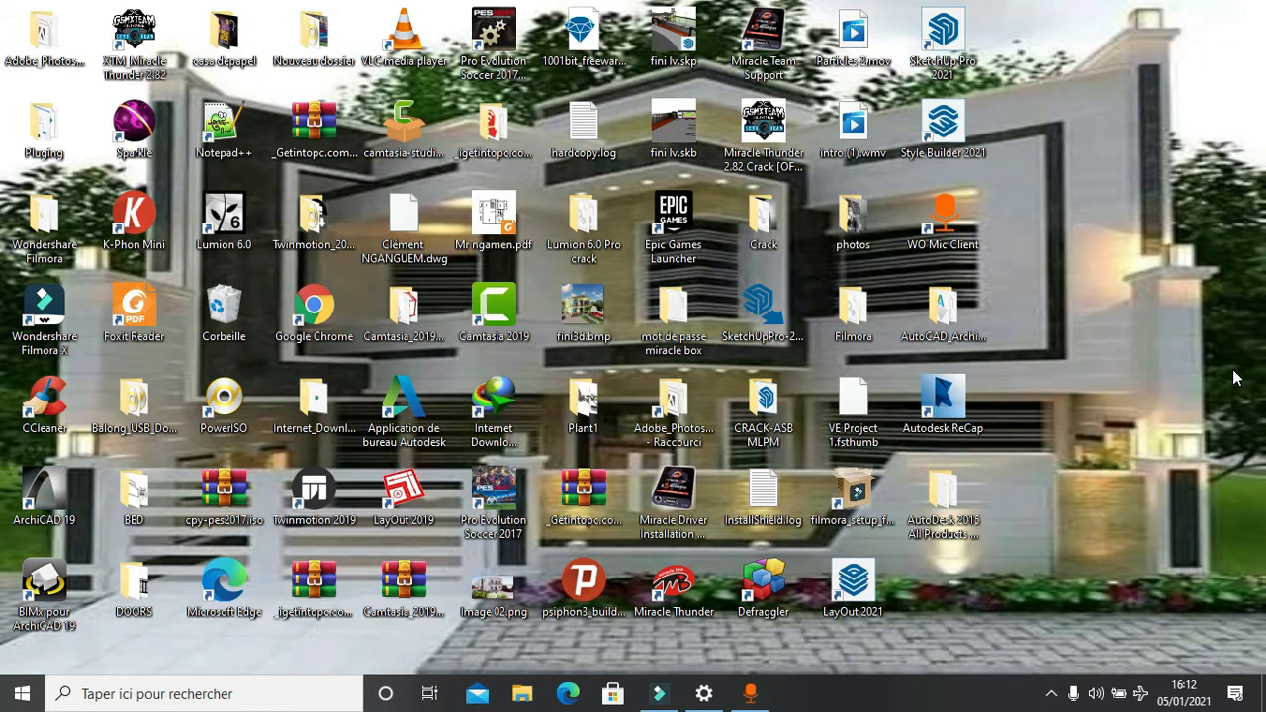
Step: Launch SketchUp Pro 2021 and create a new model from the Architecture template in centimetres
click(935, 35)
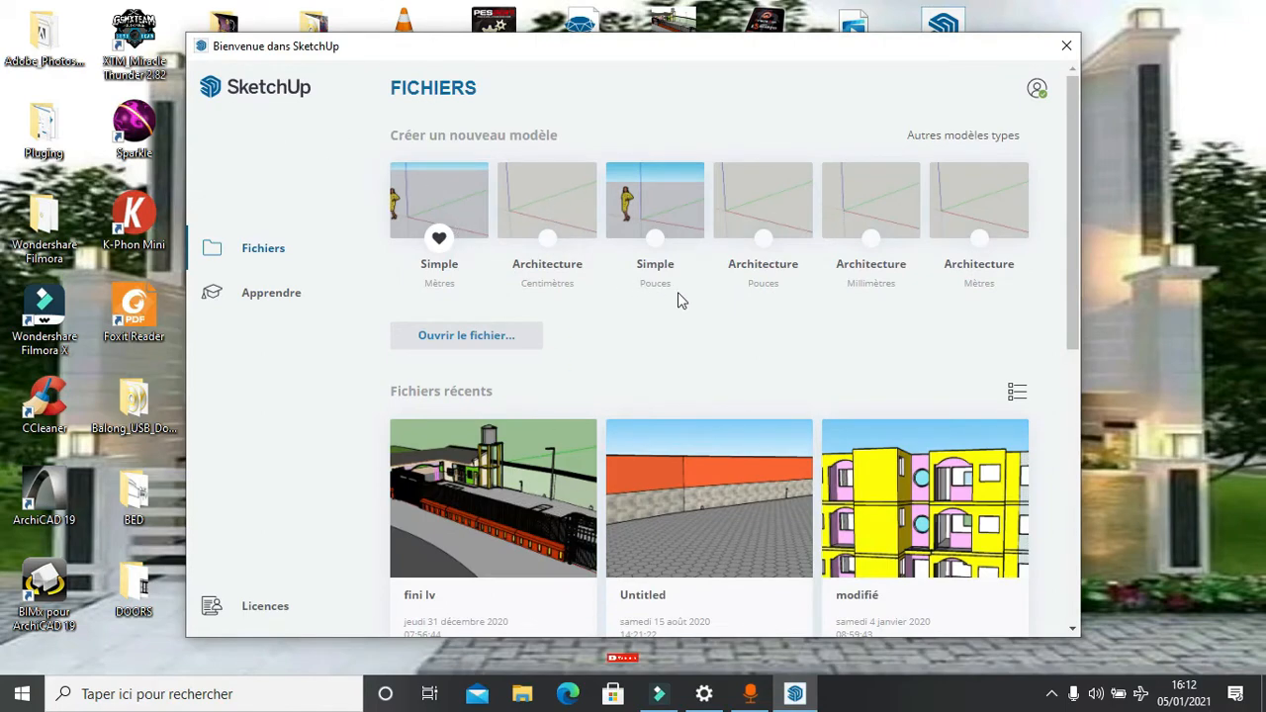
click(537, 208)
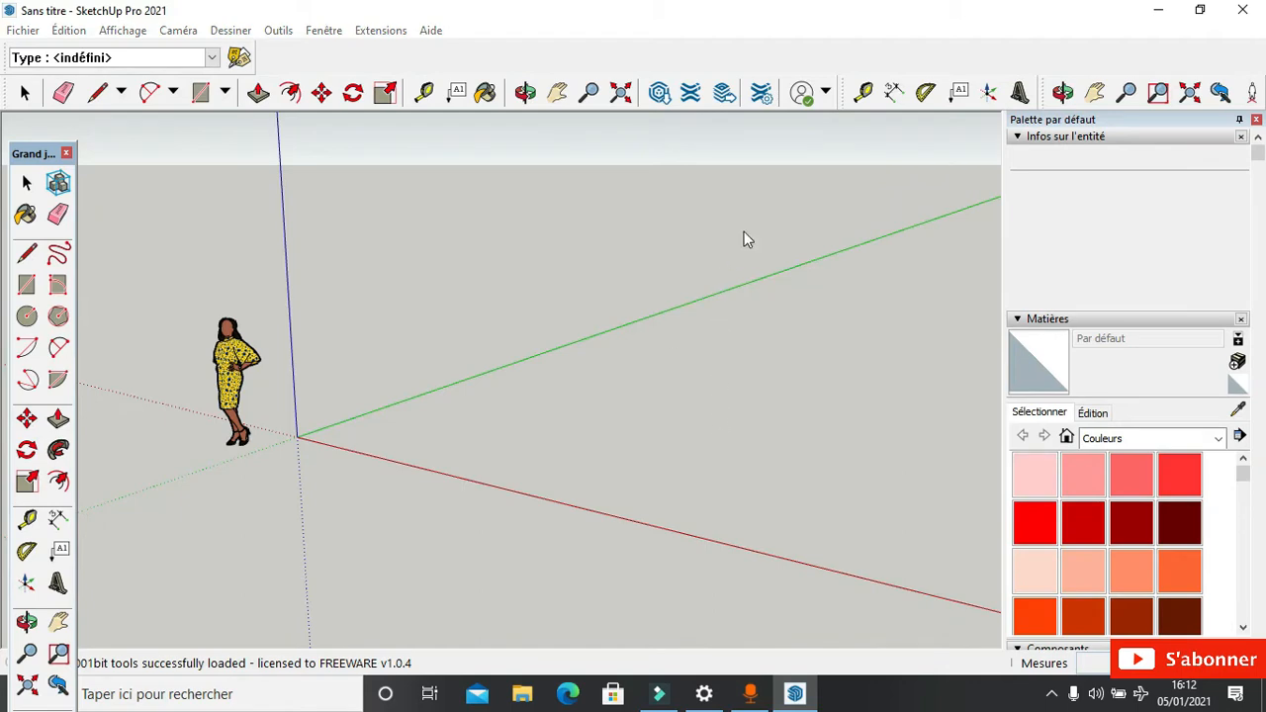
click(832, 446)
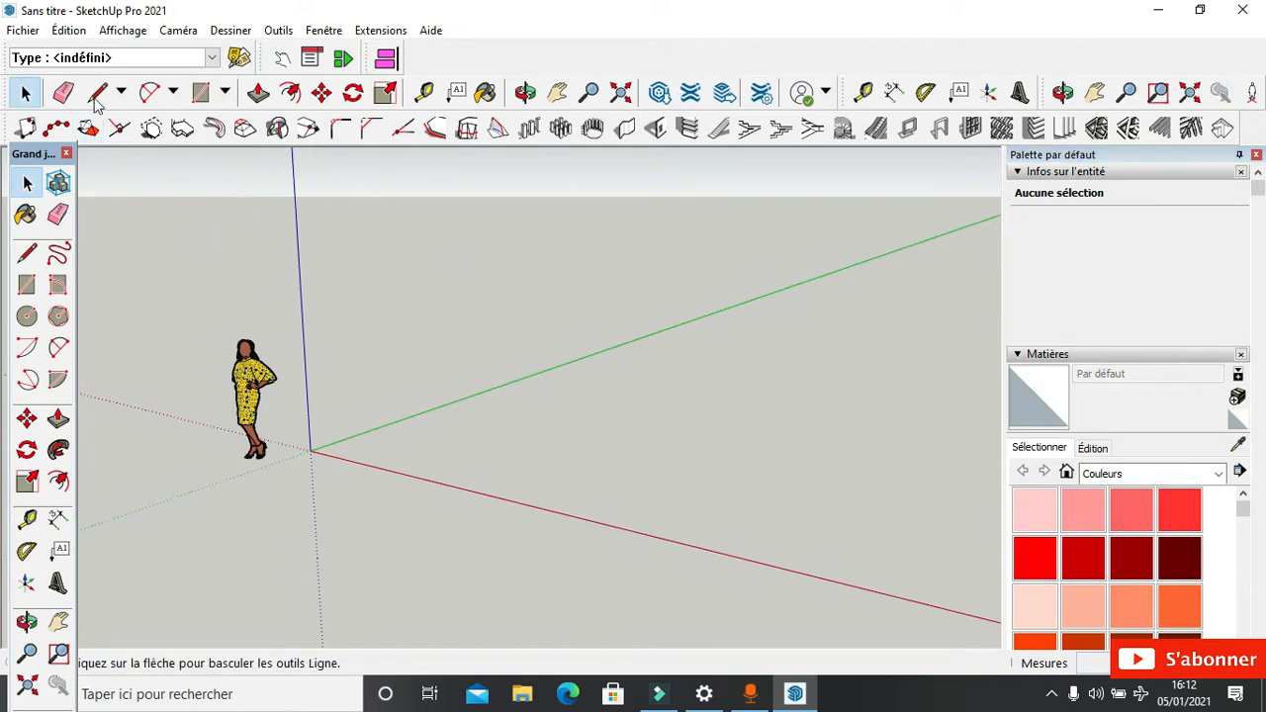
Step: Start a file import and set the file type to AutoCAD files (*.dwg, *.dxf)
click(17, 31)
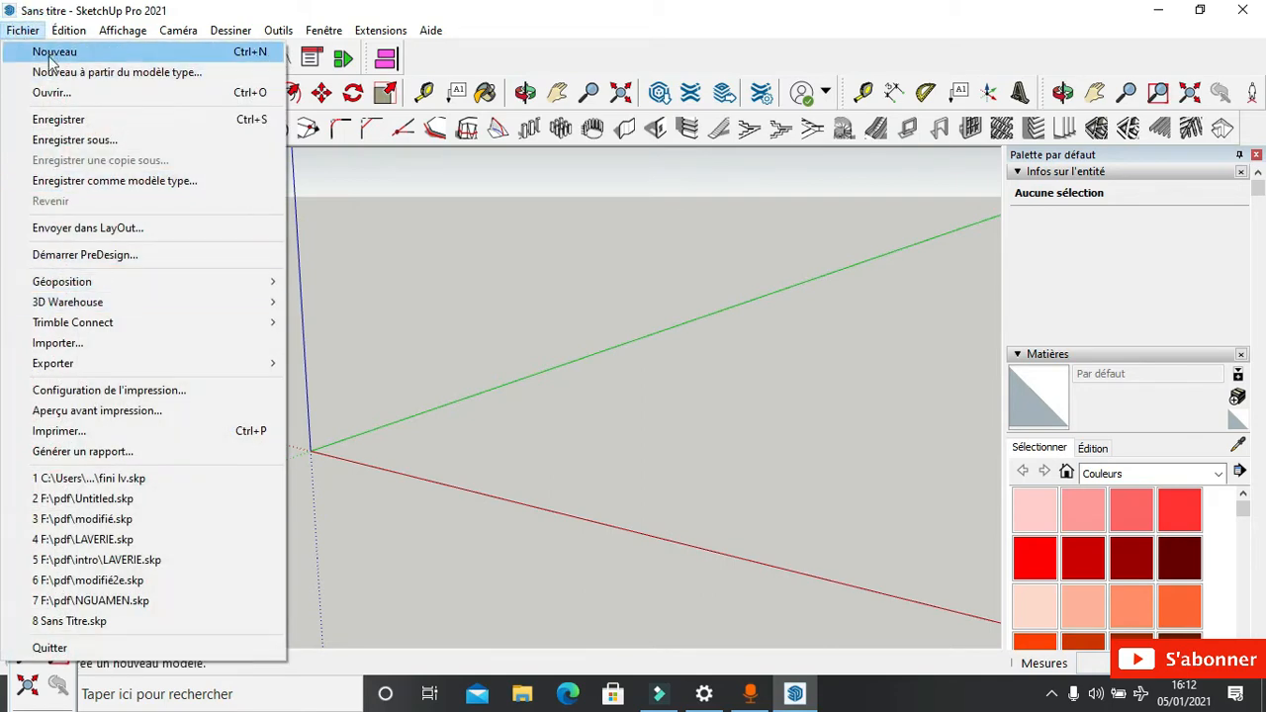
click(102, 343)
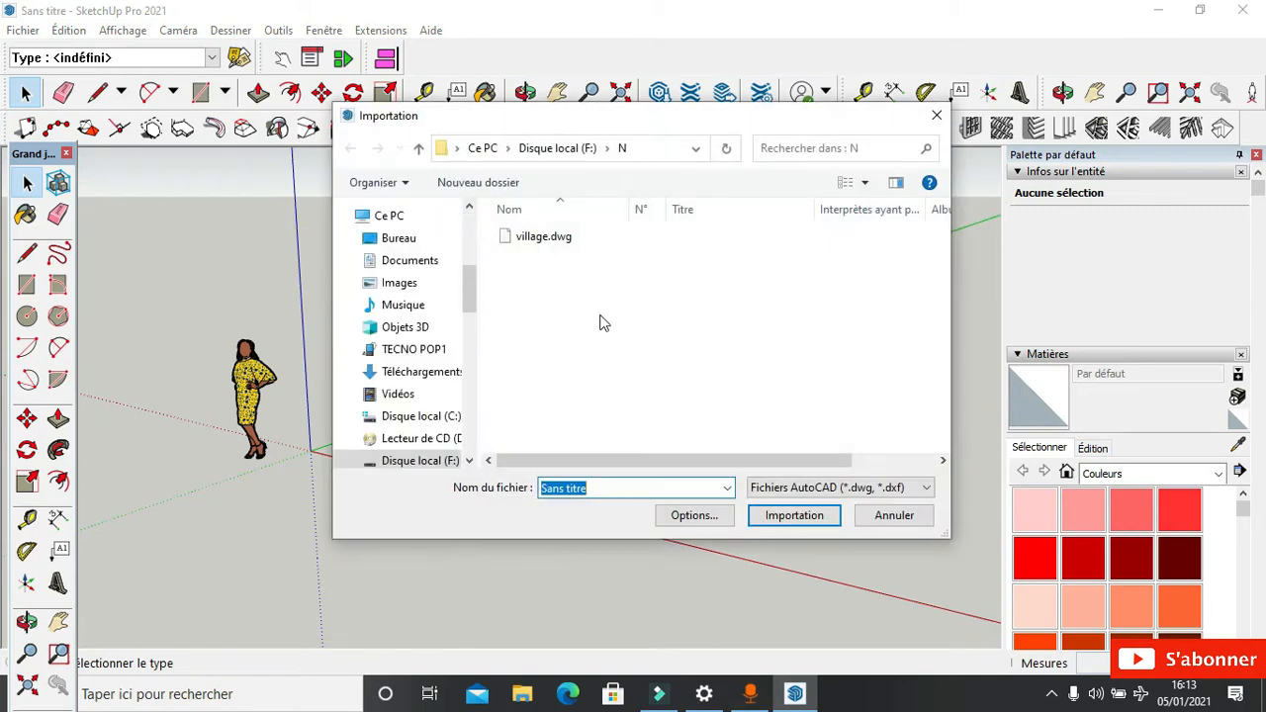
click(479, 147)
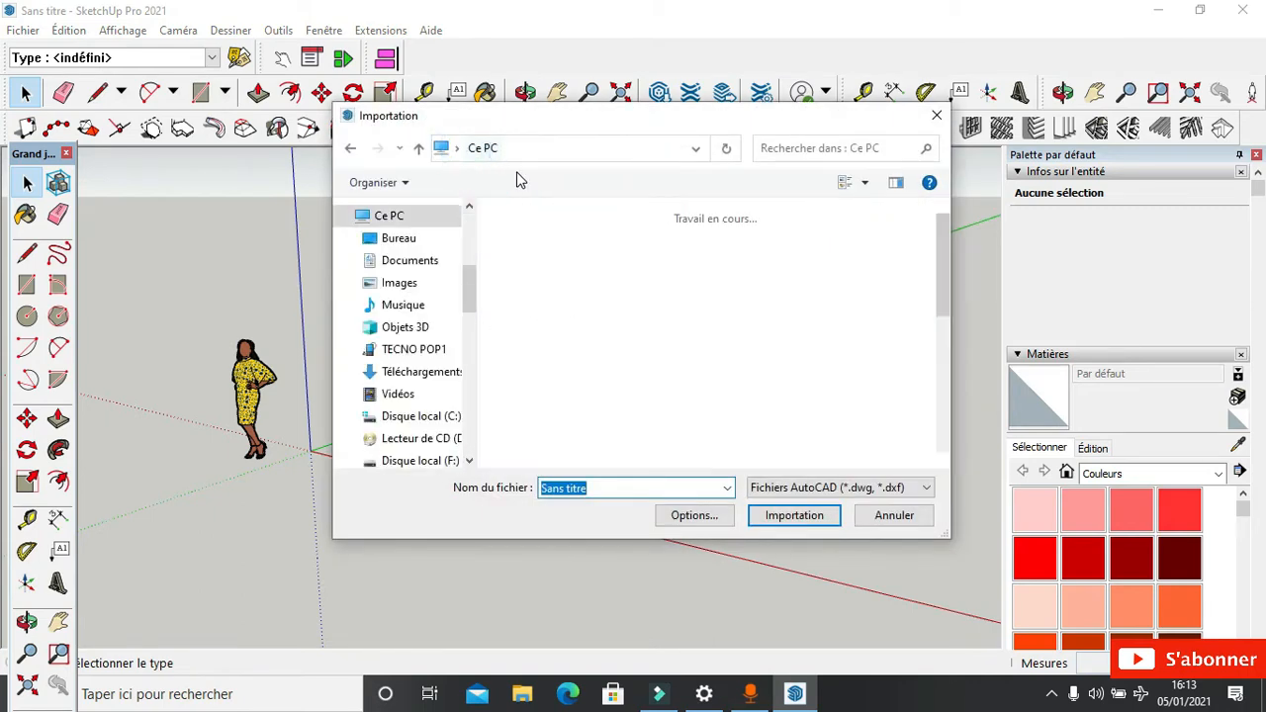
click(827, 487)
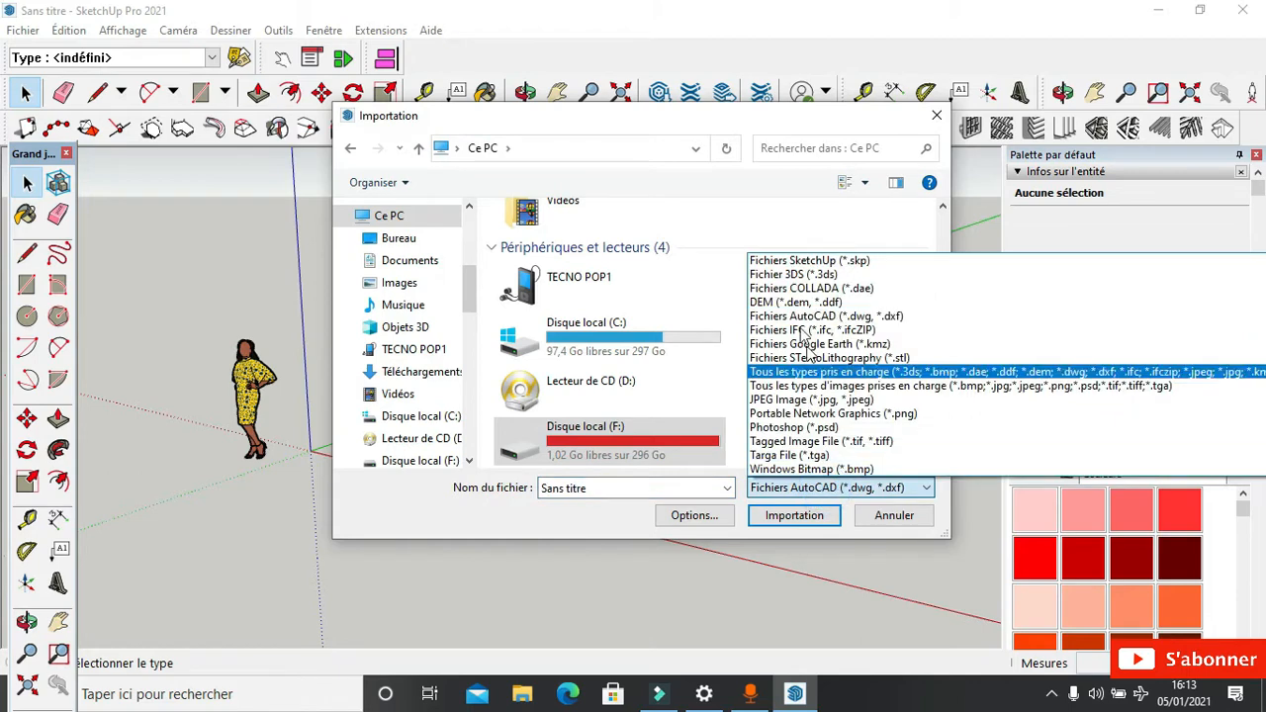
click(783, 260)
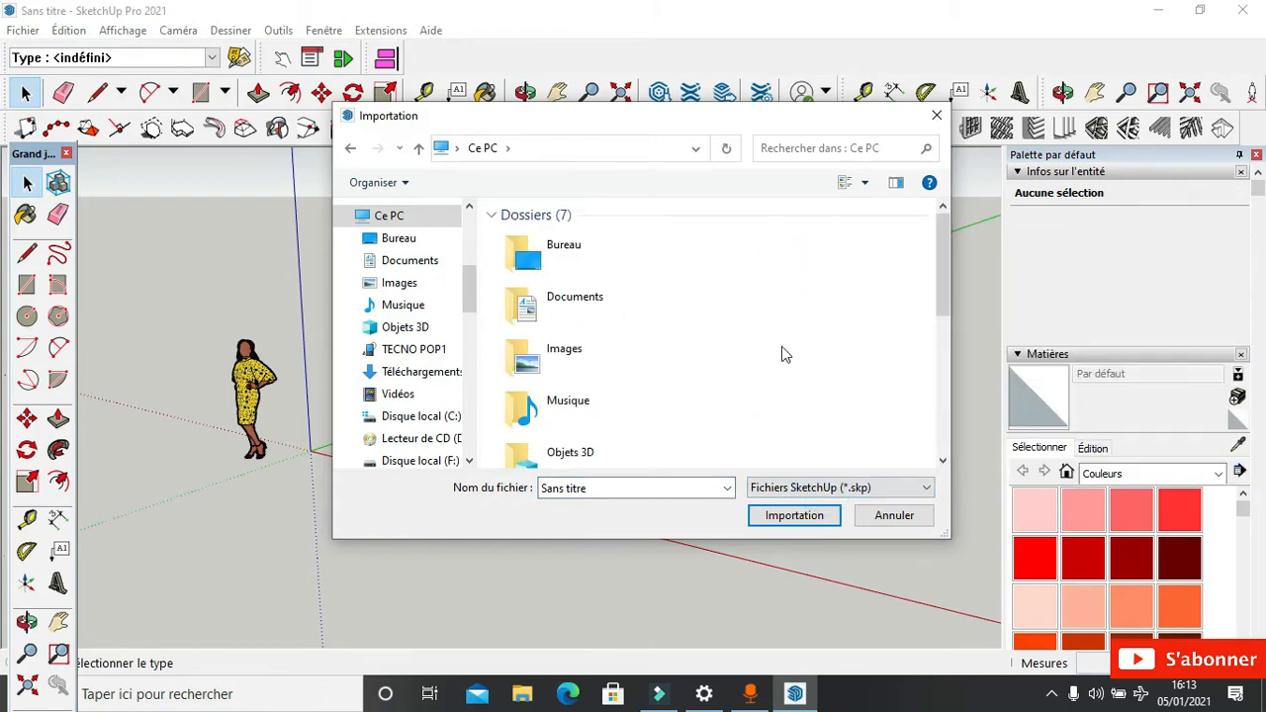
click(814, 489)
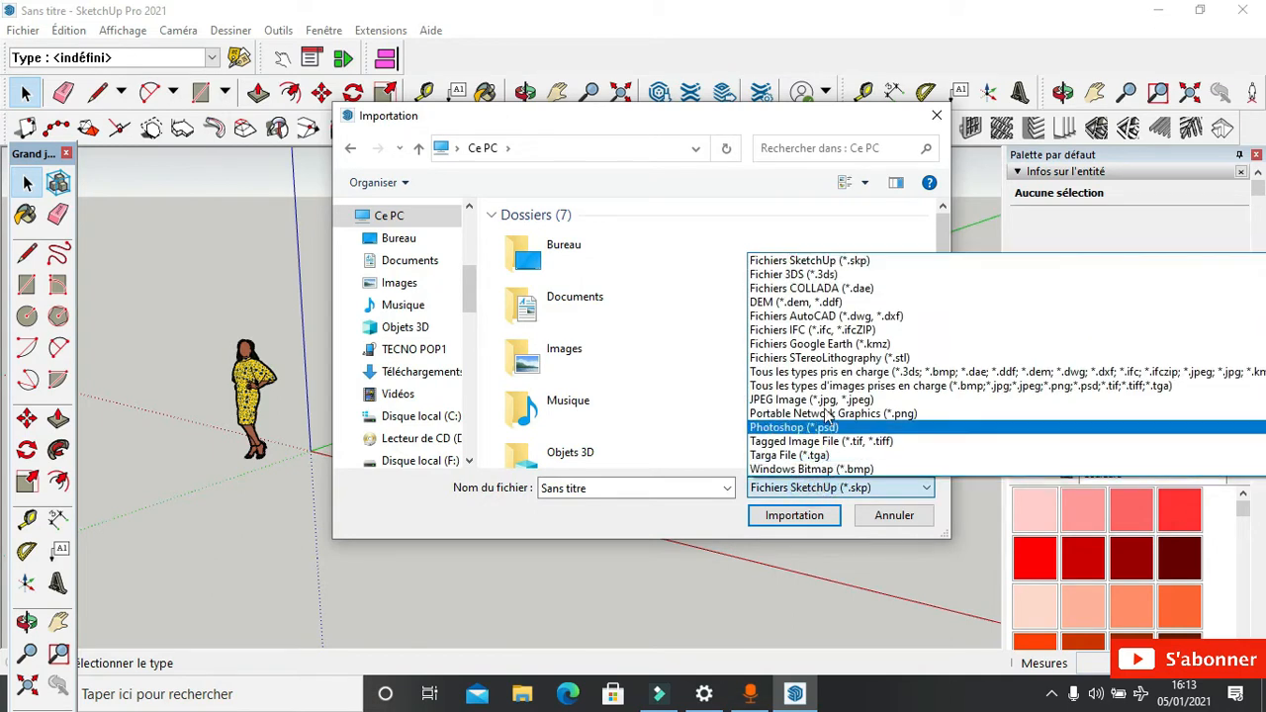
click(823, 316)
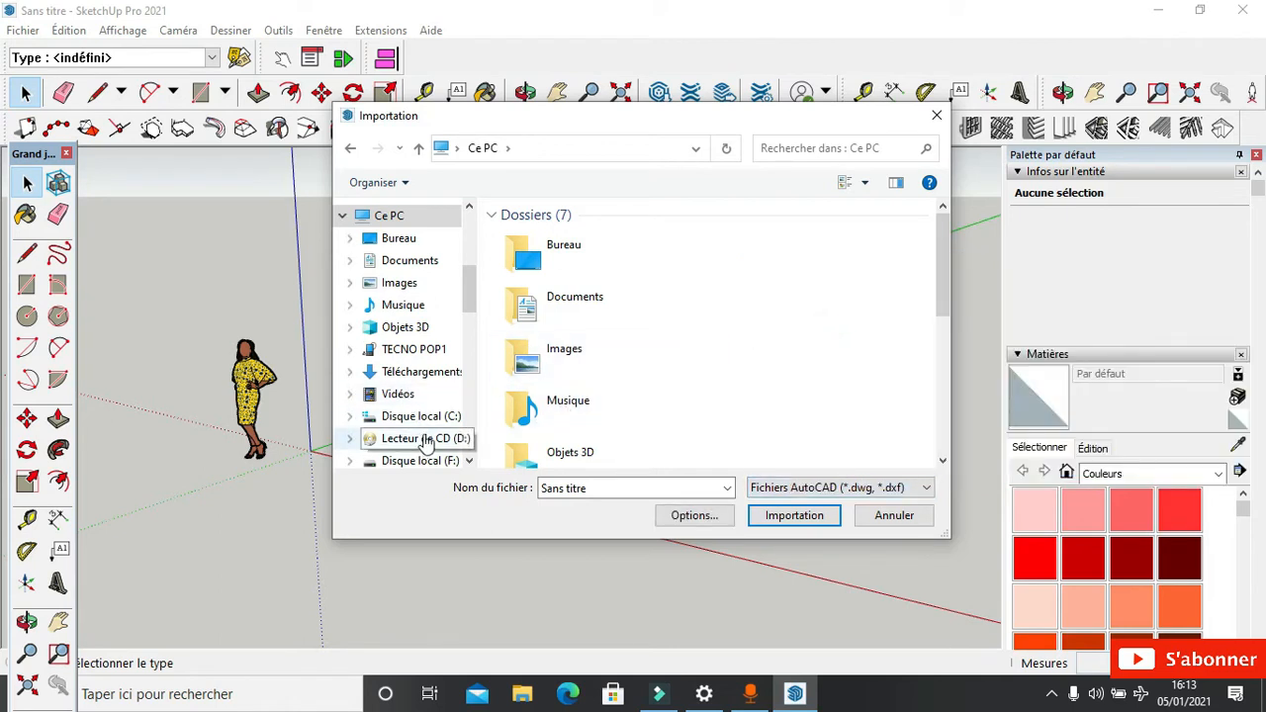
Step: Browse to the folder N on Disque local (F:) for the import
drag(469, 287, 469, 260)
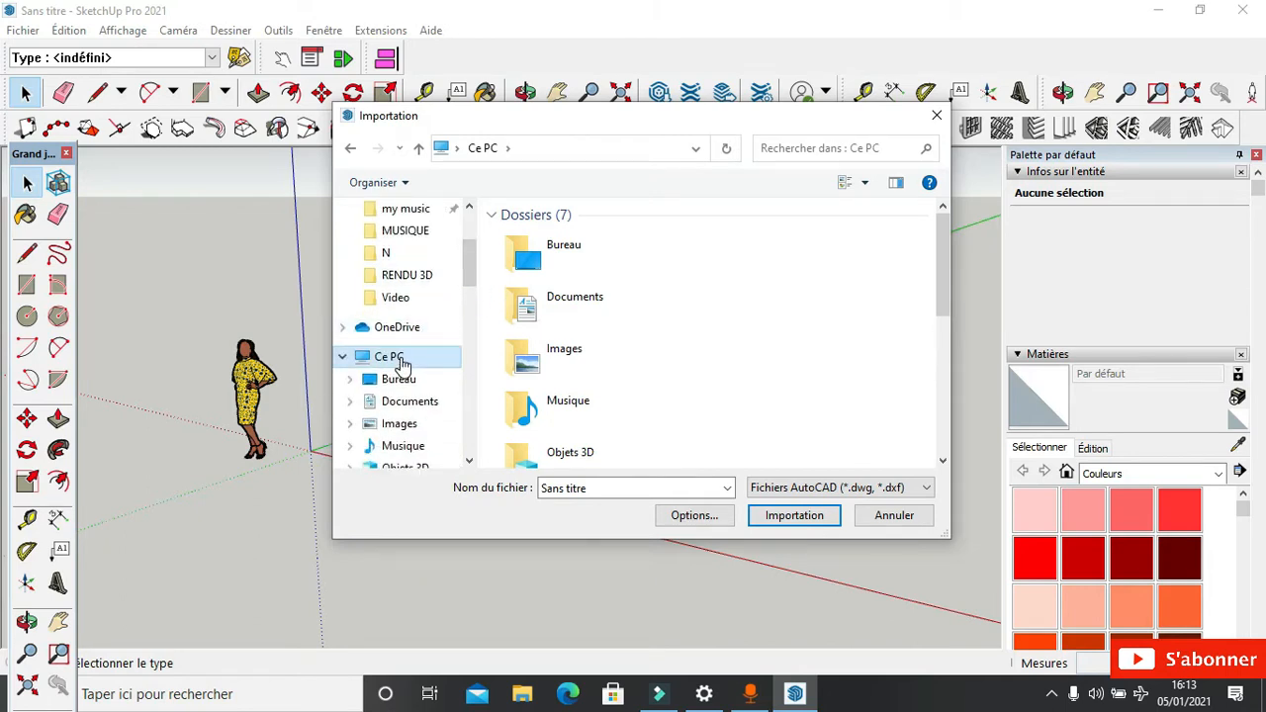
double_click(401, 364)
scroll(643, 366, down, 4)
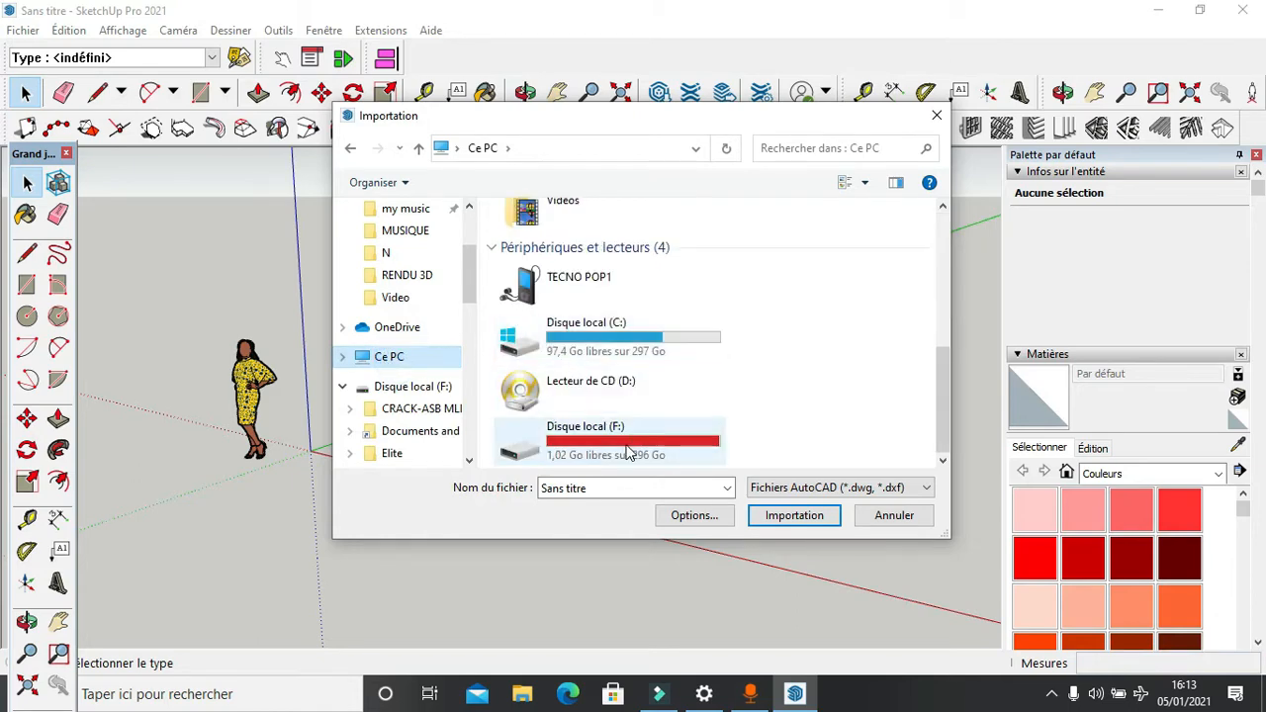
double_click(627, 453)
scroll(637, 381, down, 4)
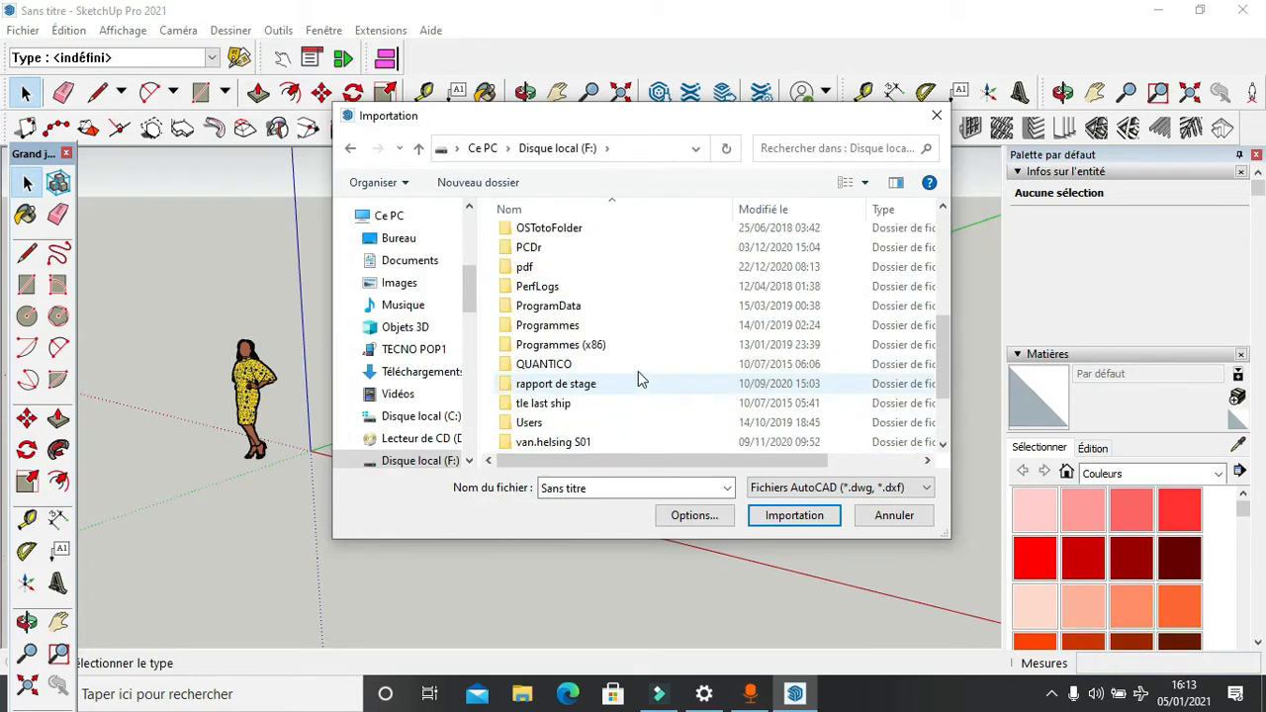
scroll(613, 286, up, 4)
scroll(612, 287, down, 4)
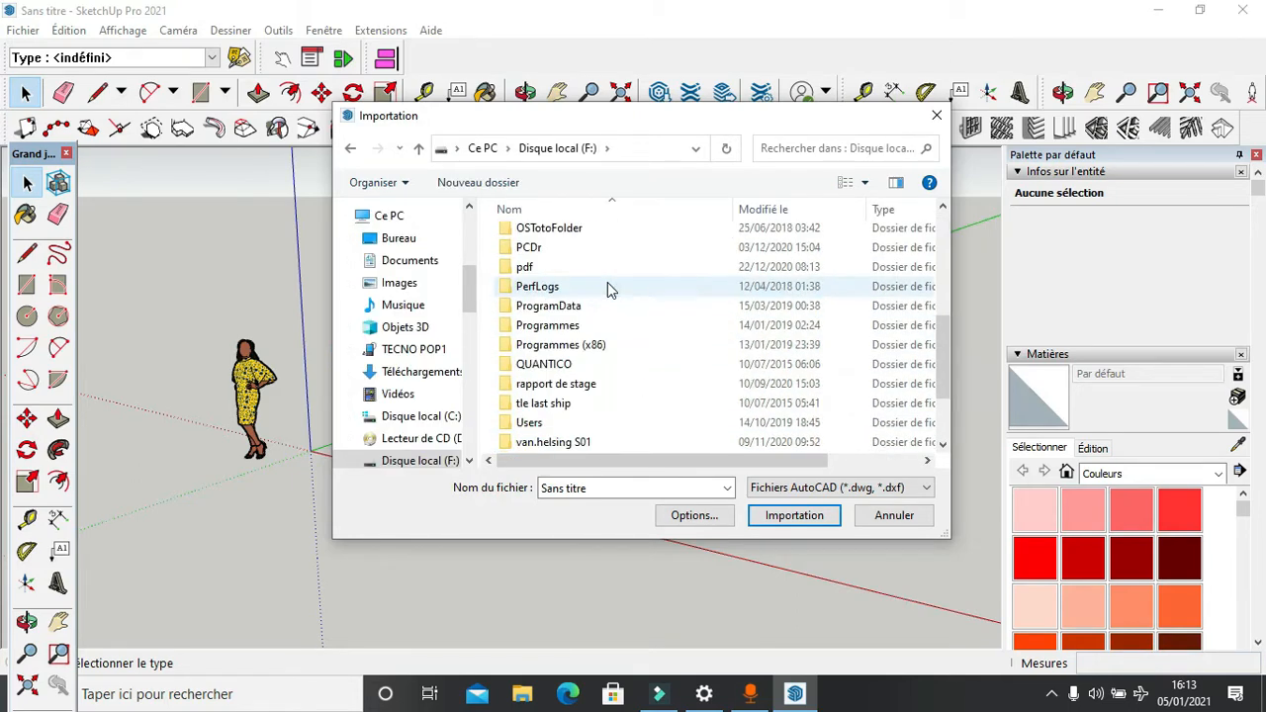
scroll(612, 287, up, 2)
click(612, 287)
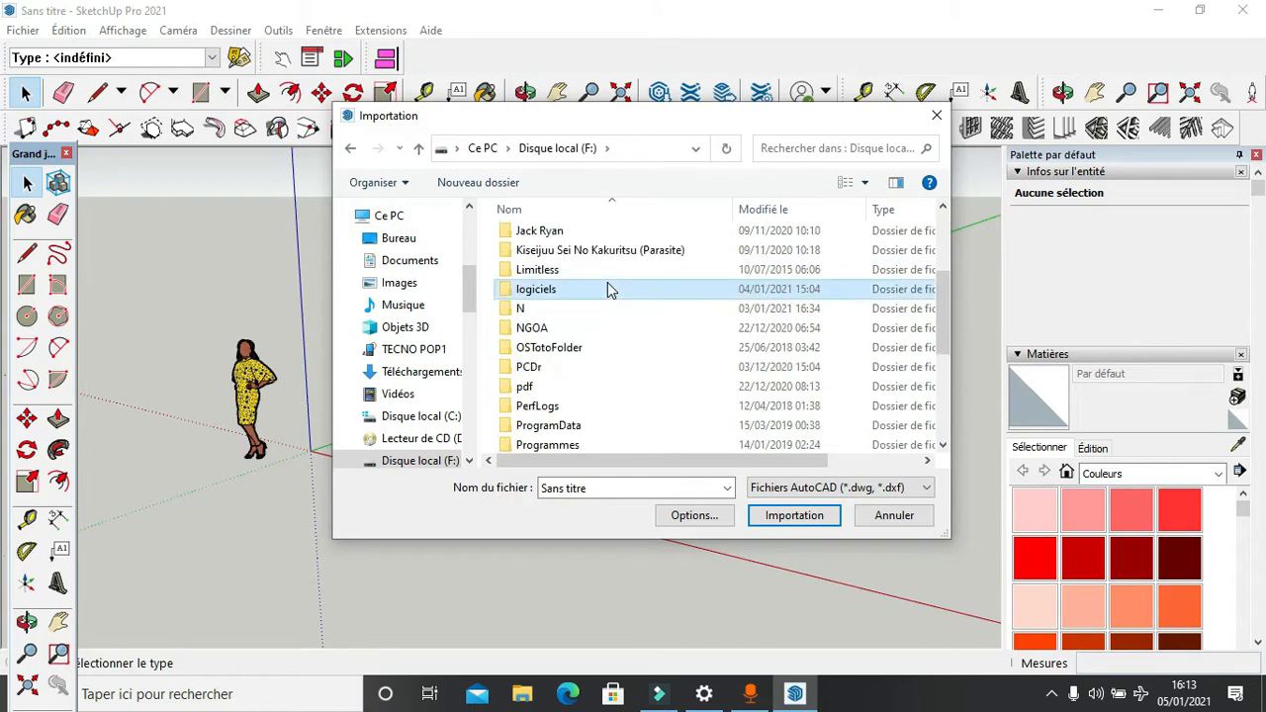
double_click(524, 310)
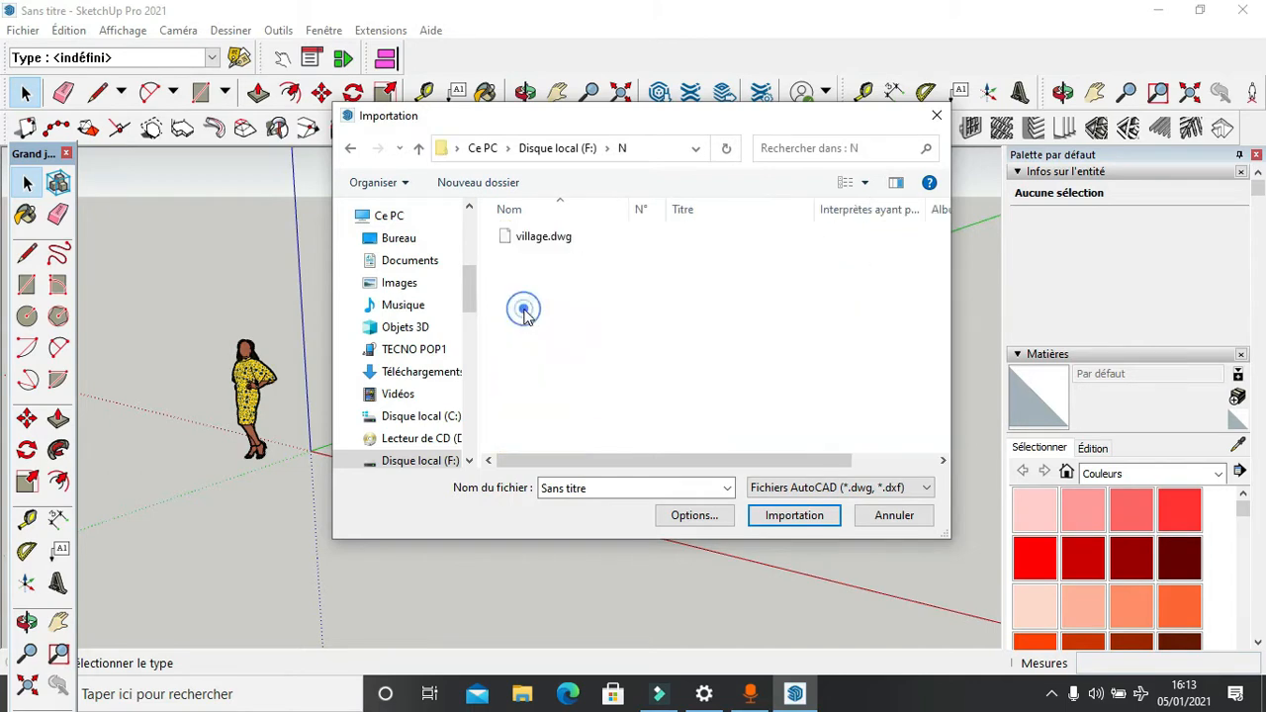
Step: Import village.dwg into the model and close the import results
click(583, 241)
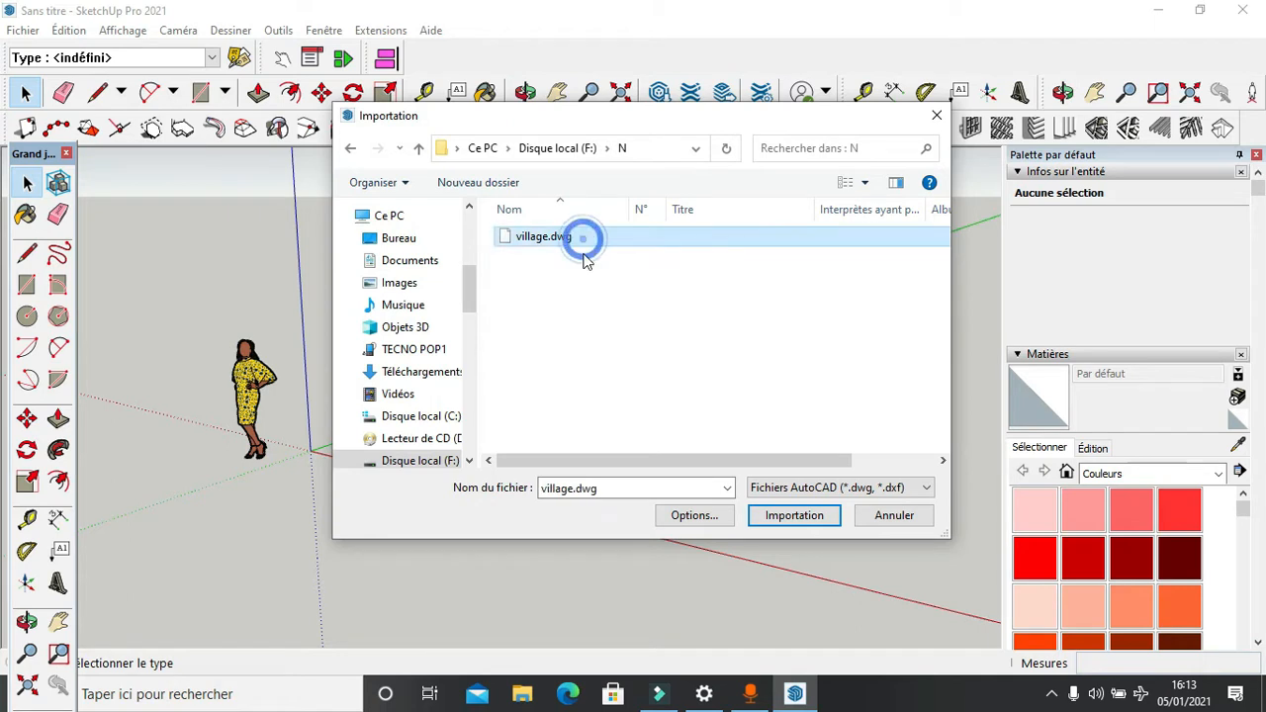
click(796, 519)
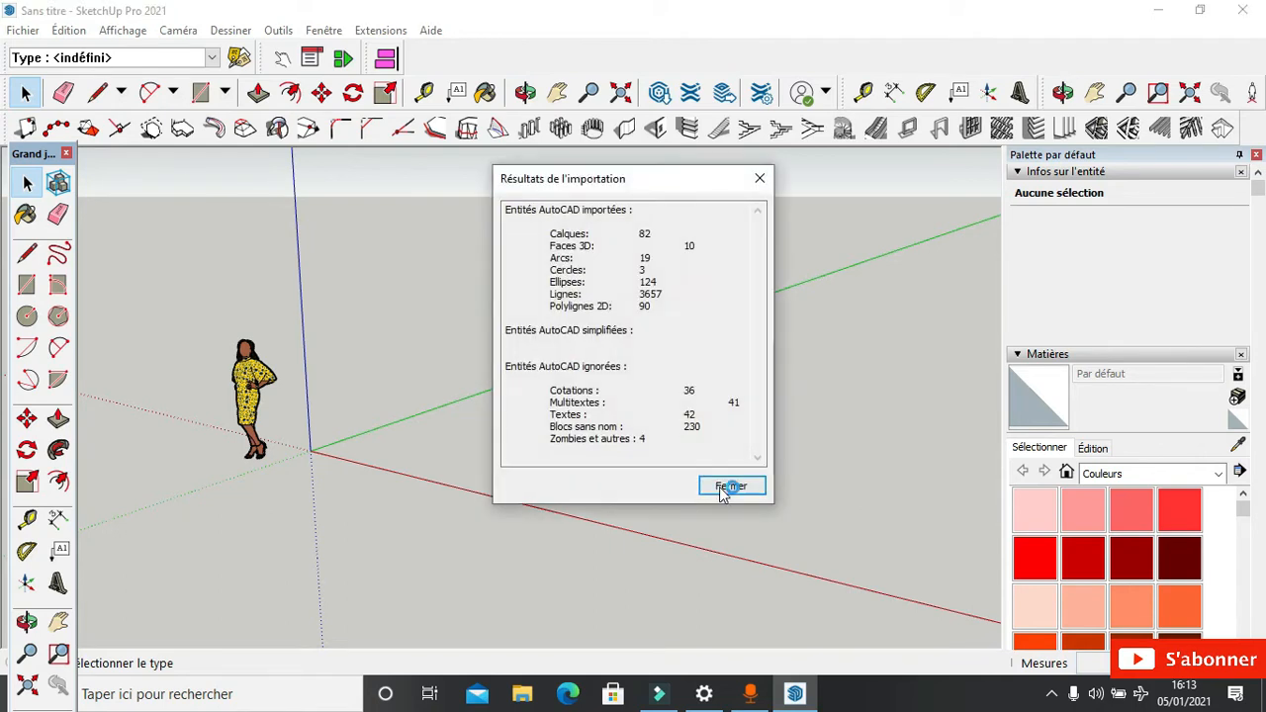
click(721, 486)
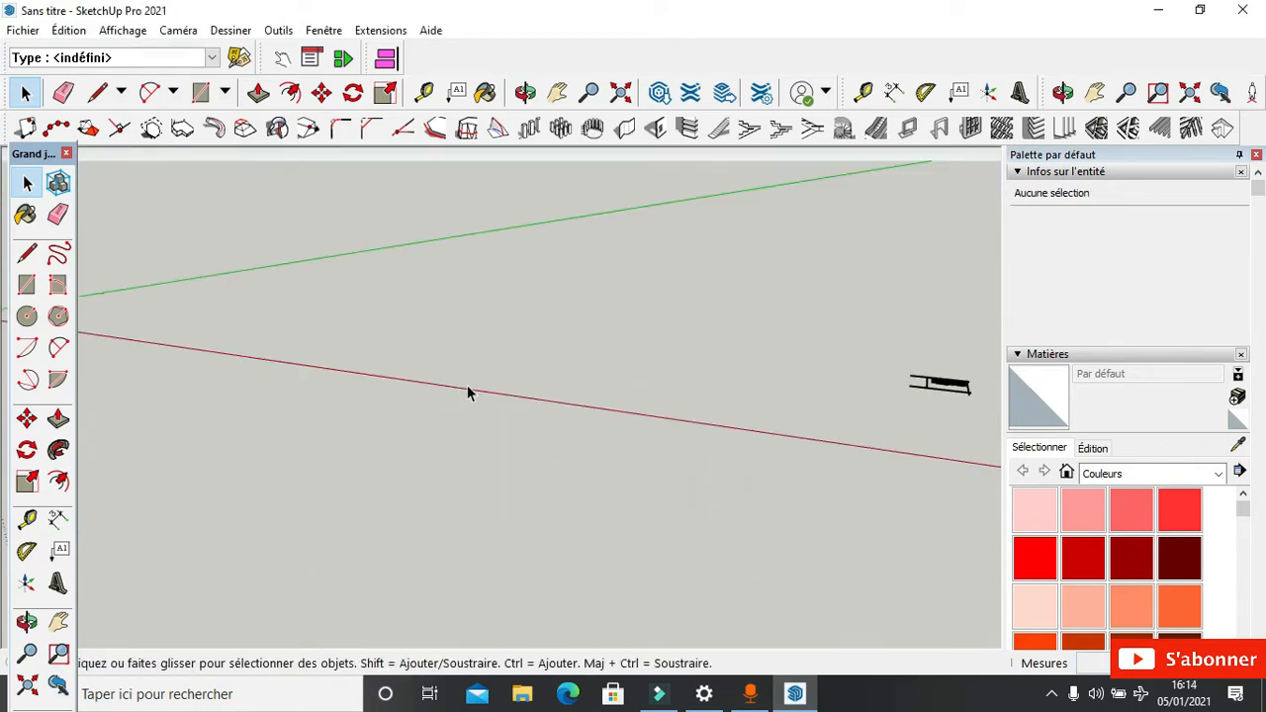
Step: Locate the imported floor plan and view it closely from above
mouse_move(469, 390)
middle_down()
mouse_move(580, 438)
mouse_move(809, 331)
middle_up()
scroll(797, 280, up, 2)
scroll(796, 280, up, 7)
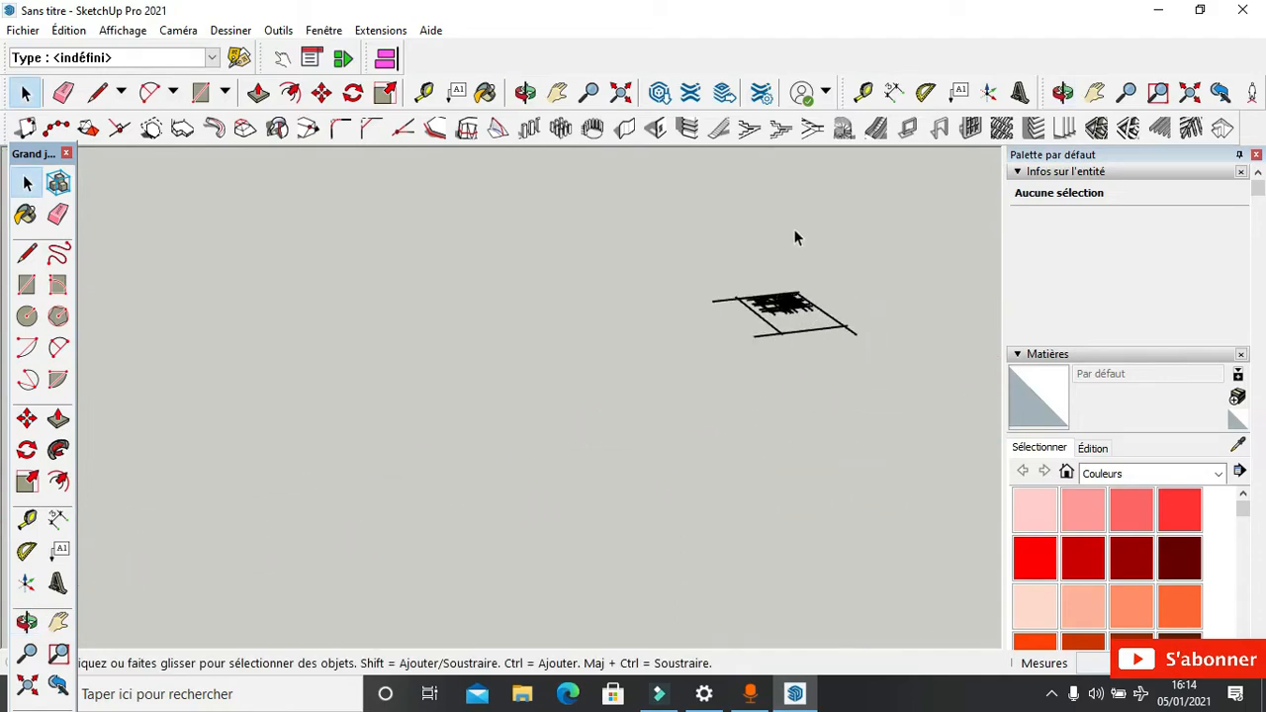
middle_drag(809, 303, 741, 422)
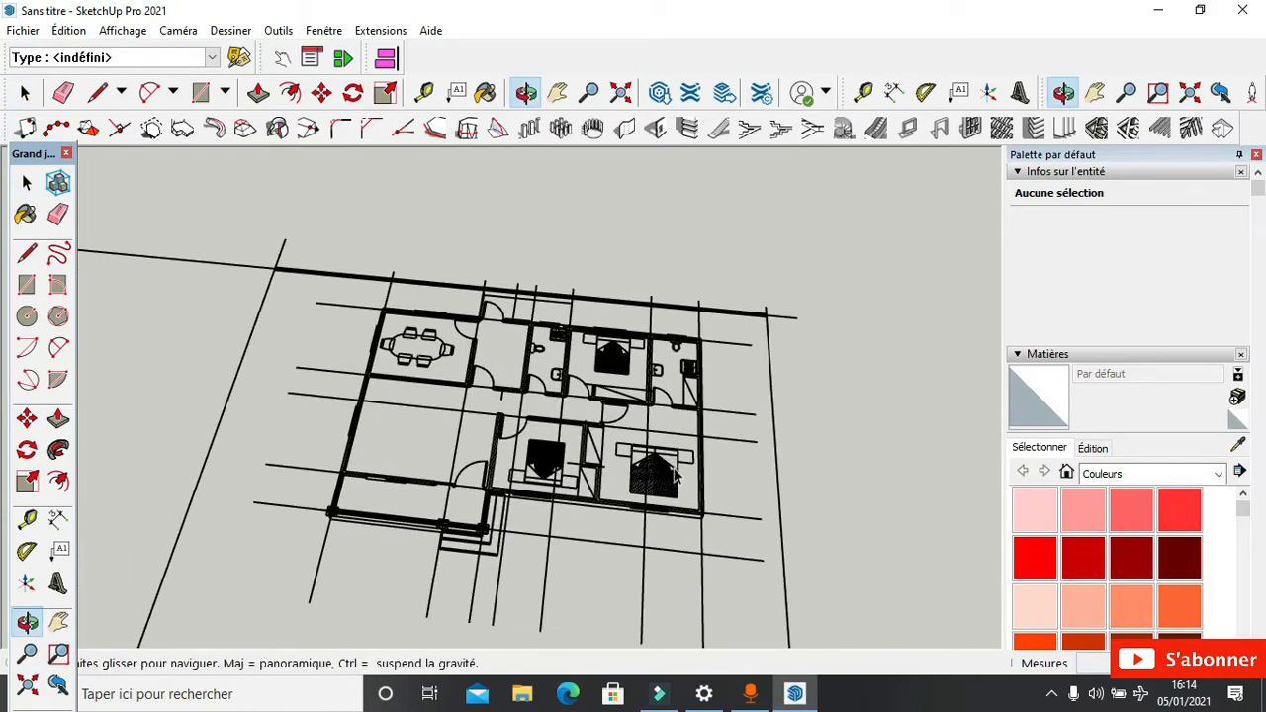
scroll(741, 422, up, 3)
middle_drag(543, 426, 656, 370)
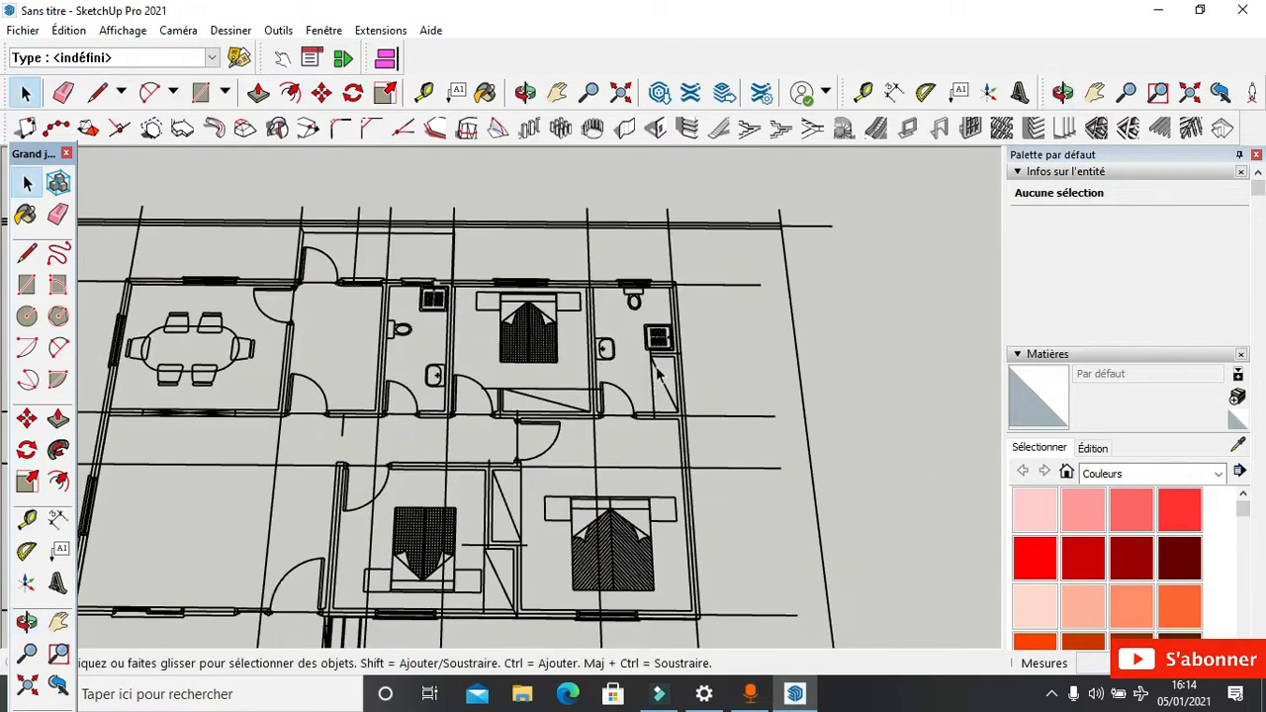
Step: Examine the imported floor plan room by room, including the bedrooms, bathrooms, dining room, living area, terrace and entrance steps
scroll(662, 367, down, 2)
scroll(407, 501, up, 2)
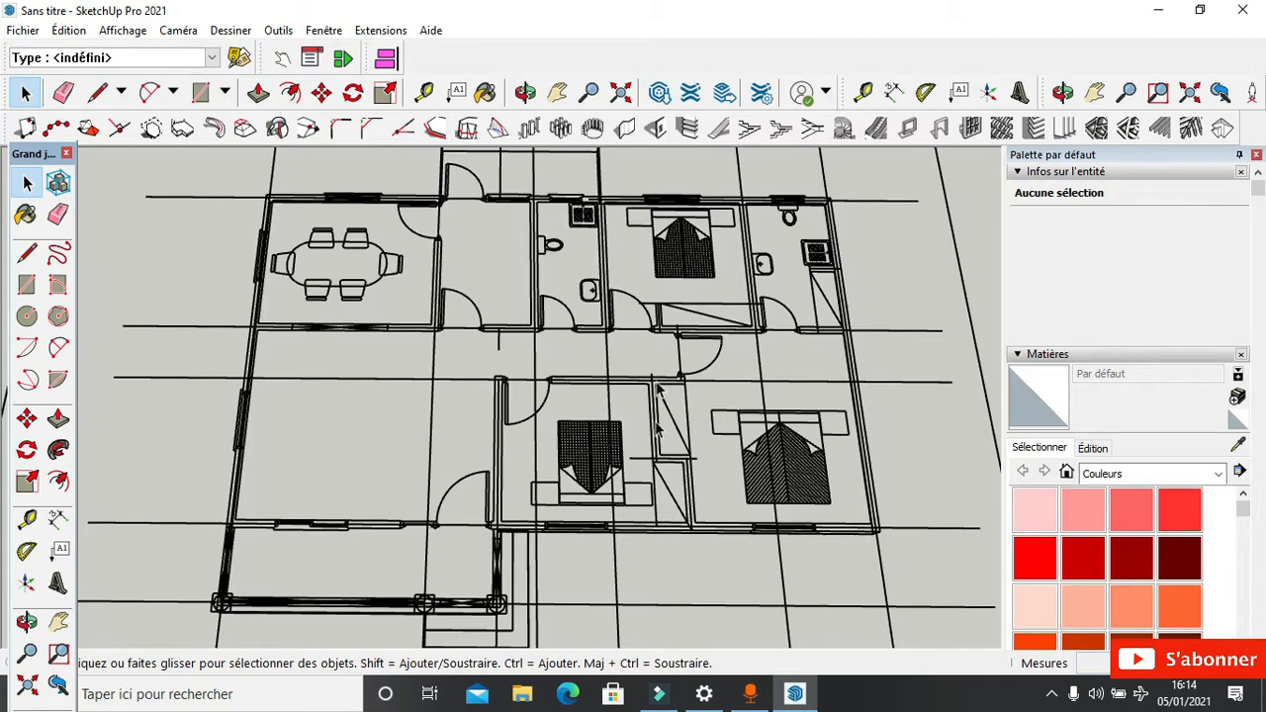
scroll(675, 455, up, 3)
scroll(664, 510, down, 3)
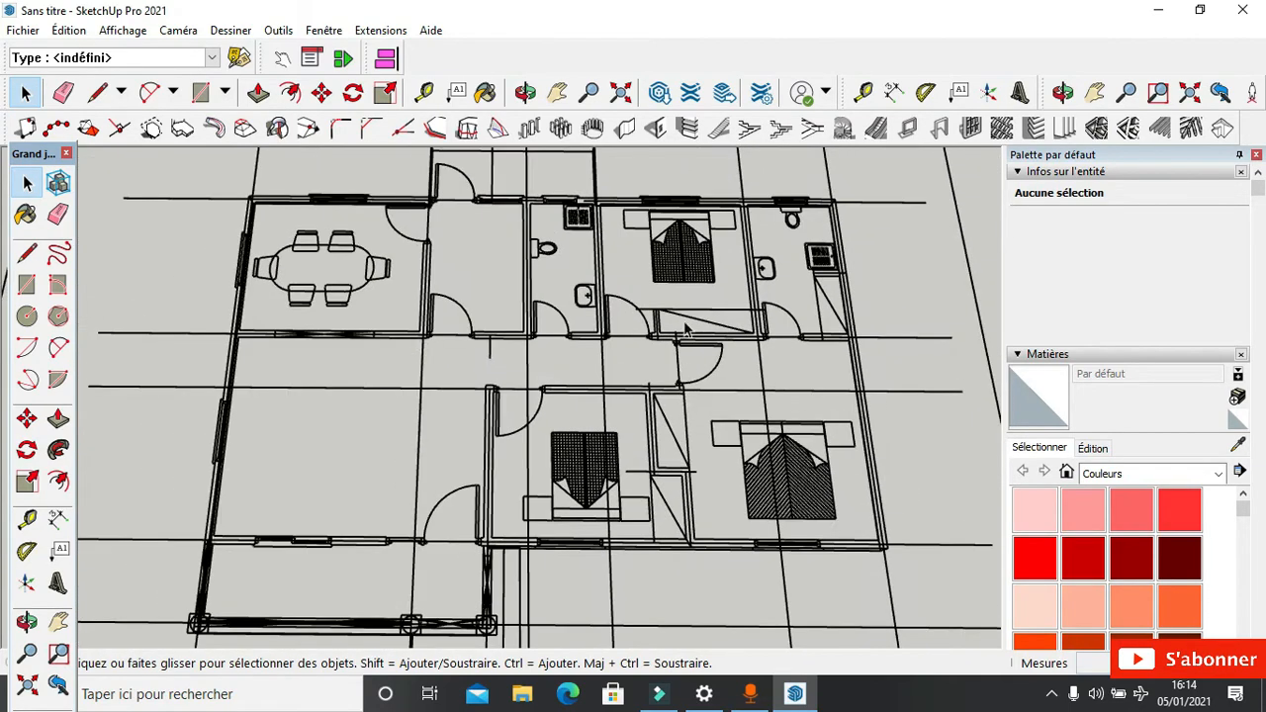
scroll(732, 396, up, 3)
scroll(771, 346, down, 2)
scroll(804, 296, up, 3)
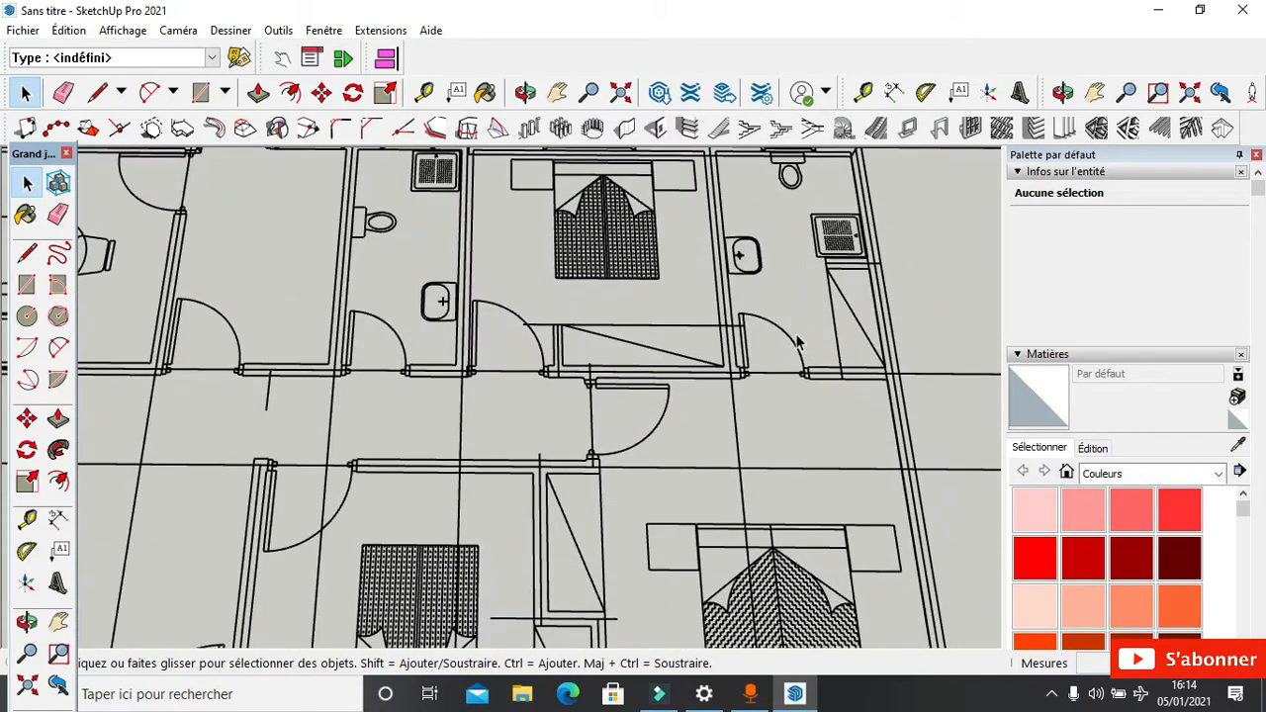
scroll(767, 544, down, 1)
scroll(792, 316, down, 2)
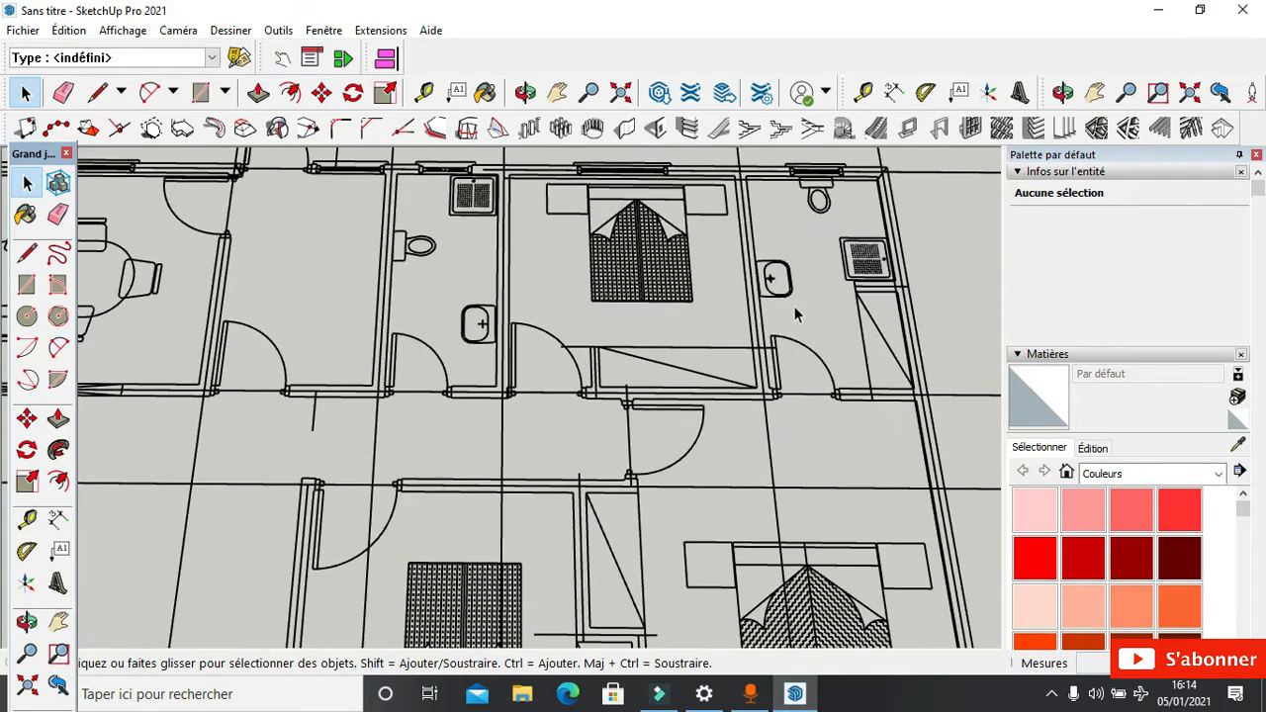
scroll(540, 264, up, 3)
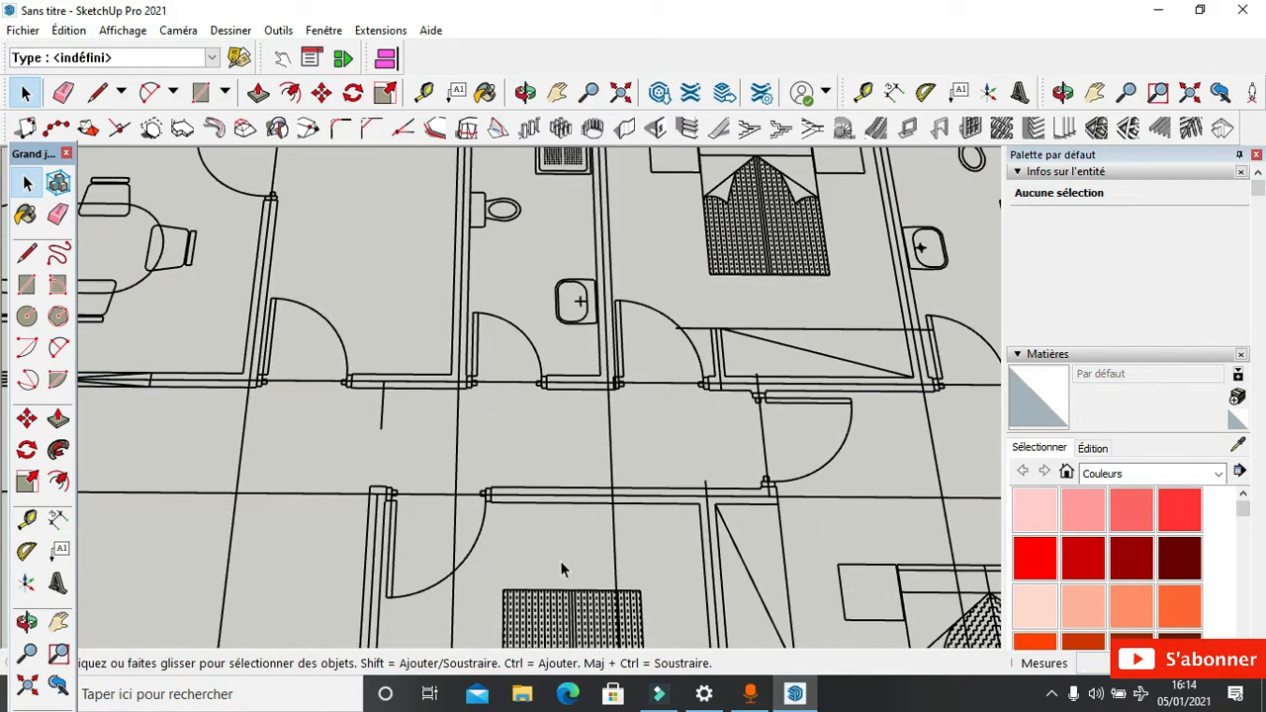
scroll(753, 273, down, 2)
scroll(485, 373, up, 2)
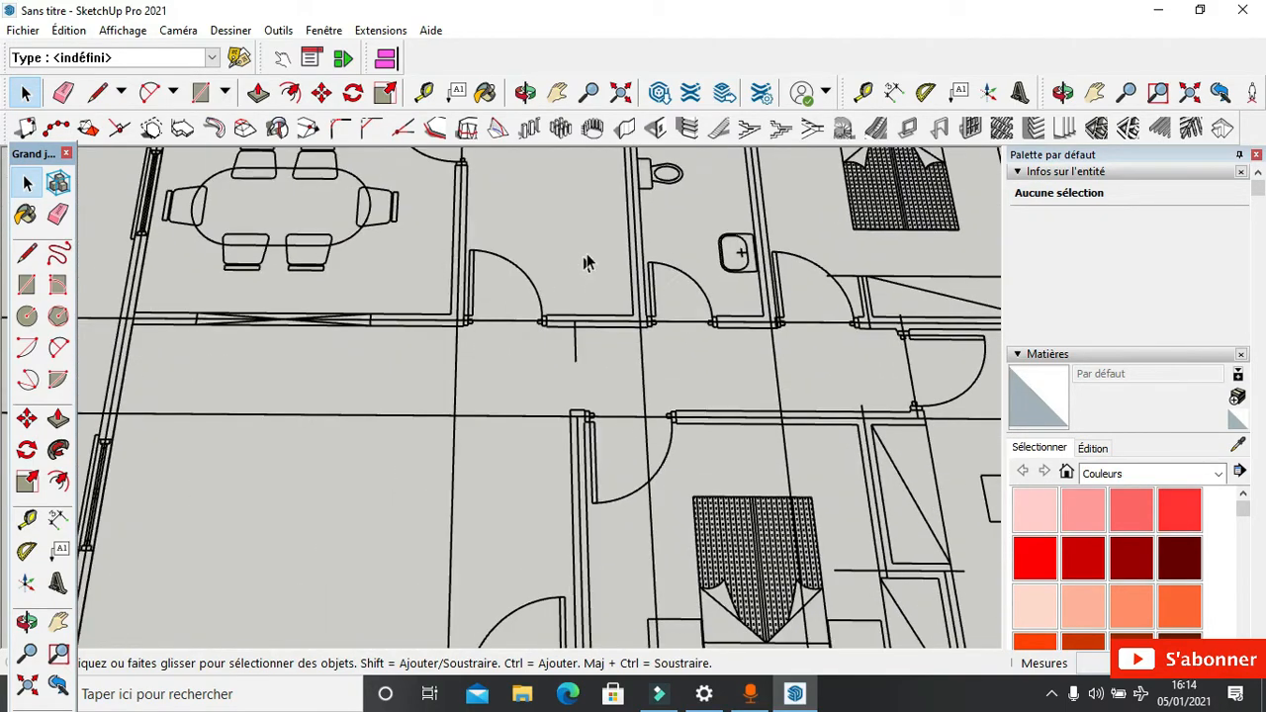
scroll(545, 243, down, 1)
scroll(545, 238, up, 2)
scroll(485, 256, down, 1)
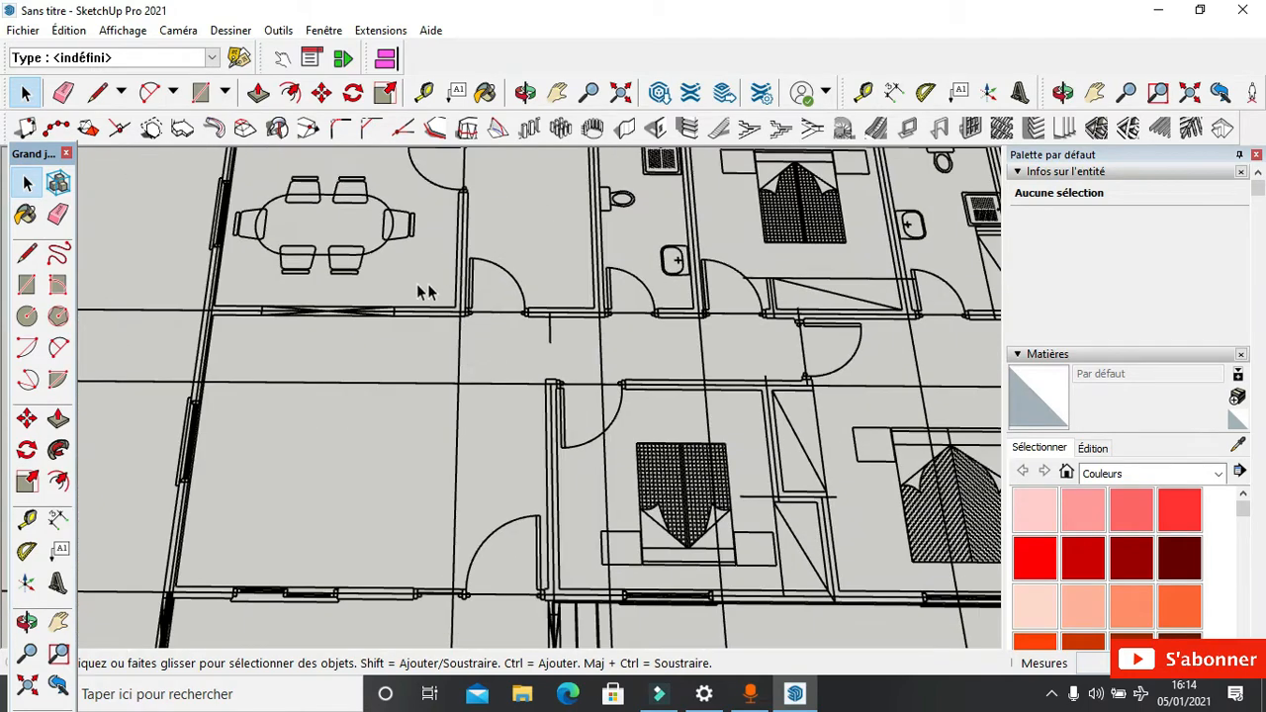
scroll(405, 390, down, 2)
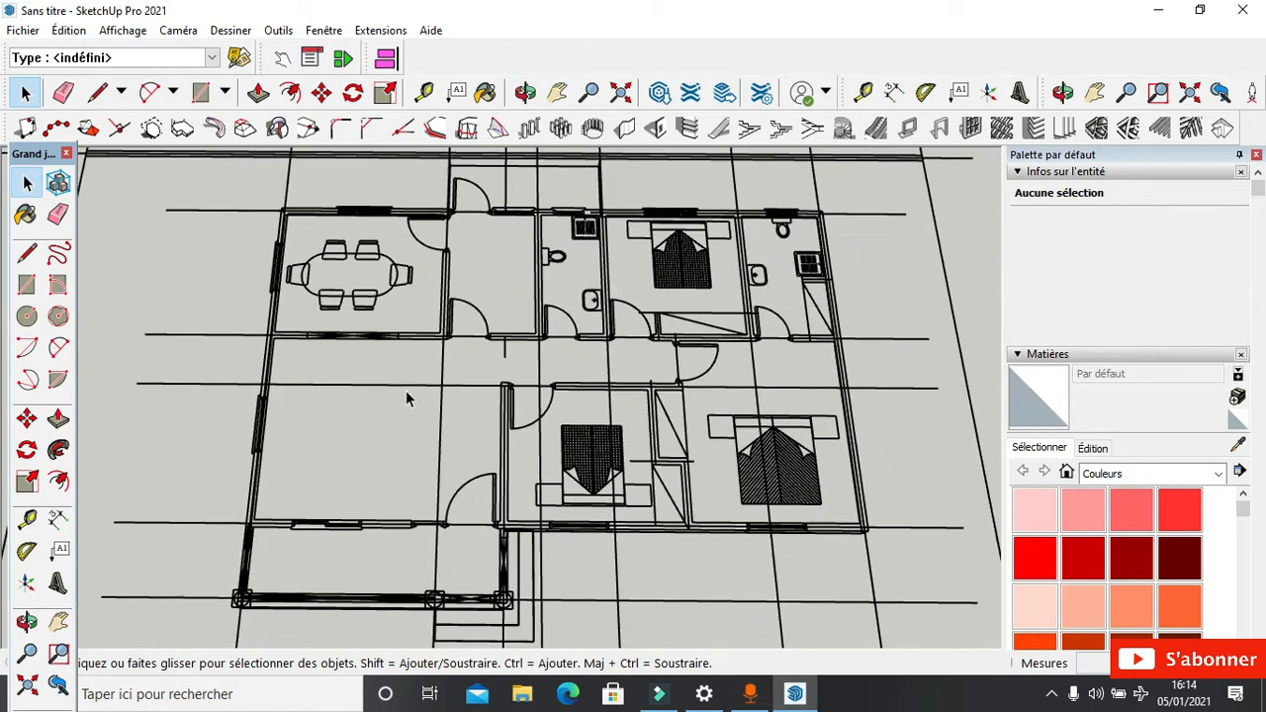
scroll(388, 539, up, 4)
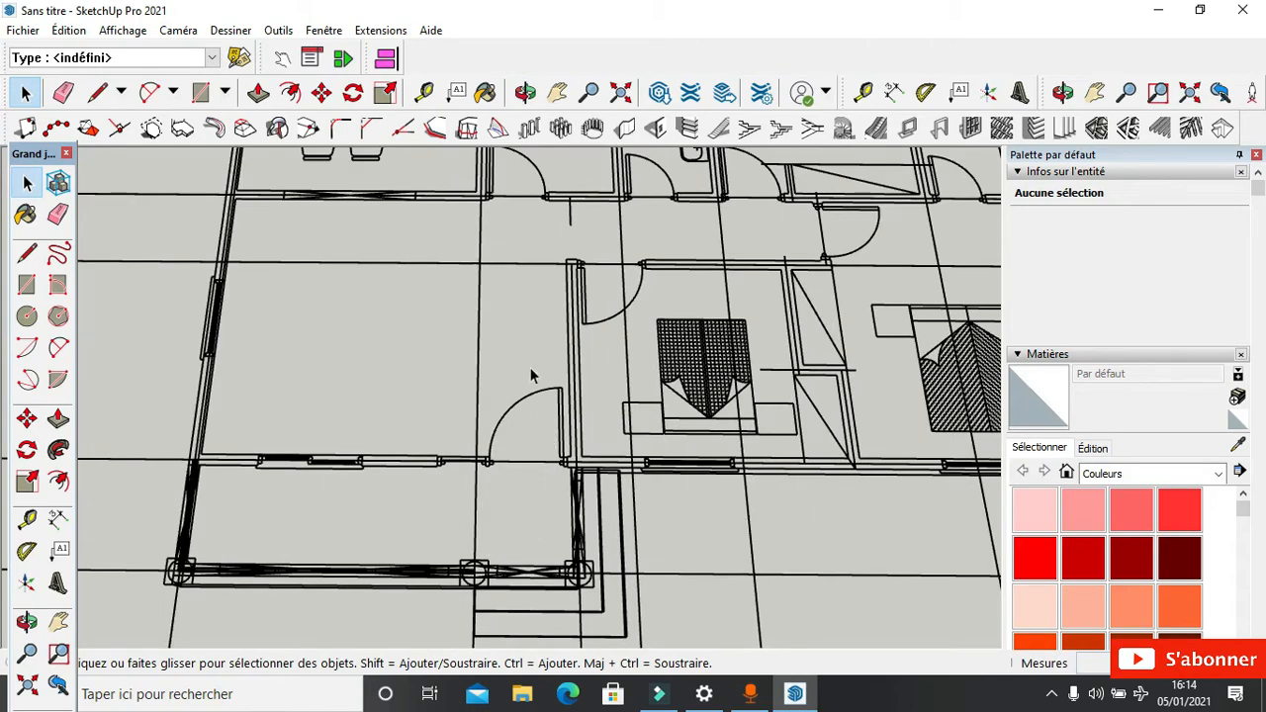
scroll(495, 344, down, 3)
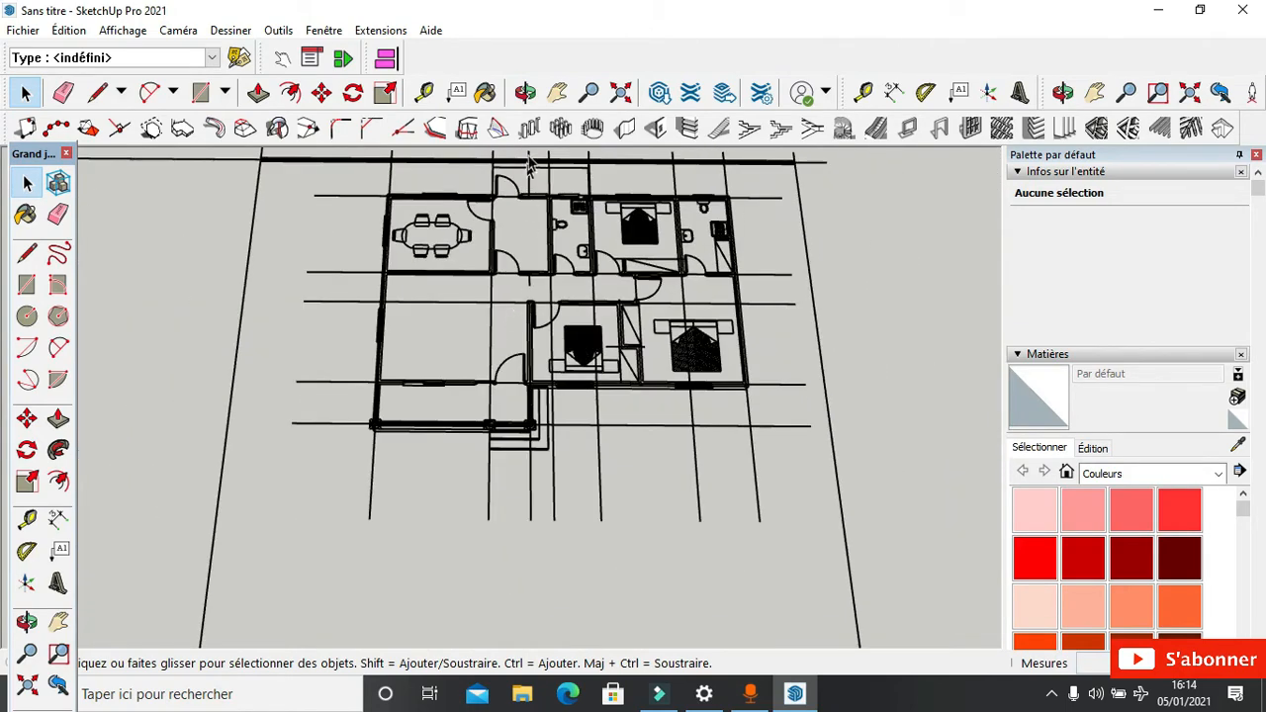
scroll(579, 174, up, 3)
scroll(509, 197, down, 3)
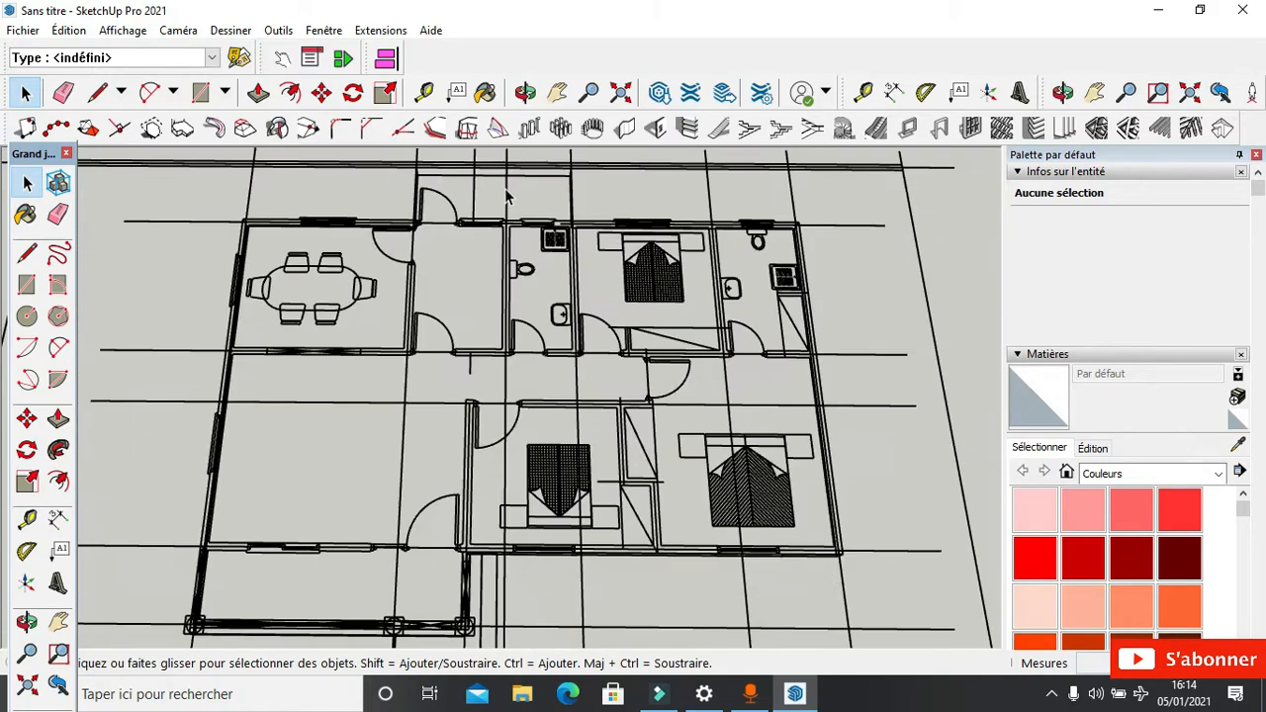
scroll(475, 465, up, 5)
scroll(495, 446, down, 3)
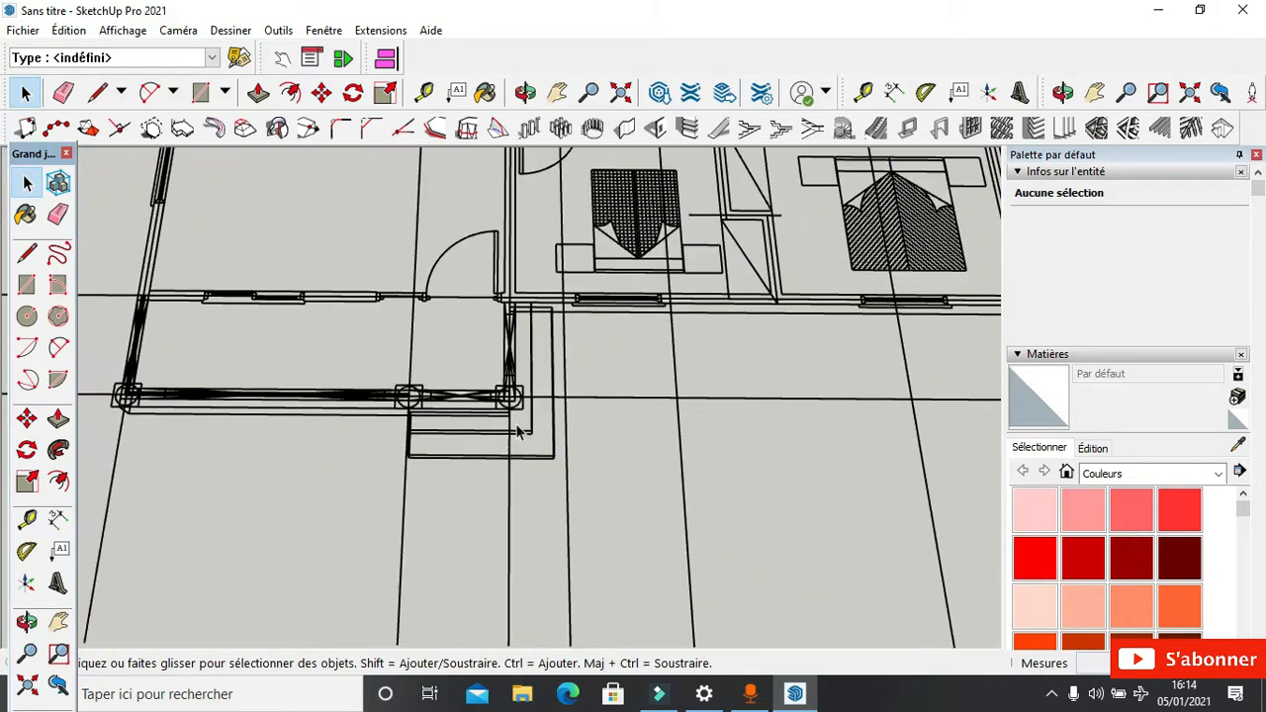
scroll(666, 375, down, 4)
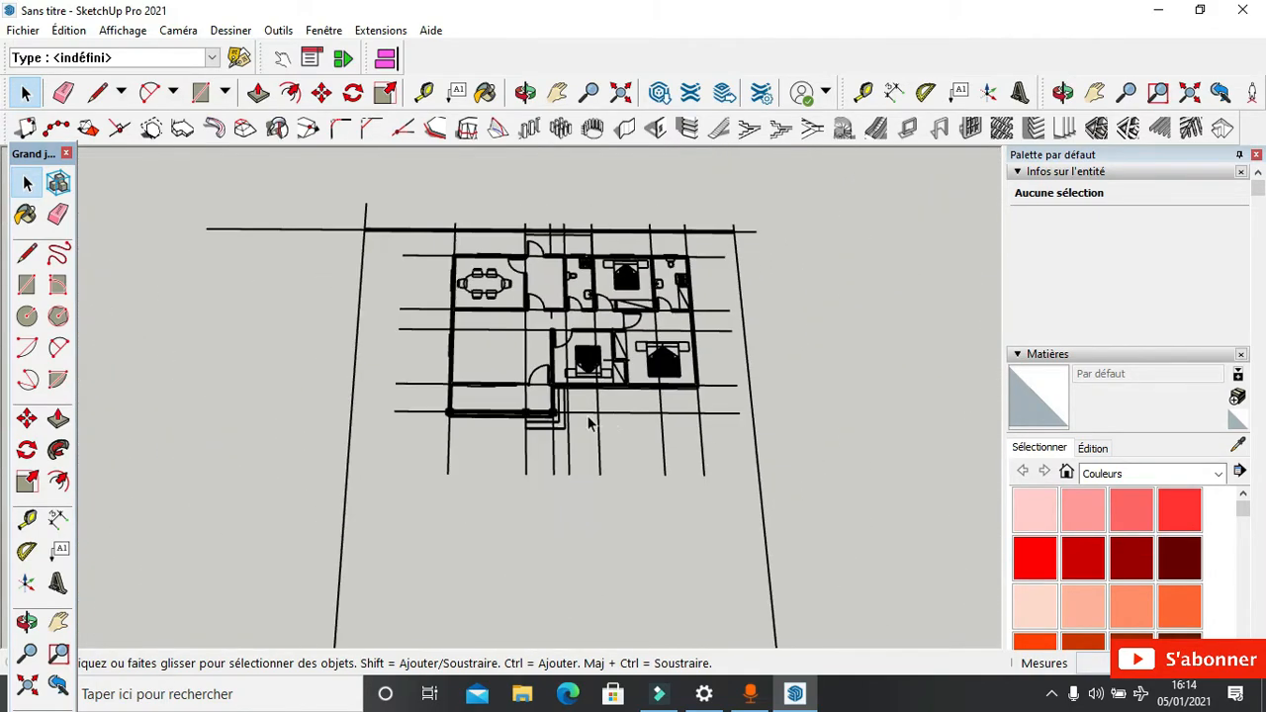
Step: Move the imported village.dwg plan from the outermost corner of its terrace edge to the model origin
scroll(503, 438, up, 3)
click(503, 426)
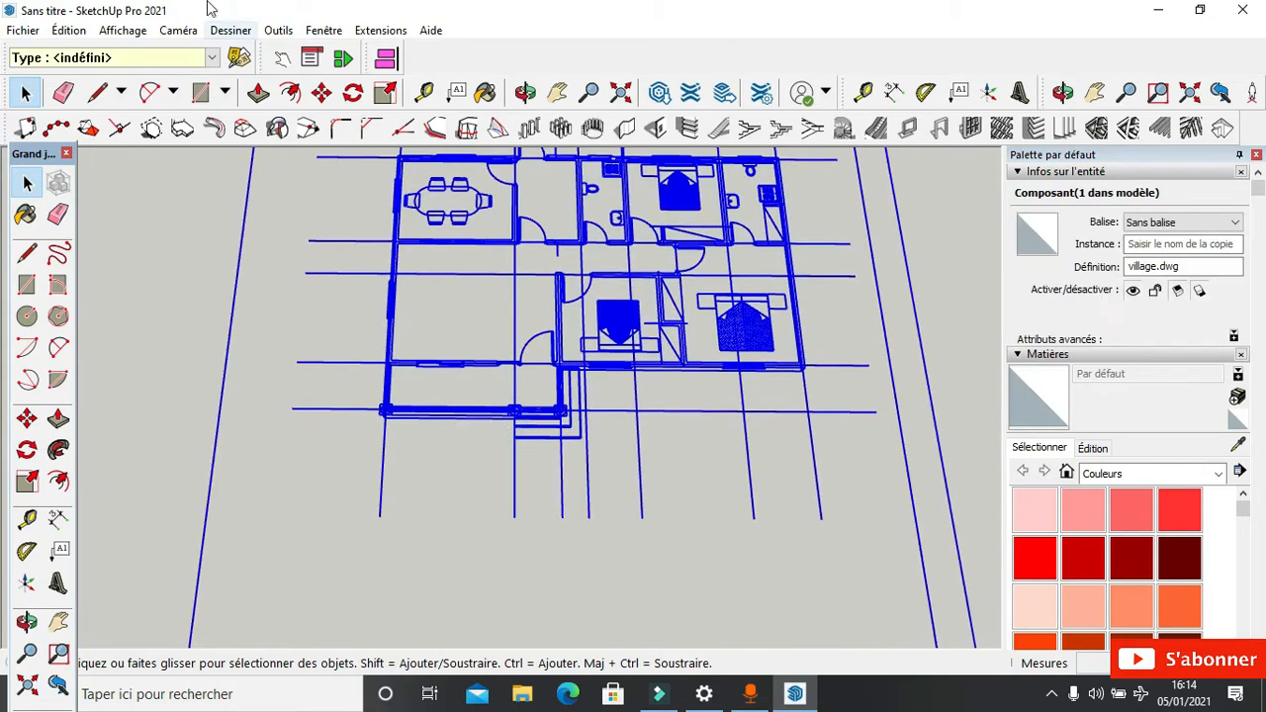
click(322, 92)
scroll(389, 367, up, 10)
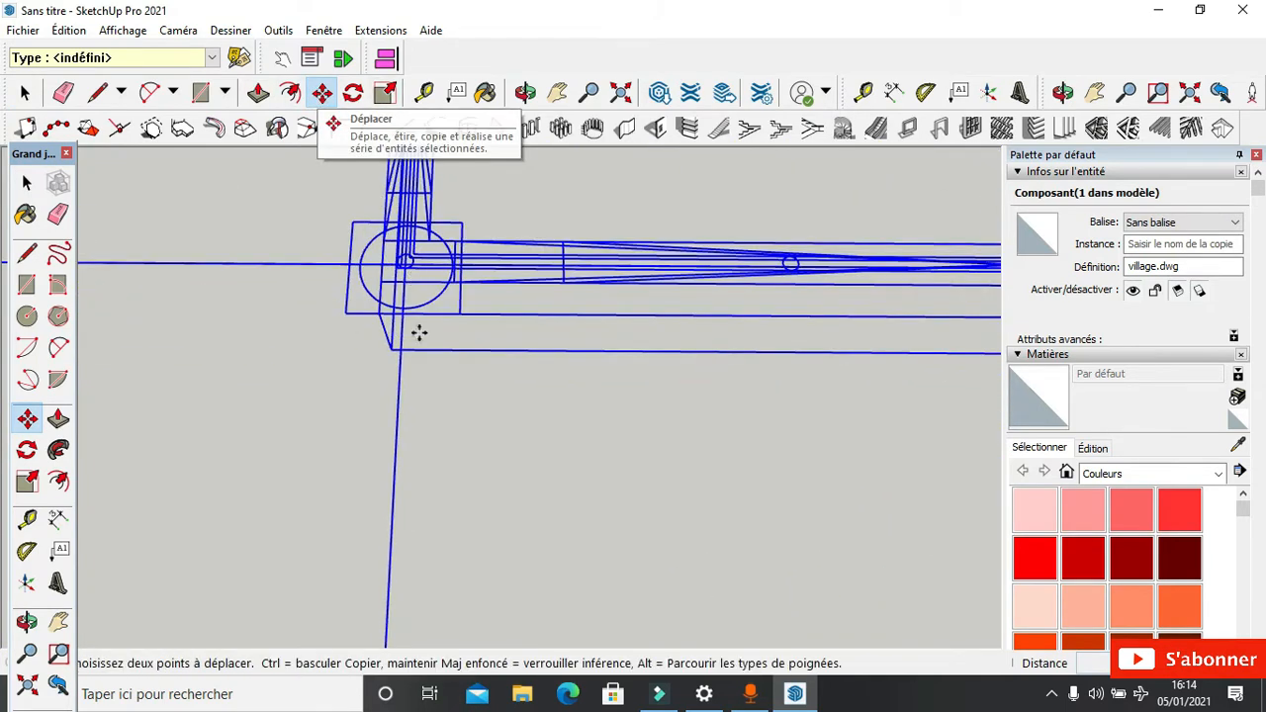
scroll(415, 339, up, 8)
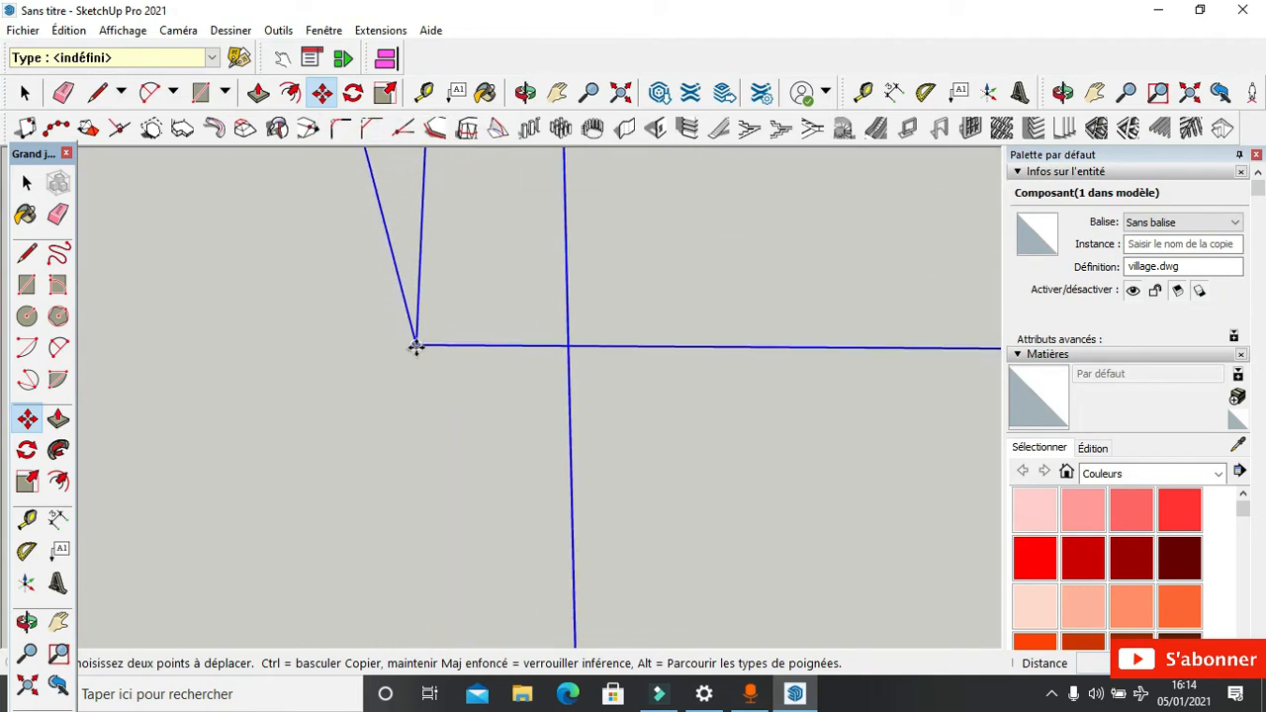
scroll(580, 285, down, 6)
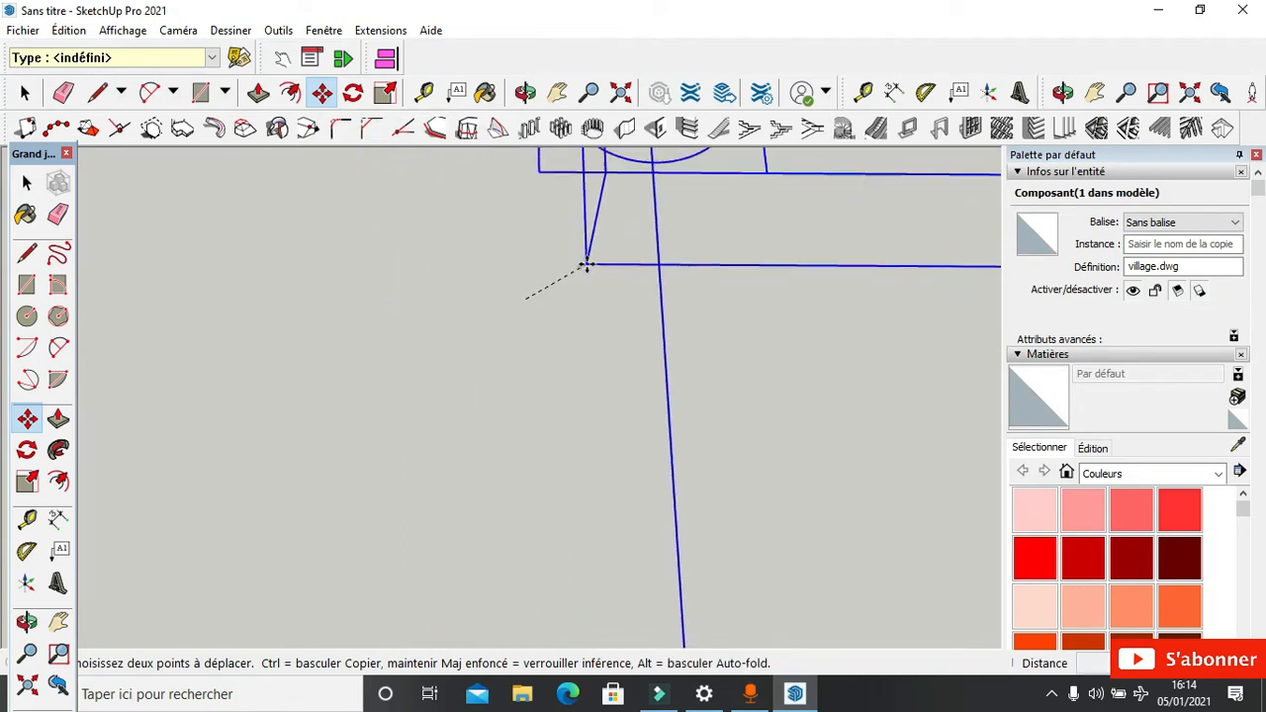
scroll(644, 206, down, 10)
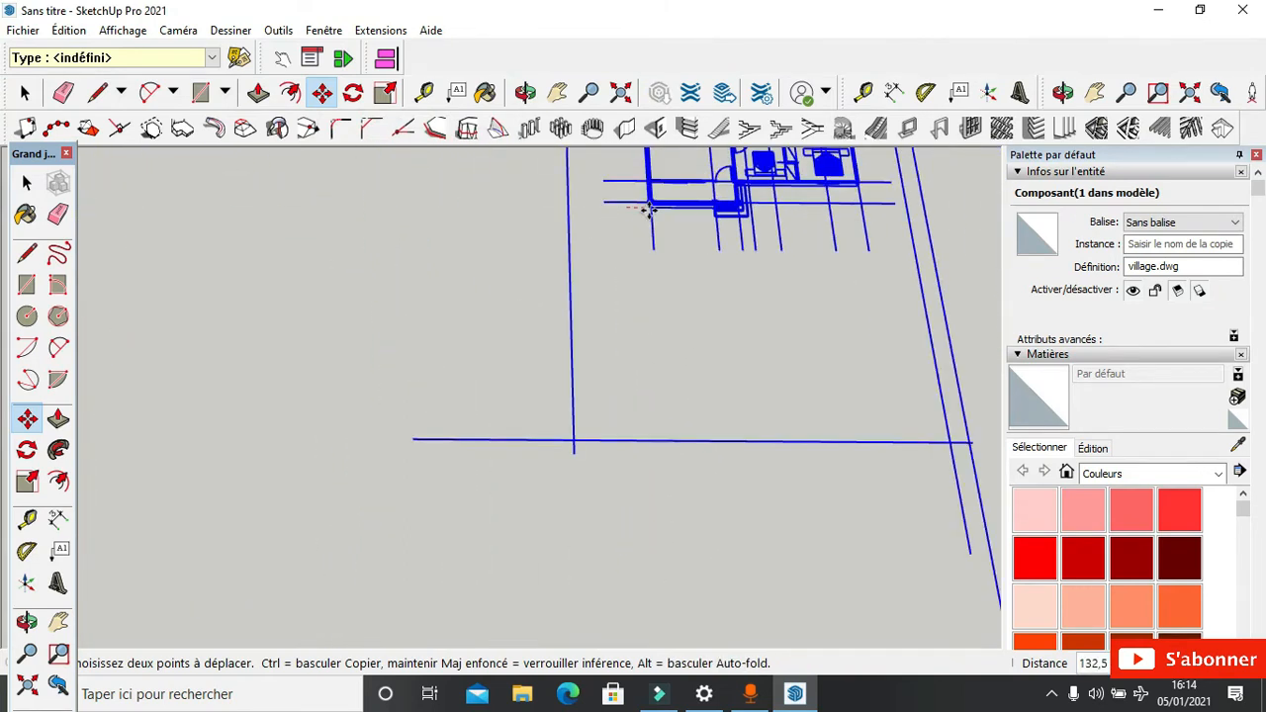
scroll(649, 206, down, 2)
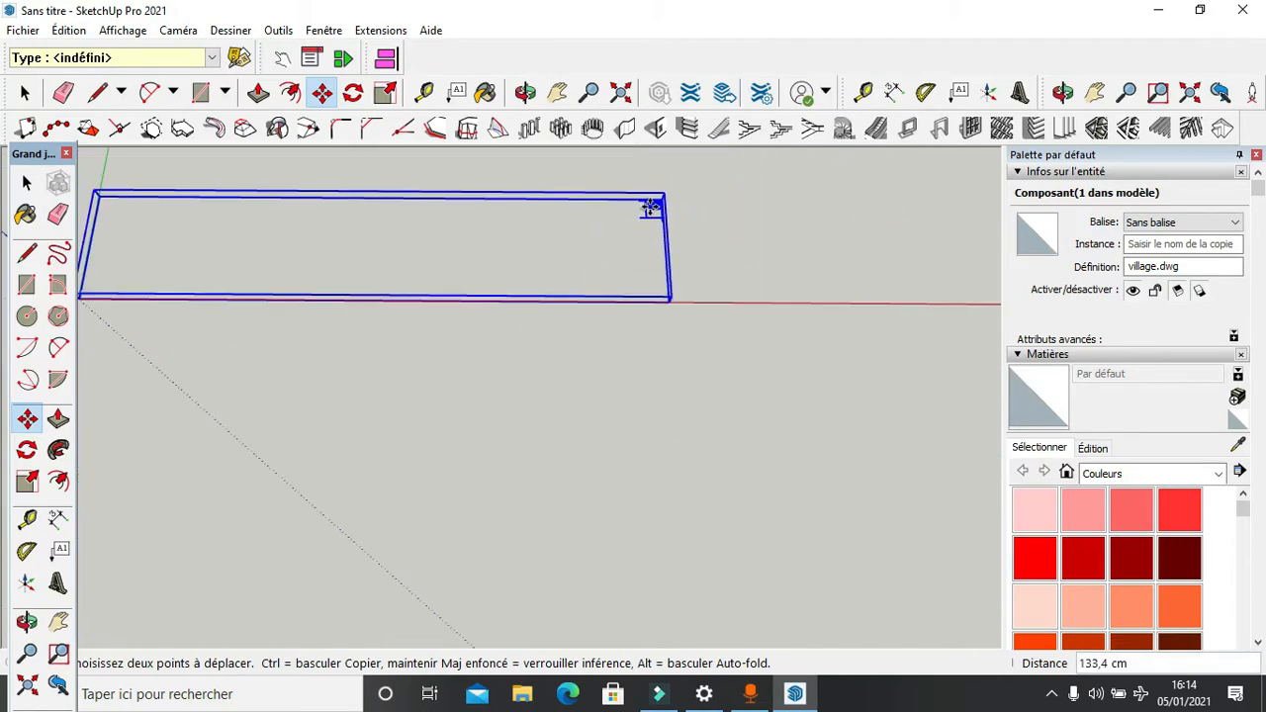
scroll(262, 255, up, 10)
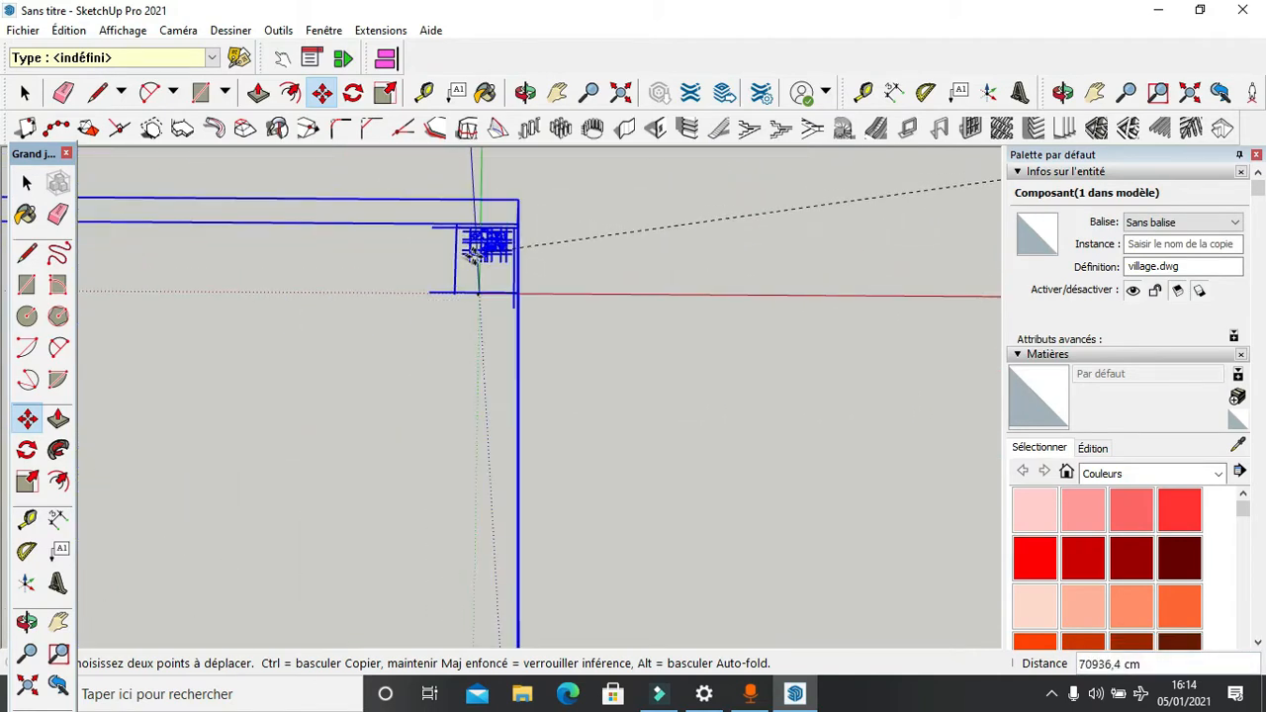
scroll(475, 318, up, 10)
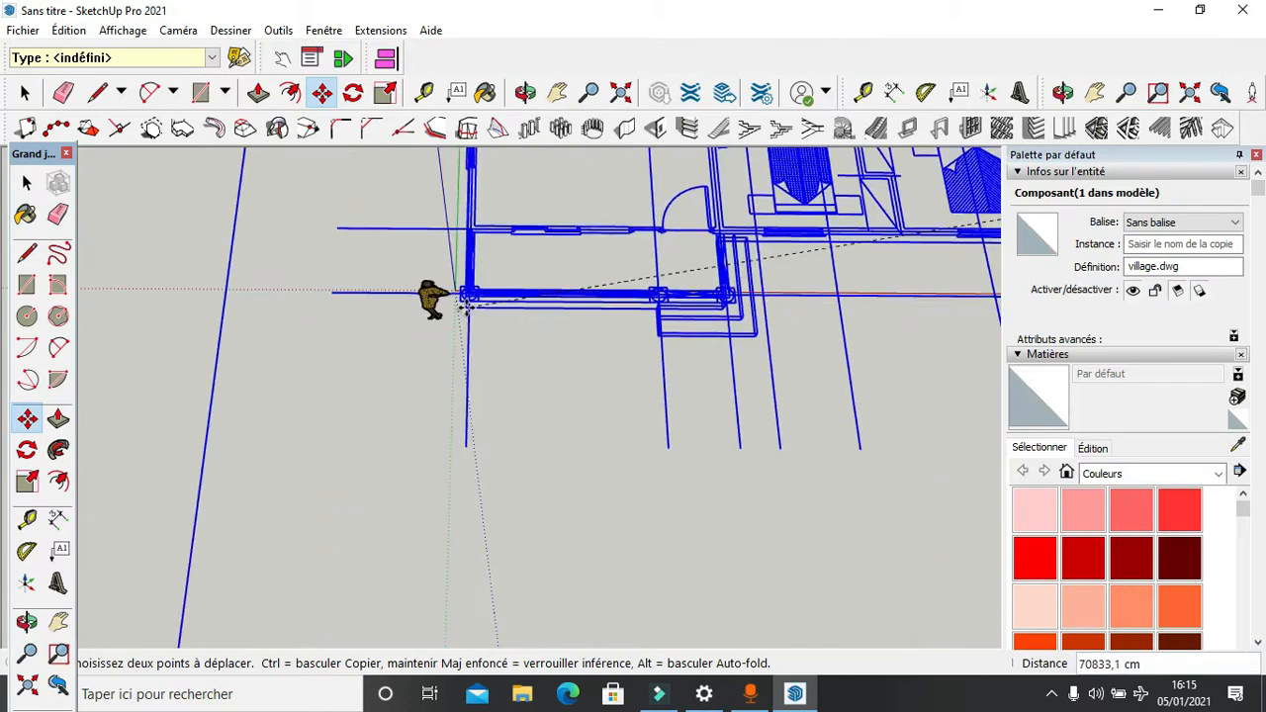
scroll(432, 248, up, 6)
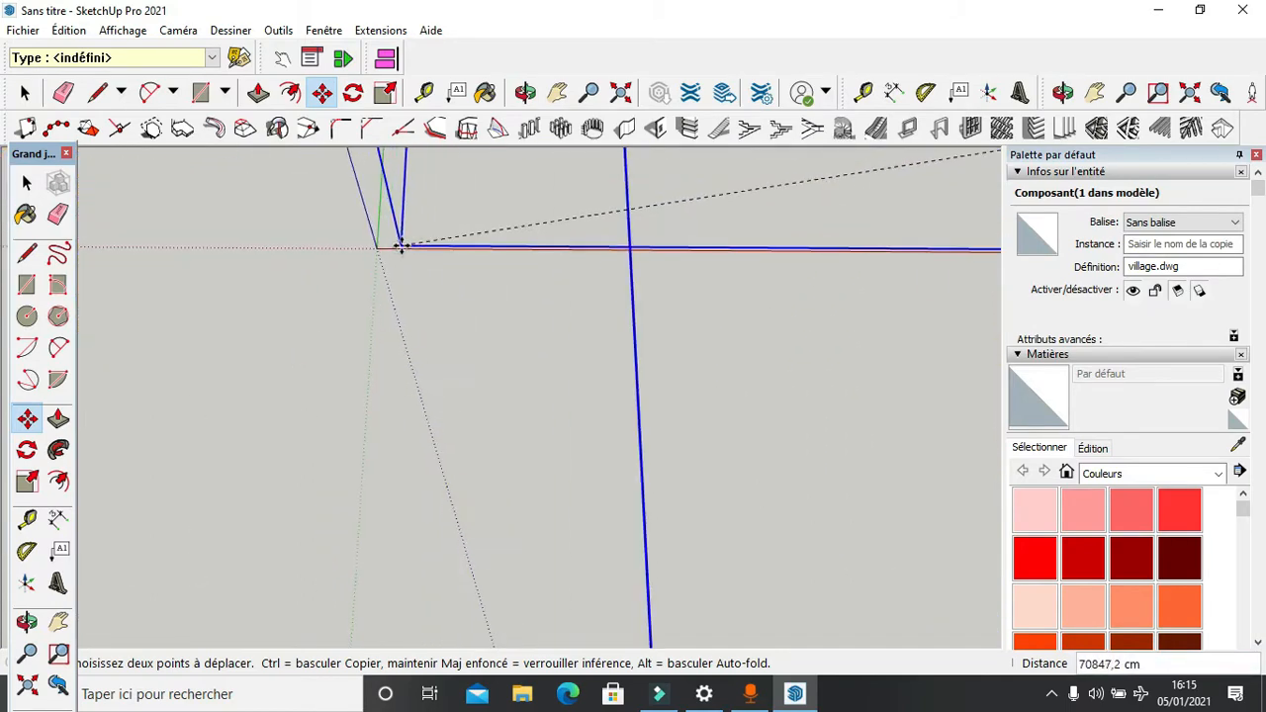
scroll(381, 255, up, 3)
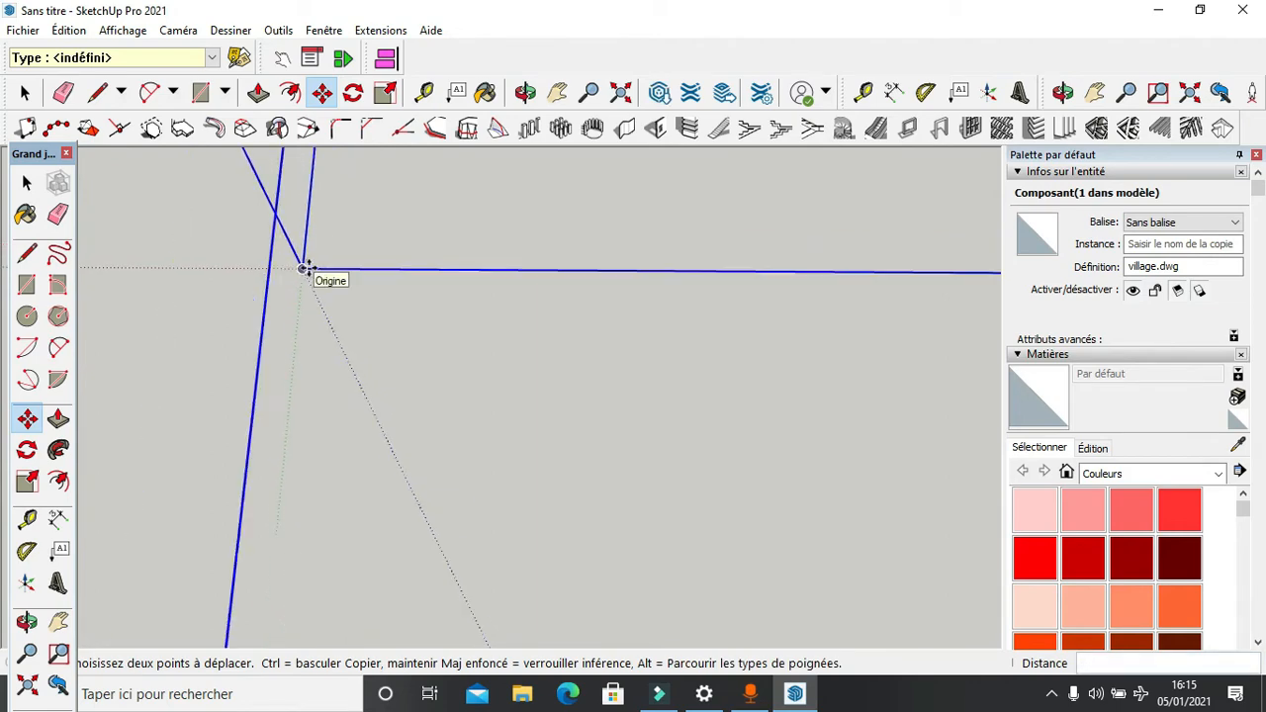
scroll(307, 268, down, 8)
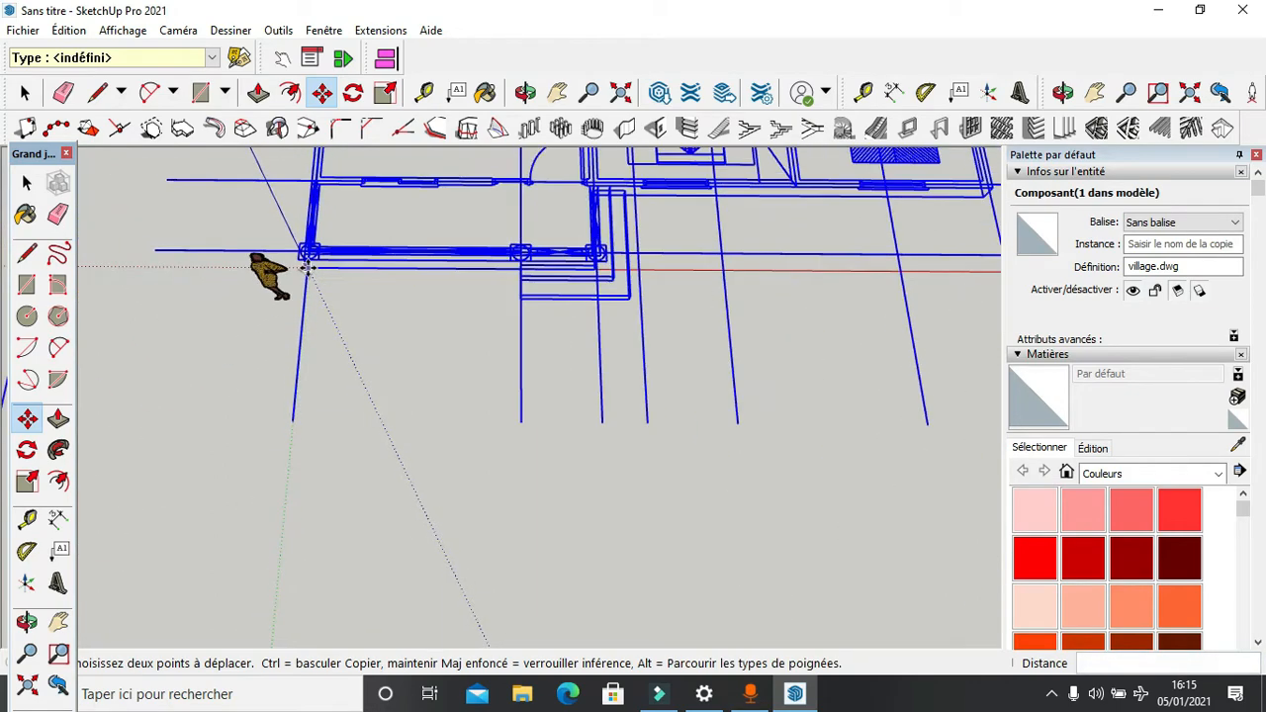
Step: Examine the repositioned plan from several angles around the origin and deselect it
scroll(304, 287, down, 3)
middle_drag(378, 316, 453, 186)
scroll(421, 175, up, 6)
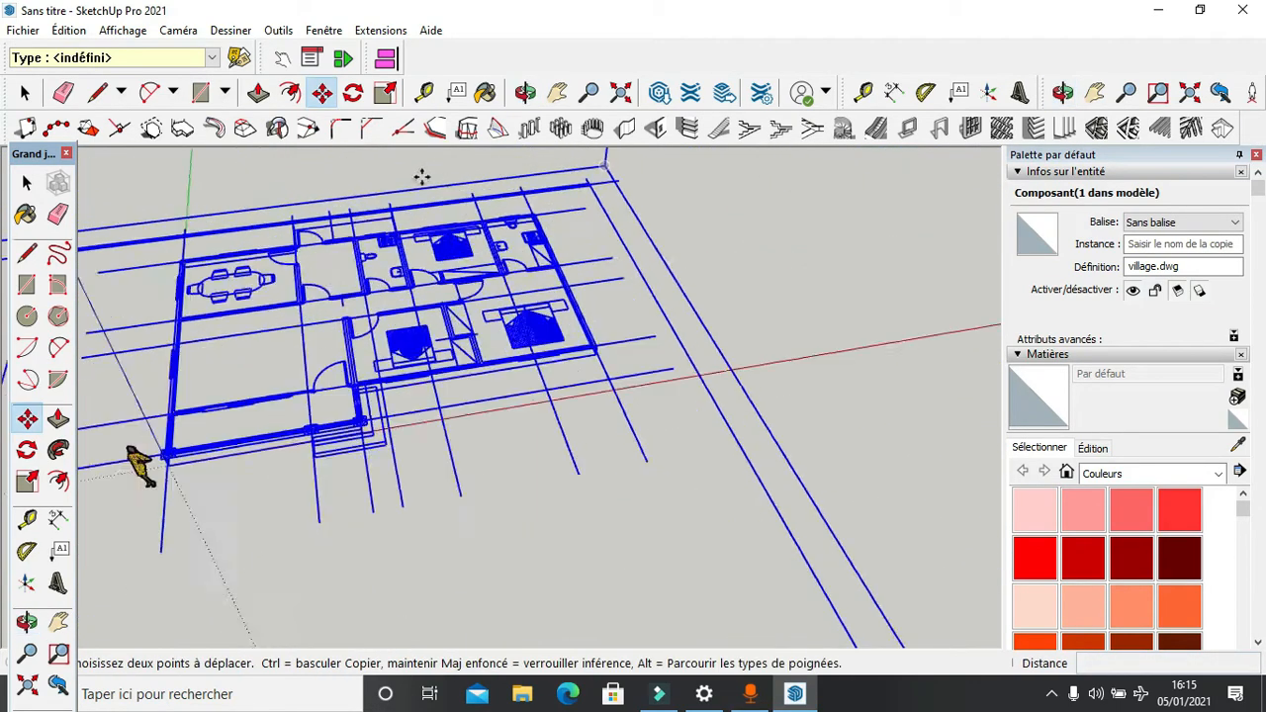
scroll(826, 224, down, 3)
middle_drag(742, 262, 601, 251)
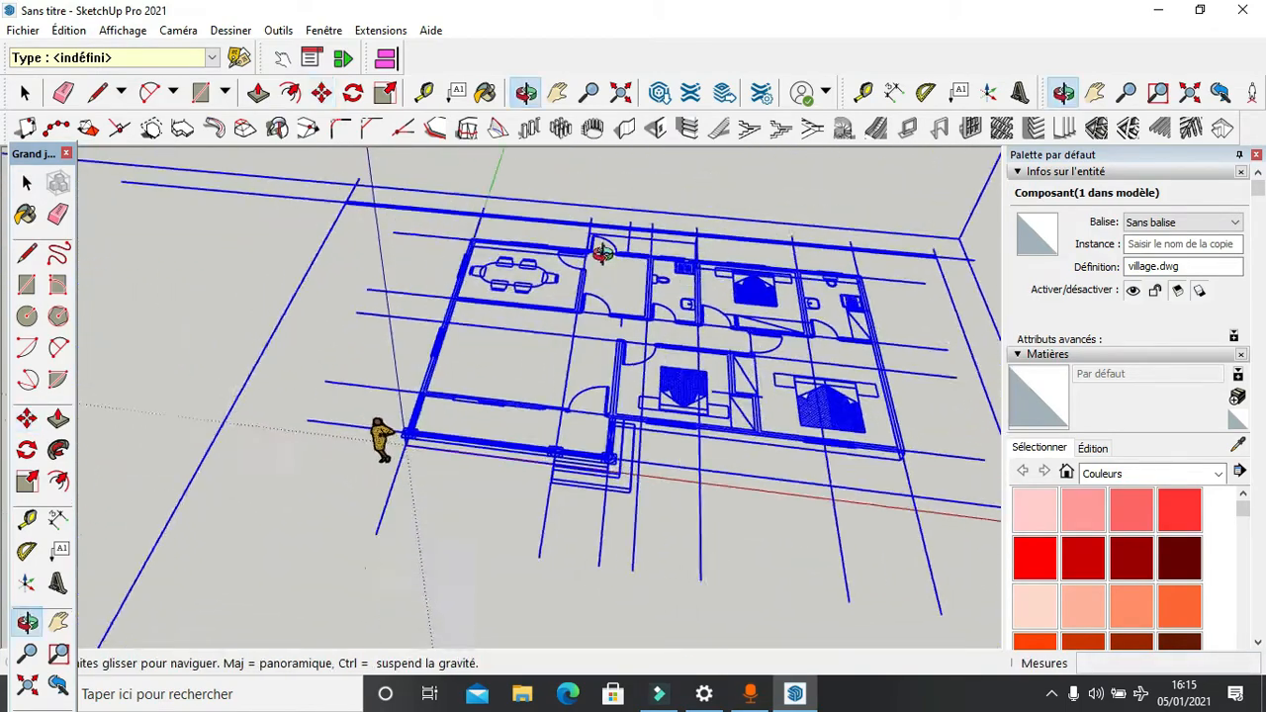
scroll(604, 370, up, 3)
scroll(385, 247, down, 4)
scroll(730, 340, up, 2)
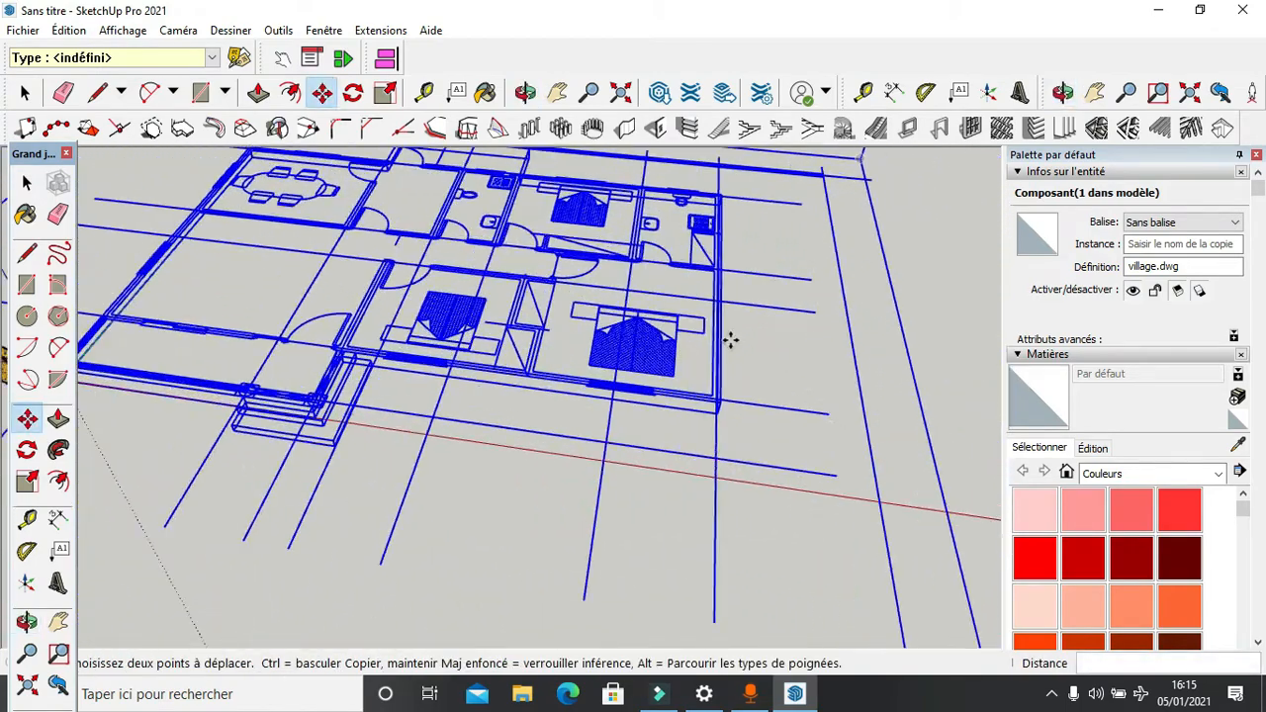
click(25, 92)
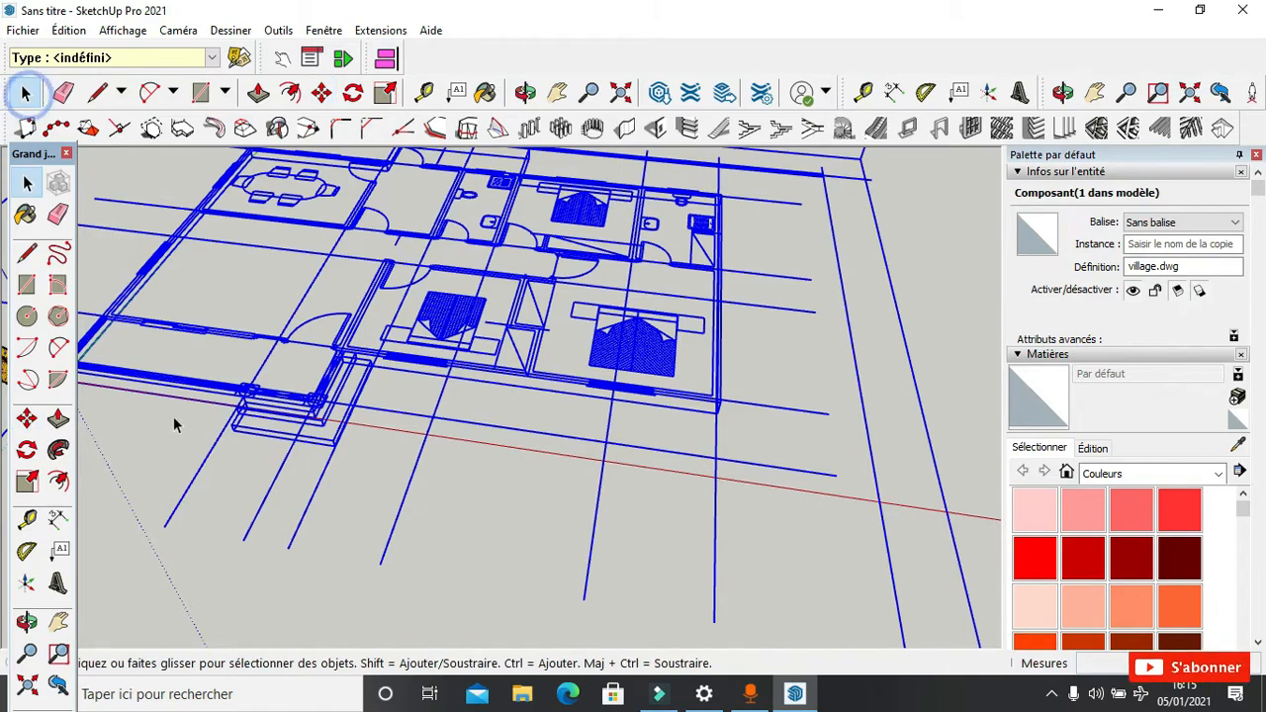
middle_drag(141, 409, 274, 394)
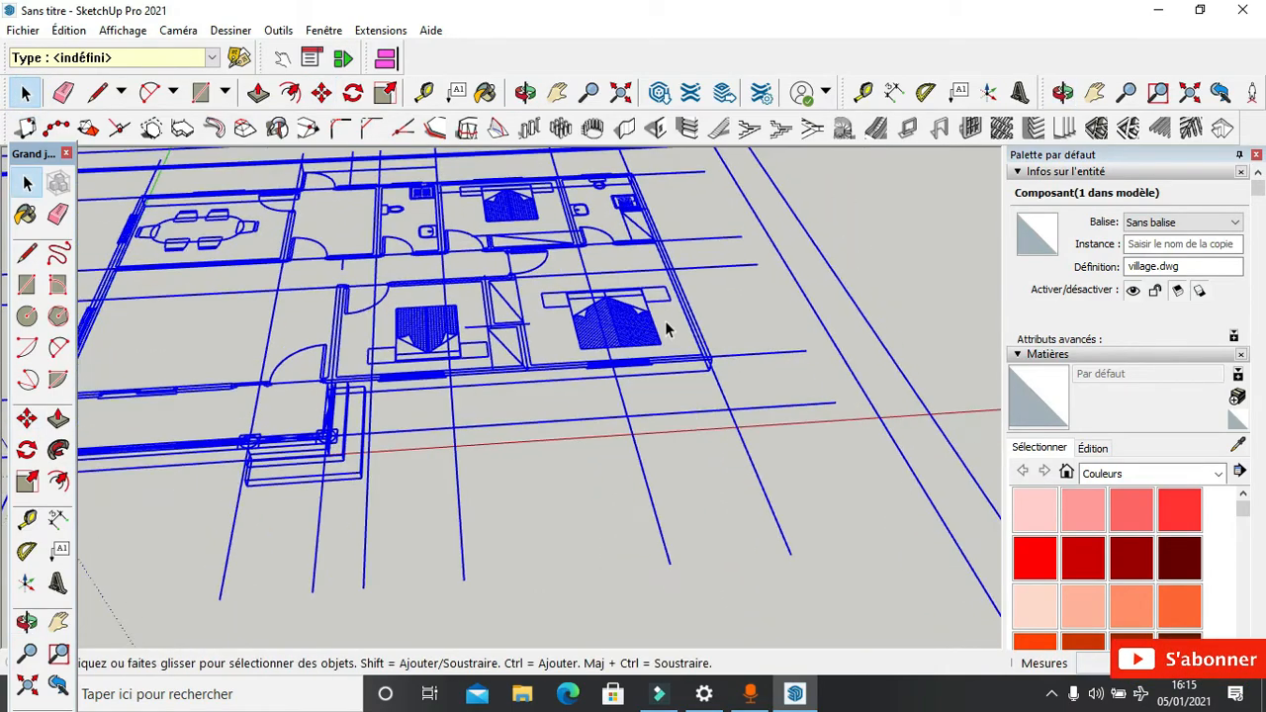
scroll(665, 323, down, 3)
scroll(465, 334, up, 3)
middle_drag(457, 343, 452, 349)
scroll(409, 302, up, 3)
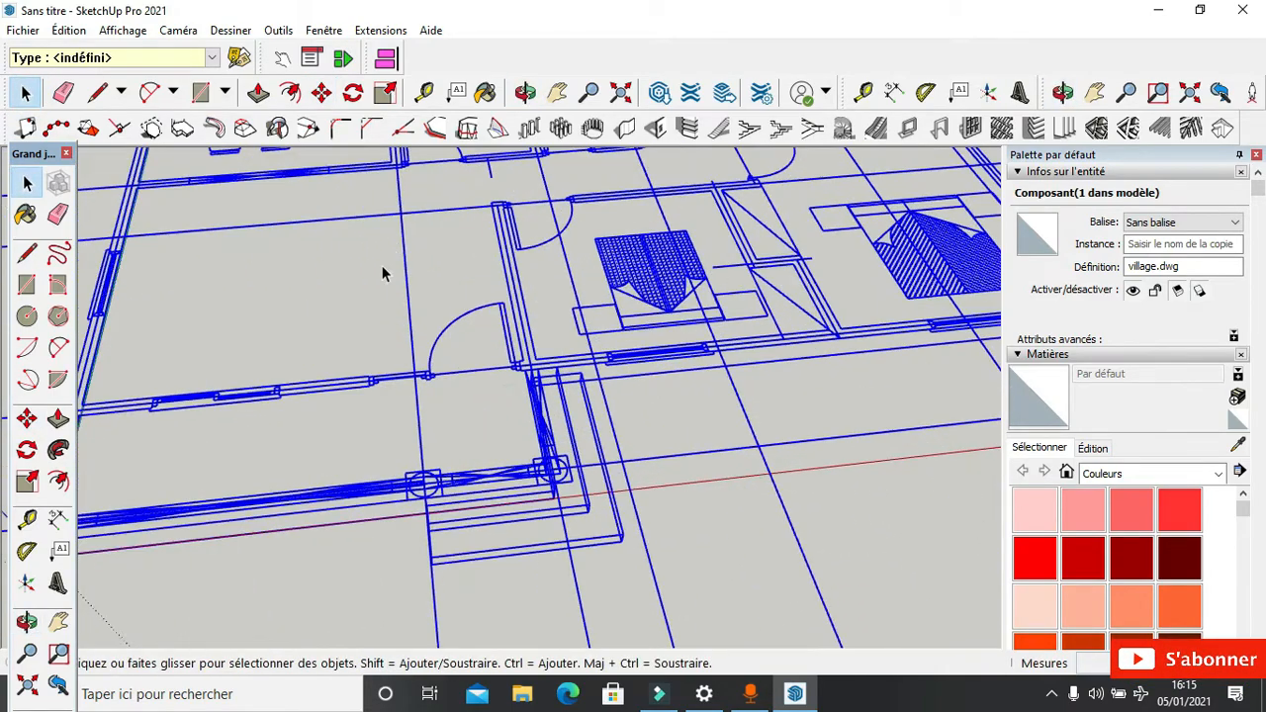
scroll(366, 267, down, 2)
click(331, 280)
scroll(333, 277, down, 2)
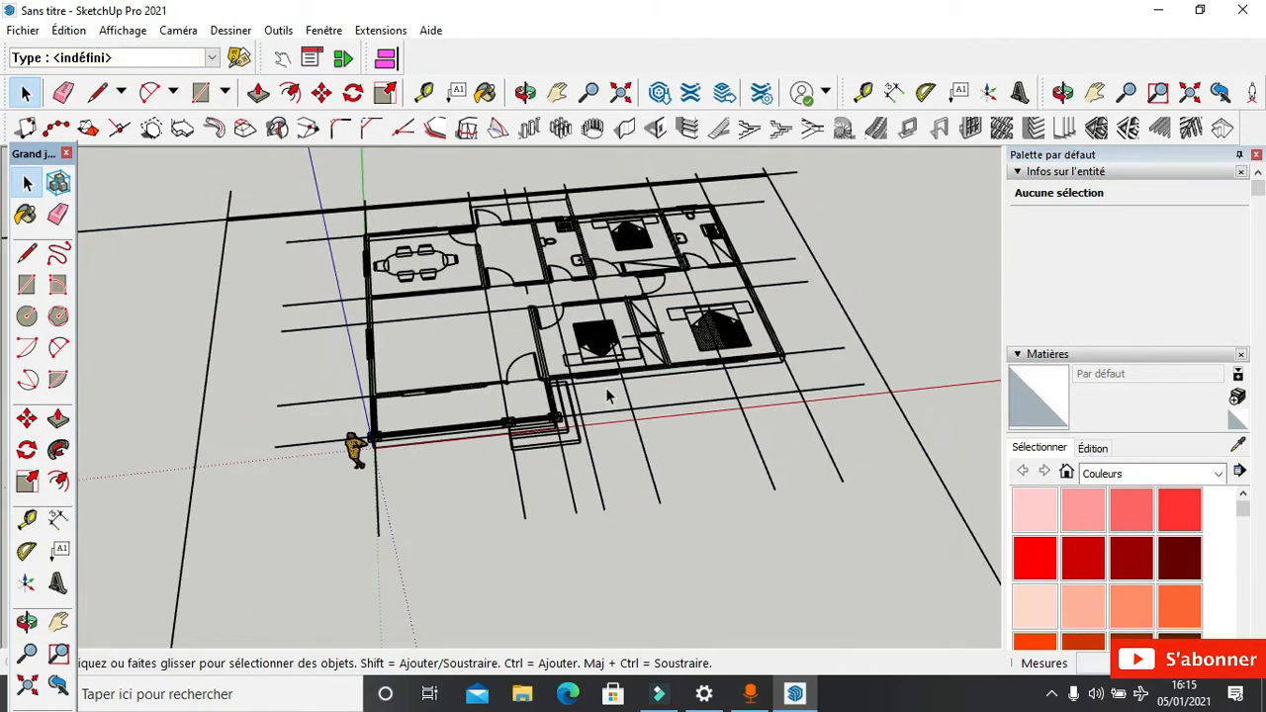
Step: Set the 1001bit Build Wall alignment to Center and start the wall construction
scroll(415, 255, up, 4)
scroll(307, 246, up, 5)
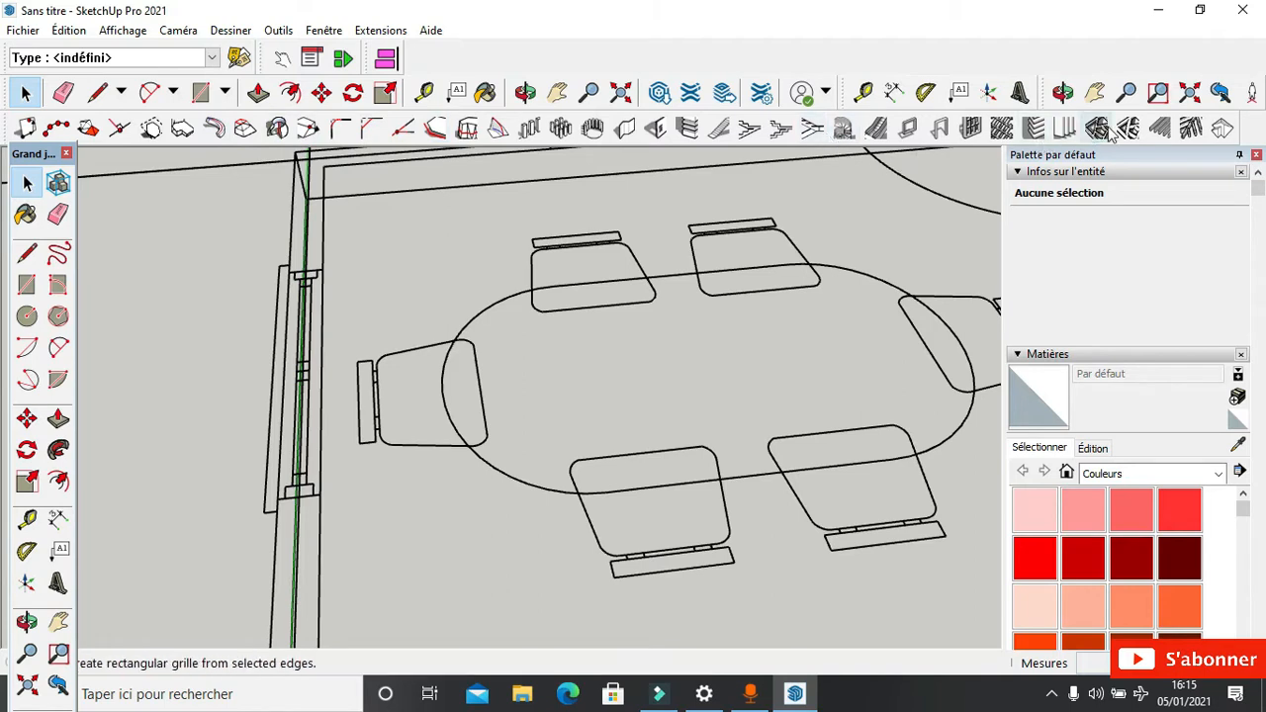
click(627, 130)
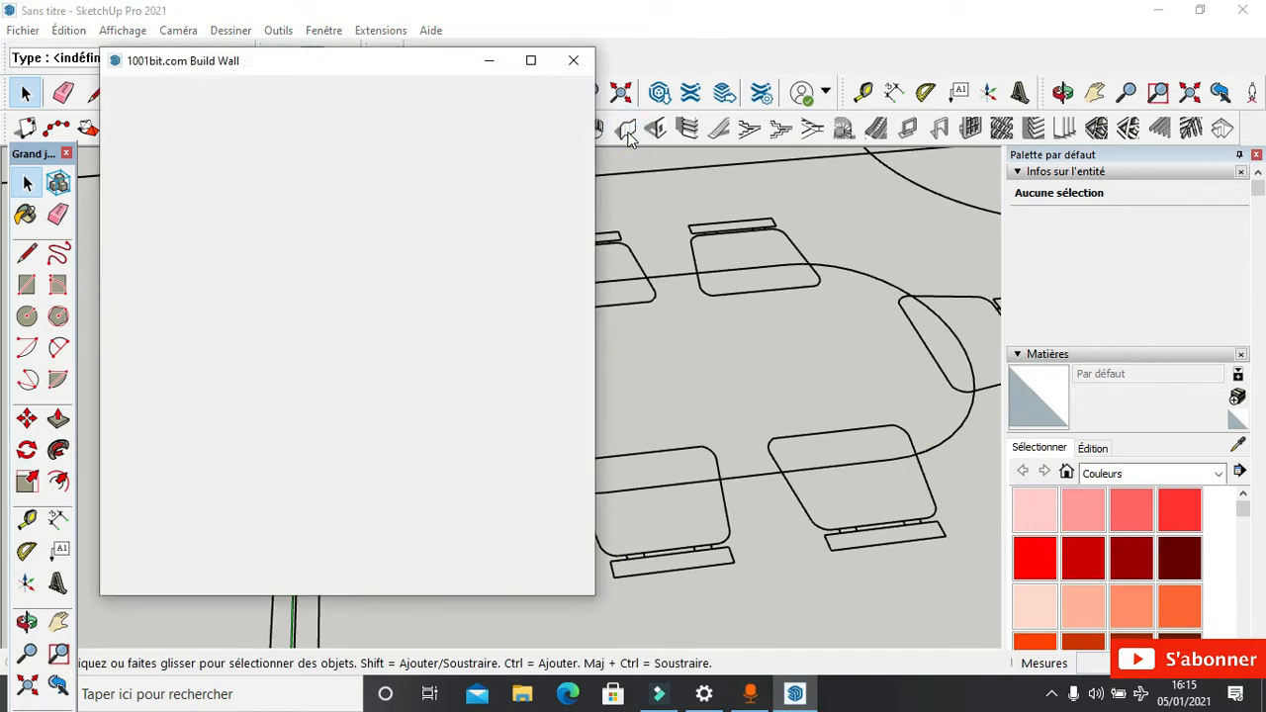
click(575, 61)
click(628, 128)
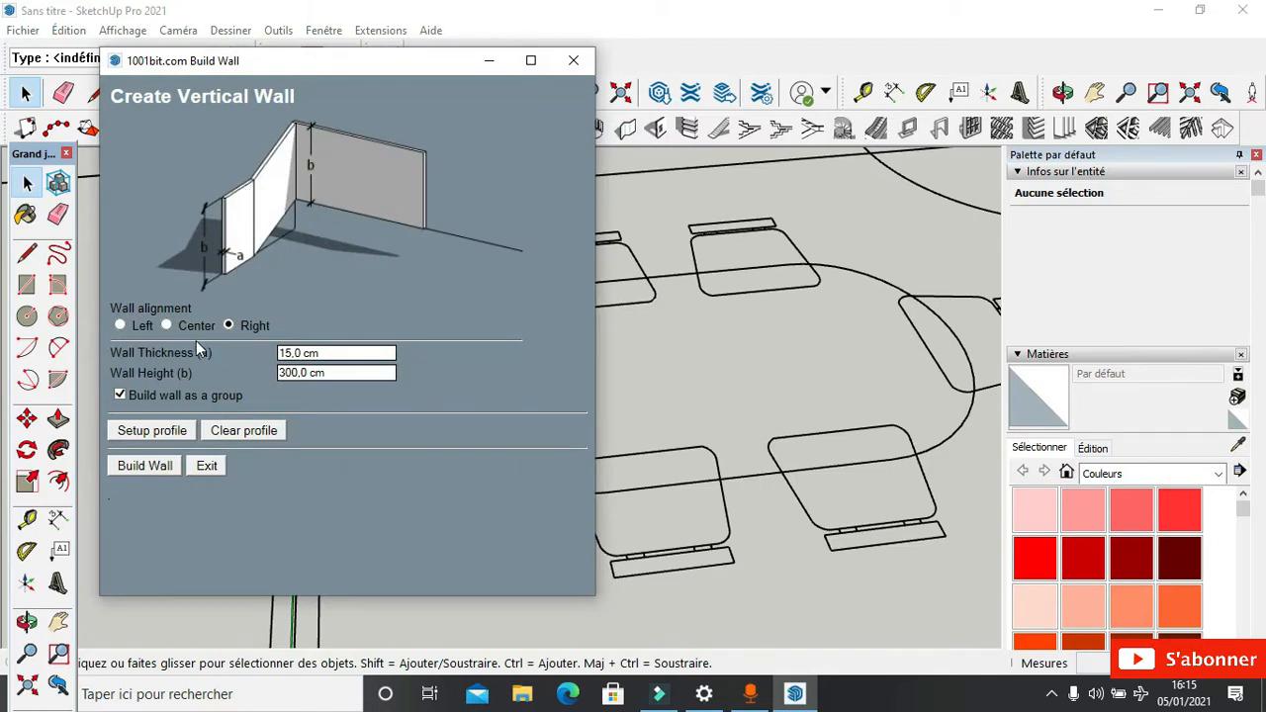
click(166, 326)
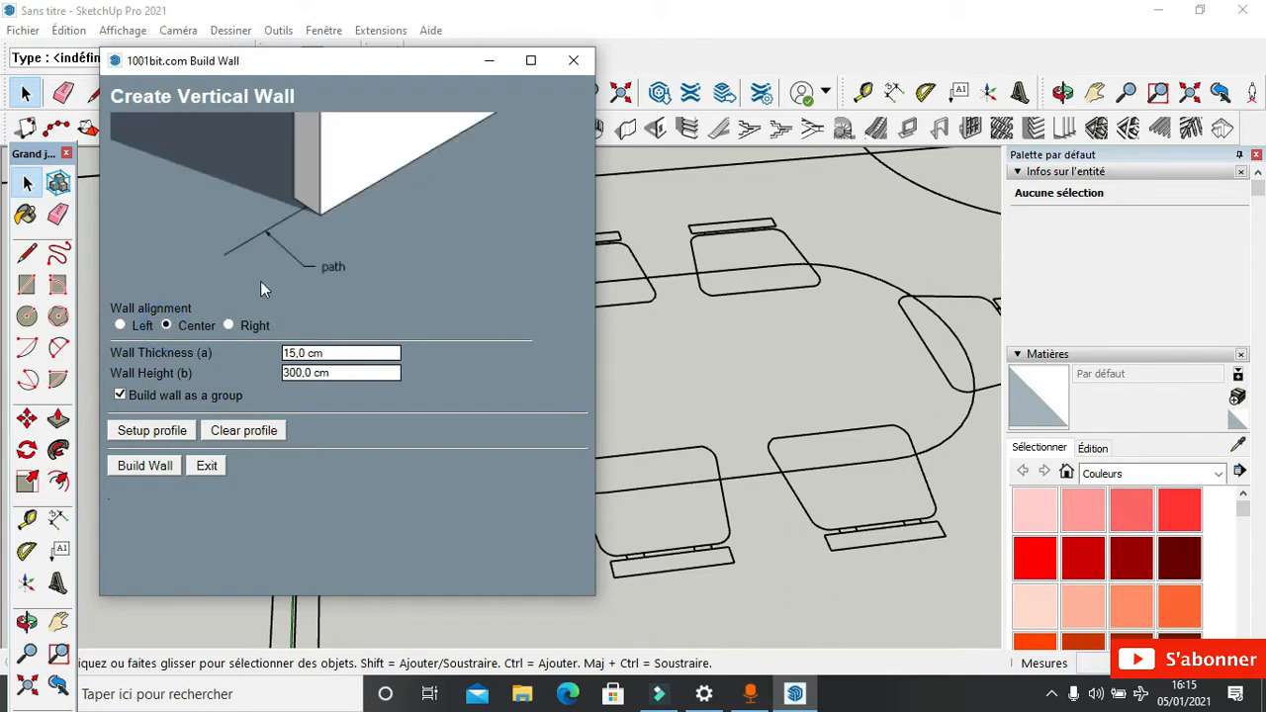
click(146, 467)
Step: Start a centre-aligned wall, 15 cm thick and 300 cm high, at the axis intersection in the dining room's outer corner
scroll(333, 376, down, 2)
scroll(303, 283, up, 5)
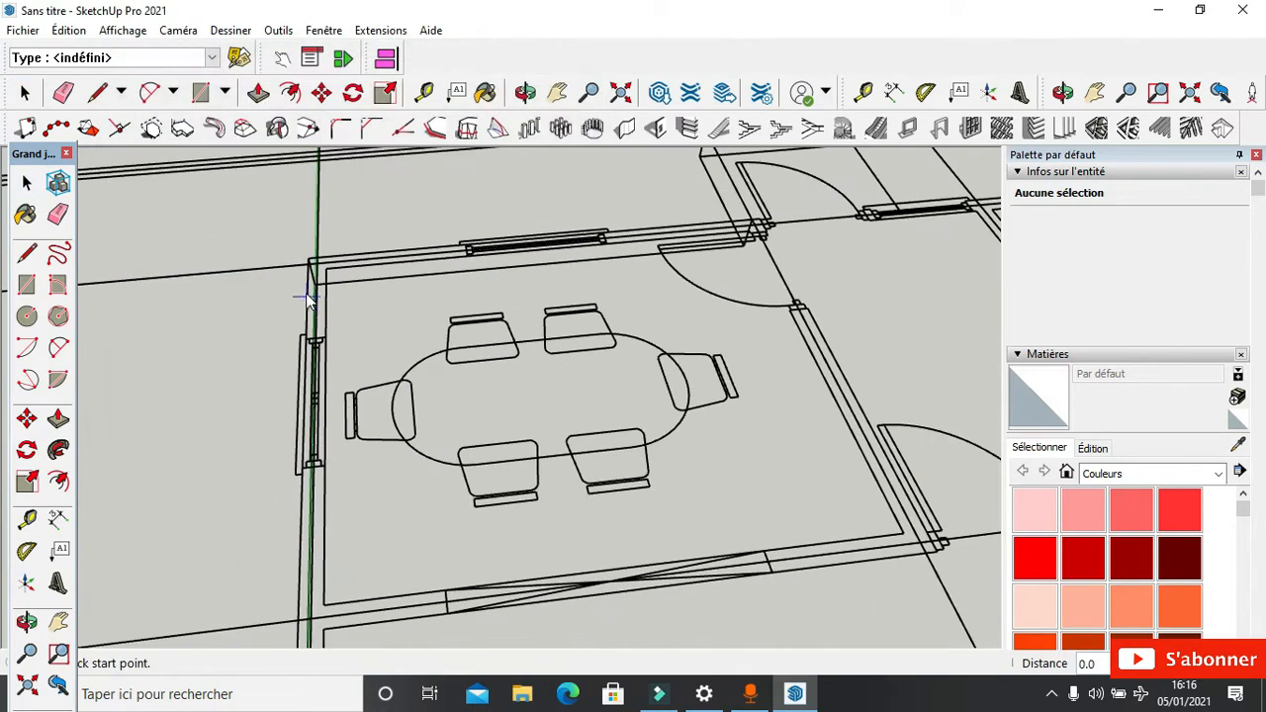
scroll(312, 238, up, 4)
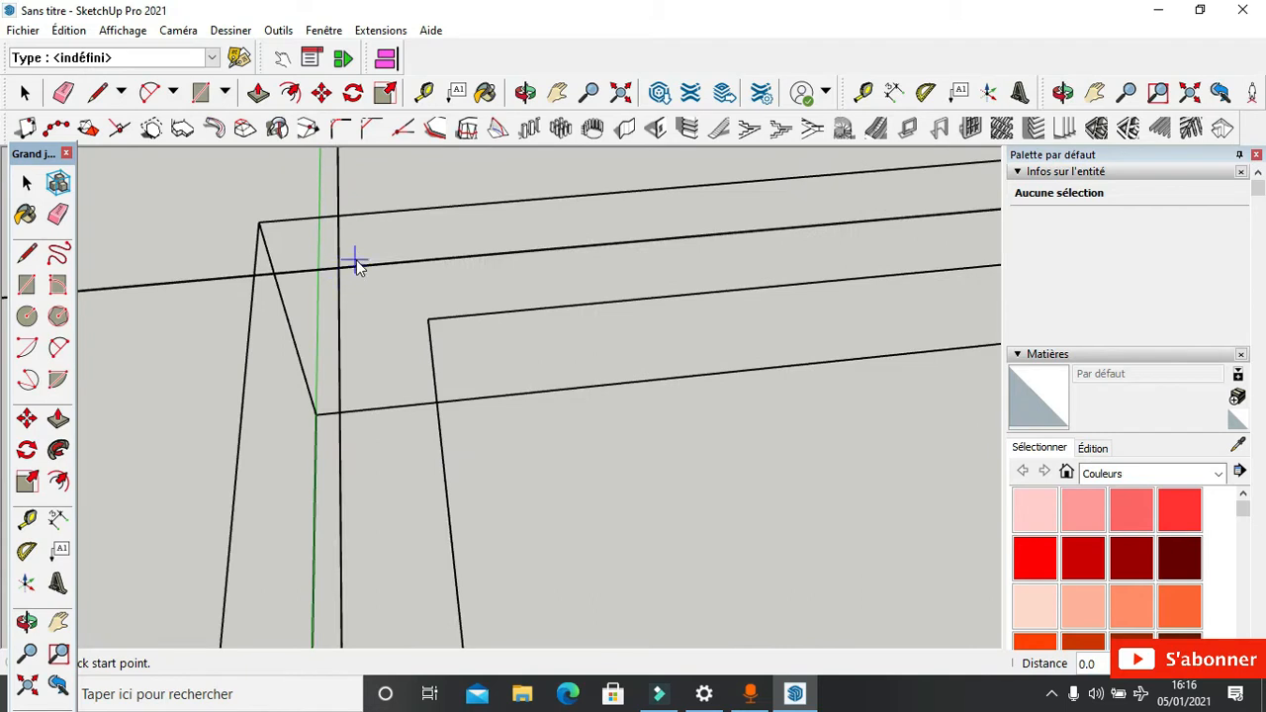
scroll(341, 262, down, 3)
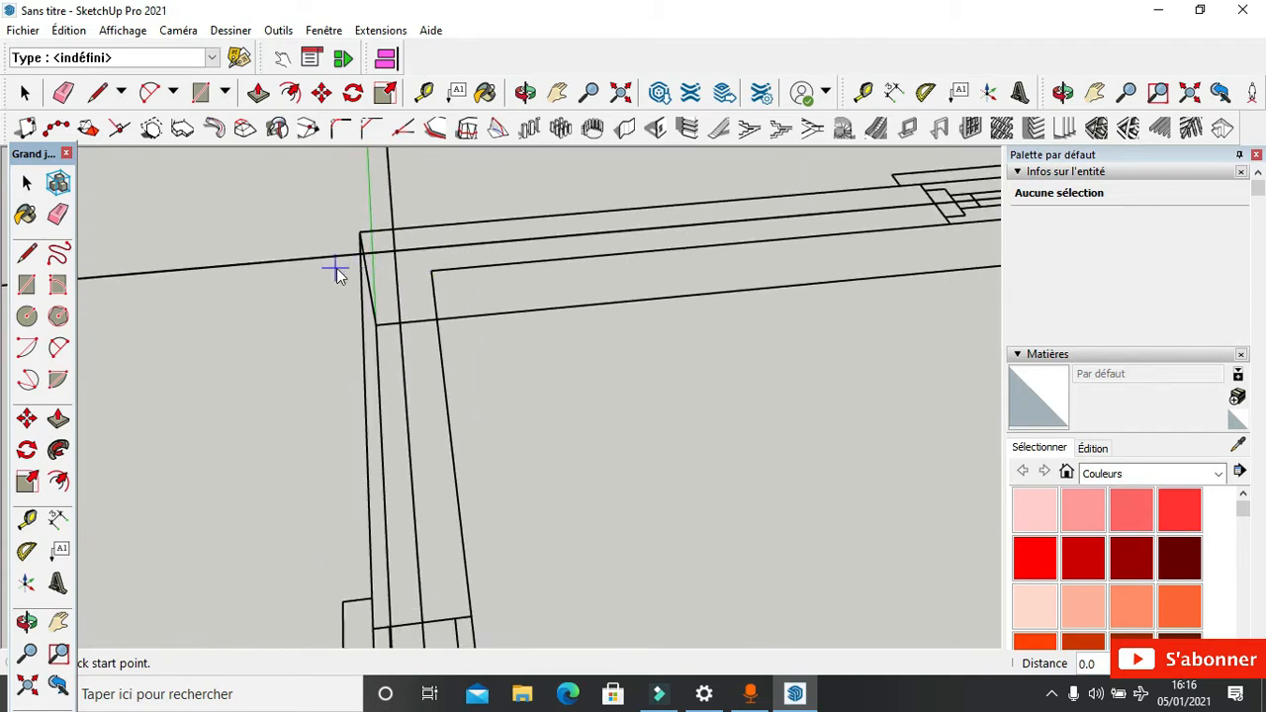
scroll(381, 259, up, 2)
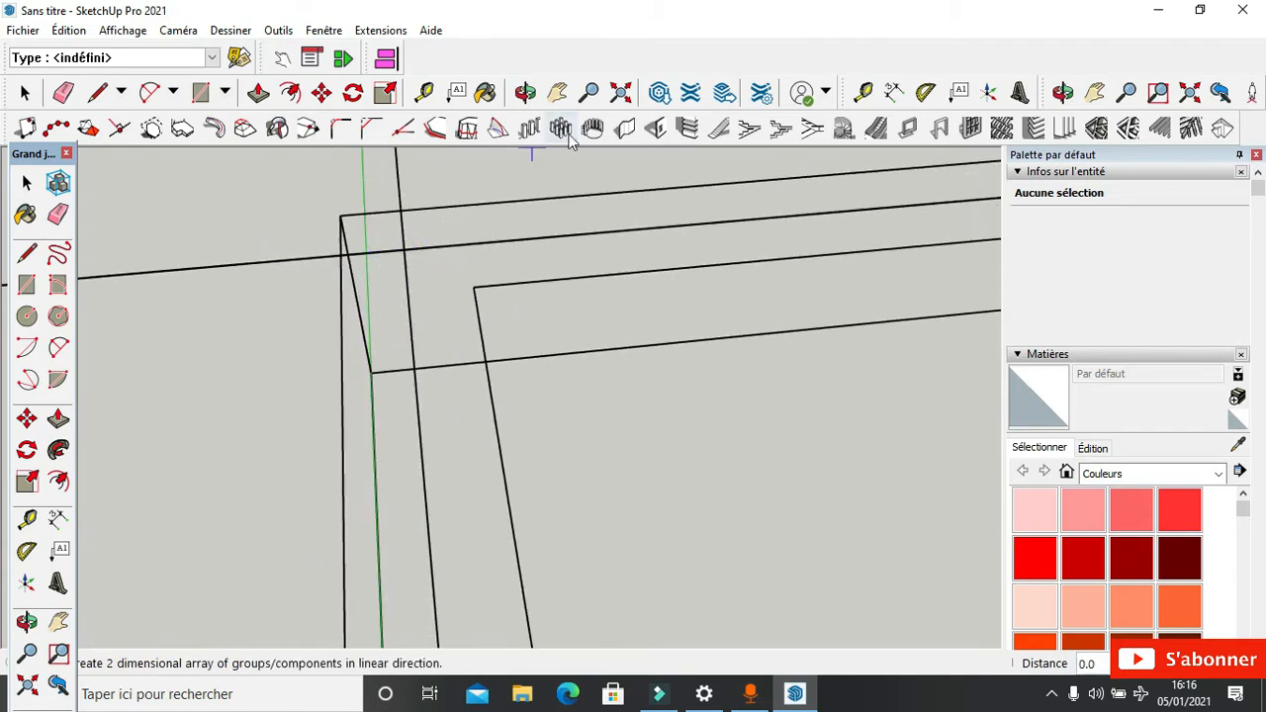
click(624, 131)
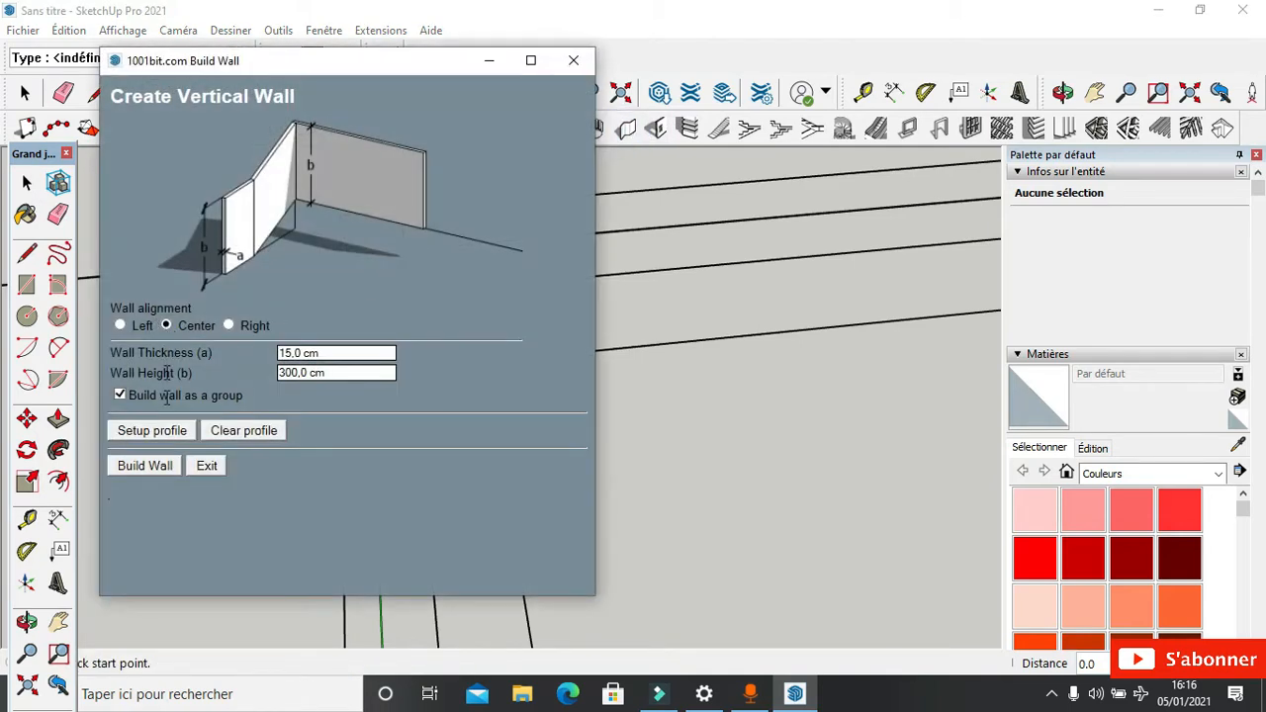
click(144, 466)
scroll(398, 244, up, 5)
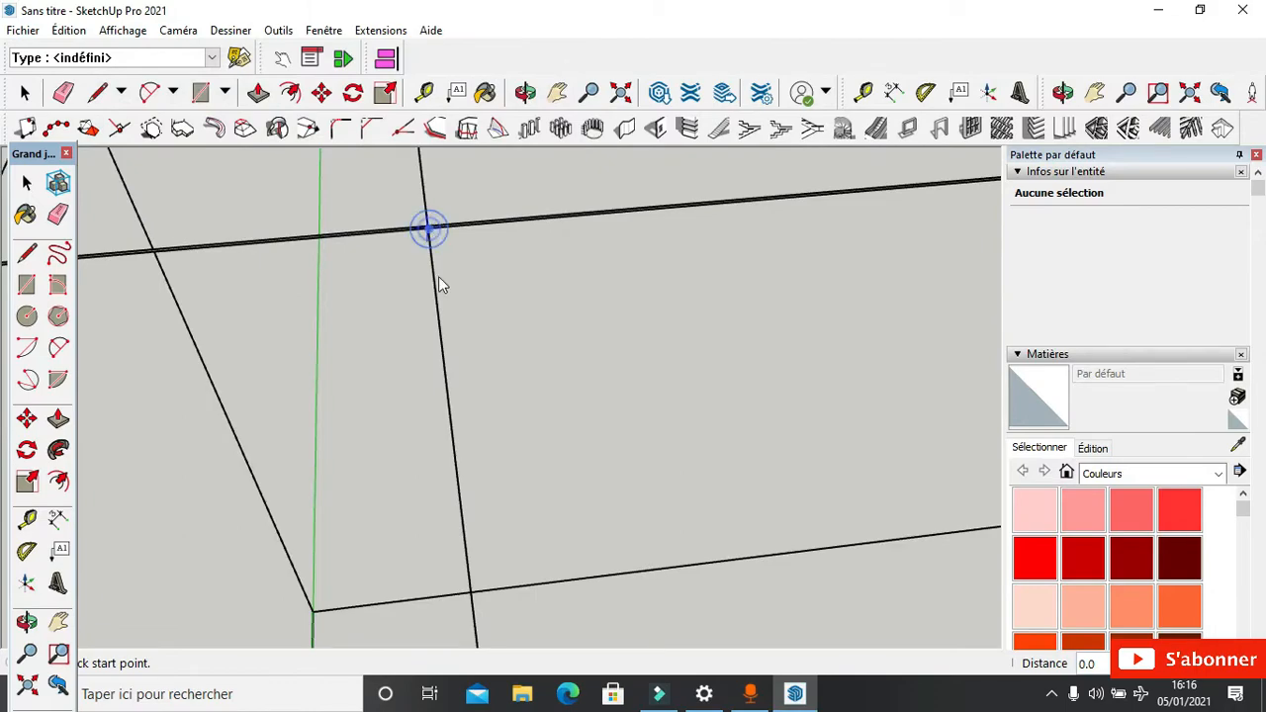
click(429, 231)
Step: Run the wall 730 cm along the outer side of the dining and living rooms to the axis intersection where the terrace begins
scroll(443, 272, down, 5)
scroll(446, 269, down, 6)
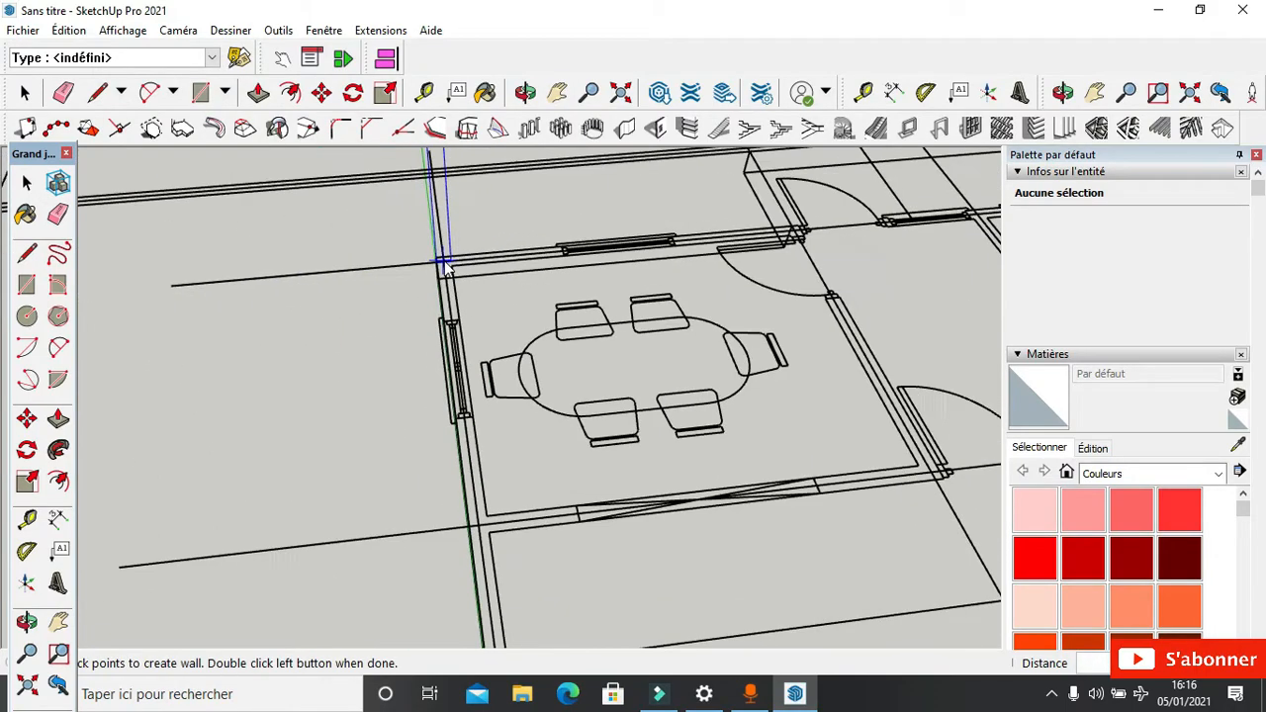
scroll(451, 432, up, 5)
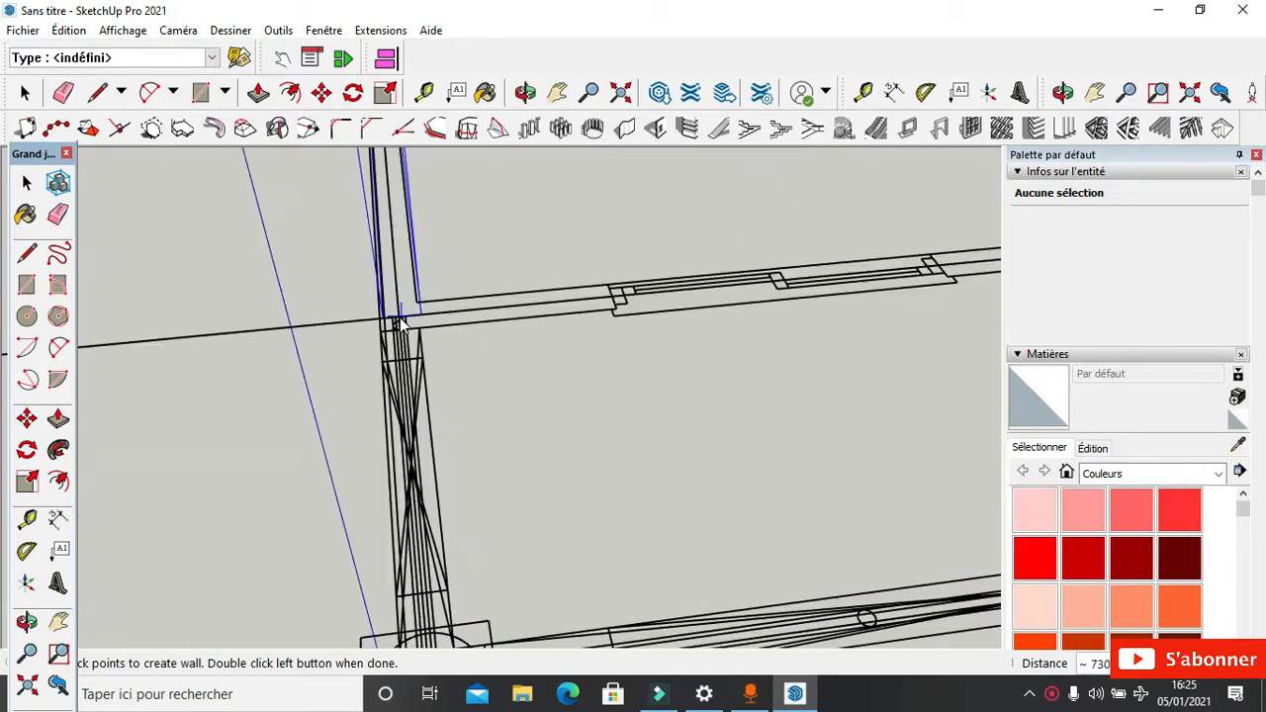
scroll(403, 312, down, 3)
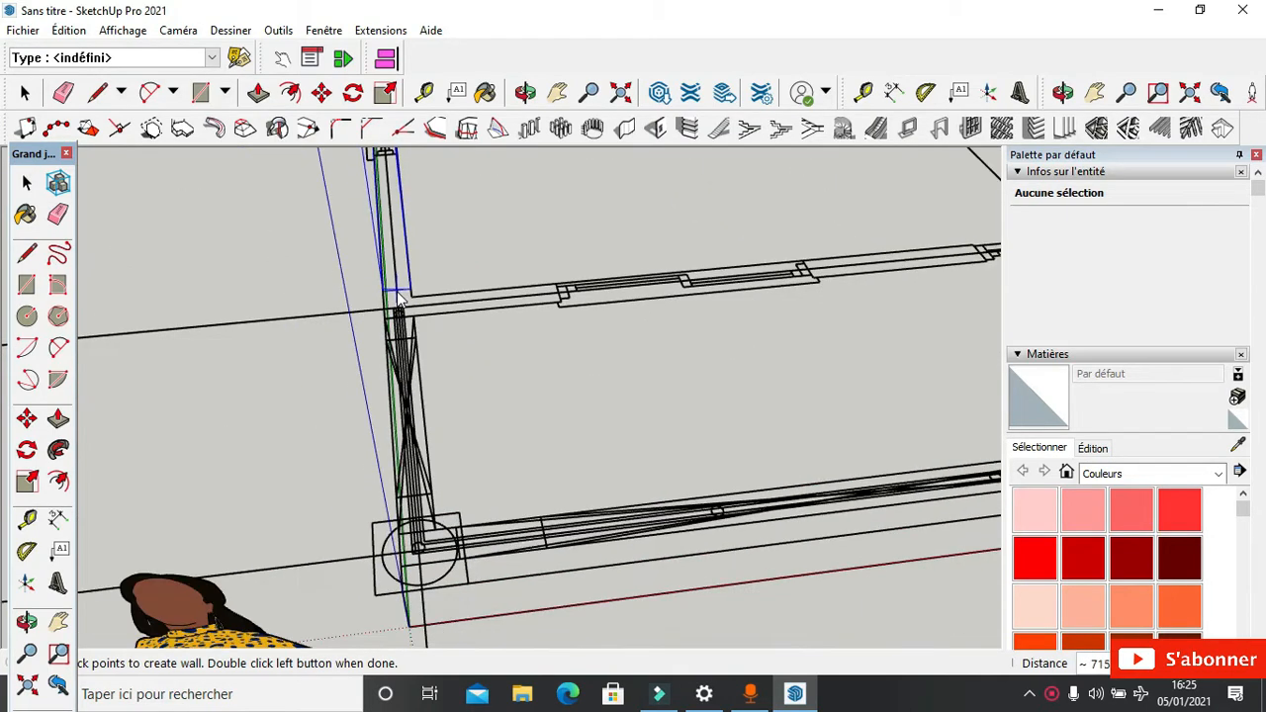
scroll(395, 331, up, 4)
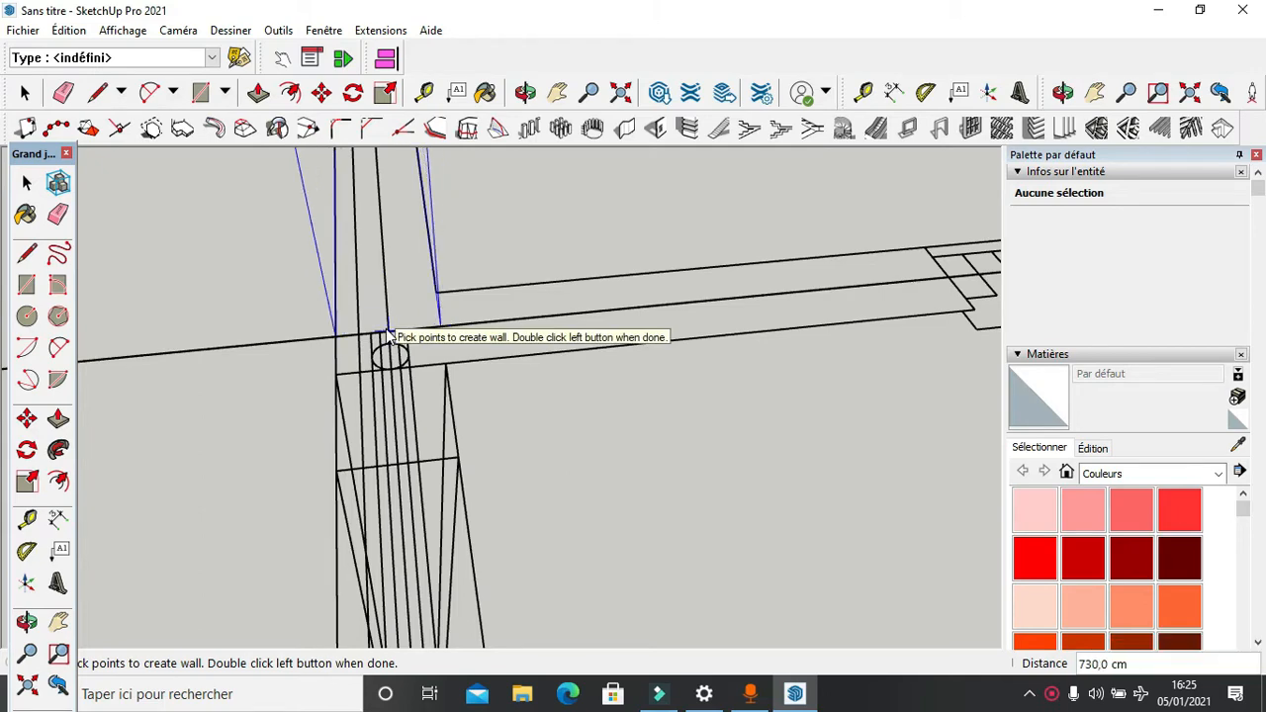
Step: Continue the wall 1245 cm along the terrace side of the house to the axis intersection at the front bedroom's outer corner
scroll(337, 277, down, 8)
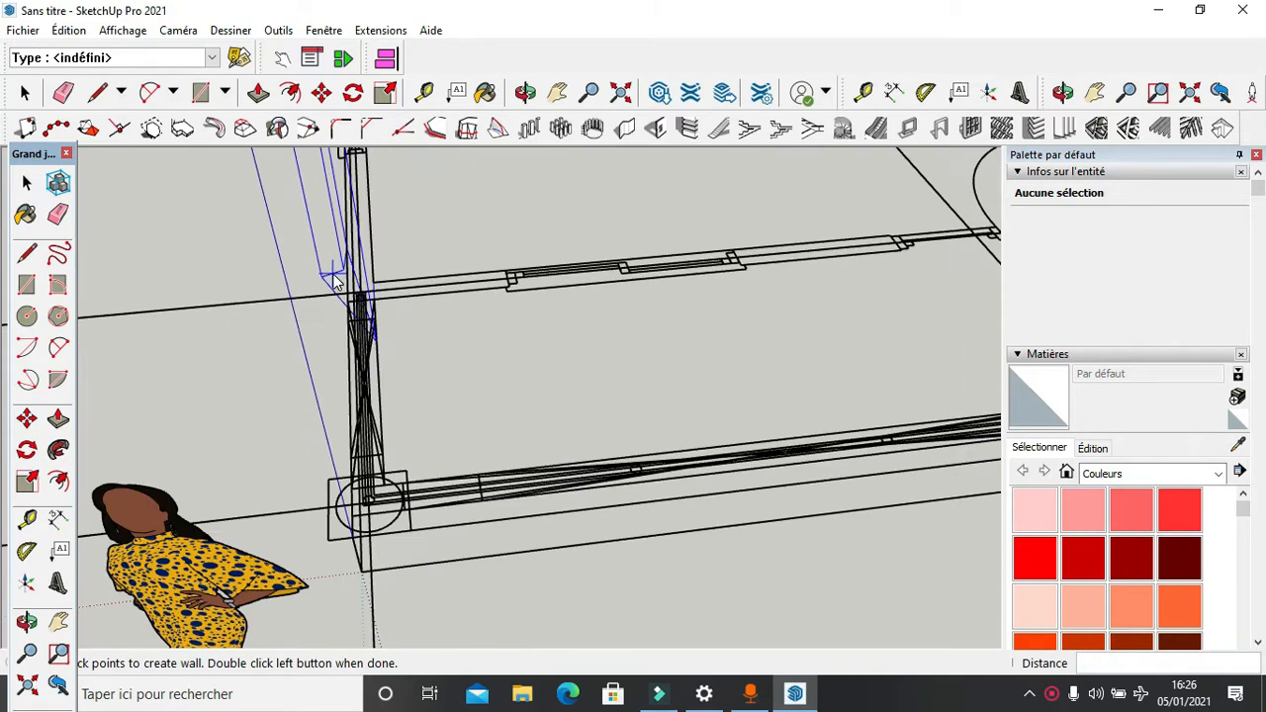
scroll(721, 267, down, 3)
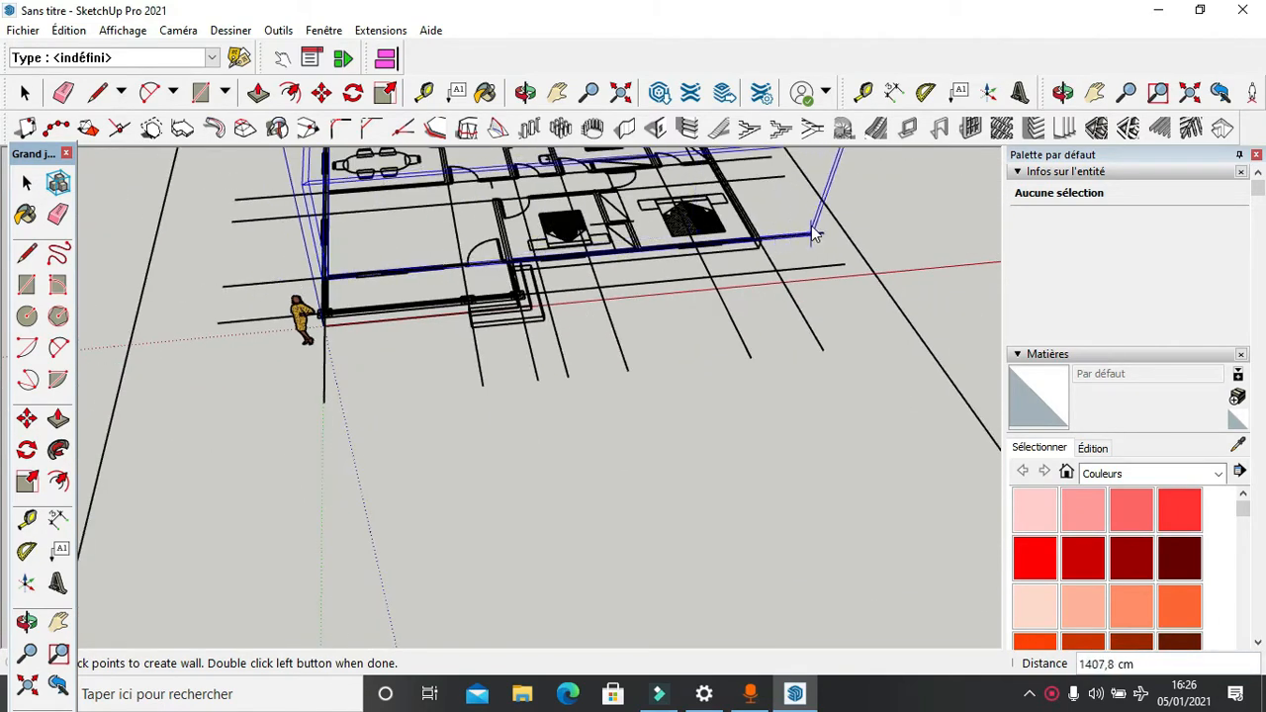
middle_drag(721, 267, 463, 267)
scroll(648, 397, up, 10)
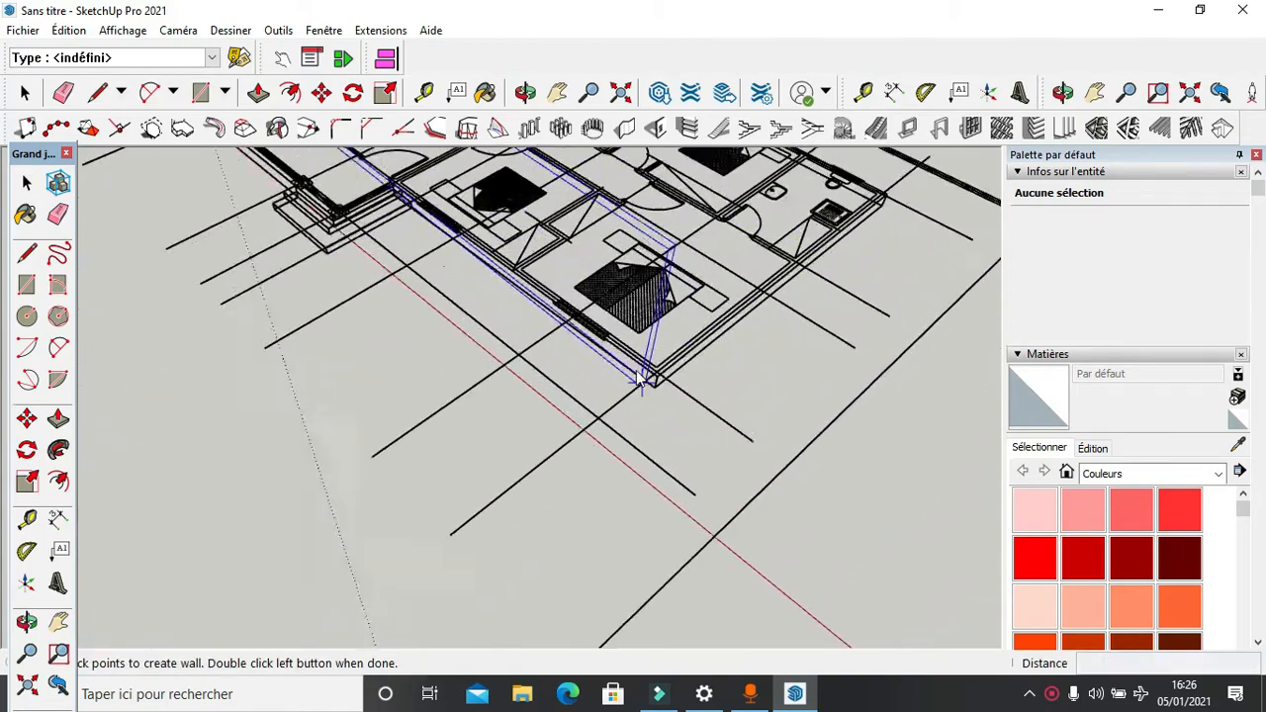
scroll(648, 398, up, 2)
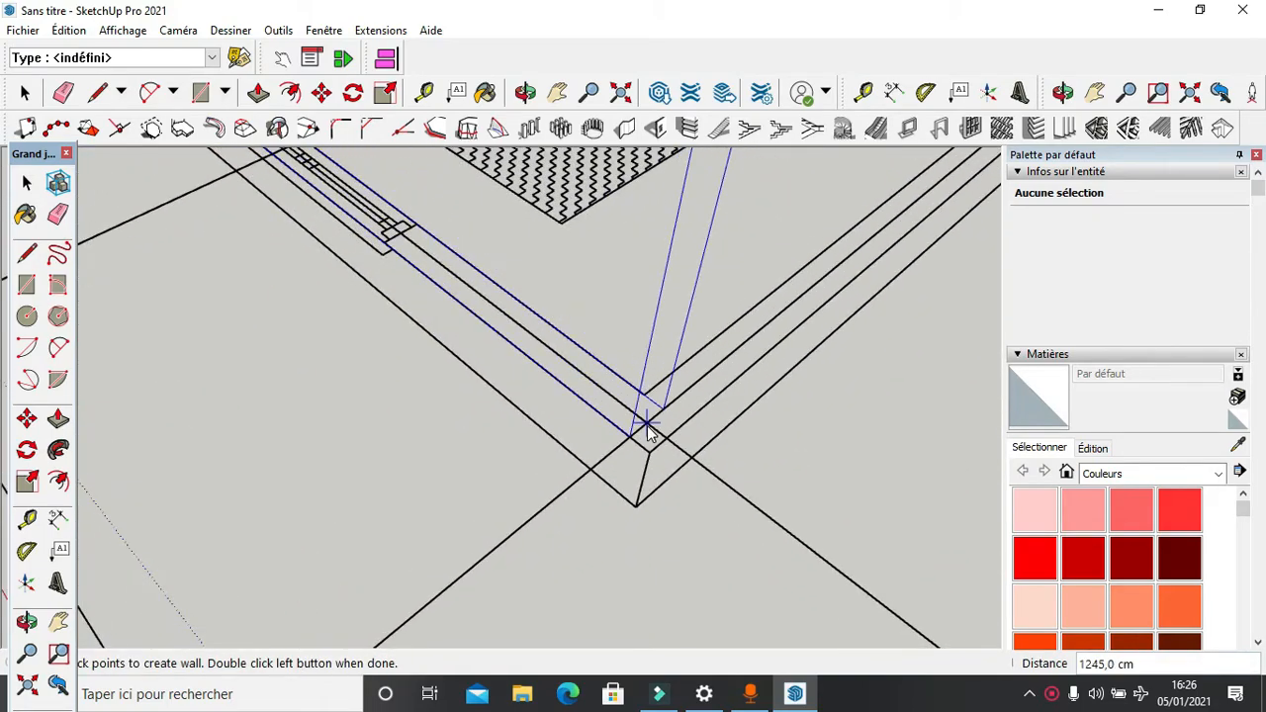
Step: Continue the wall along the bedroom end of the house to the axis intersection at the bathroom's outer corner
scroll(648, 427, down, 8)
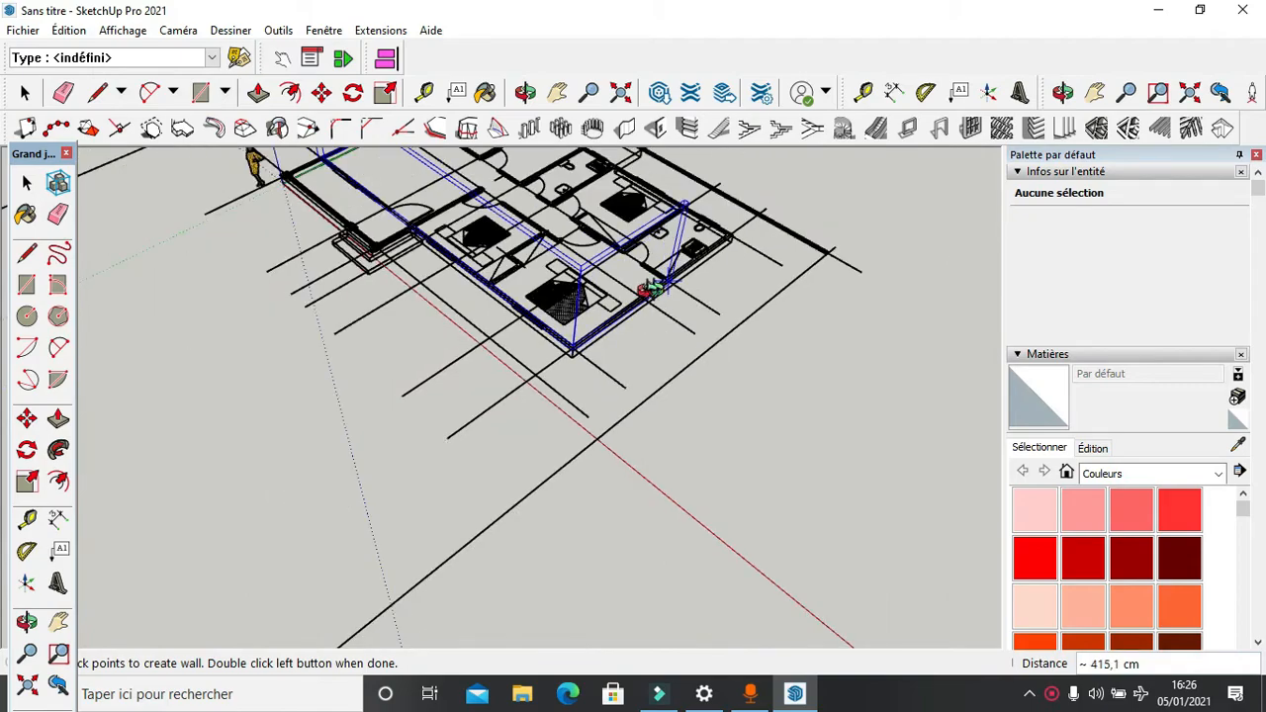
middle_drag(648, 289, 213, 318)
scroll(424, 326, down, 3)
scroll(611, 438, up, 5)
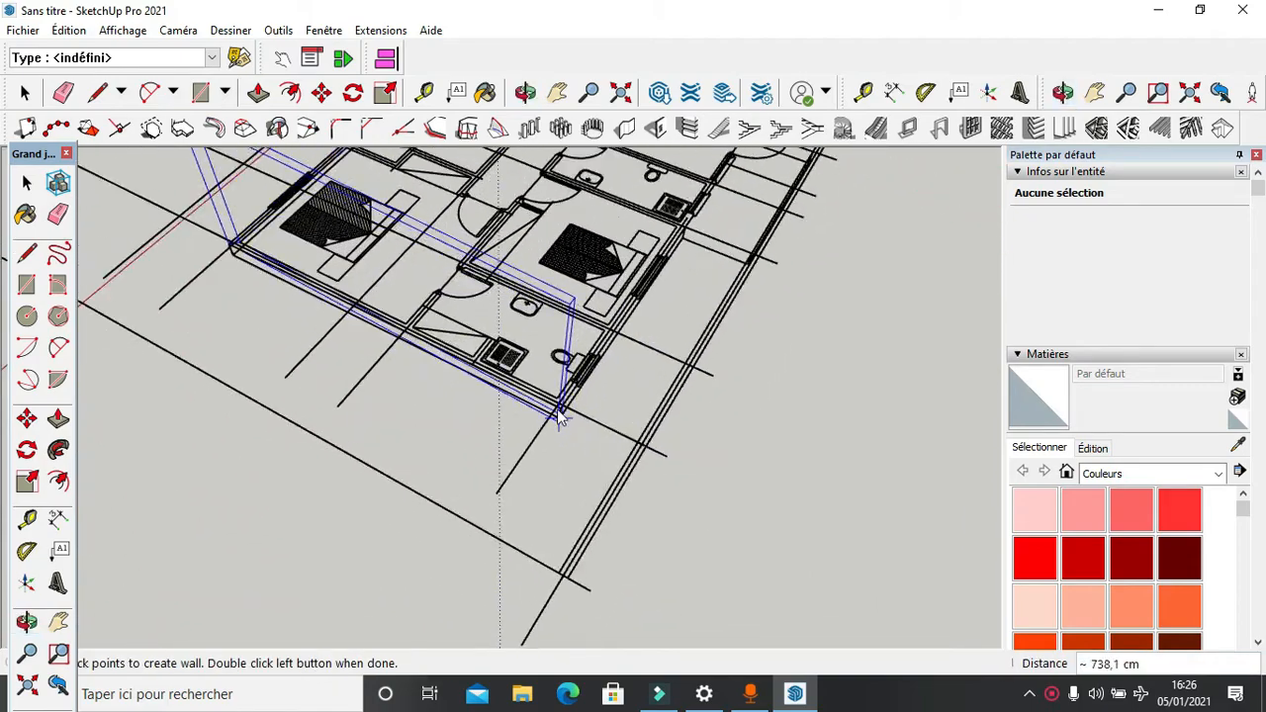
scroll(559, 417, up, 6)
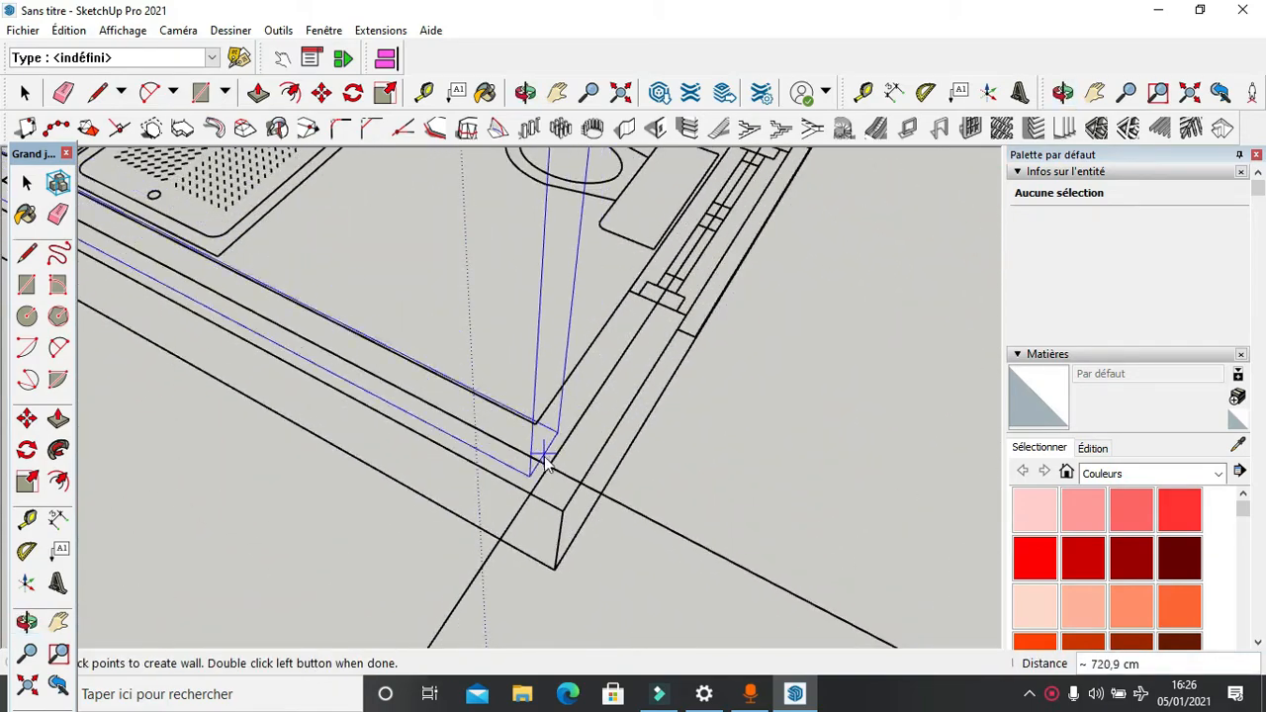
Step: Close the exterior wall loop back at the axis intersection in the dining room's outer corner and finish the wall
scroll(550, 470, down, 10)
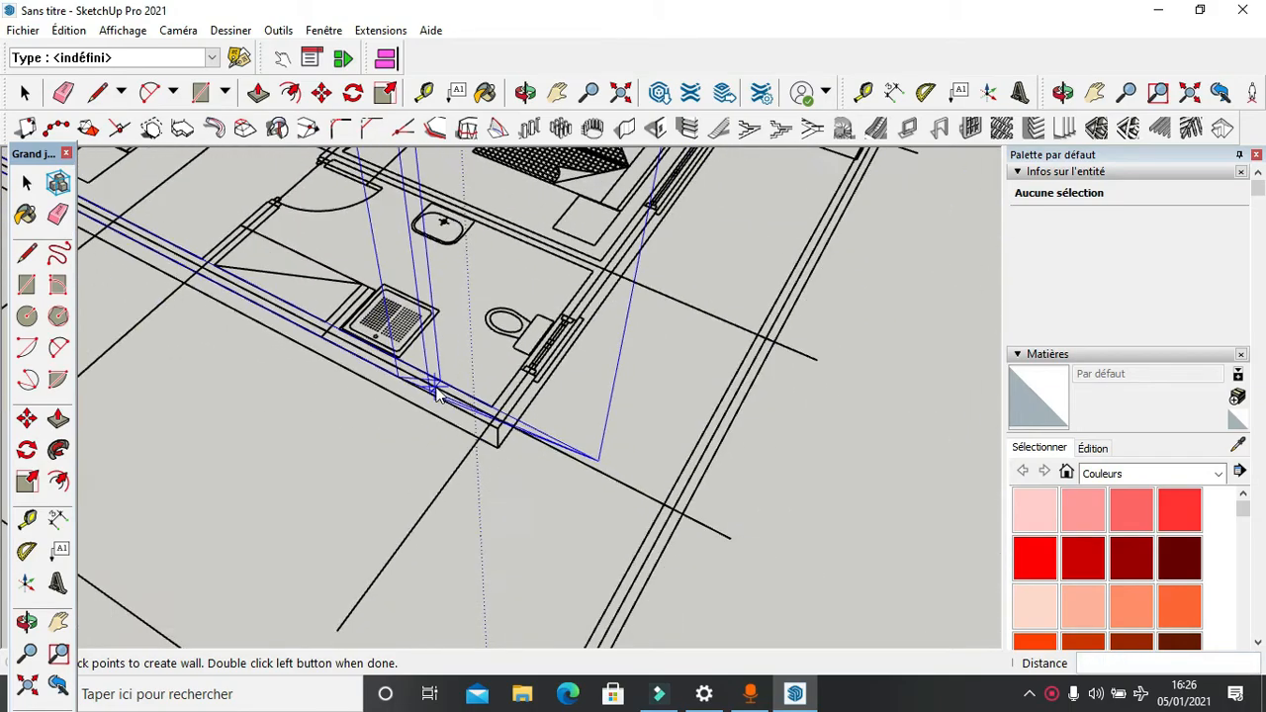
scroll(436, 390, down, 2)
scroll(534, 272, up, 7)
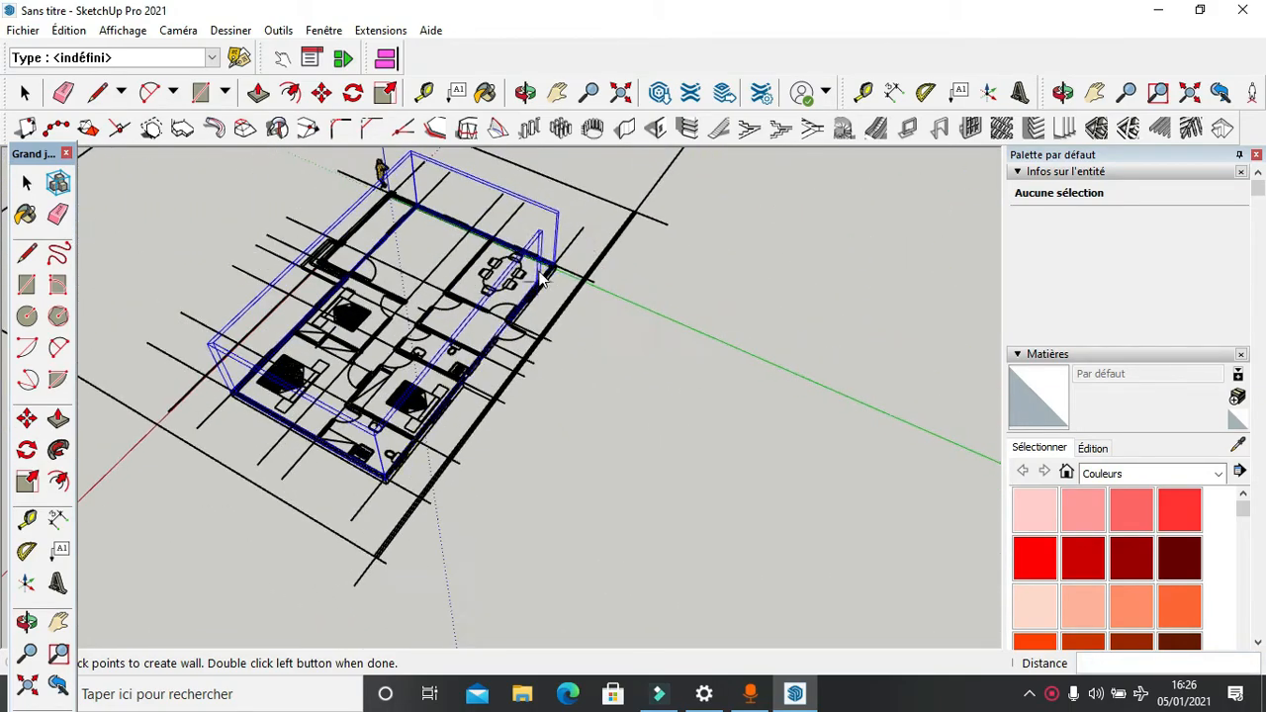
scroll(543, 272, up, 6)
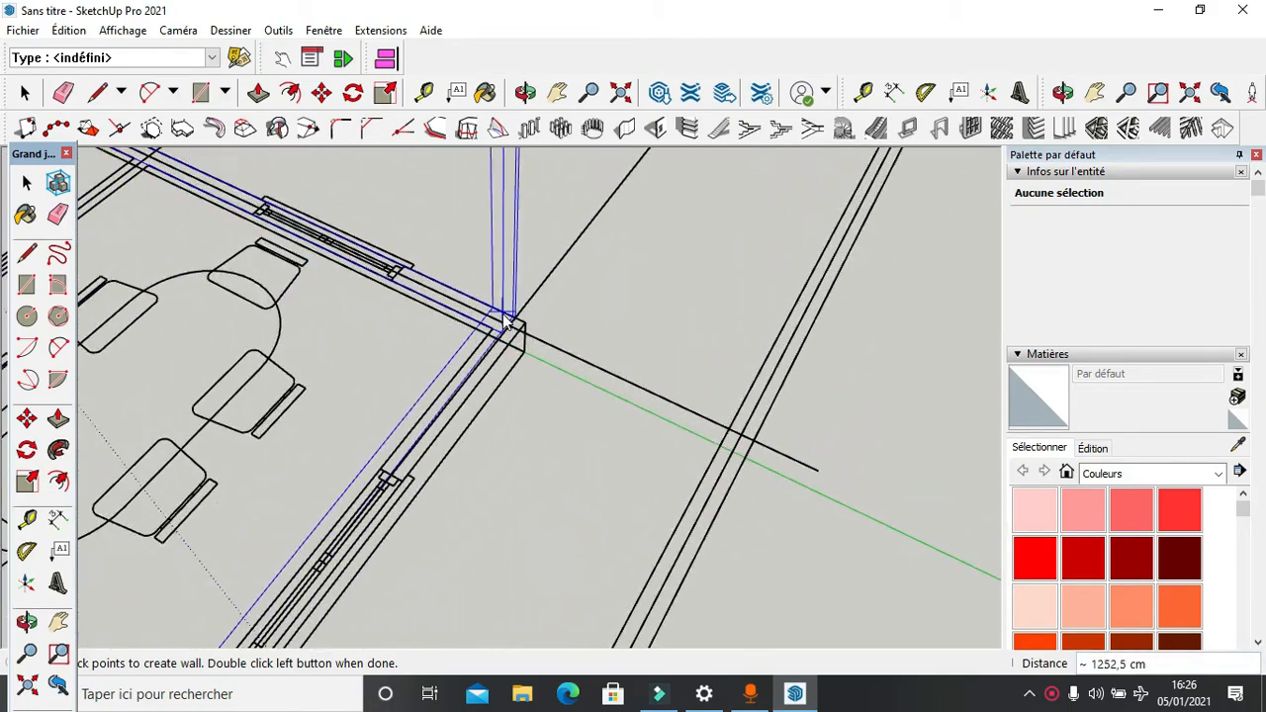
scroll(518, 340, up, 2)
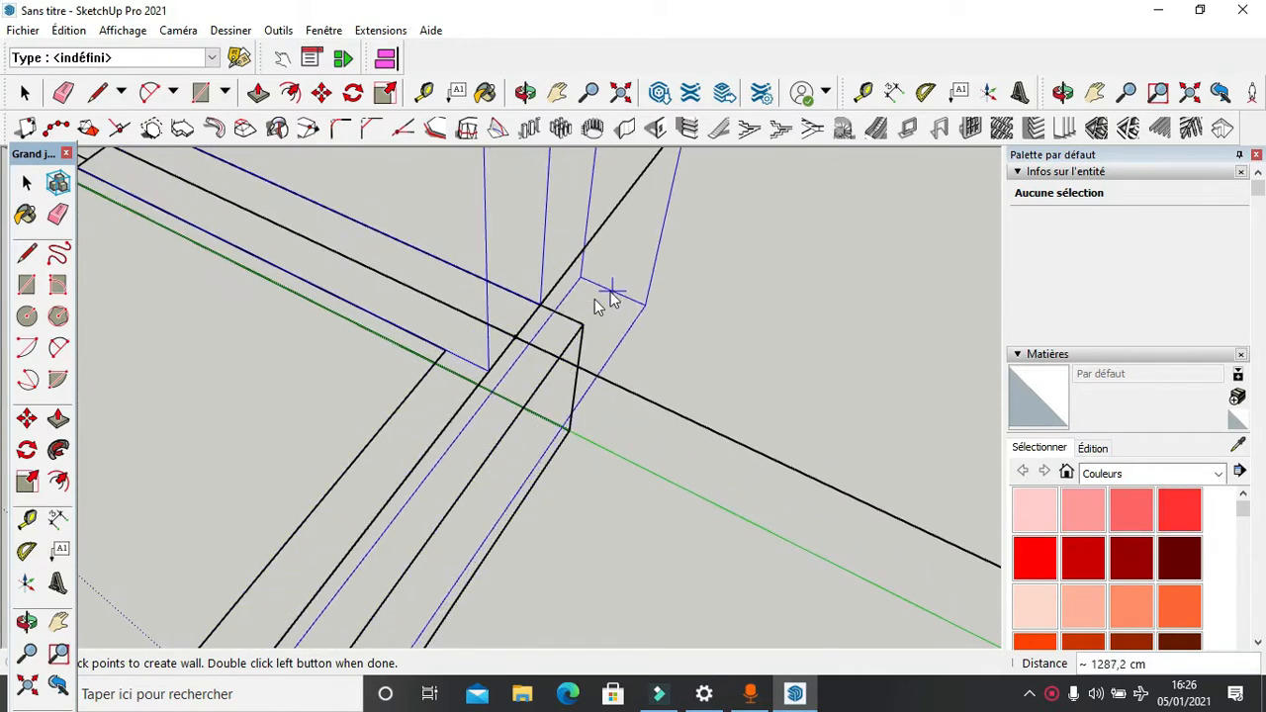
double_click(515, 339)
key(space)
Step: Deselect the model and examine the exterior walls from several angles, including the corners, terrace side and dining room interior
scroll(643, 297, down, 3)
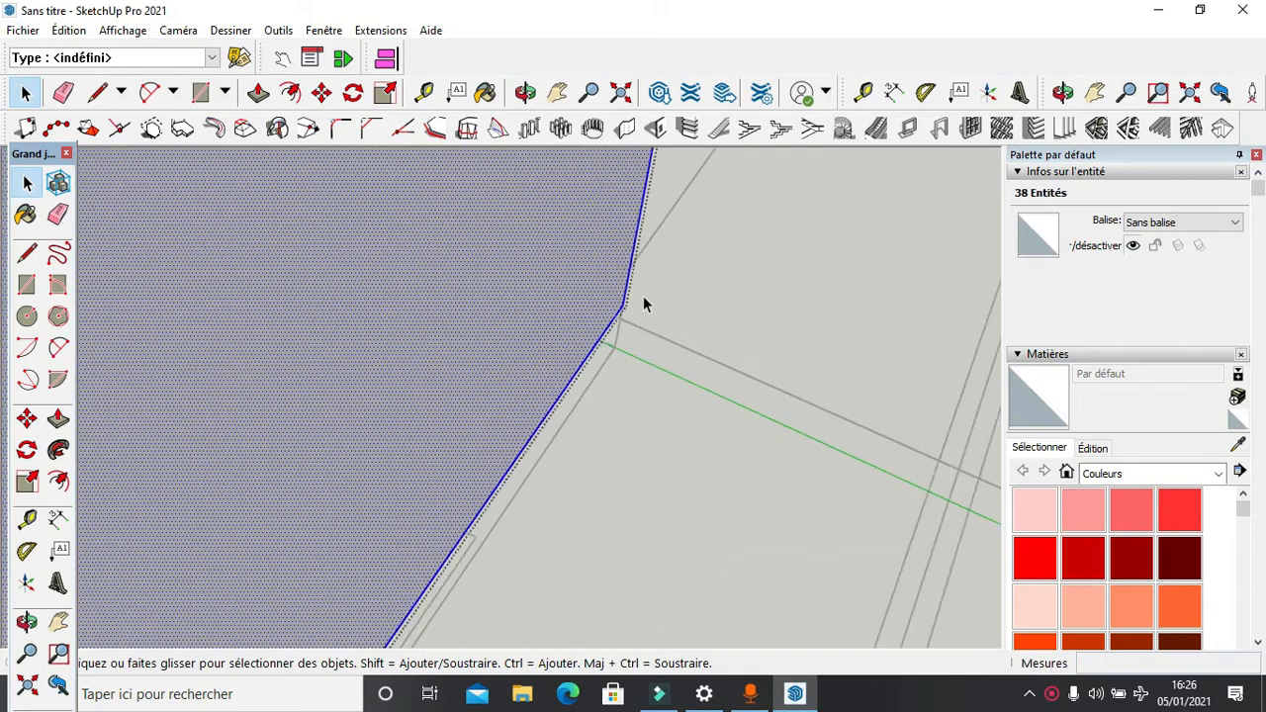
scroll(645, 301, down, 8)
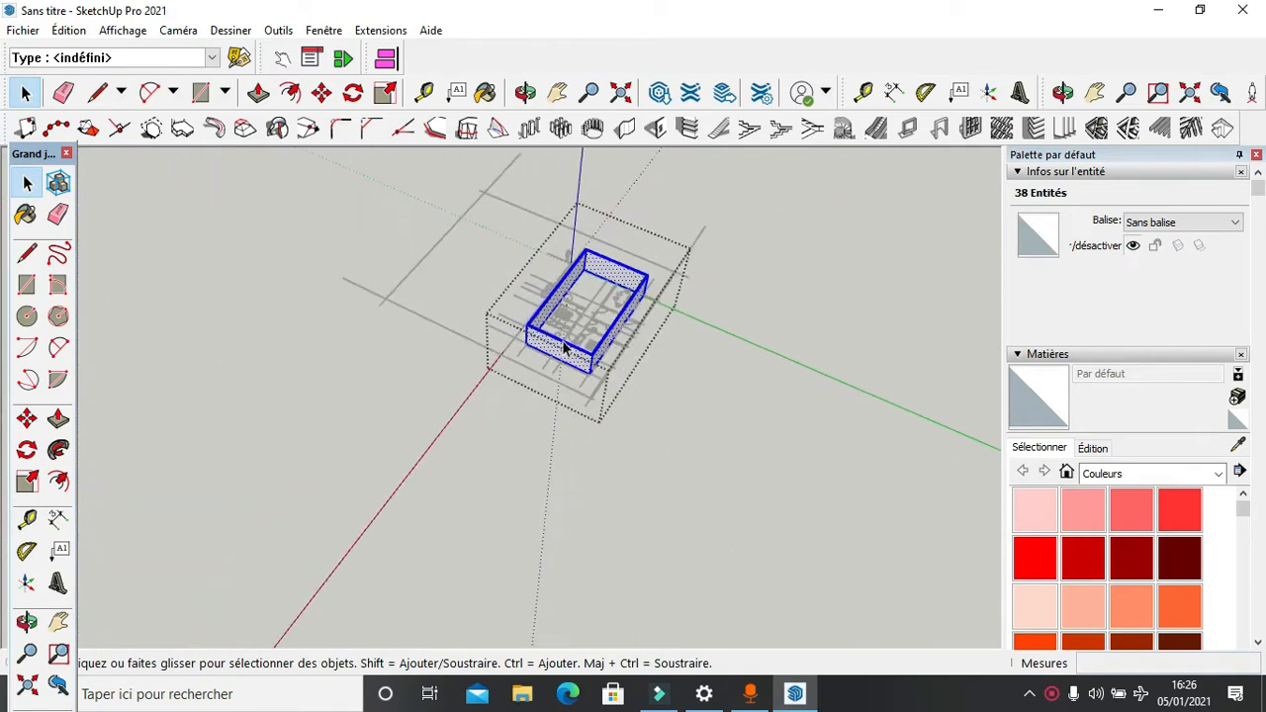
middle_drag(645, 302, 534, 371)
click(602, 391)
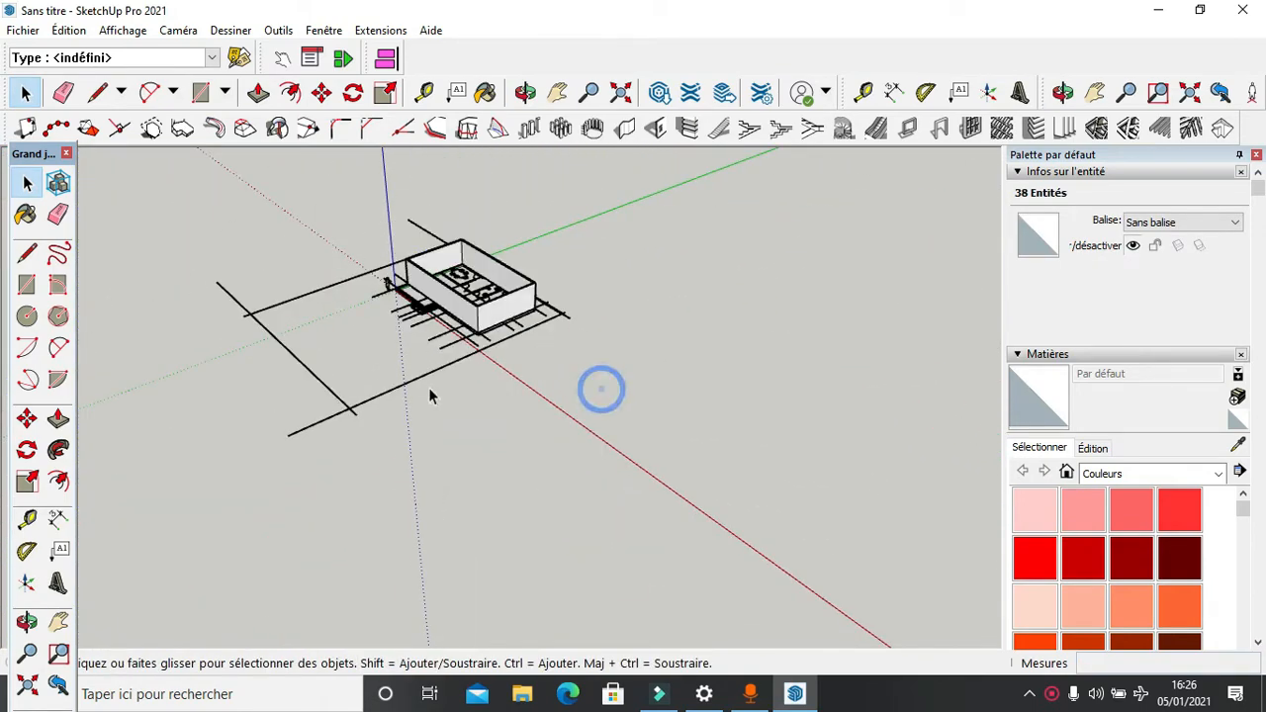
middle_drag(428, 388, 572, 325)
scroll(455, 281, up, 7)
scroll(574, 361, up, 3)
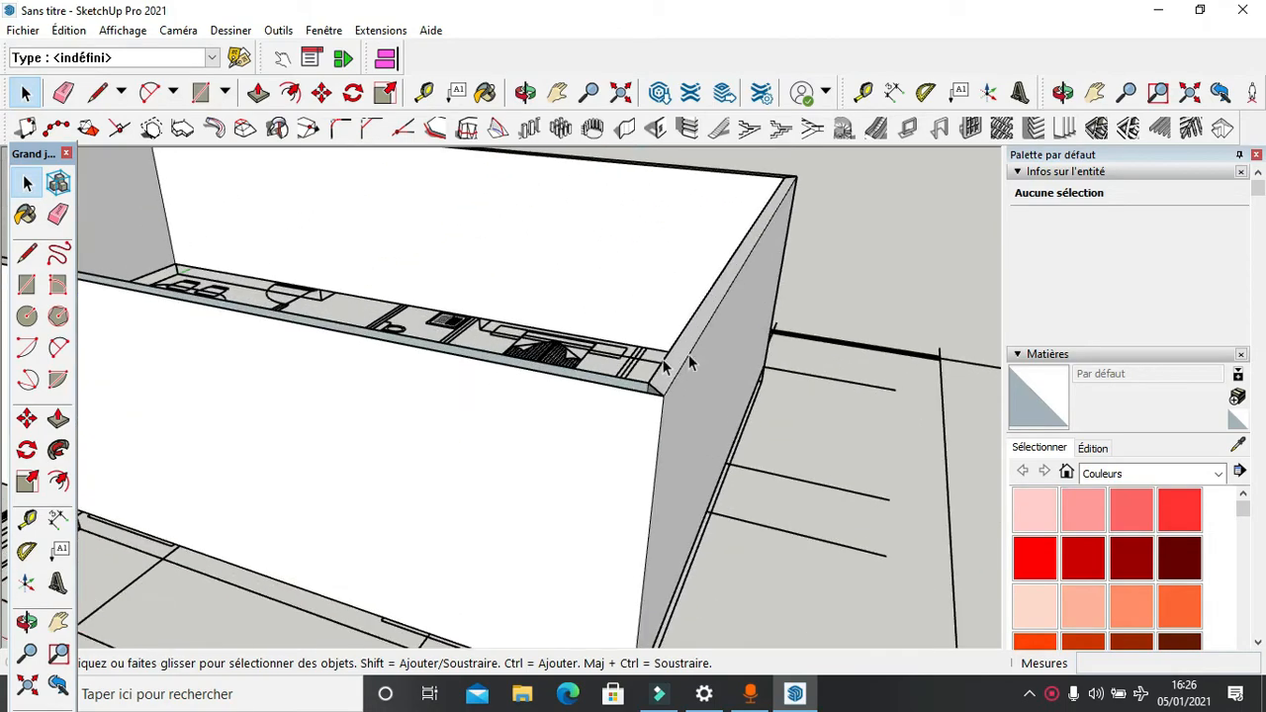
scroll(689, 362, down, 2)
middle_drag(348, 438, 583, 410)
scroll(755, 332, down, 2)
scroll(755, 328, down, 2)
scroll(584, 409, up, 5)
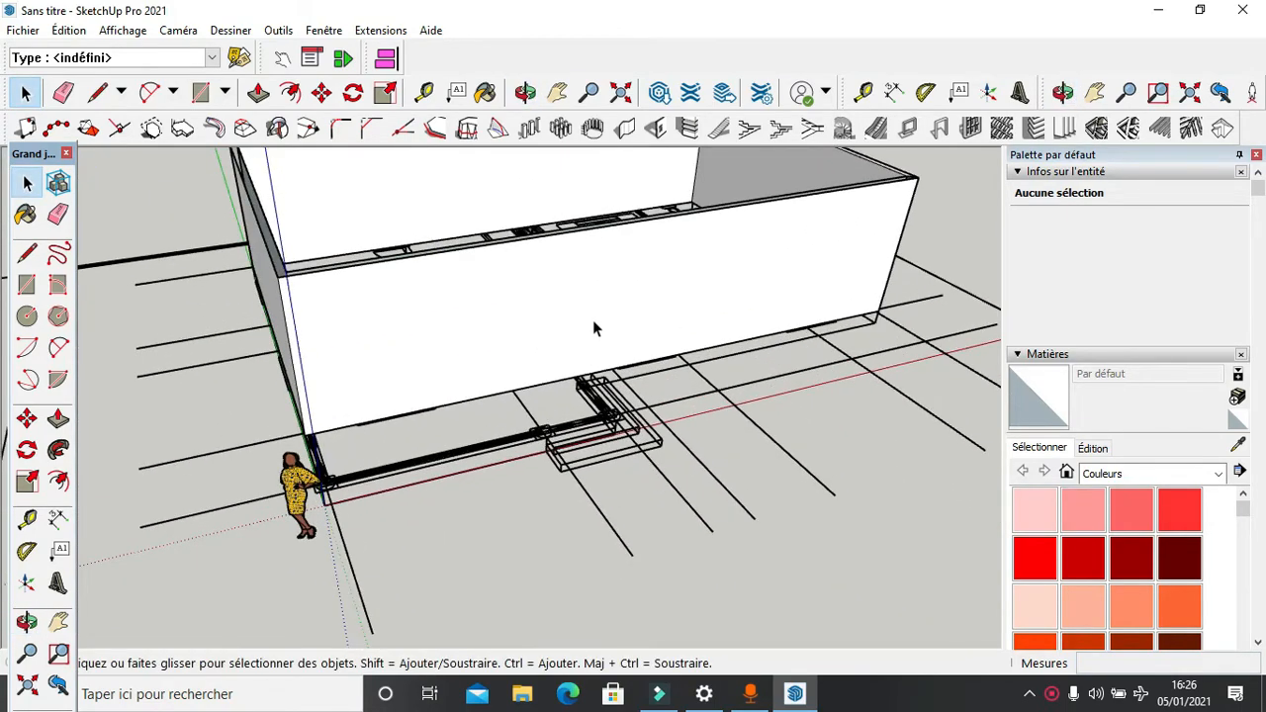
scroll(594, 322, down, 4)
middle_drag(525, 313, 541, 378)
scroll(504, 257, down, 3)
scroll(498, 202, up, 1)
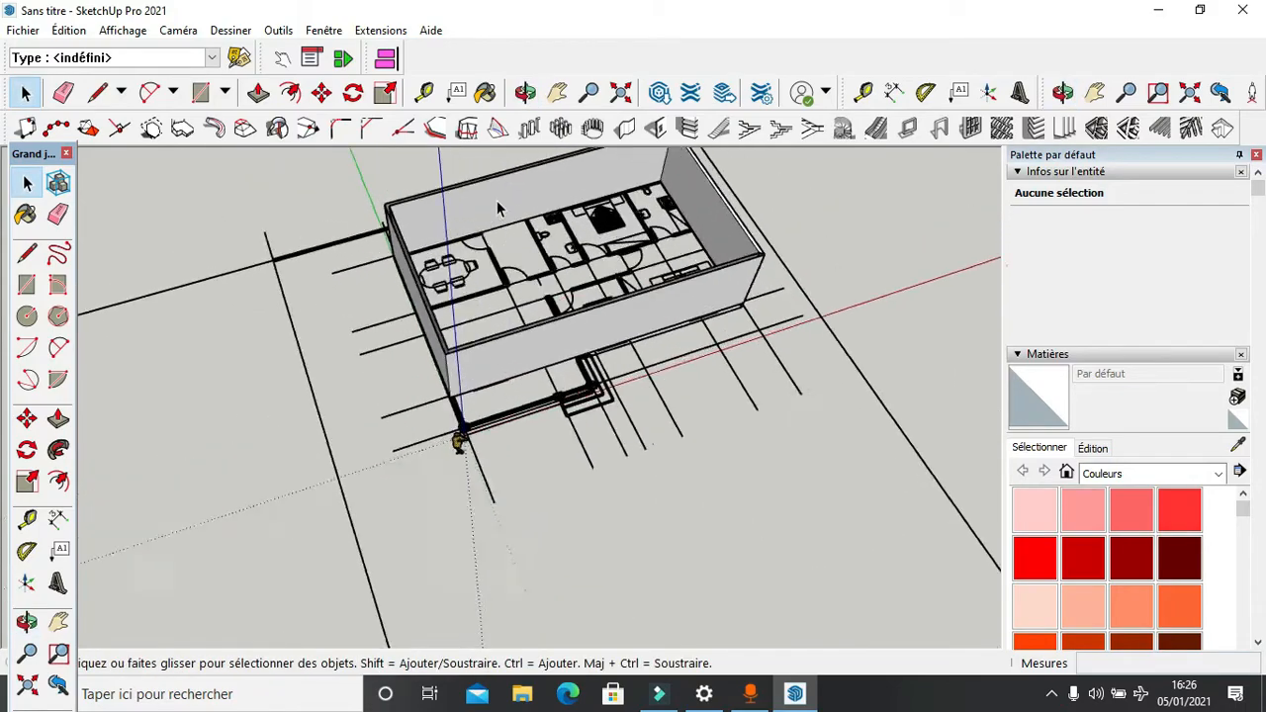
scroll(497, 200, up, 5)
middle_drag(528, 254, 419, 388)
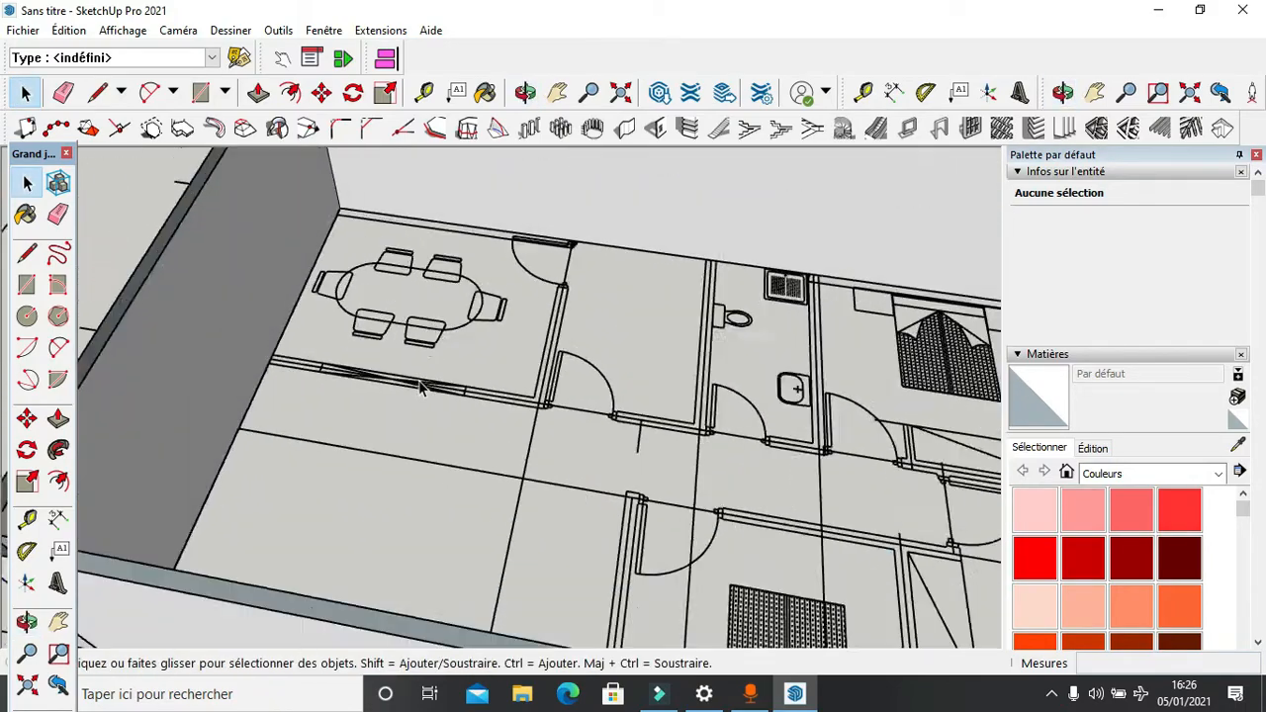
scroll(419, 388, up, 2)
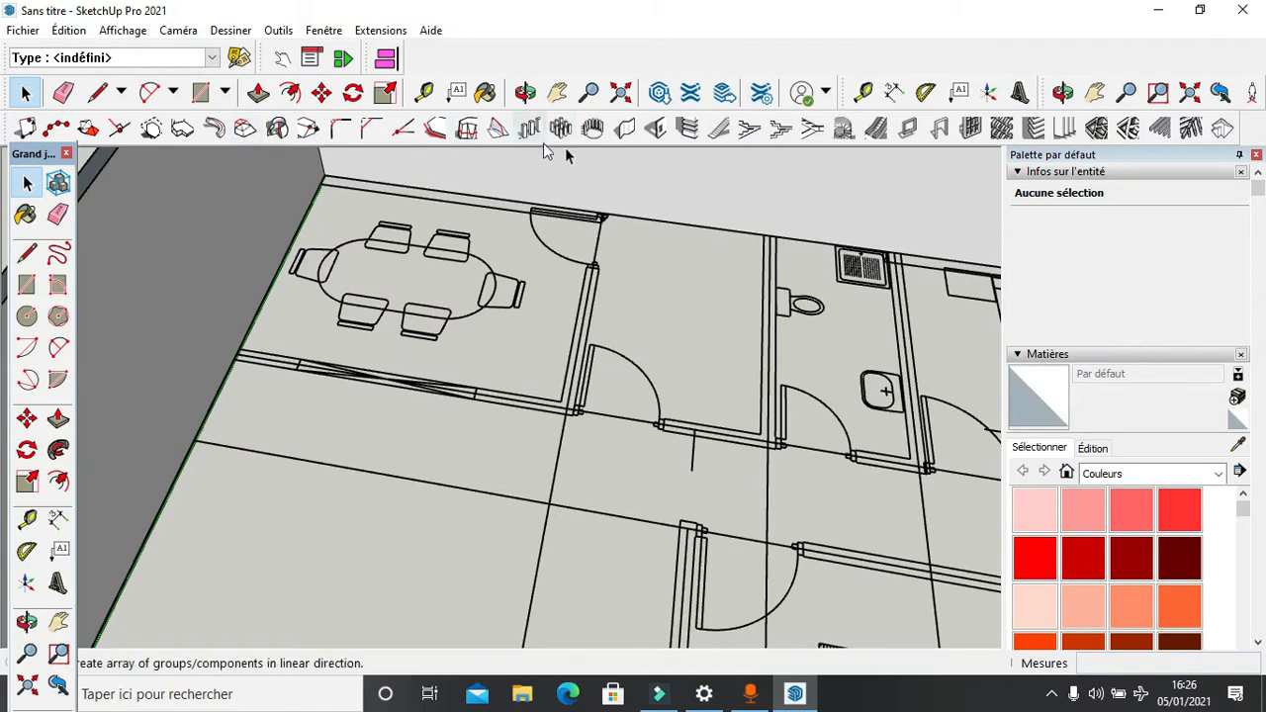
click(628, 129)
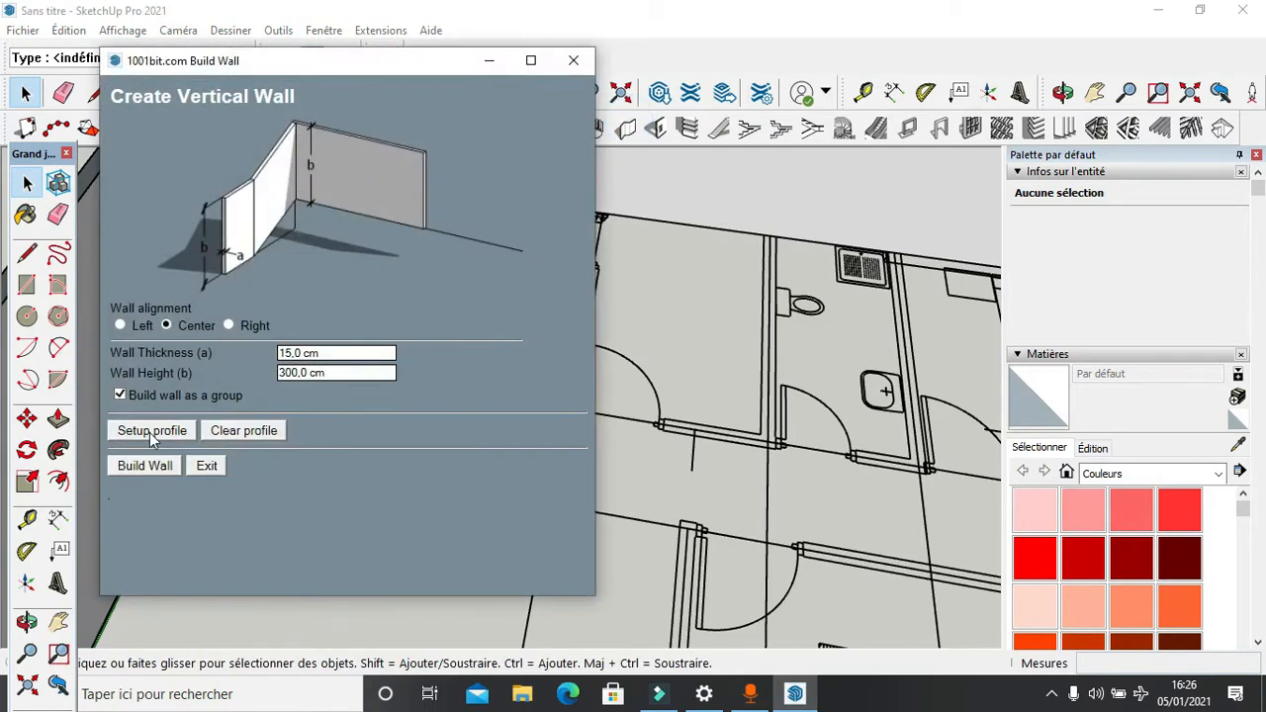
click(144, 464)
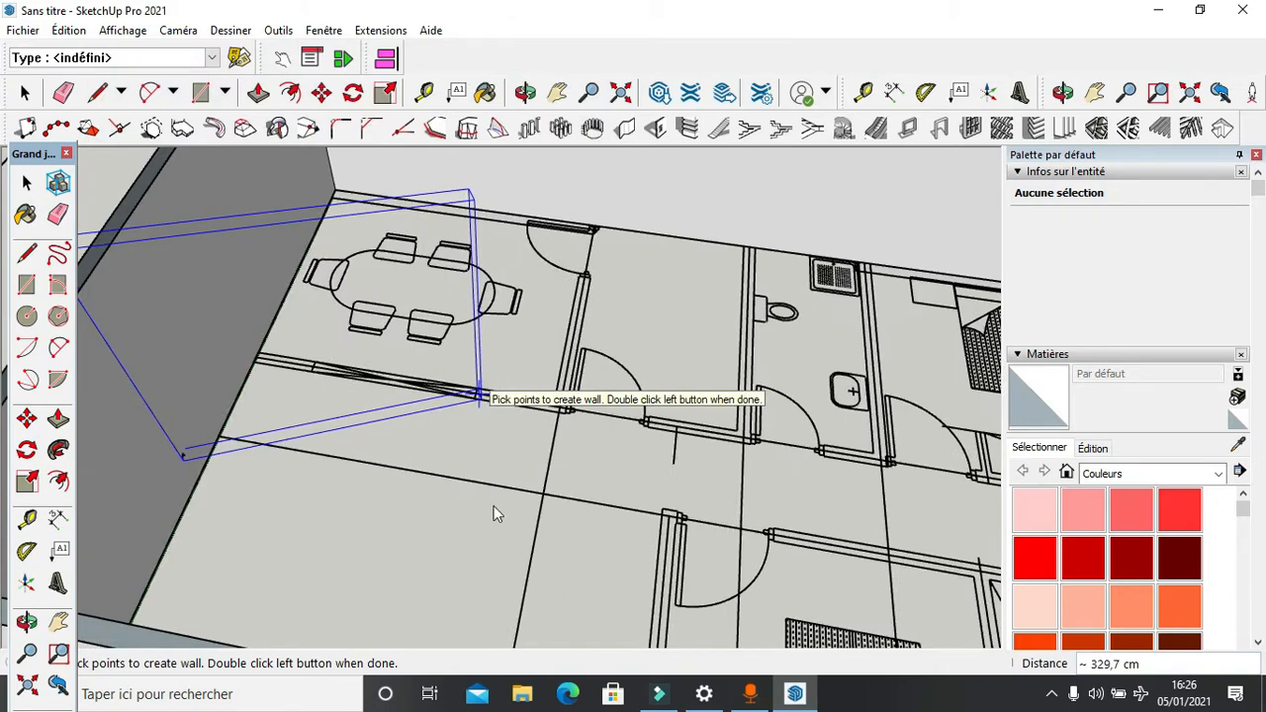
key(Escape)
key(space)
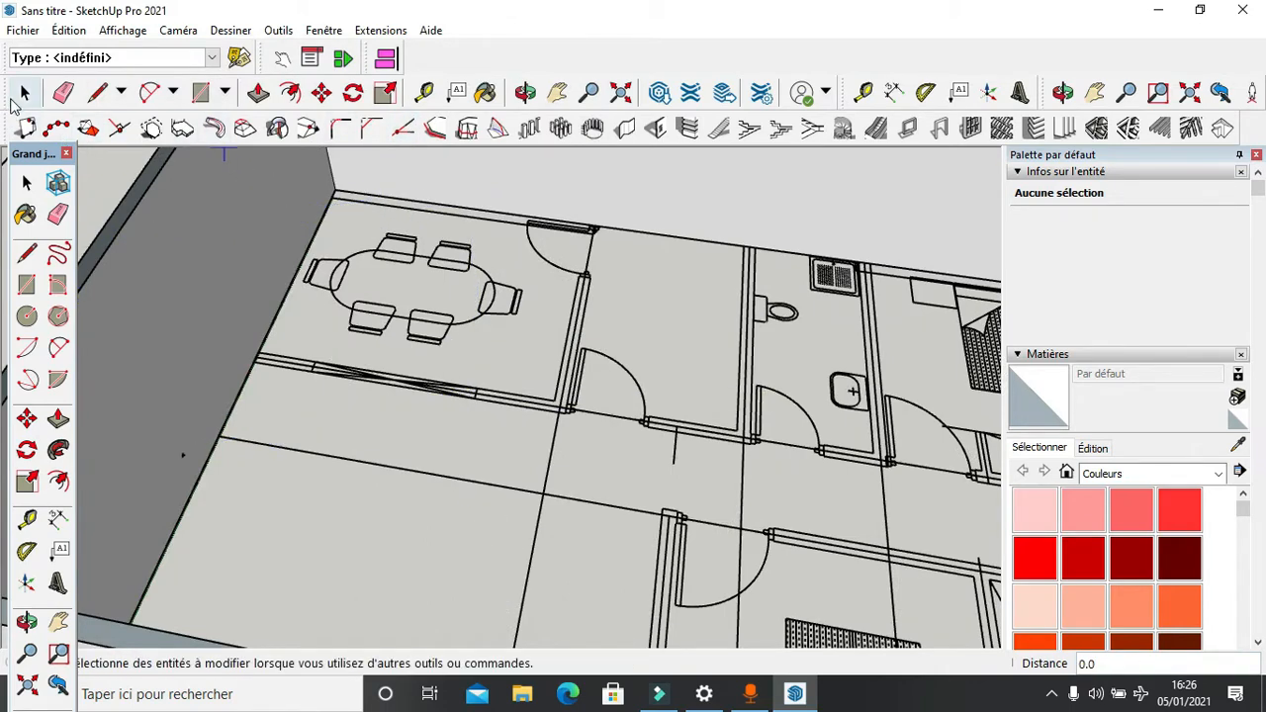
Step: Start a centre-aligned wall, 15 cm thick and 300 cm high, where the dining room partition's axis meets the exterior wall
click(625, 130)
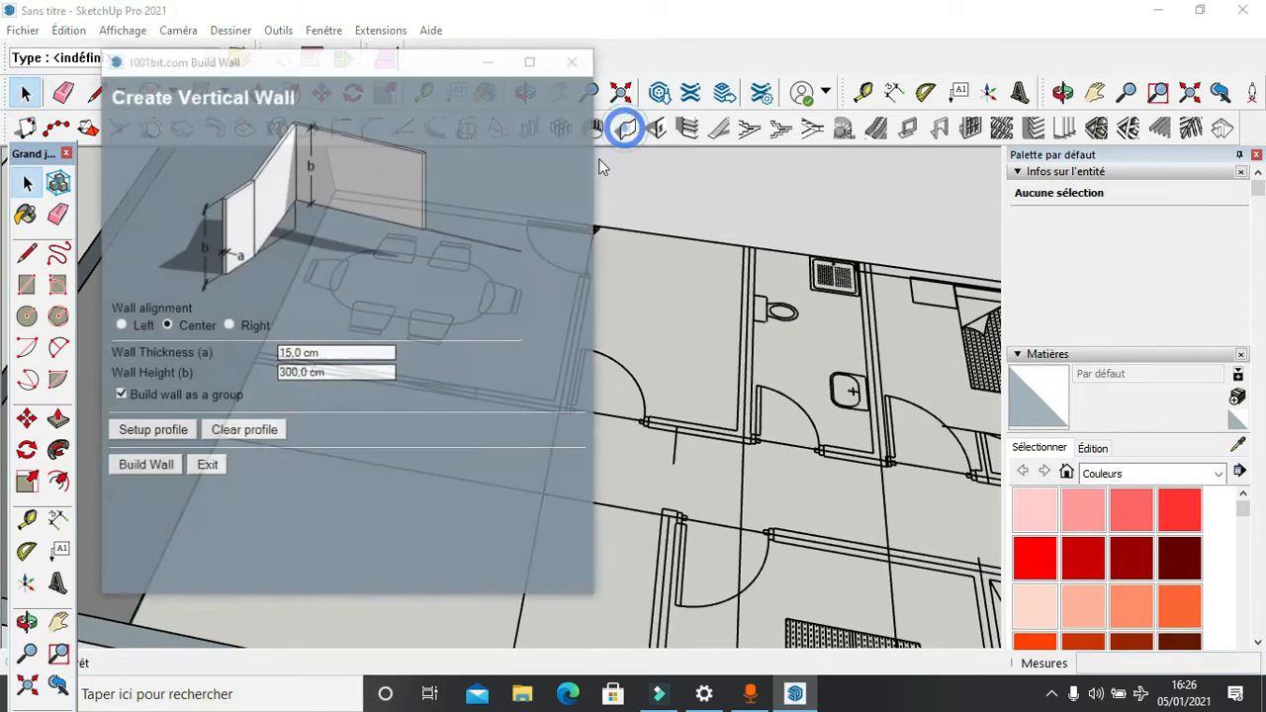
click(146, 466)
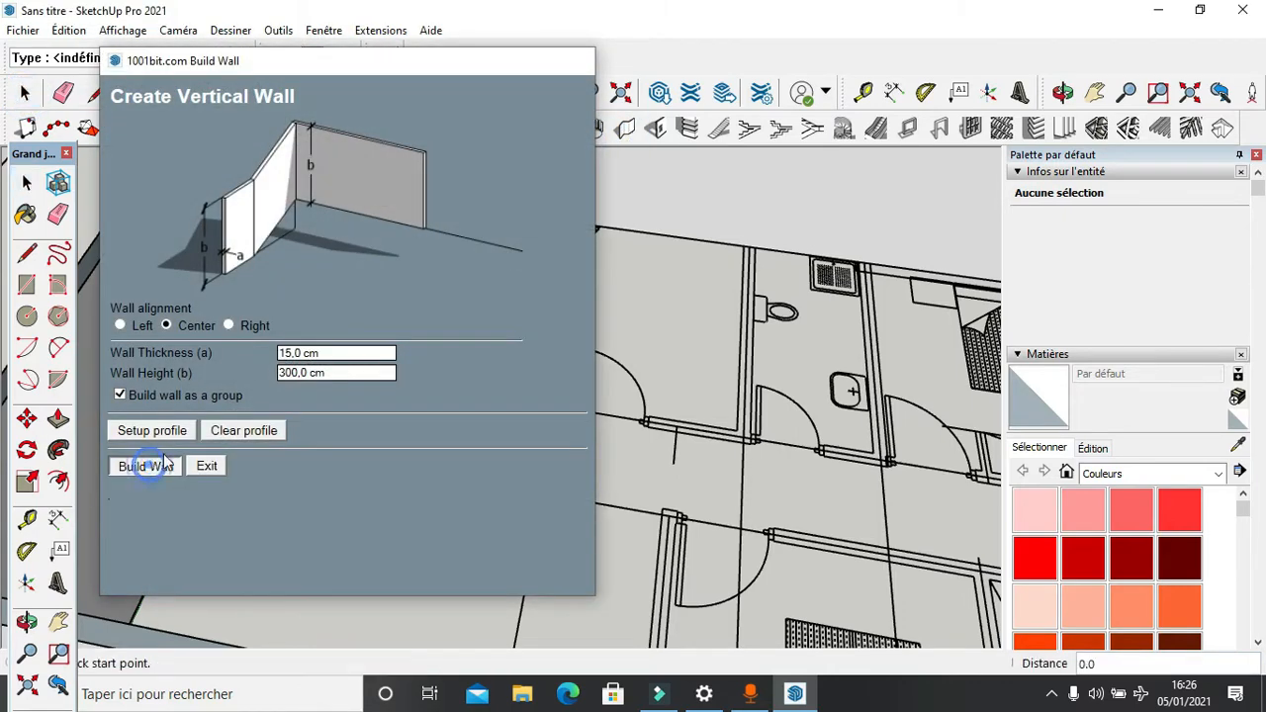
scroll(259, 355, up, 5)
scroll(259, 354, up, 4)
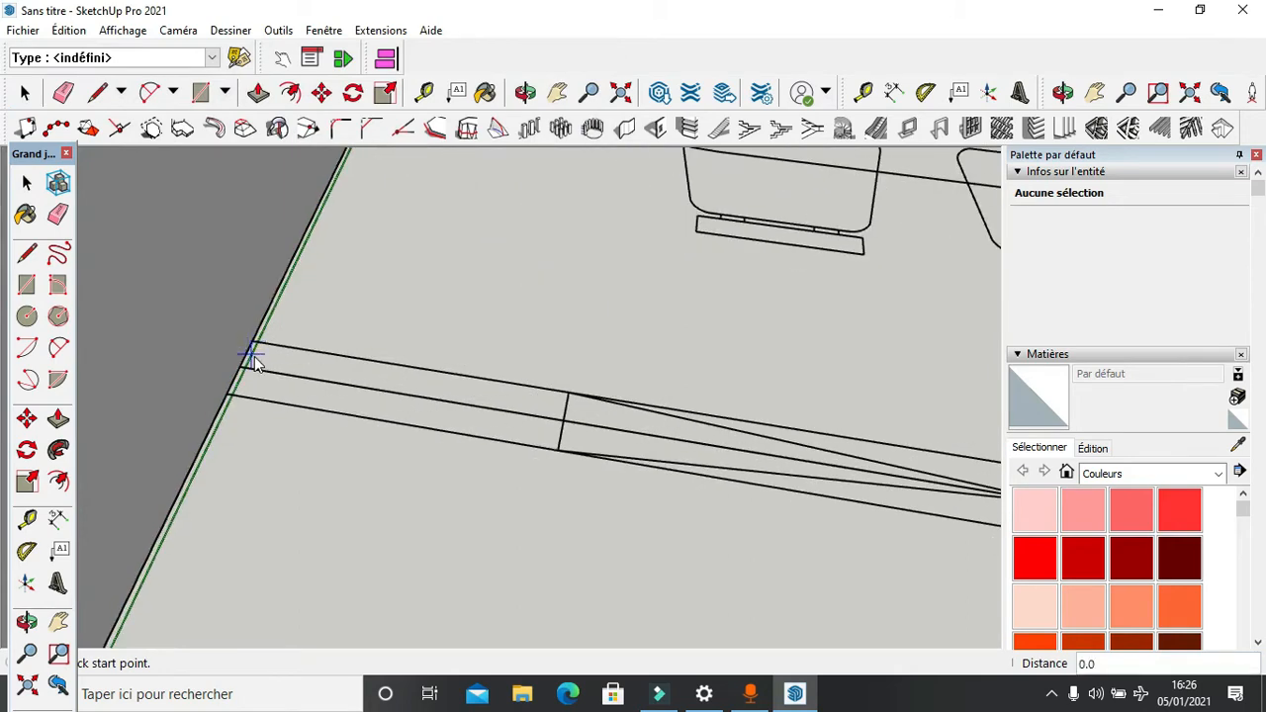
click(228, 379)
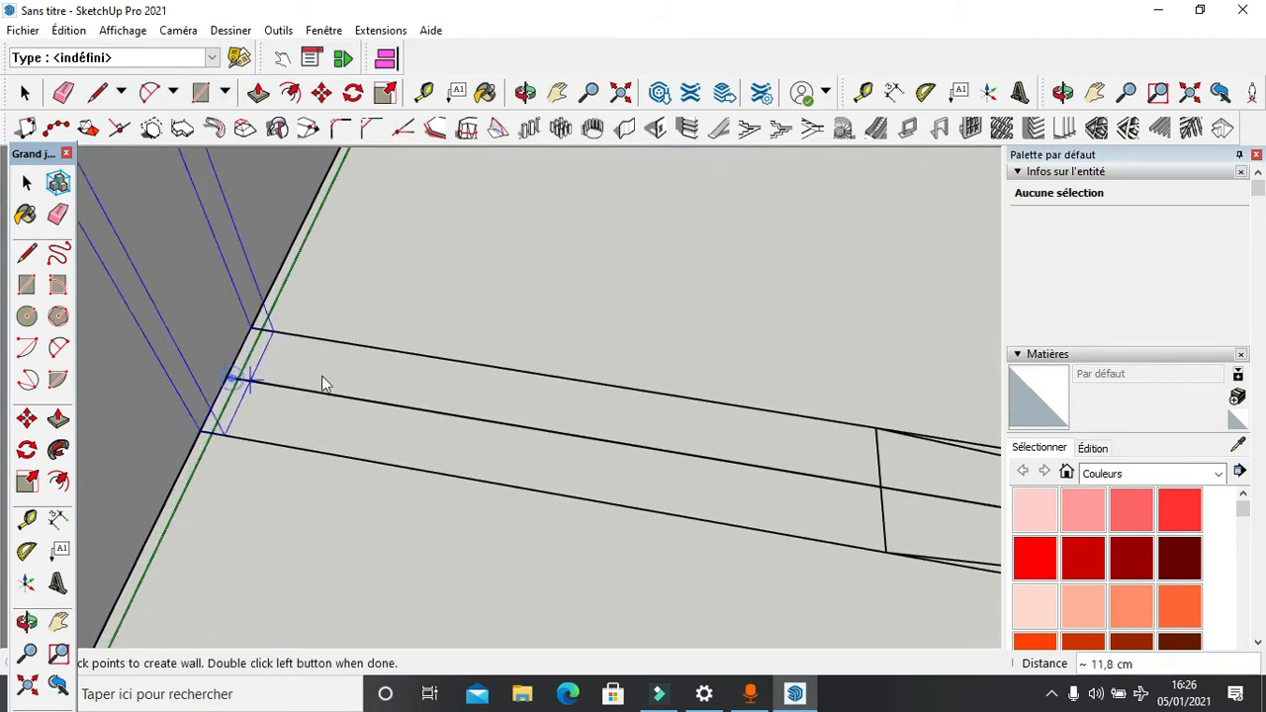
Step: Run the partition along the living room side of the dining room to the axis intersection at its inner corner
scroll(362, 362, down, 6)
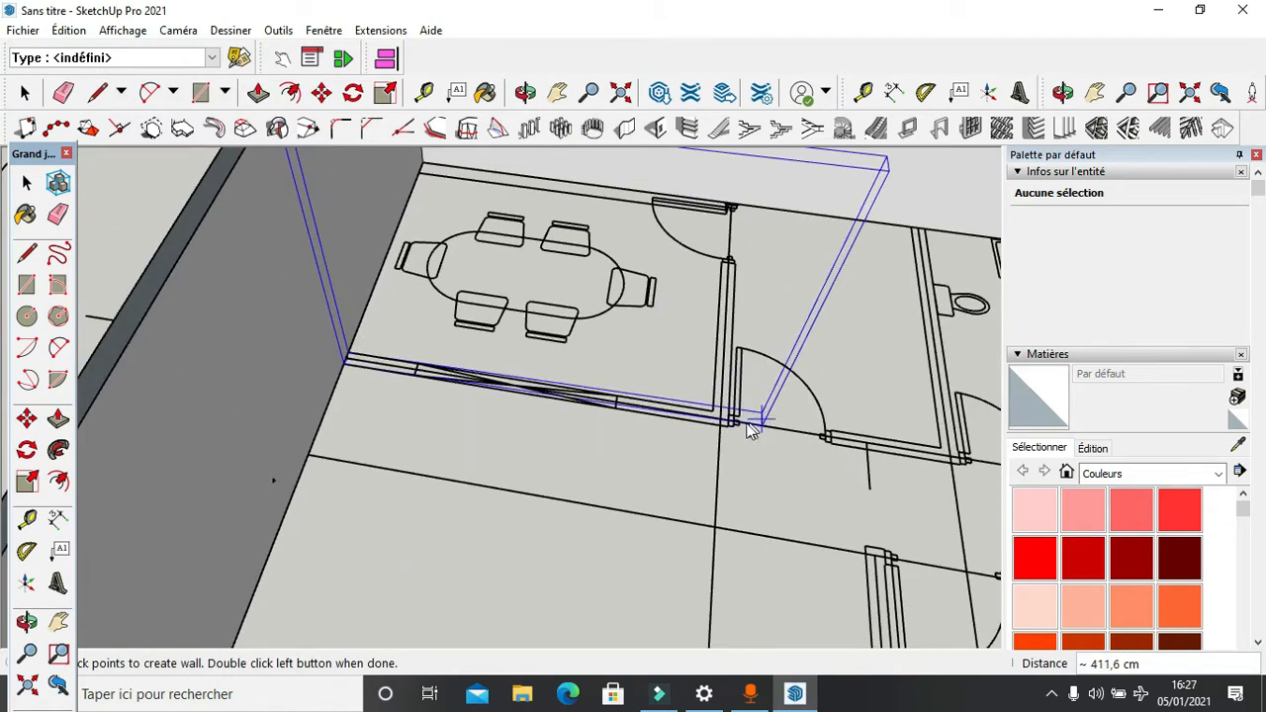
scroll(714, 422, up, 4)
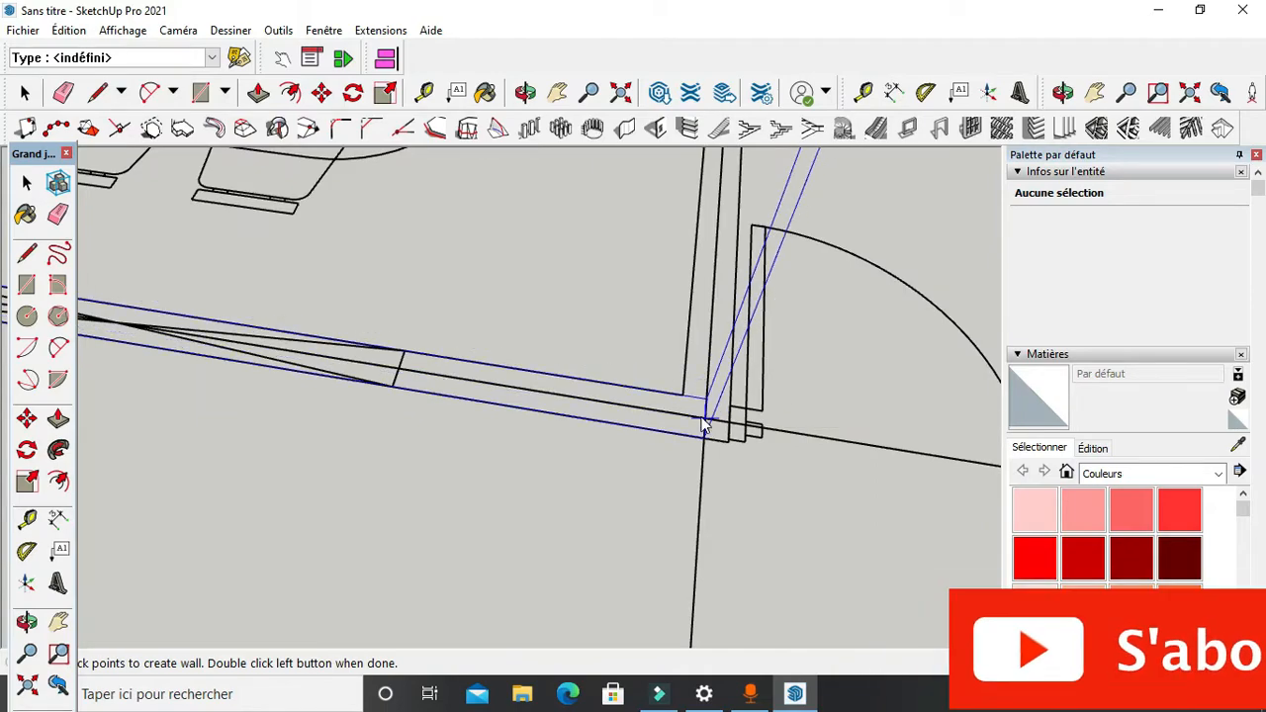
click(703, 419)
Step: Run the partition 307.5 cm past the dining room door opening to the opposite exterior wall and finish it
scroll(554, 340, down, 4)
scroll(555, 345, down, 3)
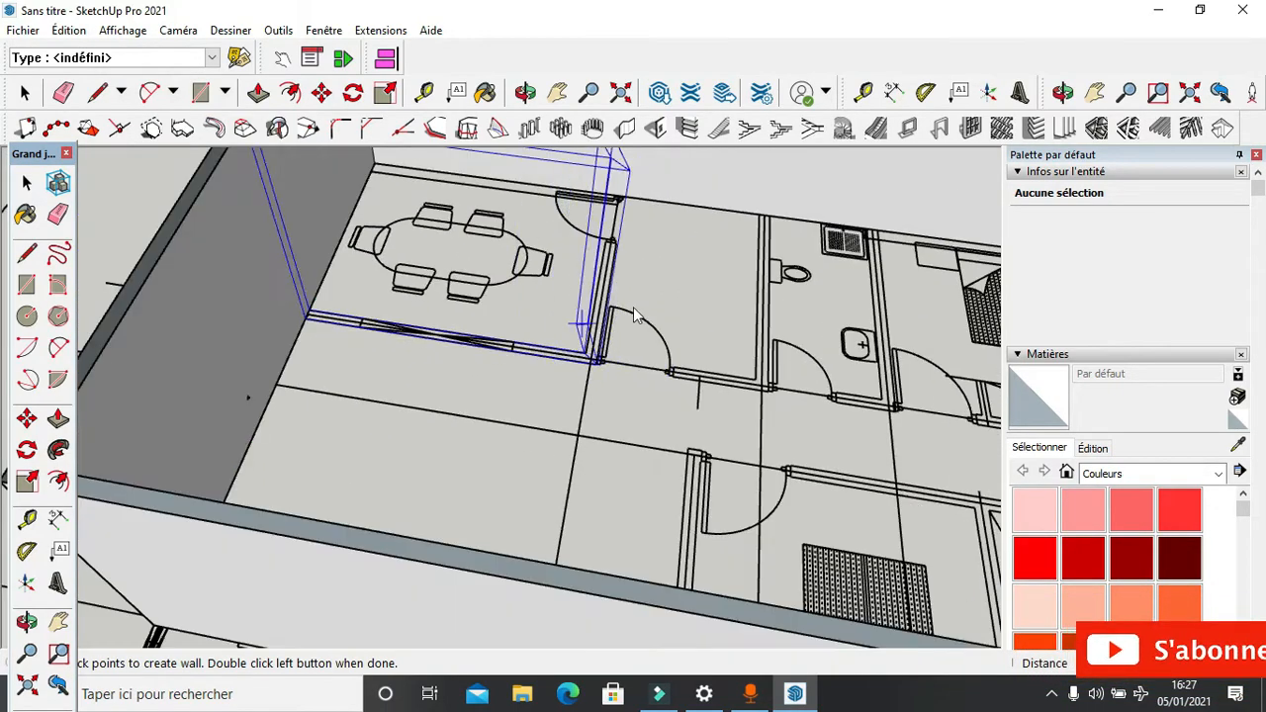
middle_drag(555, 344, 357, 215)
scroll(897, 371, up, 5)
scroll(898, 371, up, 5)
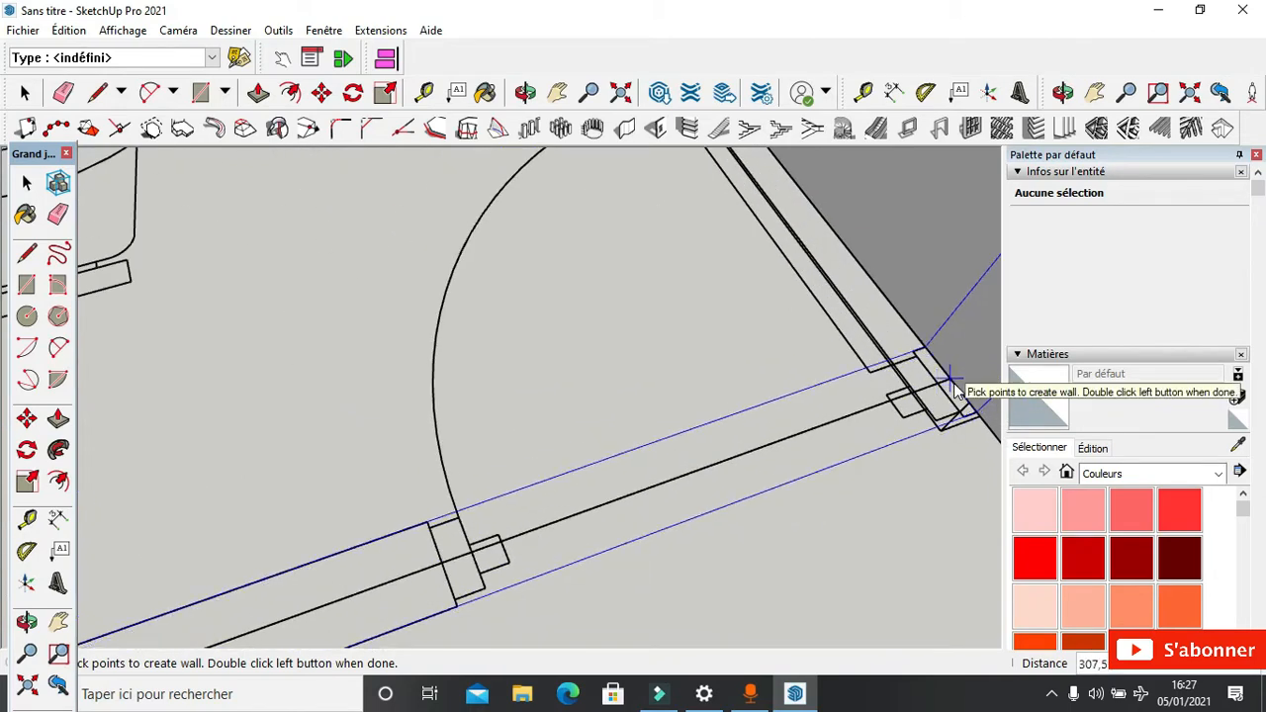
click(955, 388)
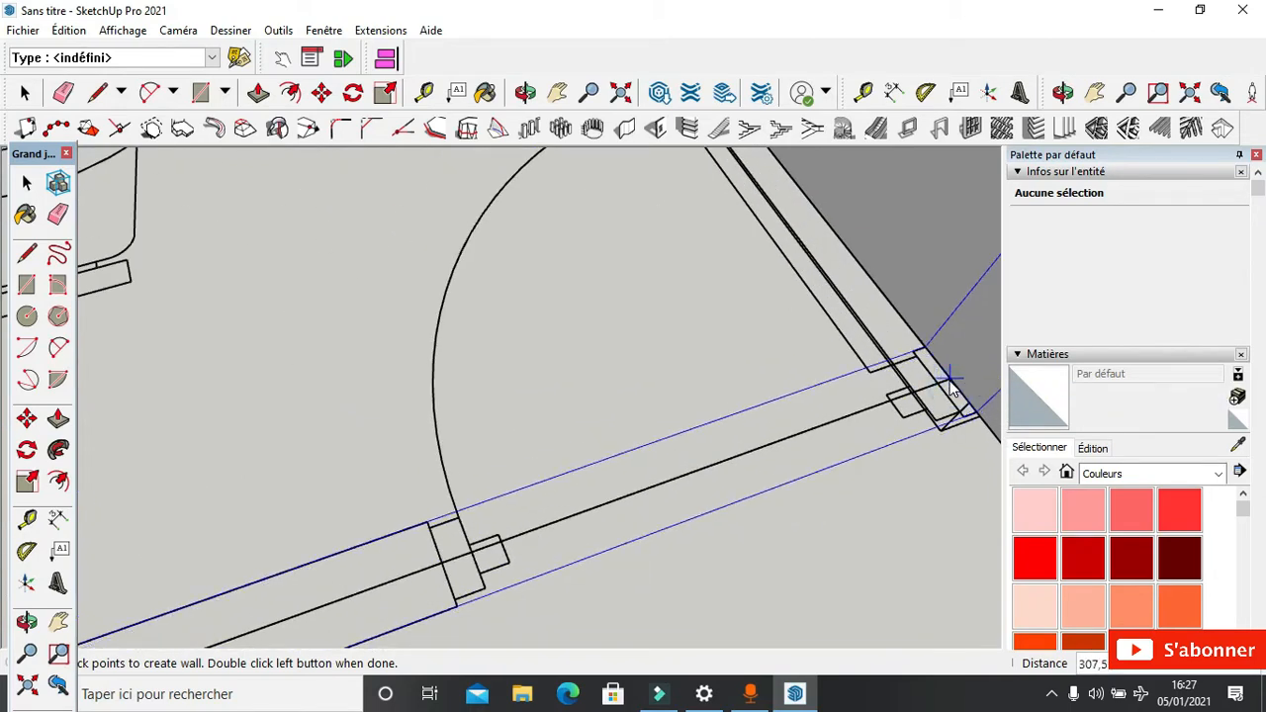
double_click(950, 382)
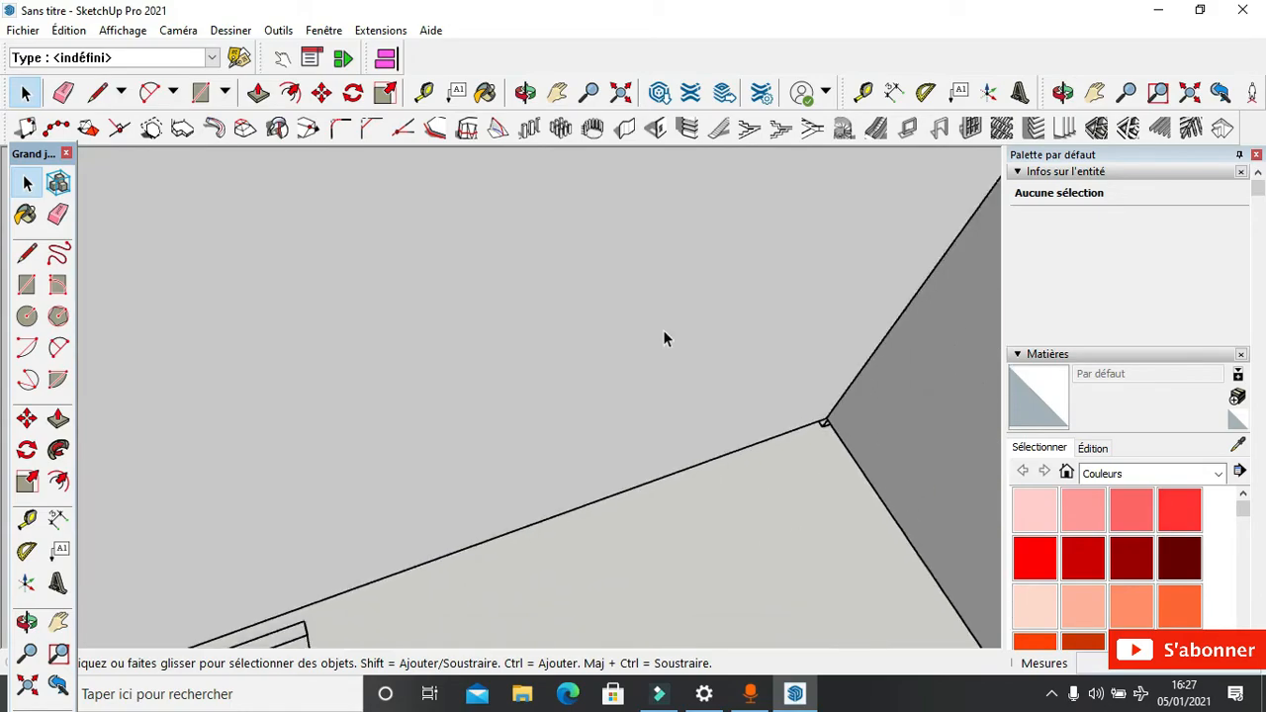
Step: Start a centre-aligned wall, 15 cm thick and 300 cm high, where the corridor axis meets the dining room partition's inner corner
scroll(664, 333, down, 10)
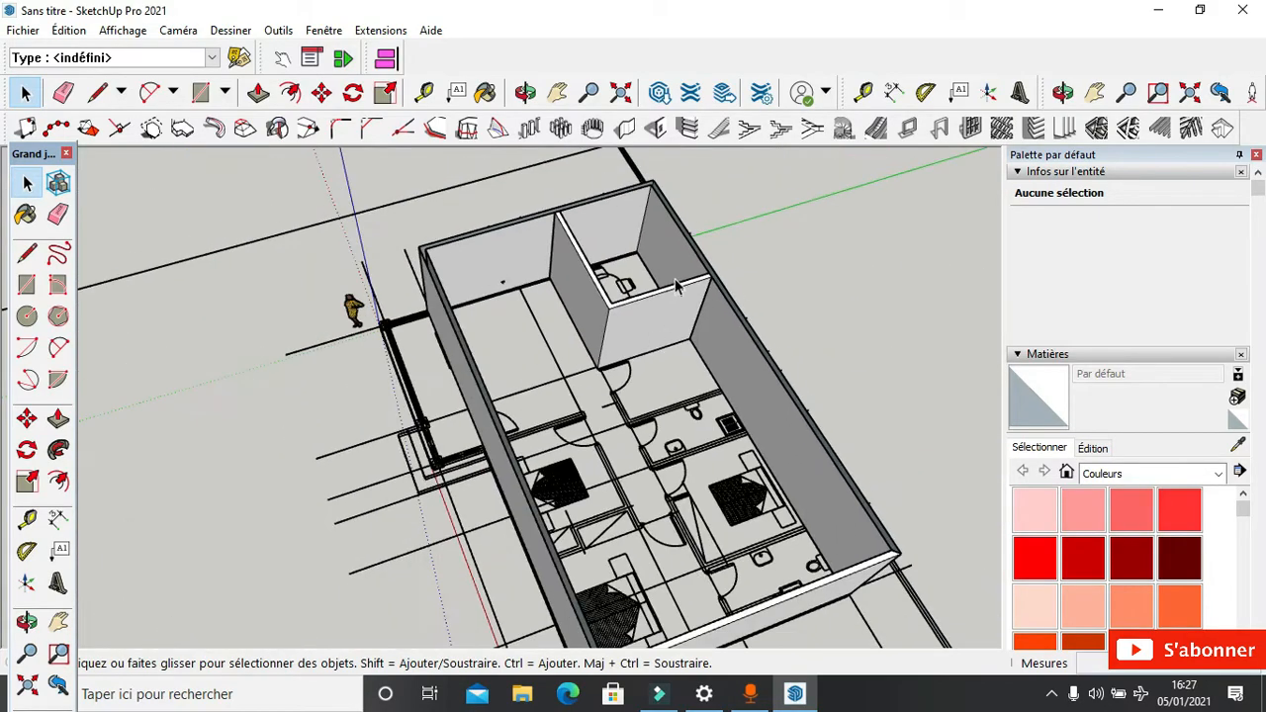
scroll(676, 287, down, 3)
scroll(659, 307, up, 7)
middle_drag(654, 297, 752, 301)
scroll(760, 312, down, 3)
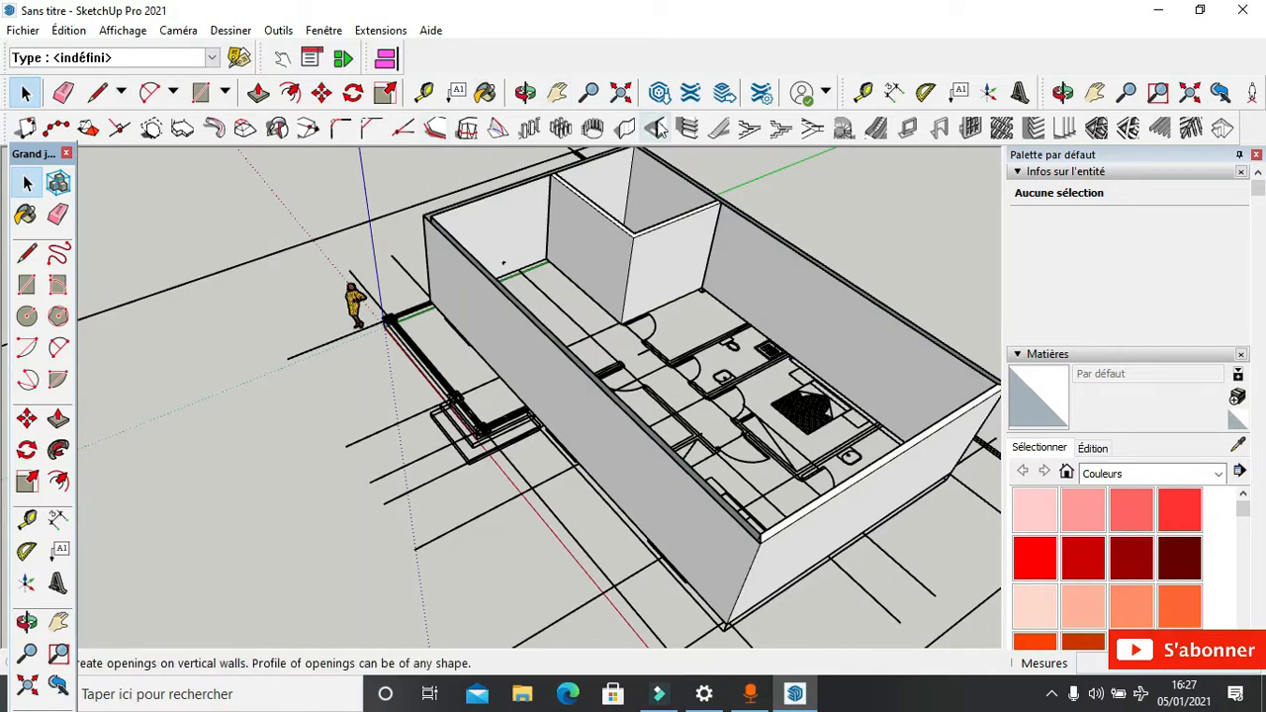
click(624, 129)
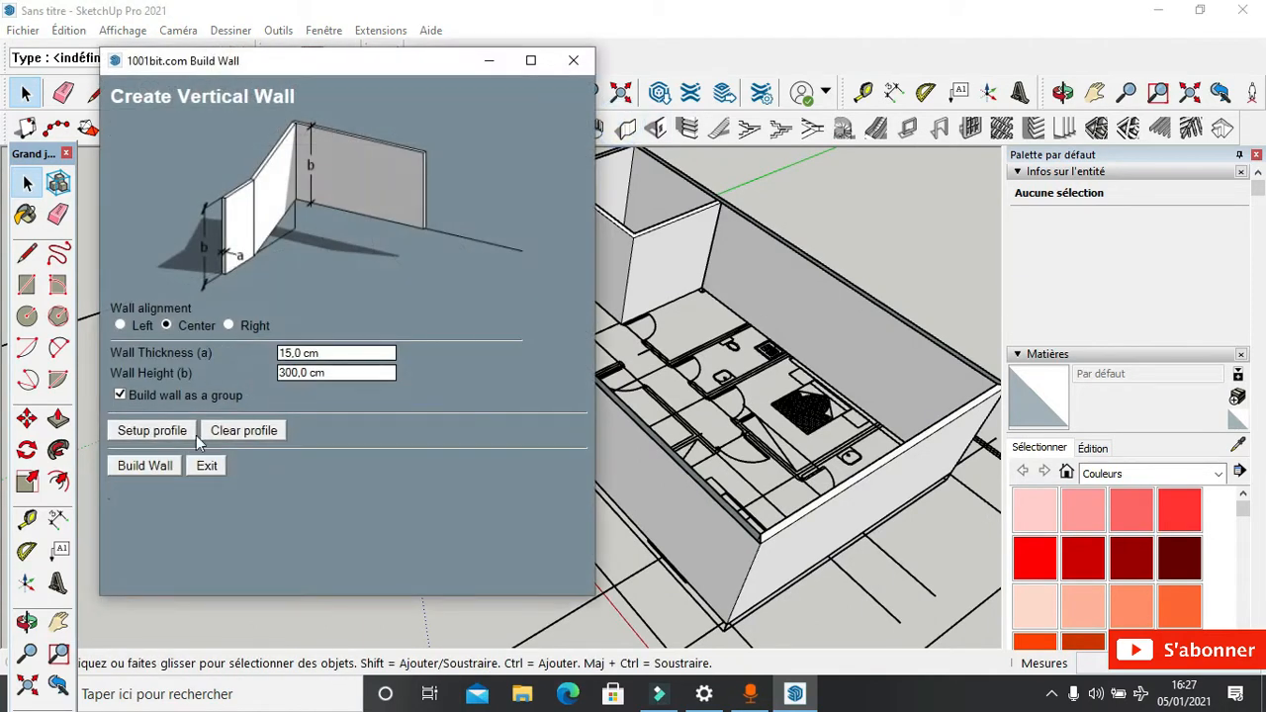
click(158, 466)
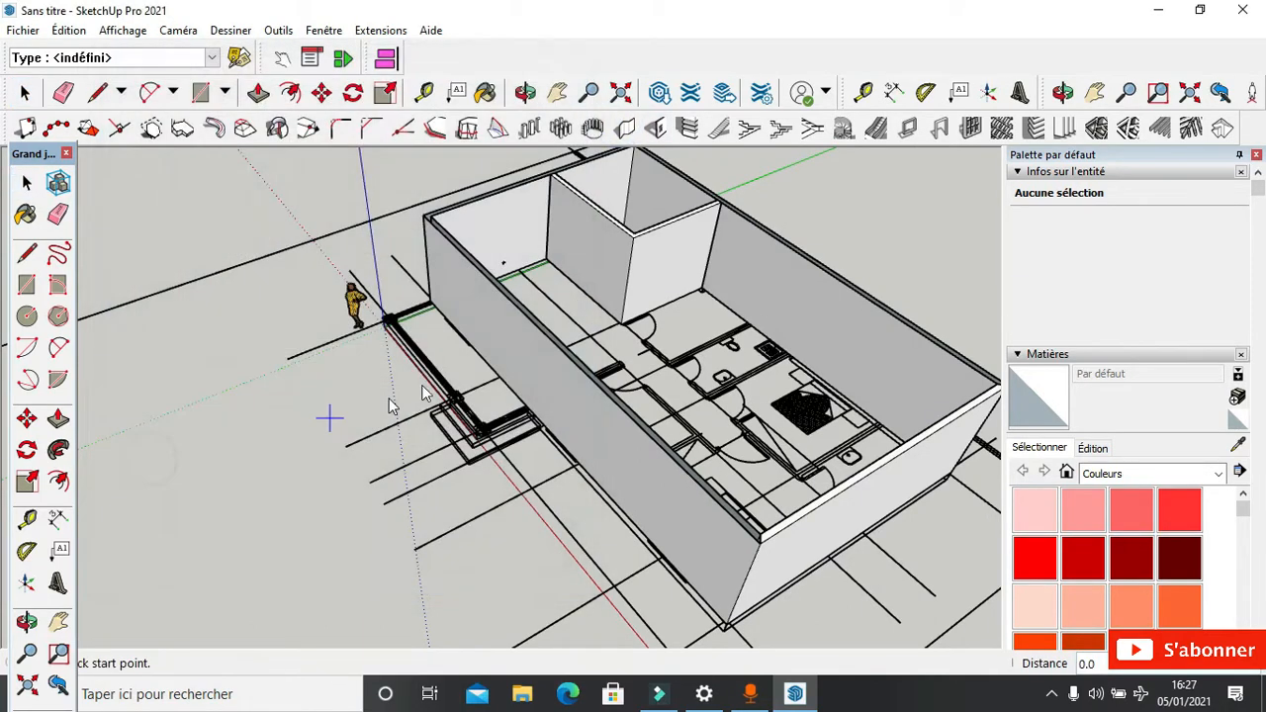
scroll(650, 315, up, 10)
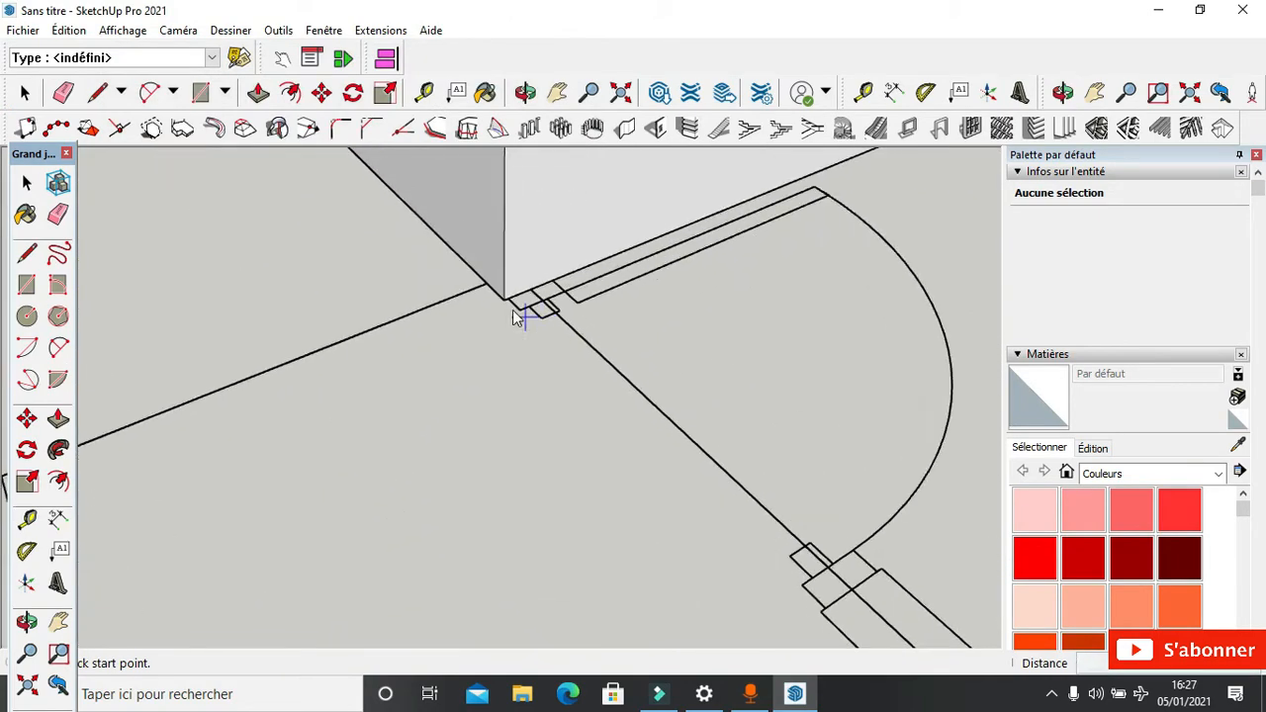
click(543, 267)
Step: Run the partition past the next room's door to the axis intersection, turn it 307.5 cm to the exterior wall and finish it
scroll(543, 267, down, 8)
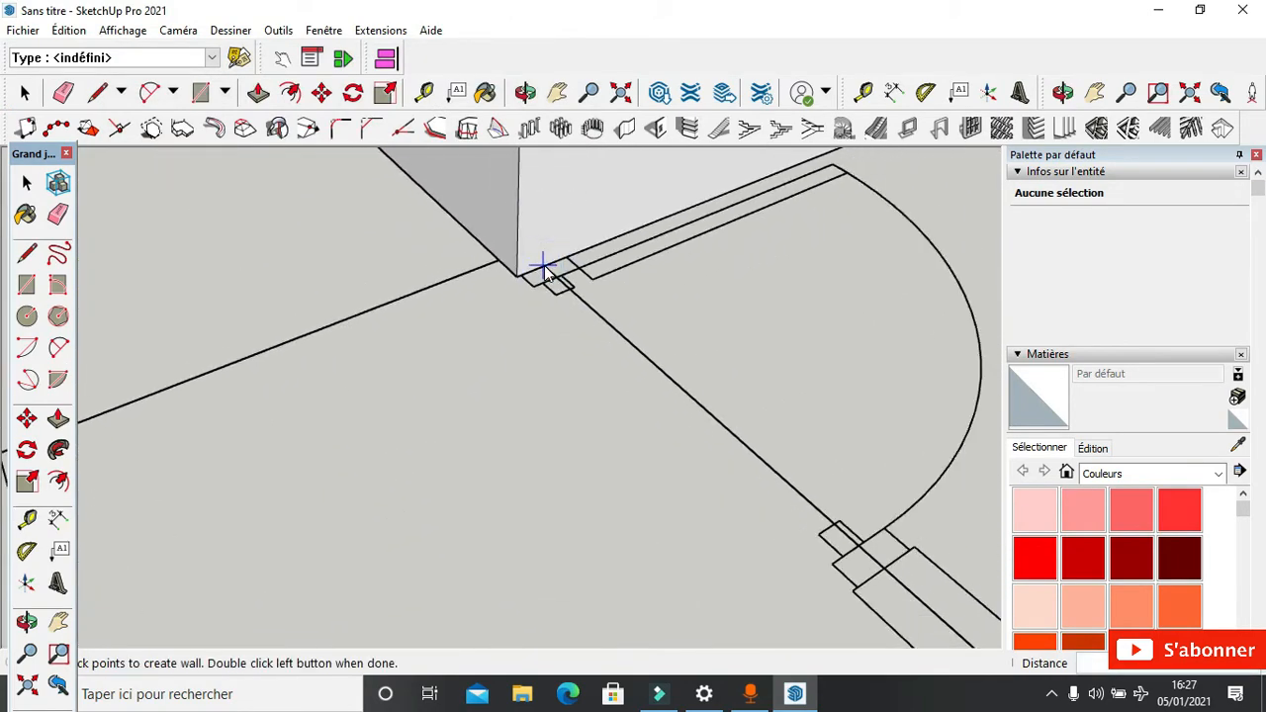
scroll(639, 351, up, 6)
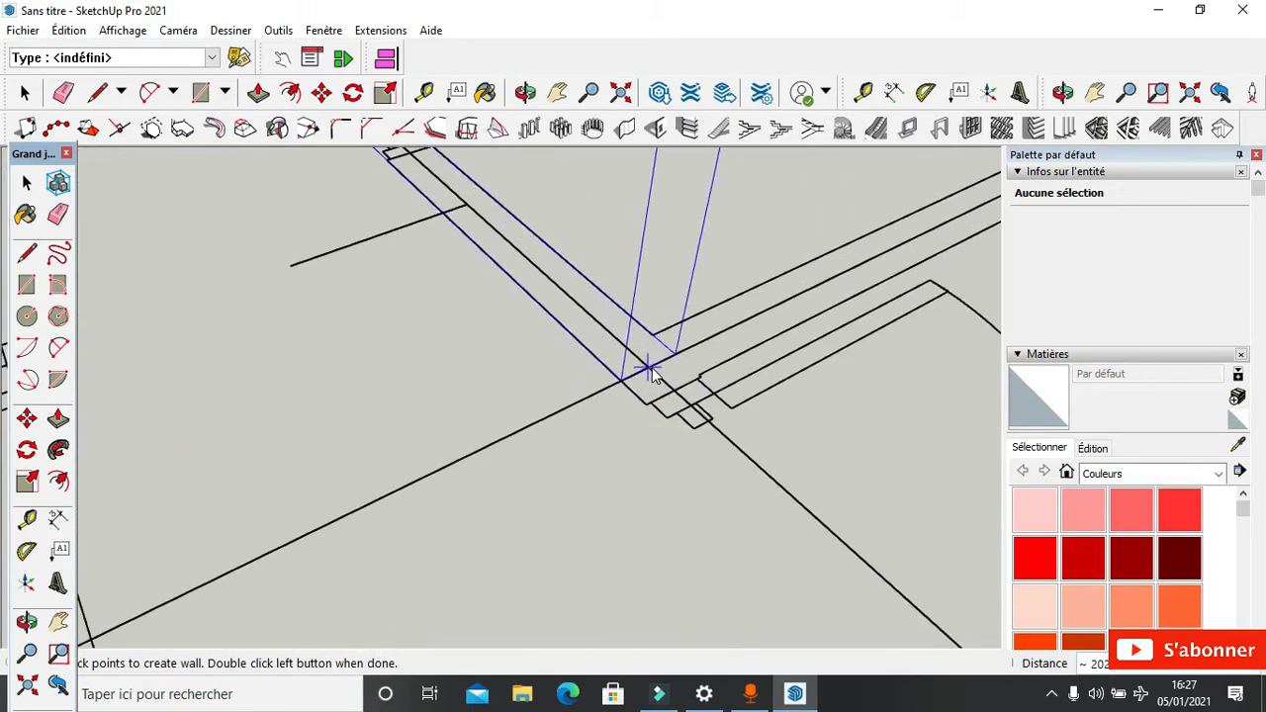
click(650, 372)
scroll(649, 372, down, 5)
scroll(841, 257, up, 4)
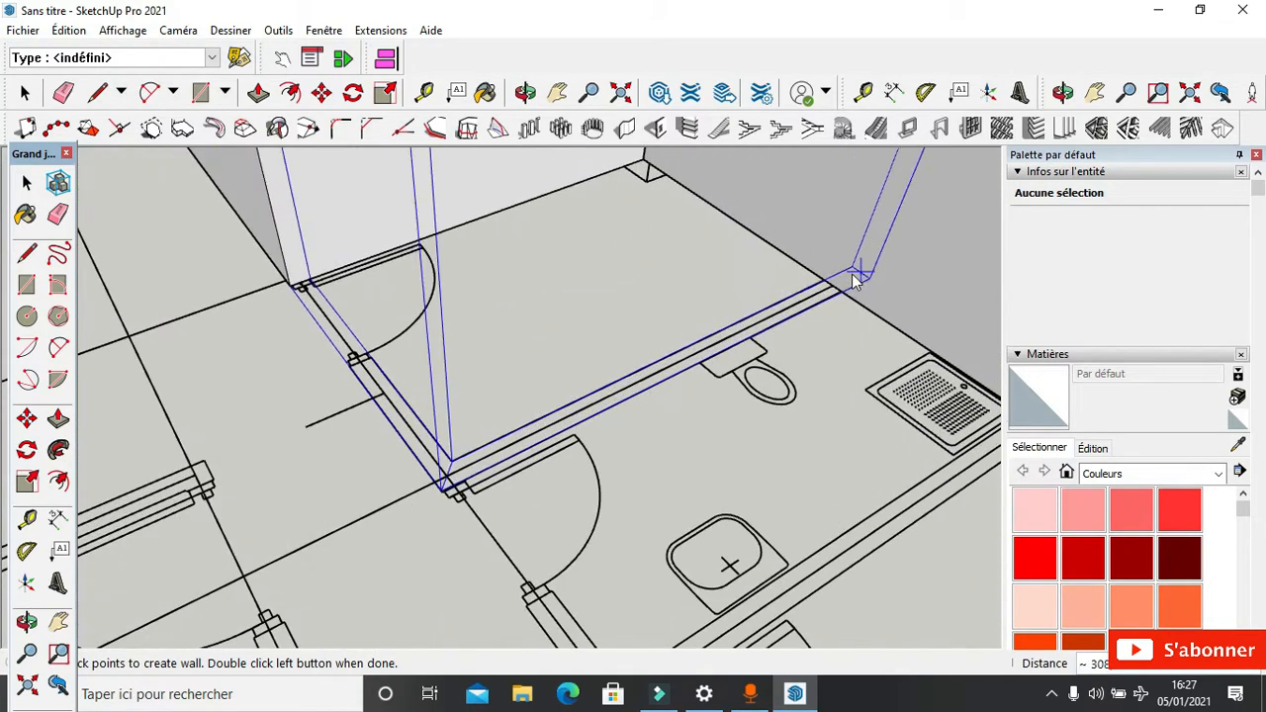
scroll(858, 277, up, 4)
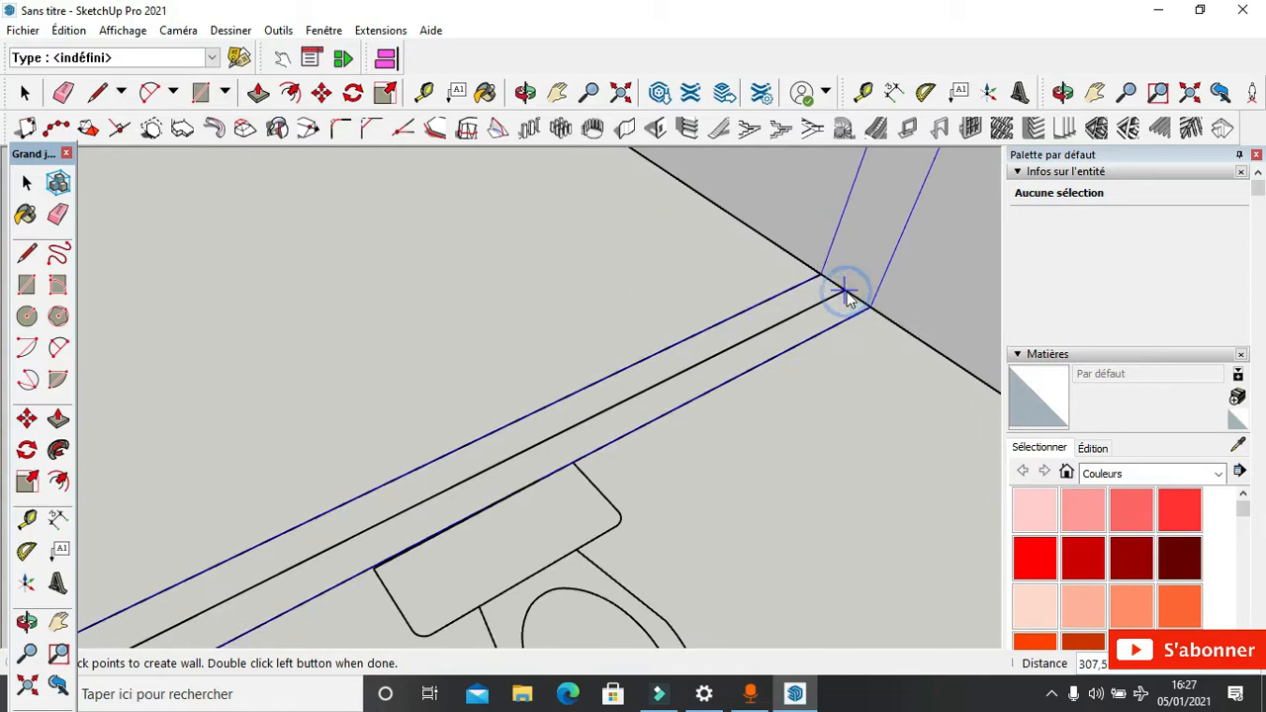
double_click(846, 297)
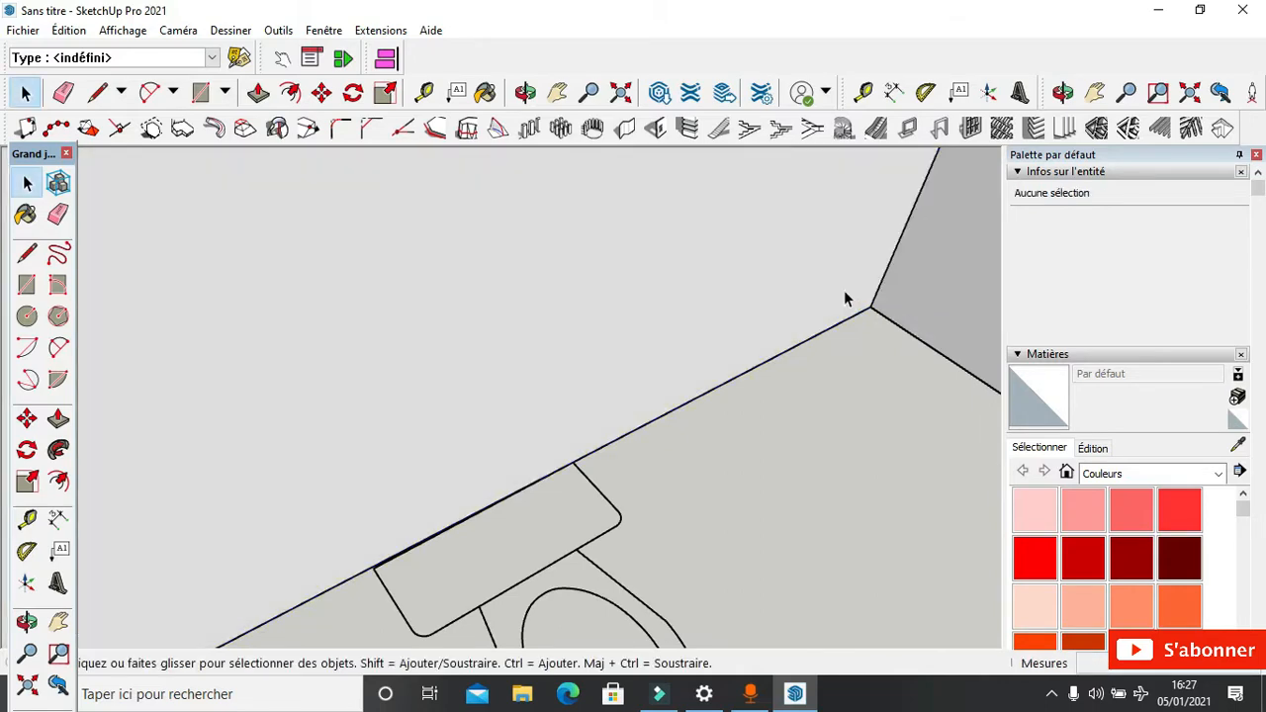
Step: Start another centre-aligned wall, 15 cm thick and 300 cm high, on the axis at the partition corner beside the first bathroom's door
scroll(799, 234, down, 10)
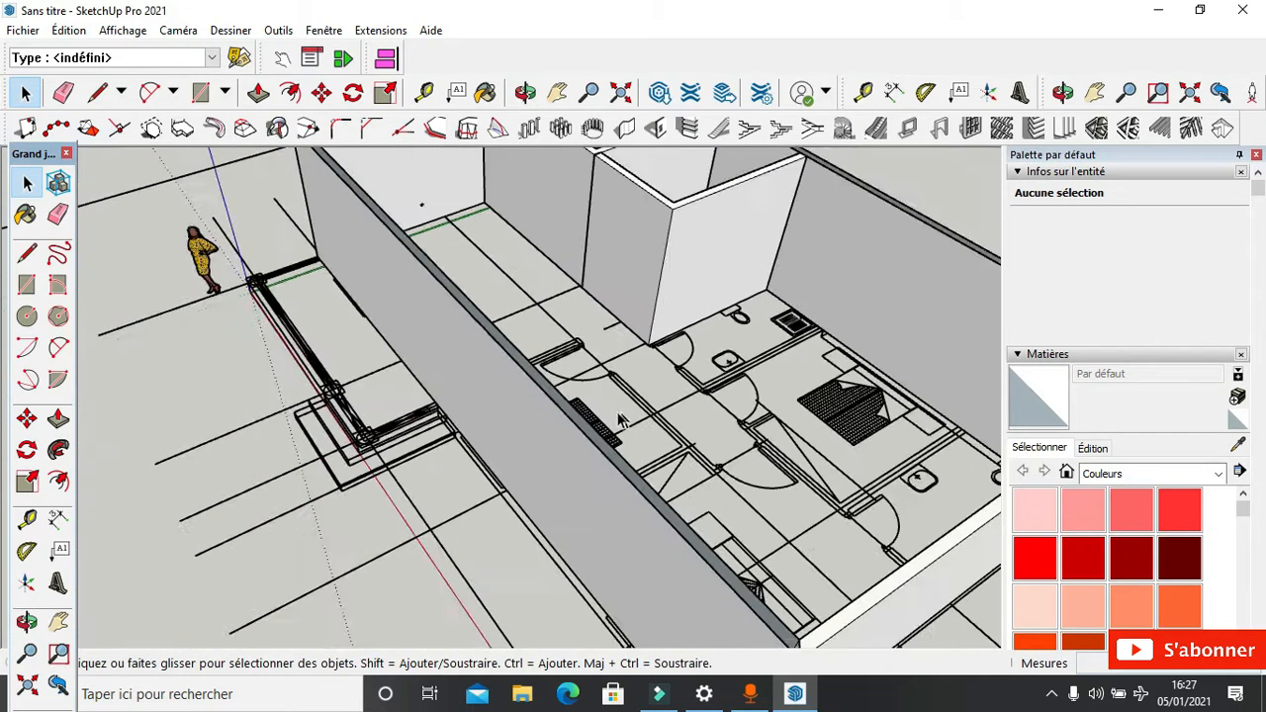
scroll(638, 371, down, 4)
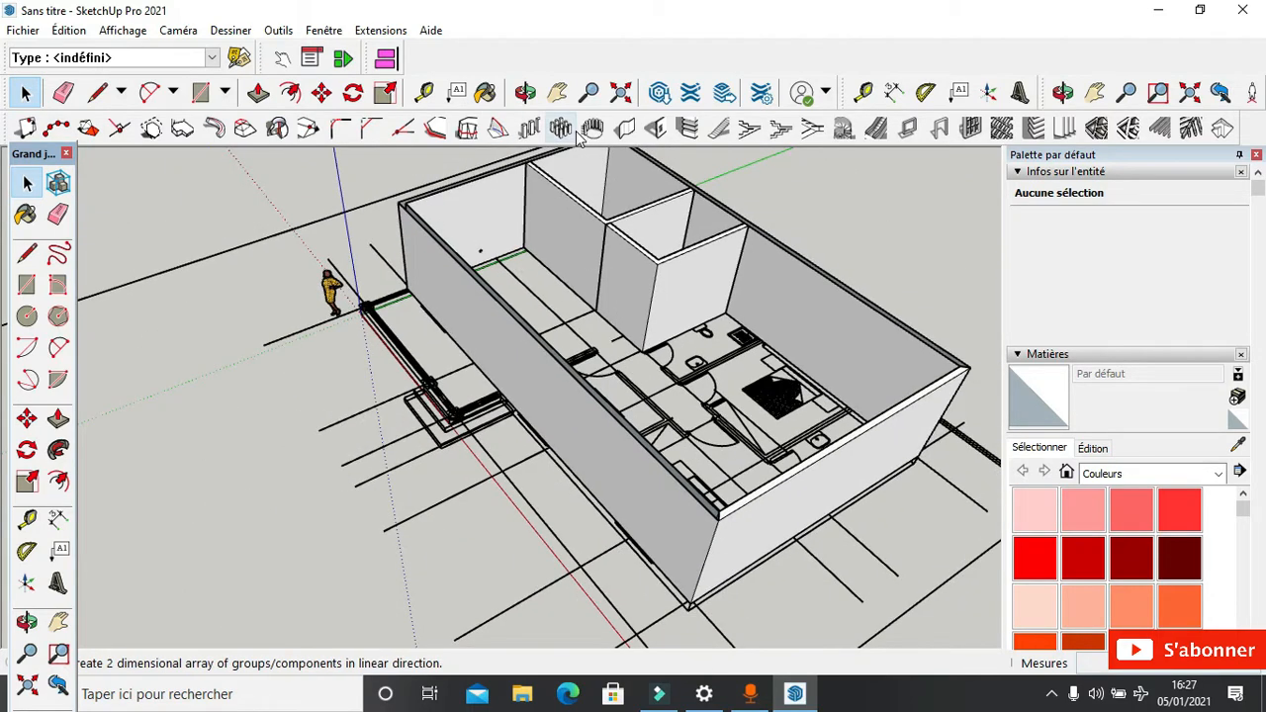
click(619, 138)
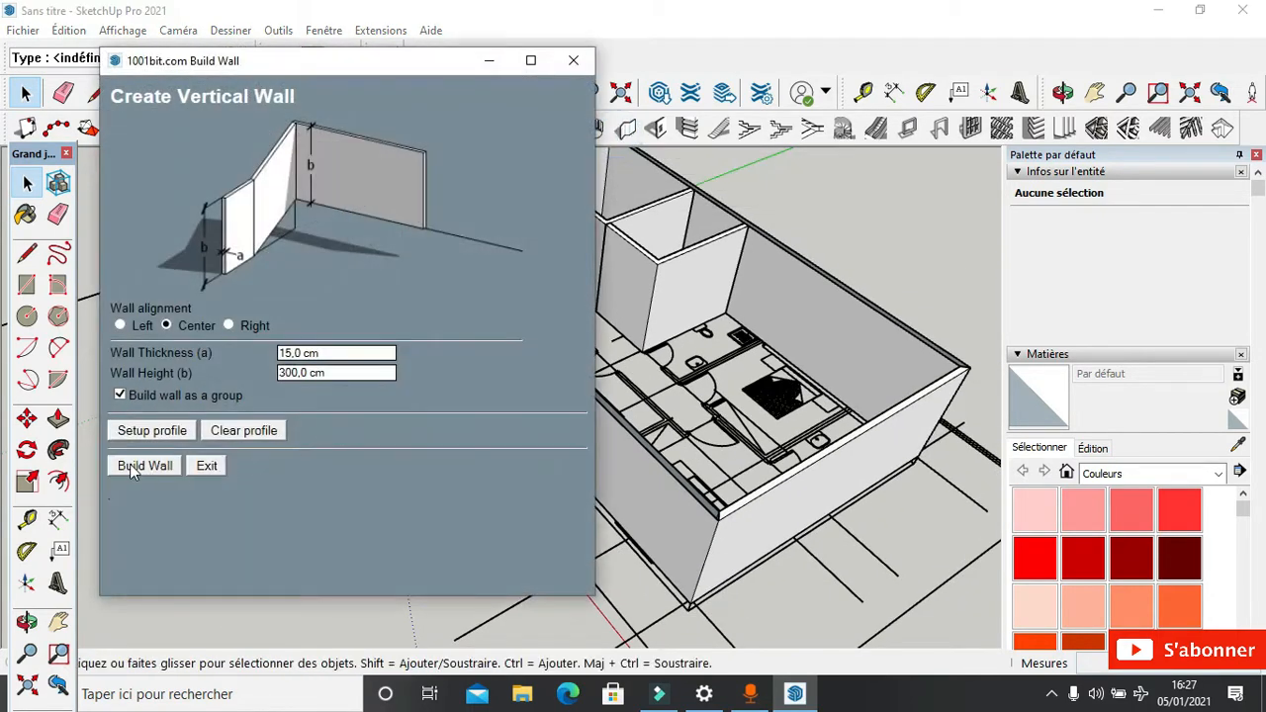
click(144, 466)
scroll(679, 351, up, 5)
scroll(612, 387, up, 10)
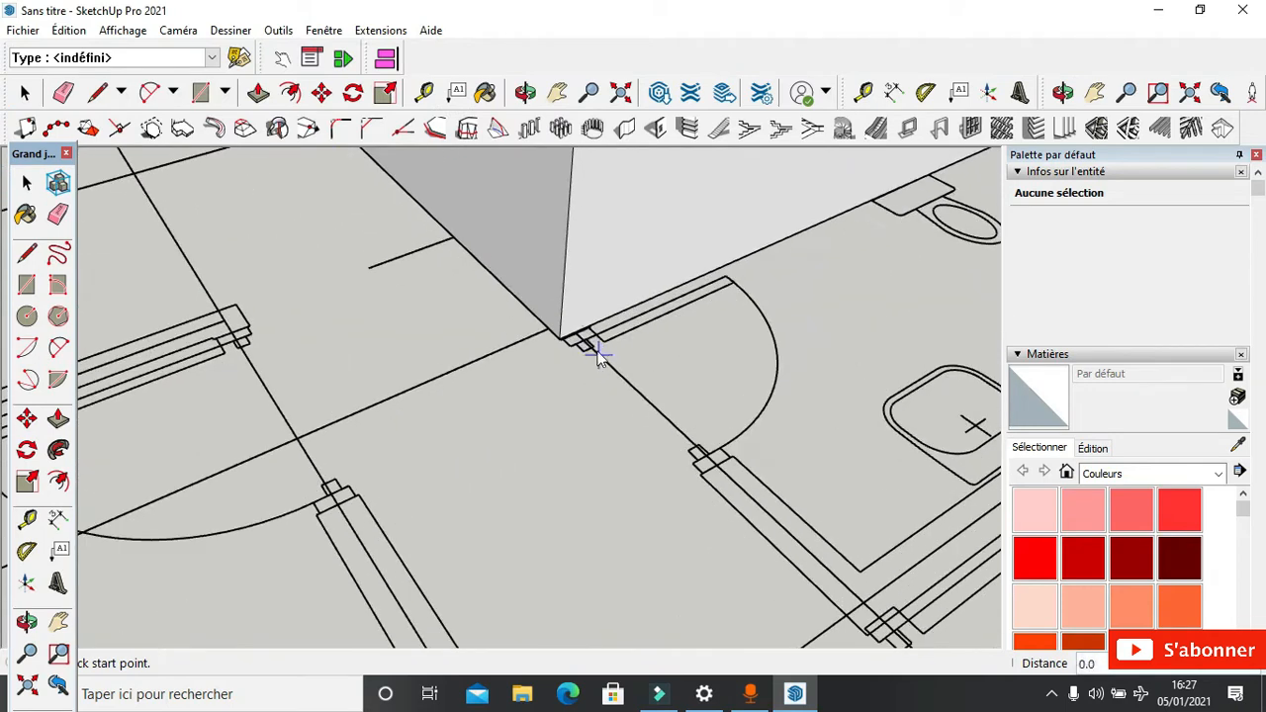
scroll(574, 336, down, 3)
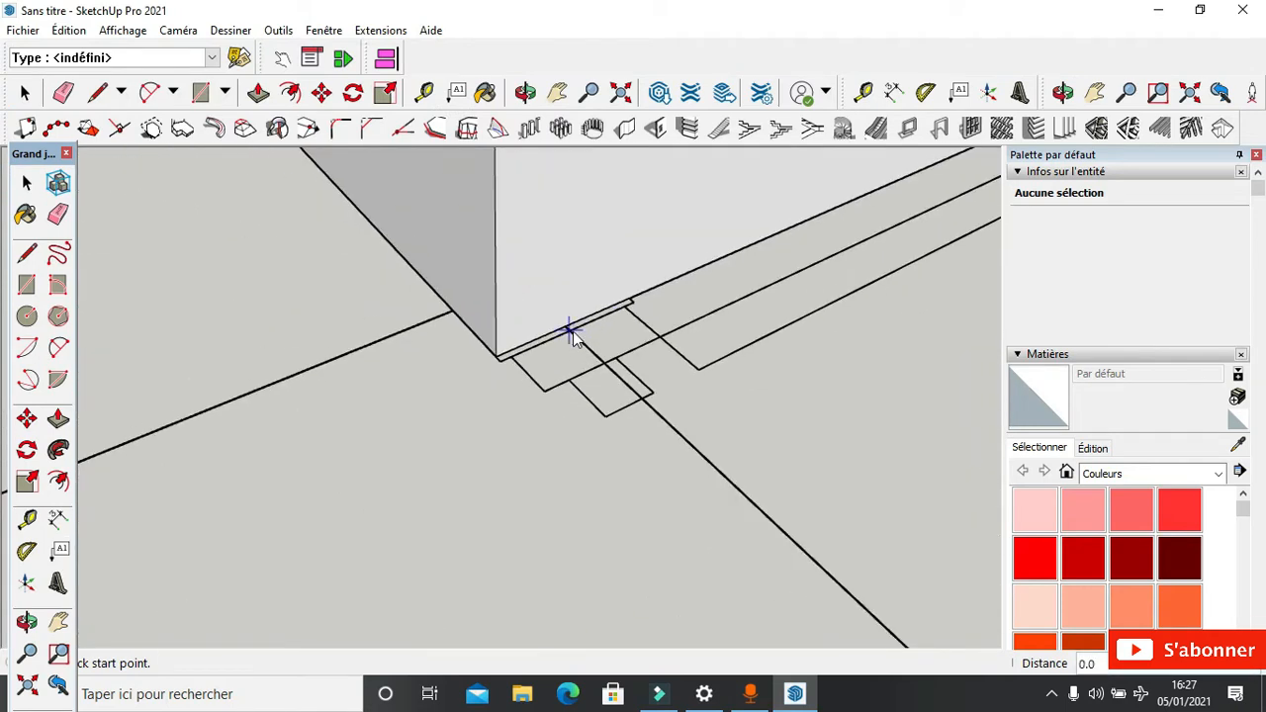
click(567, 325)
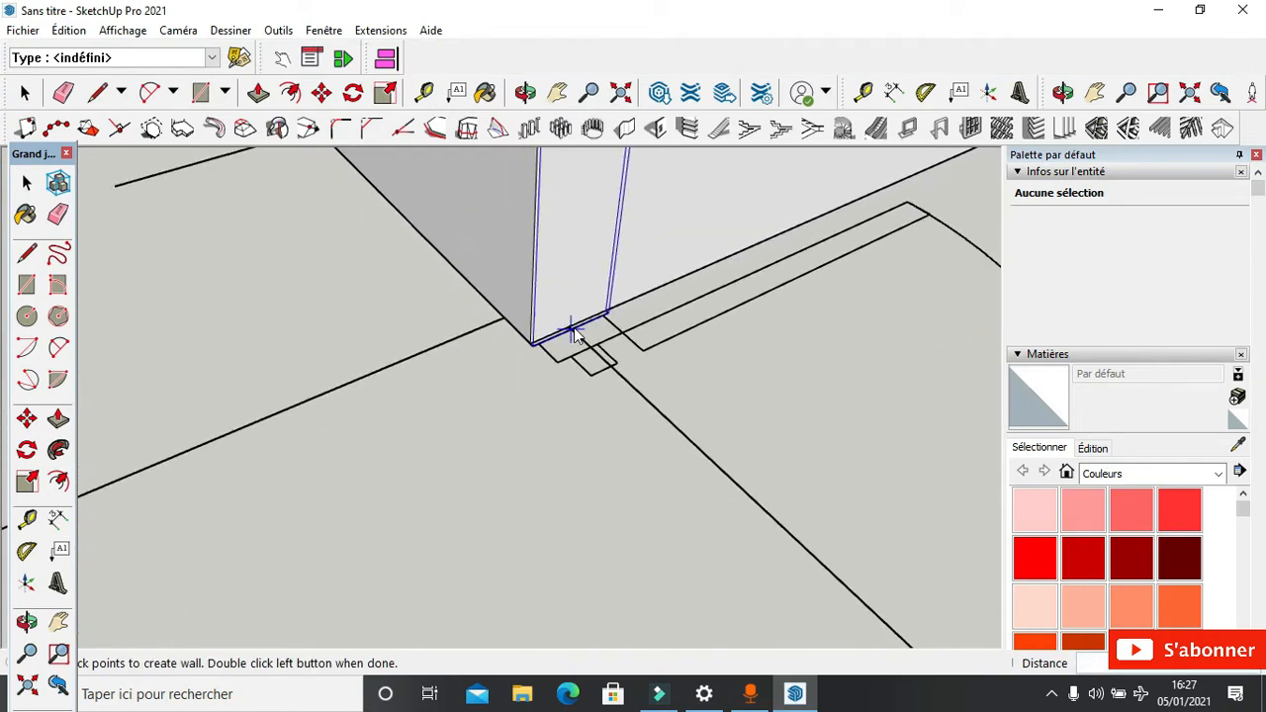
Step: Run the partition past the bathroom door to the axis intersection, turn it 307.5 cm behind the shower to the exterior wall and finish it
scroll(565, 333, down, 5)
scroll(737, 511, up, 4)
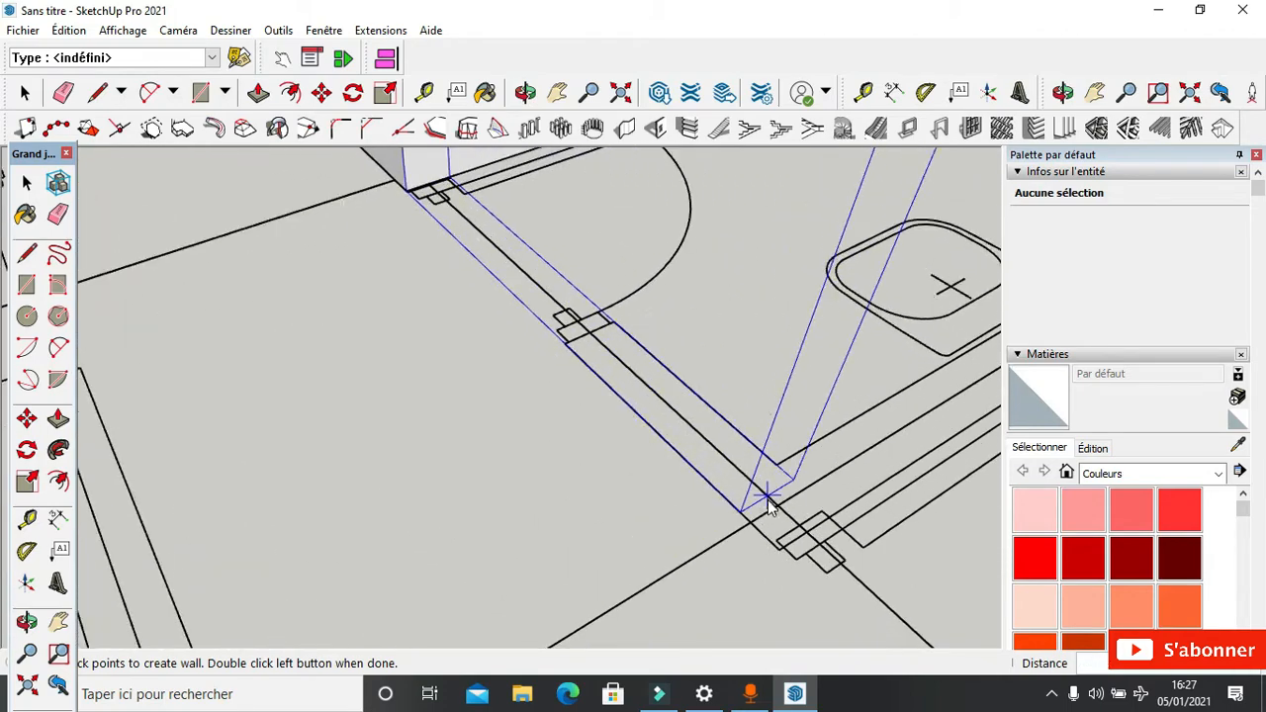
click(780, 507)
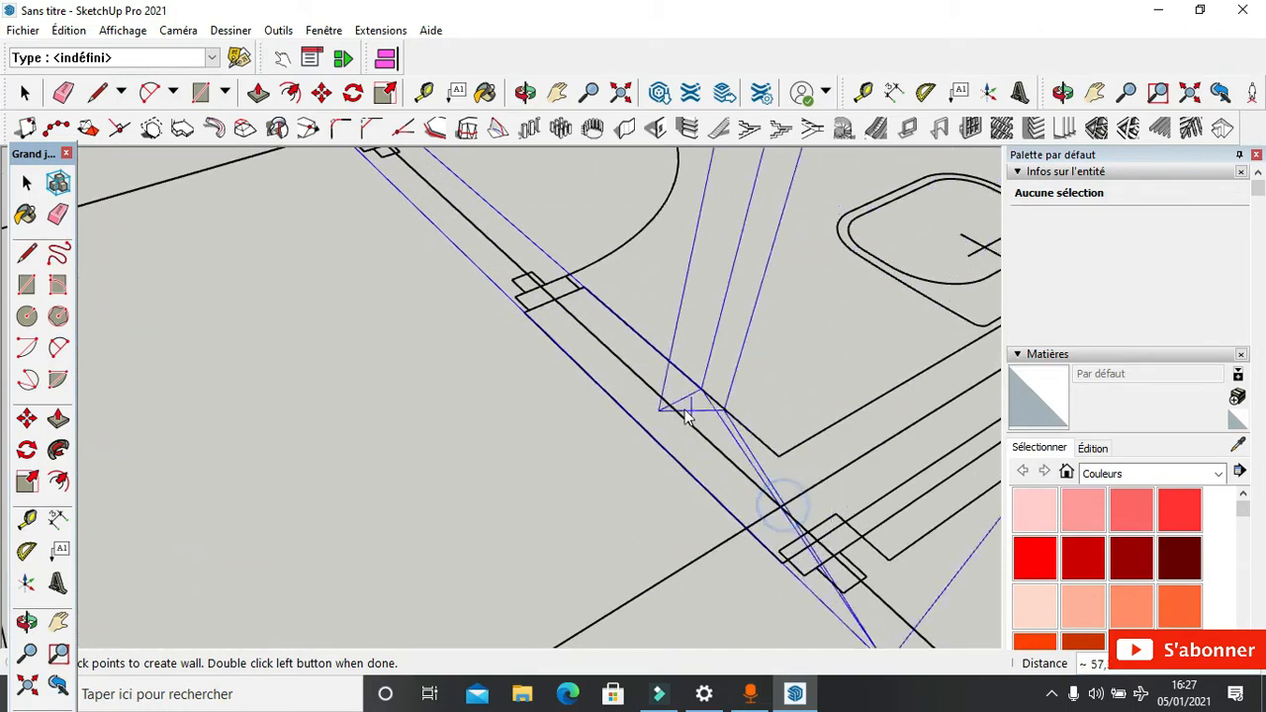
scroll(680, 405, down, 5)
scroll(922, 295, up, 2)
scroll(924, 300, up, 5)
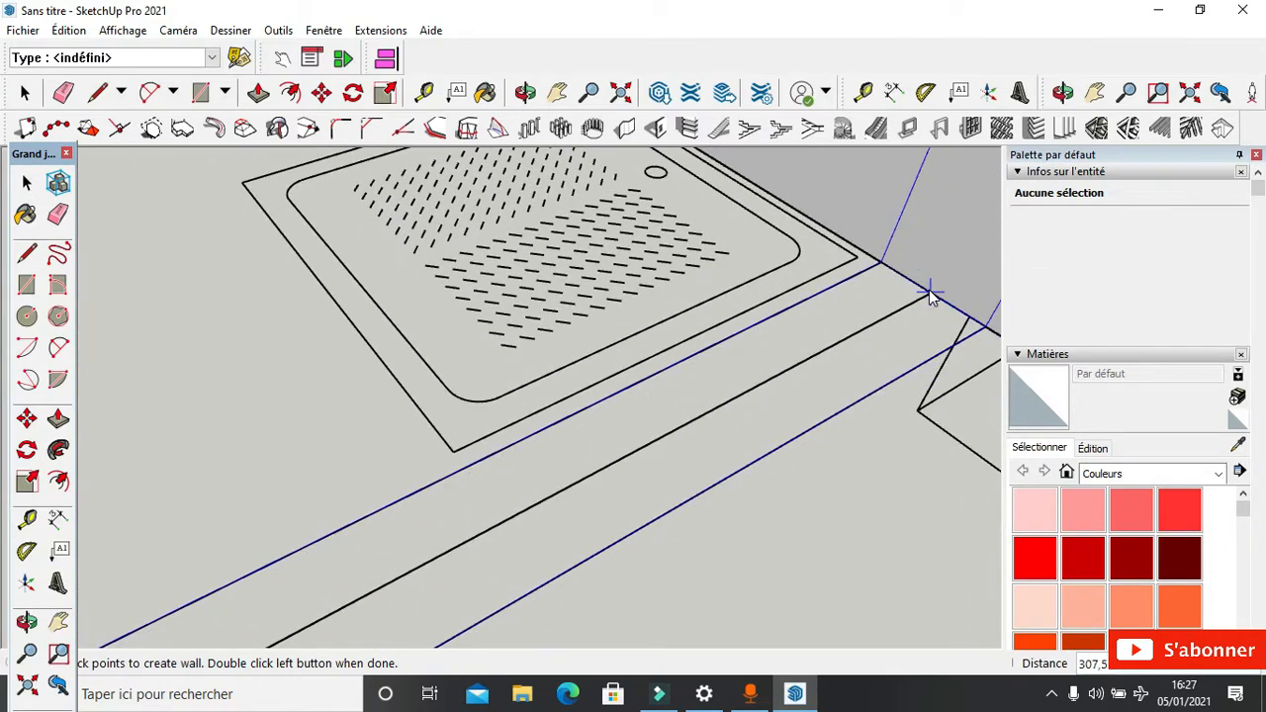
double_click(930, 293)
Step: Start a centre-aligned wall, 15 cm thick and 300 cm high, on the axis at the bathroom partition's corner beside the bedroom door
scroll(710, 312, down, 2)
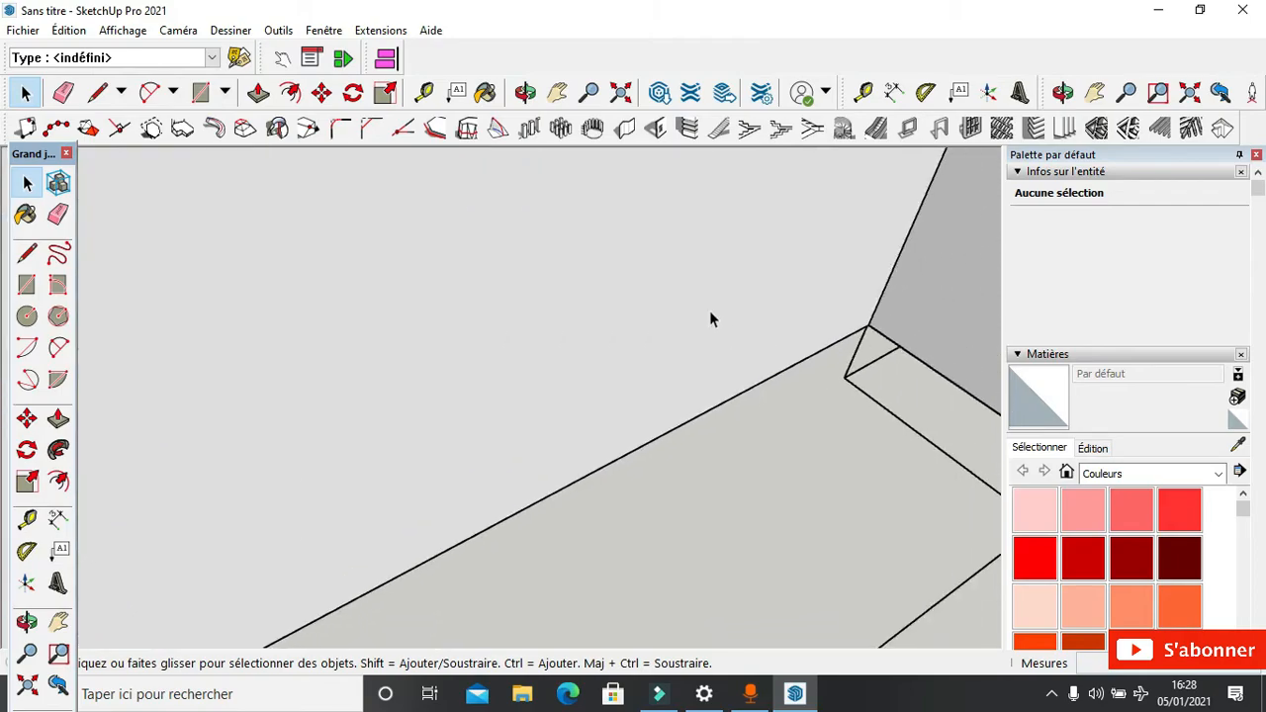
scroll(709, 311, down, 8)
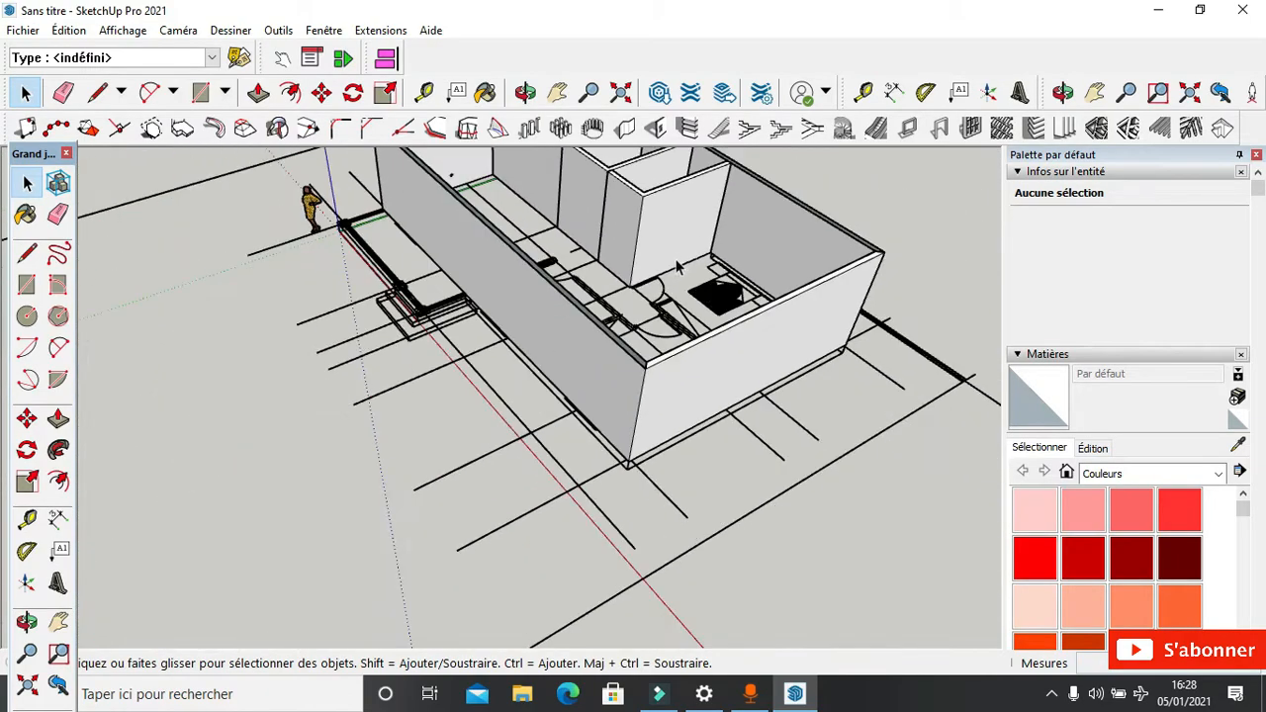
scroll(655, 359, up, 2)
middle_drag(647, 359, 710, 273)
scroll(594, 433, down, 4)
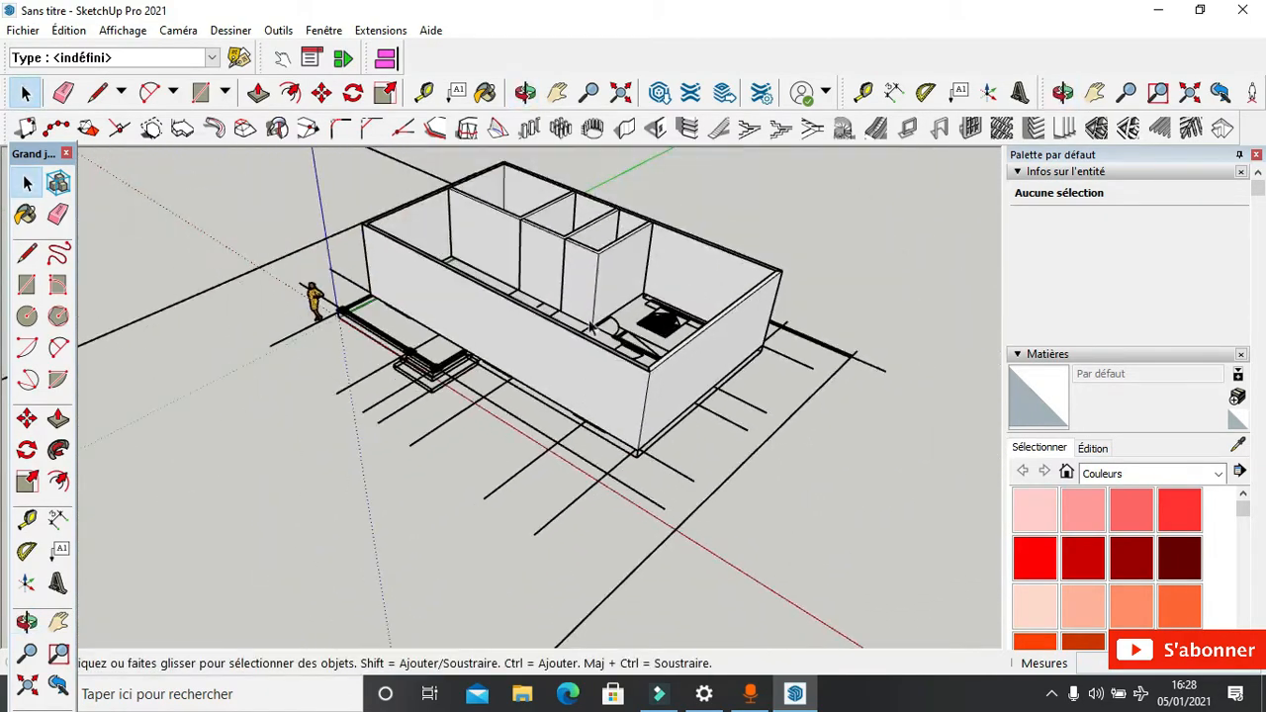
scroll(752, 267, up, 8)
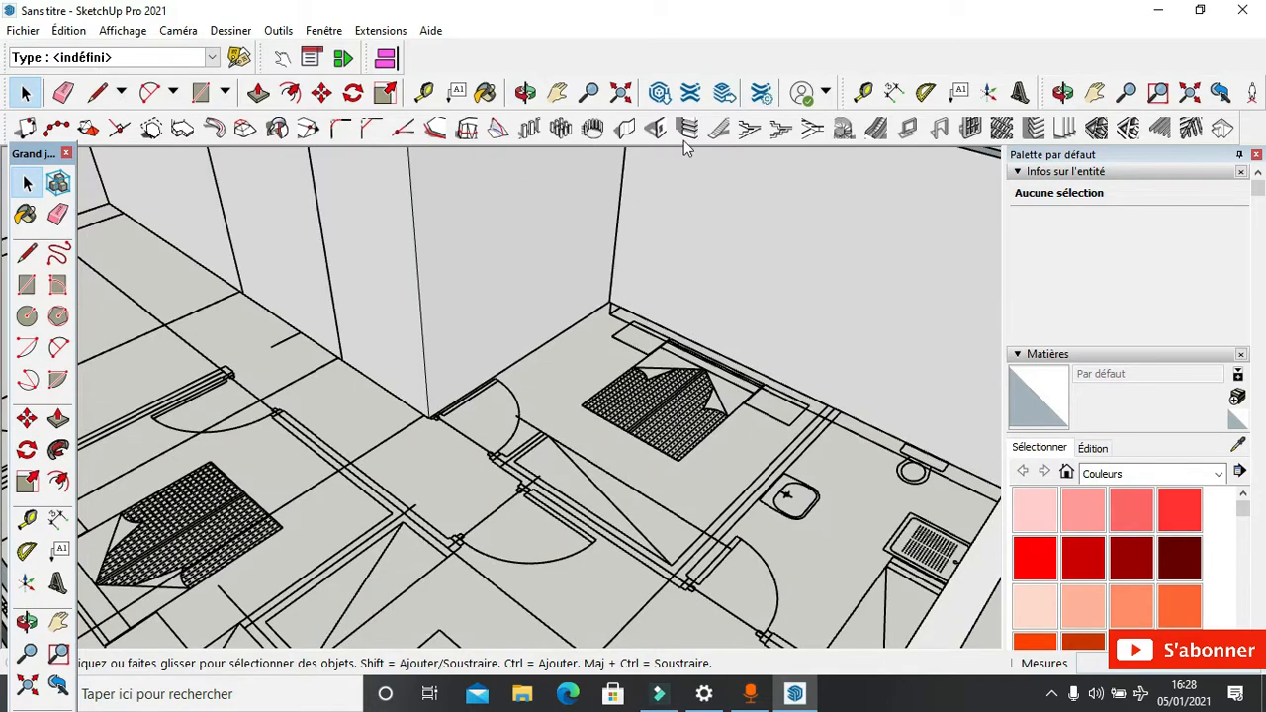
click(623, 130)
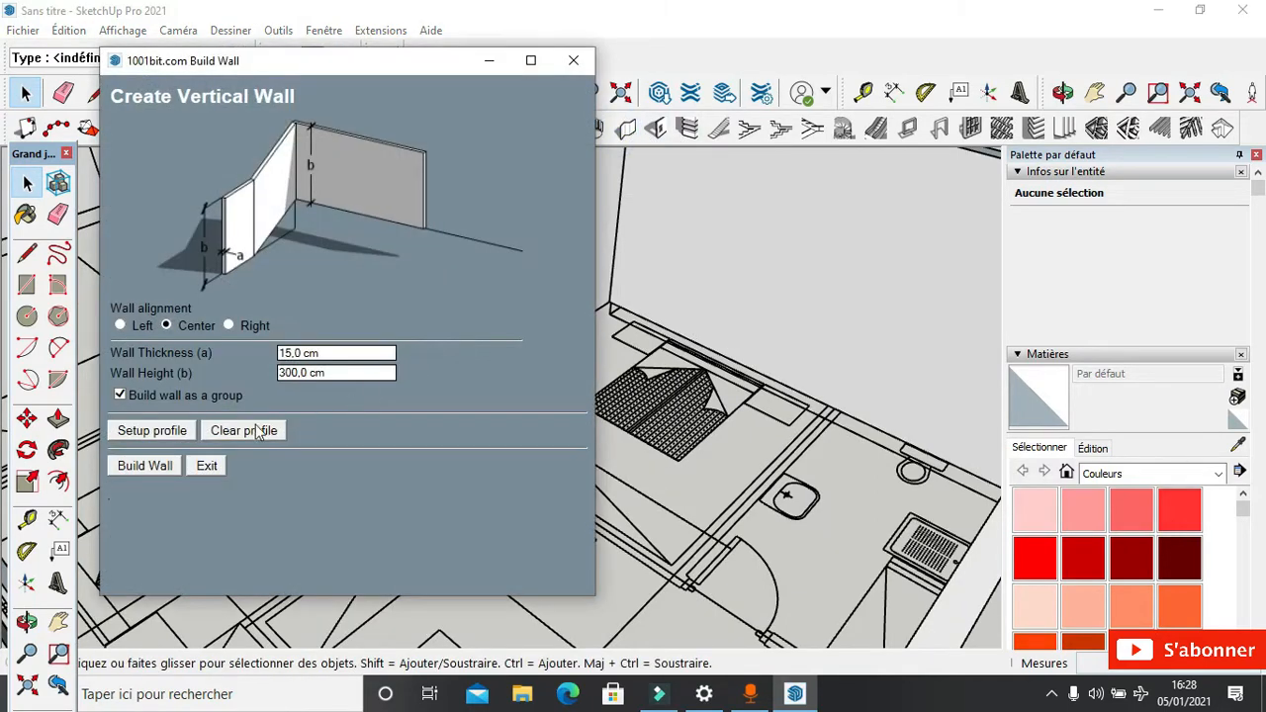
click(146, 466)
scroll(425, 417, up, 5)
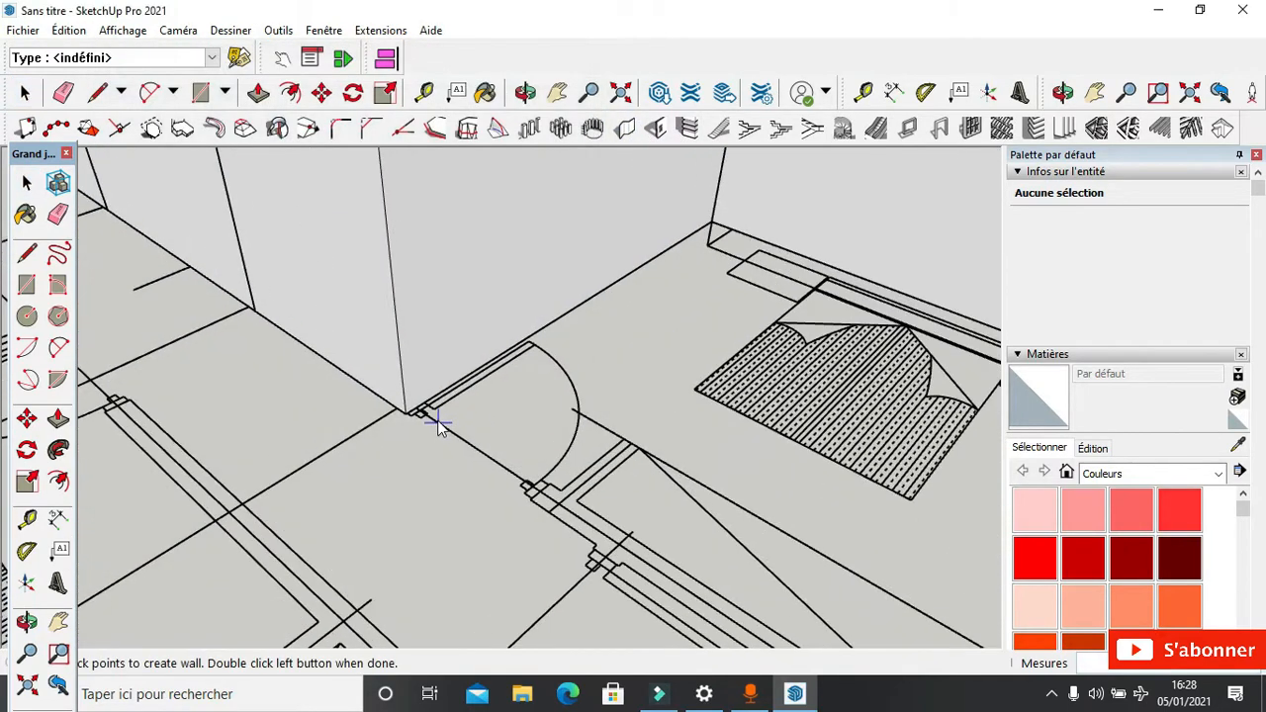
scroll(421, 416, up, 4)
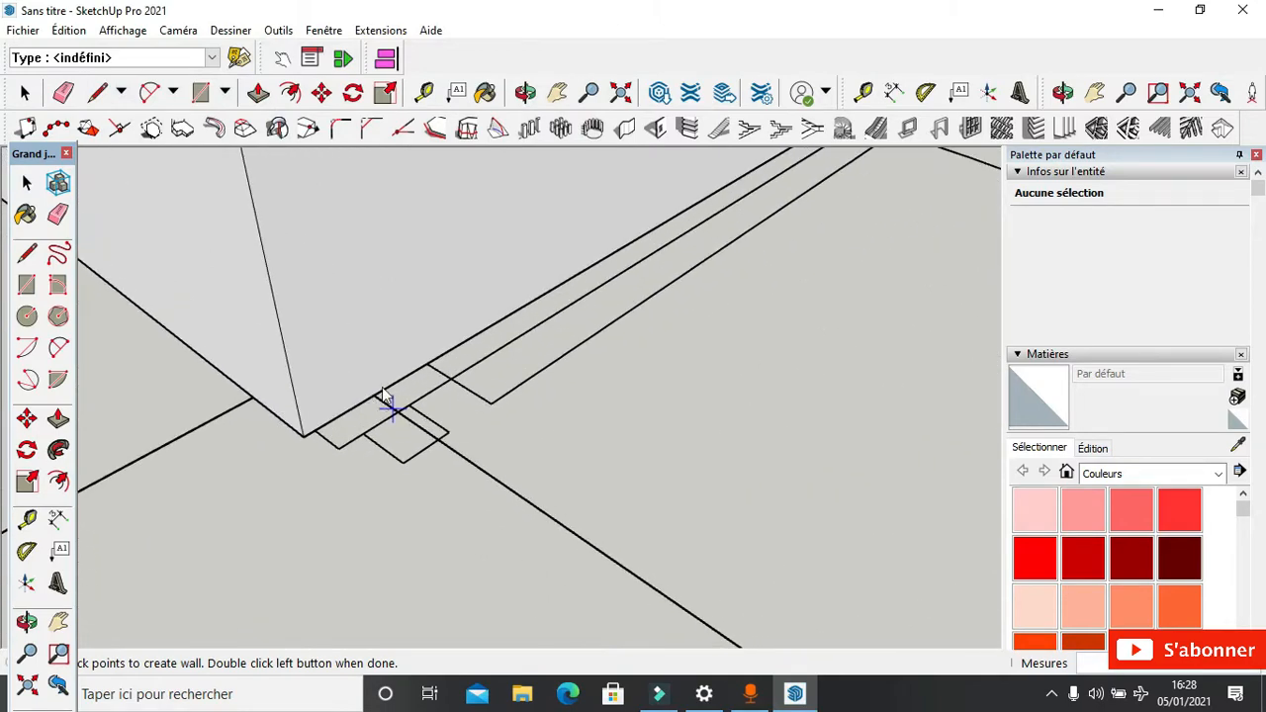
click(381, 390)
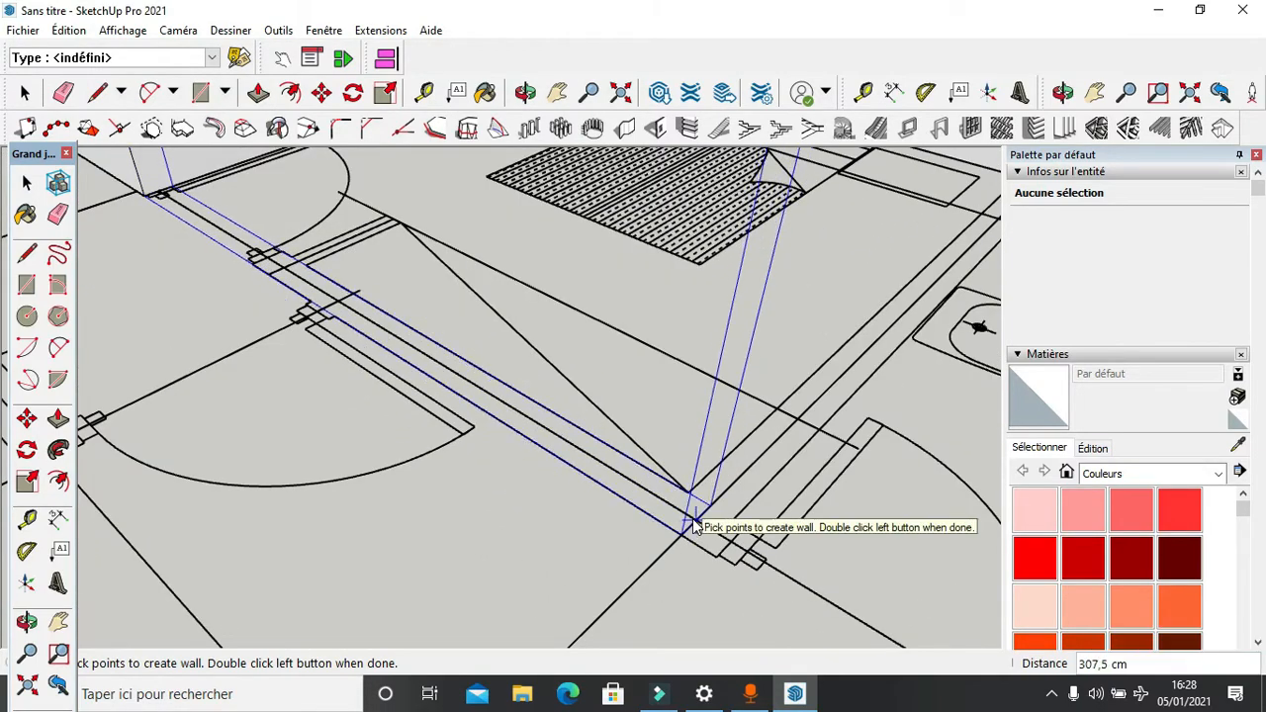
Step: Run the partition along the bedroom wardrobe to the axis intersection, turn it 307.5 cm to the exterior wall and finish it
mouse_move(692, 513)
middle_down()
mouse_move(721, 503)
mouse_move(875, 356)
middle_up()
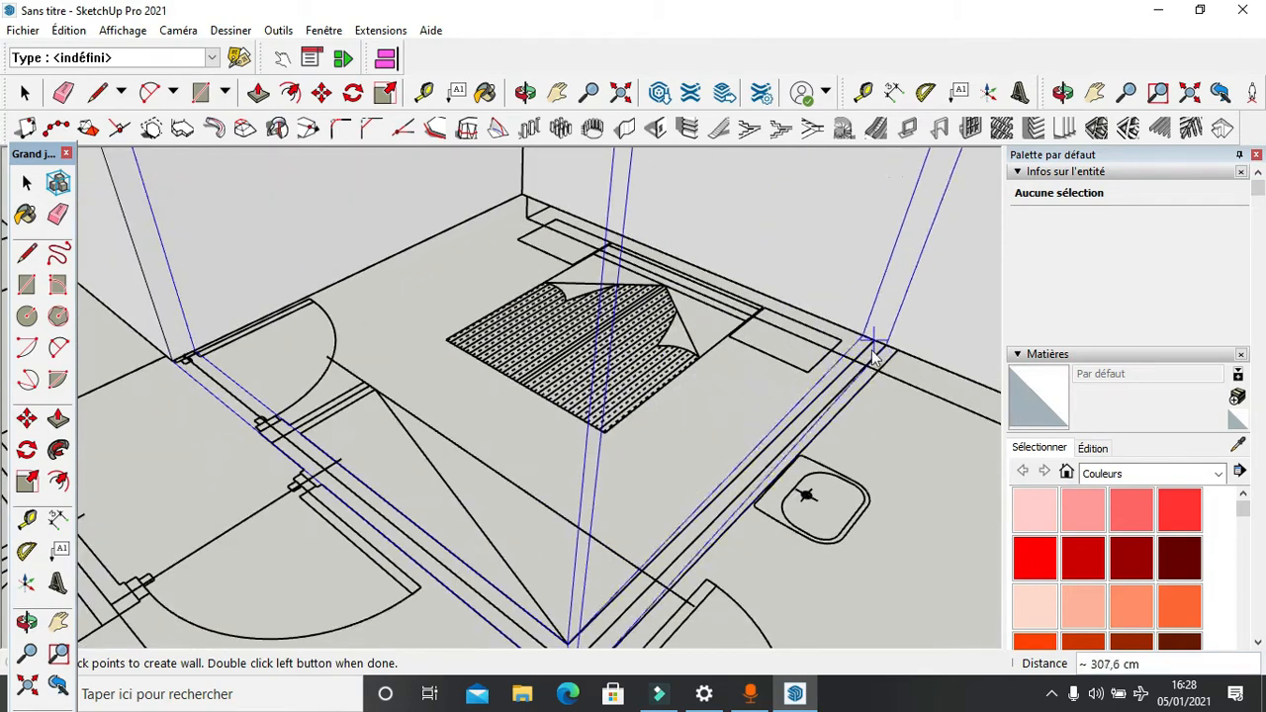
scroll(874, 356, up, 5)
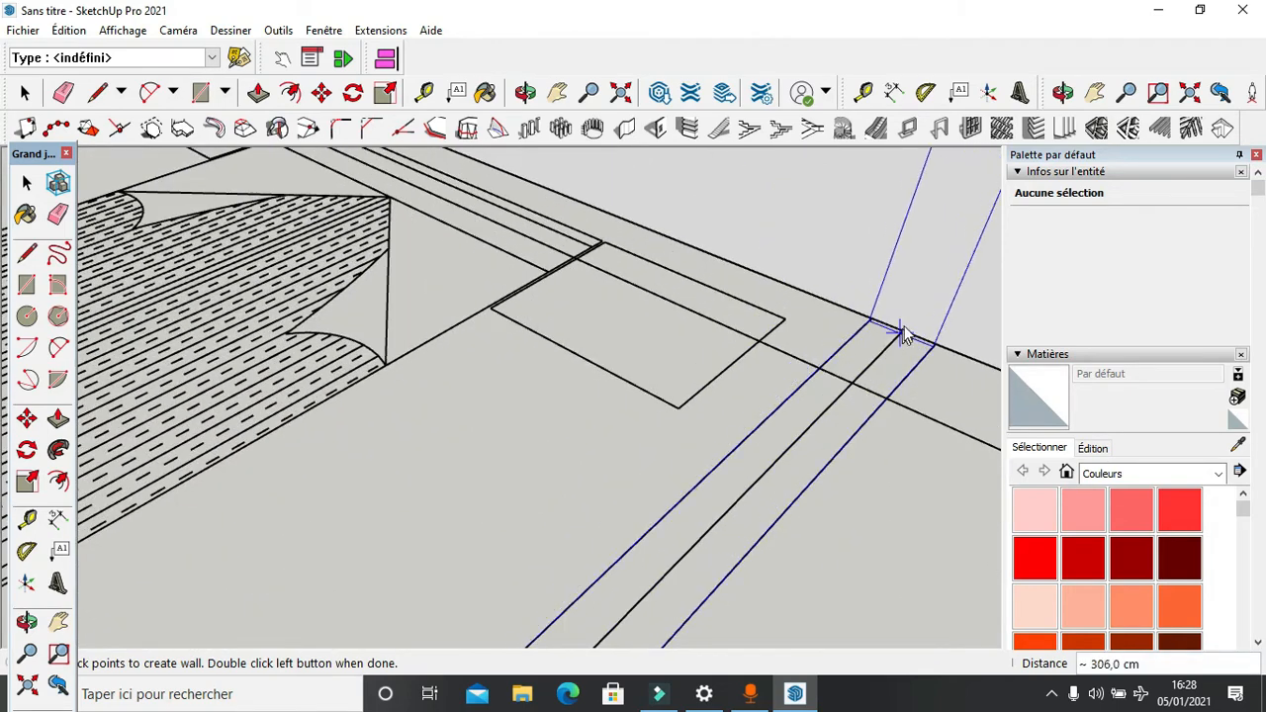
scroll(908, 335, up, 3)
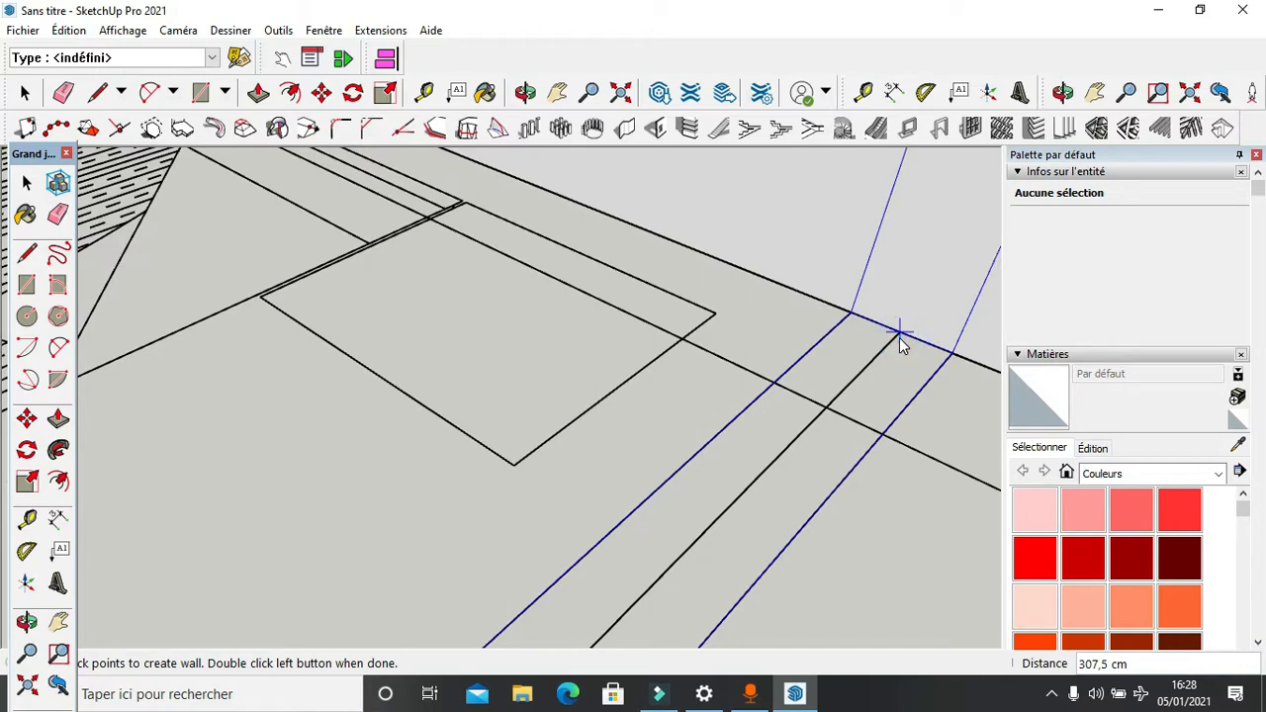
double_click(898, 337)
key(space)
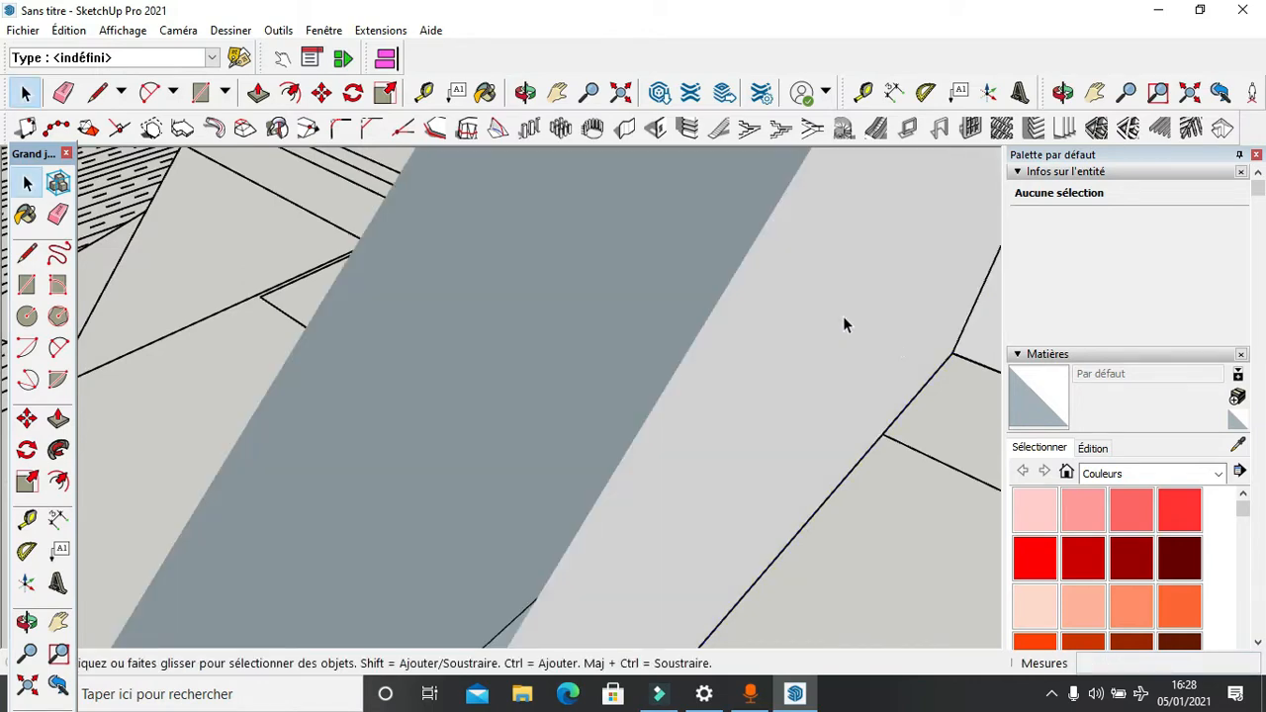
Step: Examine the bedroom partition and the adjoining end bathroom from several angles, and open the partition's group for editing
scroll(688, 217, up, 3)
scroll(688, 216, down, 8)
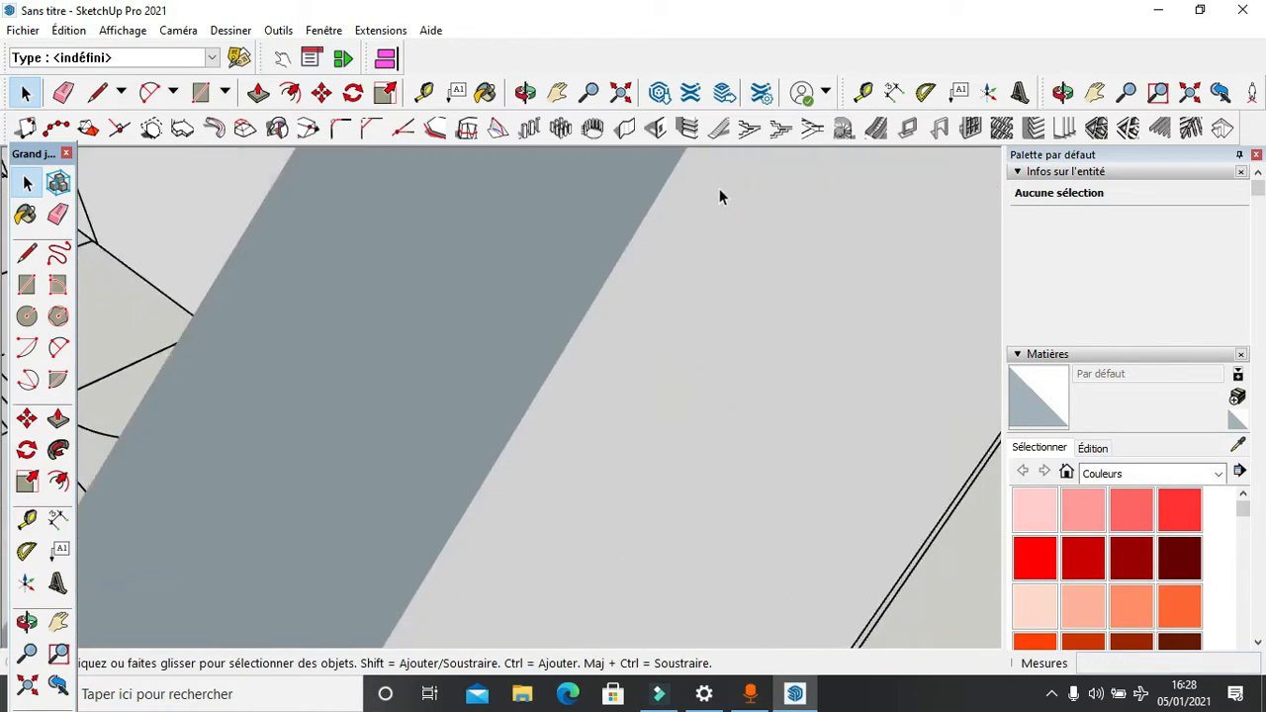
scroll(857, 261, down, 5)
middle_drag(862, 263, 920, 327)
scroll(920, 328, down, 5)
scroll(768, 231, up, 7)
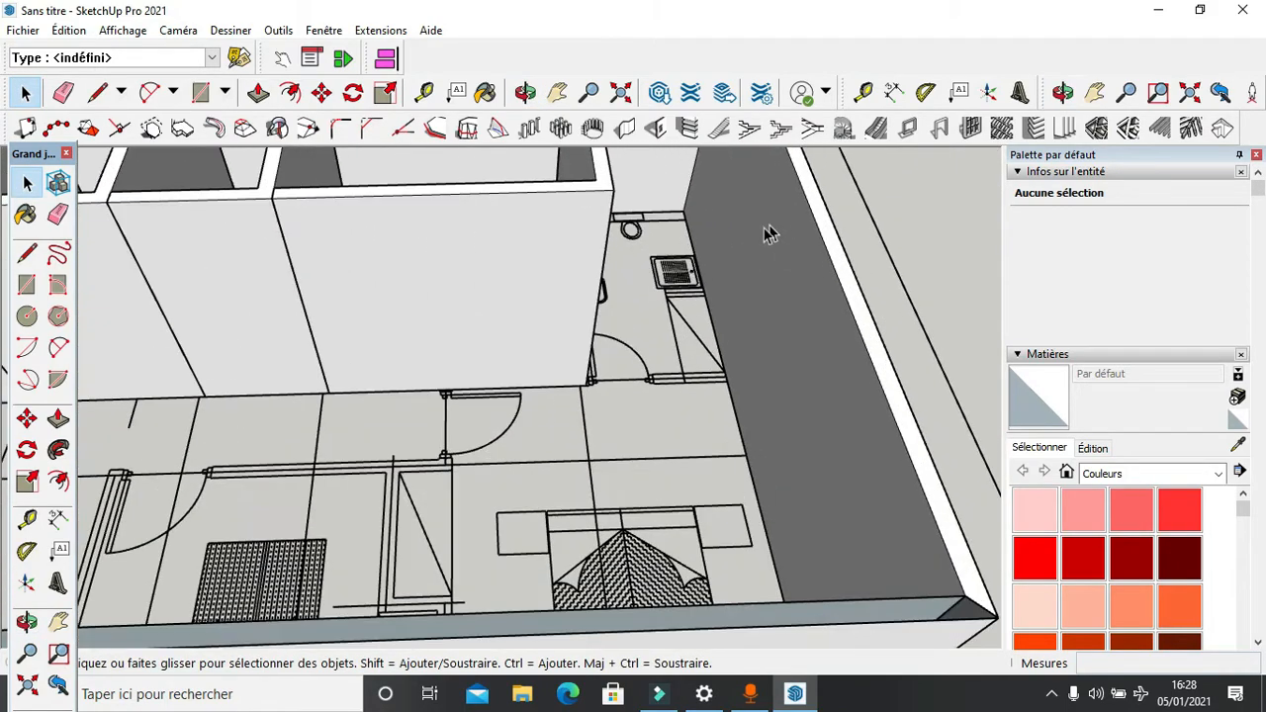
scroll(678, 262, up, 2)
mouse_move(678, 264)
middle_down()
mouse_move(421, 287)
mouse_move(441, 289)
middle_up()
scroll(469, 277, down, 3)
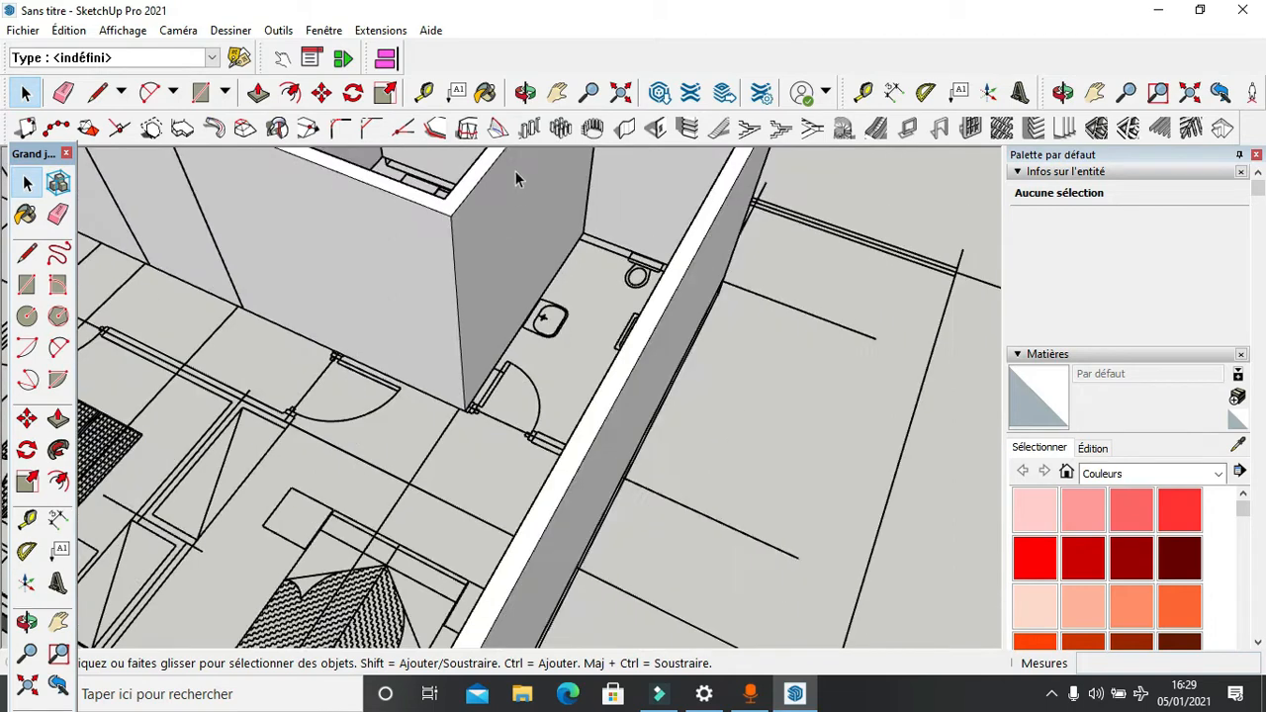
scroll(515, 170, up, 5)
scroll(456, 222, up, 4)
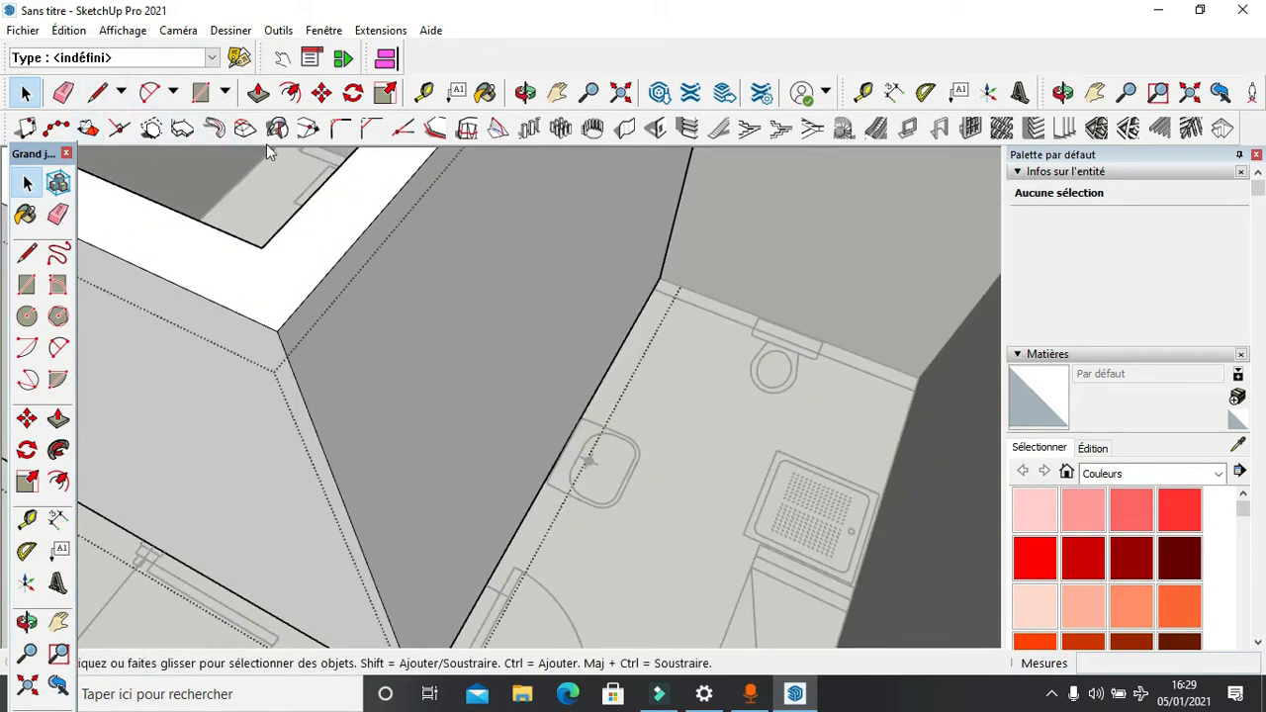
Step: Place vertical guides on the bedroom partition's bathroom-side face, one along its outer corner edge and one 15 cm in from it
click(27, 517)
click(343, 499)
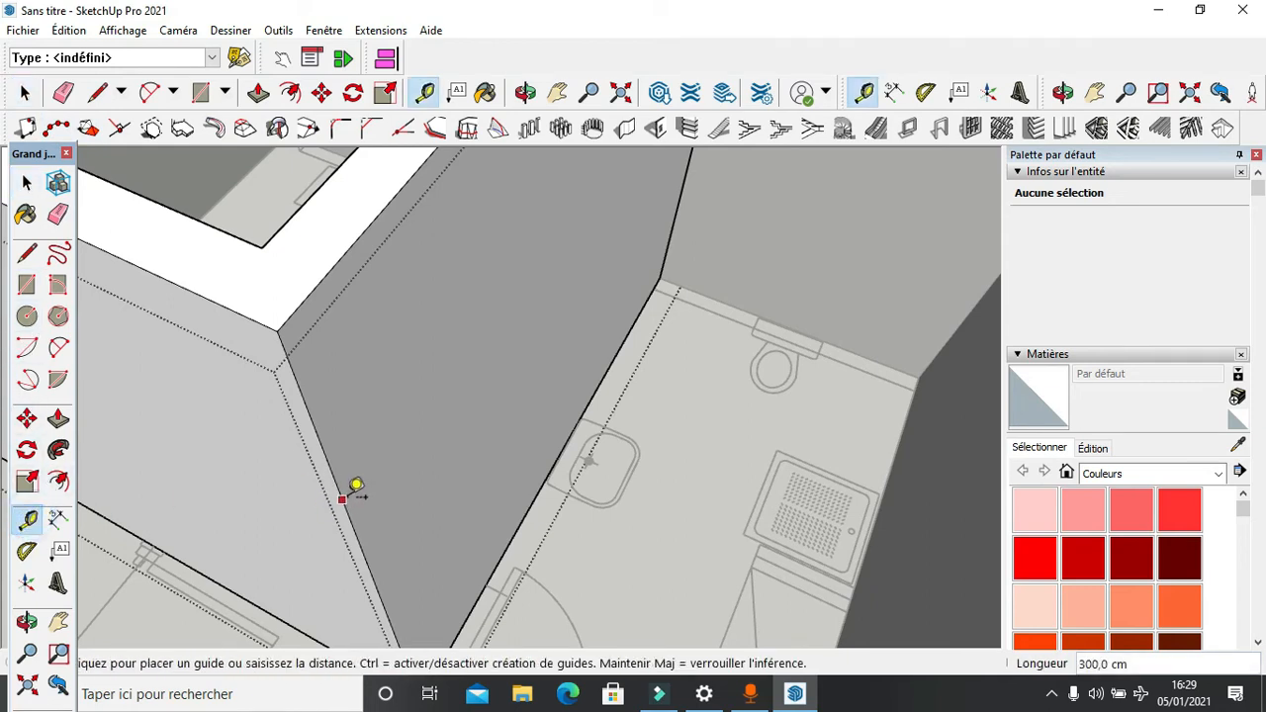
click(406, 408)
double_click(323, 451)
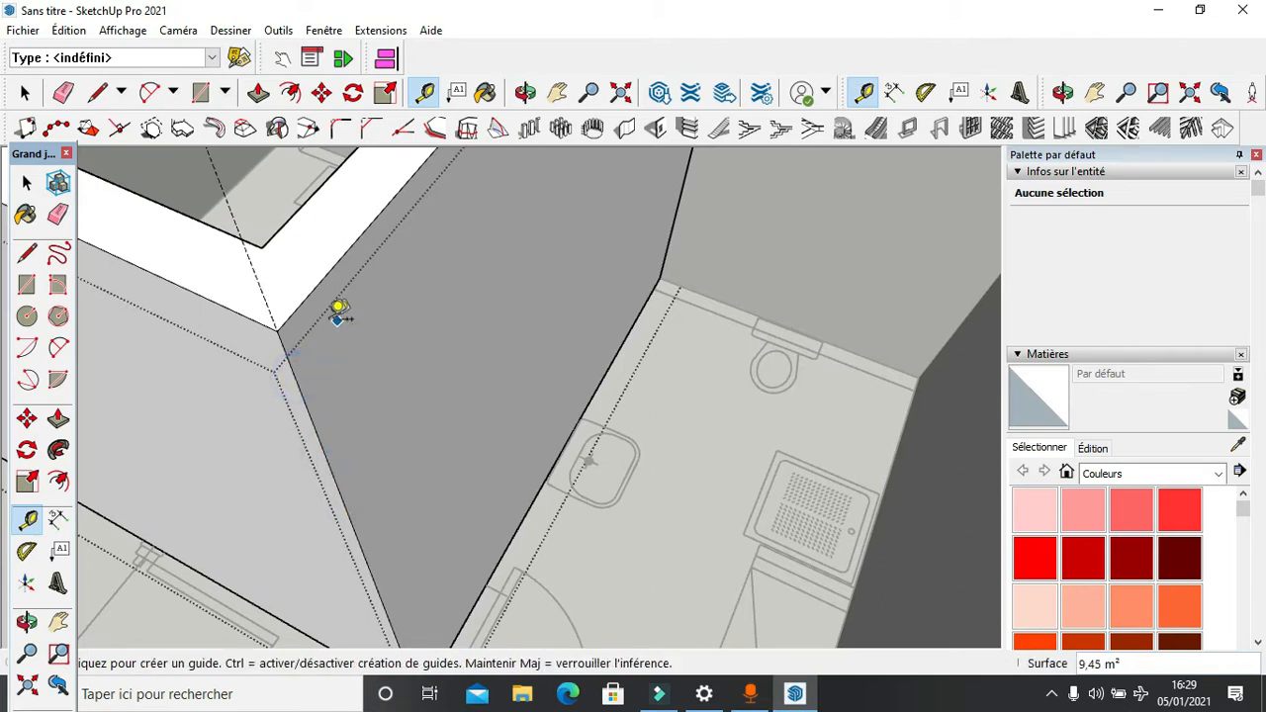
click(356, 532)
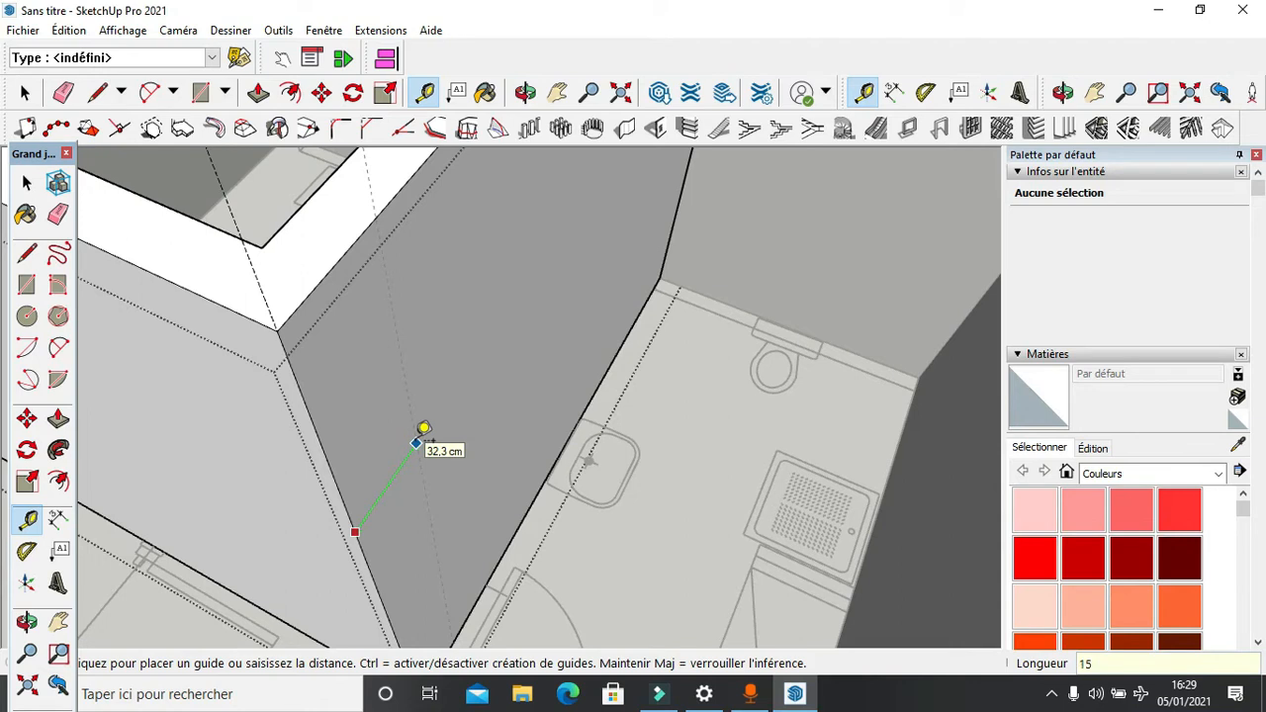
key(Return)
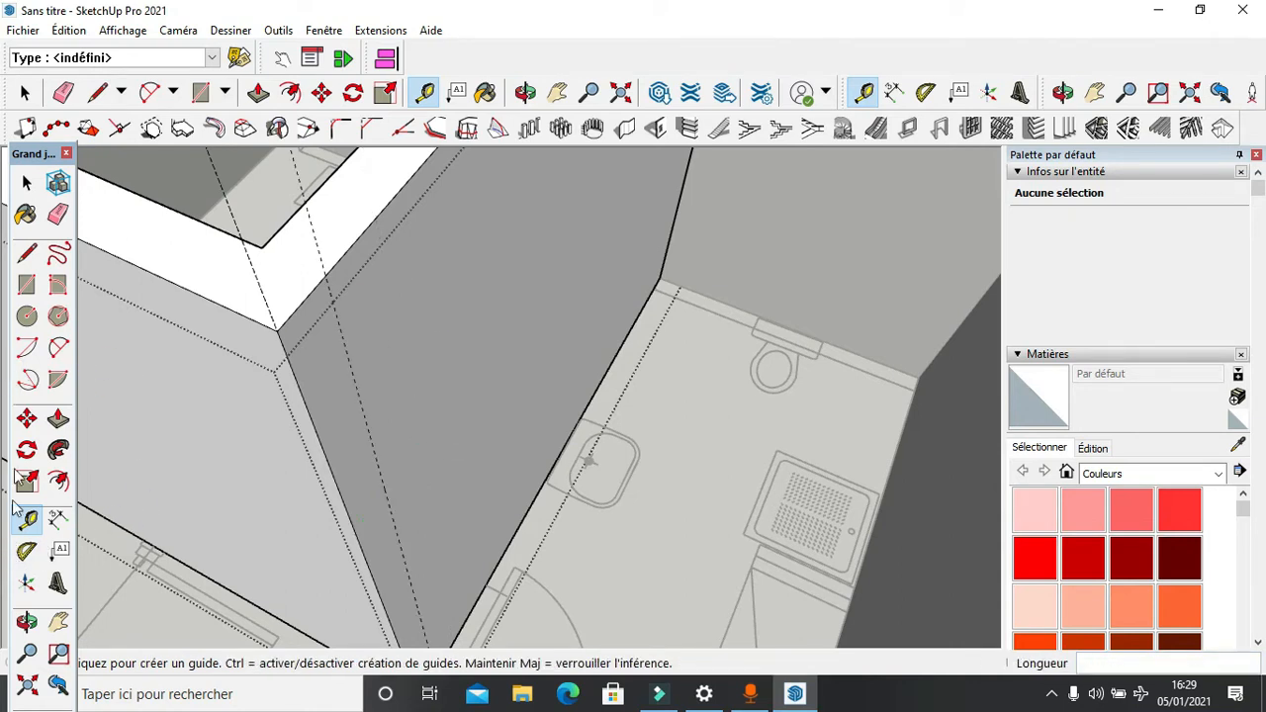
Step: Draw a 300 by 15 cm rectangle on that partition face, from the corner's base to the offset guide's top
click(27, 284)
scroll(235, 273, down, 1)
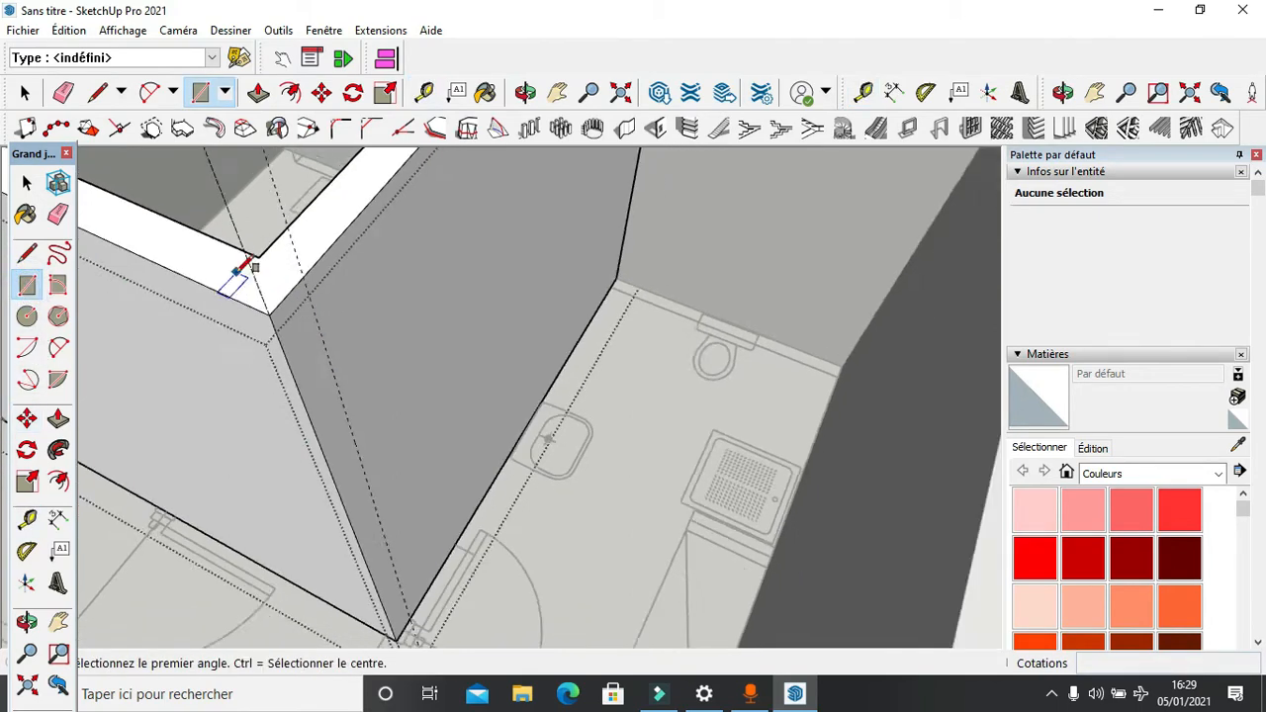
scroll(347, 587, down, 1)
scroll(366, 603, up, 3)
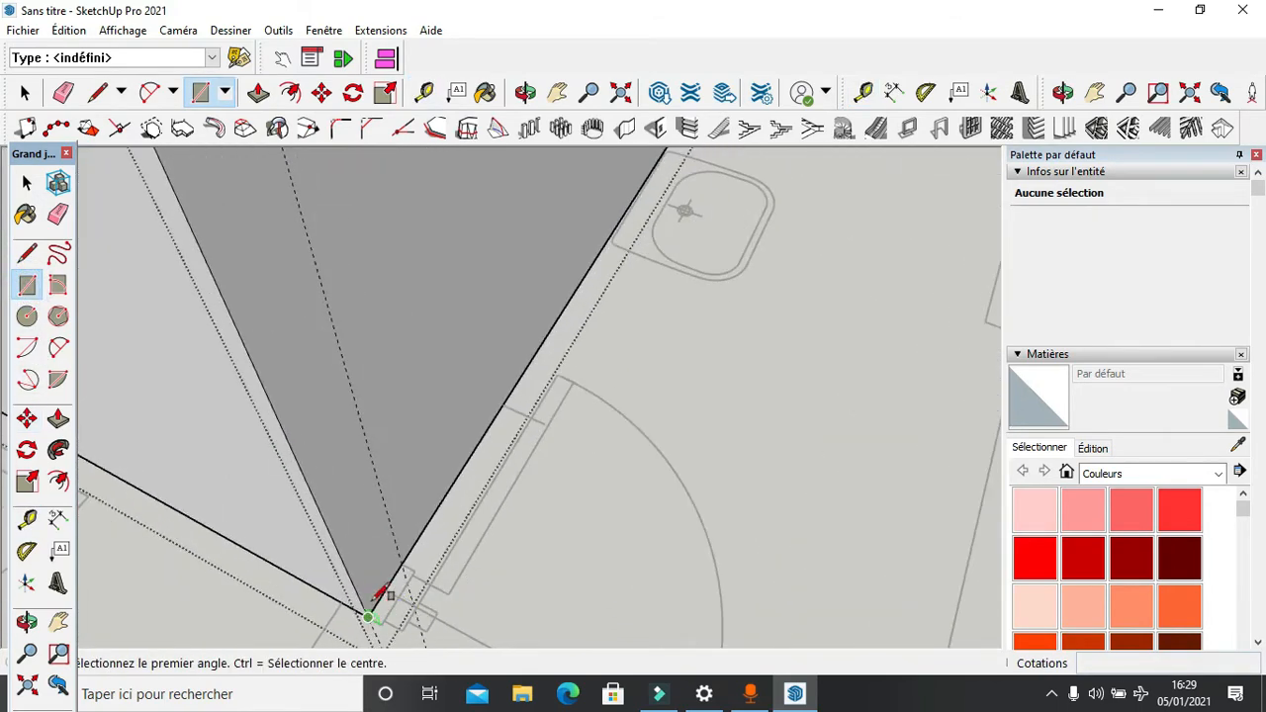
scroll(374, 607, up, 1)
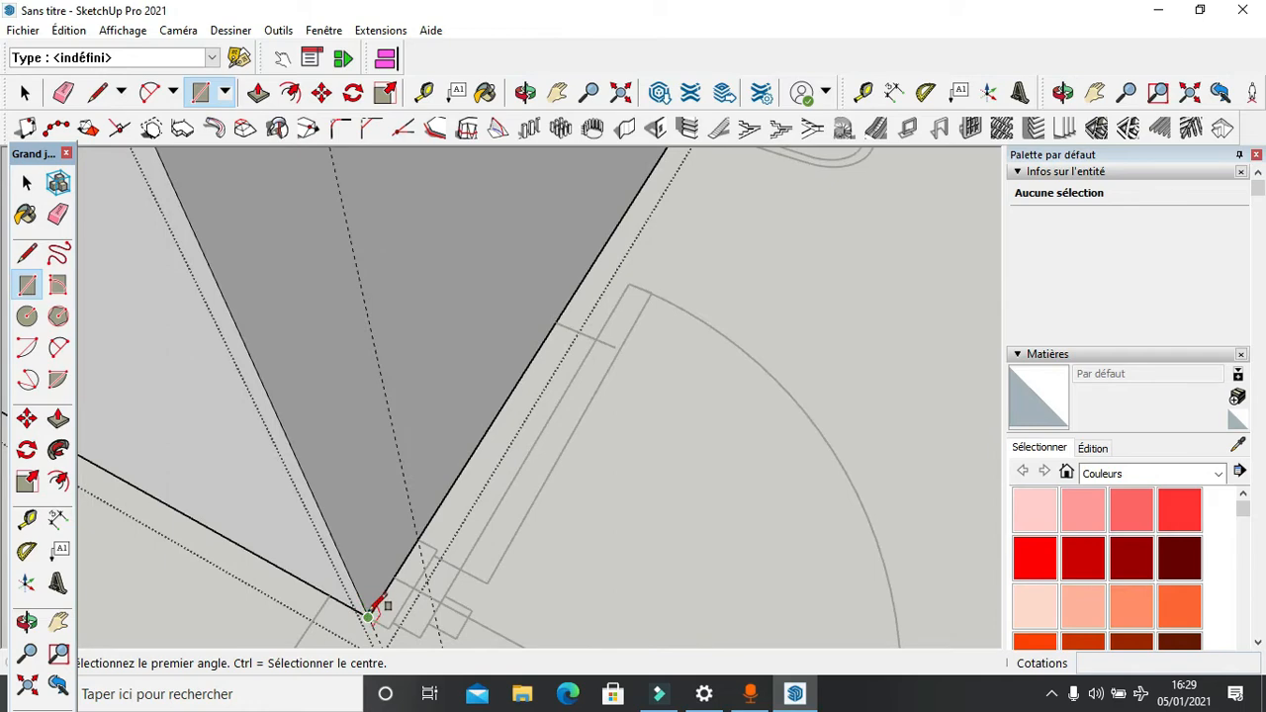
click(368, 614)
scroll(371, 594, down, 3)
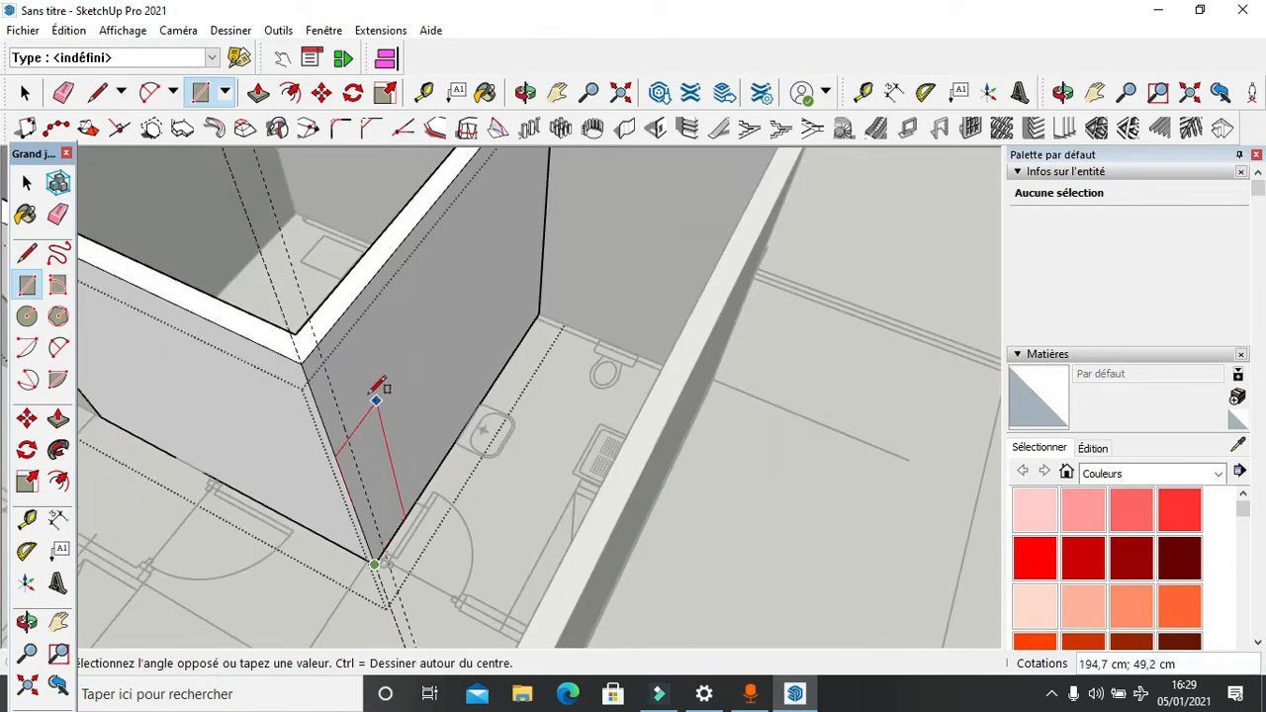
scroll(340, 354, up, 2)
click(295, 331)
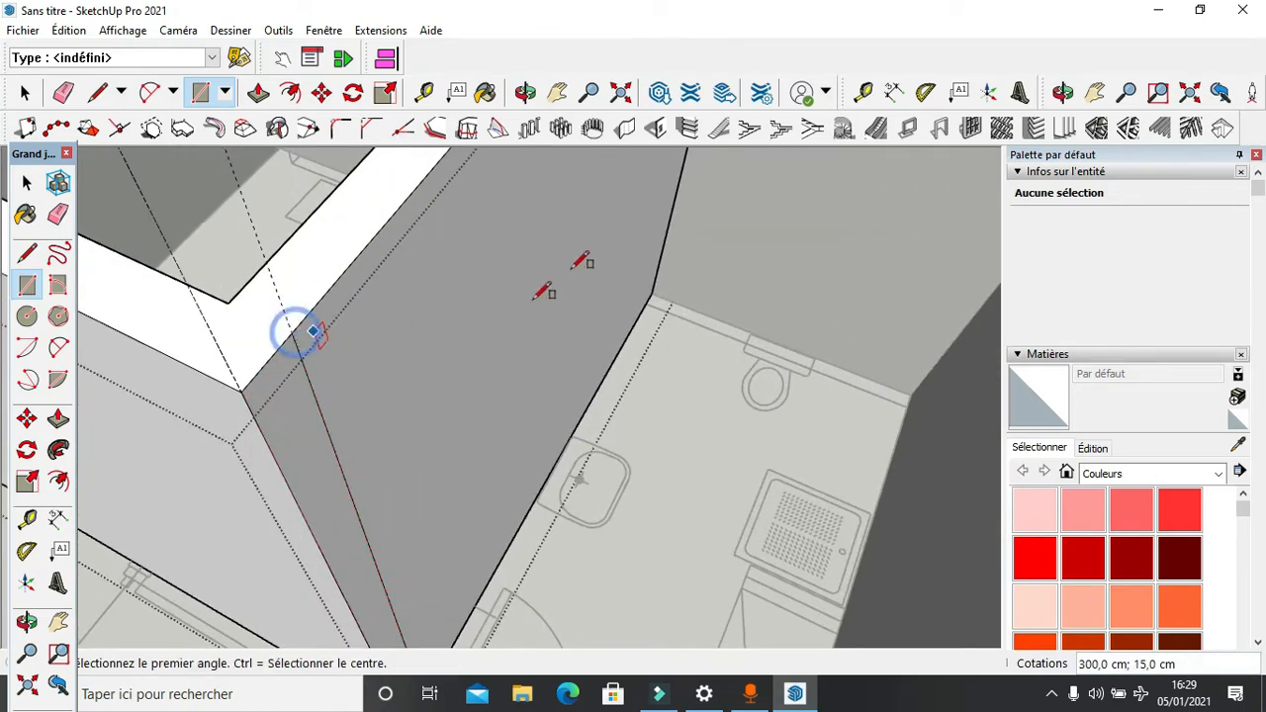
Step: Push/Pull the 15 cm strip out 175 cm to the exterior wall, closing off the end bathroom, and leave the partition's group
click(59, 419)
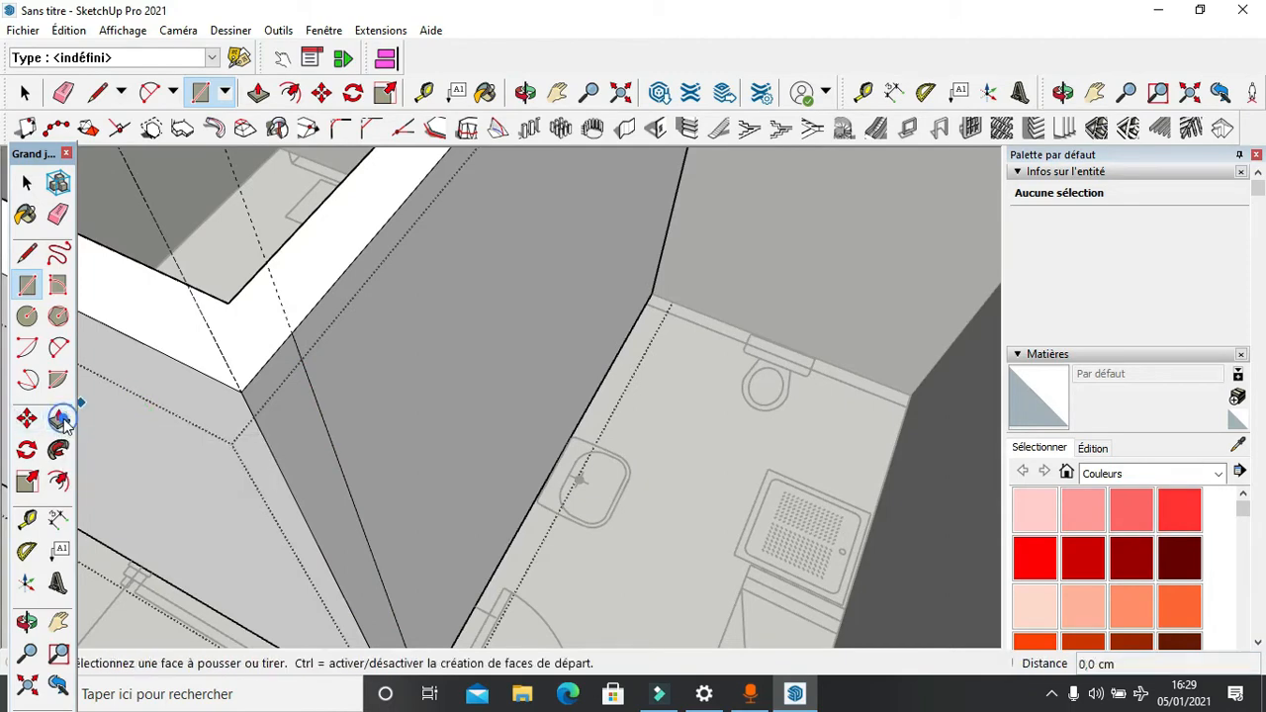
click(304, 428)
scroll(353, 431, down, 3)
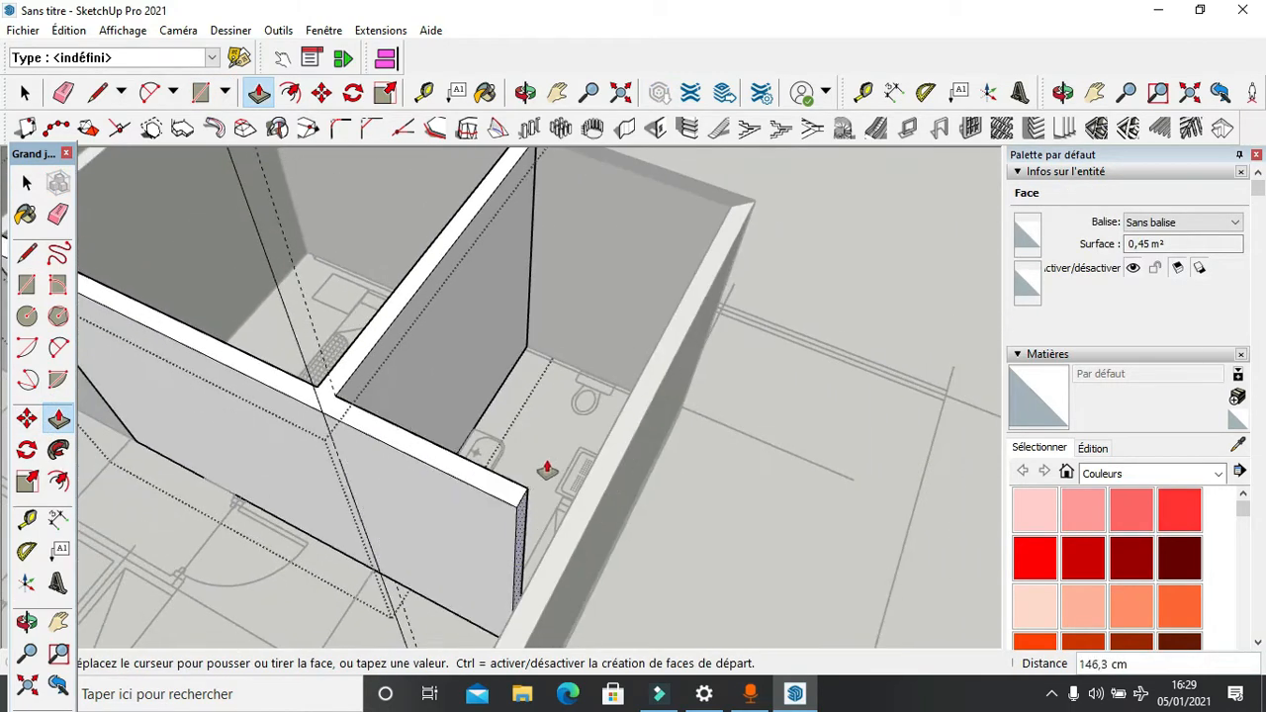
middle_drag(547, 471, 17, 262)
click(734, 433)
scroll(712, 354, down, 5)
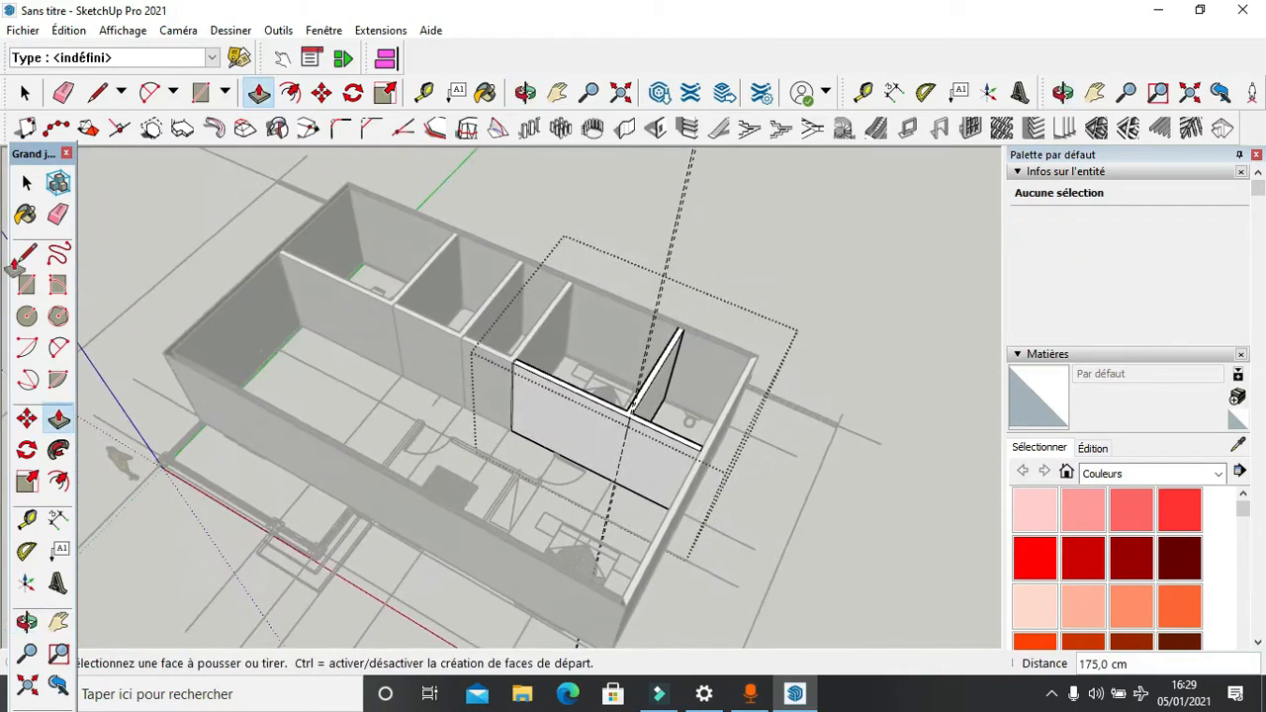
click(25, 93)
click(127, 201)
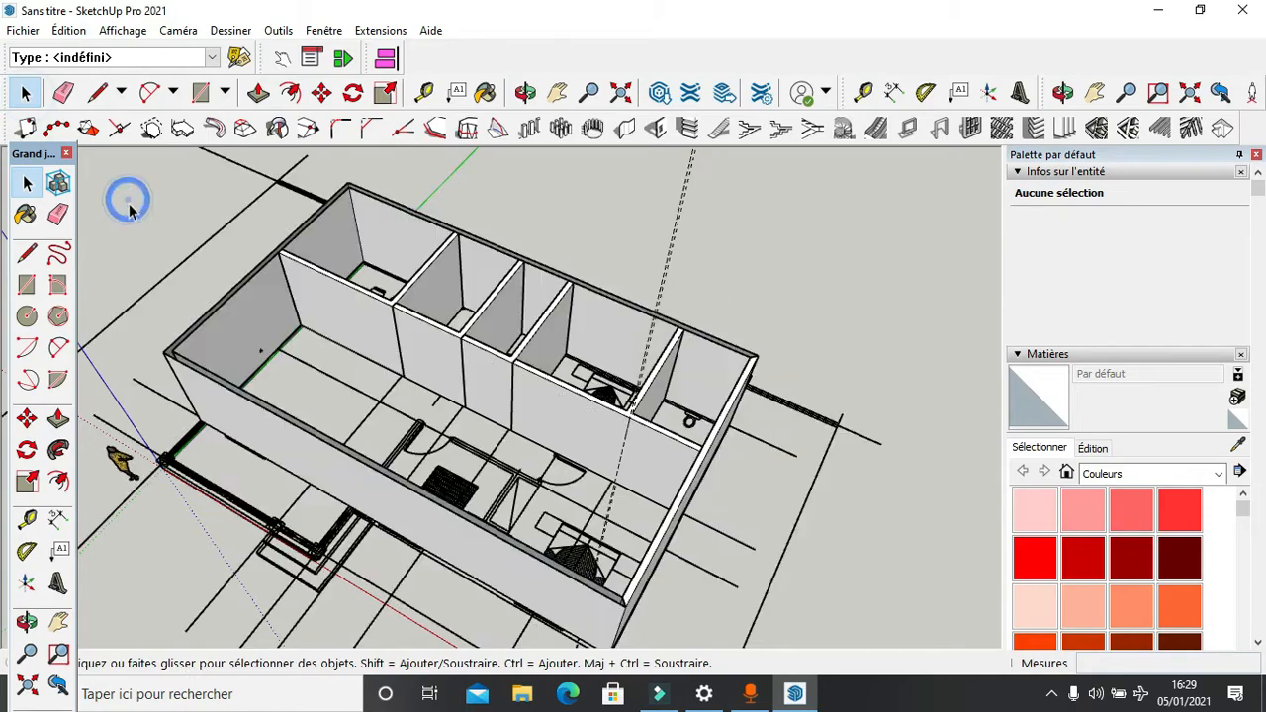
Step: Examine the finished row of partitions and the unbuilt bedroom side of the floor plan from several angles
scroll(372, 351, down, 3)
middle_drag(382, 362, 436, 448)
scroll(436, 448, up, 6)
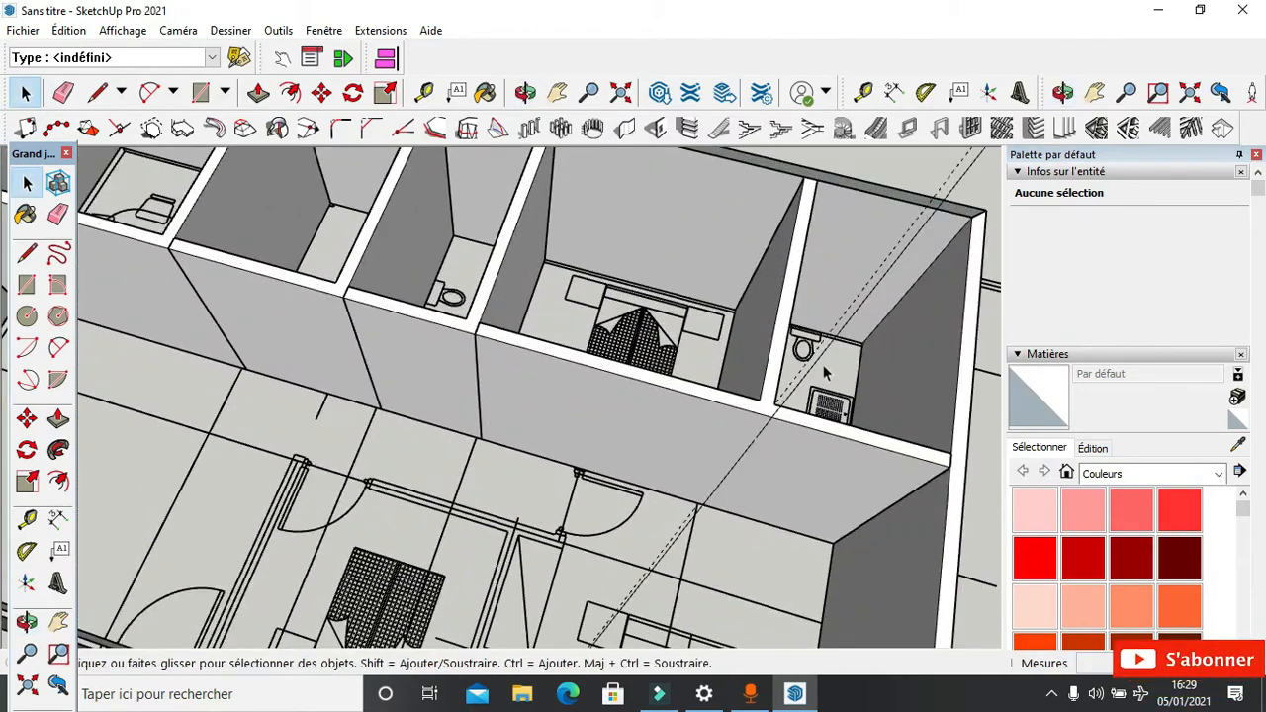
scroll(954, 273, down, 3)
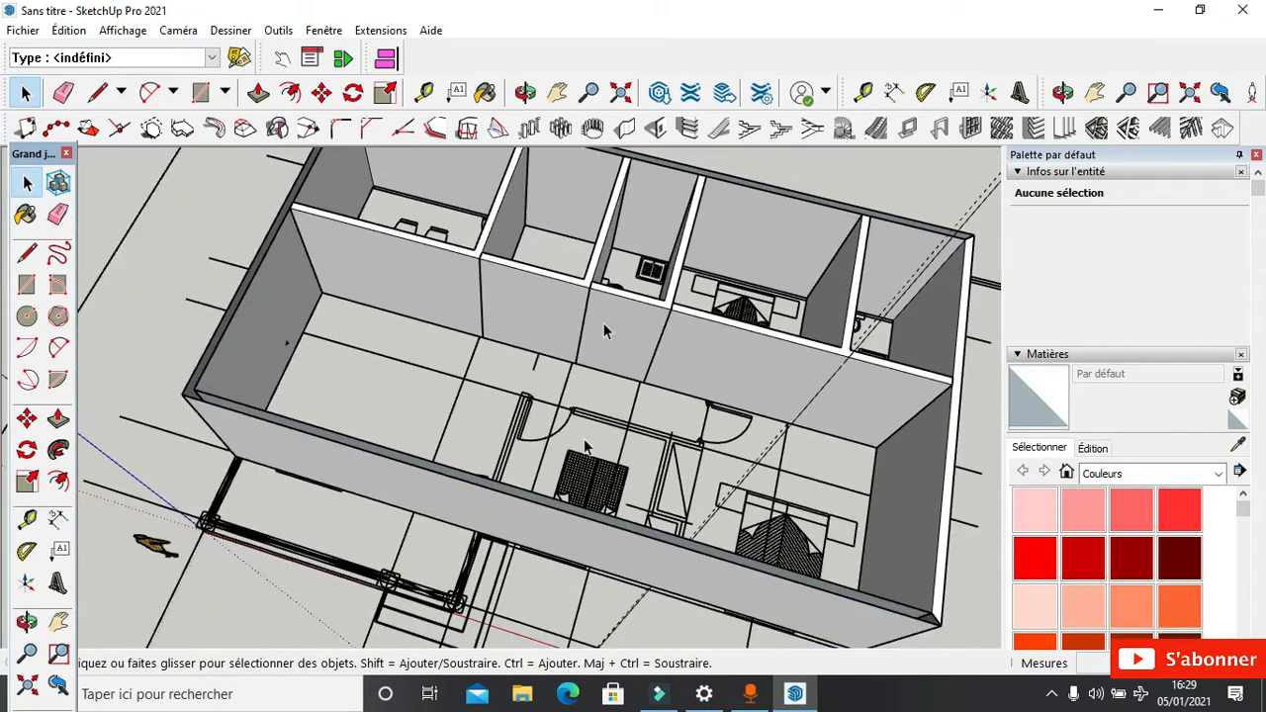
scroll(562, 480, down, 2)
middle_drag(550, 480, 994, 465)
scroll(451, 325, up, 3)
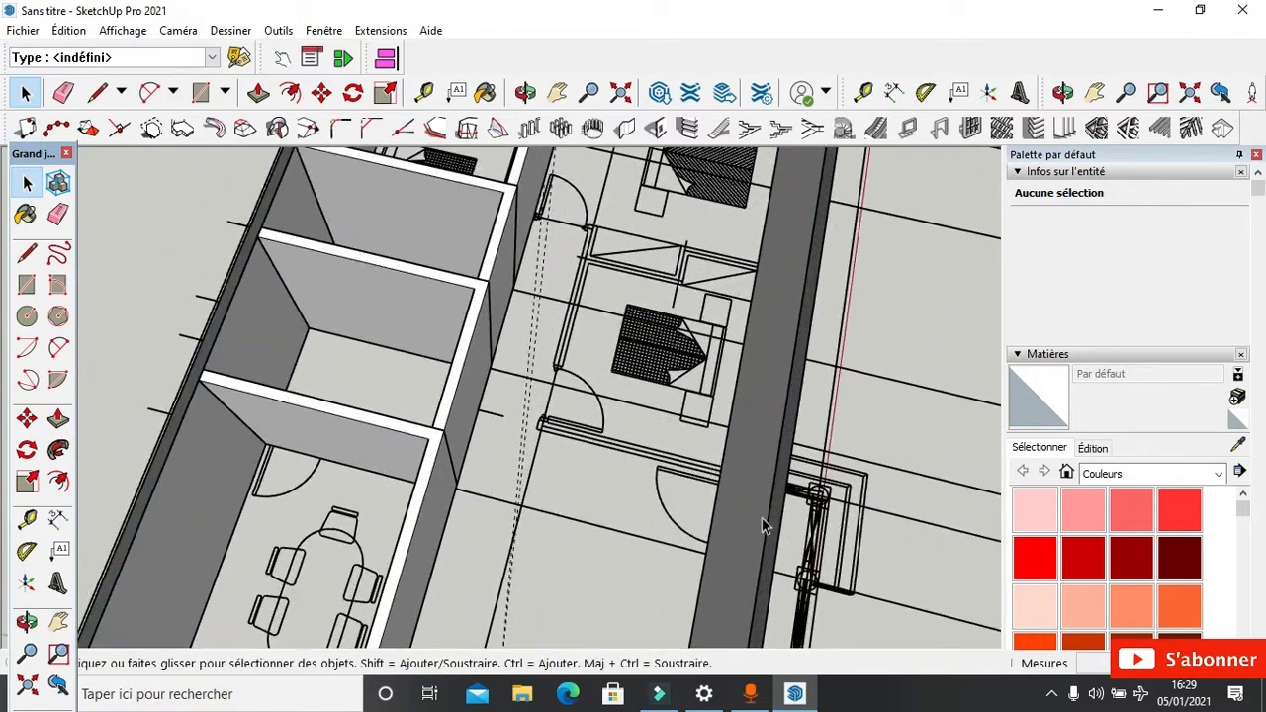
scroll(700, 457, up, 2)
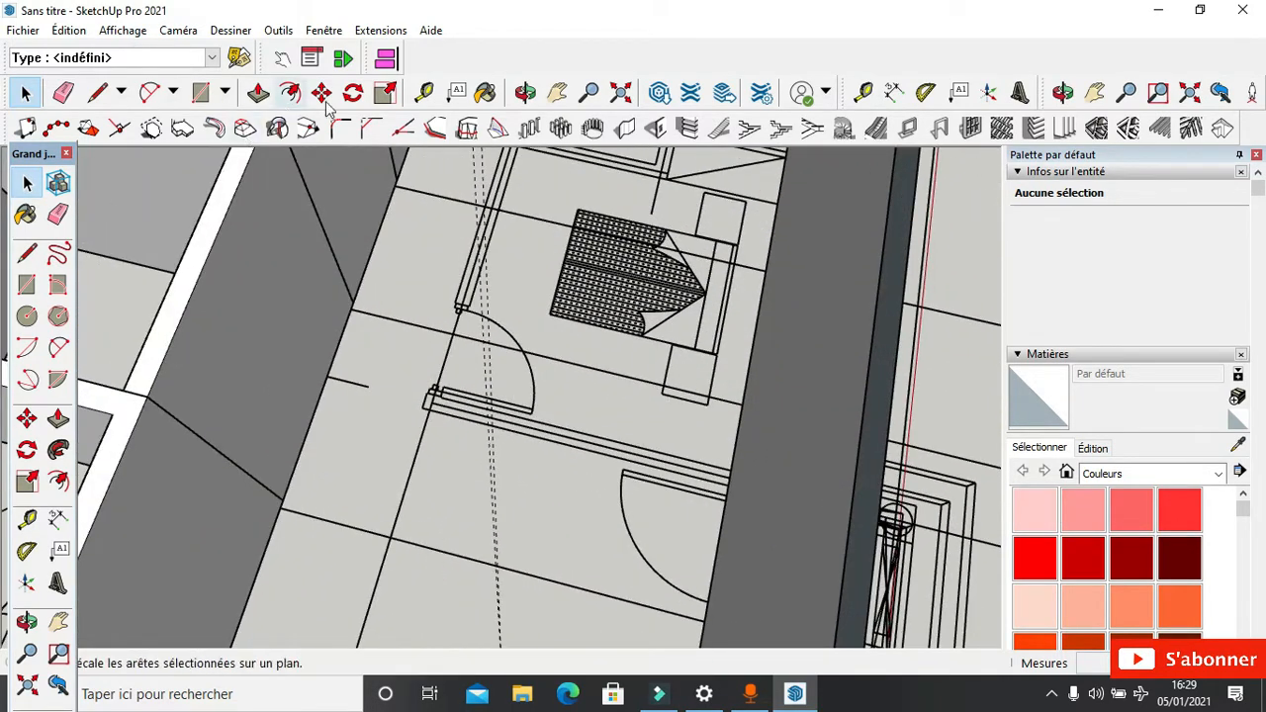
scroll(505, 445, down, 4)
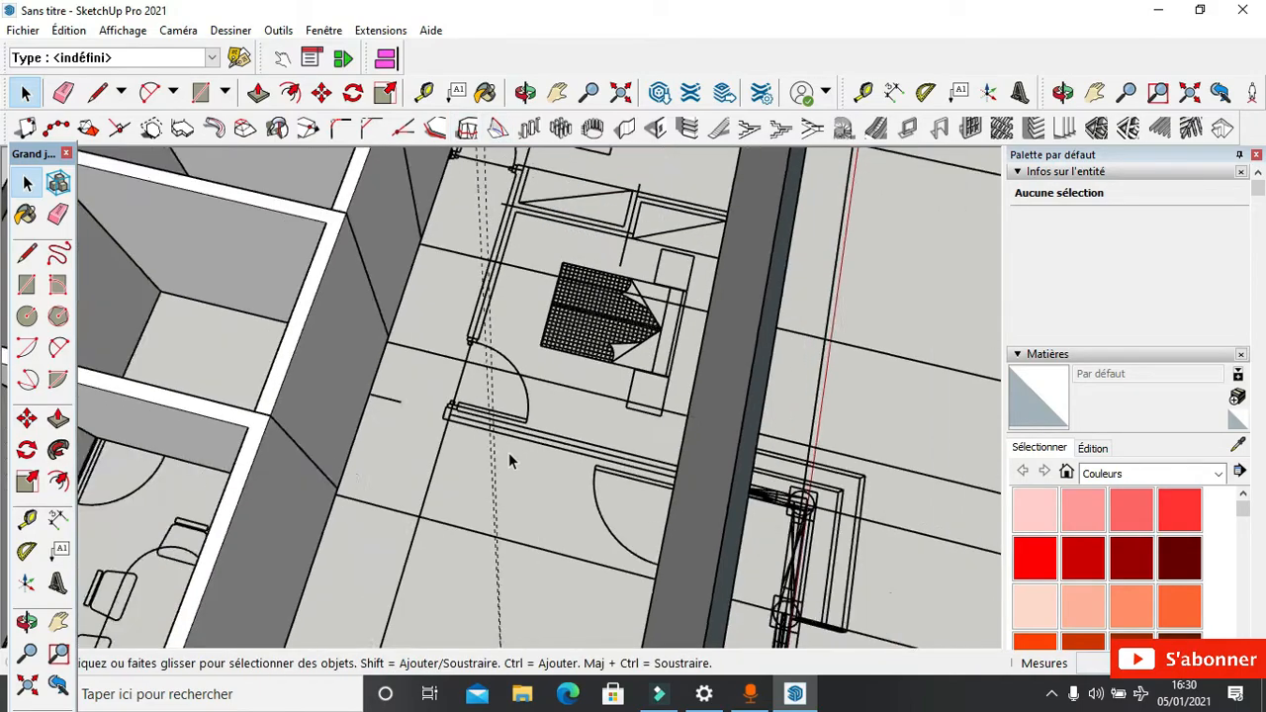
middle_drag(480, 438, 741, 343)
scroll(727, 316, up, 2)
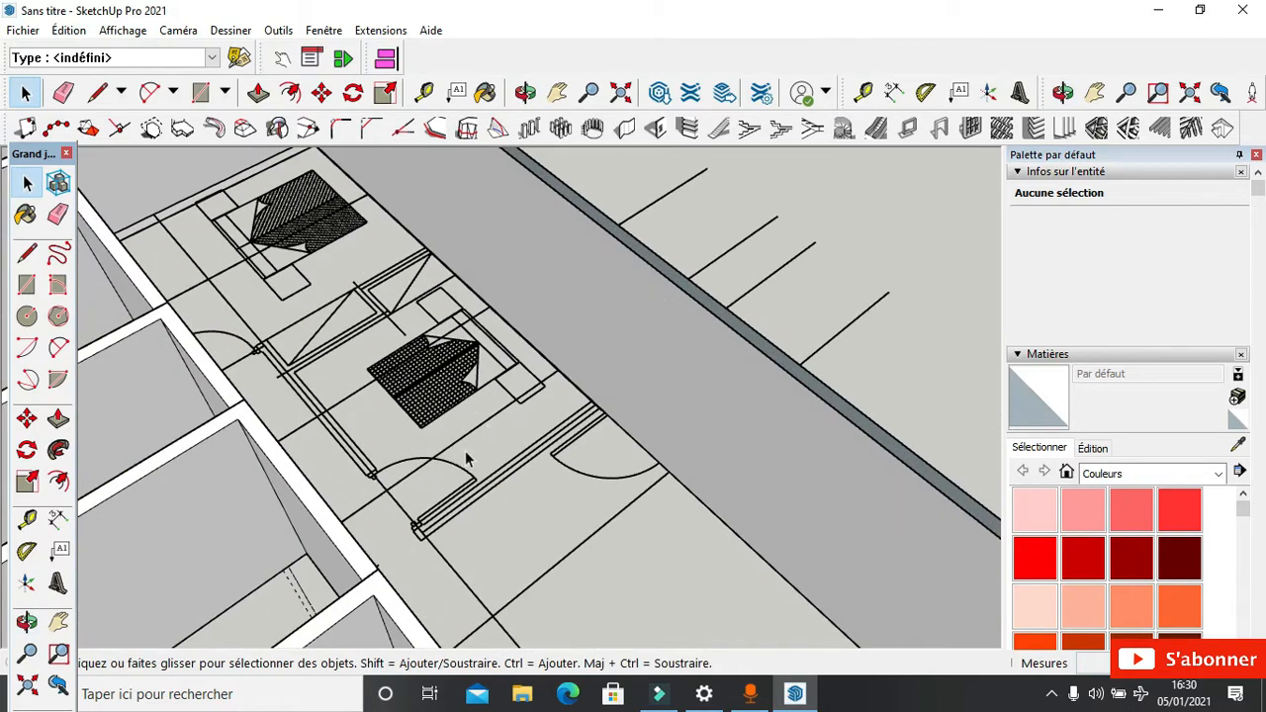
Step: Open the exterior wall's group for editing and place a vertical guide 500 cm from its inner corner at the first bedroom's partition line
double_click(633, 335)
scroll(412, 227, down, 1)
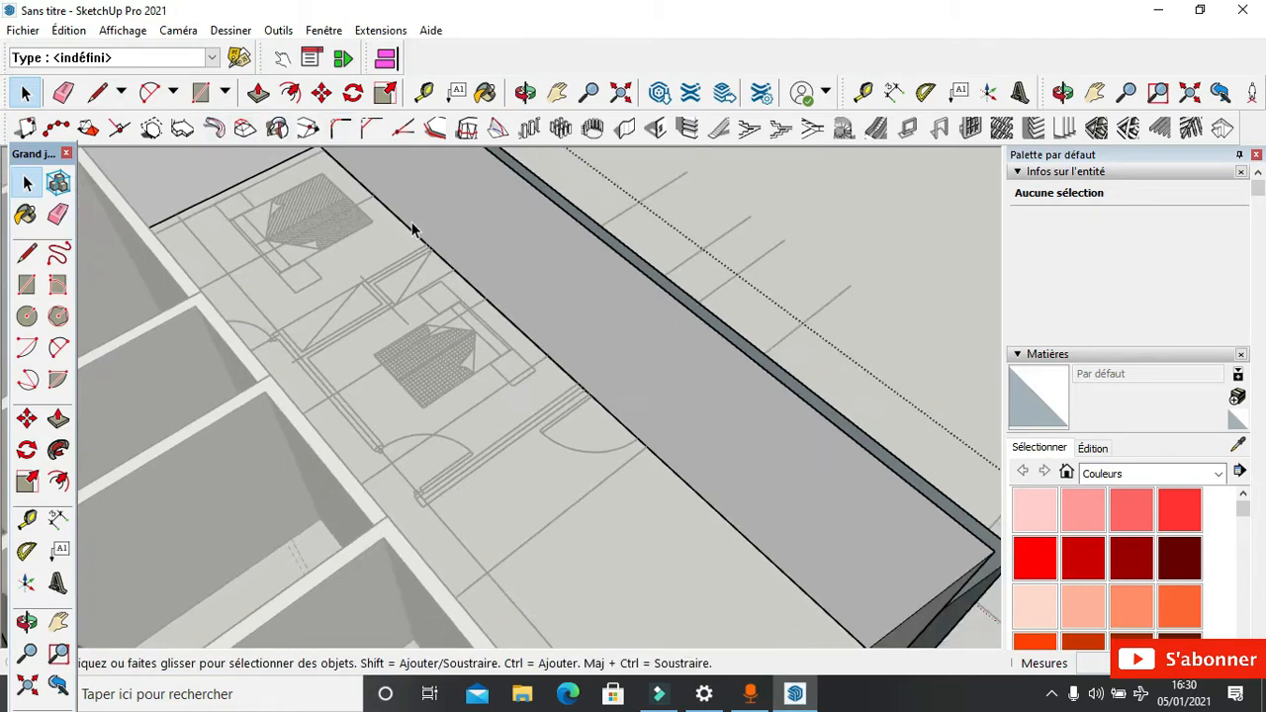
click(26, 518)
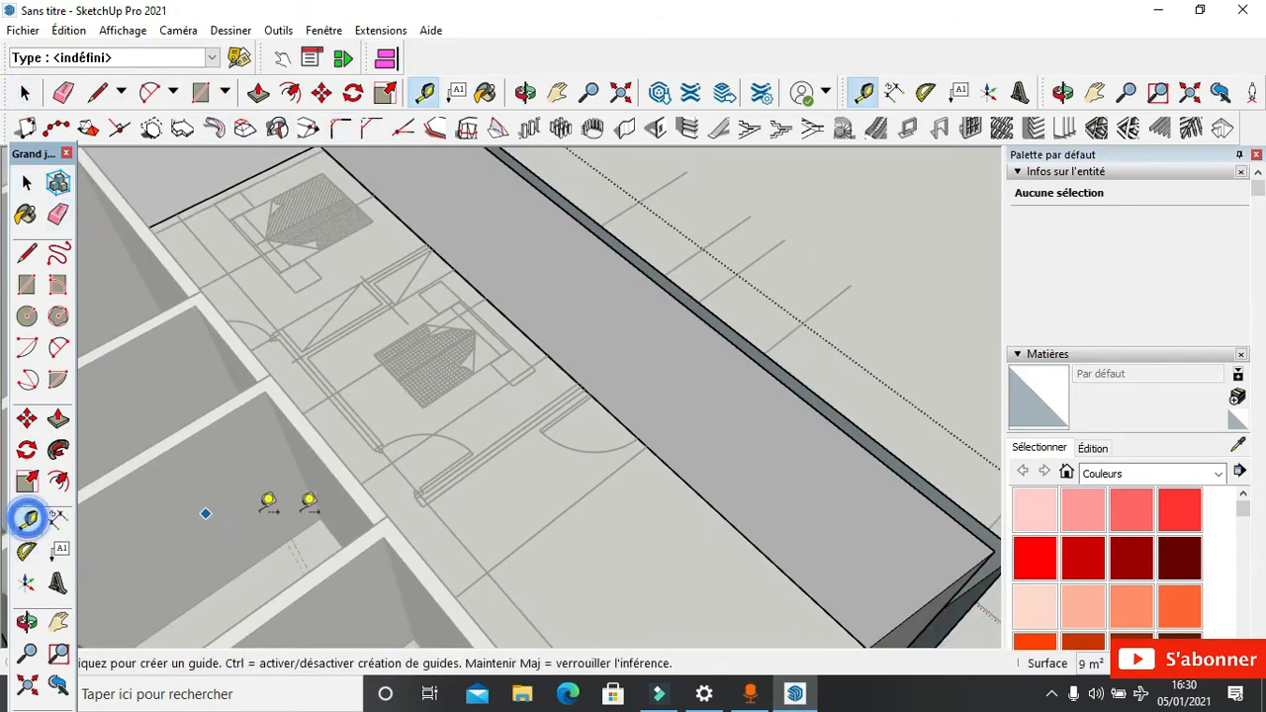
middle_drag(283, 506, 611, 193)
scroll(611, 193, up, 3)
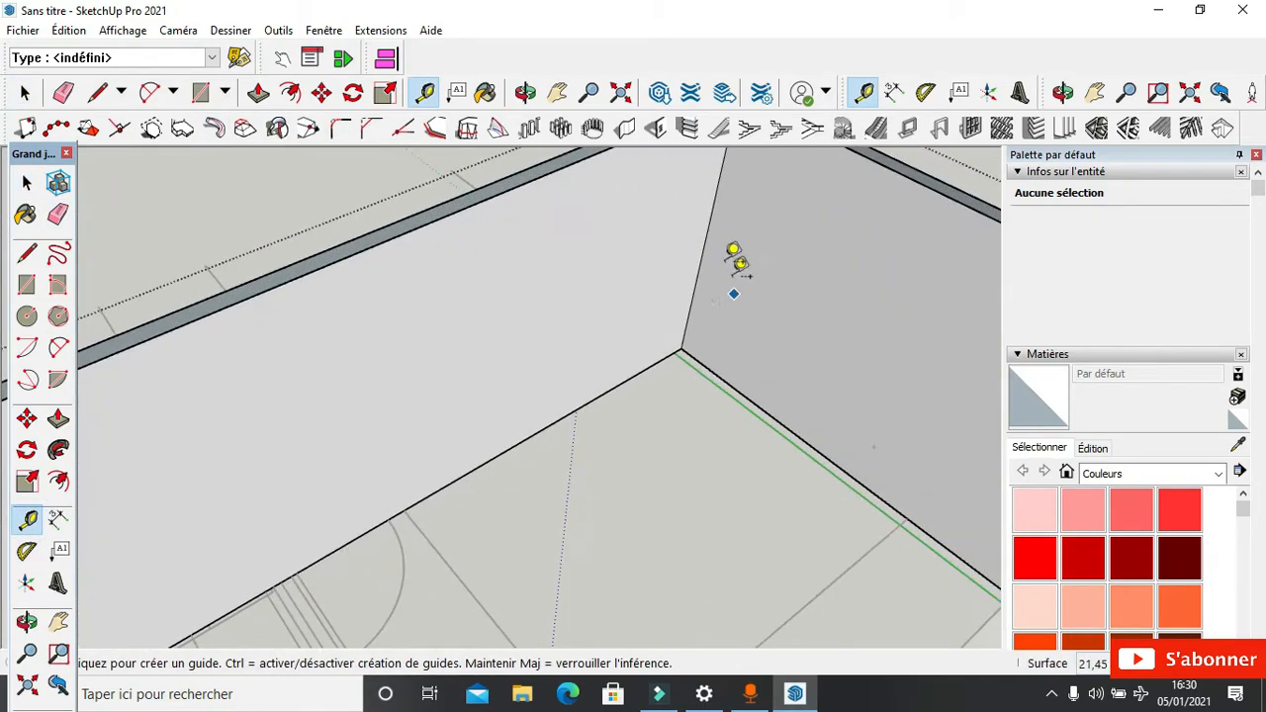
click(710, 216)
scroll(639, 260, down, 4)
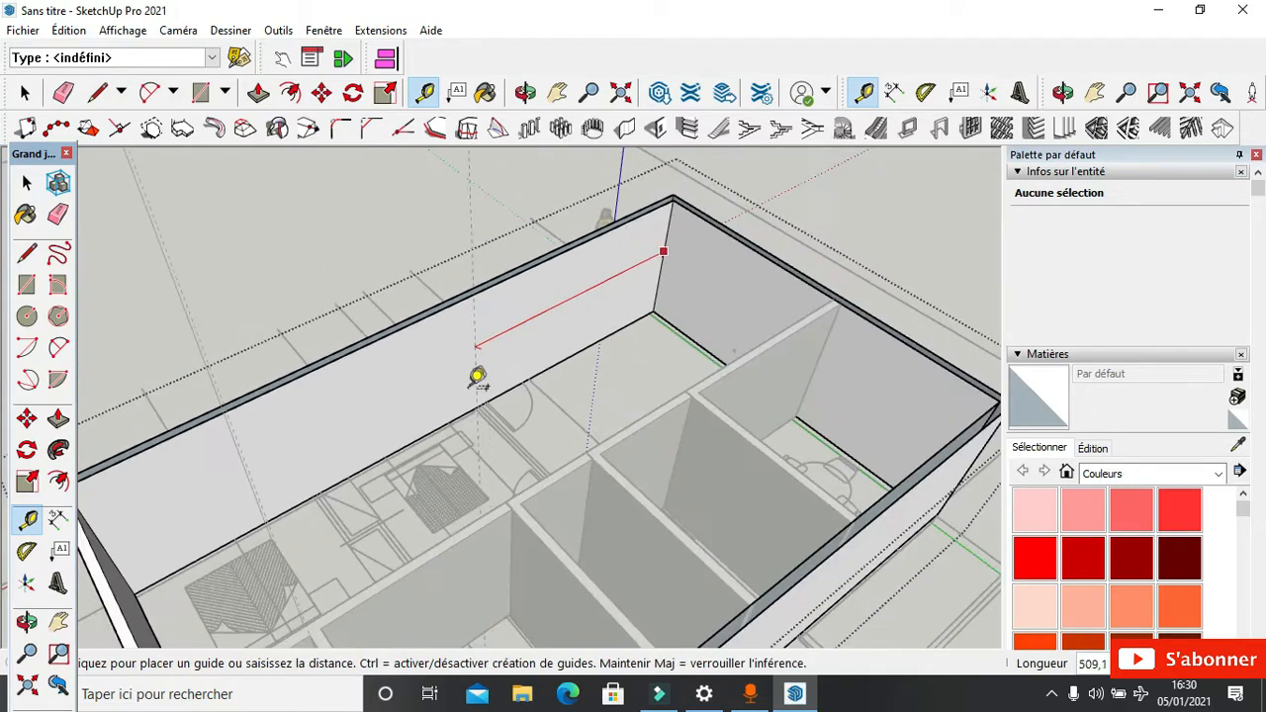
scroll(479, 386, up, 2)
scroll(479, 386, up, 5)
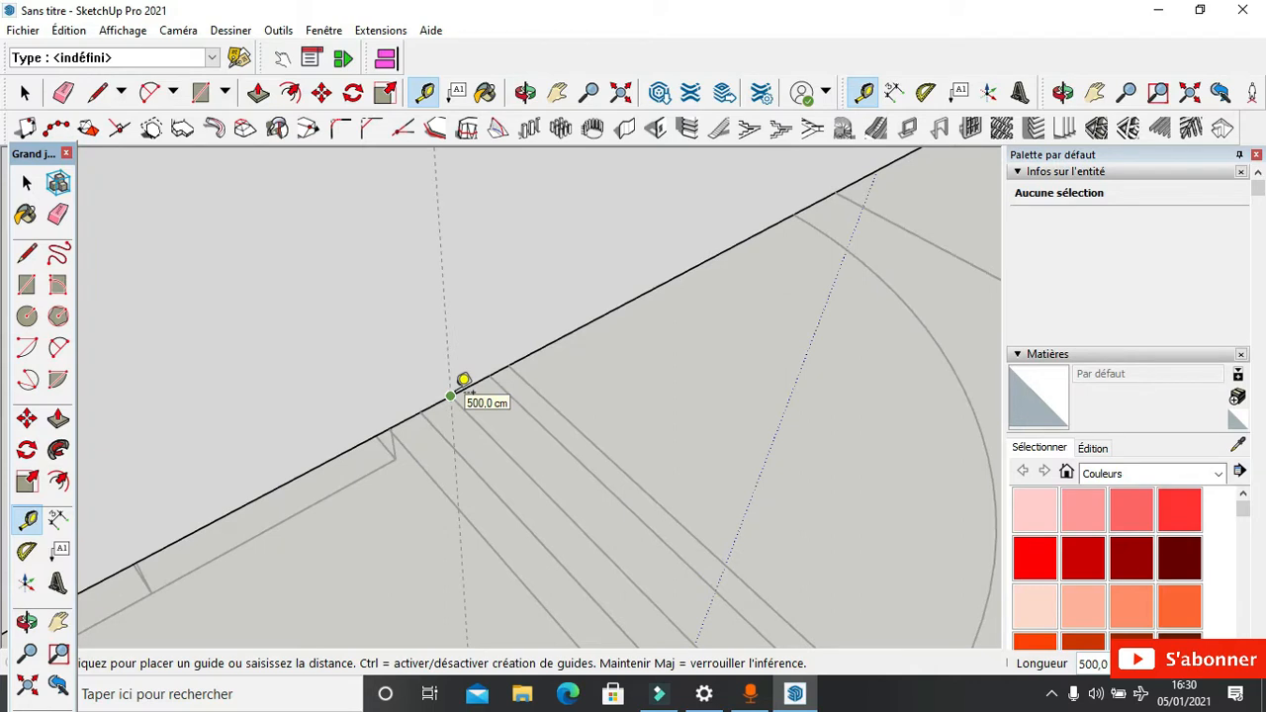
click(451, 394)
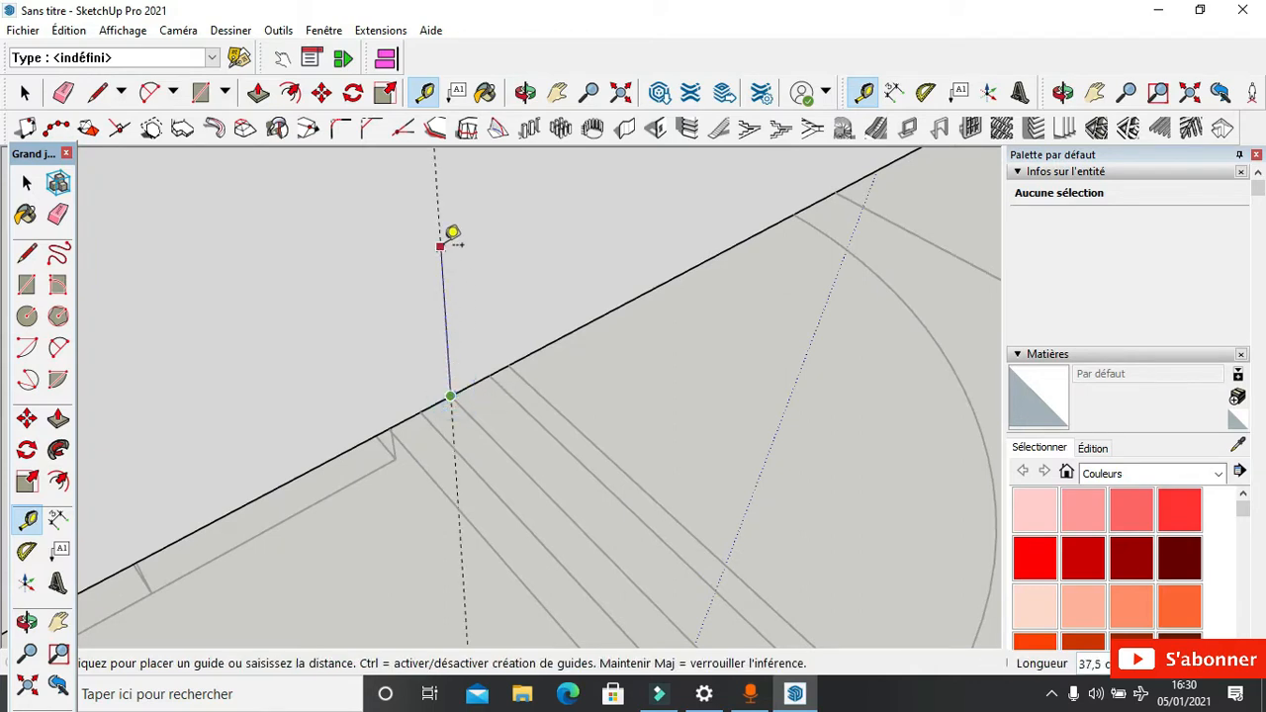
right_click(580, 425)
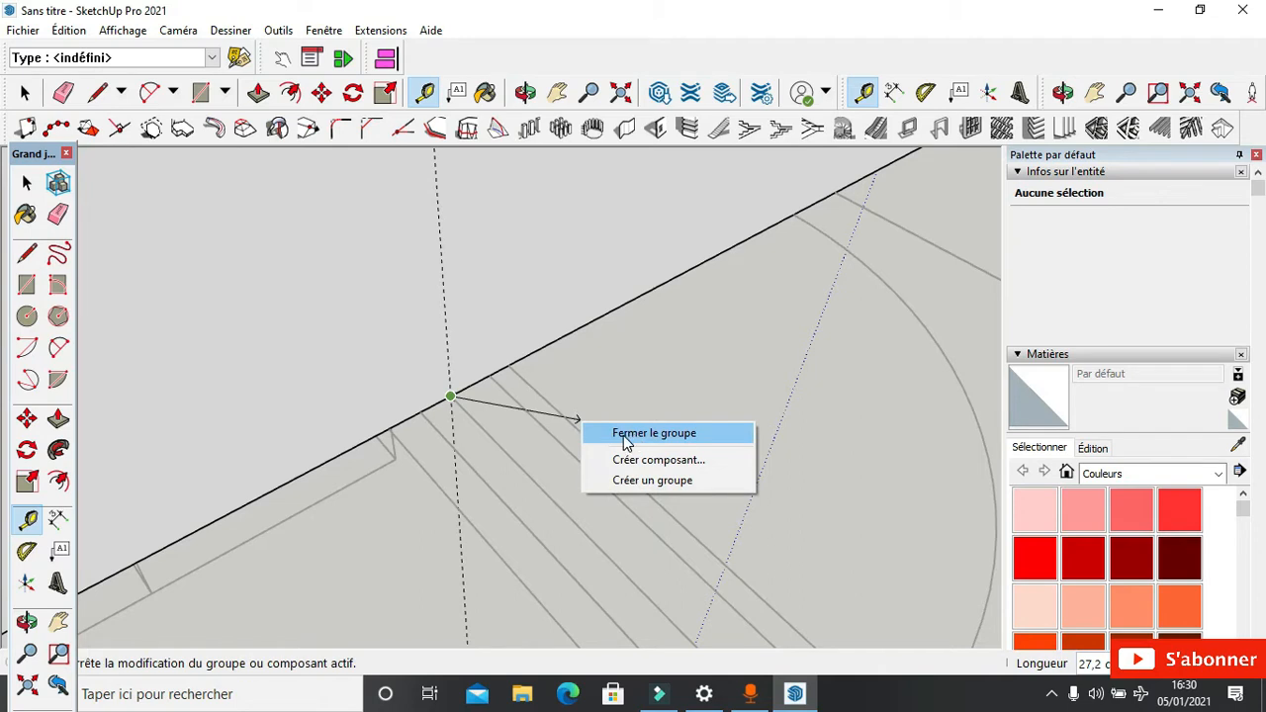
click(626, 437)
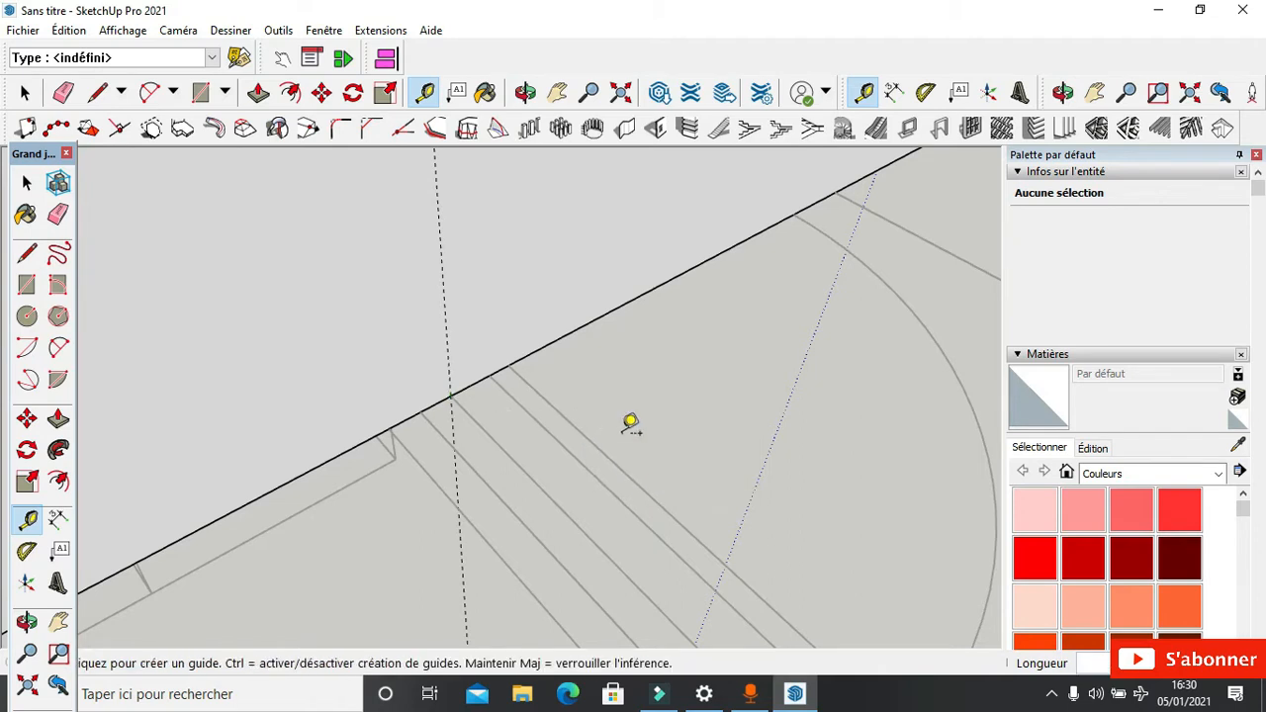
Step: Place a second vertical guide parallel to the 500 cm one, at the plan line on the bedroom side of the partition
click(438, 188)
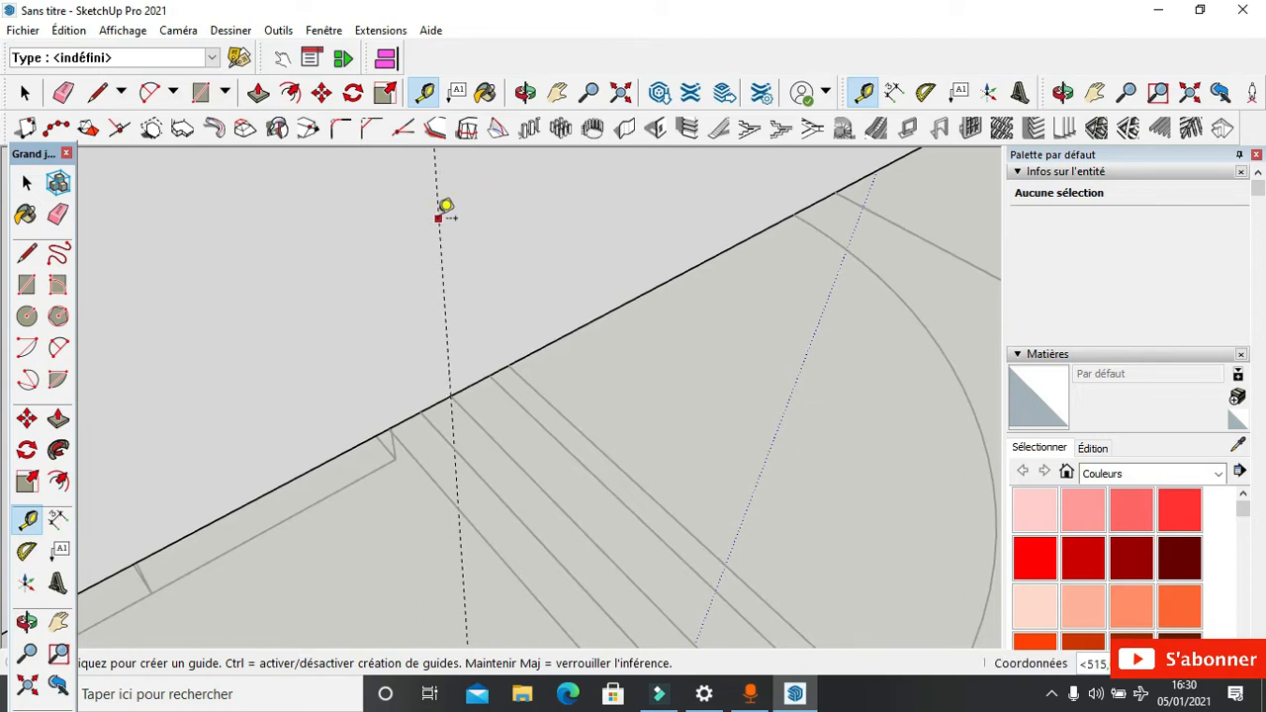
click(438, 217)
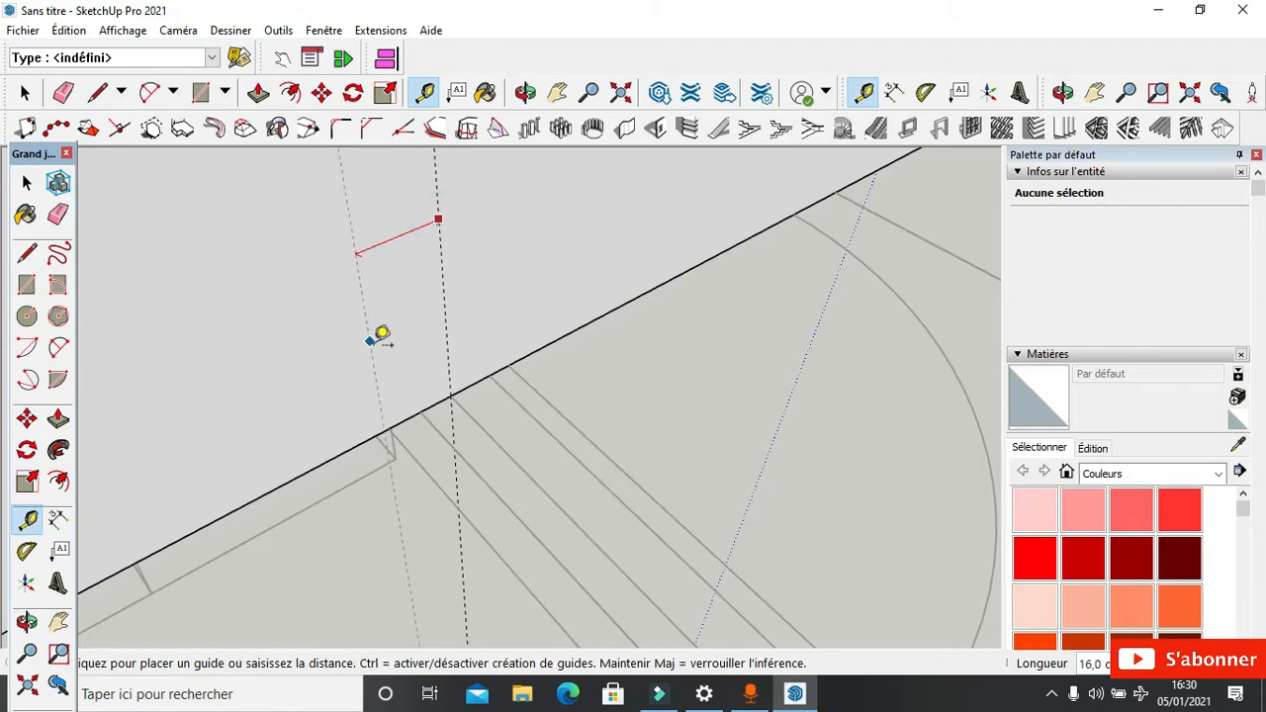
click(403, 420)
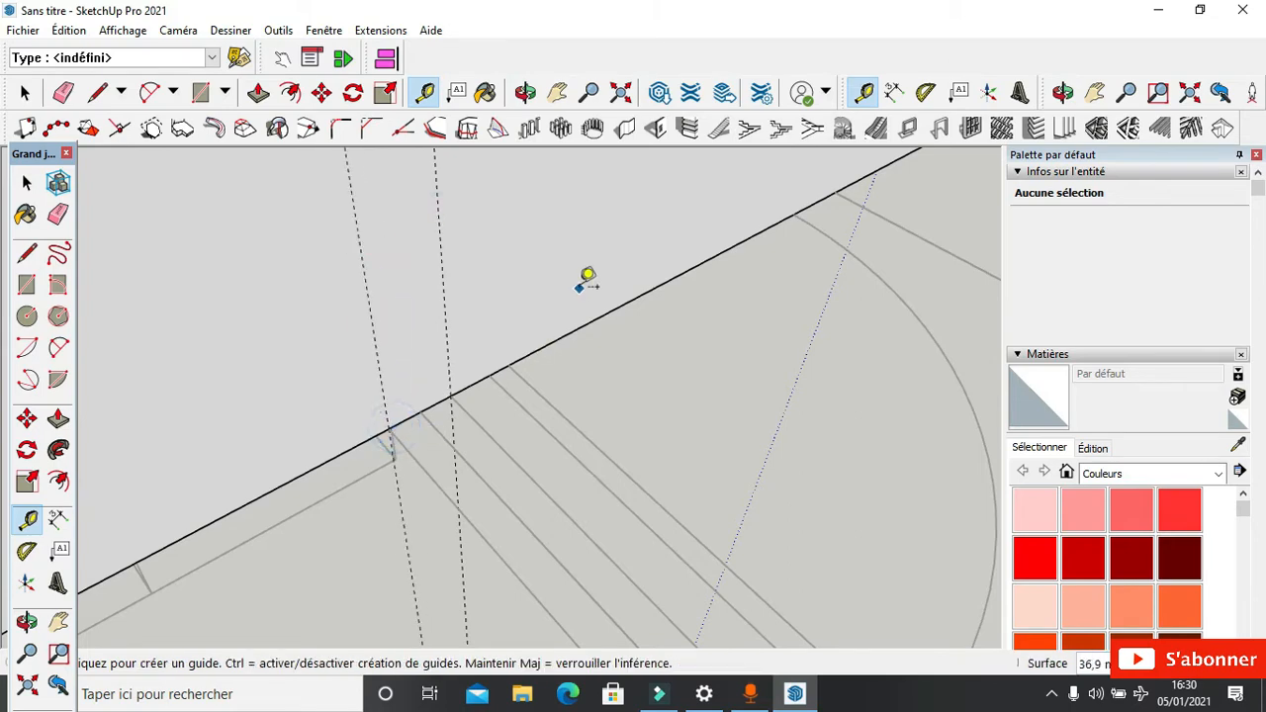
Step: Place a vertical guide on the exterior wall 360 cm from the second guide, where the wardrobe partition's line meets the wall
scroll(588, 280, down, 5)
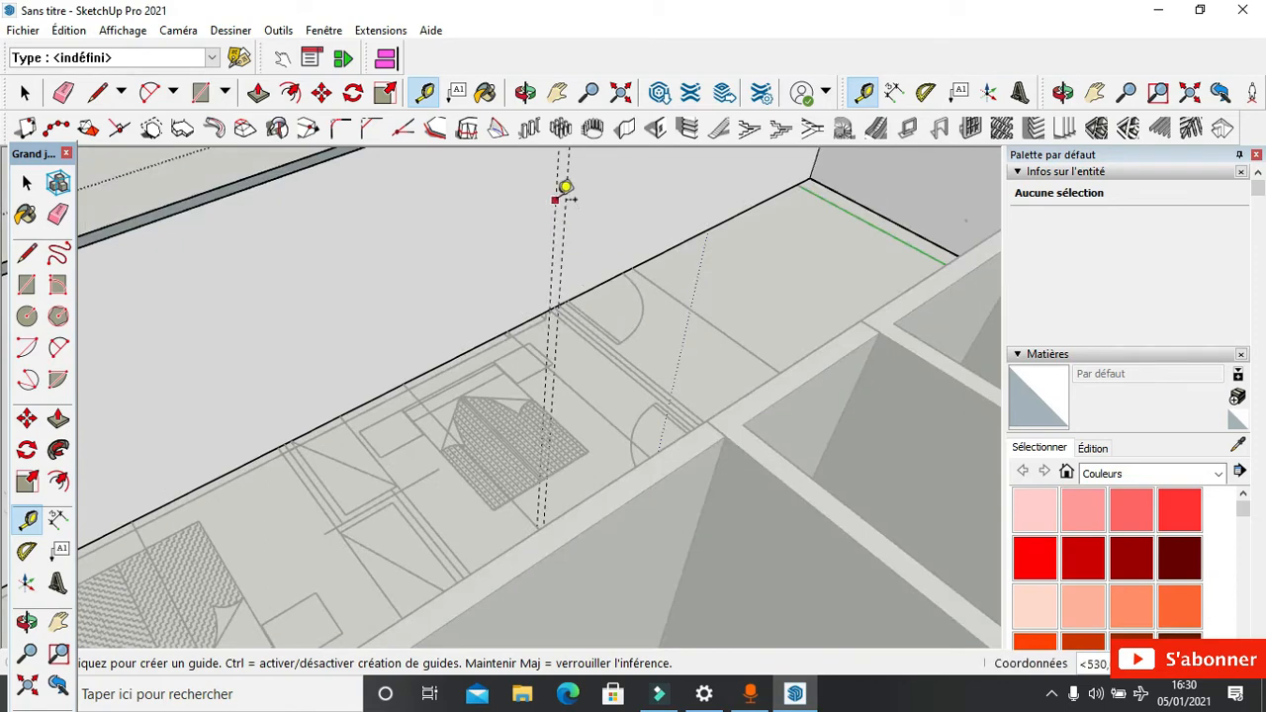
click(555, 200)
scroll(303, 360, up, 3)
scroll(317, 378, down, 3)
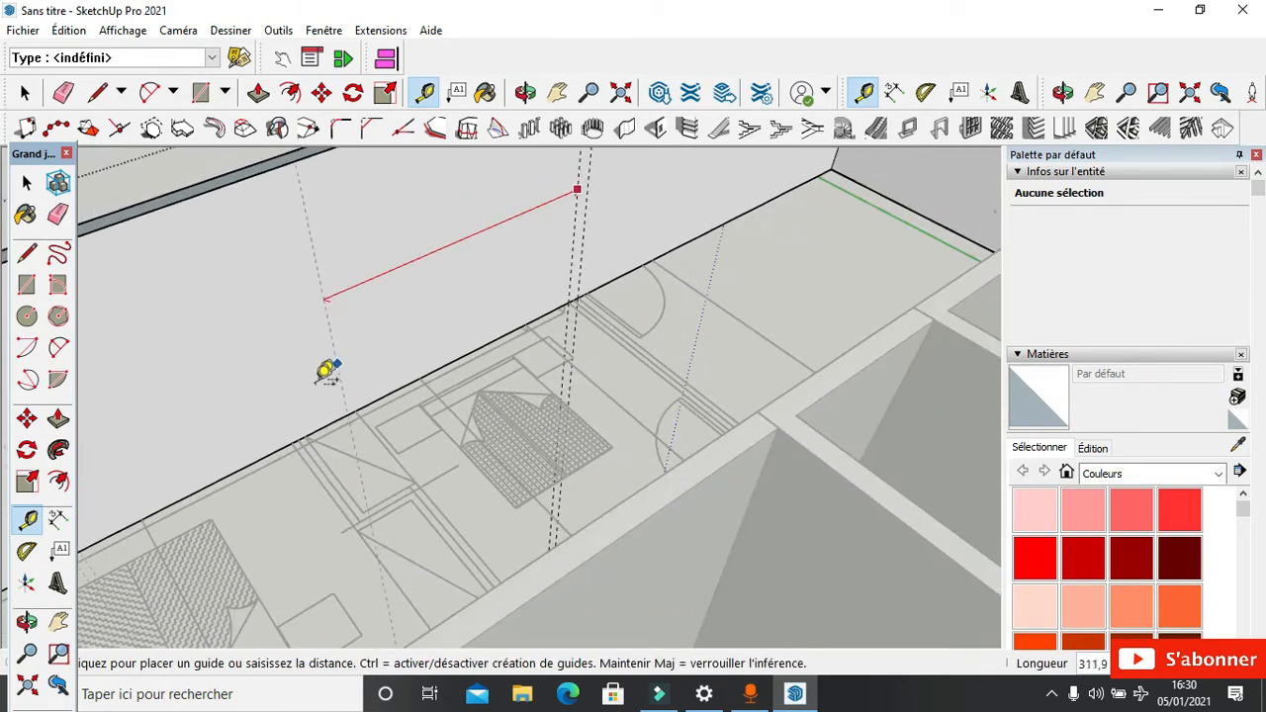
scroll(311, 449, up, 2)
scroll(315, 435, up, 2)
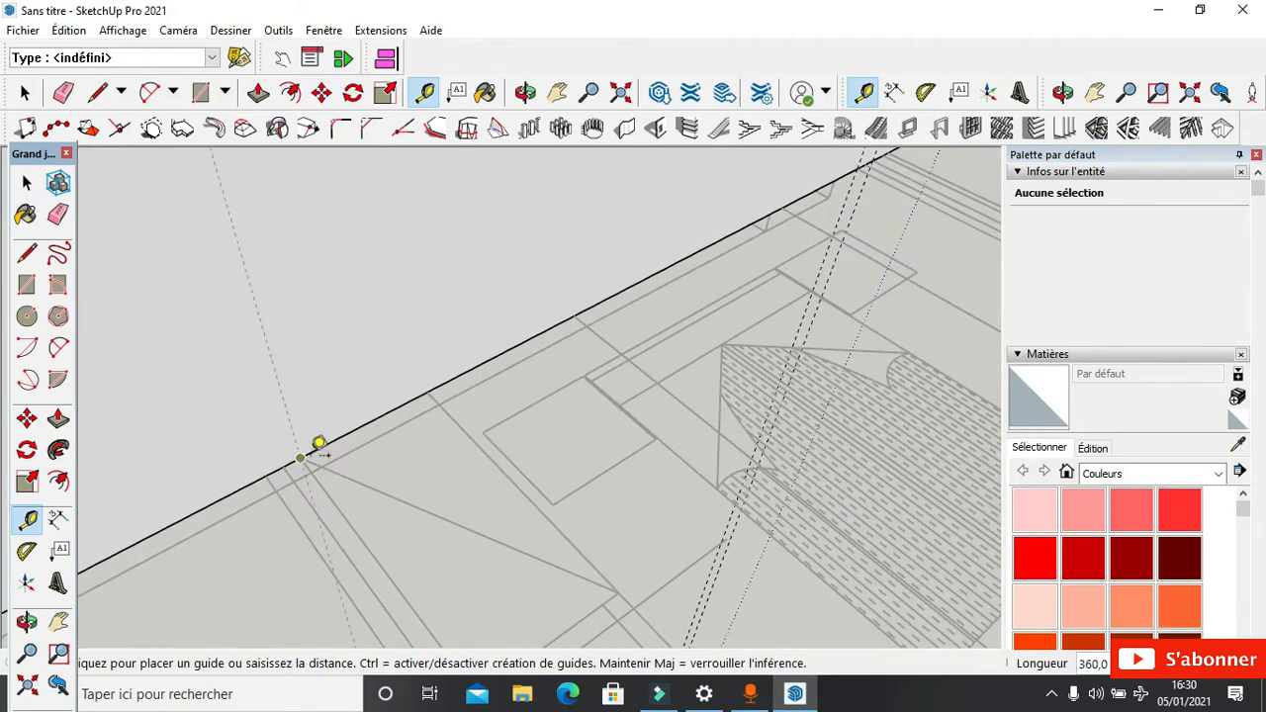
click(319, 443)
Step: Place a vertical guide 15 cm beyond the 360 cm guide, at the wardrobe partition's second plan line, and leave the exterior wall's group
scroll(322, 285, down, 3)
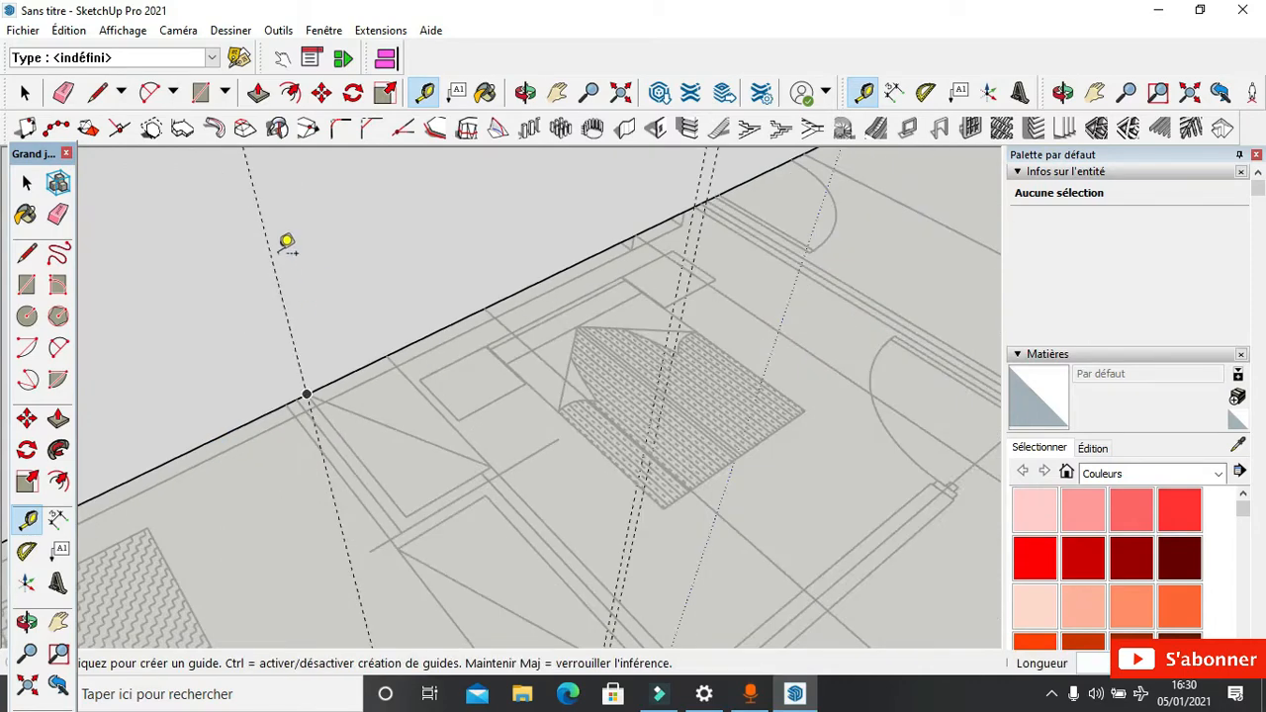
click(264, 227)
scroll(259, 356, up, 2)
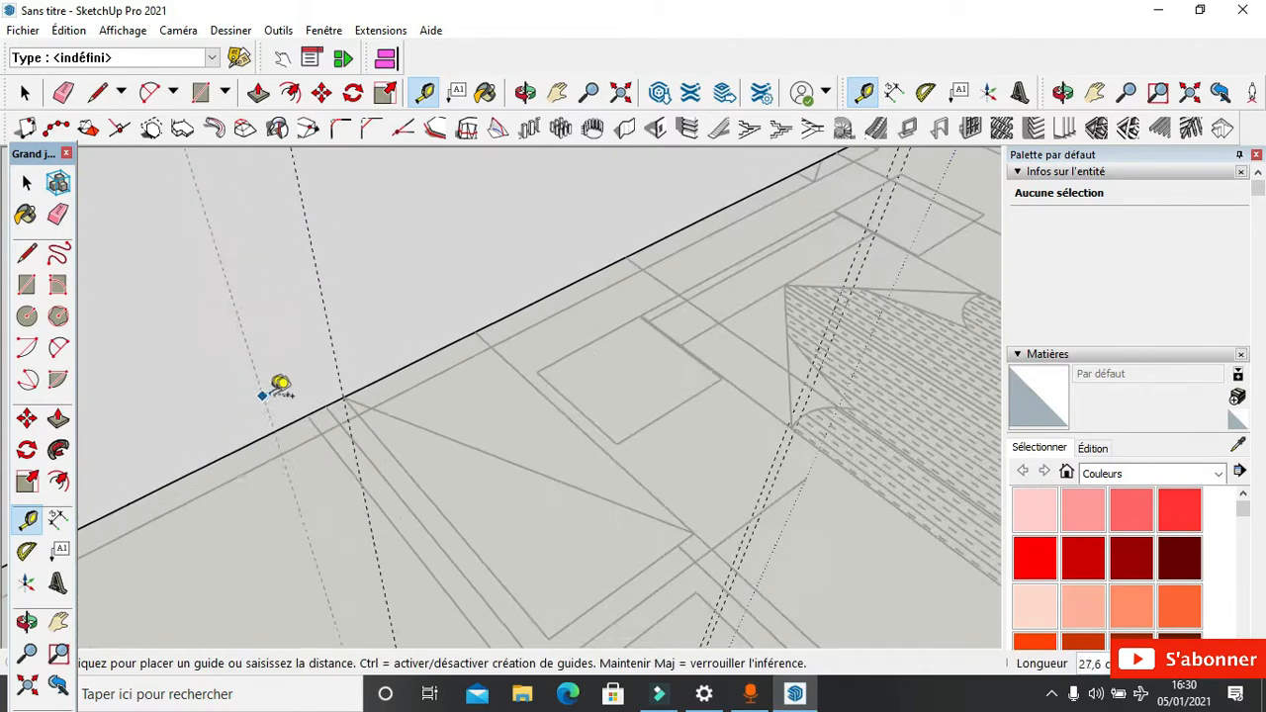
scroll(306, 399, up, 2)
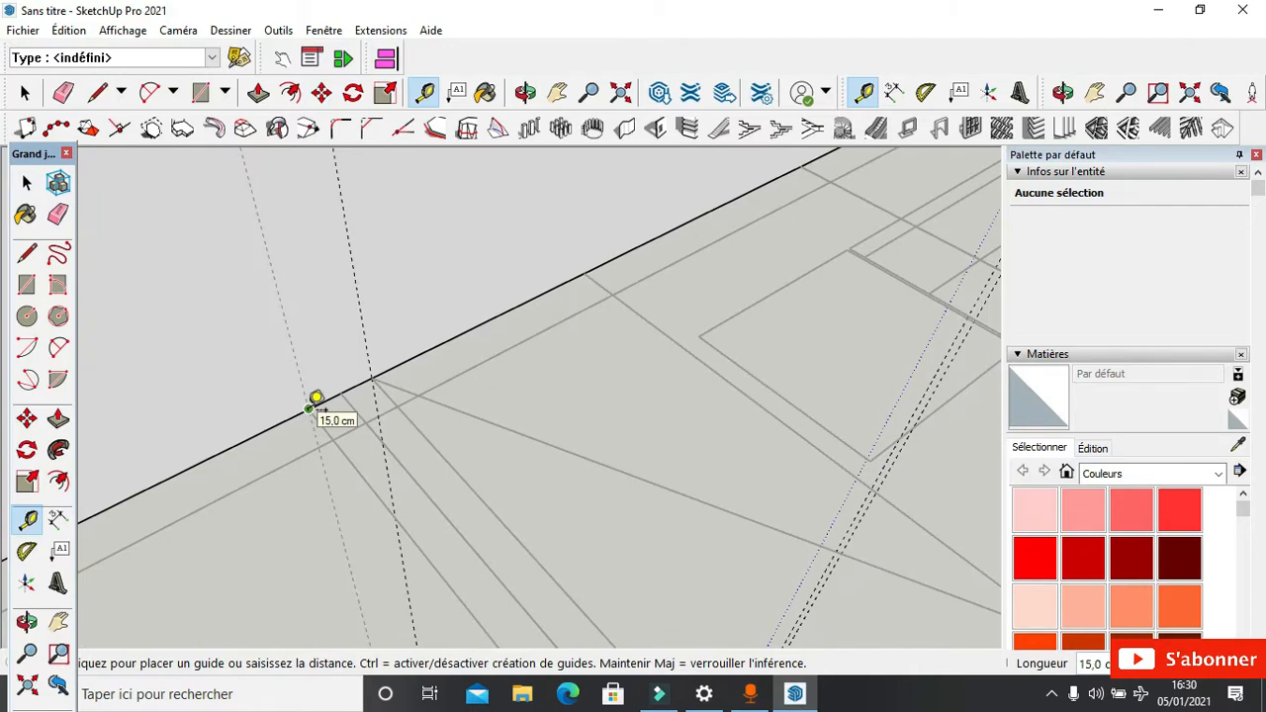
click(313, 403)
scroll(401, 356, down, 5)
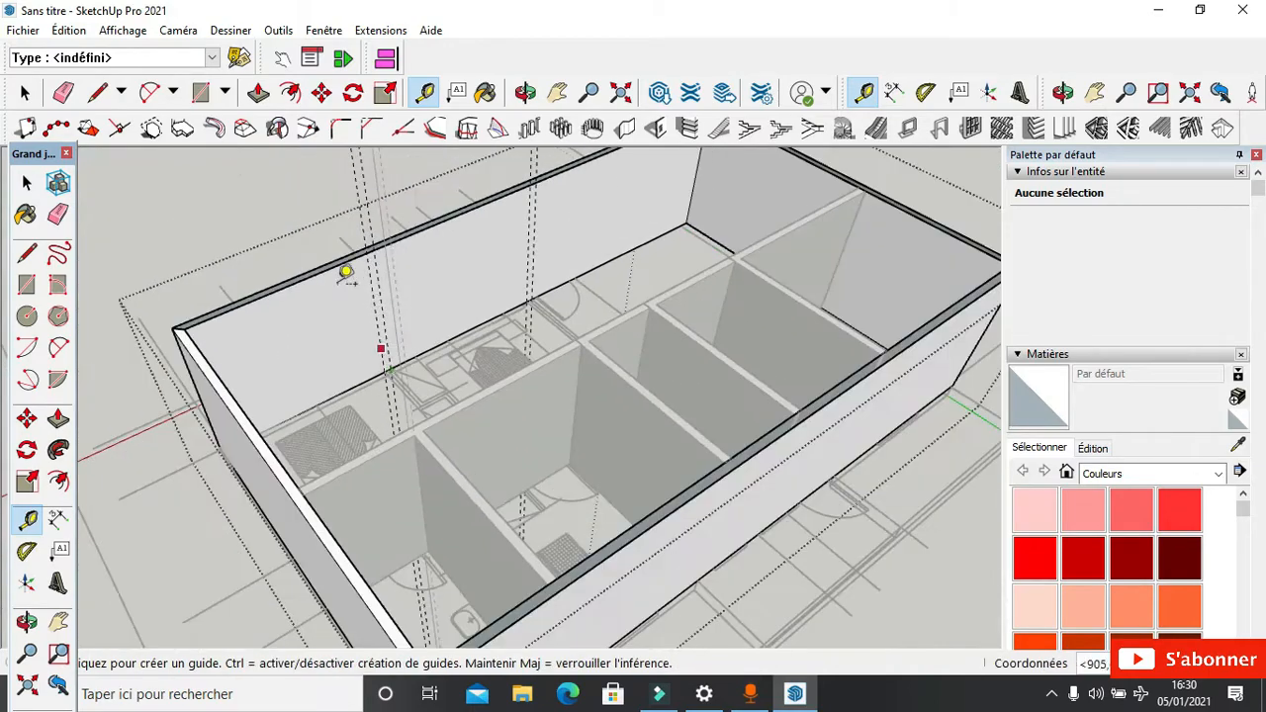
click(26, 92)
click(200, 219)
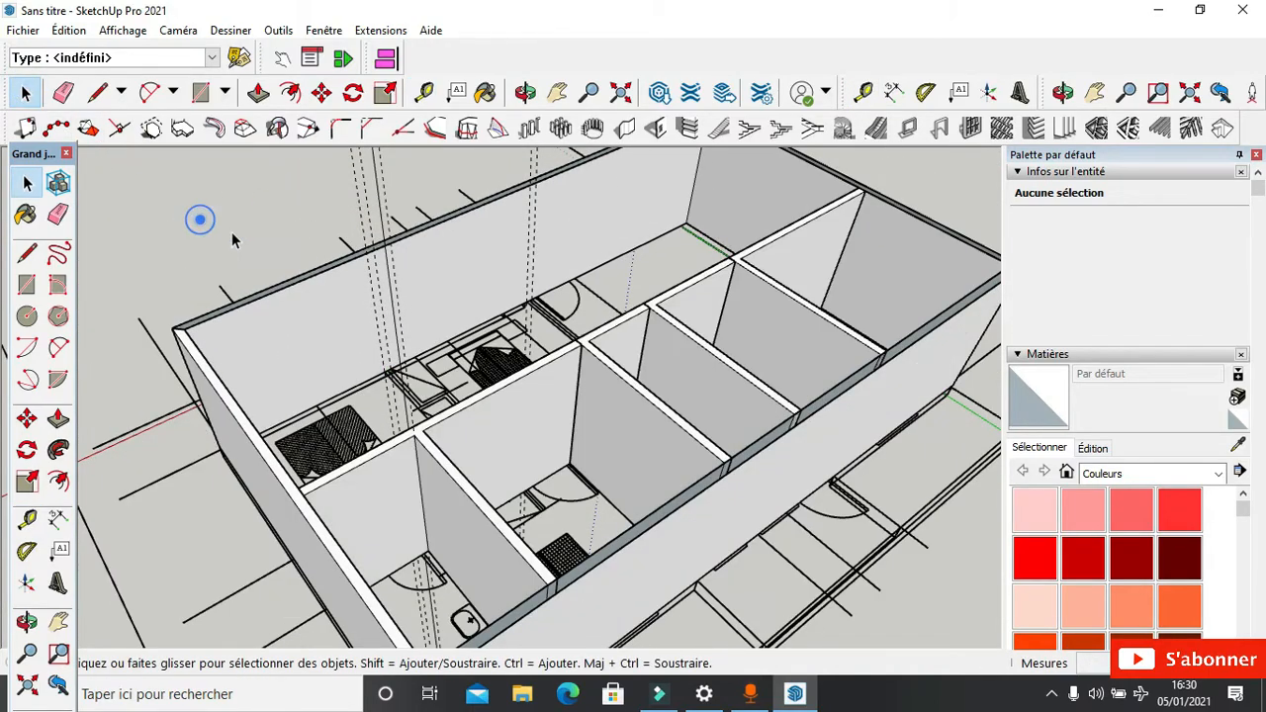
Step: Build a centred wall 15 cm thick, 300 cm high and about 292.5 cm long on the first bedroom partition's centre line from the exterior wall
middle_drag(233, 241, 410, 232)
scroll(480, 207, up, 3)
scroll(432, 170, up, 3)
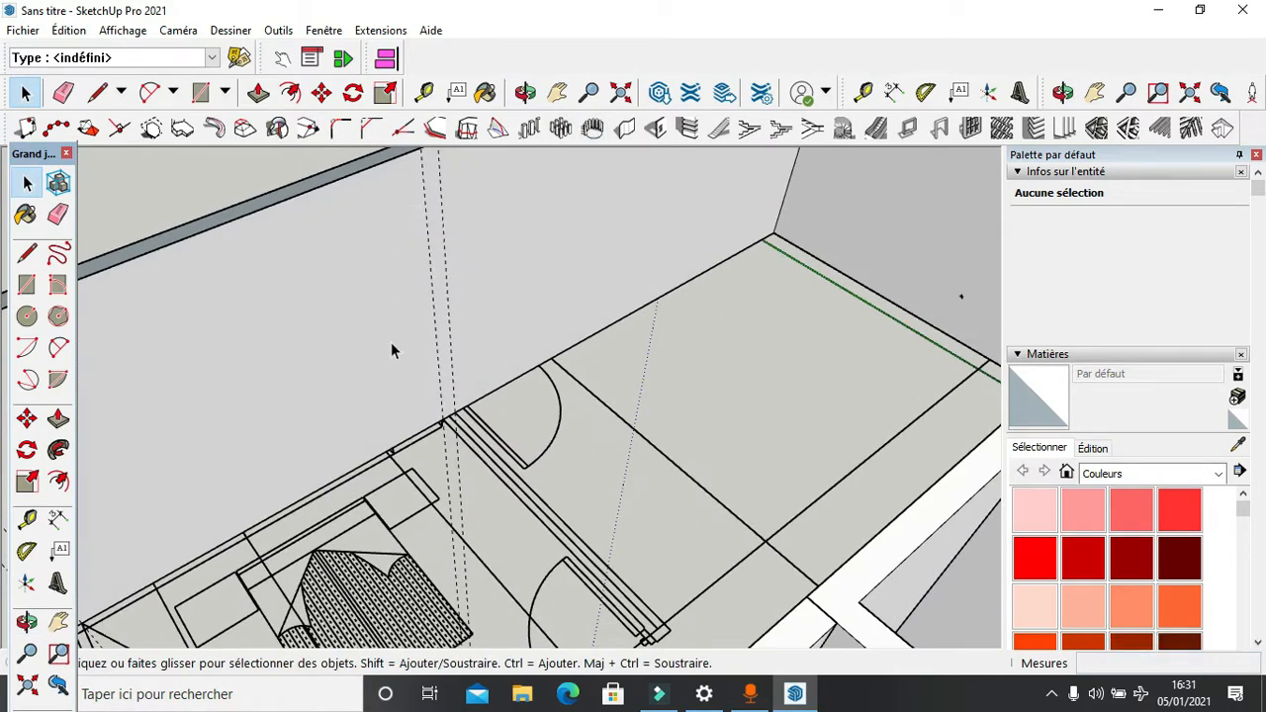
click(627, 131)
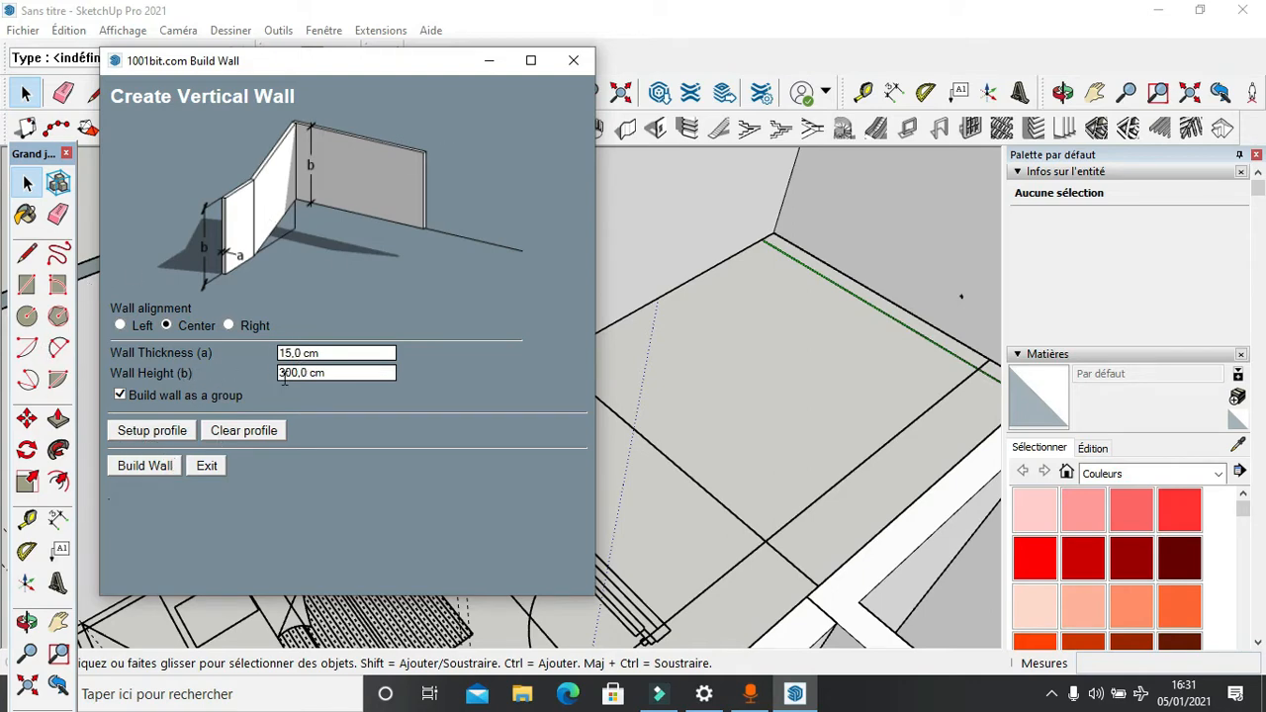
click(144, 466)
middle_drag(389, 476, 503, 457)
scroll(504, 457, up, 5)
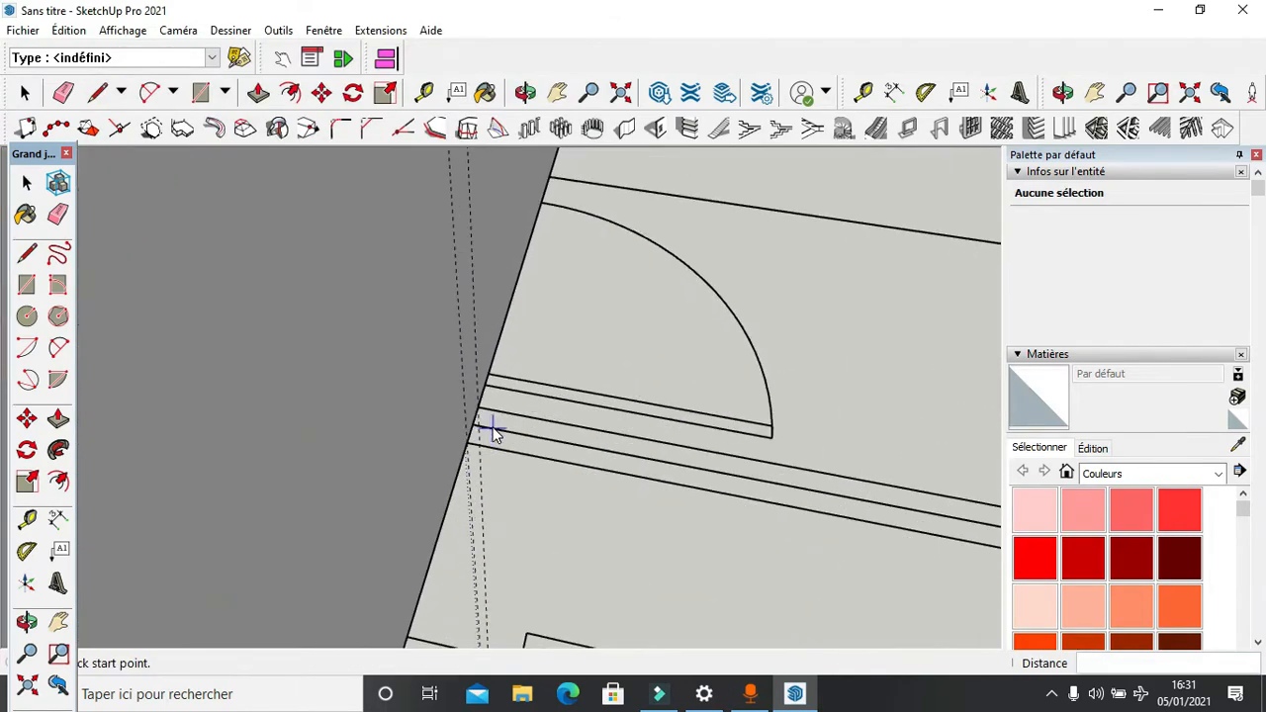
scroll(479, 428, up, 3)
middle_drag(438, 429, 418, 421)
scroll(456, 415, up, 3)
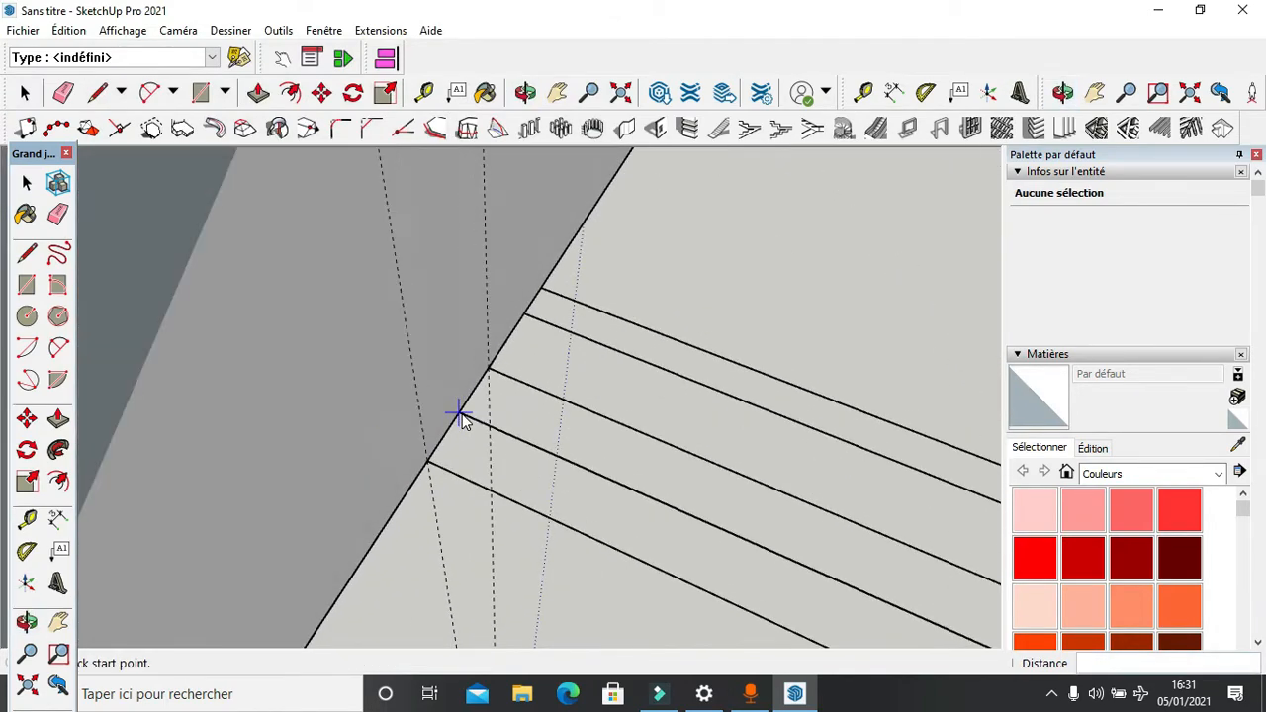
click(460, 415)
scroll(564, 428, down, 8)
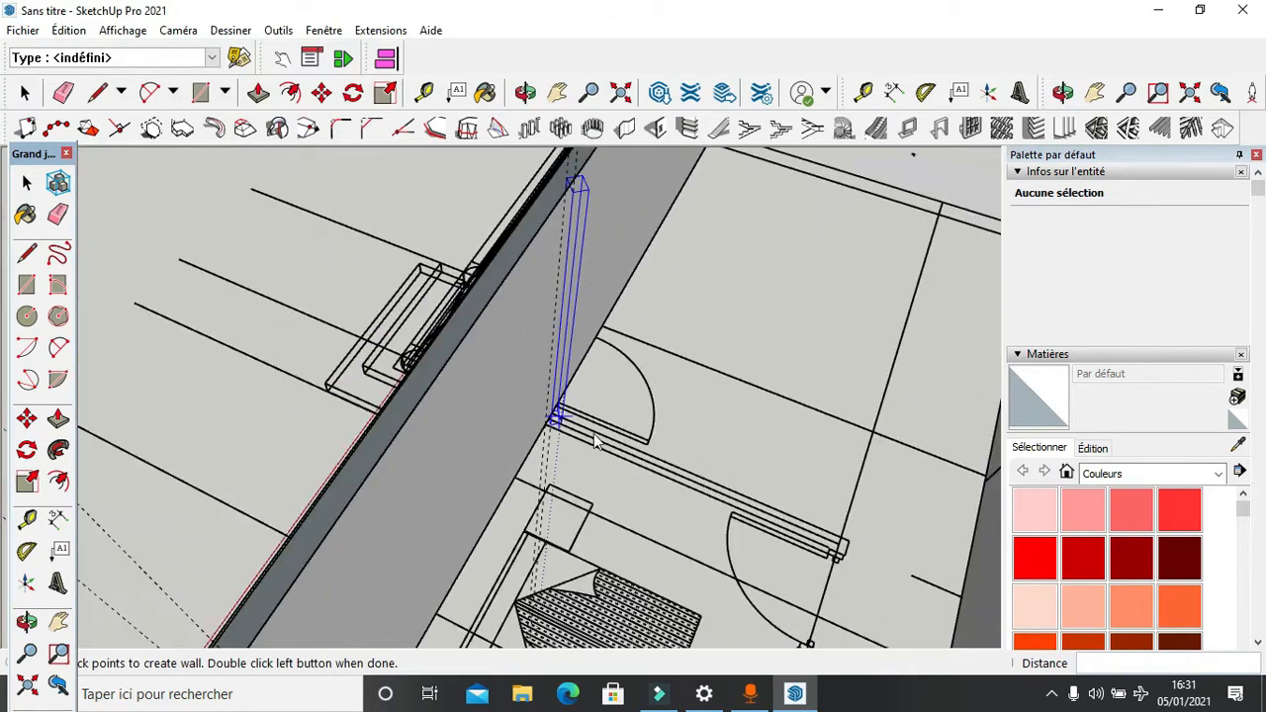
scroll(819, 558, up, 4)
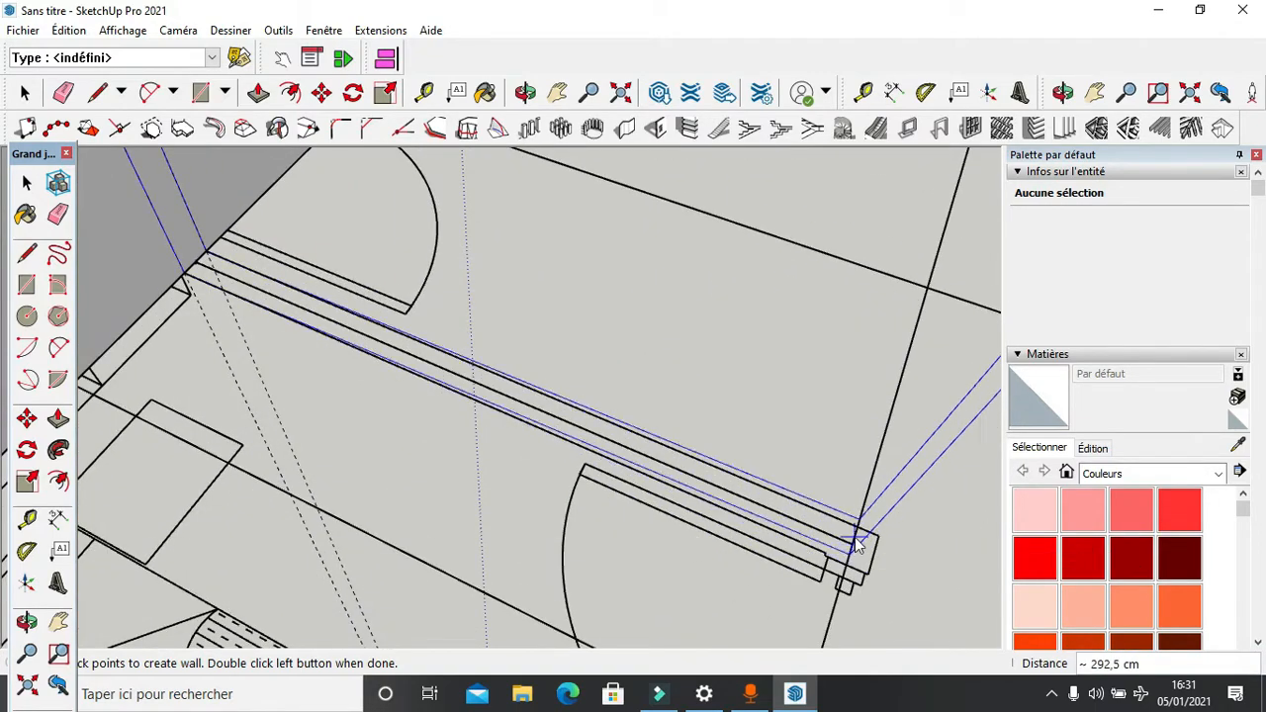
key(space)
Step: Start a centred wall 15 cm thick and 300 cm high at the exterior wall, on the wardrobe partition's centre line between its two guides
scroll(836, 504, down, 3)
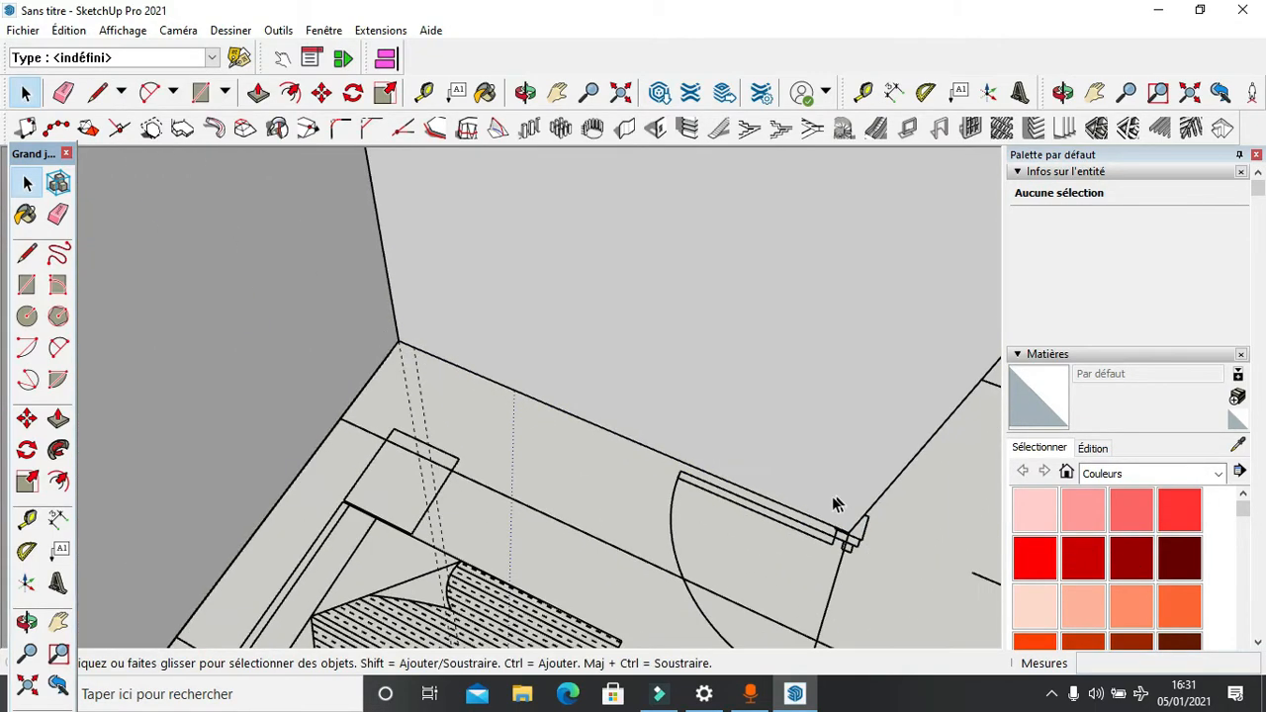
middle_drag(837, 504, 715, 362)
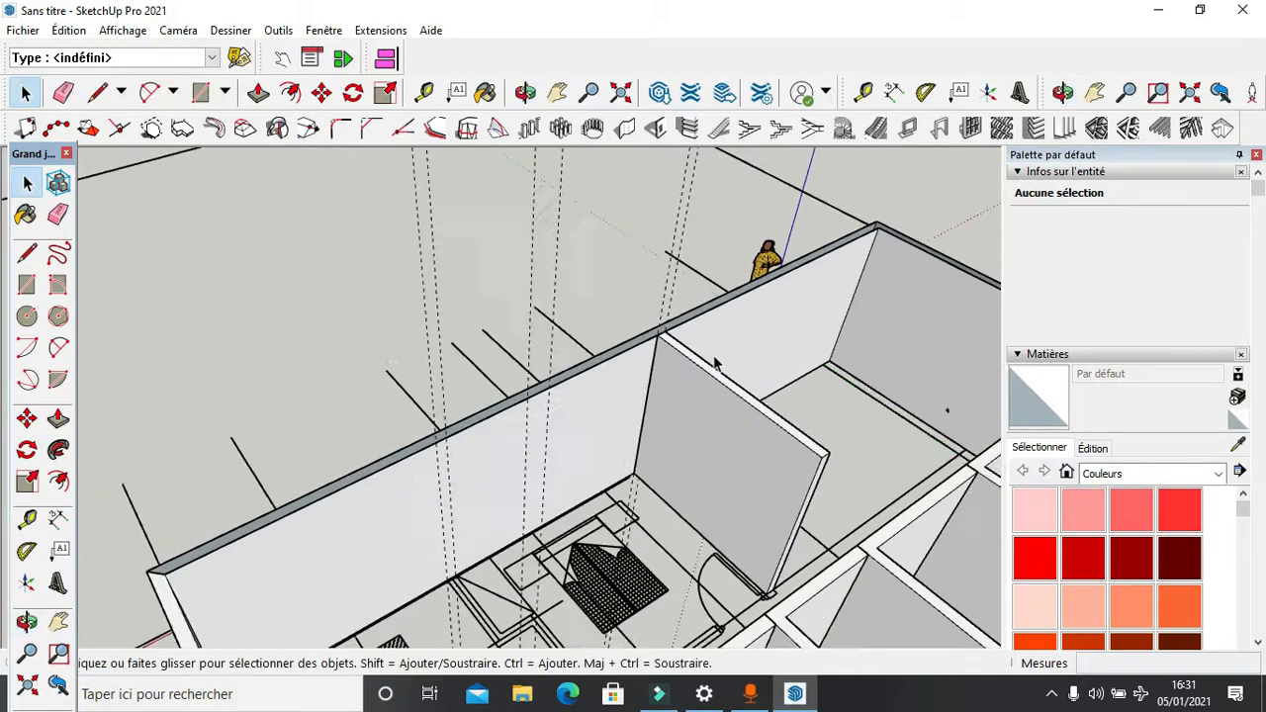
scroll(603, 430, down, 3)
middle_drag(603, 429, 717, 506)
scroll(718, 507, up, 5)
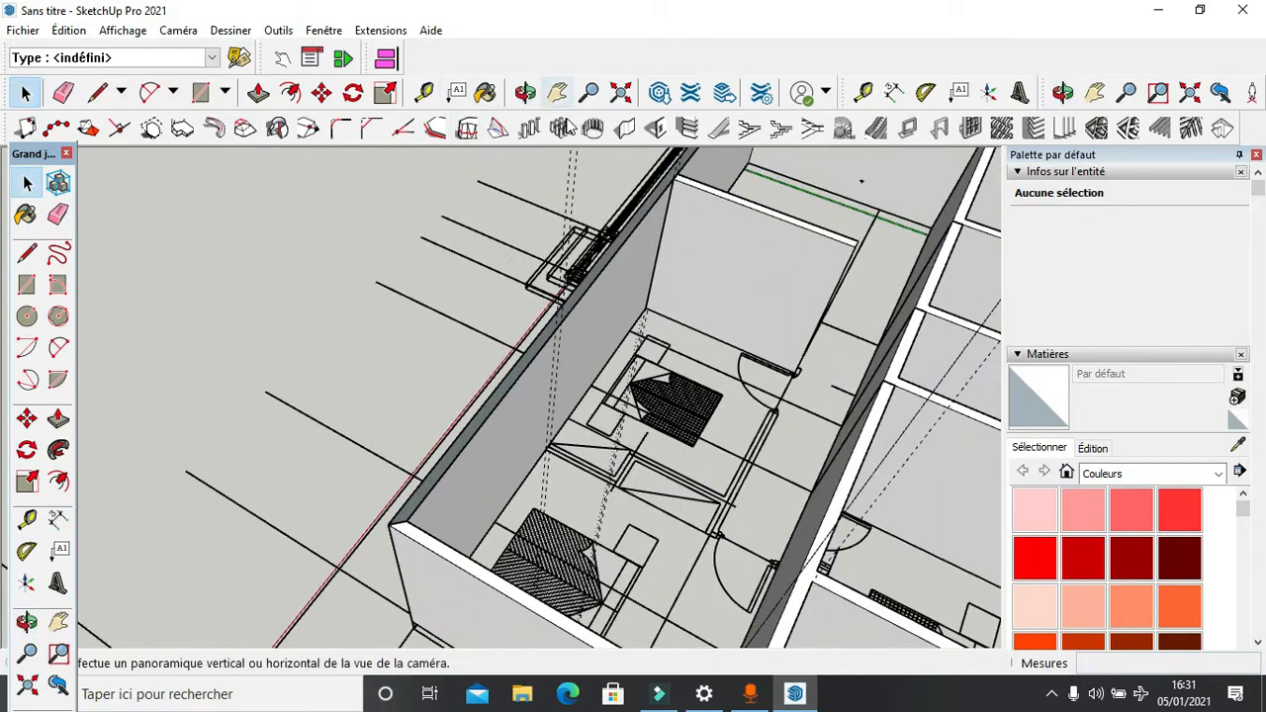
click(613, 129)
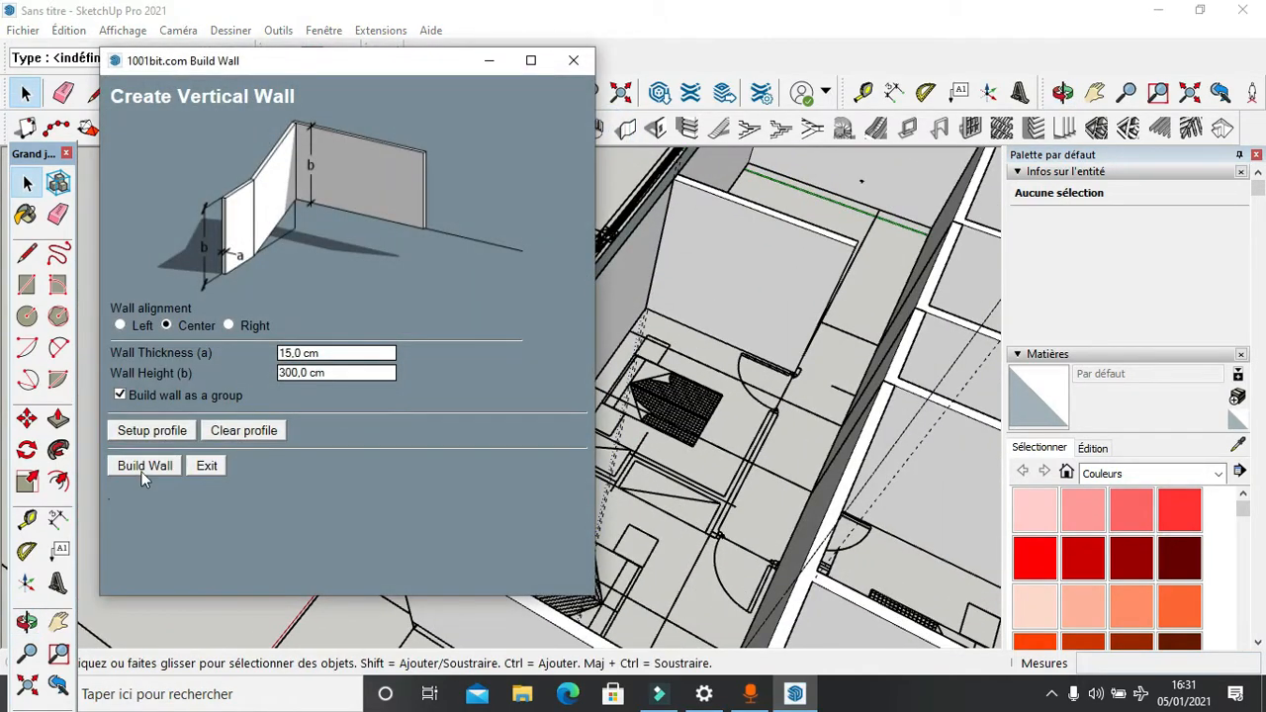
click(141, 467)
scroll(563, 481, up, 3)
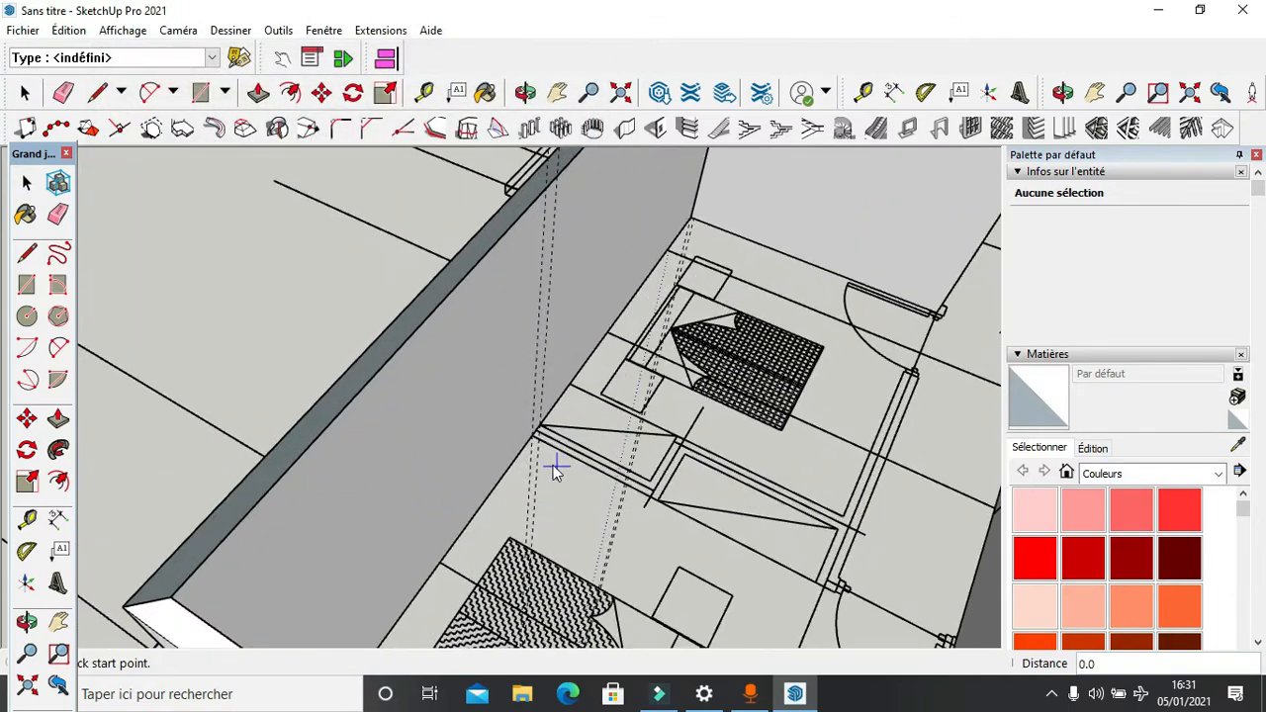
scroll(554, 473, up, 4)
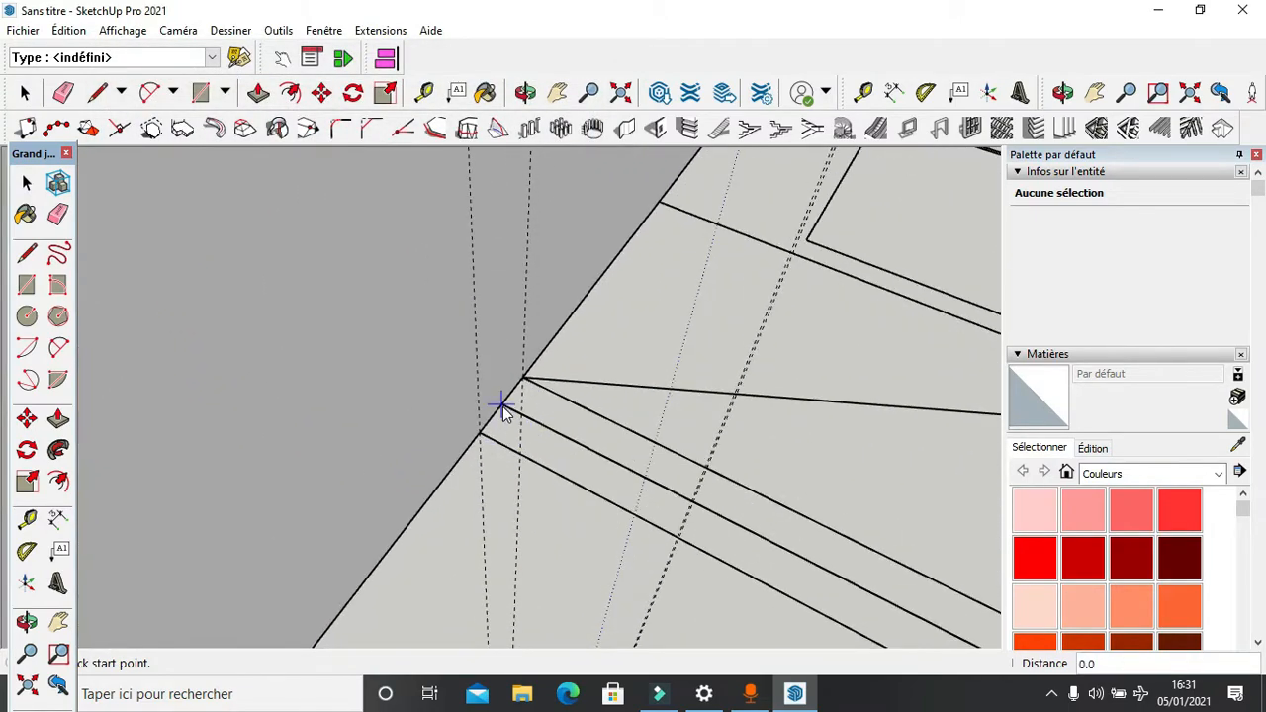
click(501, 406)
Step: Trace the wall around the stepped wardrobe partition on the plan, ending with a 165 cm run to the corridor wall line
scroll(539, 428, down, 4)
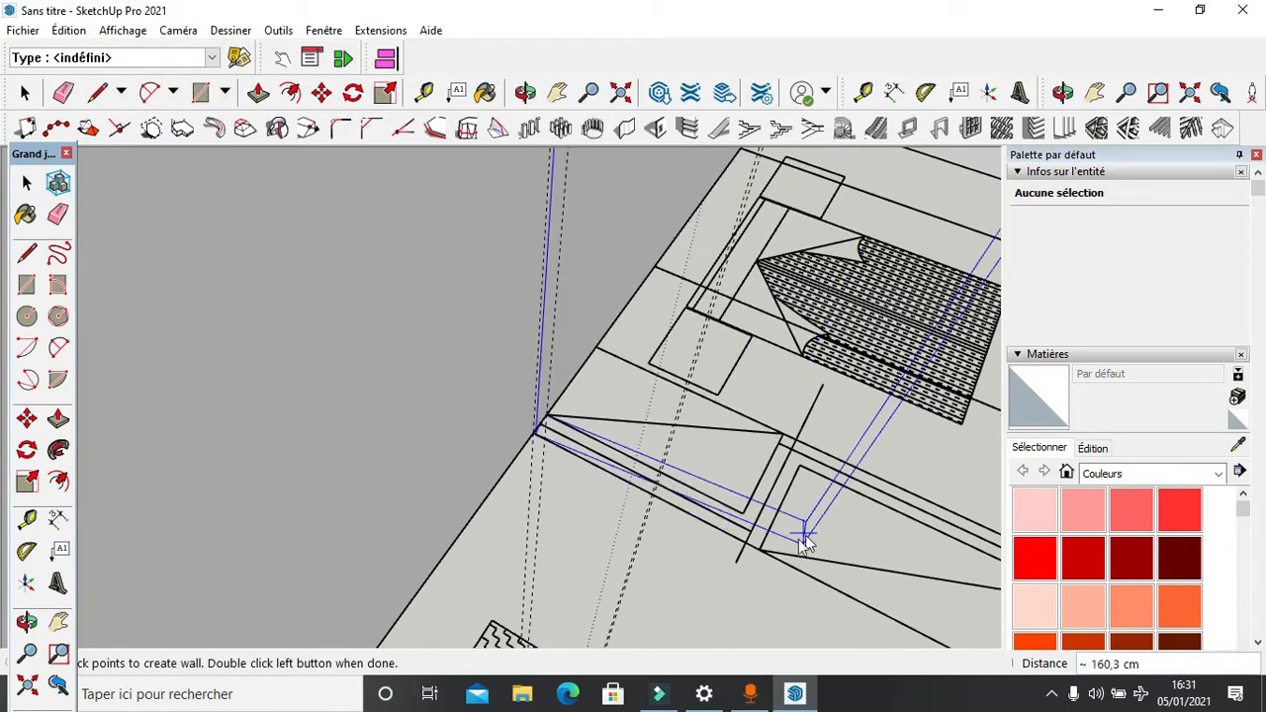
scroll(806, 542, up, 2)
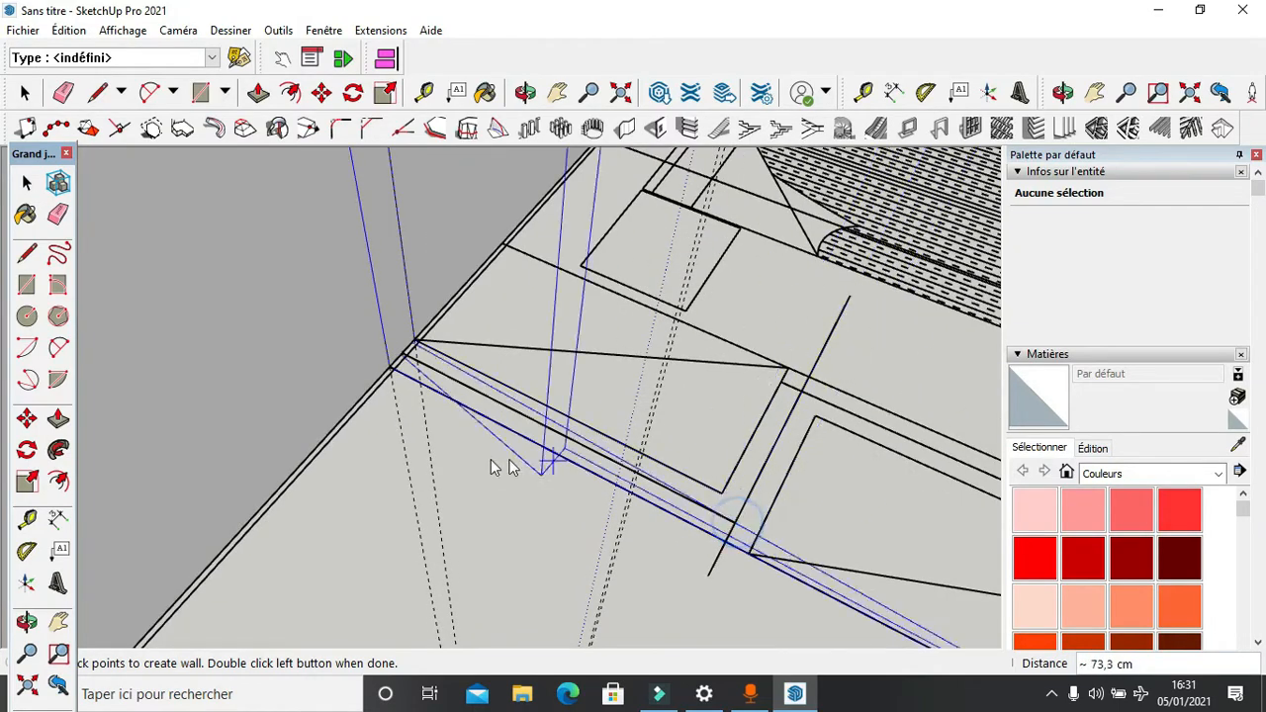
mouse_move(495, 461)
middle_down()
mouse_move(537, 444)
mouse_move(396, 486)
mouse_move(588, 529)
middle_up()
scroll(588, 529, up, 3)
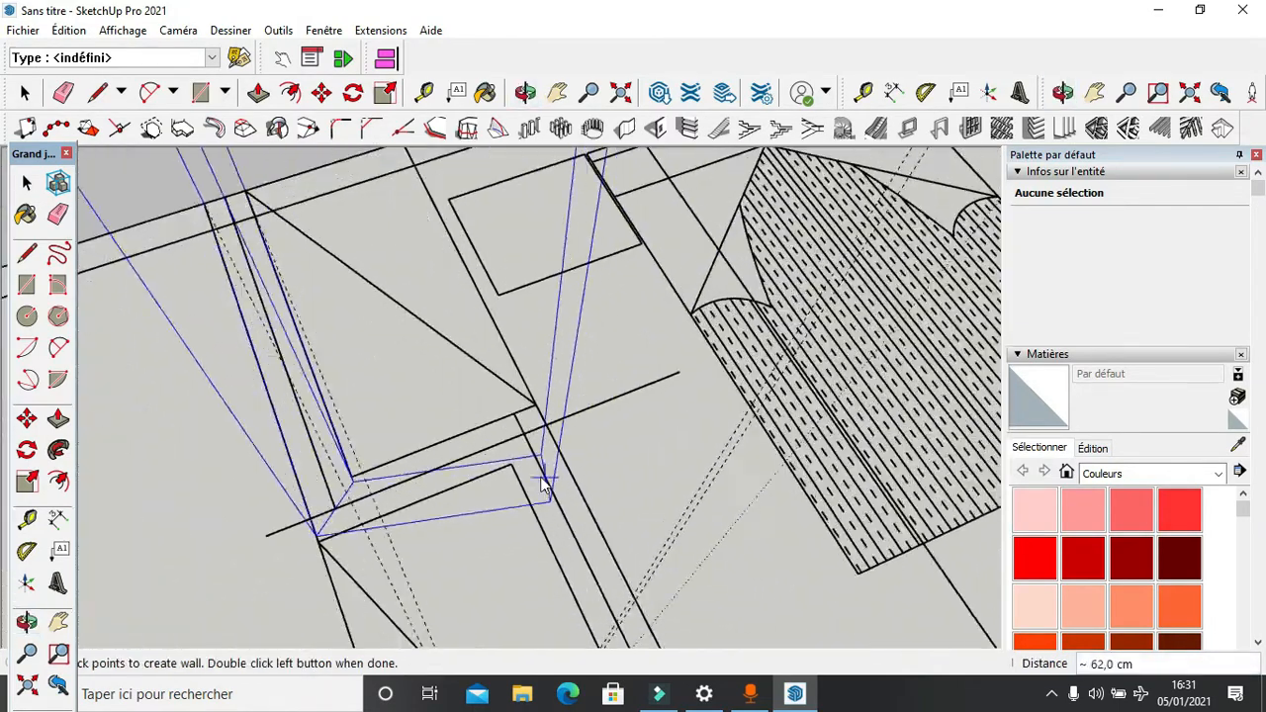
scroll(572, 473, down, 4)
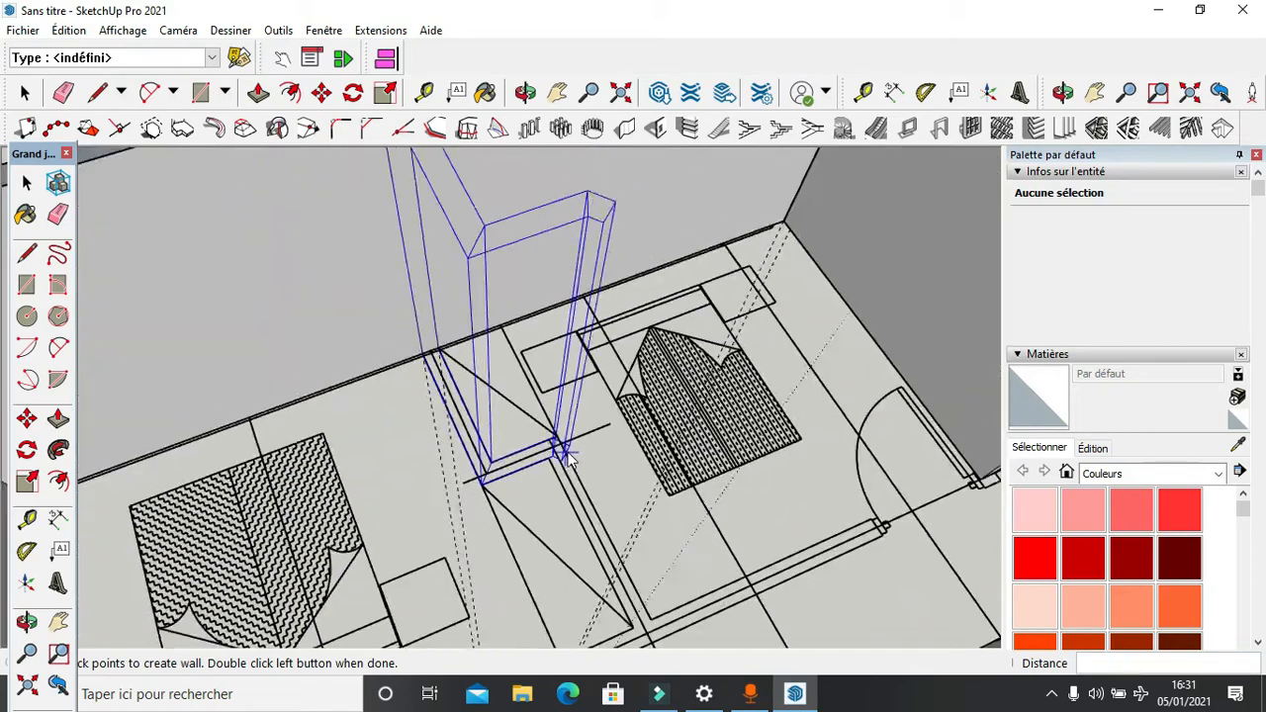
scroll(633, 559, up, 4)
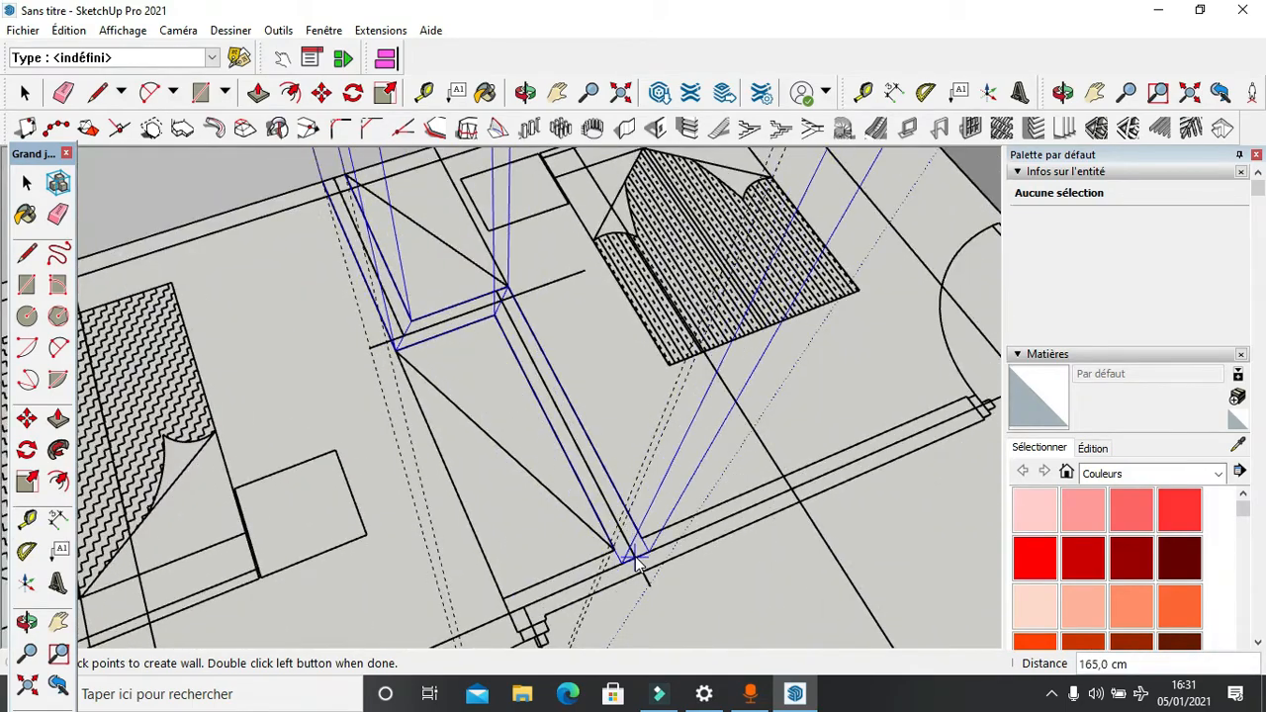
click(635, 559)
Step: Finish the wall with a 322.5 cm run along the corridor line, past the bedroom door to the first partition's end
scroll(643, 560, down, 5)
scroll(851, 447, up, 3)
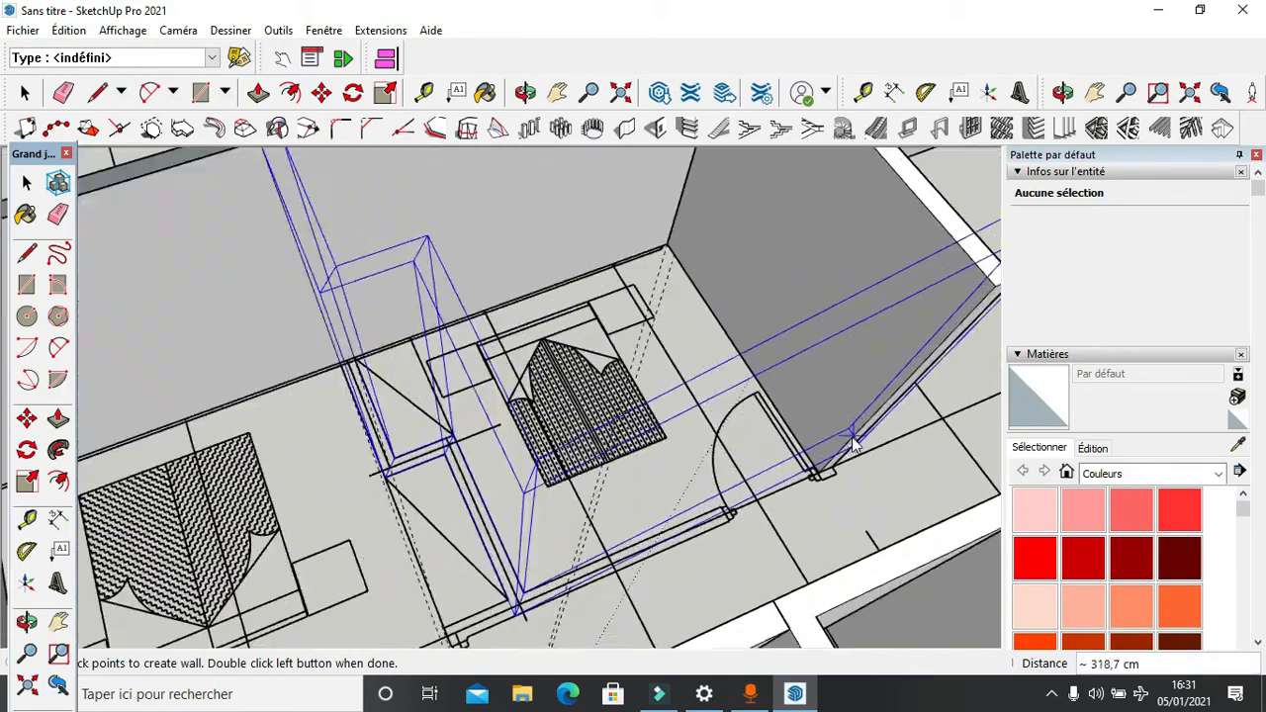
scroll(831, 500, up, 4)
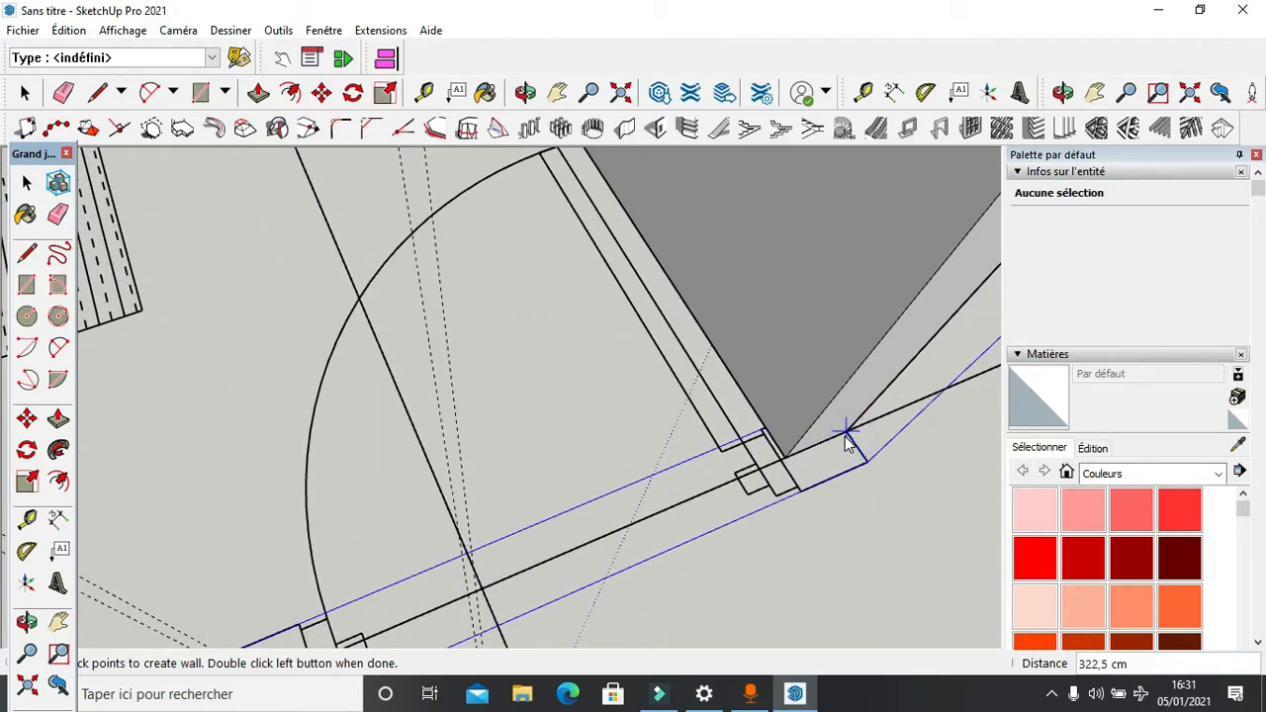
double_click(846, 442)
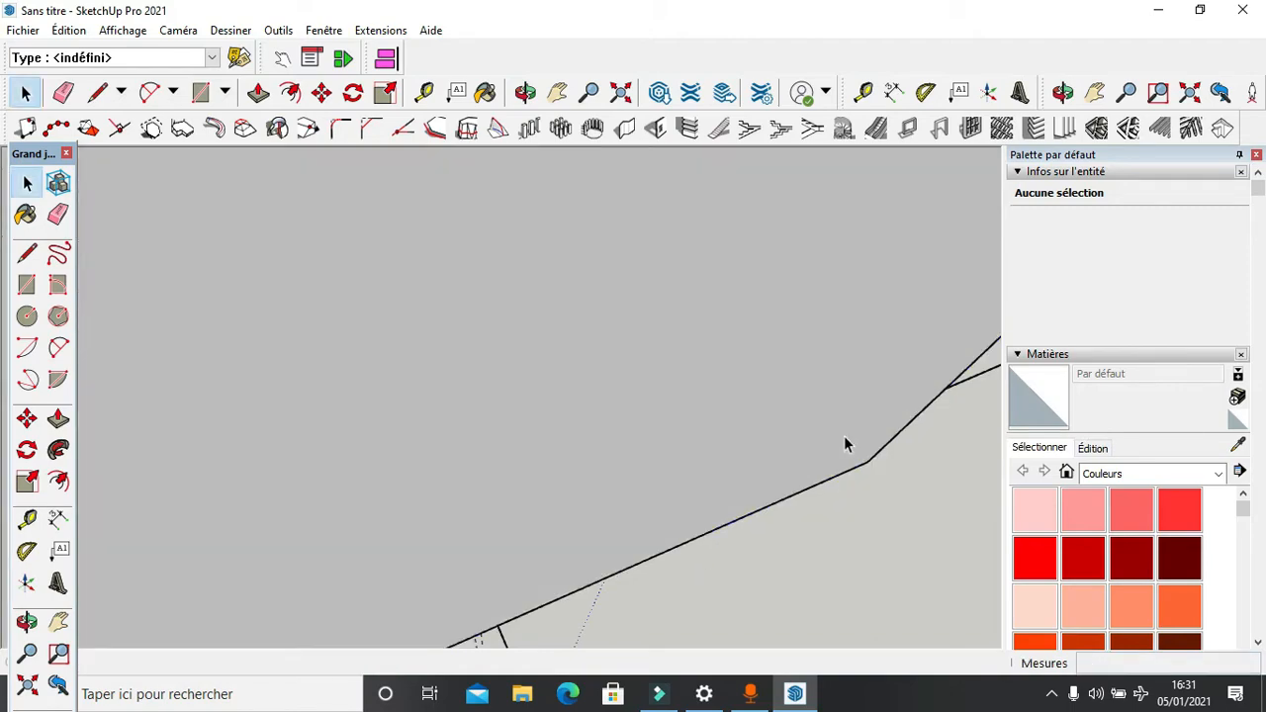
scroll(803, 362, down, 10)
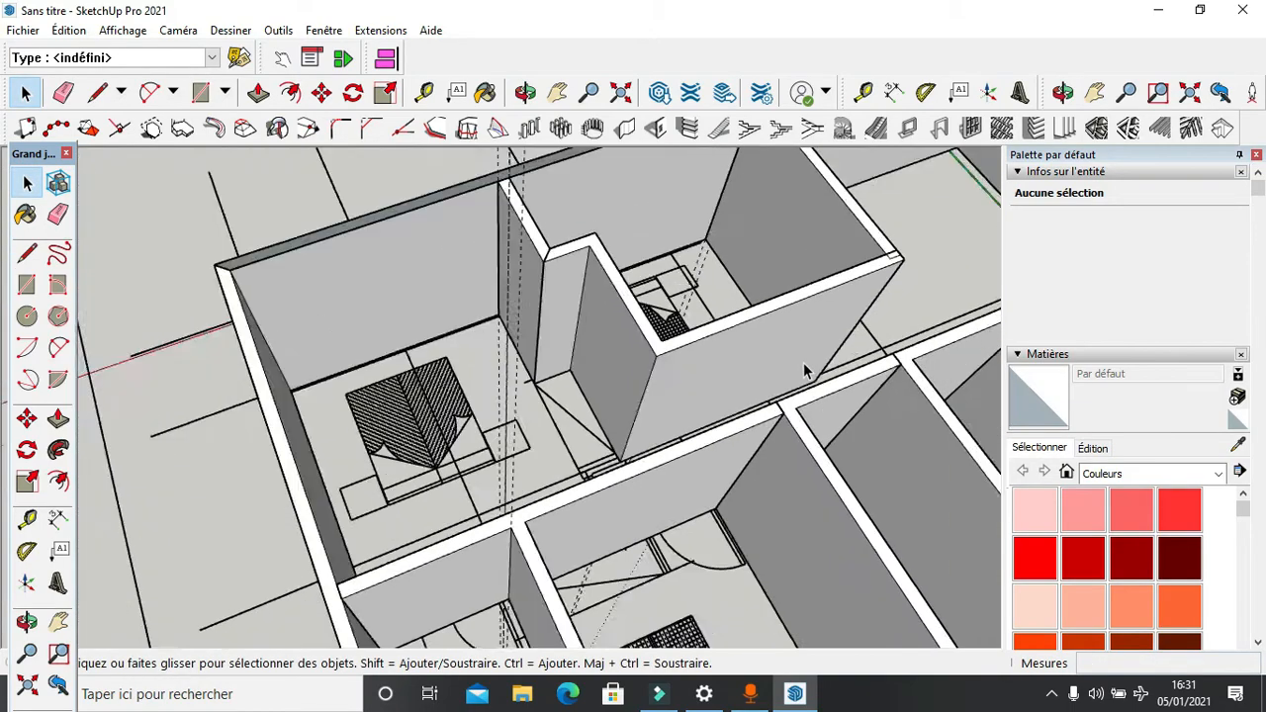
Step: Examine the new stepped wardrobe partition and the second bedroom's remaining plan lines from several angles
scroll(804, 364, down, 2)
middle_drag(729, 375, 1057, 297)
middle_drag(616, 333, 718, 396)
scroll(593, 327, up, 6)
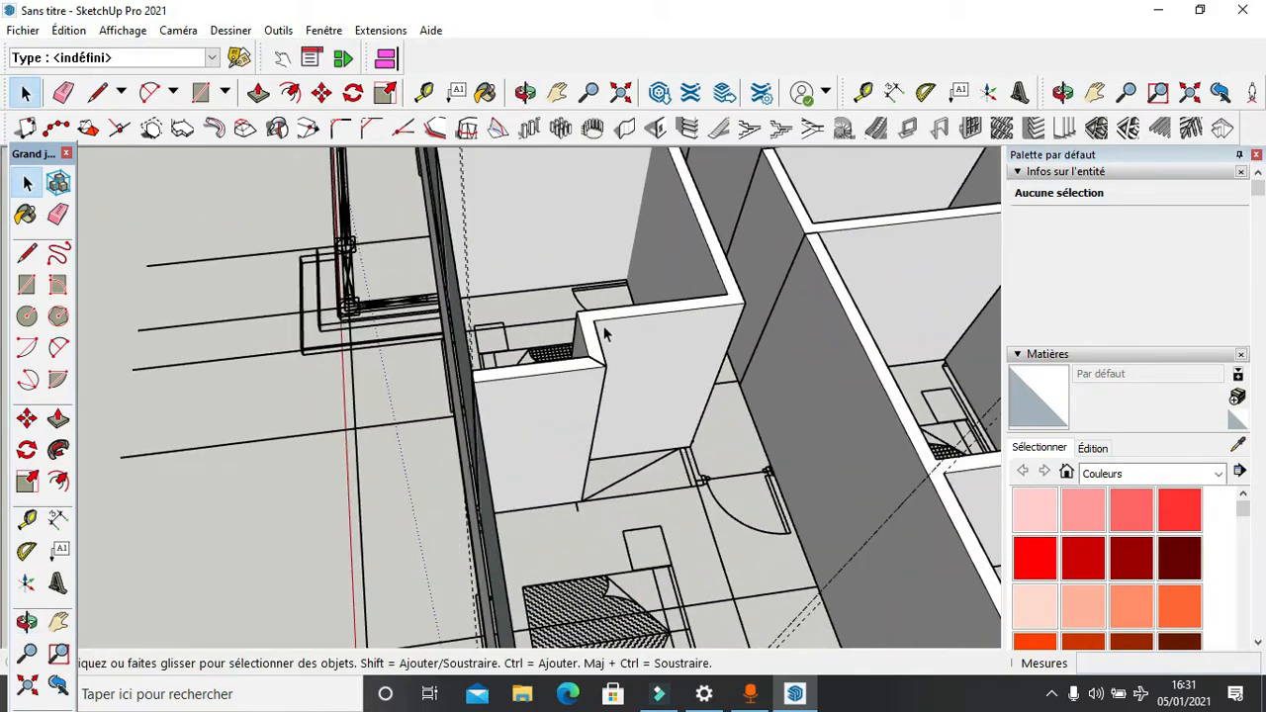
scroll(601, 327, down, 4)
middle_drag(589, 432, 770, 463)
scroll(693, 381, up, 3)
scroll(599, 317, up, 3)
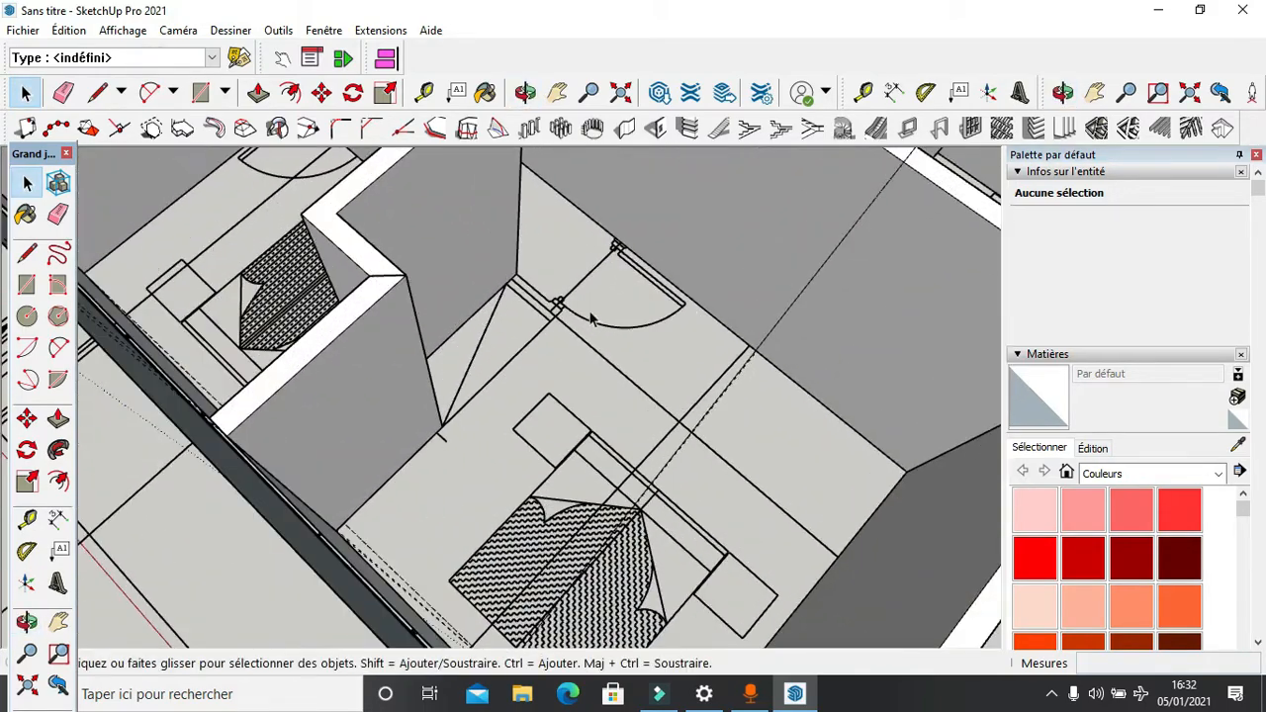
Step: Open the stepped wall's group for editing and place a vertical guide about 15.6 cm from its corridor-side edge, at the wardrobe's plan line
middle_drag(542, 319, 396, 260)
scroll(514, 257, up, 3)
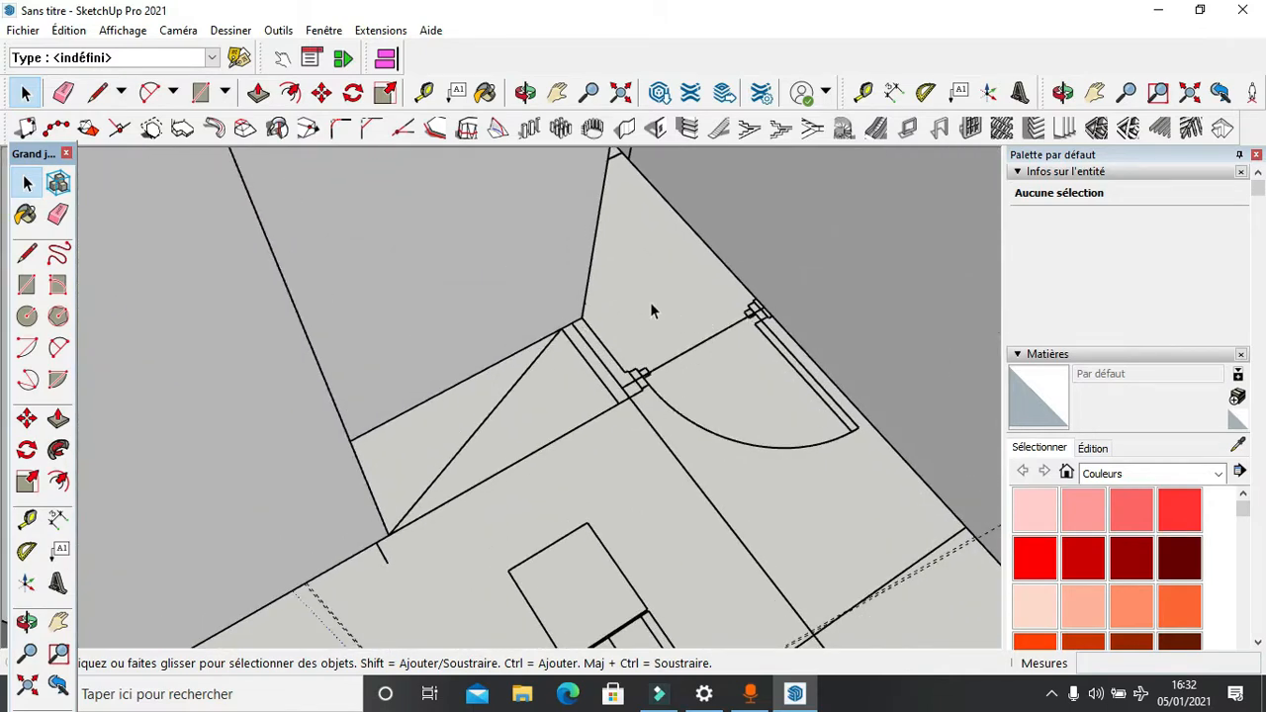
triple_click(542, 218)
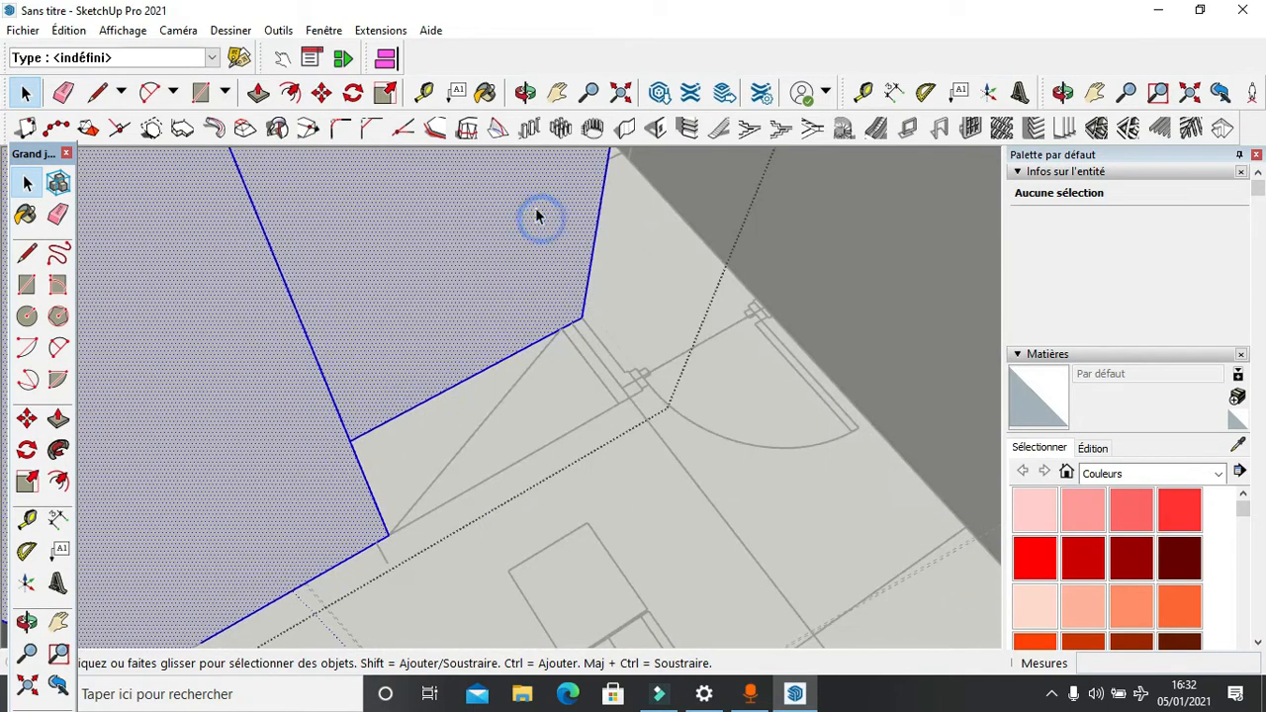
click(550, 364)
click(506, 210)
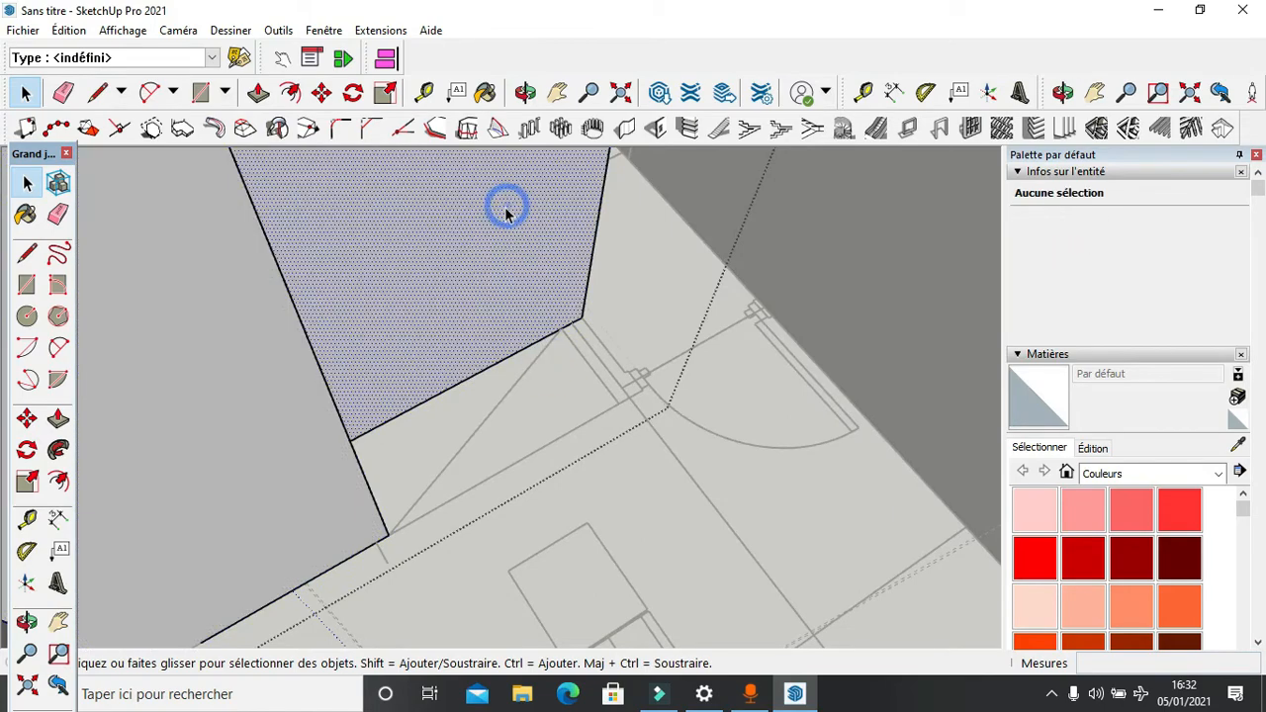
click(487, 396)
click(27, 519)
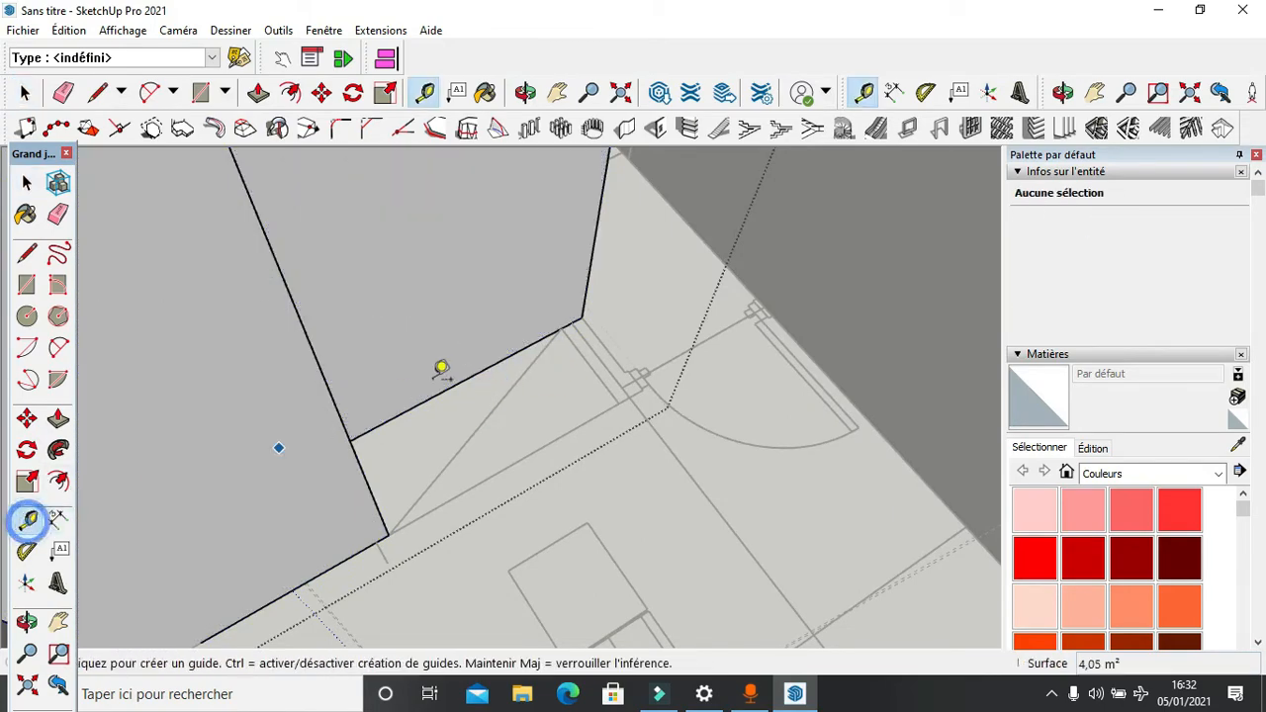
scroll(435, 382, down, 2)
scroll(525, 190, up, 3)
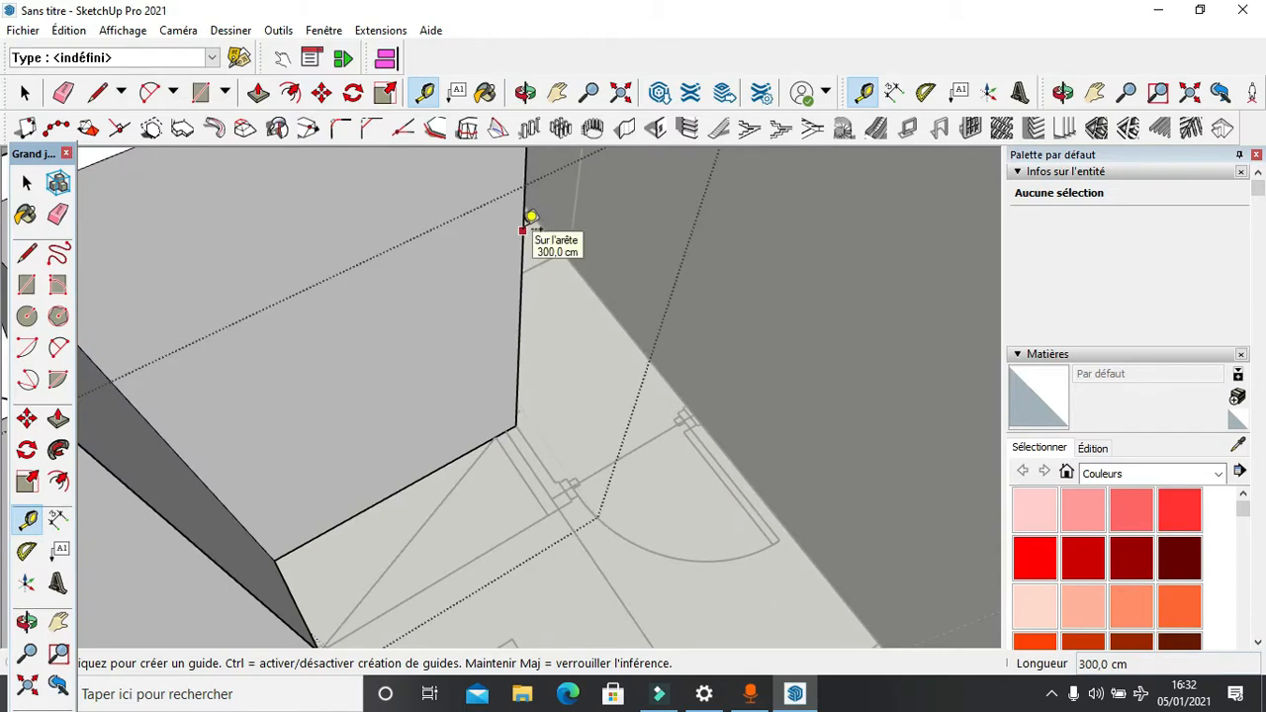
click(522, 225)
scroll(493, 413, up, 1)
scroll(493, 413, up, 2)
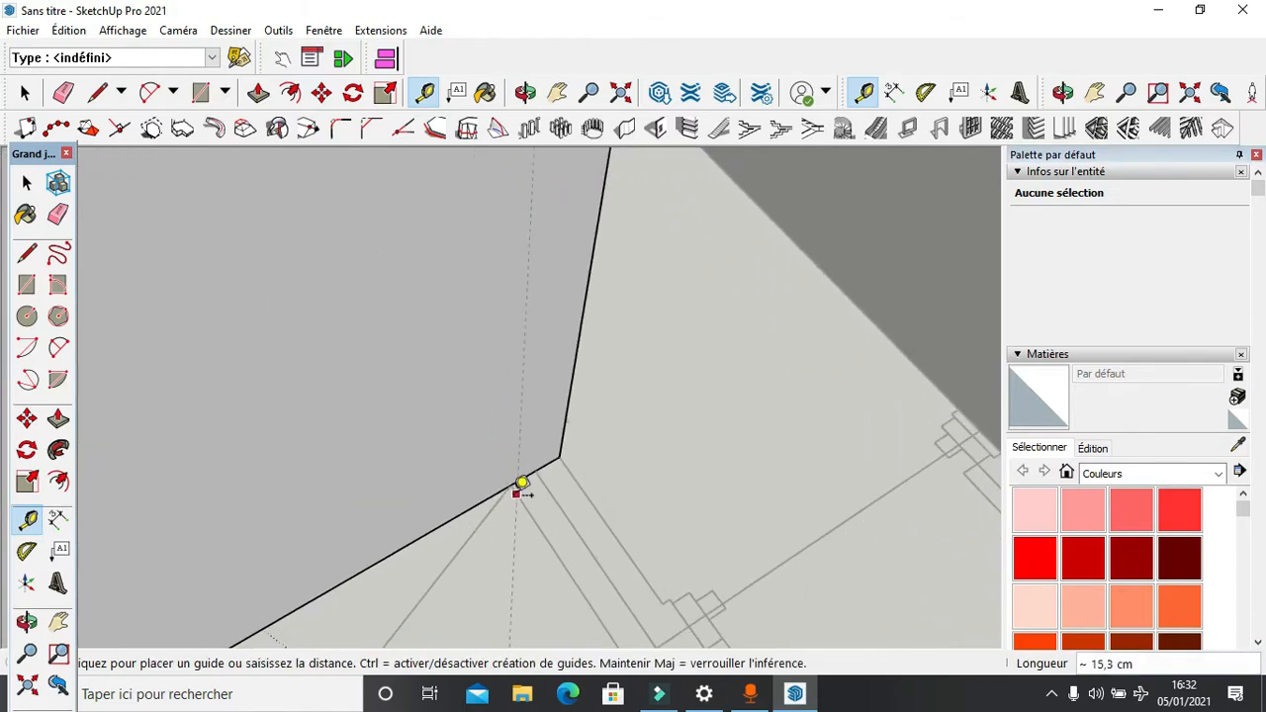
click(511, 483)
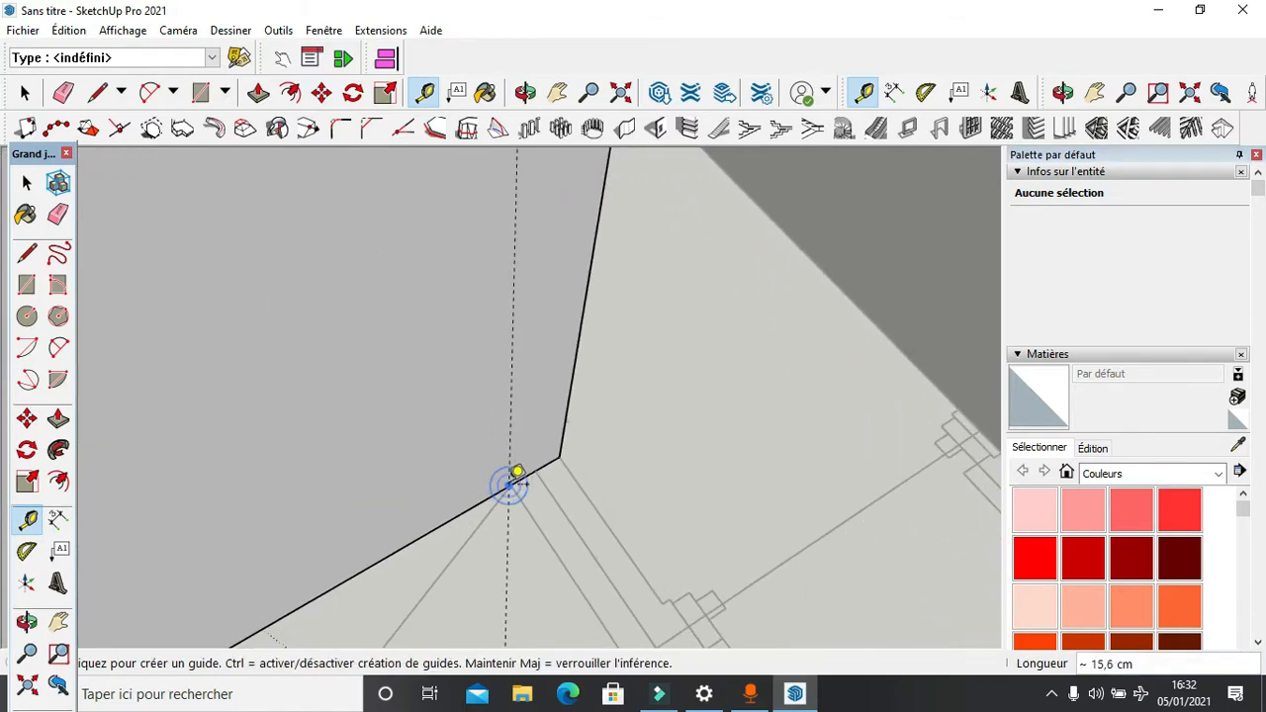
Step: Draw a rectangle about 15.6 by 300 cm on the stepped wall's face, from the vertical guide to its corridor-side edge
scroll(525, 461, down, 5)
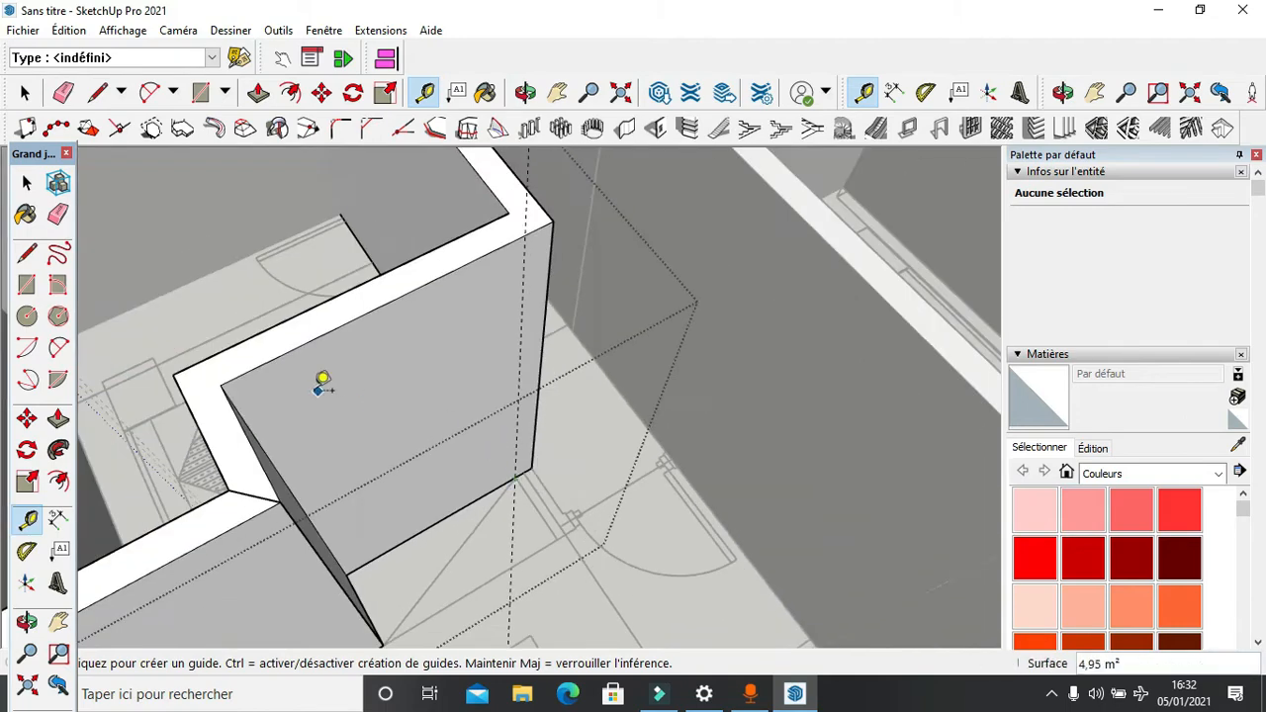
click(26, 285)
scroll(534, 242, up, 2)
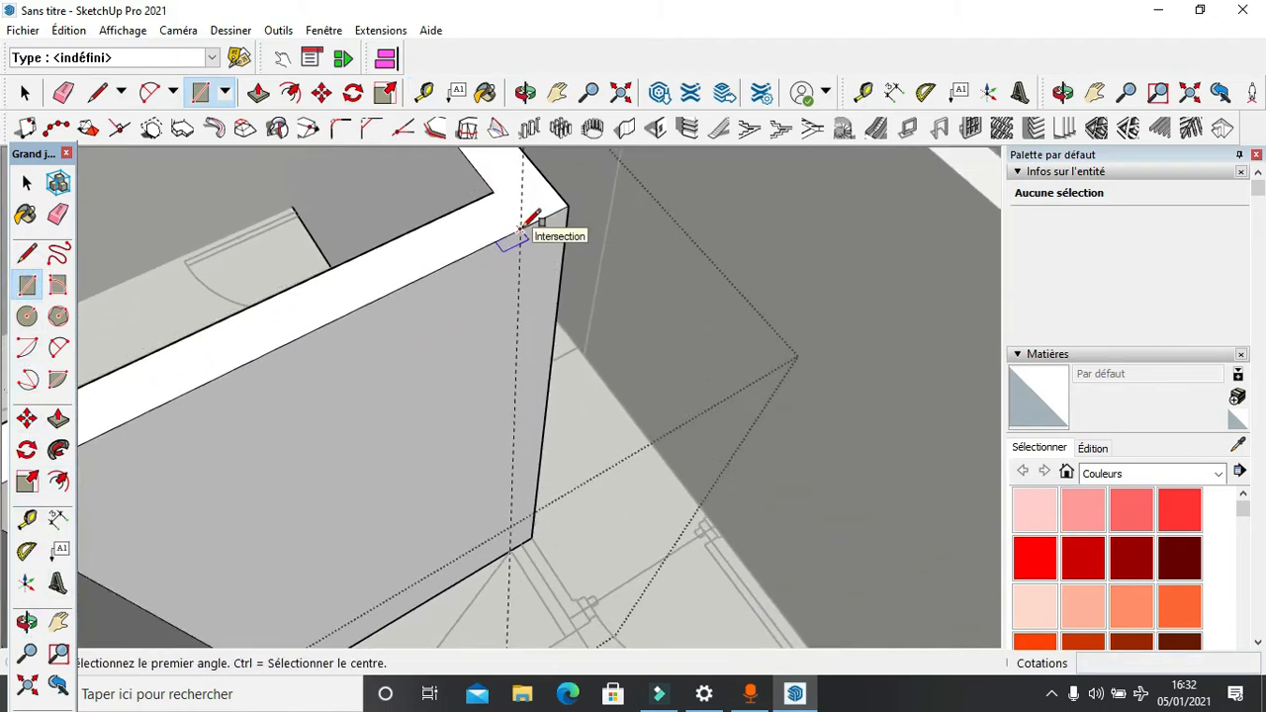
click(520, 229)
scroll(534, 529, up, 2)
scroll(535, 531, up, 2)
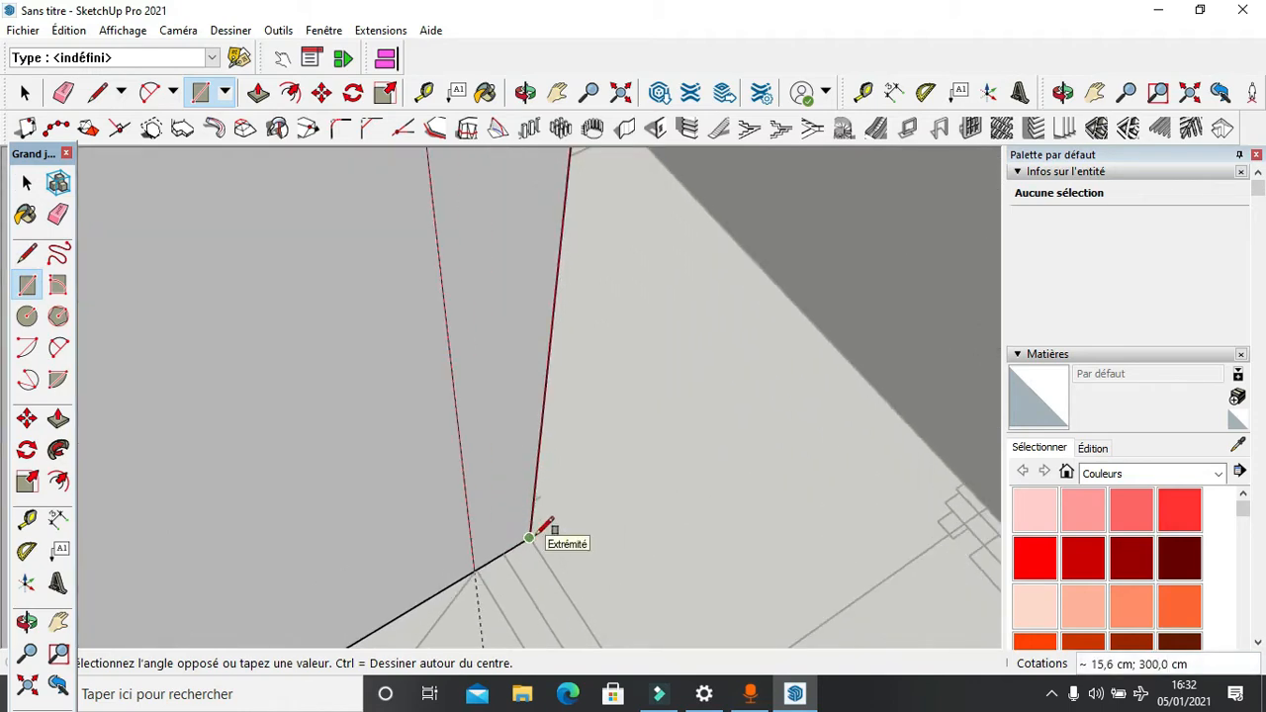
click(532, 534)
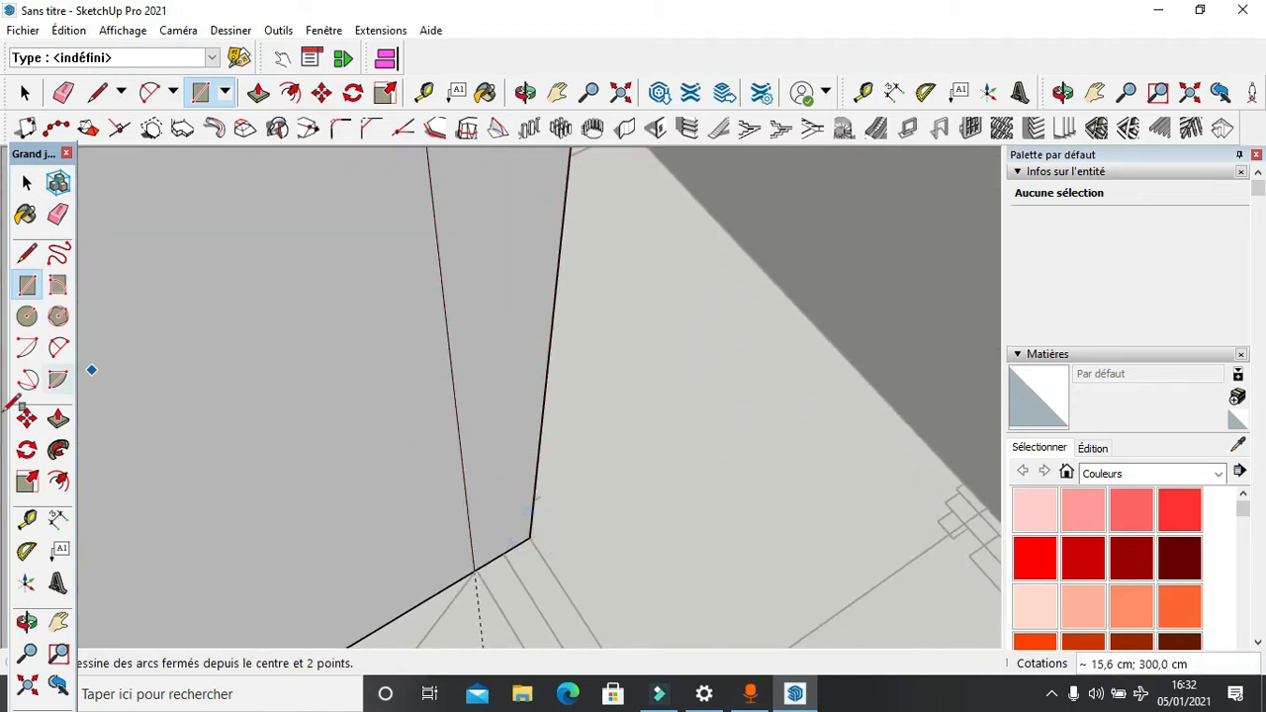
Step: Extend the new strip with Push/Pull using the previous distance, push its end face back 115 cm to the plan's wardrobe line, and close the group
click(58, 418)
double_click(470, 291)
scroll(471, 294, down, 3)
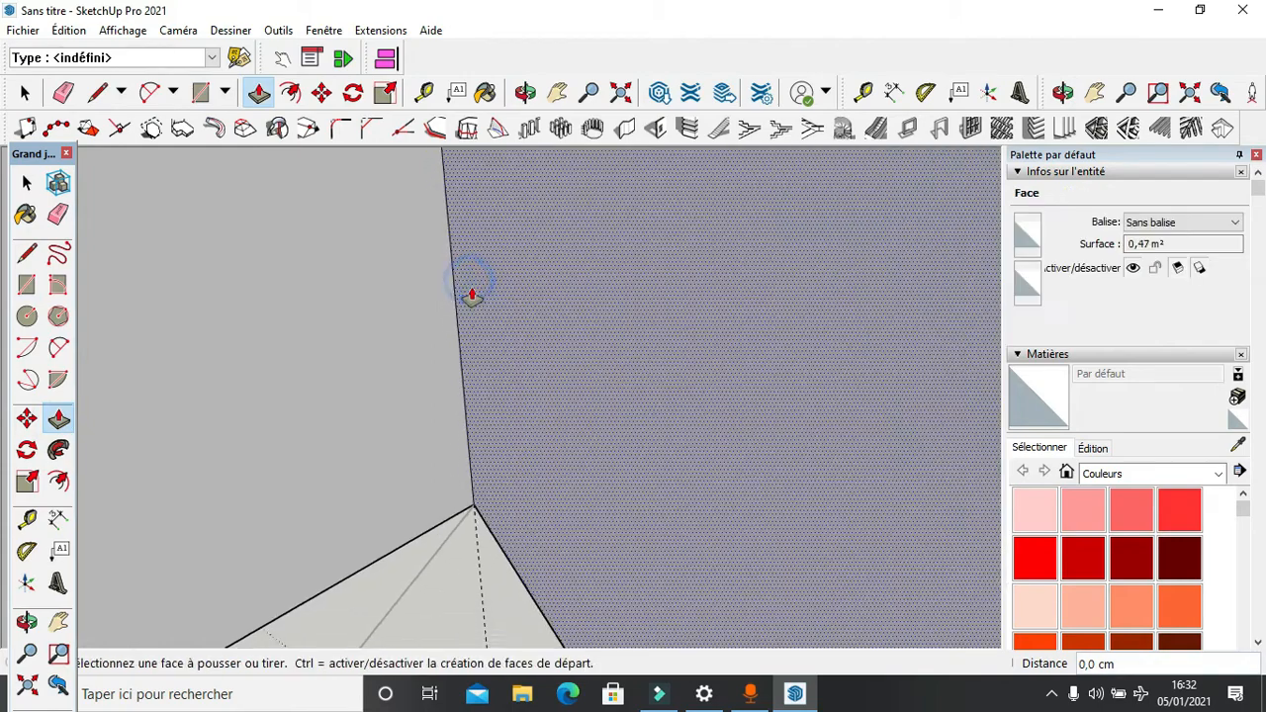
scroll(448, 342, down, 3)
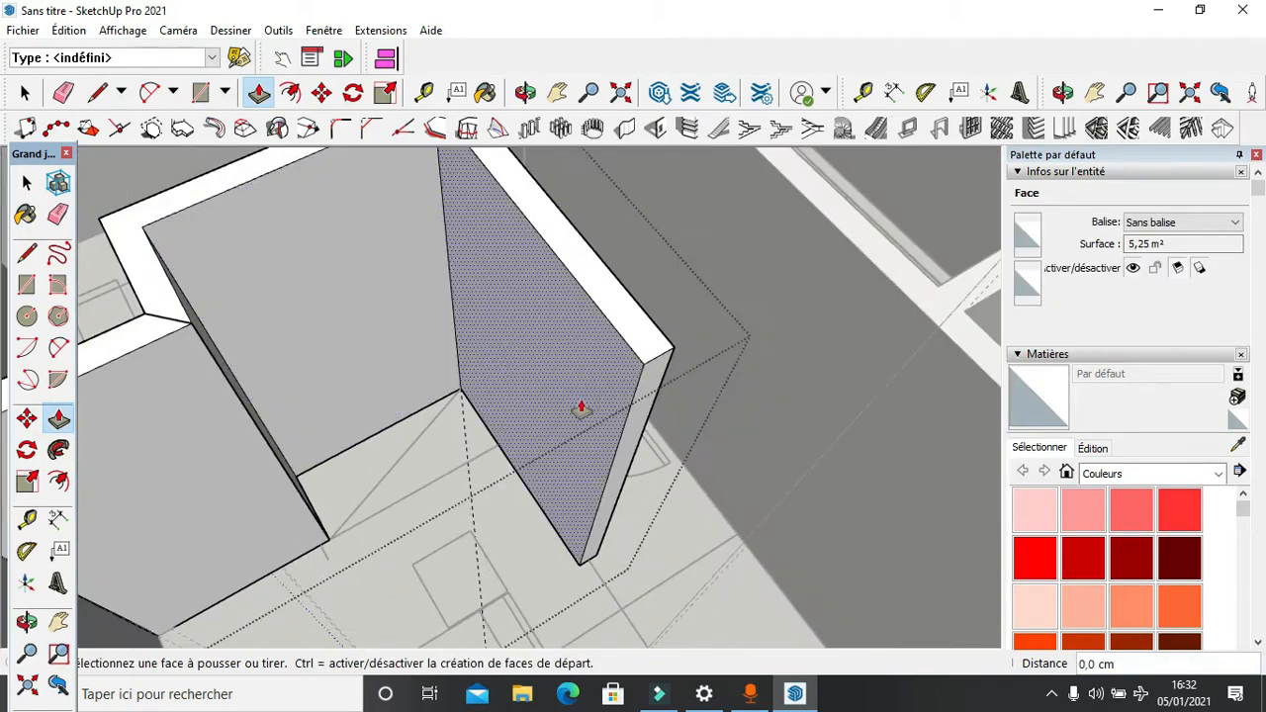
click(612, 478)
scroll(475, 445, up, 4)
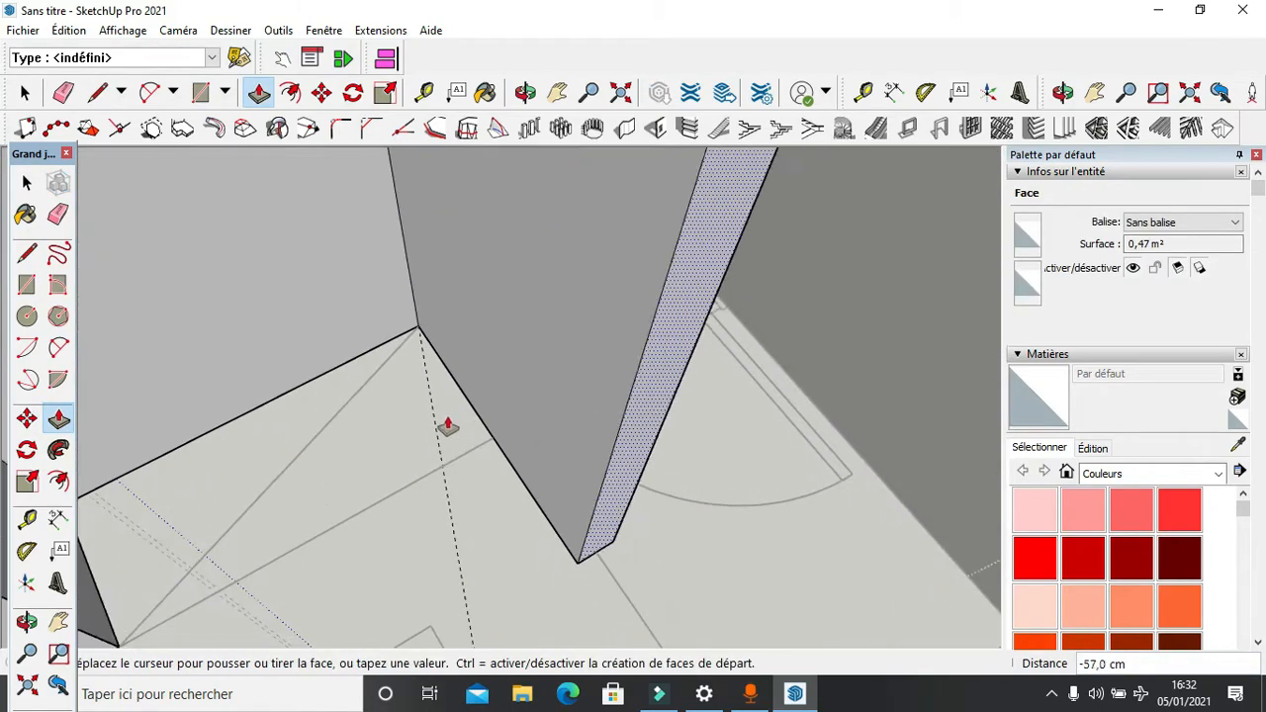
click(415, 486)
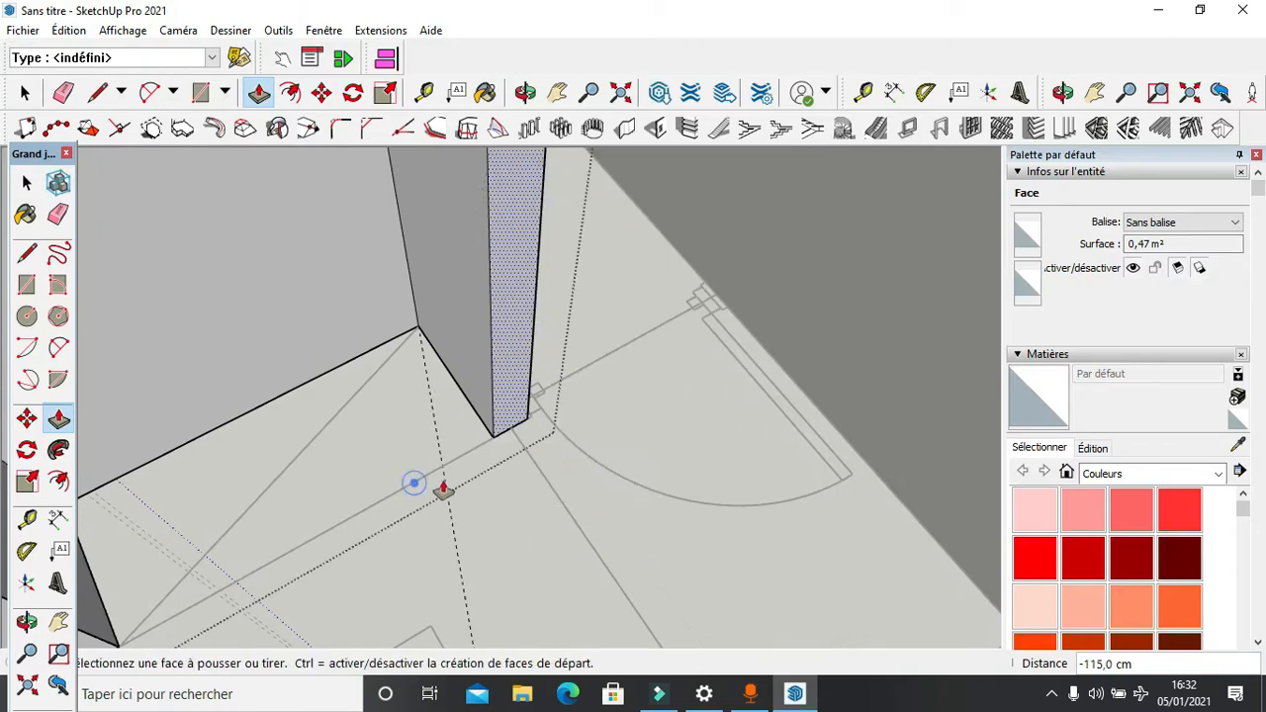
scroll(574, 499, down, 5)
scroll(554, 396, down, 1)
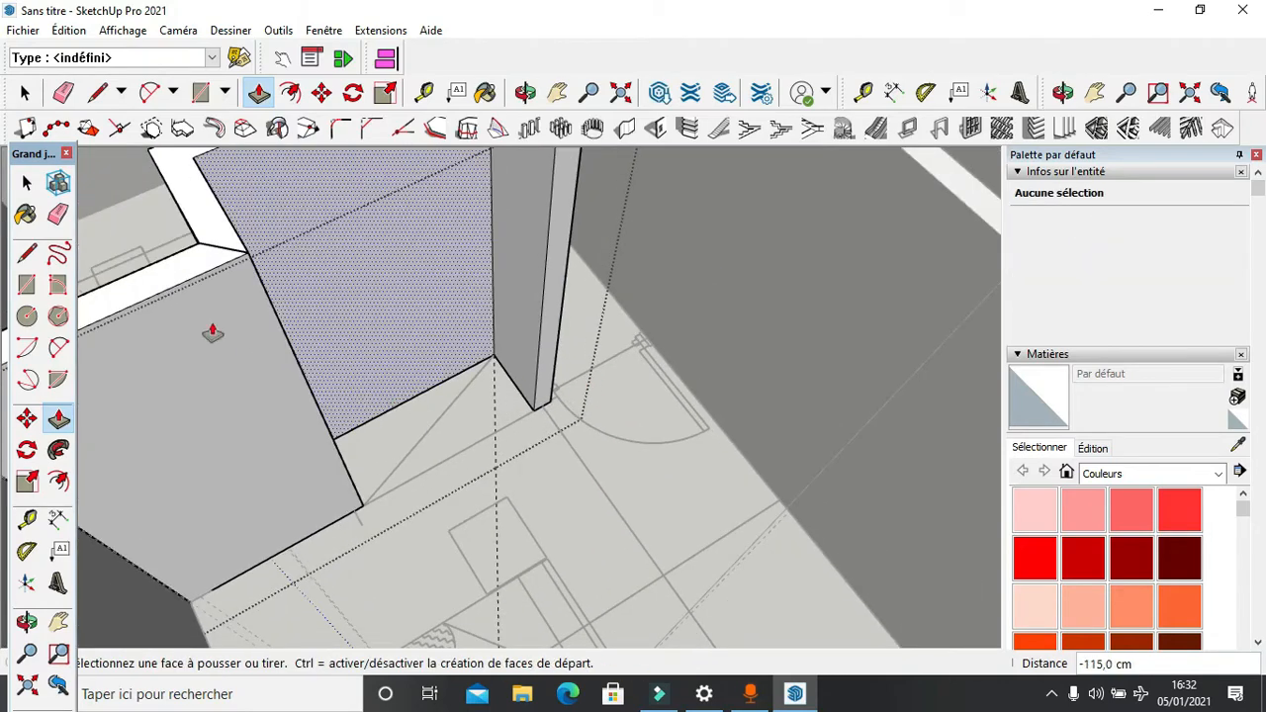
key(space)
scroll(452, 517, down, 5)
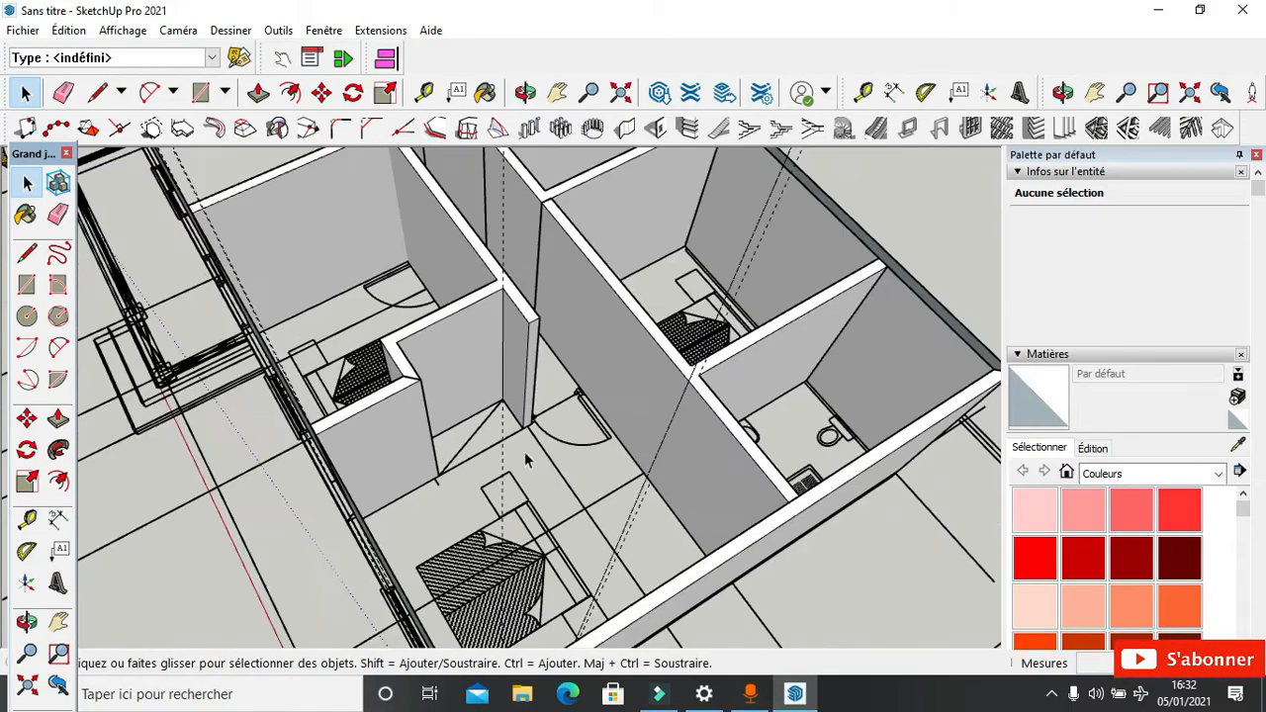
Step: Delete all guides from the model
middle_drag(526, 460, 715, 512)
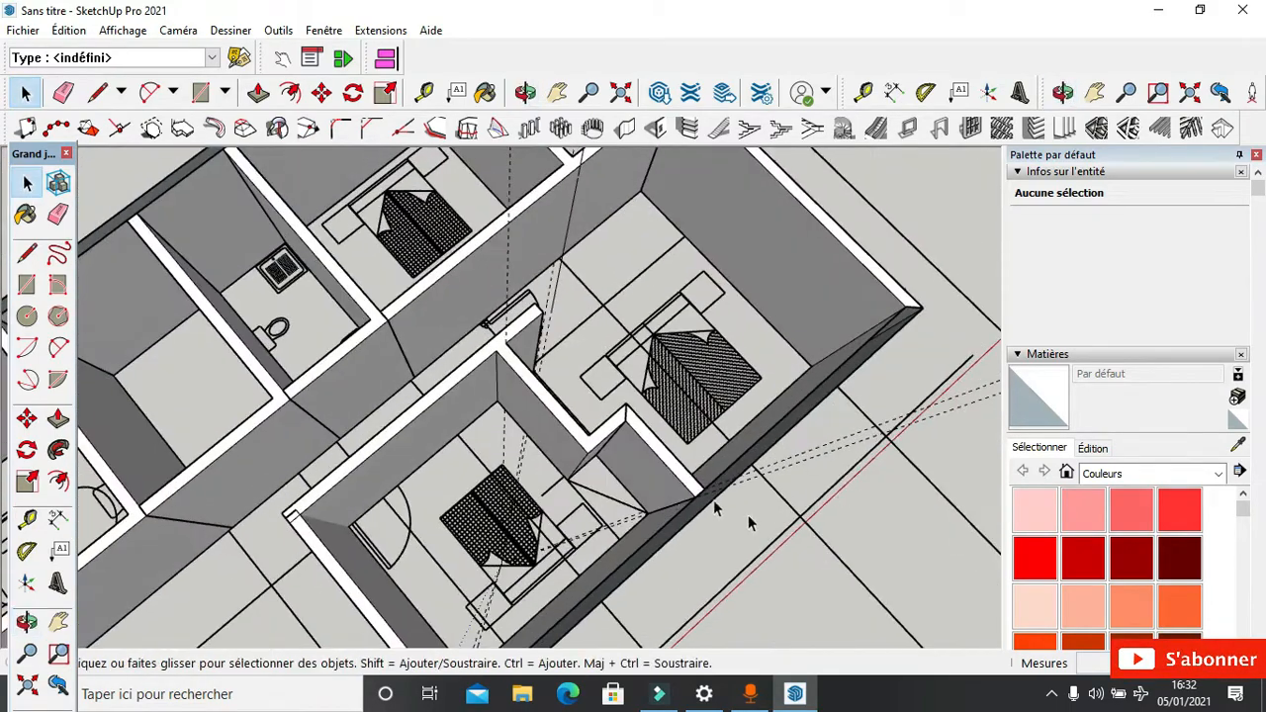
scroll(615, 509, up, 3)
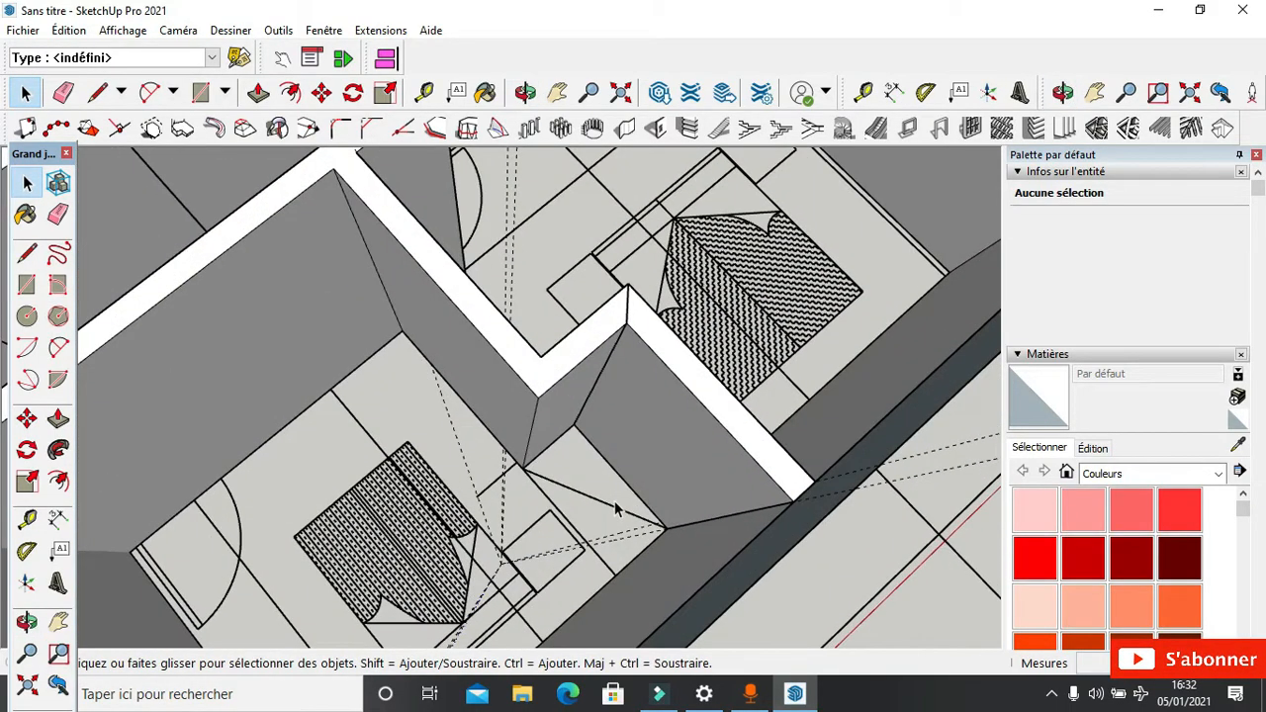
scroll(505, 216, down, 8)
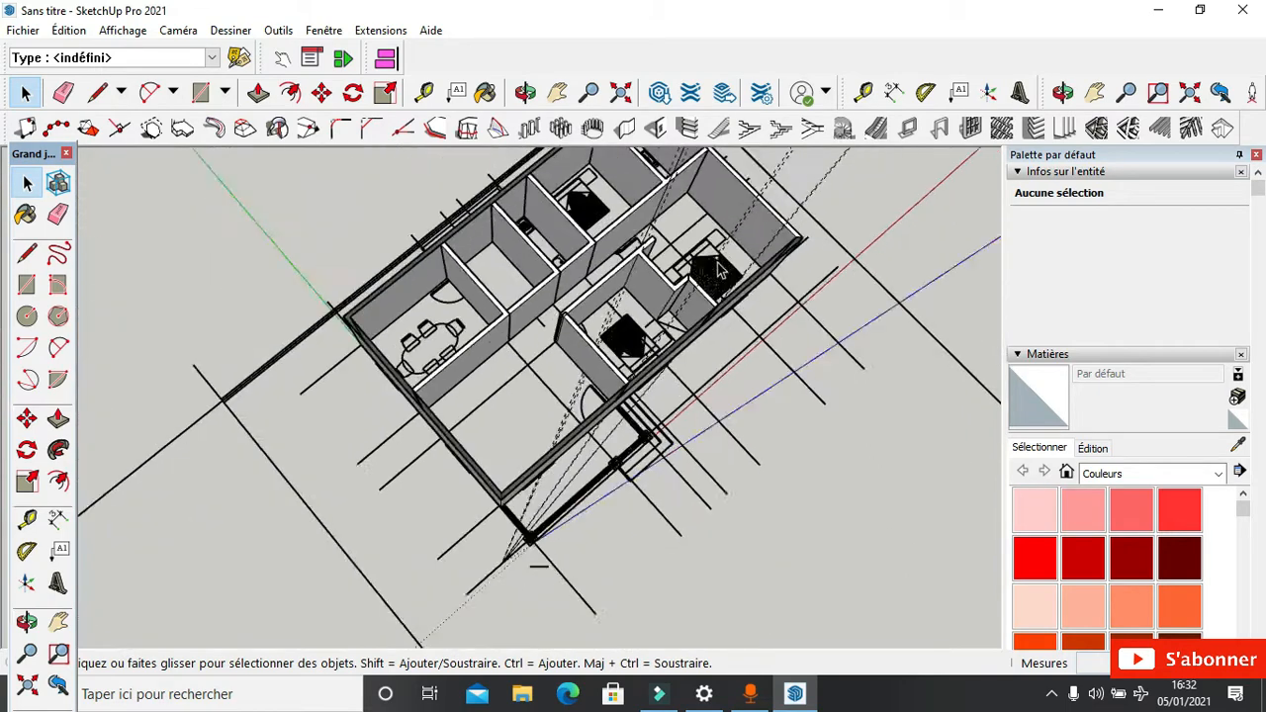
middle_drag(682, 362, 829, 266)
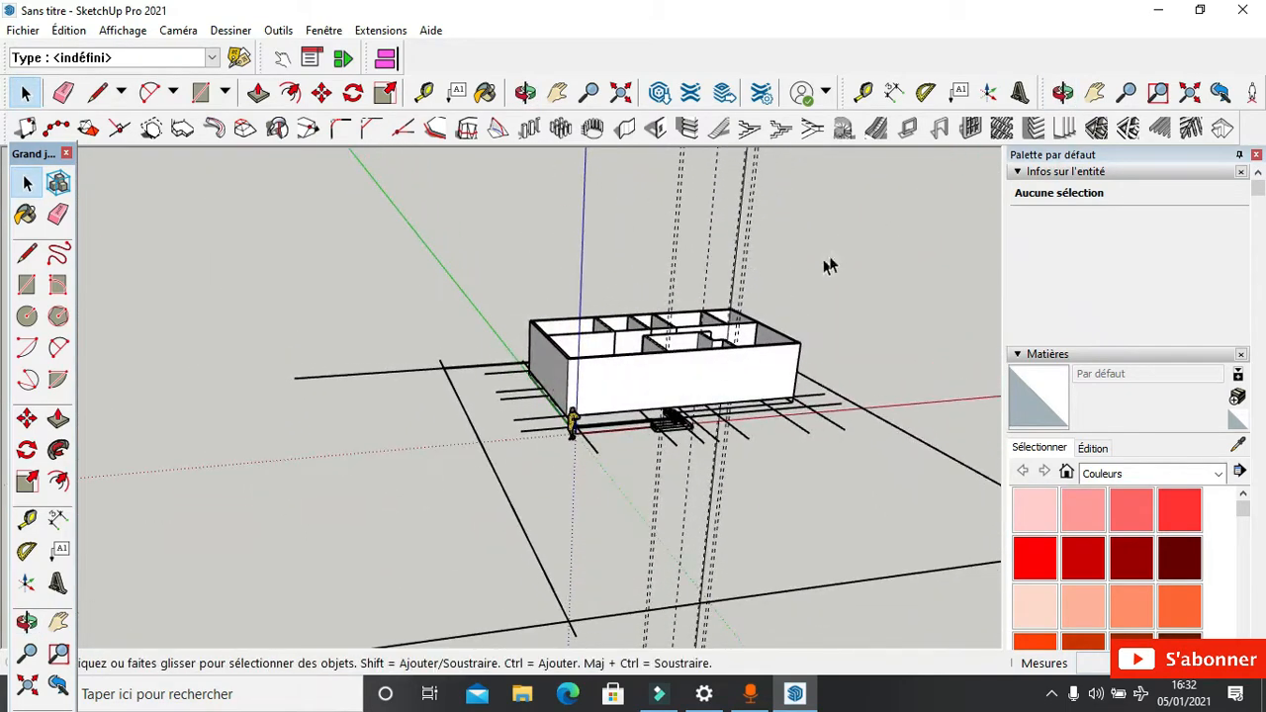
scroll(707, 228, up, 3)
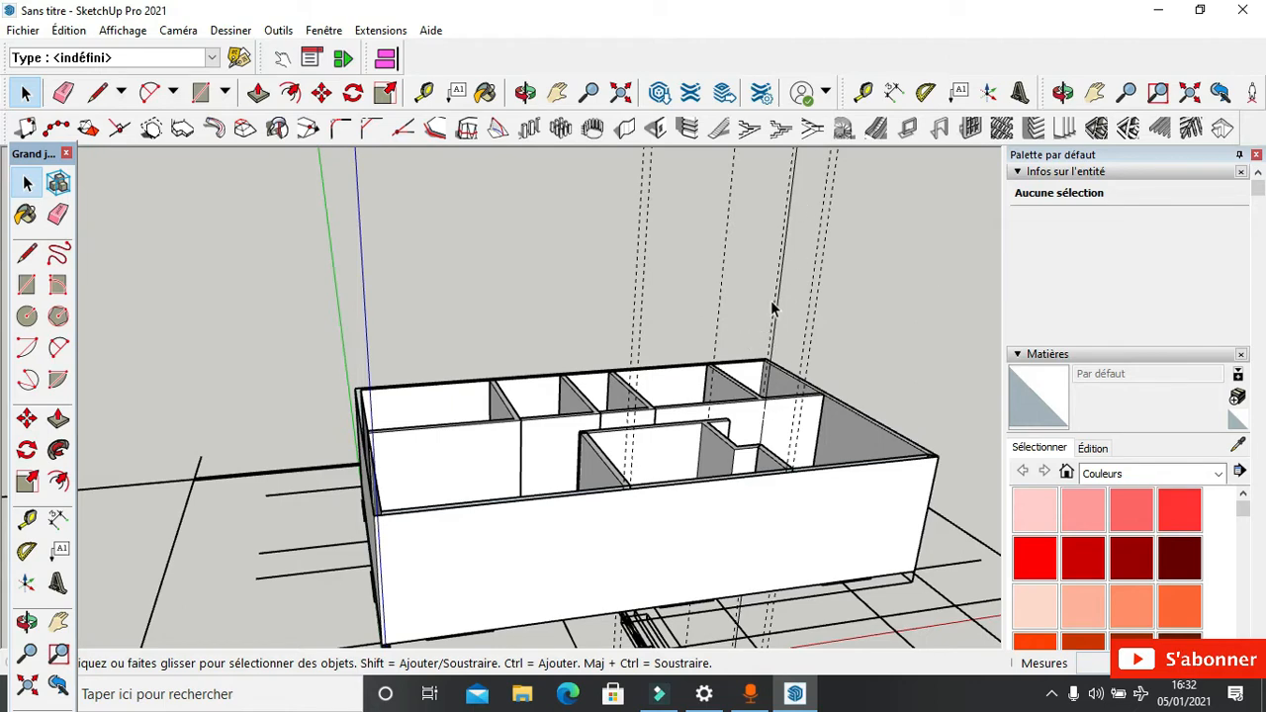
click(54, 33)
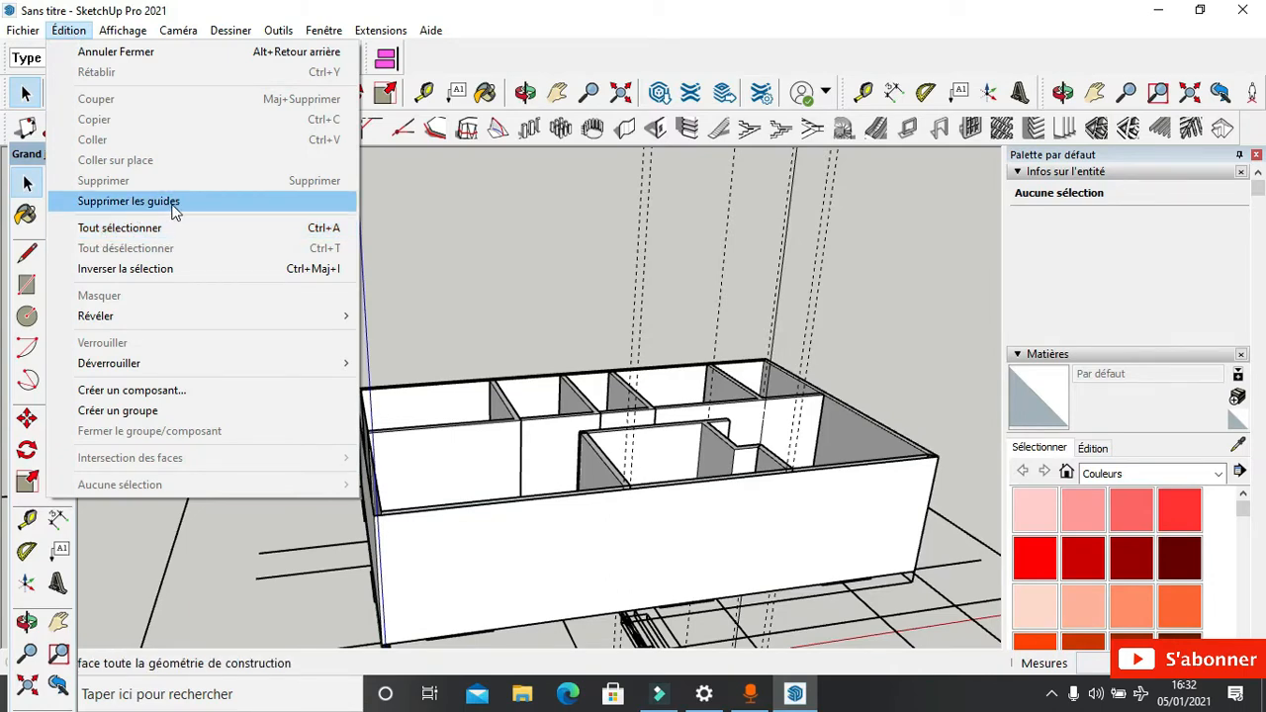
click(173, 203)
Step: Examine the exterior walls and interior partitions from several sides of the house
scroll(551, 302, down, 3)
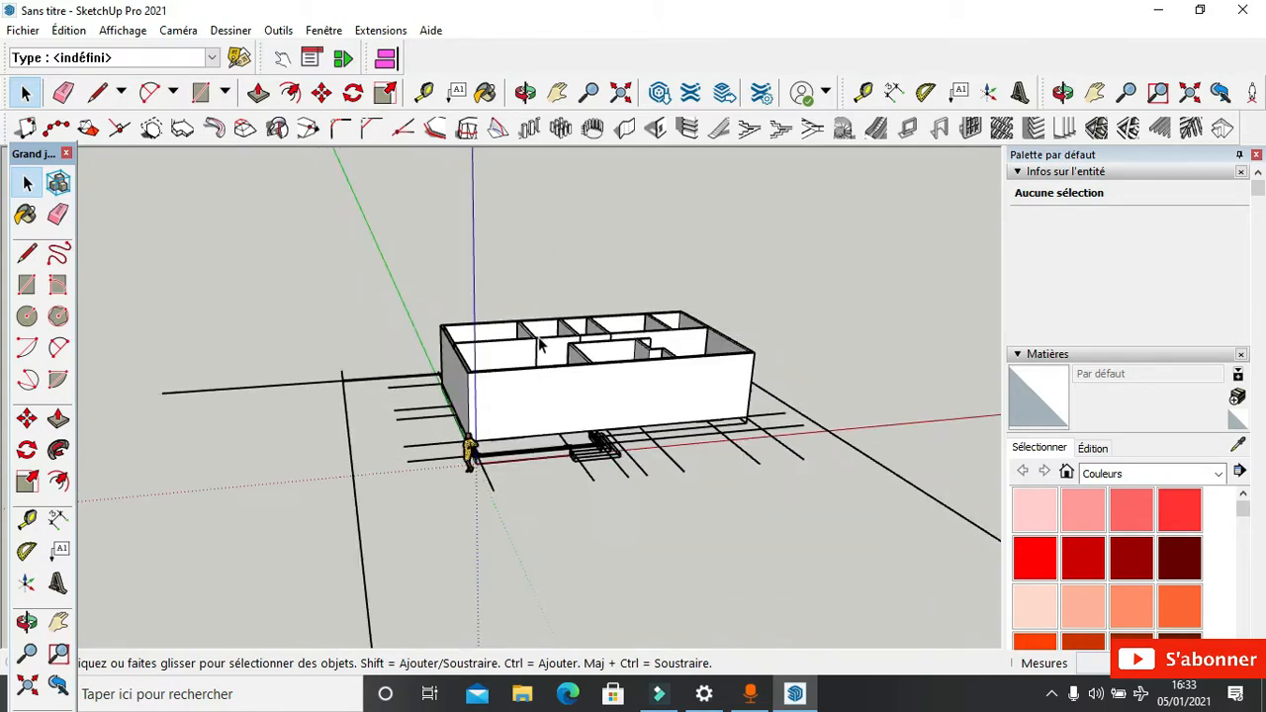
middle_drag(539, 343, 733, 424)
scroll(644, 325, up, 3)
scroll(720, 233, down, 3)
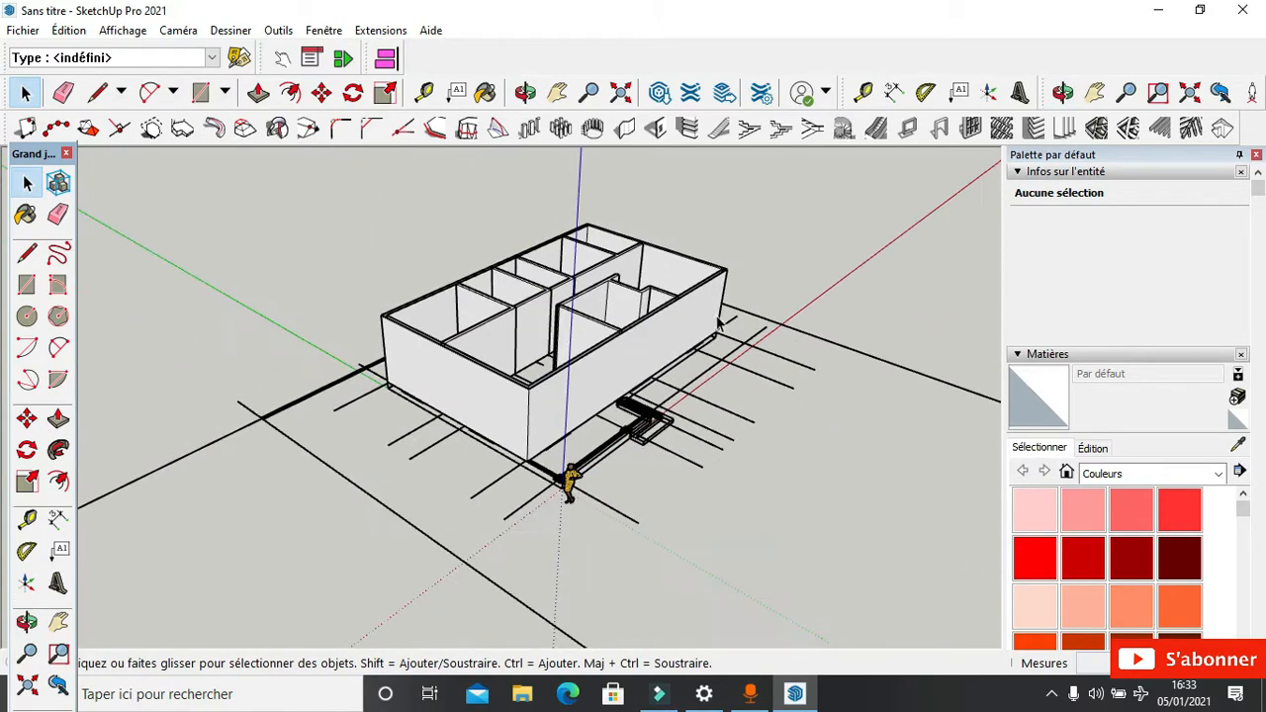
middle_drag(692, 257, 197, 315)
scroll(562, 445, up, 3)
middle_drag(626, 362, 632, 421)
scroll(632, 421, up, 3)
scroll(293, 335, down, 3)
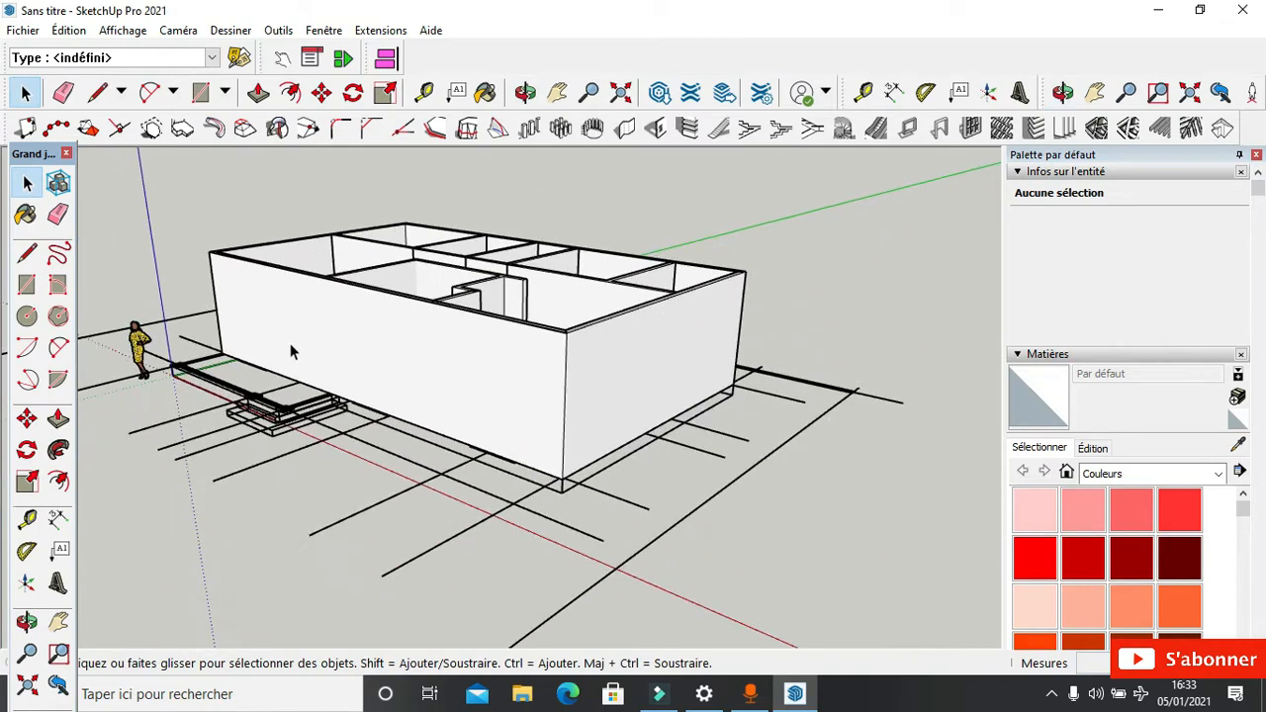
Step: Set up a 1001bit wall opening 140 cm wide and 120 cm high for the bedroom facade and start creating it
middle_drag(290, 348, 483, 345)
scroll(616, 399, up, 3)
scroll(664, 427, up, 3)
scroll(664, 426, up, 2)
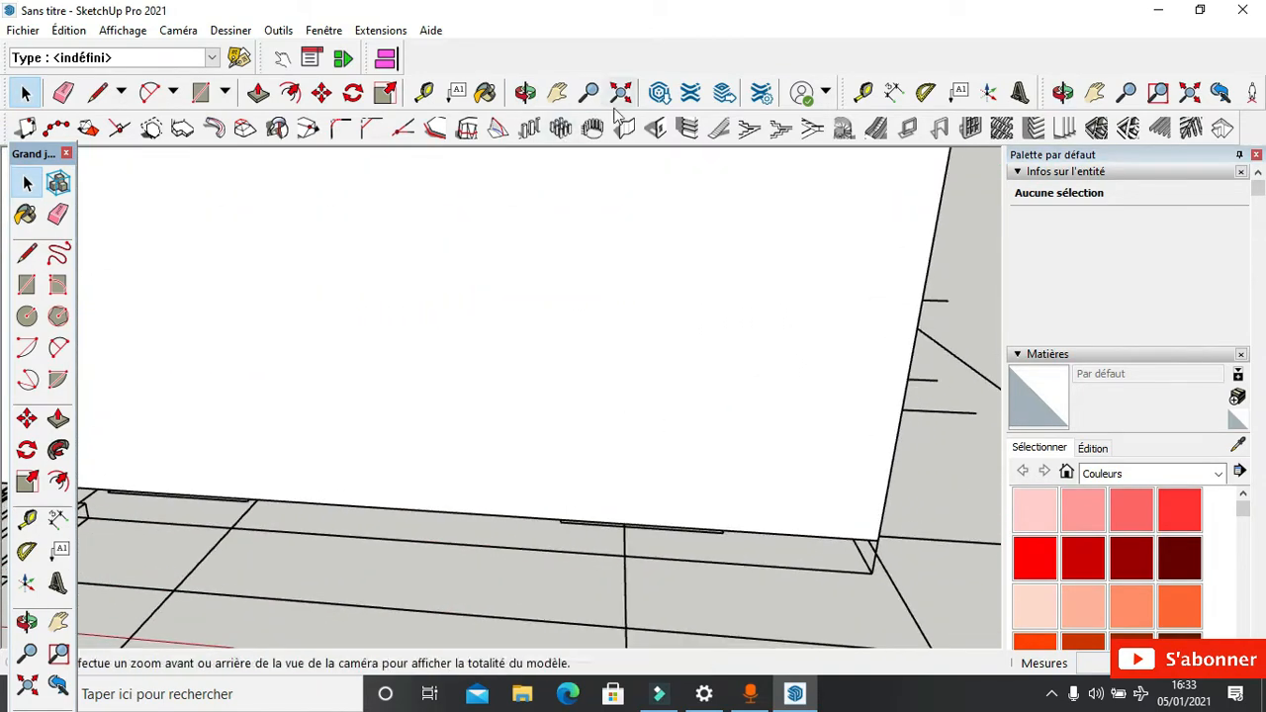
click(656, 129)
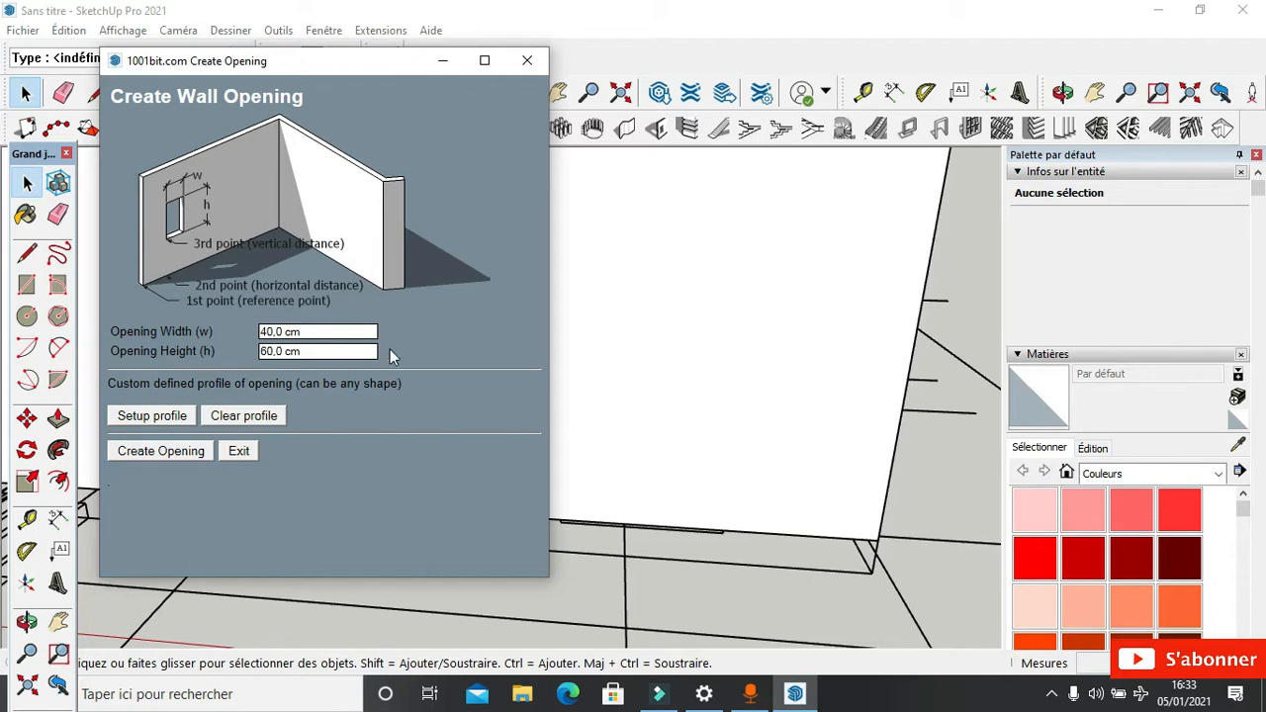
triple_click(312, 331)
text(140)
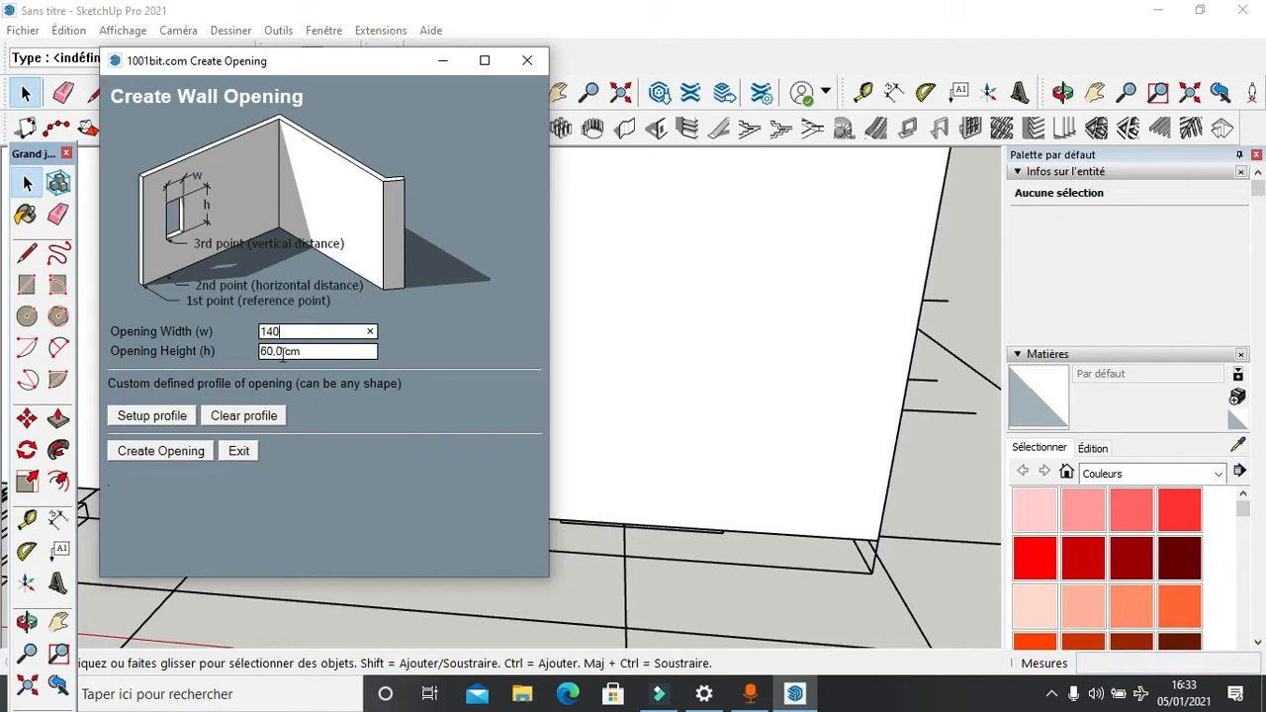
key(Tab)
click(125, 455)
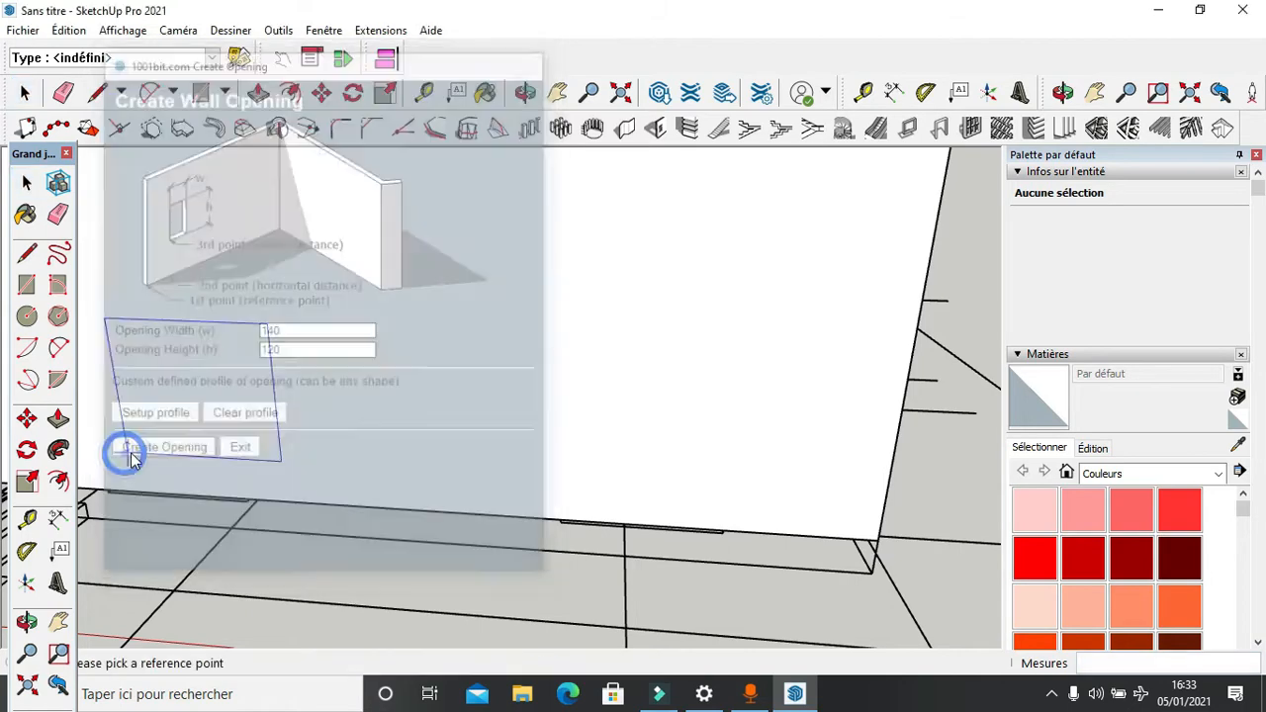
scroll(547, 520, up, 5)
scroll(547, 530, up, 3)
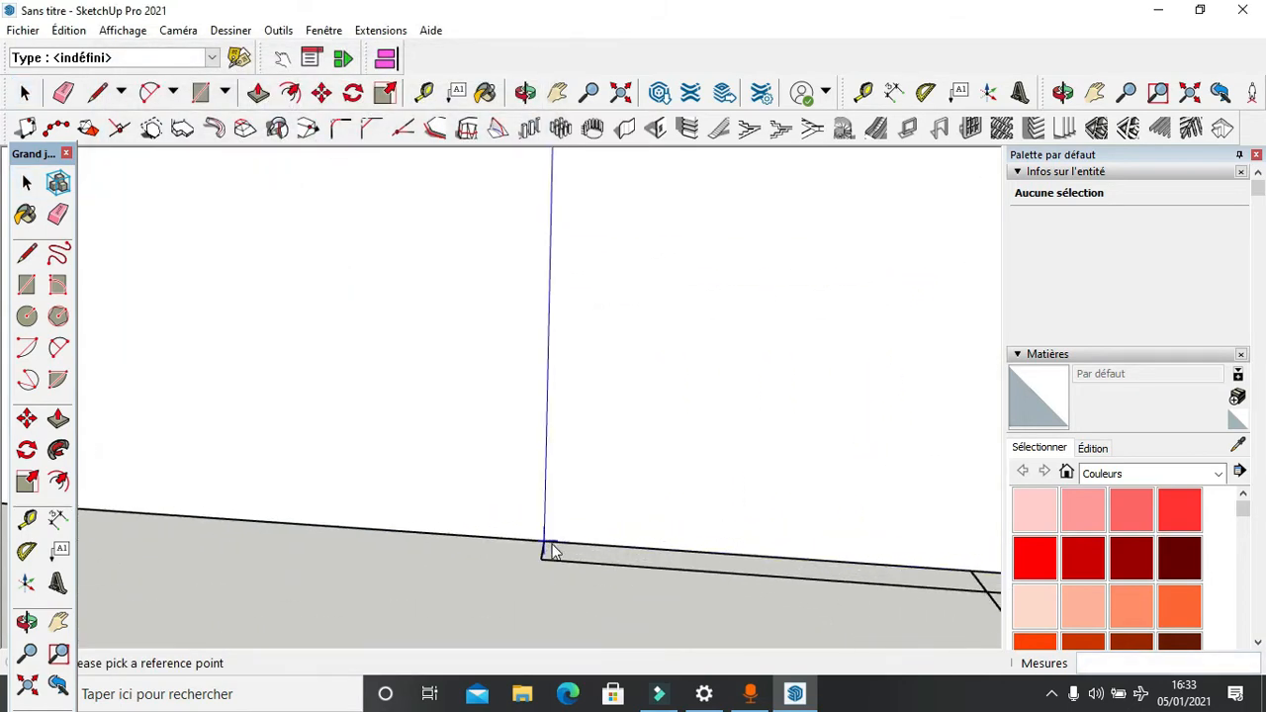
scroll(543, 546, up, 3)
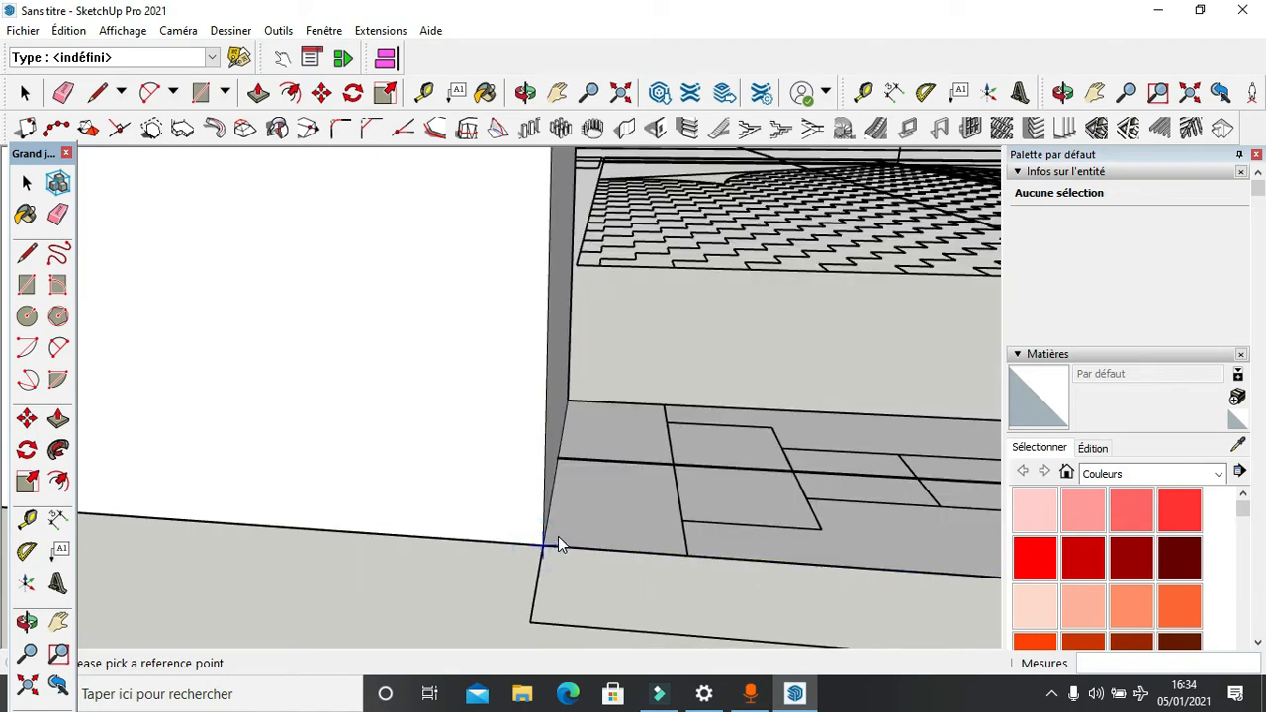
click(558, 539)
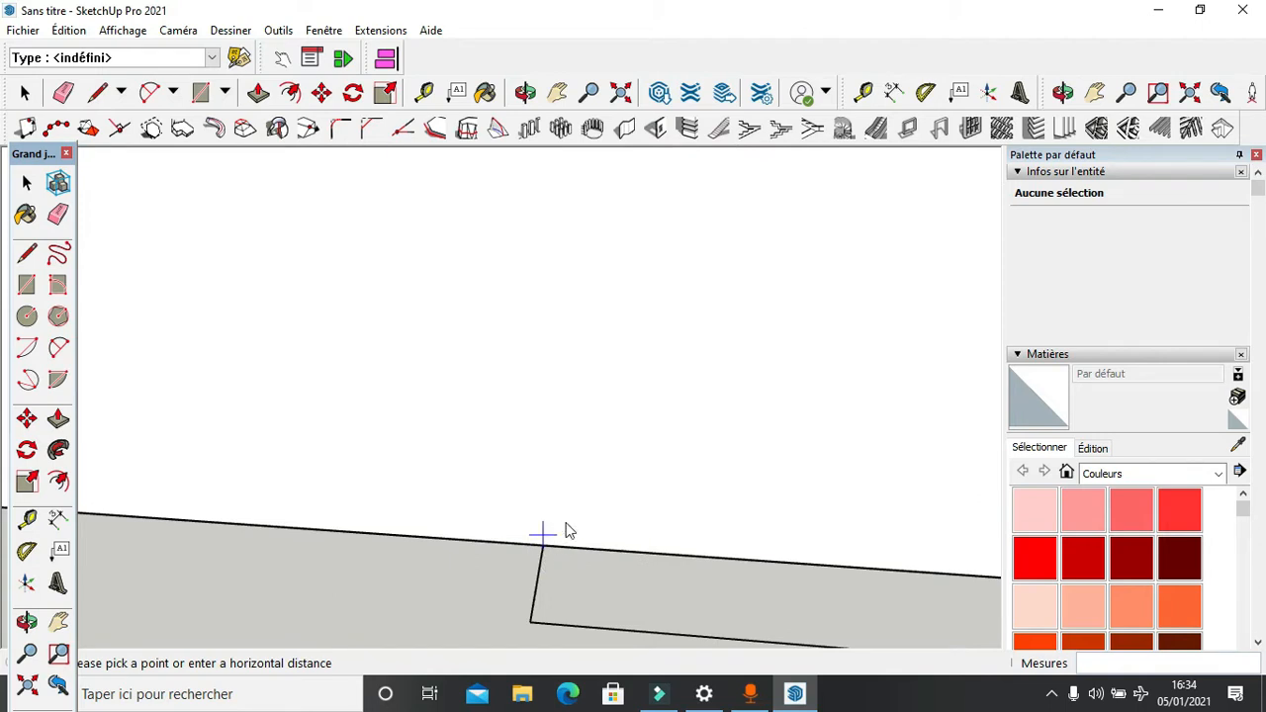
right_click(592, 572)
click(382, 571)
key(space)
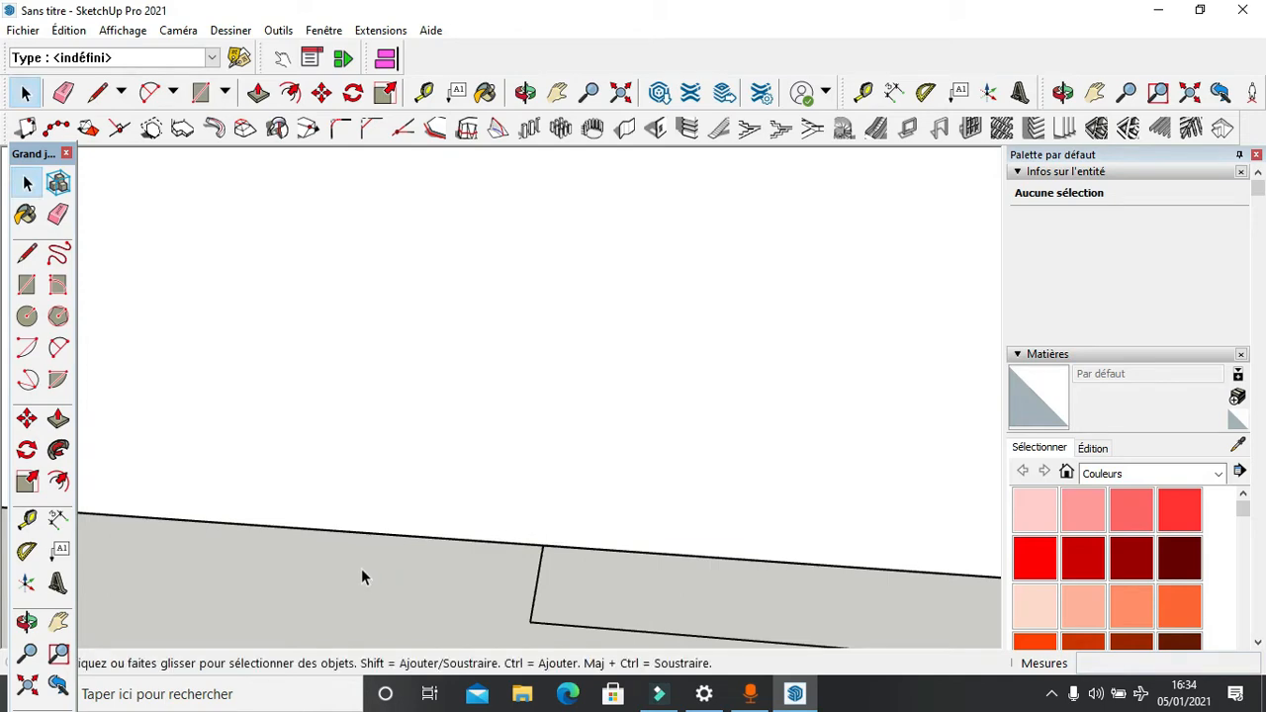
Step: Restart the 140 by 120 cm wall opening, placing its reference and horizontal points at the window mark's corner at the facade's base
click(656, 136)
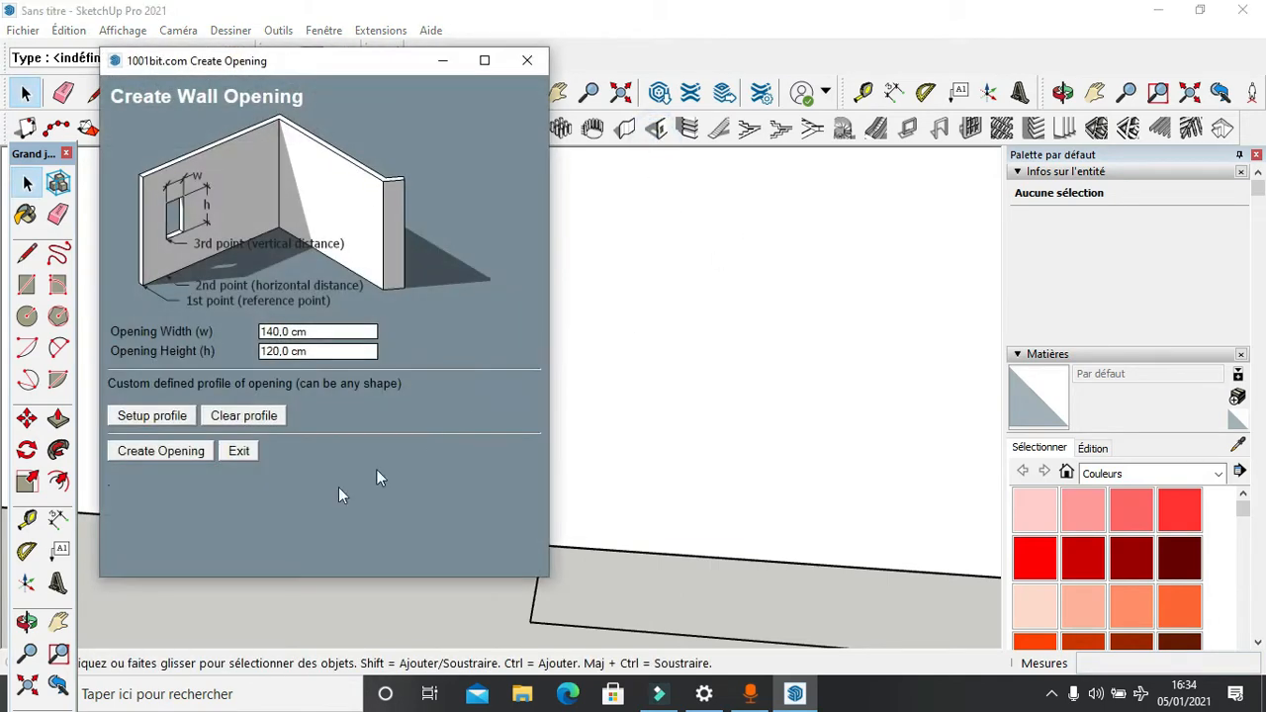
click(159, 451)
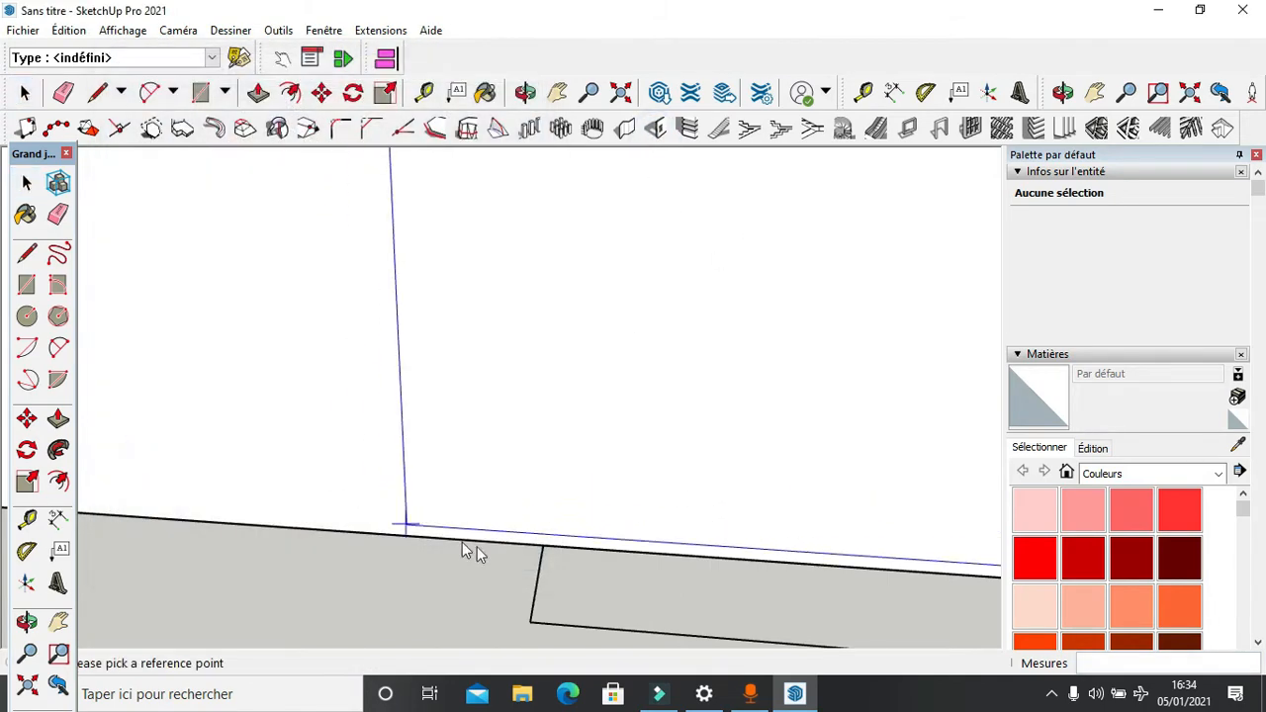
click(542, 549)
click(543, 547)
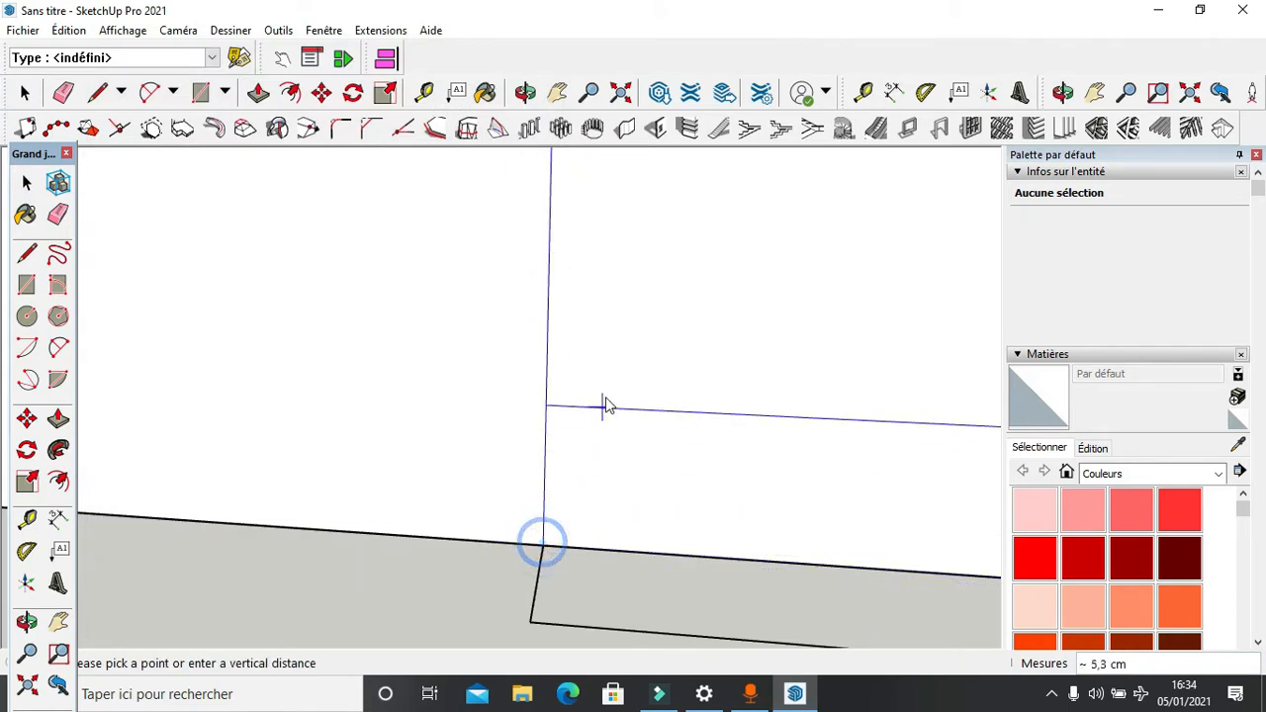
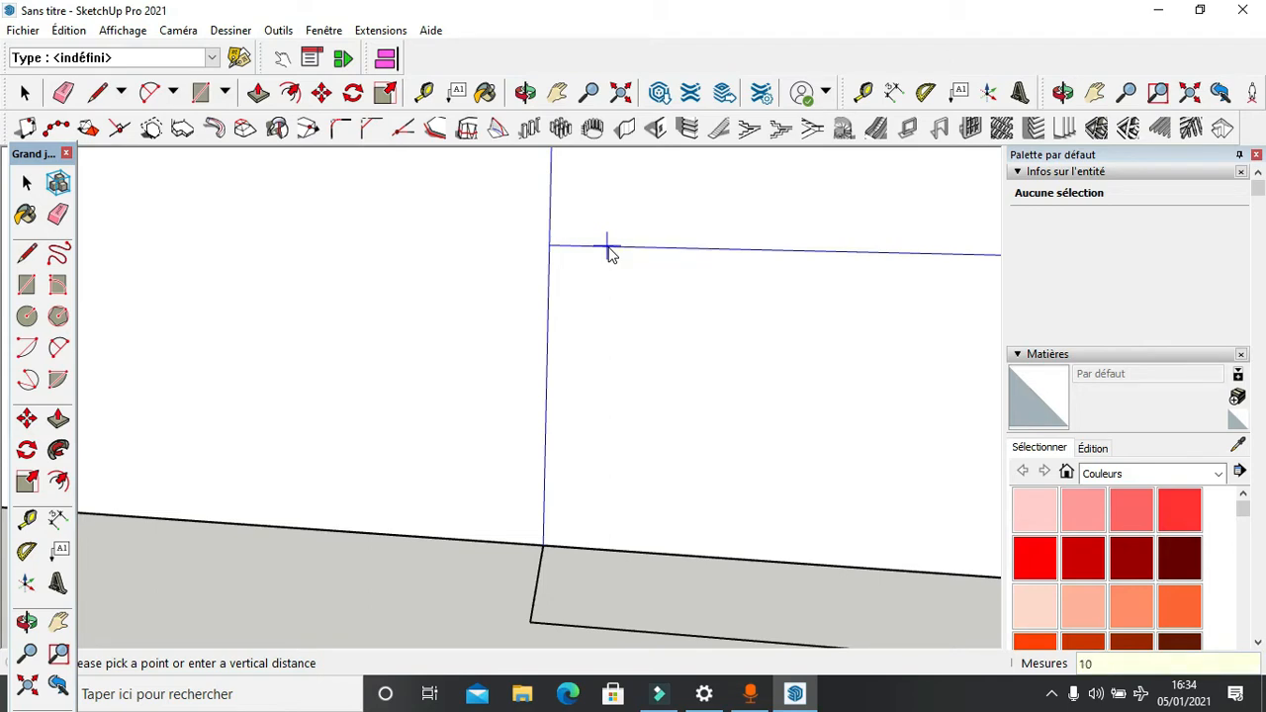
Step: Place the window opening 100 cm above its floor mark at the end of the front wall farthest from the human figure
key(Return)
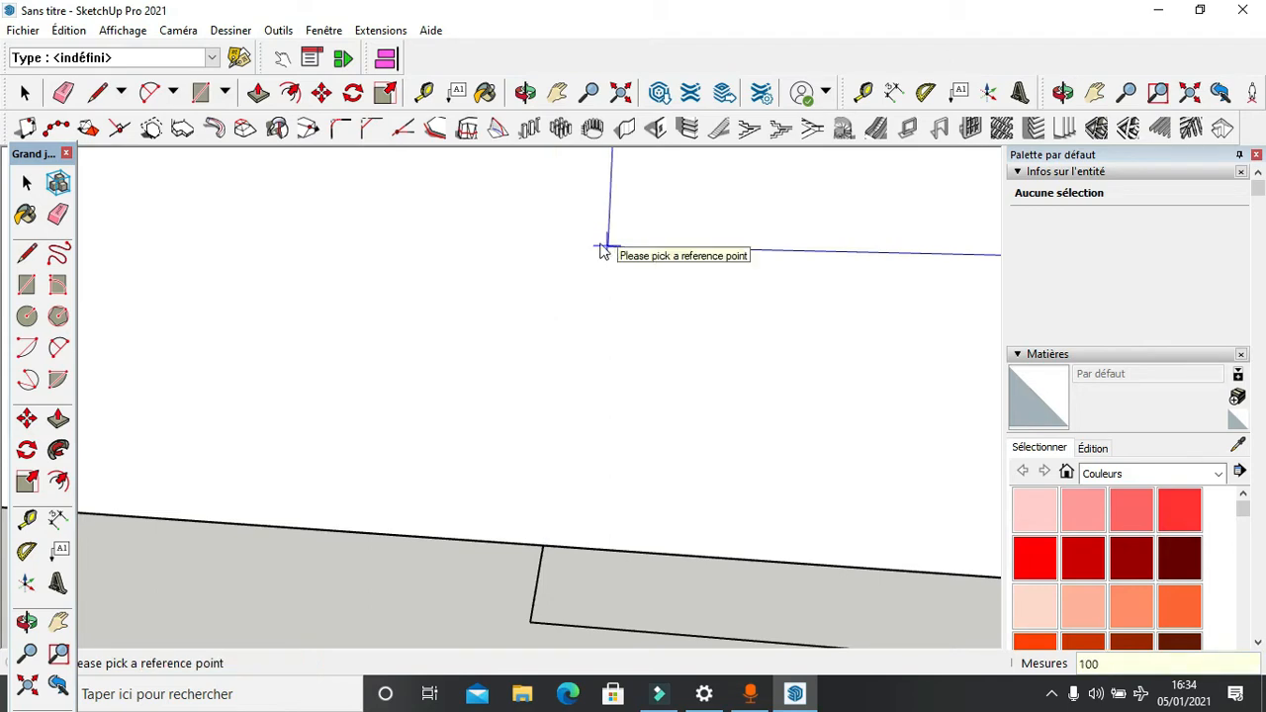
scroll(690, 367, down, 4)
scroll(705, 356, down, 8)
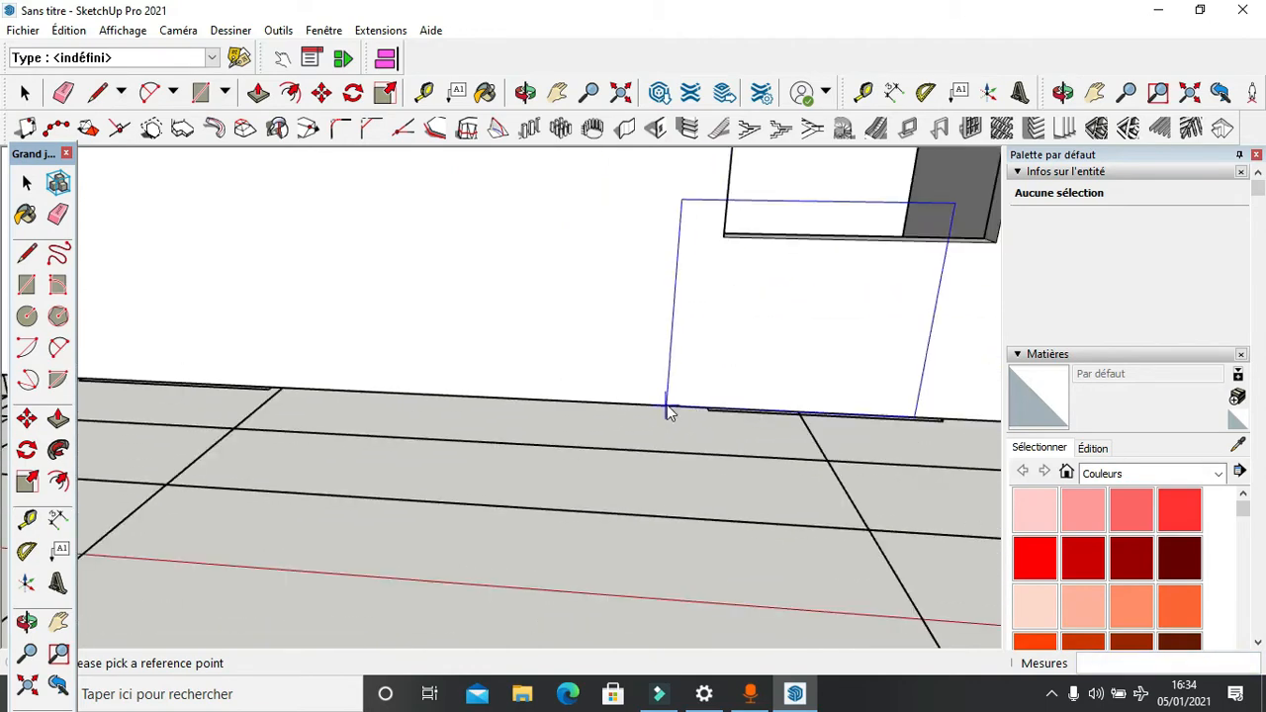
Step: Cut the middle window opening in the front wall, starting at its floor mark's corner, with a vertical distance of 100 cm
scroll(424, 386, up, 8)
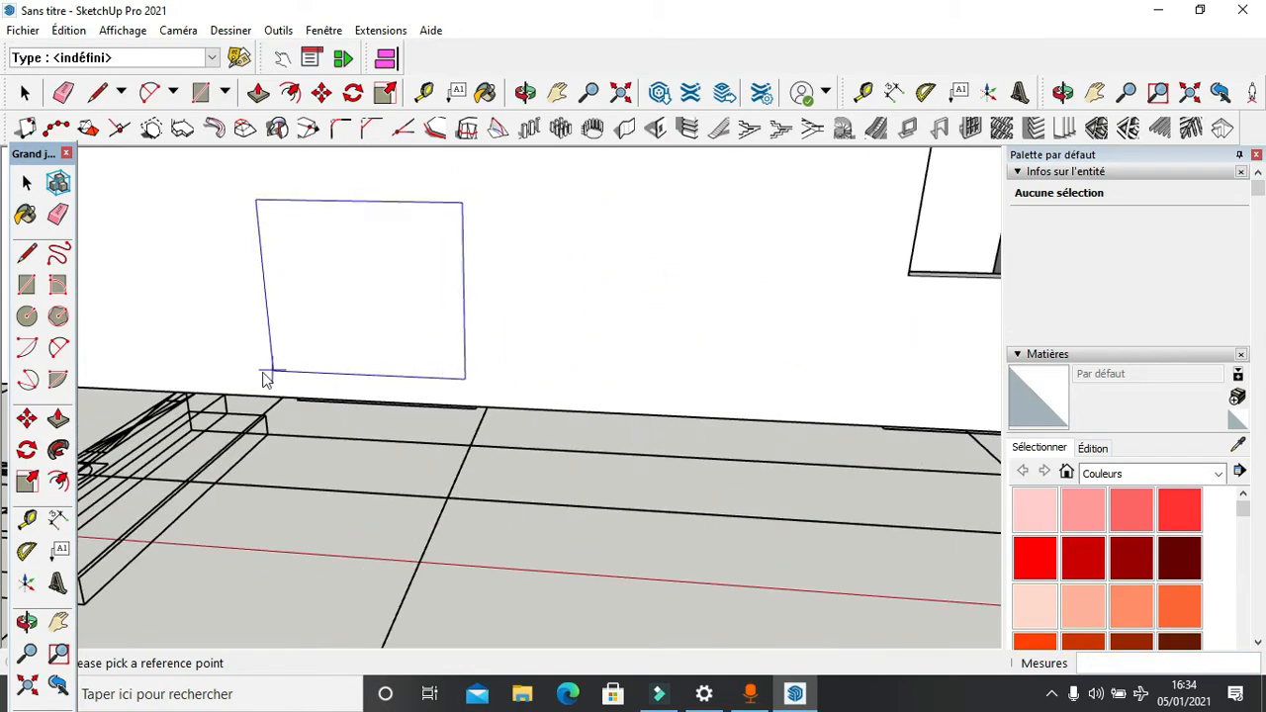
scroll(373, 418, up, 2)
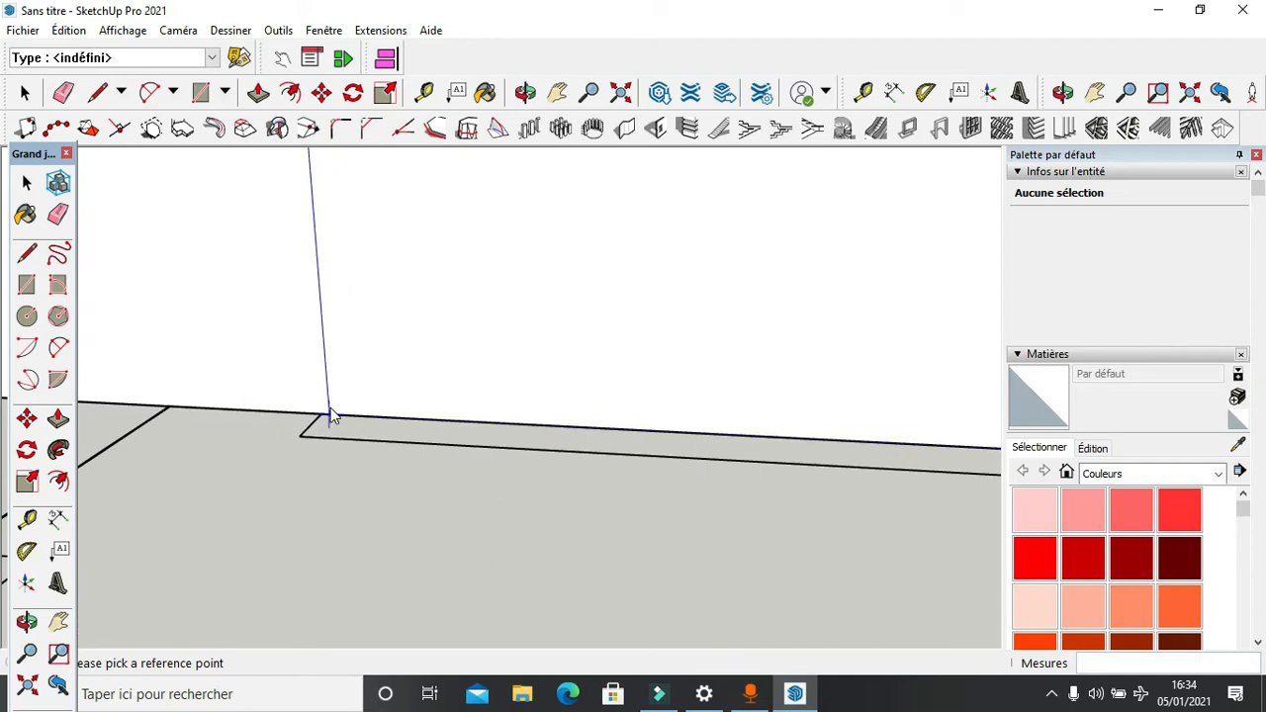
scroll(320, 418, up, 2)
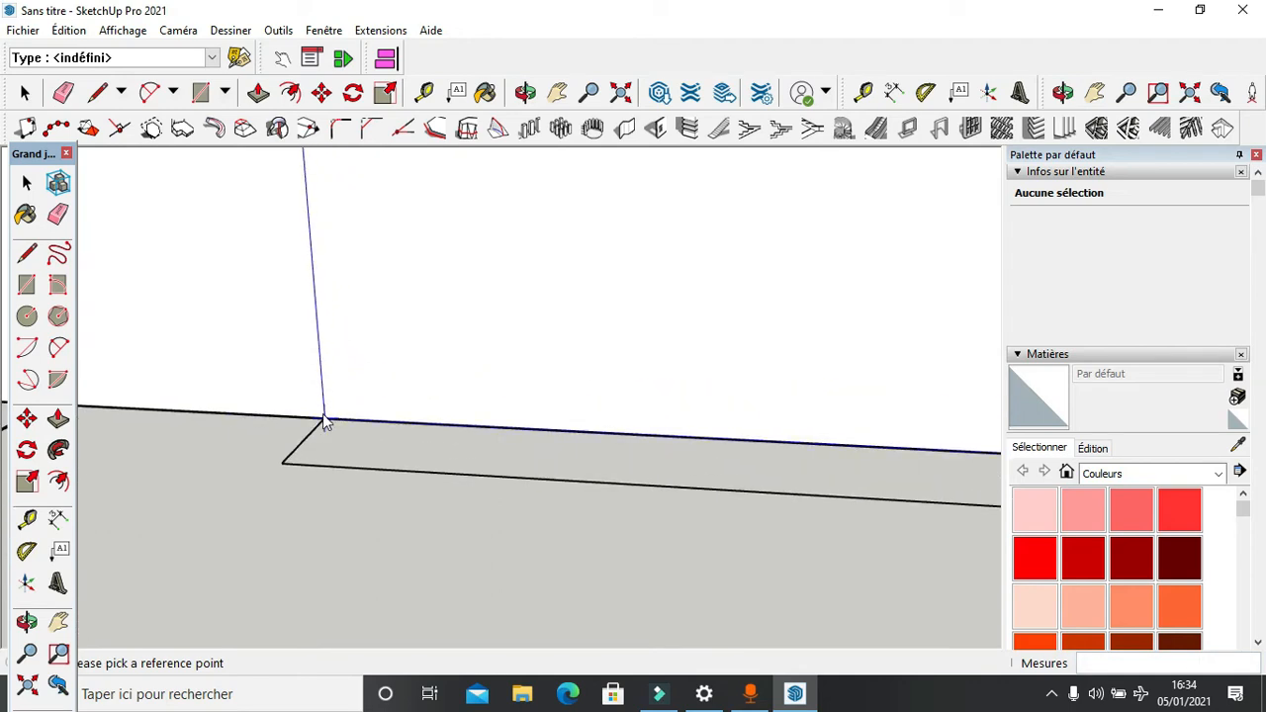
scroll(324, 421, up, 1)
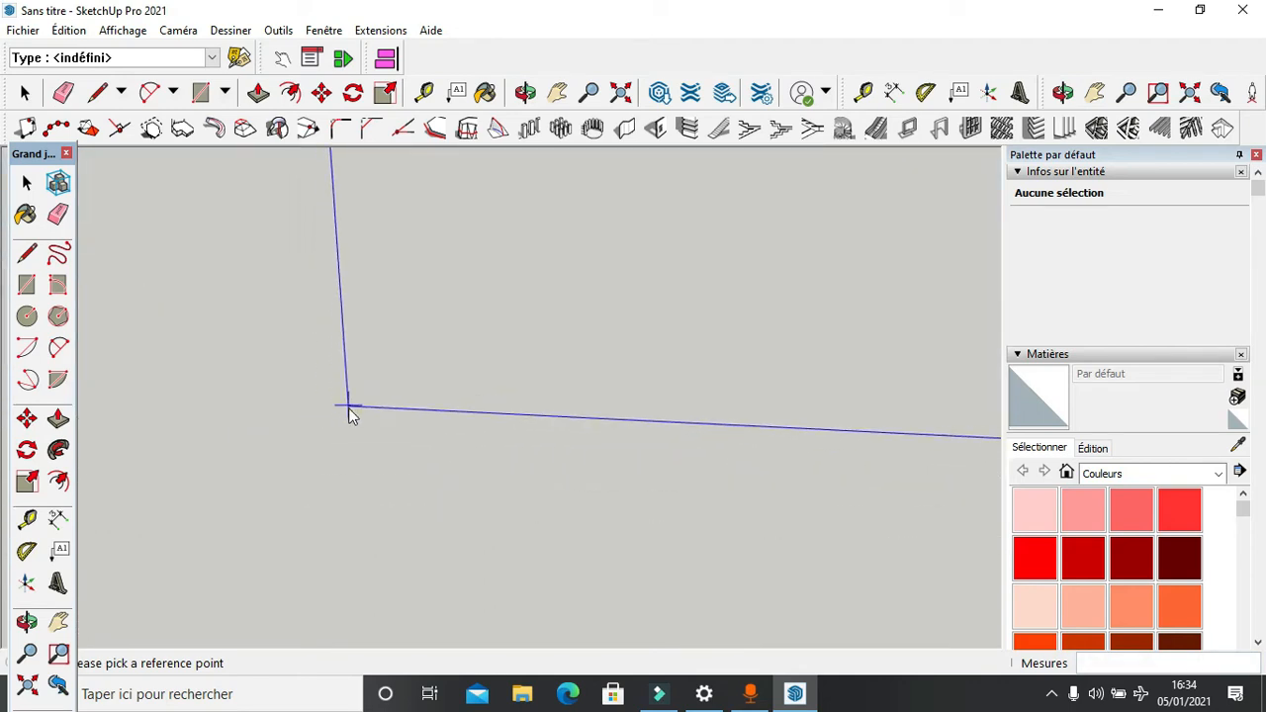
scroll(347, 410, down, 1)
click(366, 403)
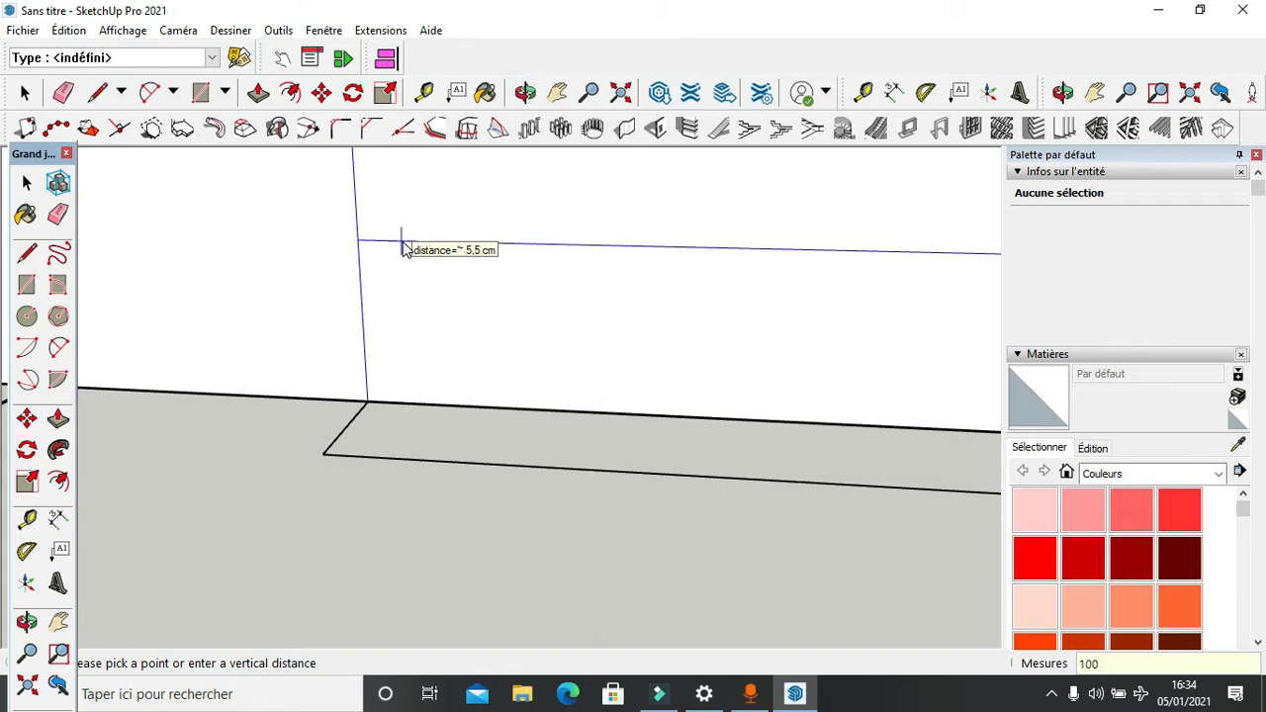
key(Return)
Step: Cut the front wall's window opening nearest the human figure, 100 cm above the corner of its floor mark
scroll(494, 297, down, 1)
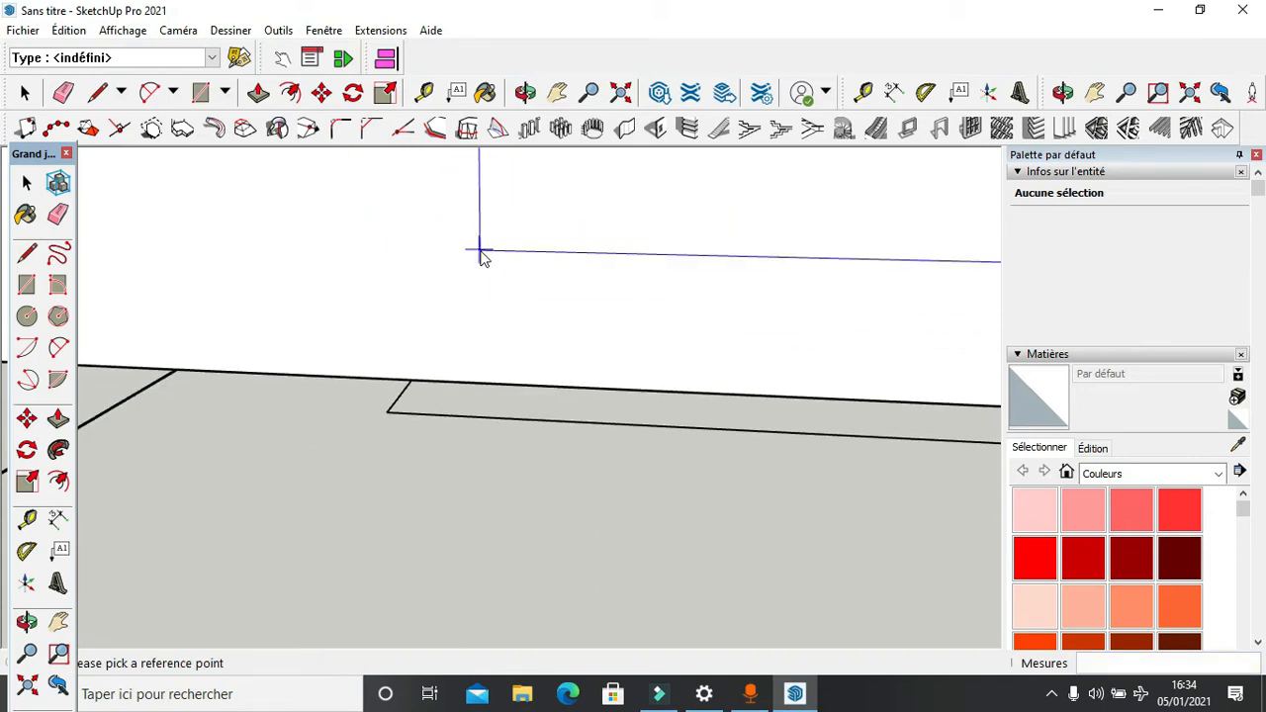
scroll(501, 348, down, 3)
scroll(499, 356, down, 8)
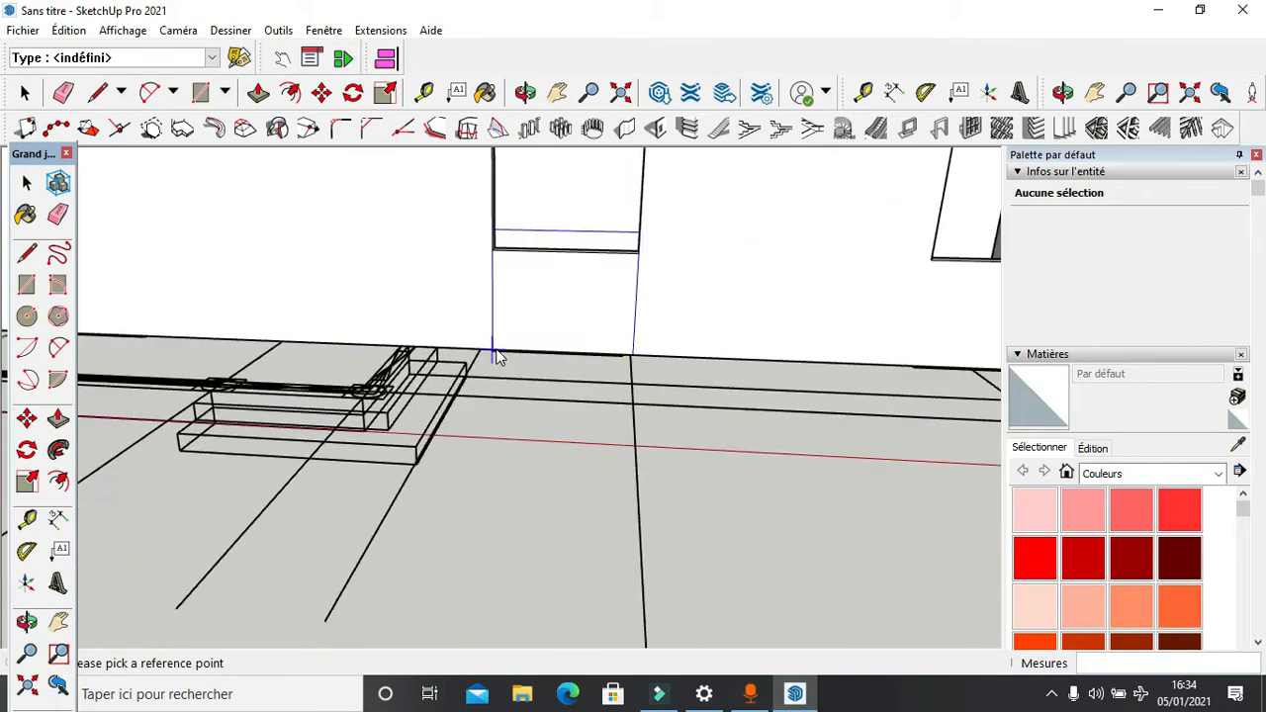
middle_drag(367, 340, 597, 406)
scroll(398, 359, up, 10)
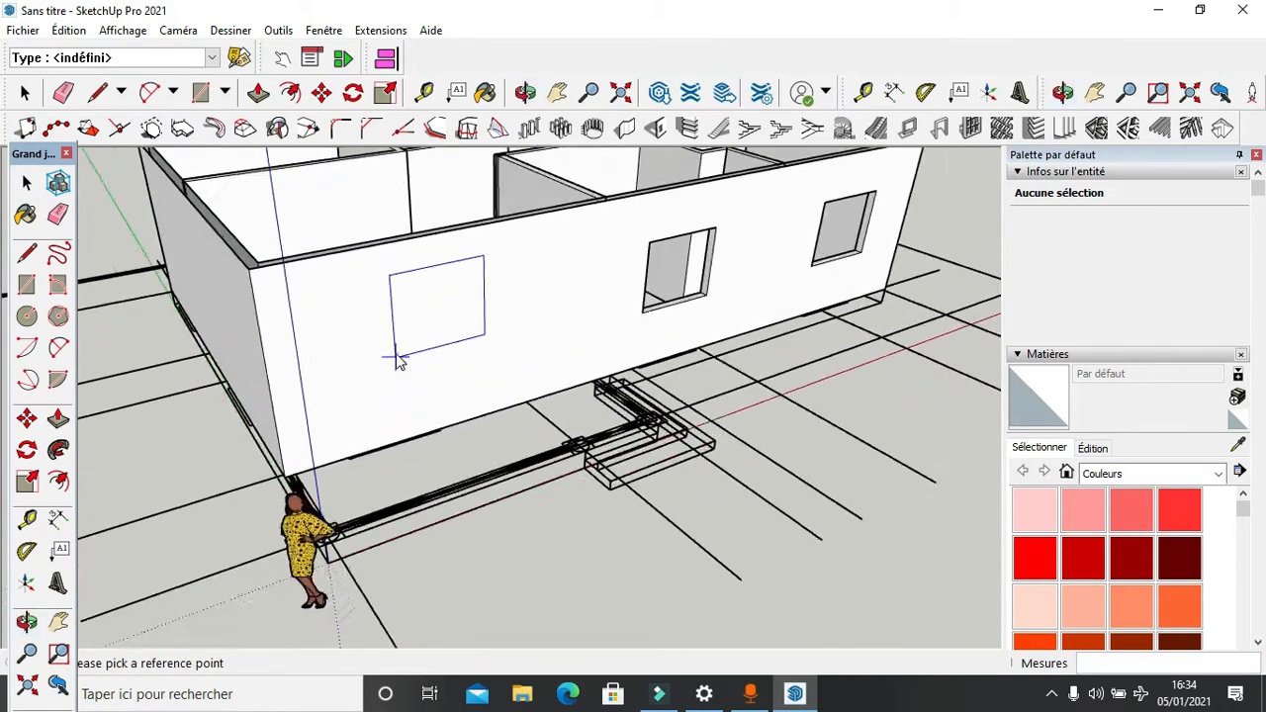
scroll(342, 558, up, 8)
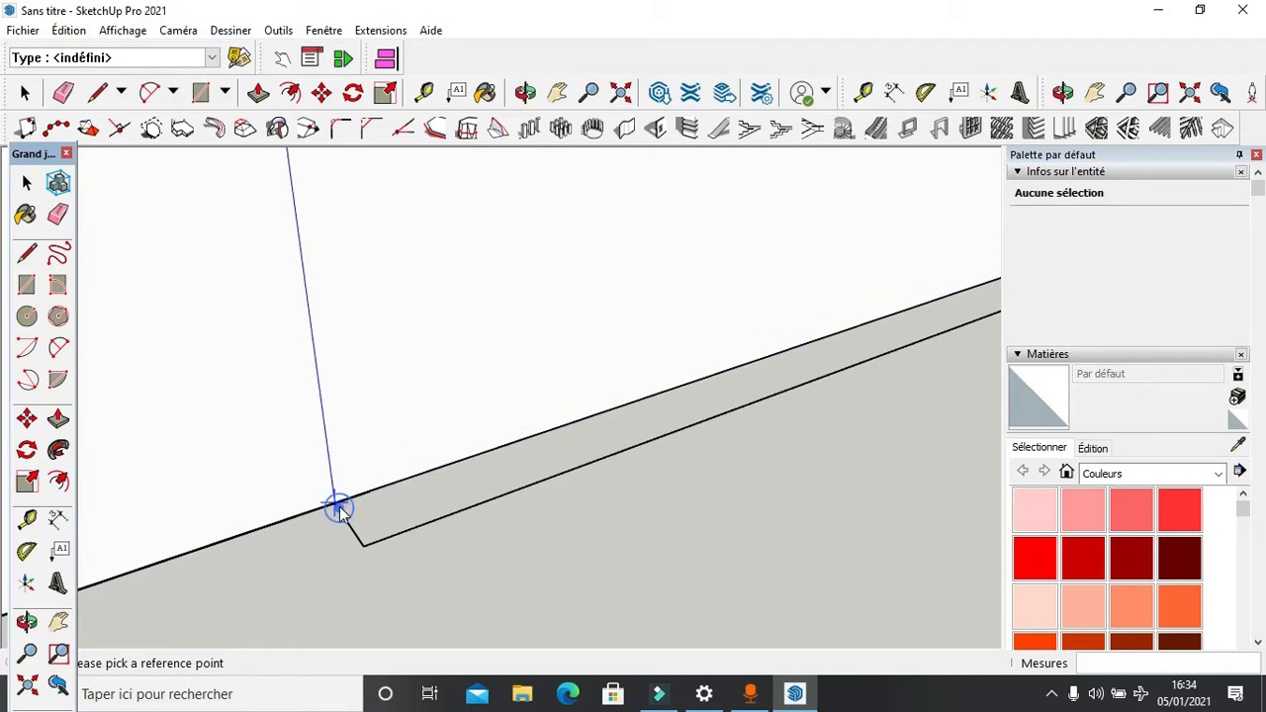
click(337, 506)
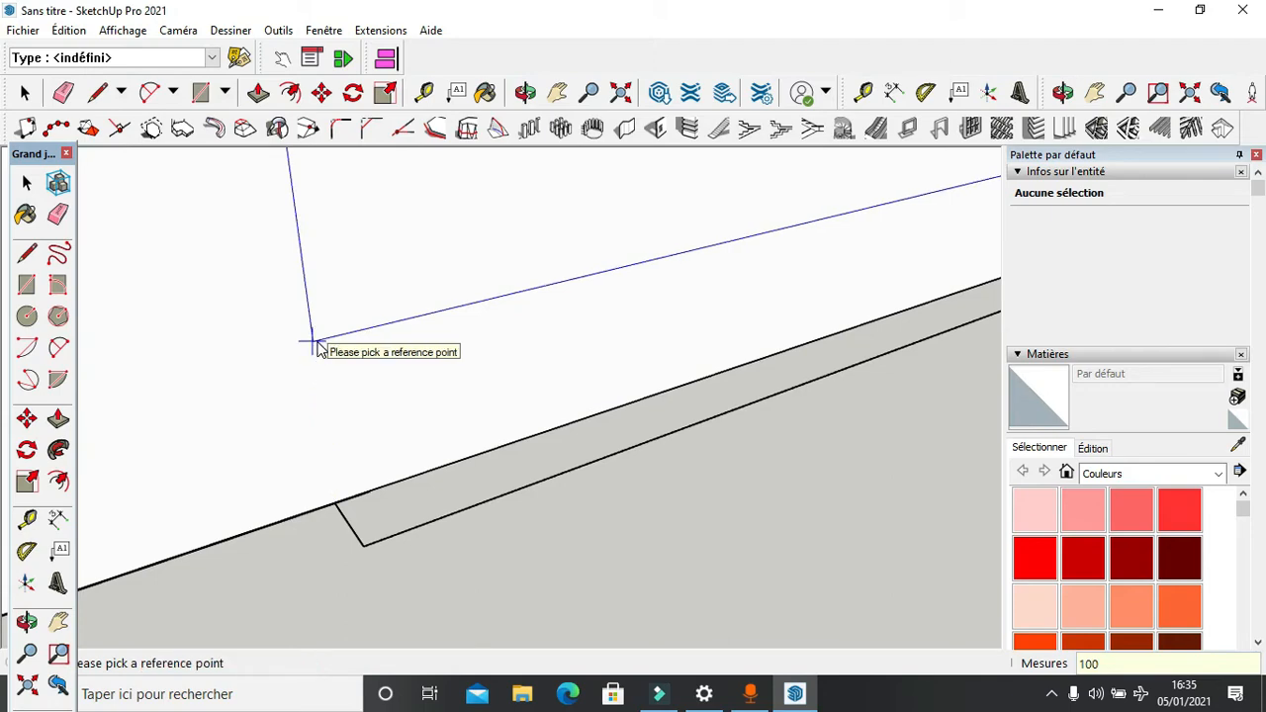
Step: Cut a window opening in the adjoining end wall at the mark nearest the human figure, 100 cm above the wall base
scroll(212, 389, down, 3)
scroll(503, 500, down, 6)
scroll(502, 460, down, 6)
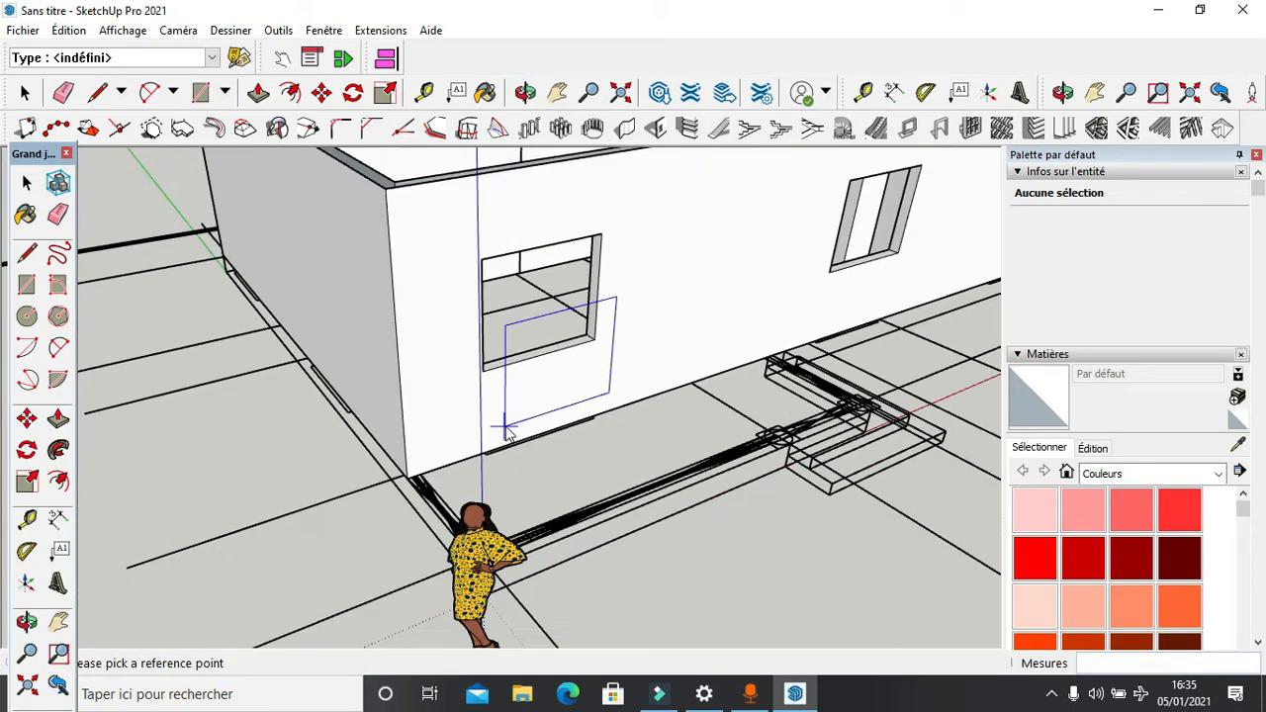
middle_drag(413, 409, 481, 396)
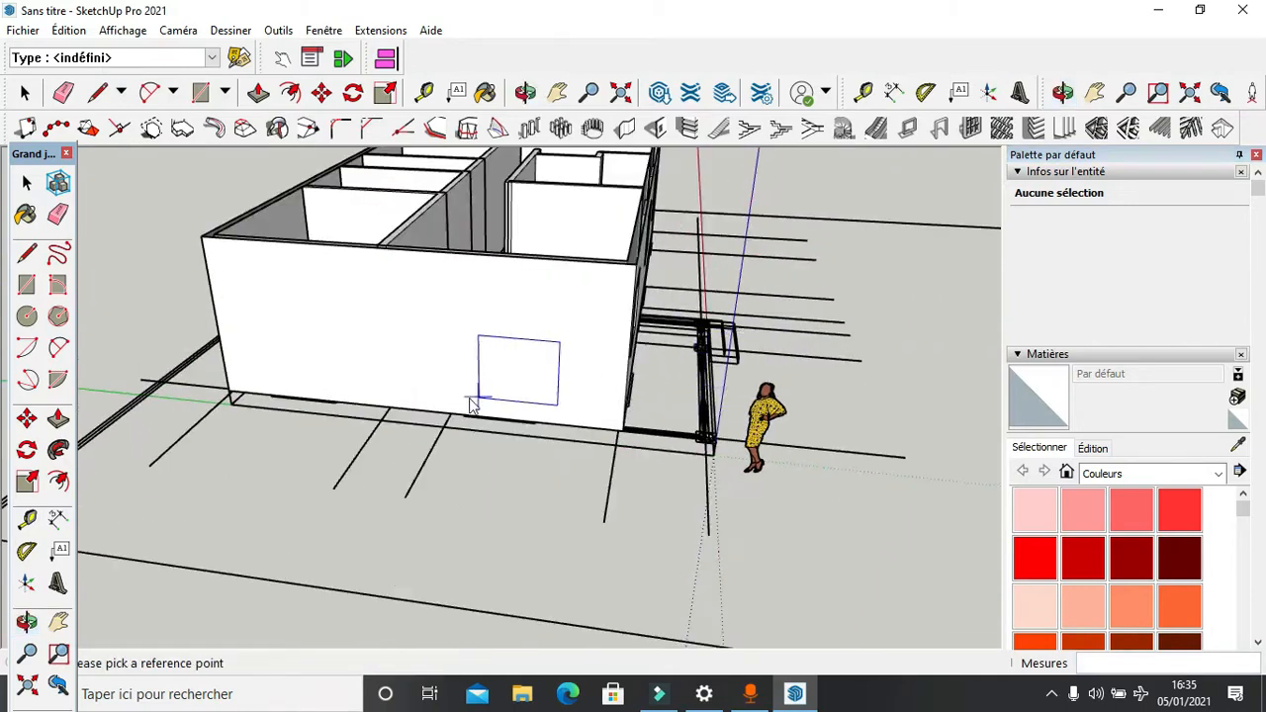
scroll(471, 421, up, 8)
scroll(470, 471, up, 5)
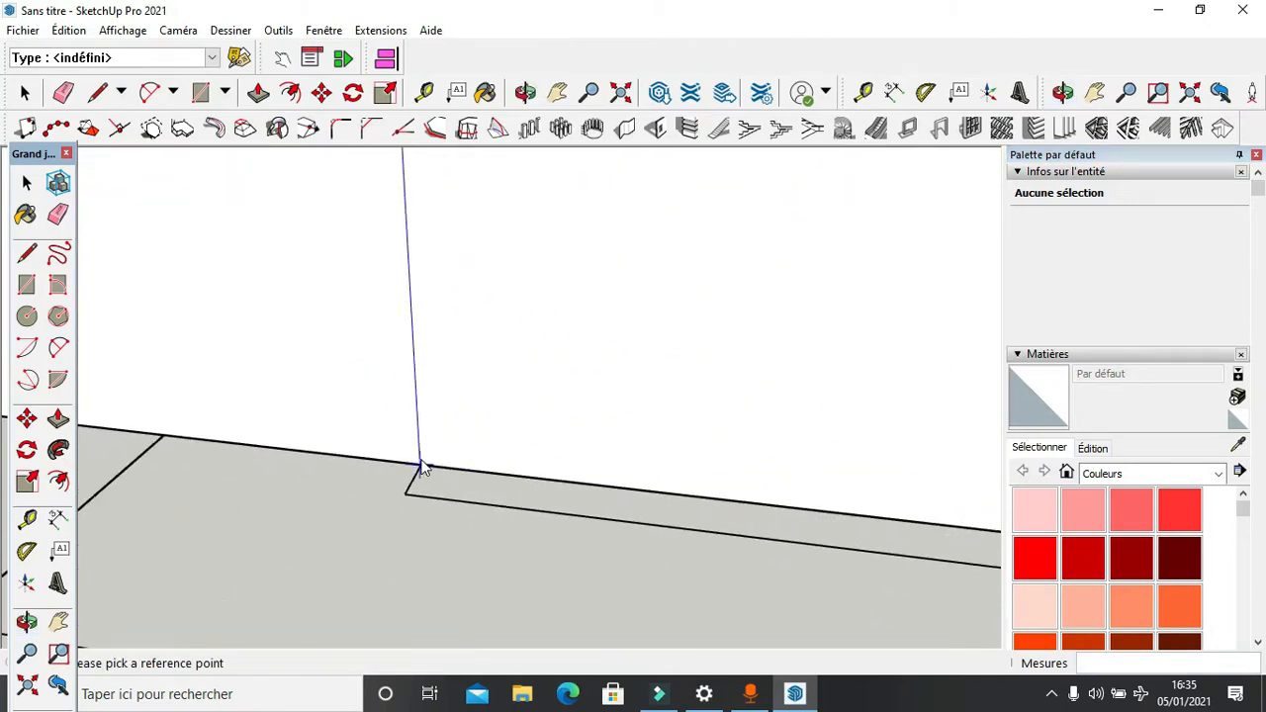
click(420, 462)
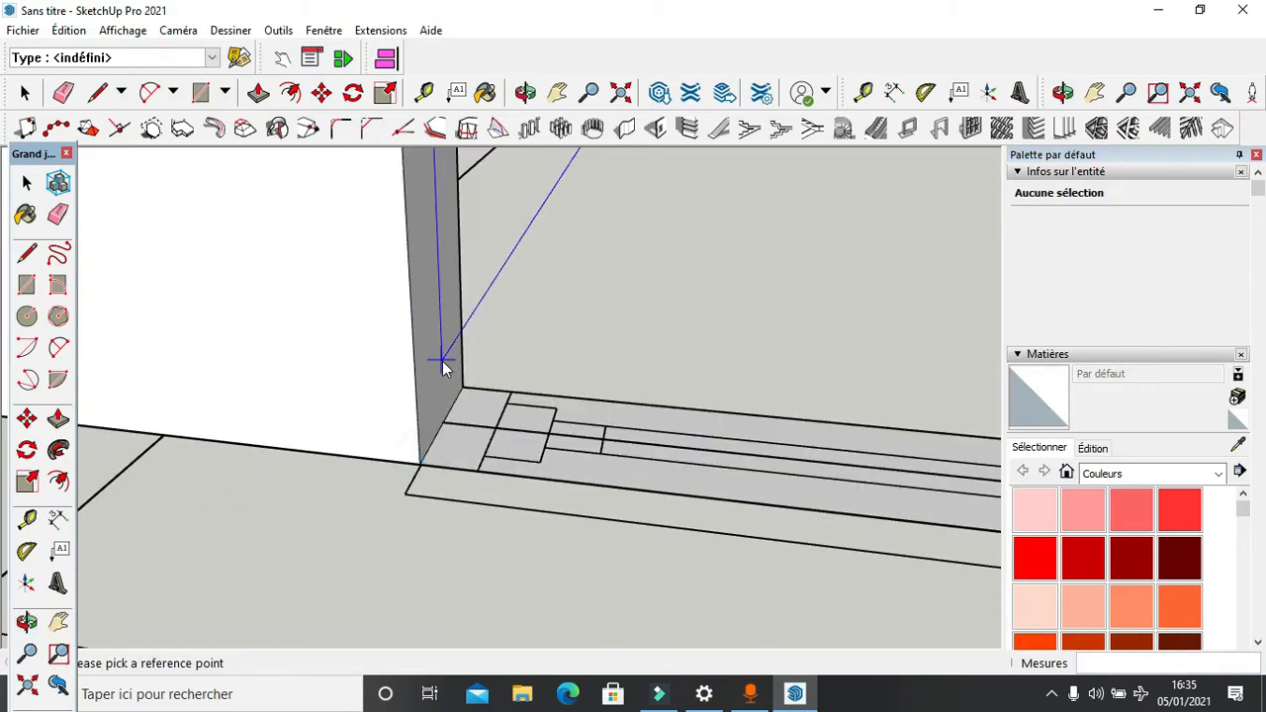
key(Escape)
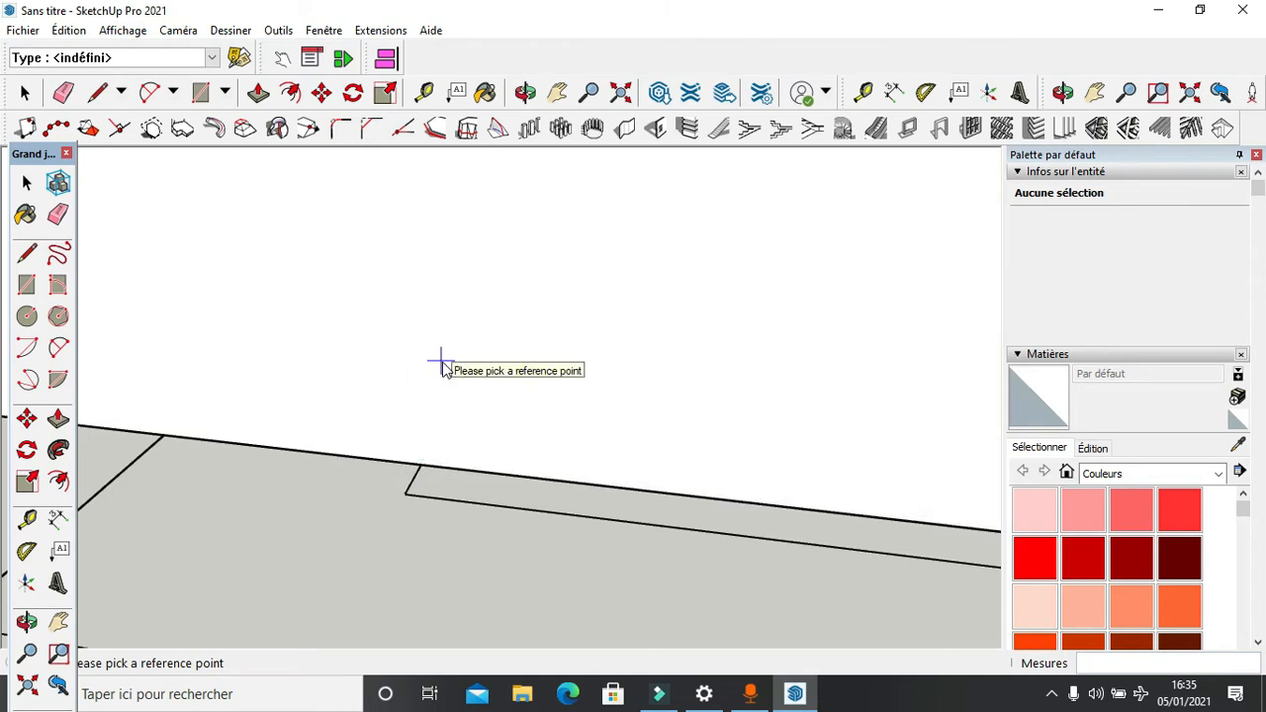
click(419, 469)
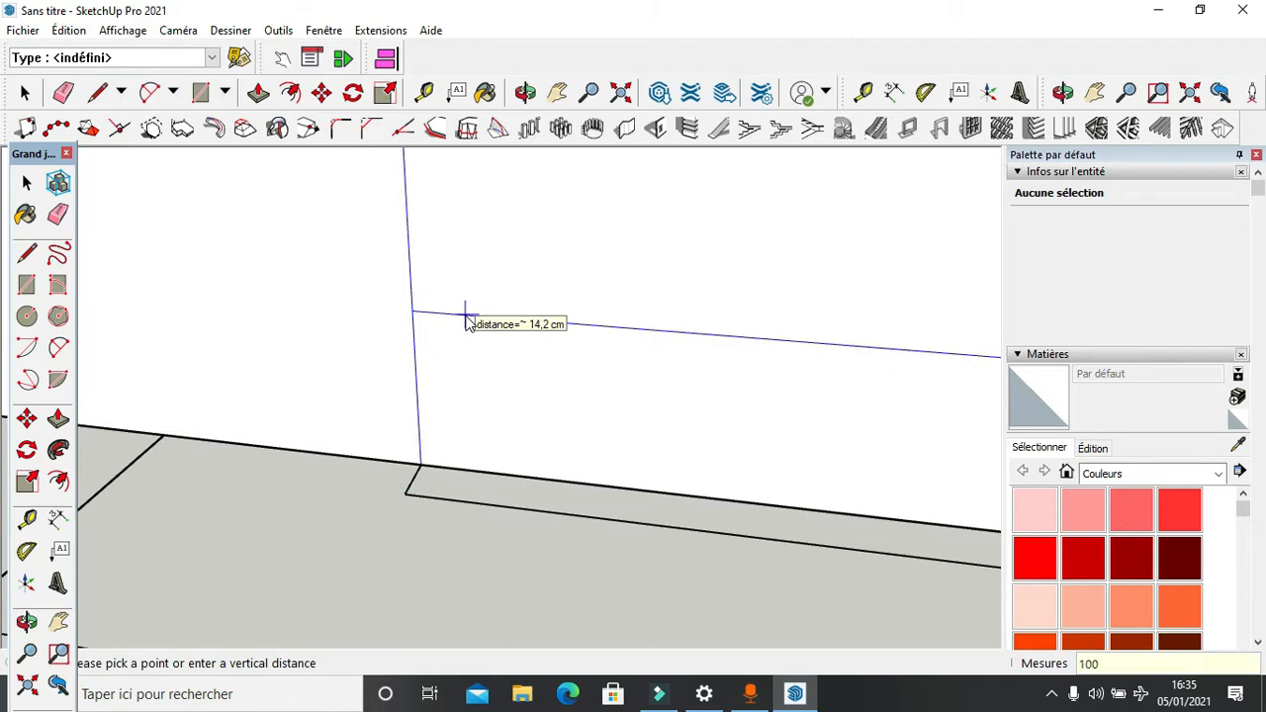
click(468, 320)
Step: Cut the end wall's second window opening at the mark farther from the human figure, 100 cm above the wall base
scroll(468, 326, down, 6)
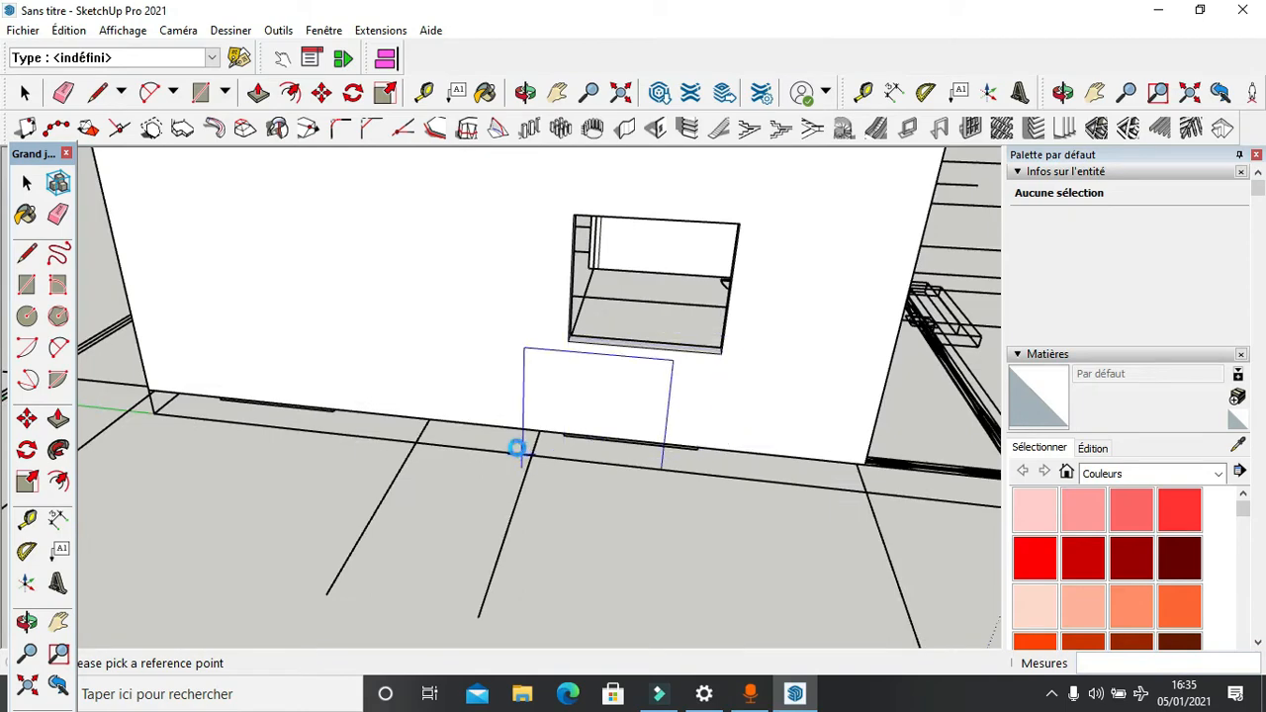
scroll(470, 449, down, 1)
scroll(250, 399, up, 5)
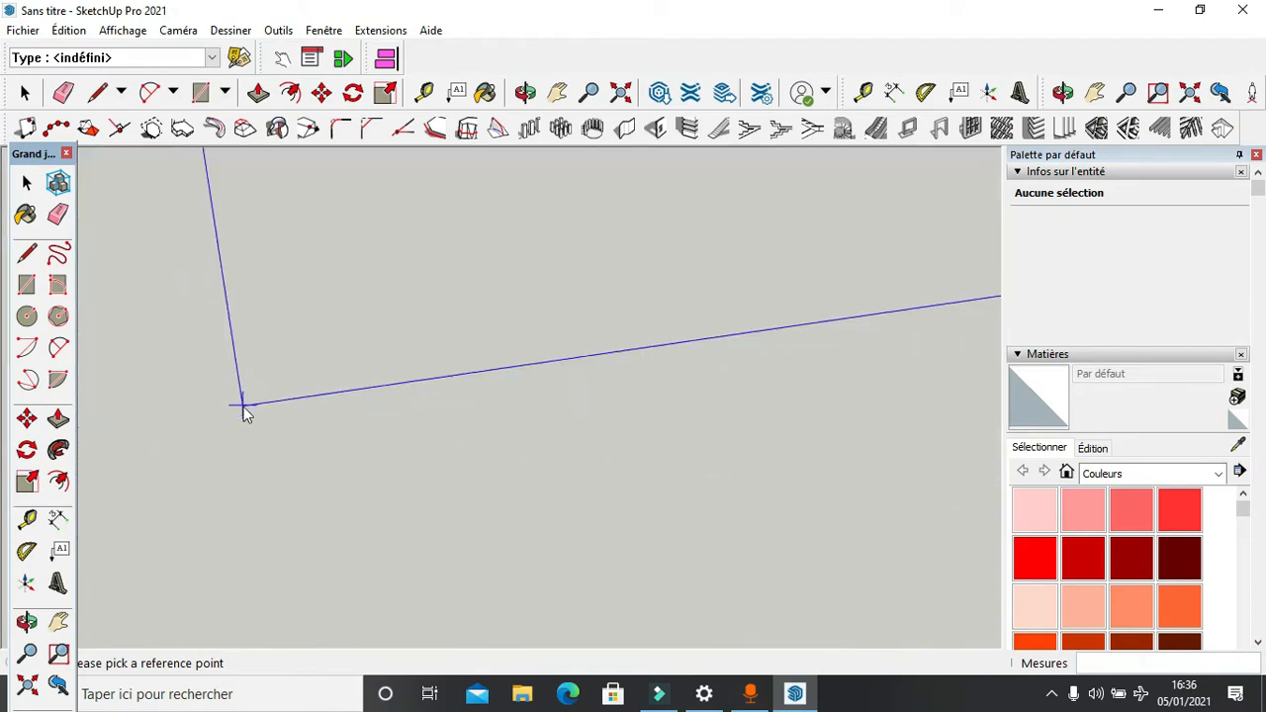
scroll(329, 420, up, 4)
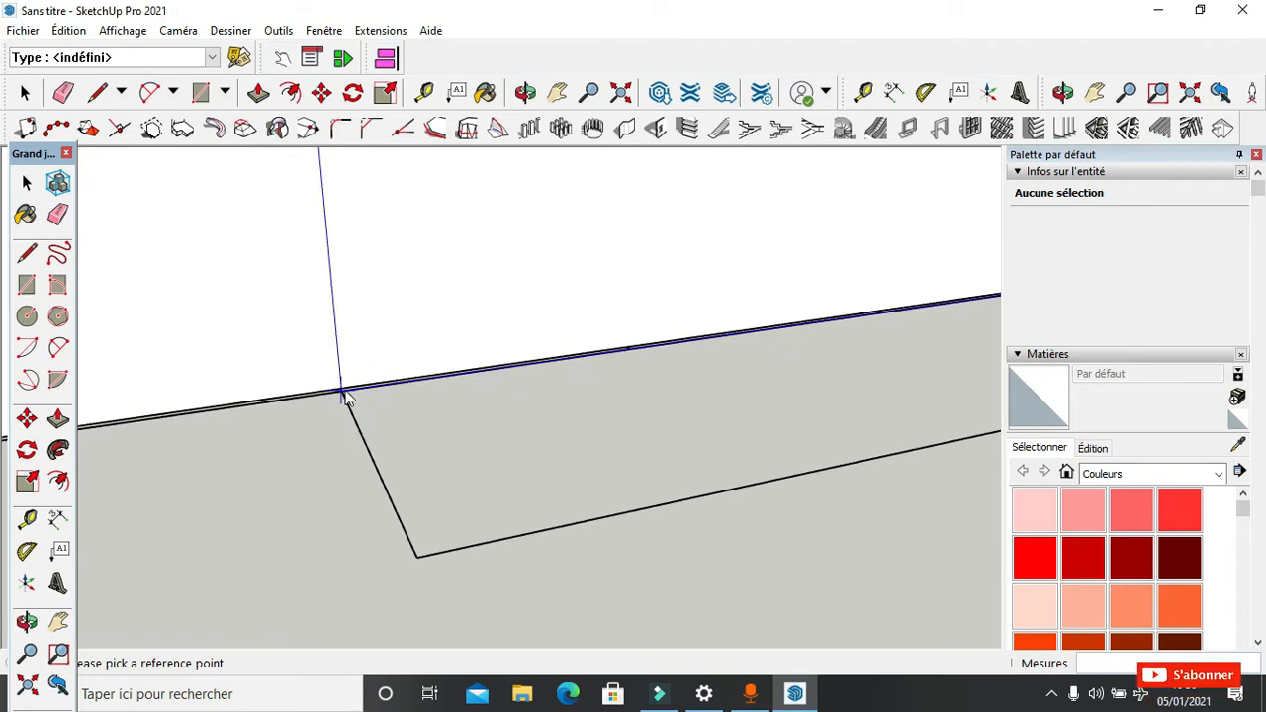
click(341, 392)
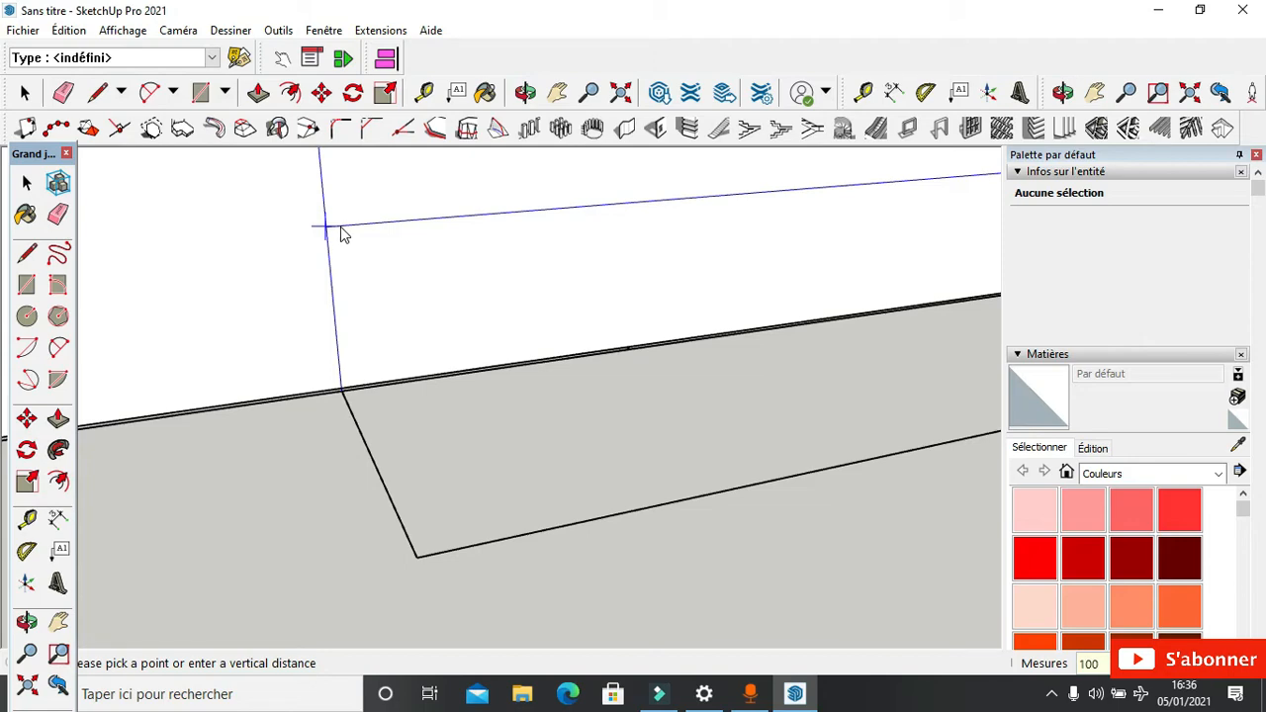
Step: Cut a window opening in the rear long wall at the mark nearest the green-axis corner, 100 cm above the wall base
scroll(405, 376, down, 7)
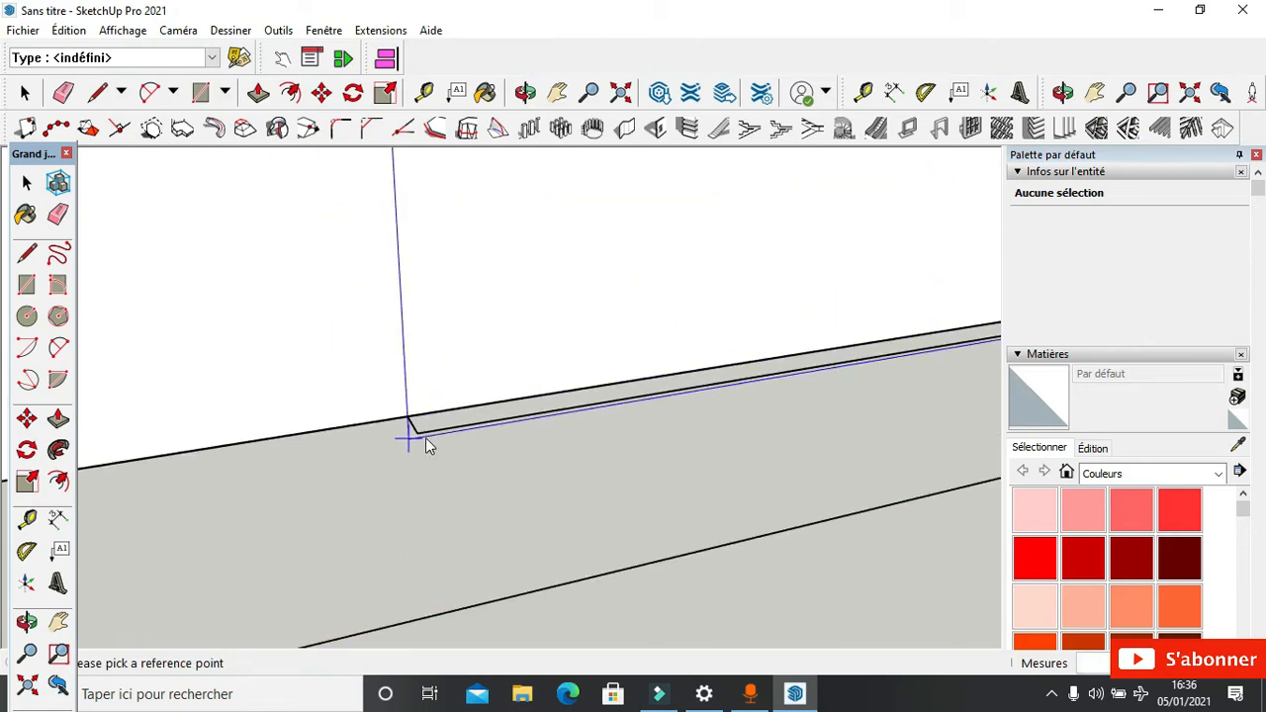
scroll(442, 395, down, 5)
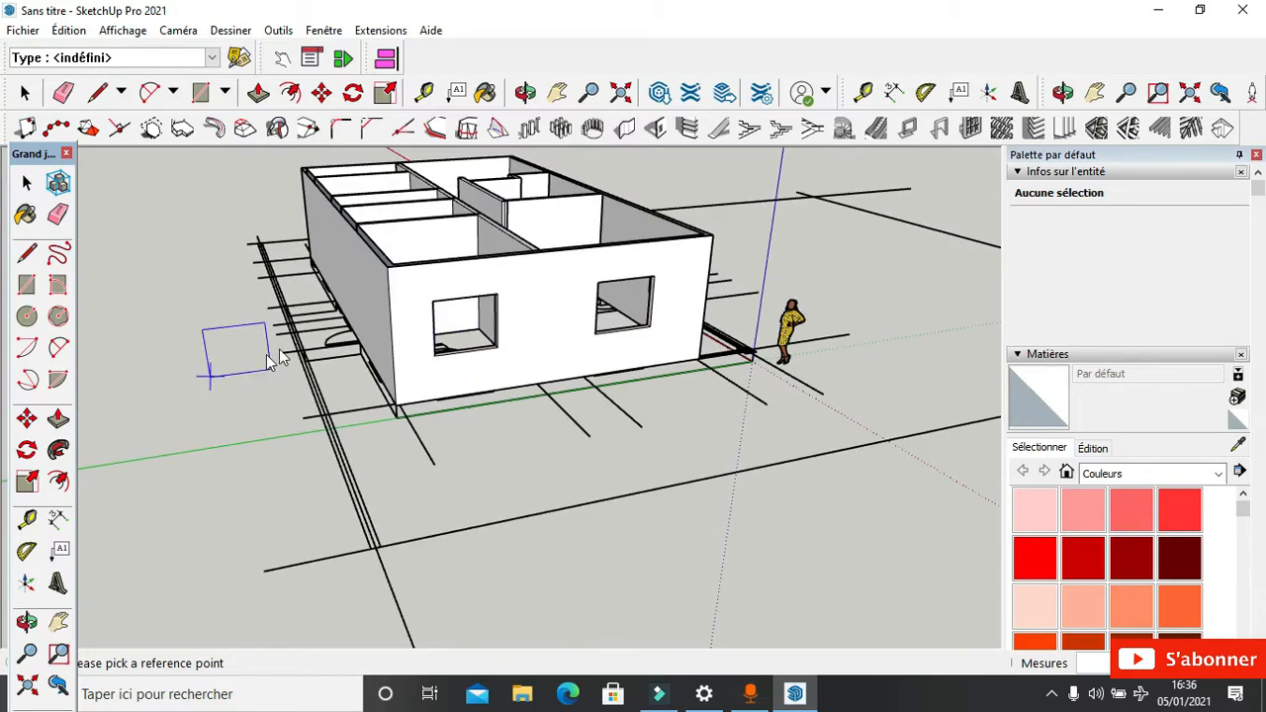
middle_drag(268, 353, 521, 362)
scroll(645, 391, up, 5)
scroll(645, 390, up, 8)
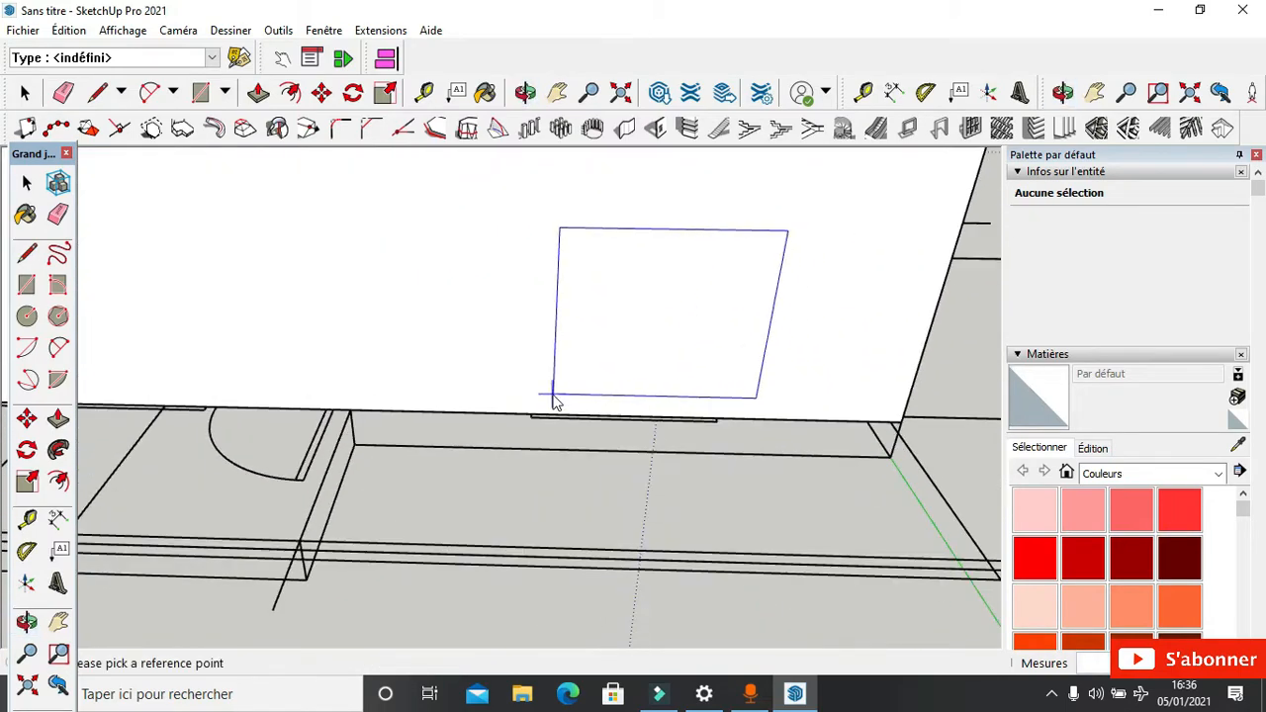
scroll(492, 454, up, 2)
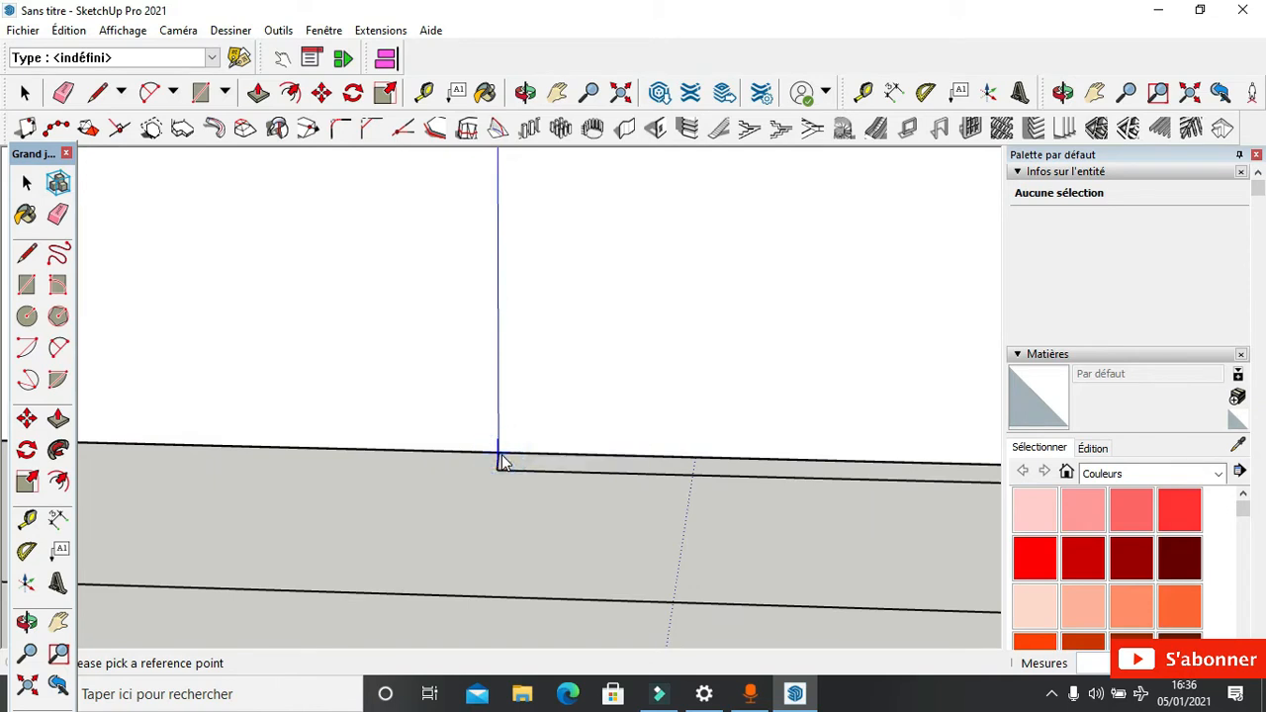
click(500, 458)
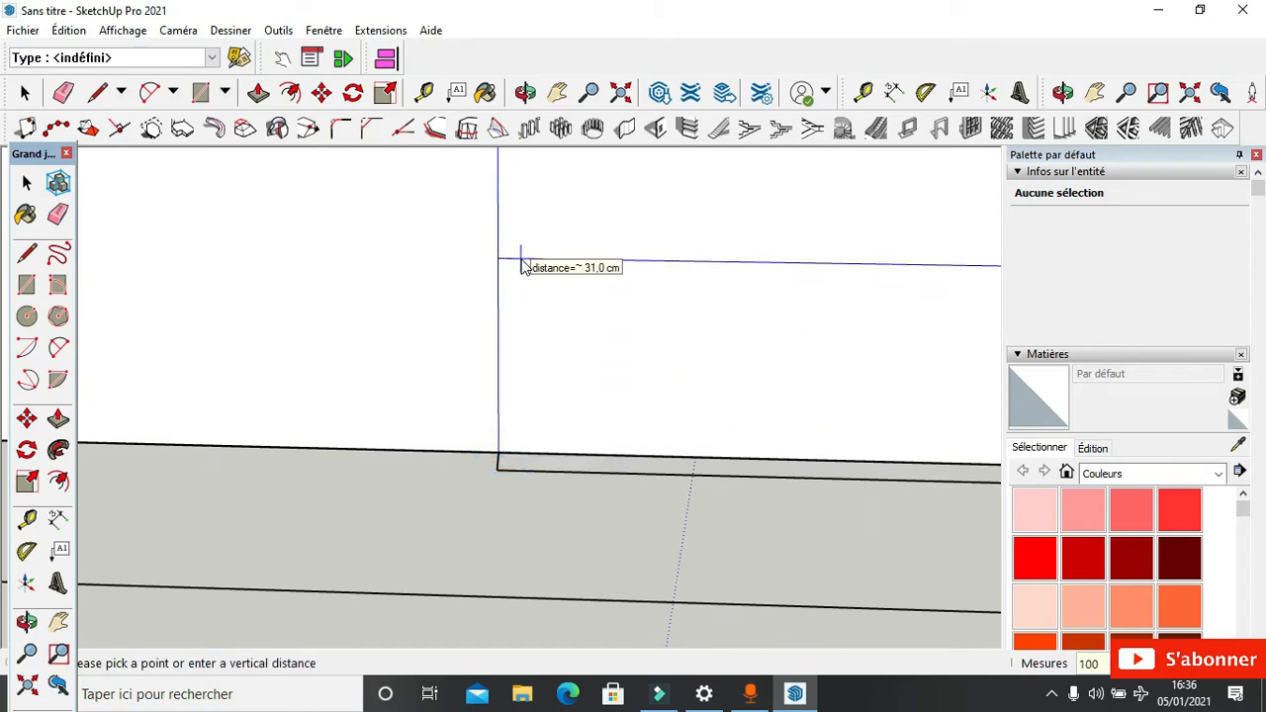
key(Return)
Step: Cut a window opening in the rear wall at the second mark from the far corner, 100 cm above the wall base
scroll(531, 350, down, 4)
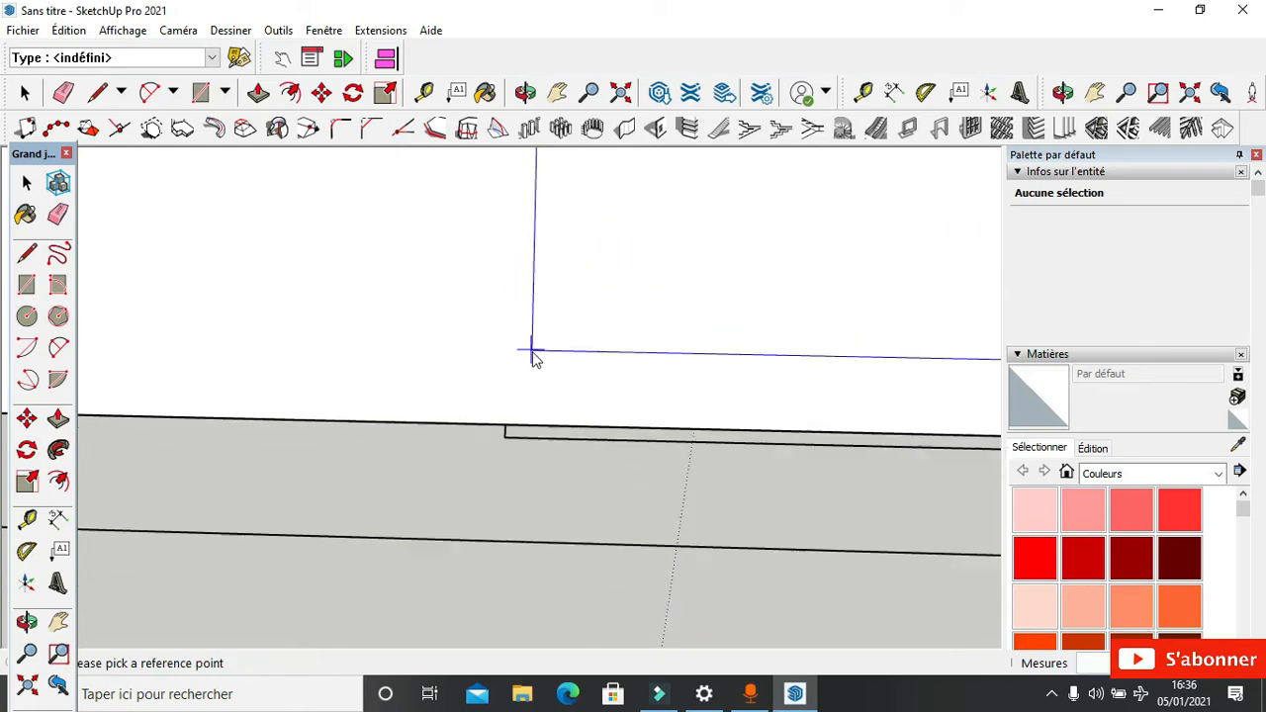
scroll(729, 451, down, 6)
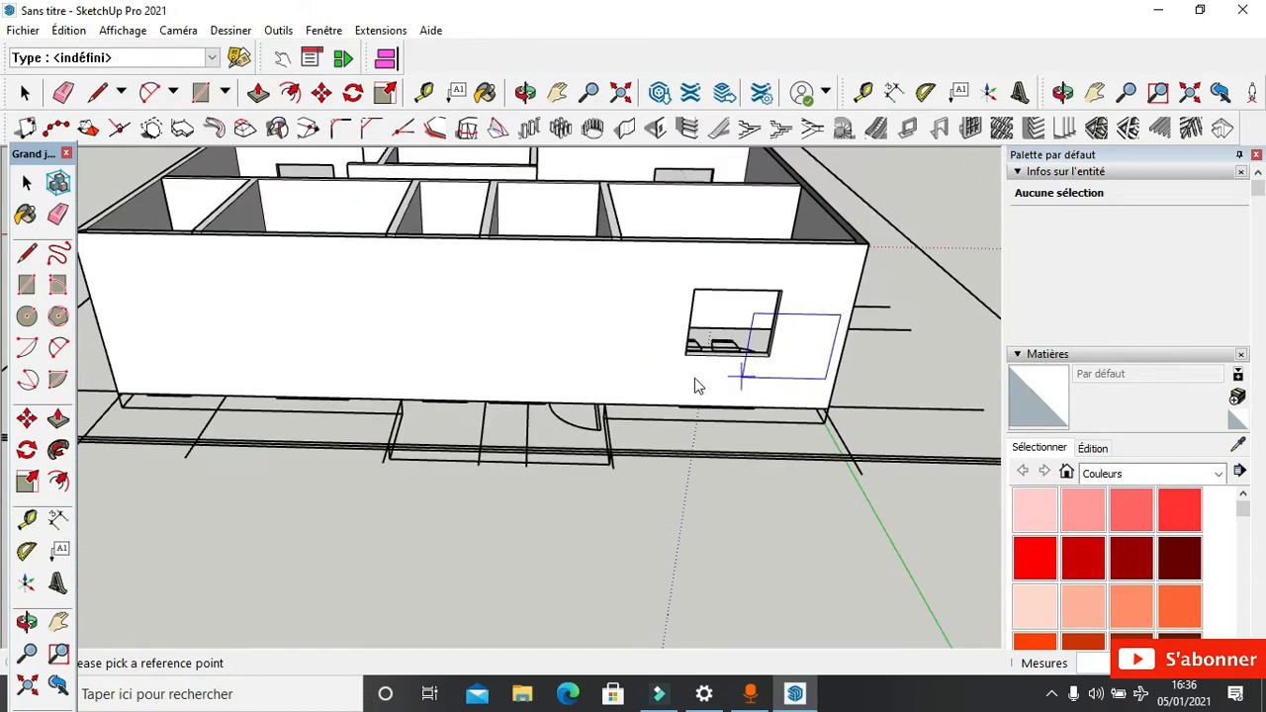
scroll(423, 385, up, 4)
middle_drag(424, 385, 331, 478)
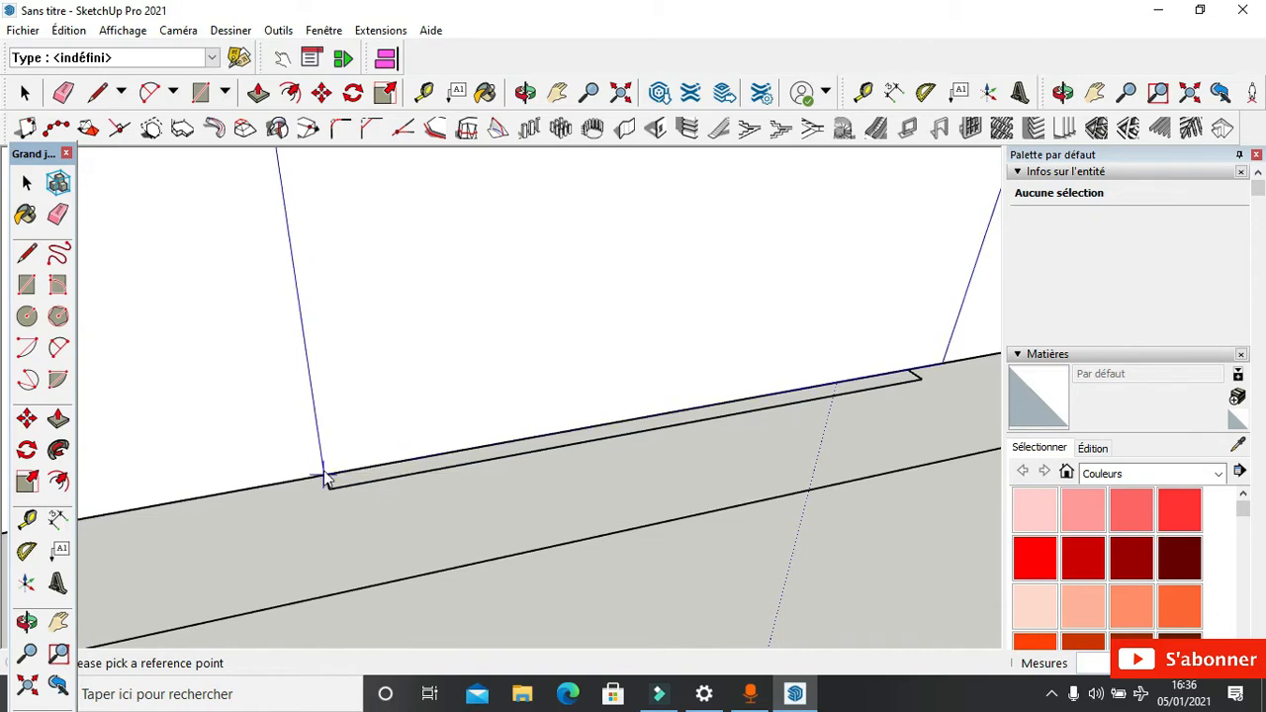
click(330, 479)
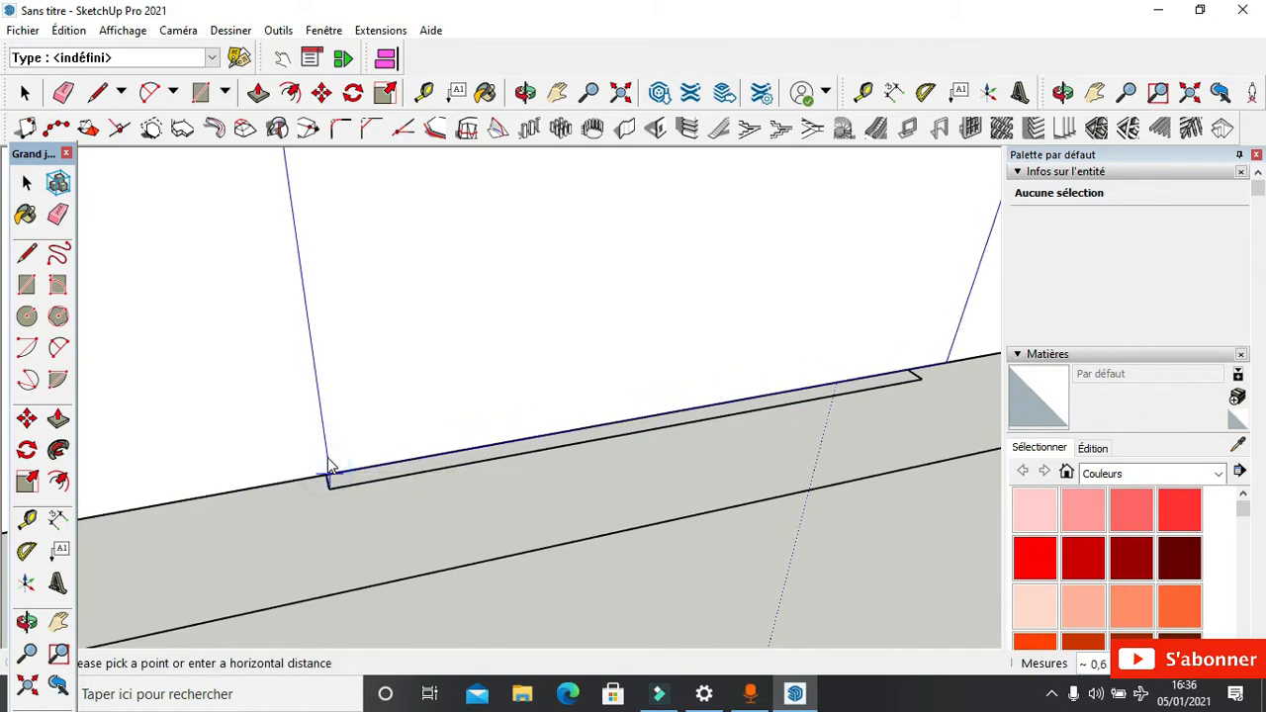
click(324, 473)
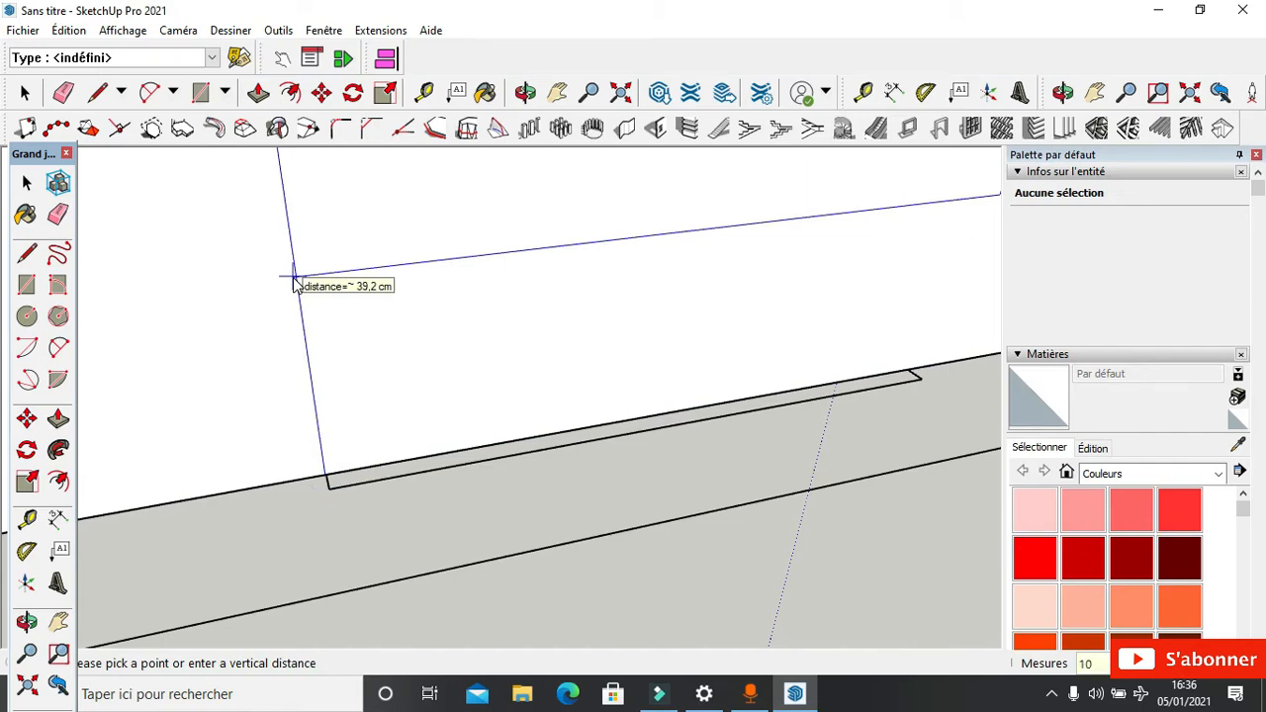
click(293, 281)
scroll(287, 297, down, 10)
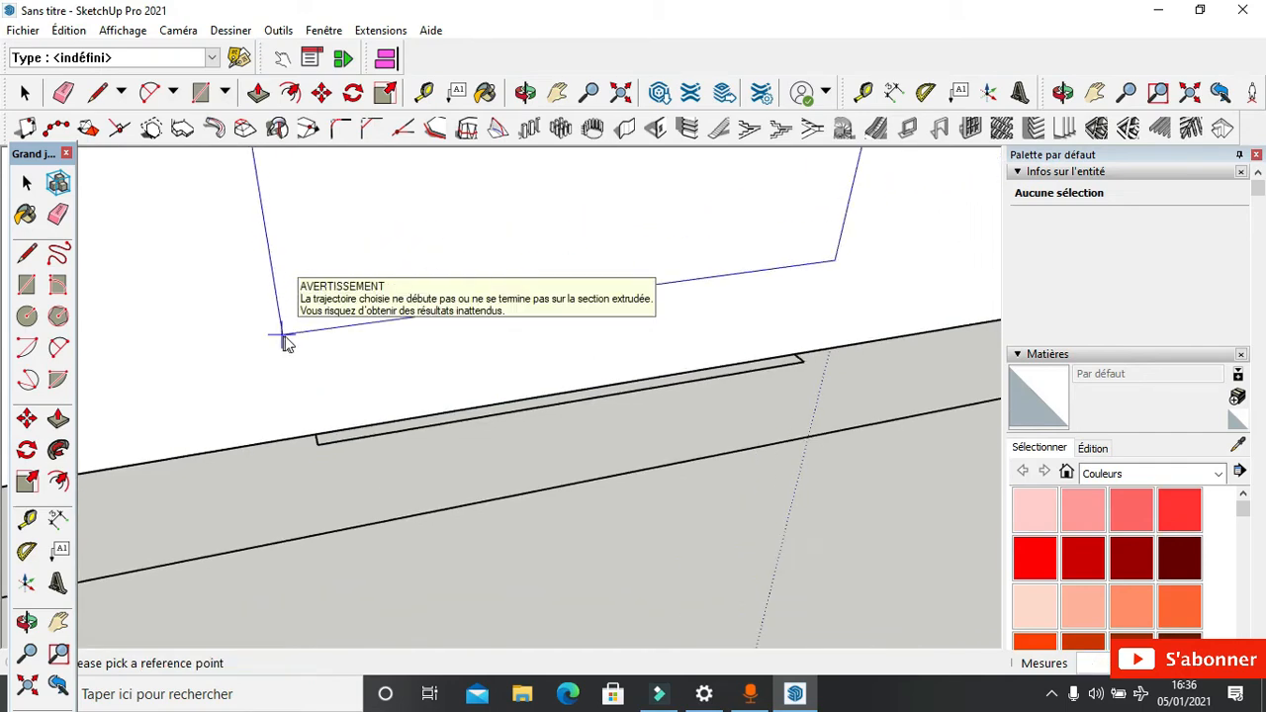
scroll(351, 421, up, 3)
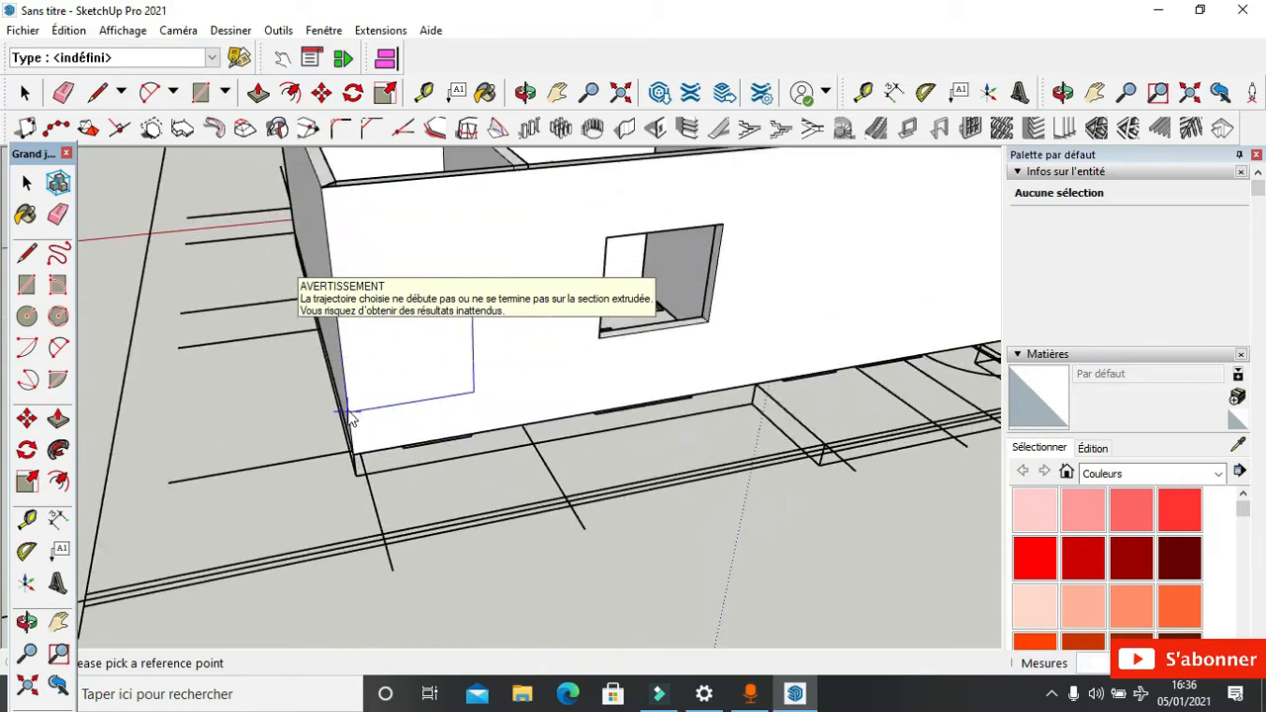
Step: Set the wall opening size to 90 cm wide and 220 cm high for the doors
scroll(404, 443, down, 3)
middle_drag(404, 443, 974, 500)
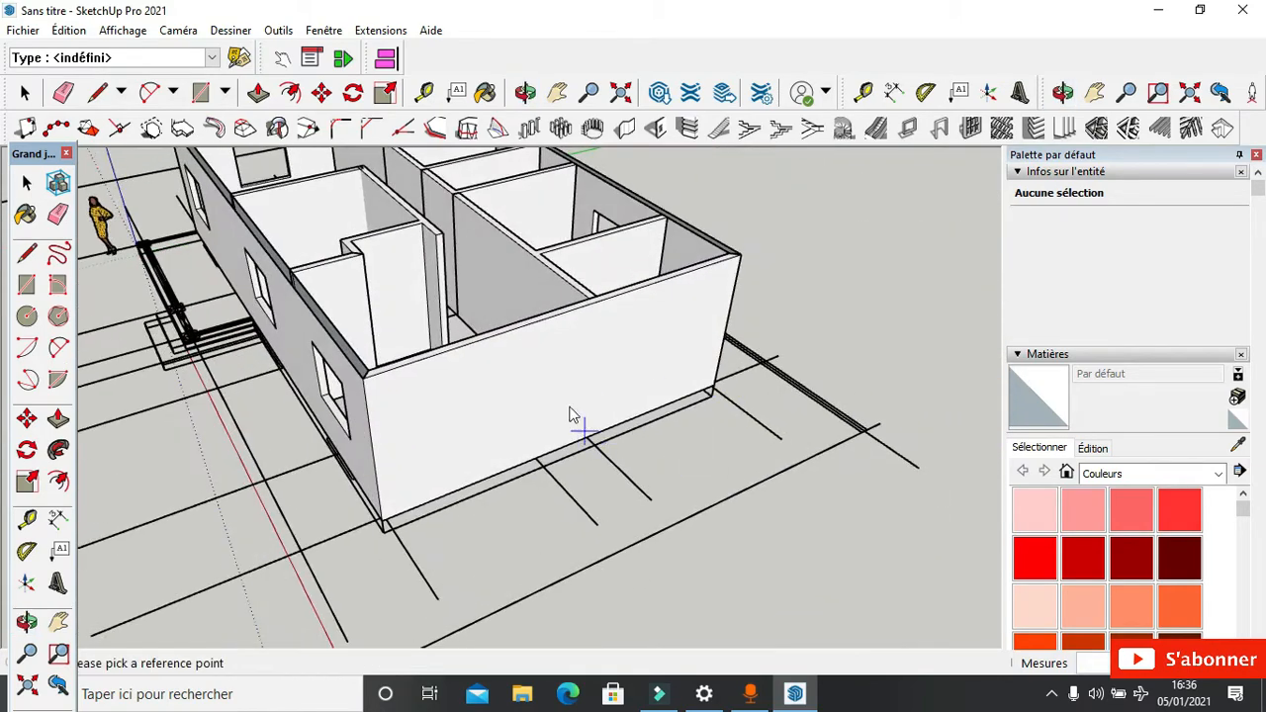
scroll(344, 583, down, 4)
middle_drag(367, 508, 904, 445)
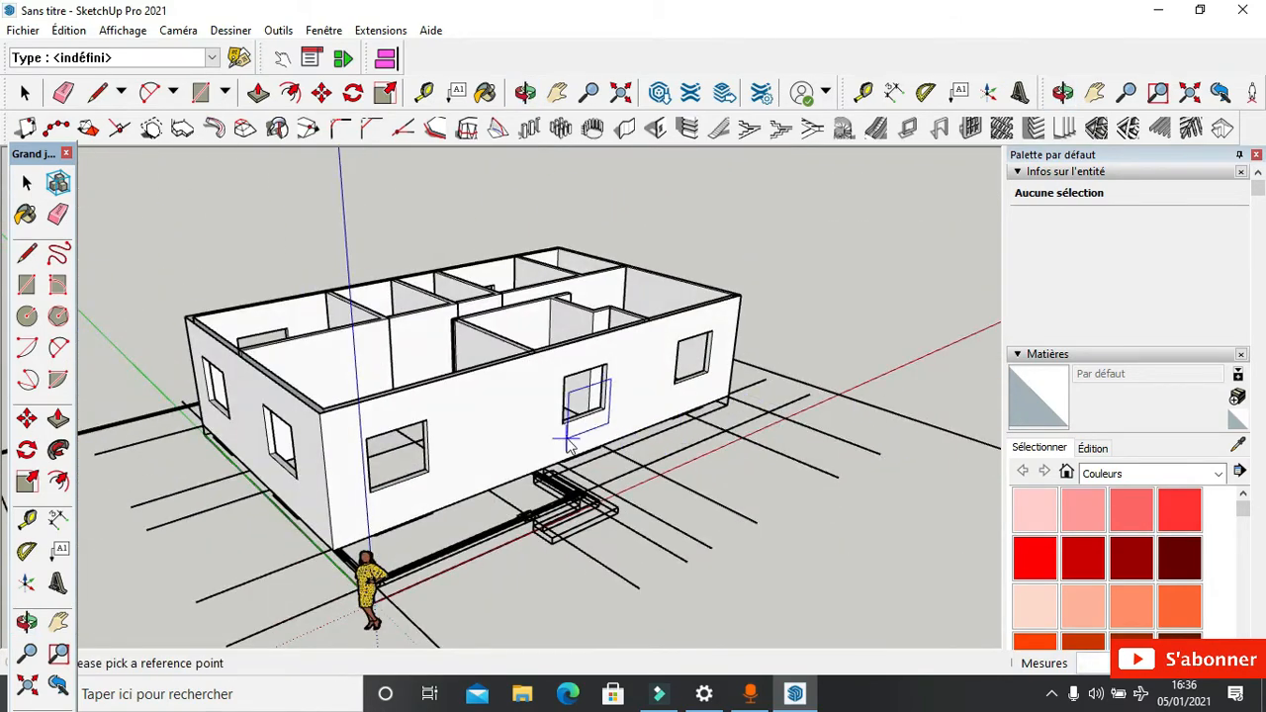
scroll(583, 406, up, 6)
middle_drag(563, 465, 265, 426)
scroll(275, 426, up, 1)
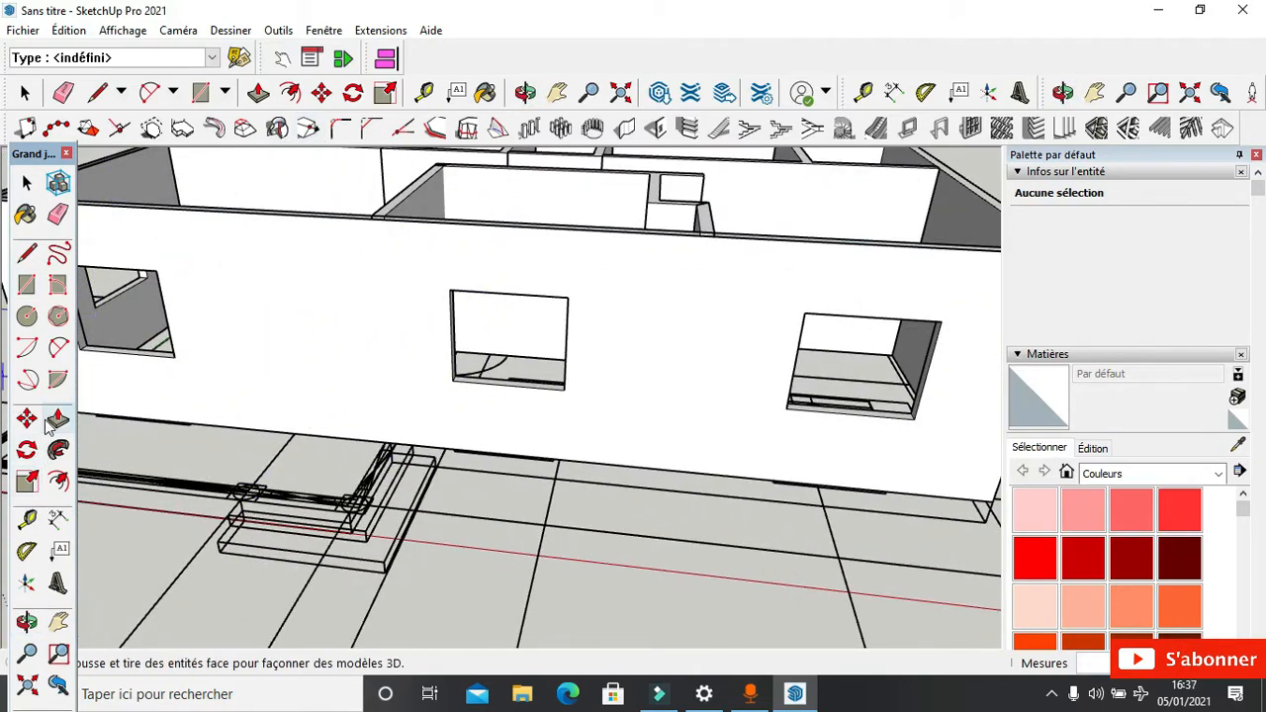
click(654, 131)
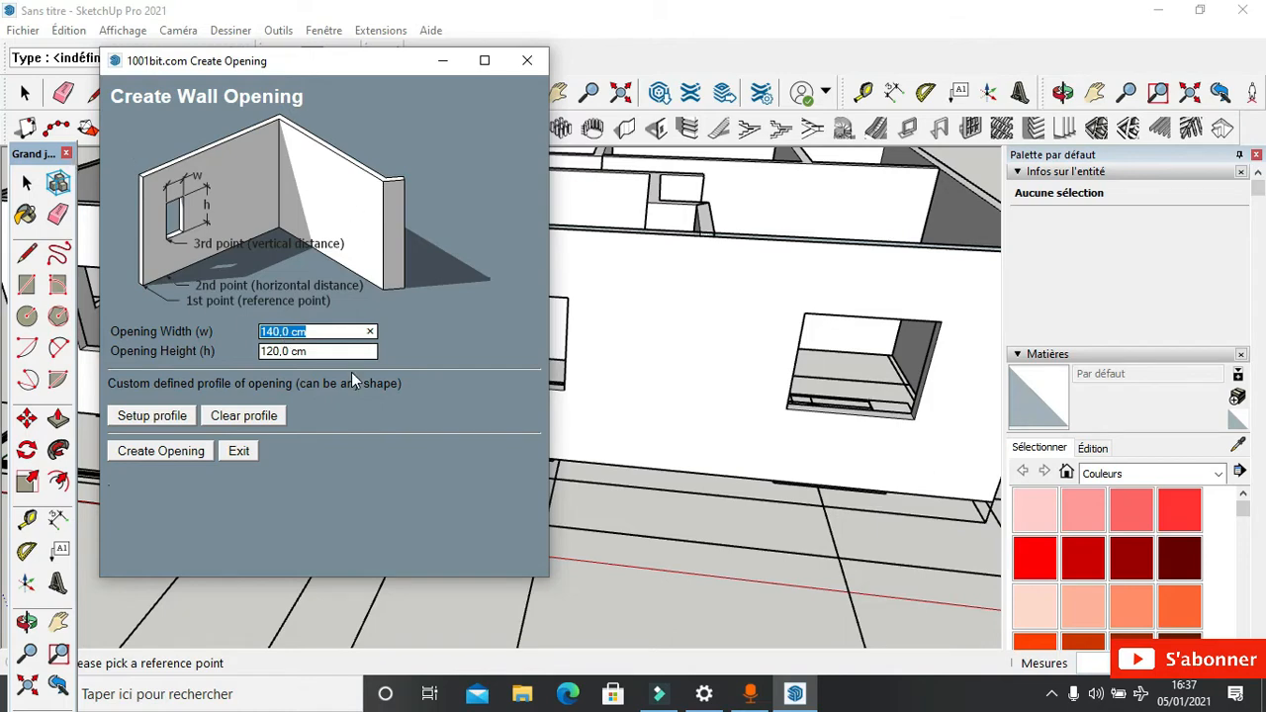
text(90)
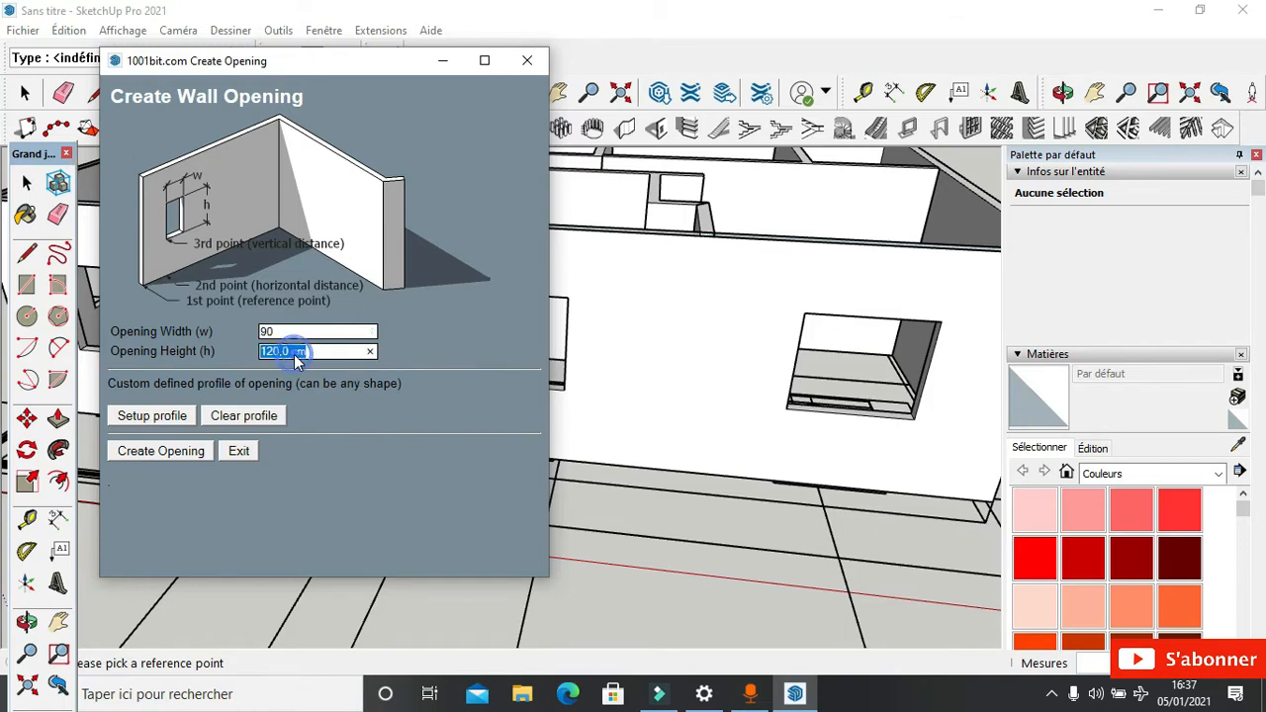
text(220)
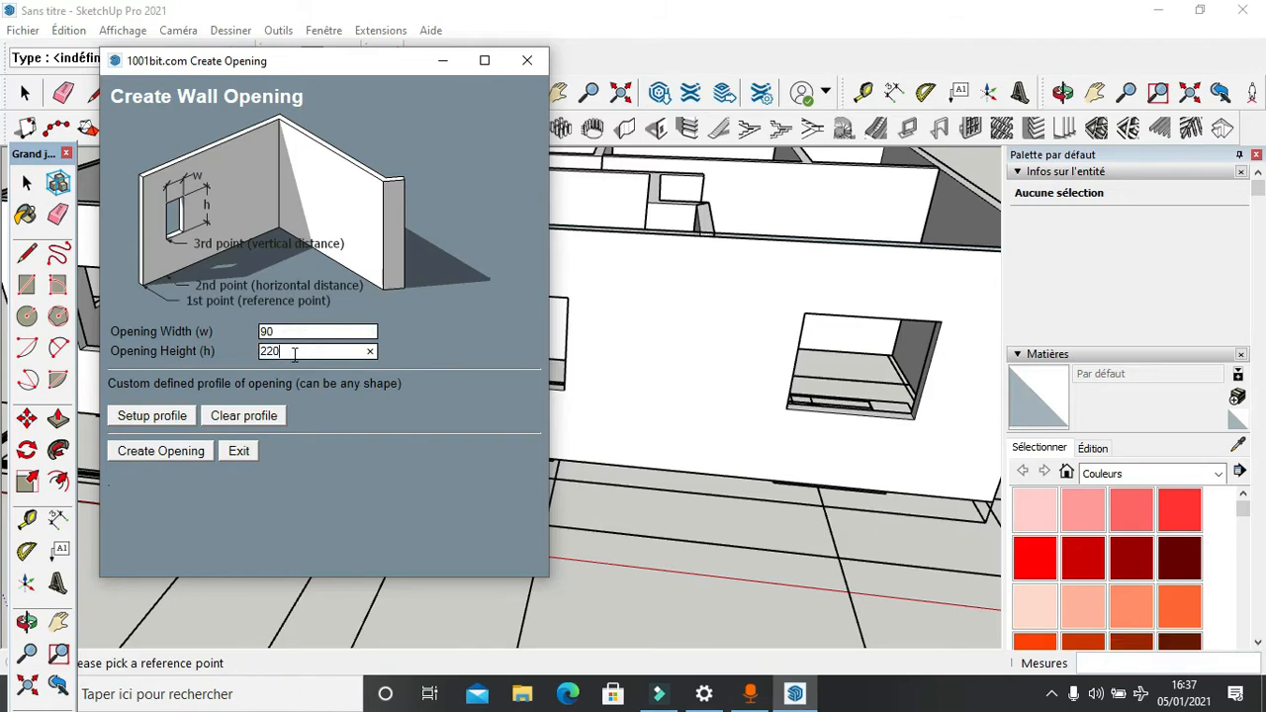
click(240, 452)
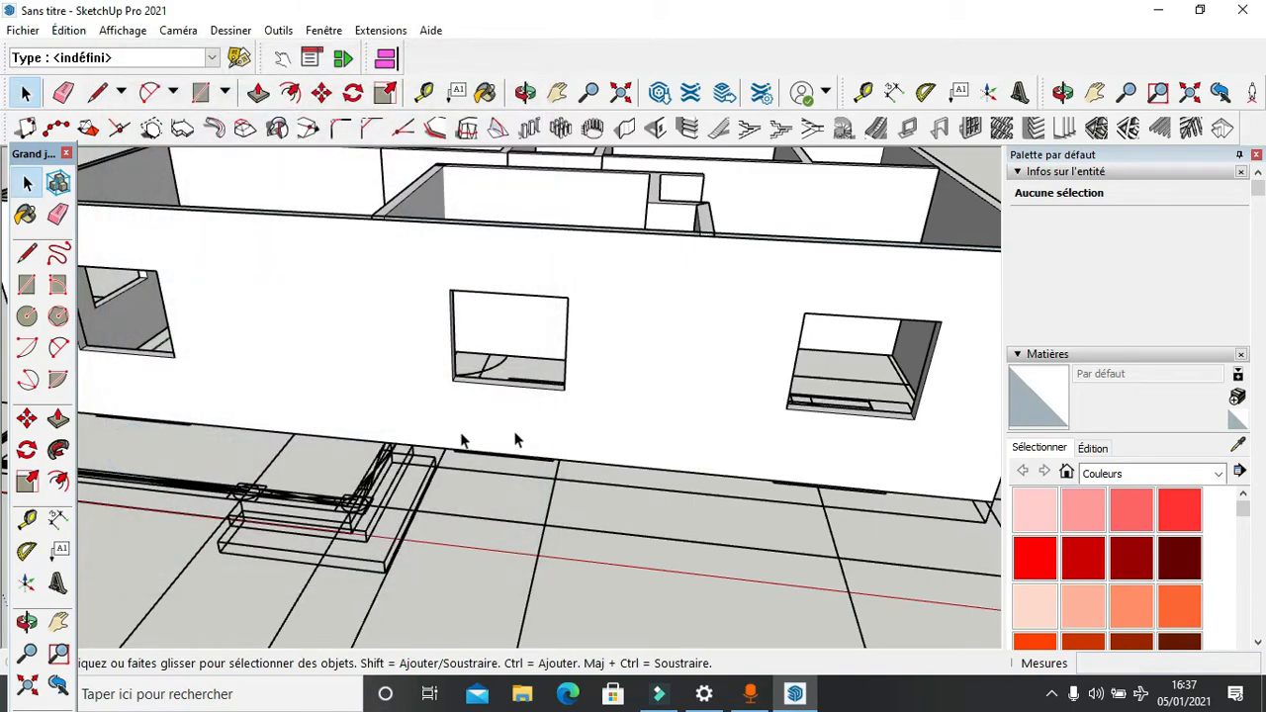
Step: Cut a 90 × 220 cm entrance door opening in the front wall at the living room's door swing beside the bedroom partition
middle_drag(461, 438, 1237, 638)
key(space)
scroll(762, 382, up, 3)
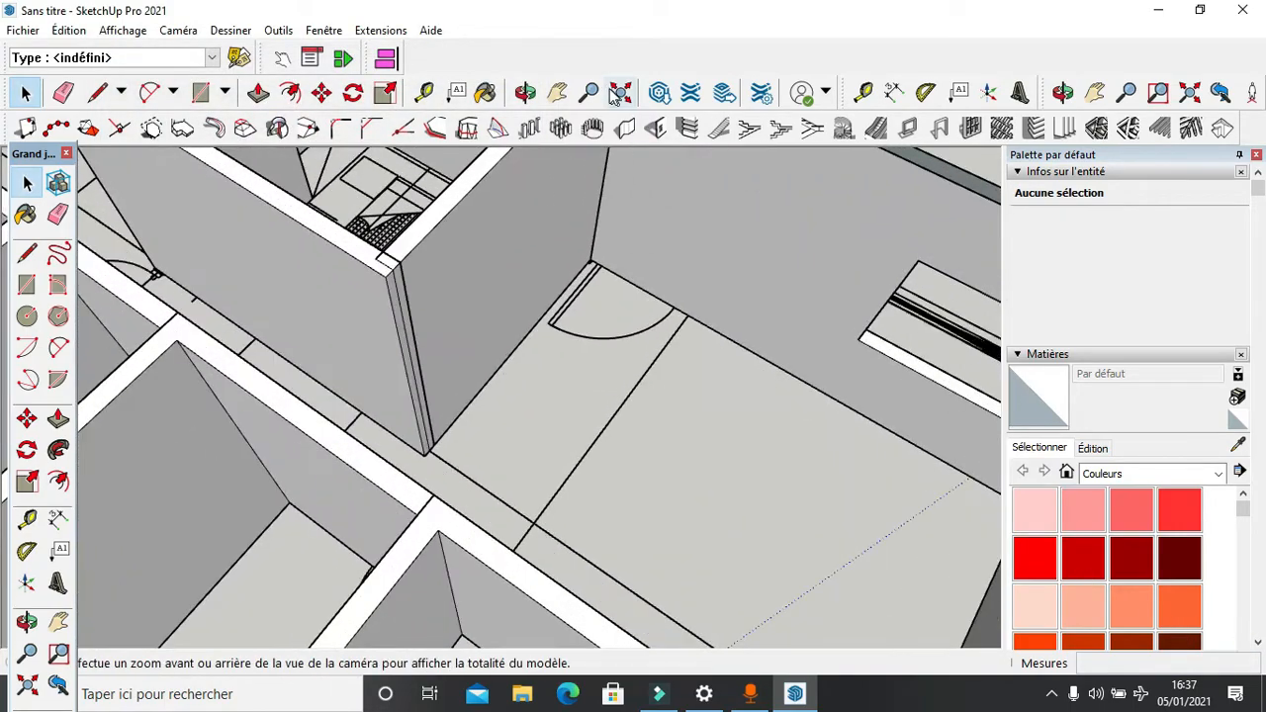
click(661, 130)
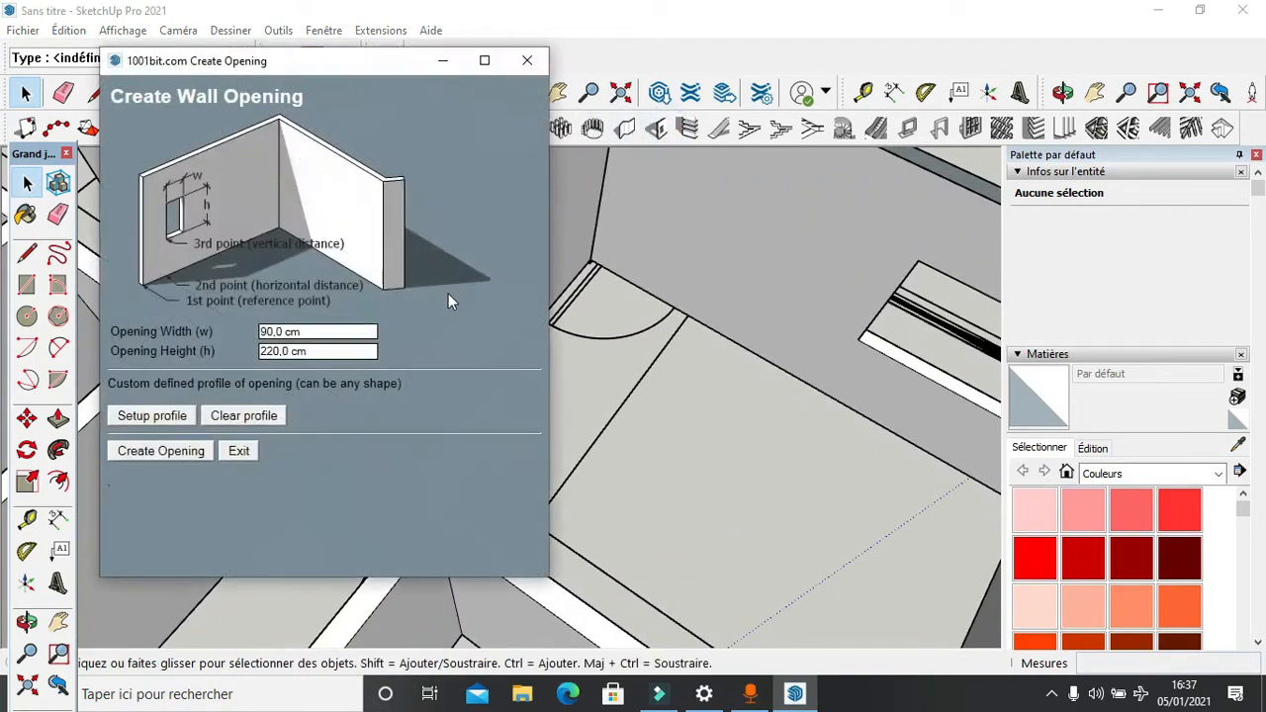
click(178, 453)
scroll(600, 274, up, 4)
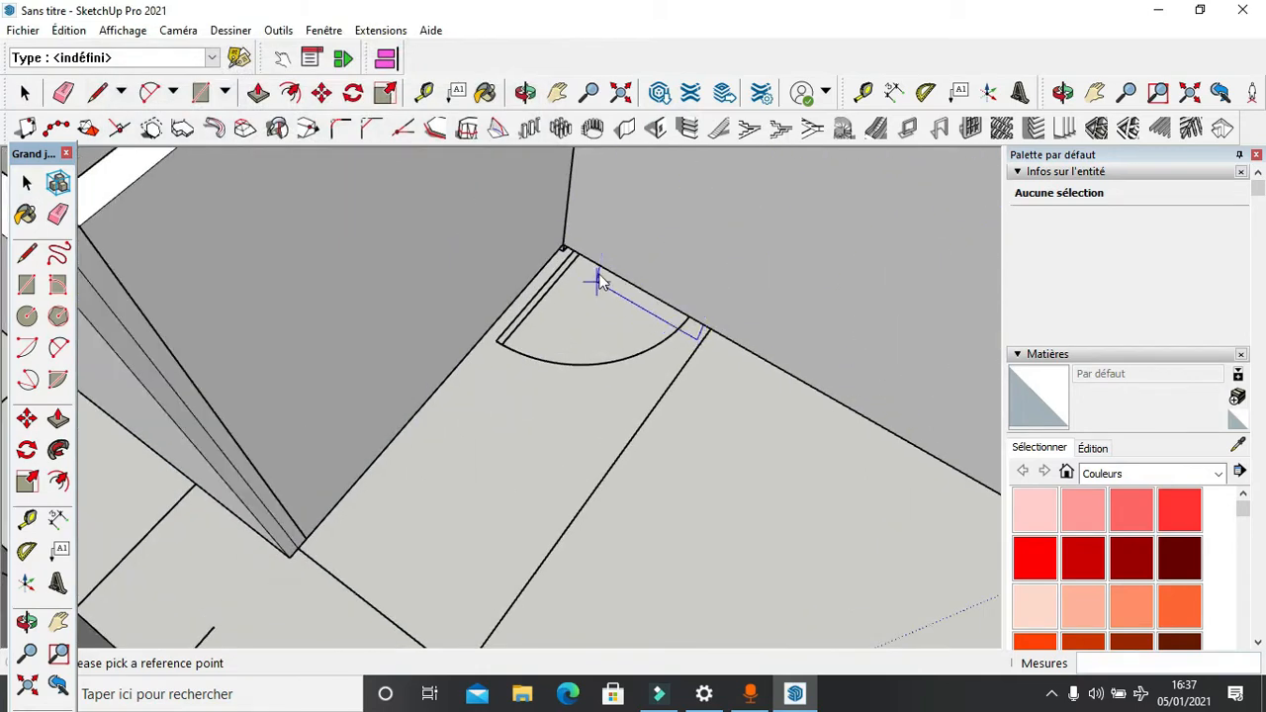
scroll(569, 242, up, 3)
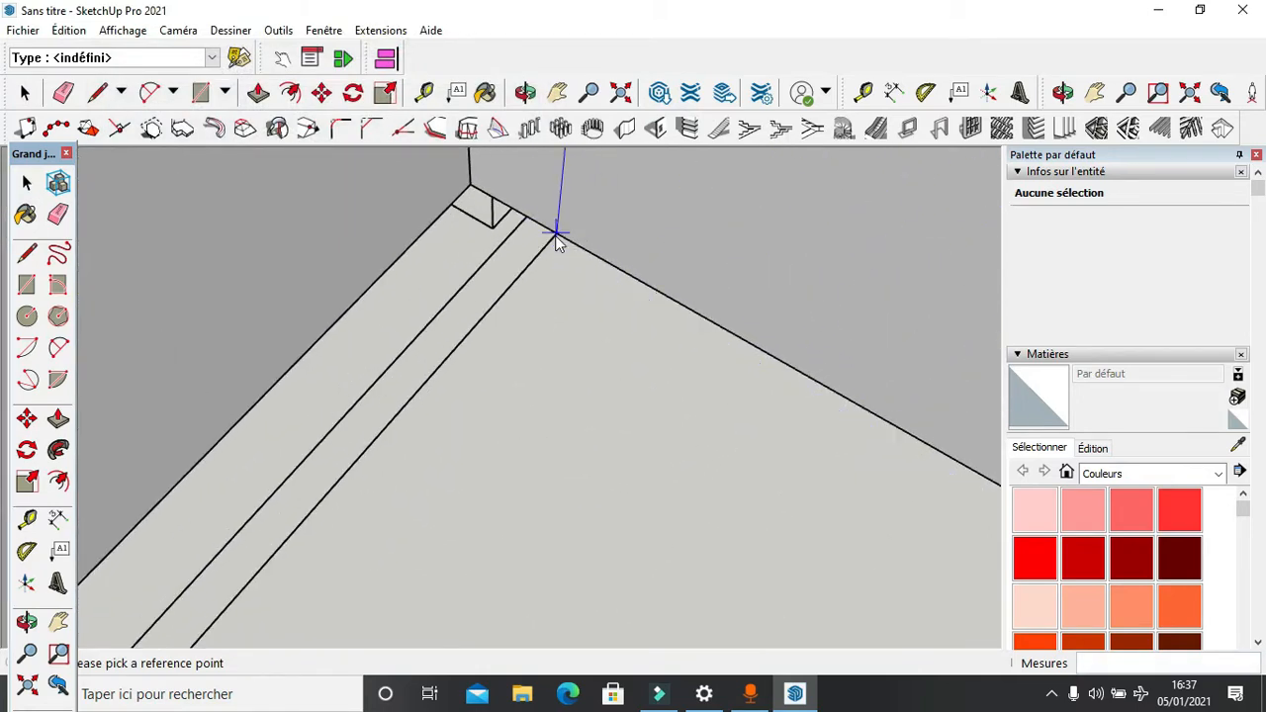
scroll(559, 242, down, 5)
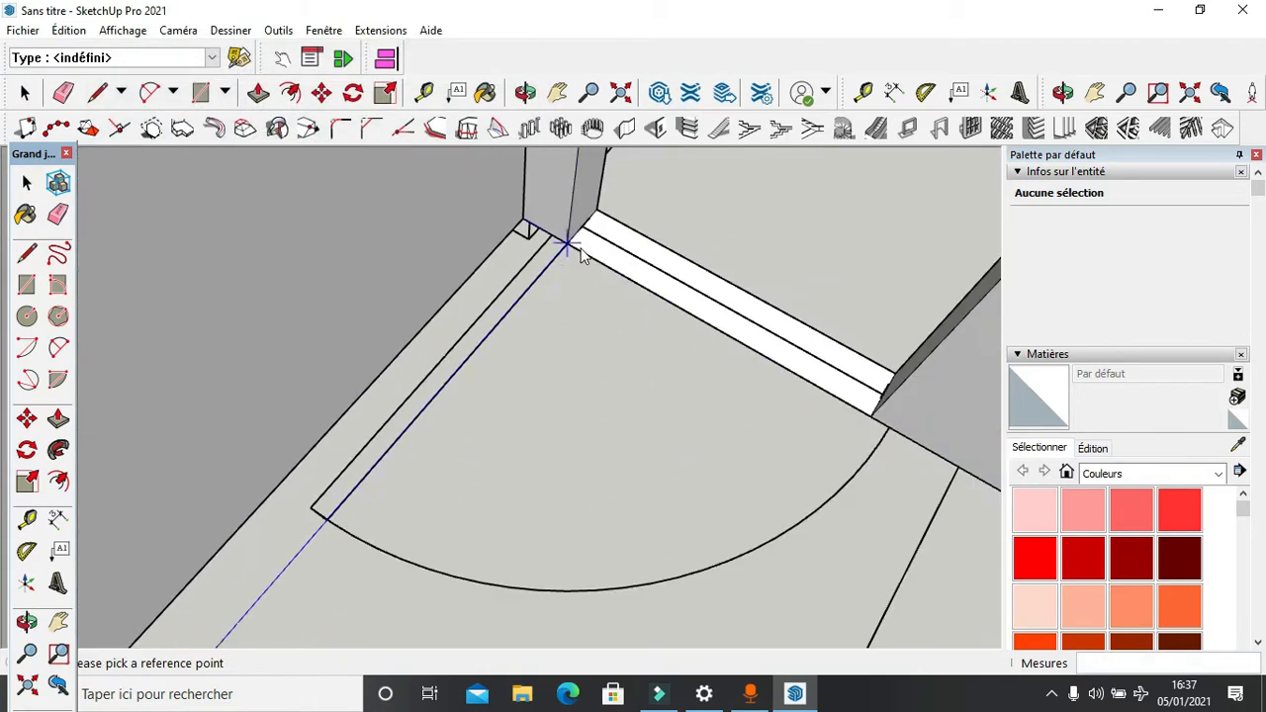
scroll(586, 279, down, 8)
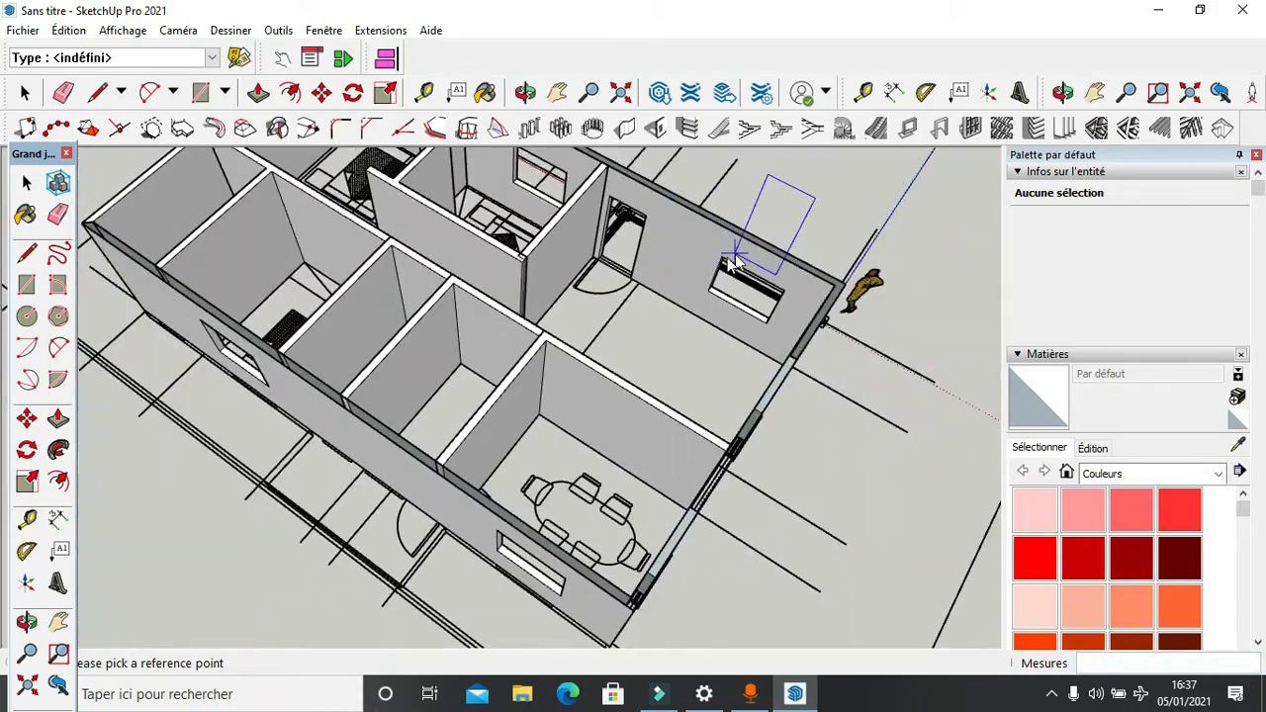
Step: Cut a 90 × 220 cm door opening in the corridor wall at the door swing of the room between dining room and bathroom
middle_drag(585, 279, 1188, 356)
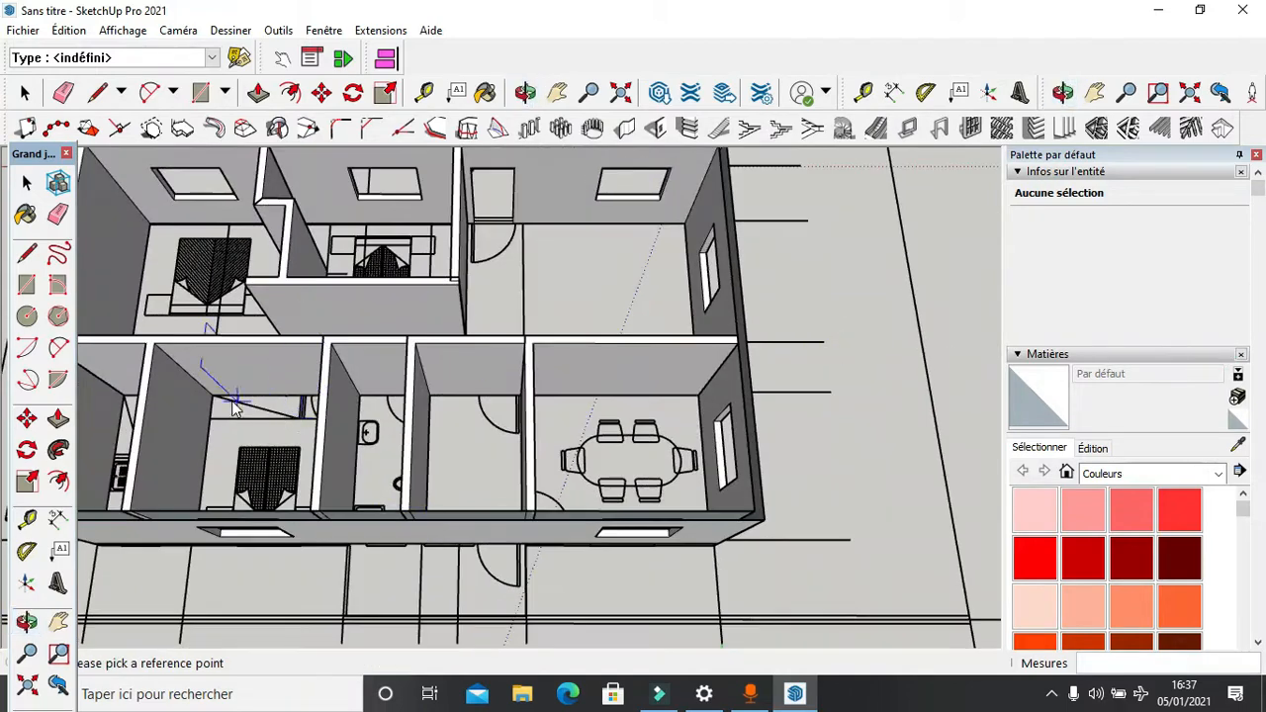
scroll(252, 398, up, 3)
scroll(680, 417, up, 6)
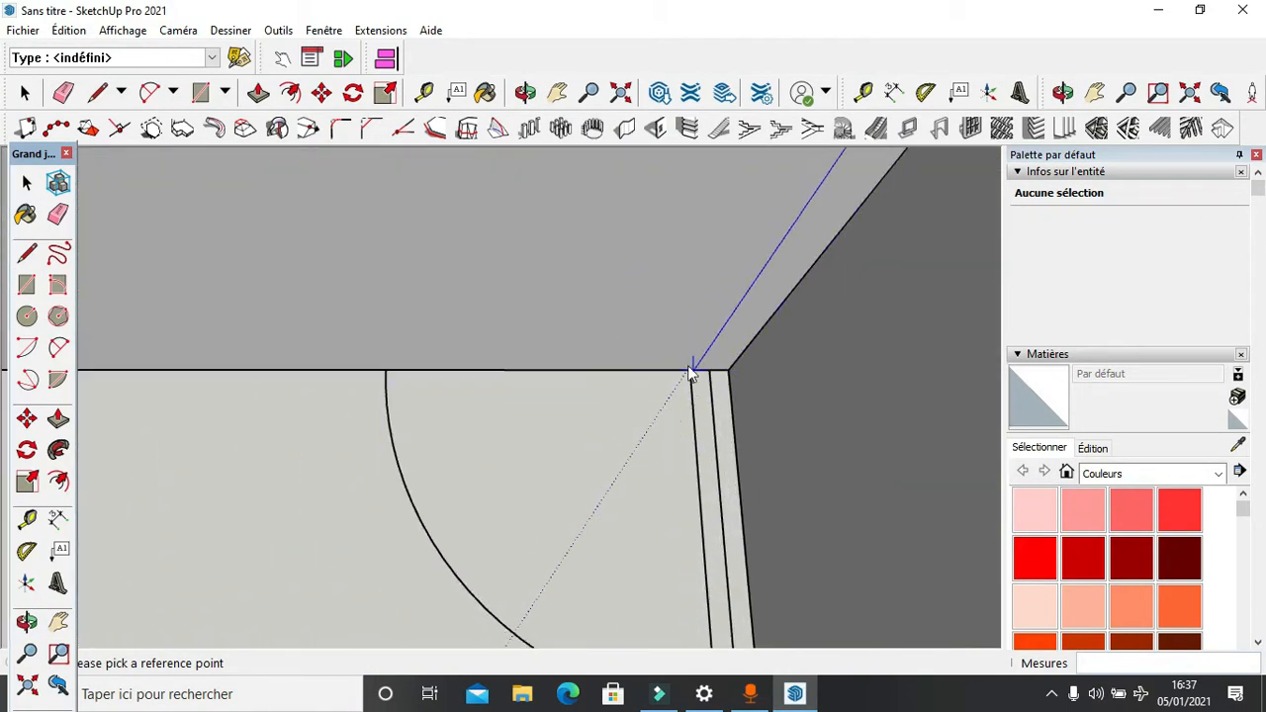
click(362, 368)
scroll(595, 367, down, 10)
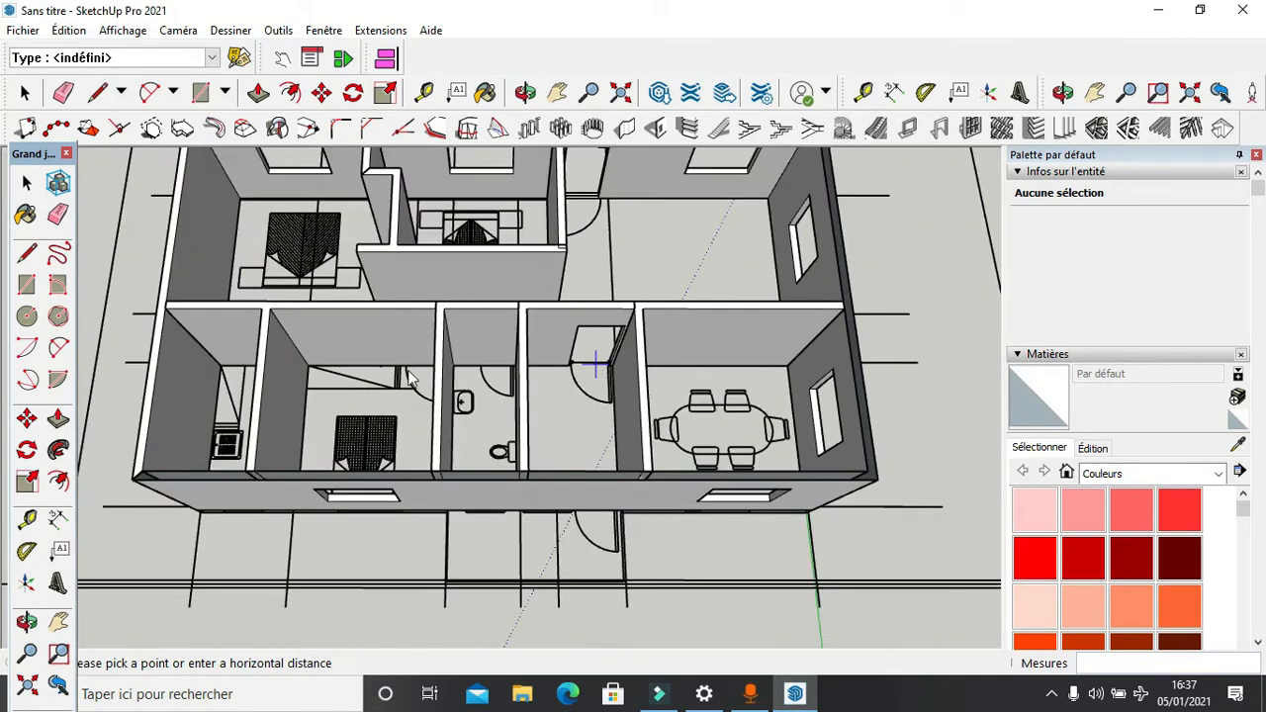
scroll(589, 366, up, 8)
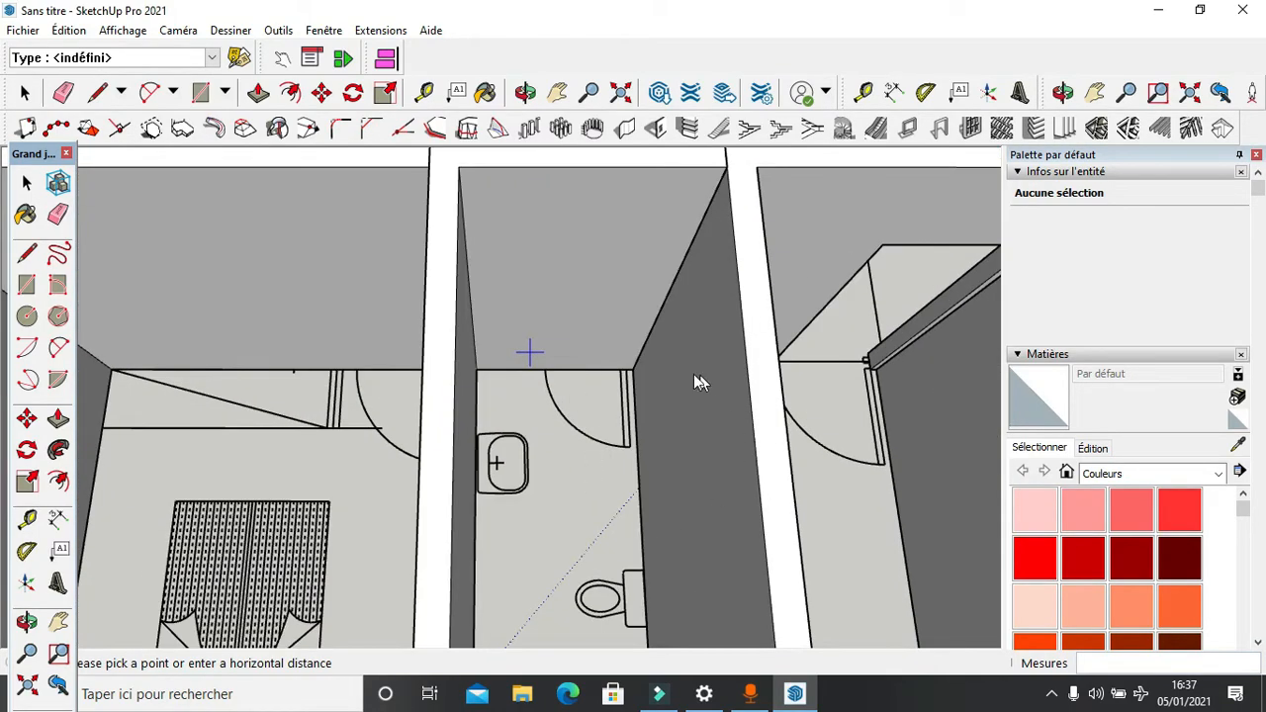
scroll(699, 382, down, 3)
middle_drag(595, 343, 674, 386)
scroll(613, 358, up, 4)
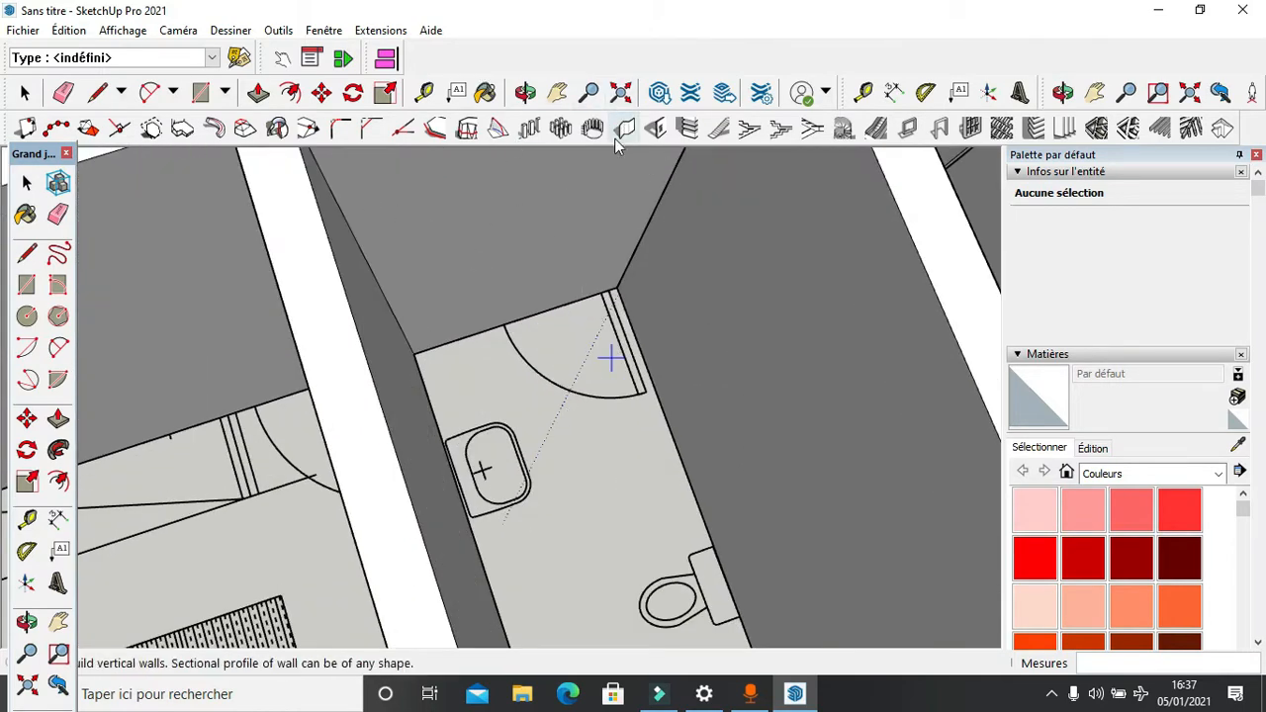
click(656, 128)
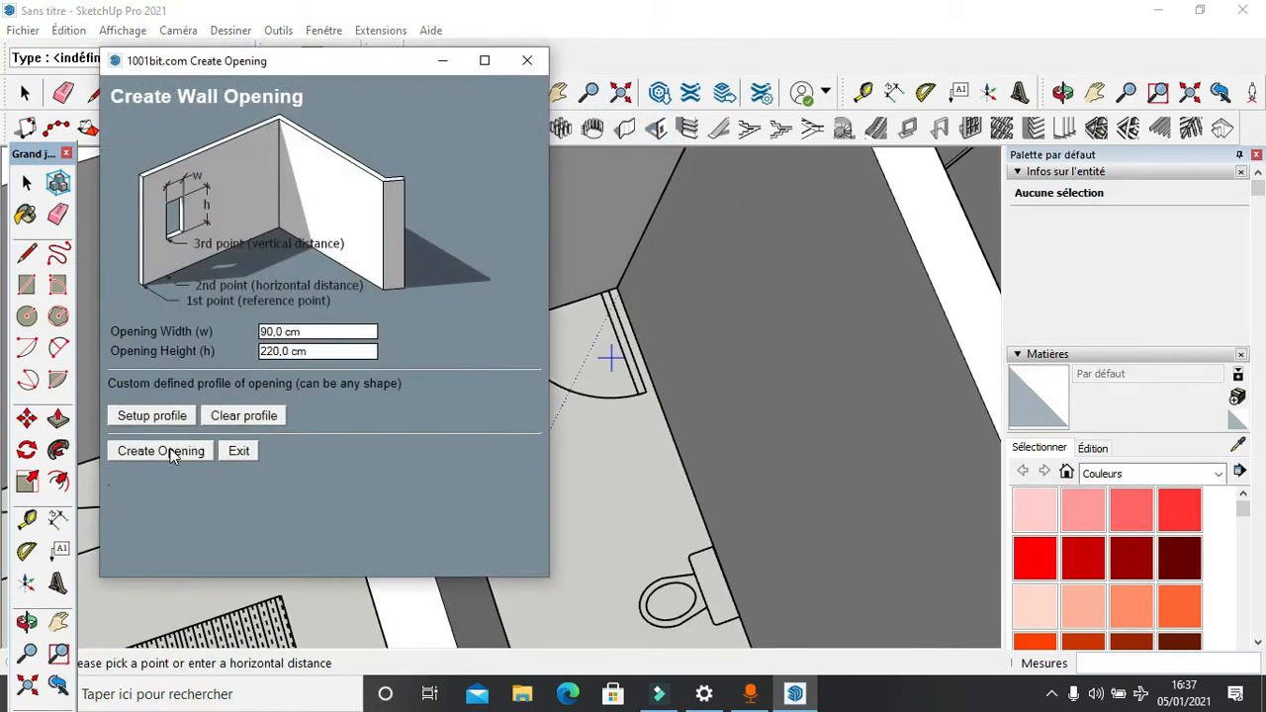
click(161, 452)
scroll(521, 330, up, 2)
scroll(522, 314, down, 1)
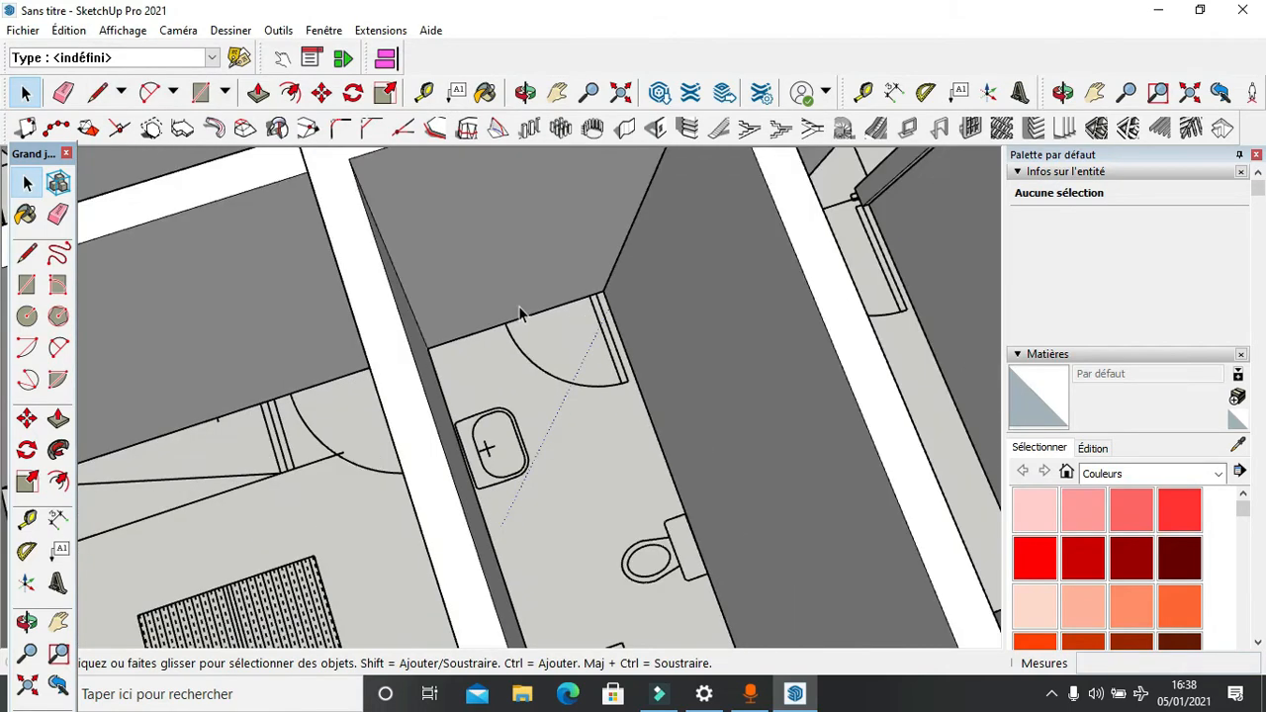
Step: Cut a 90 × 220 cm door opening in the corridor wall at the door swing of the rear bedroom next to the bathroom
click(656, 129)
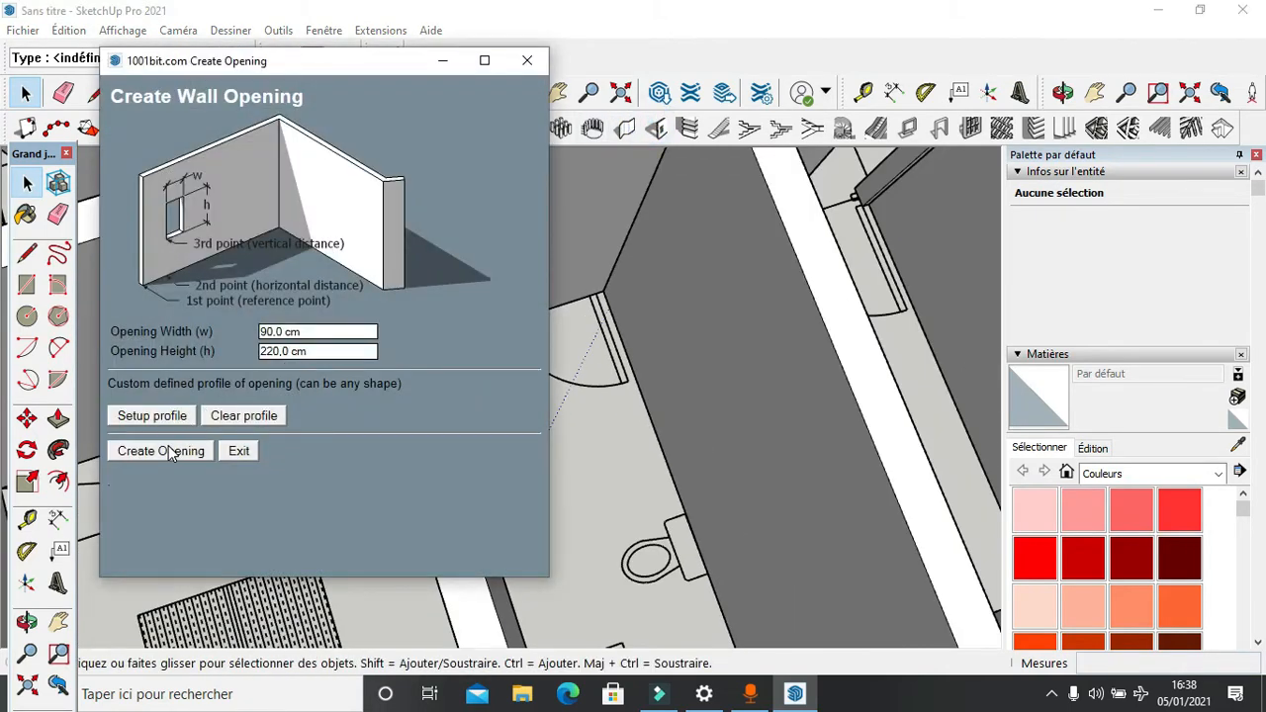
click(161, 451)
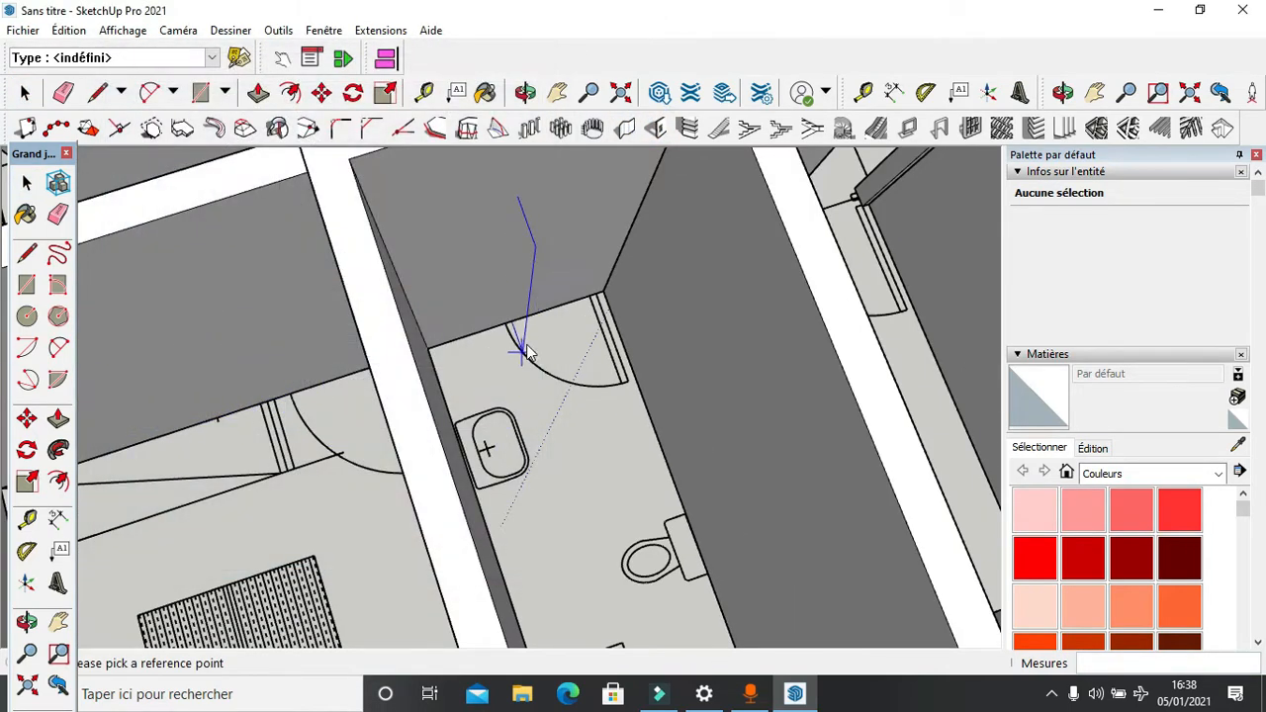
scroll(527, 353, up, 2)
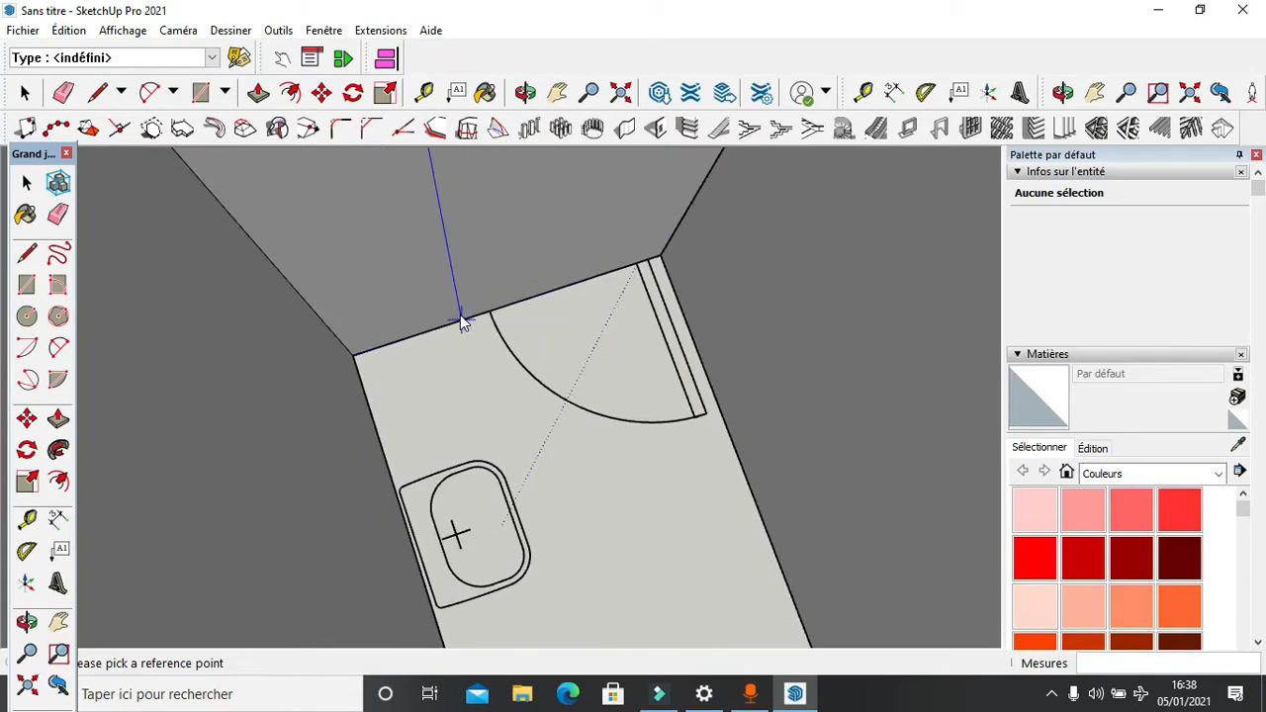
scroll(470, 318, down, 3)
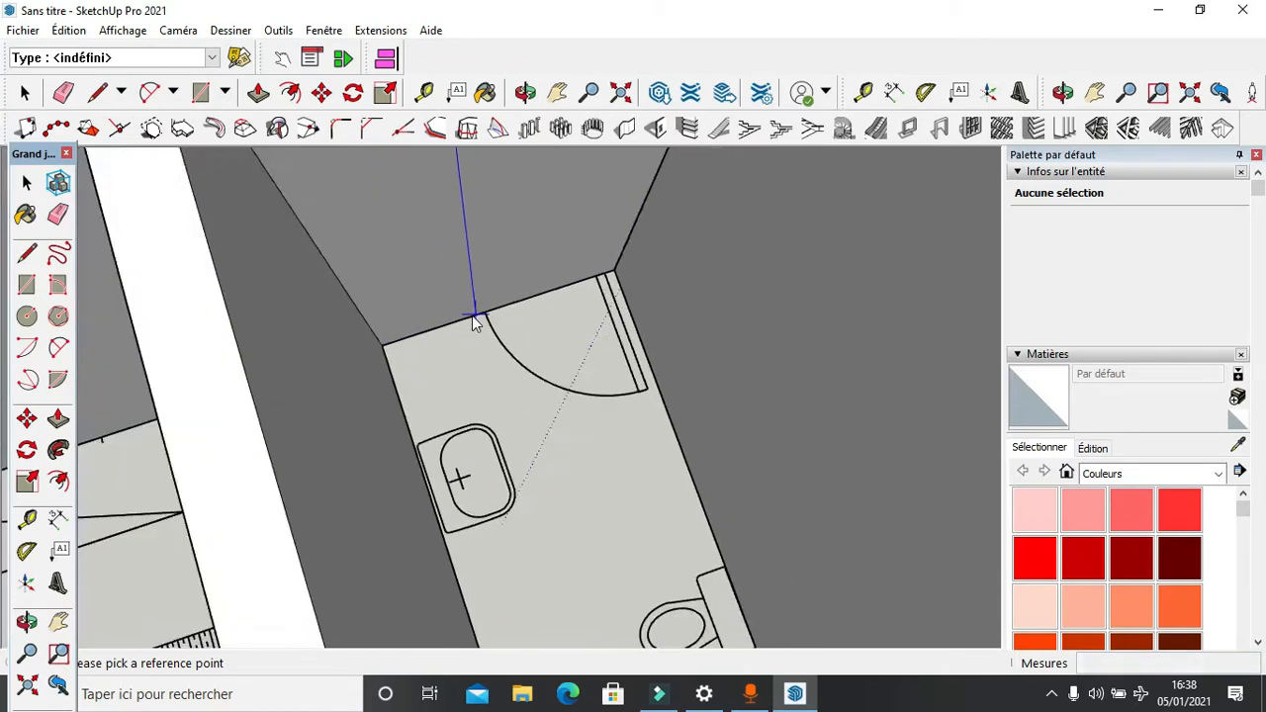
scroll(612, 284, down, 2)
scroll(376, 347, up, 5)
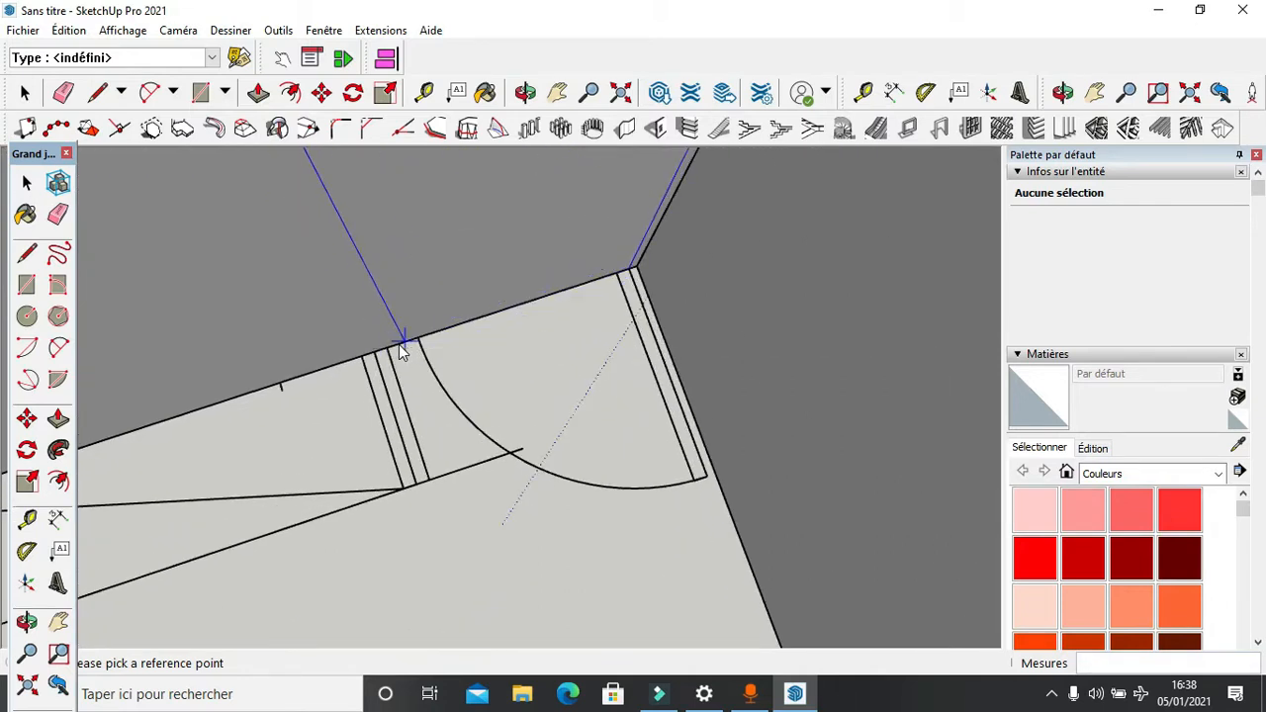
click(394, 346)
scroll(416, 327, down, 5)
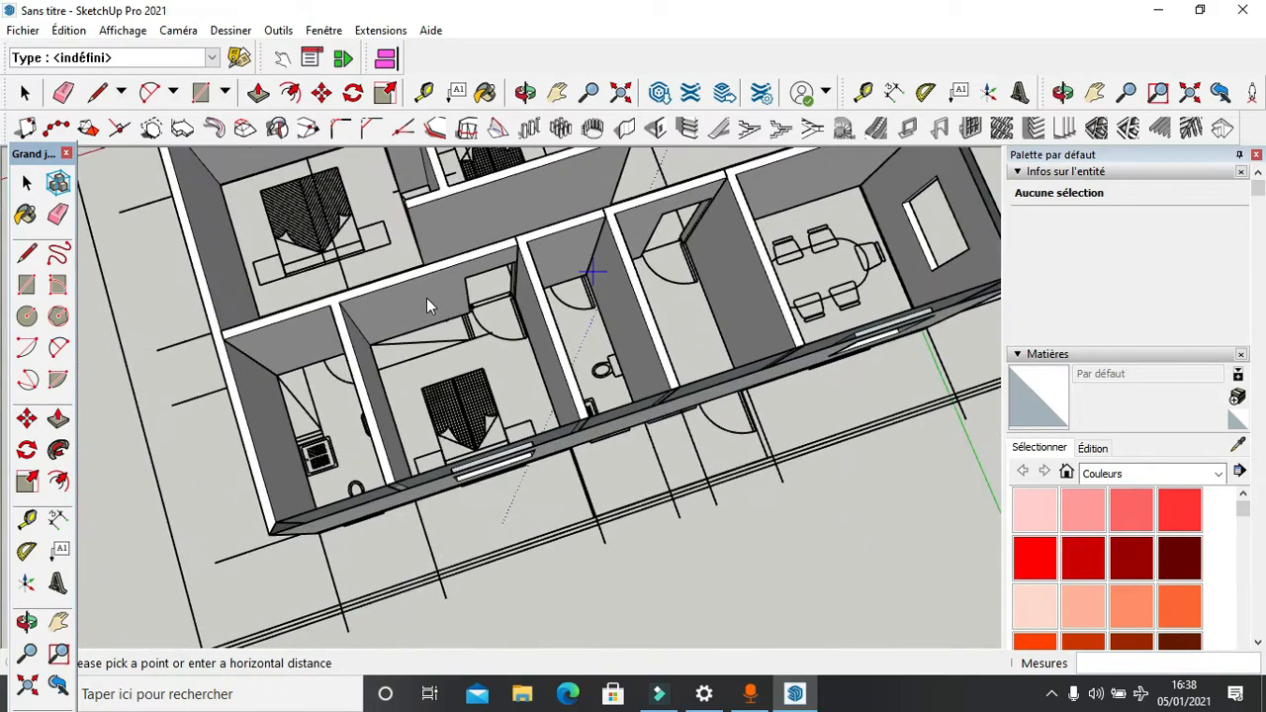
Step: Cut a 90 × 220 cm door opening in the corridor-side wall of the front bedroom next to the living room, at its door swing
middle_drag(427, 305, 654, 393)
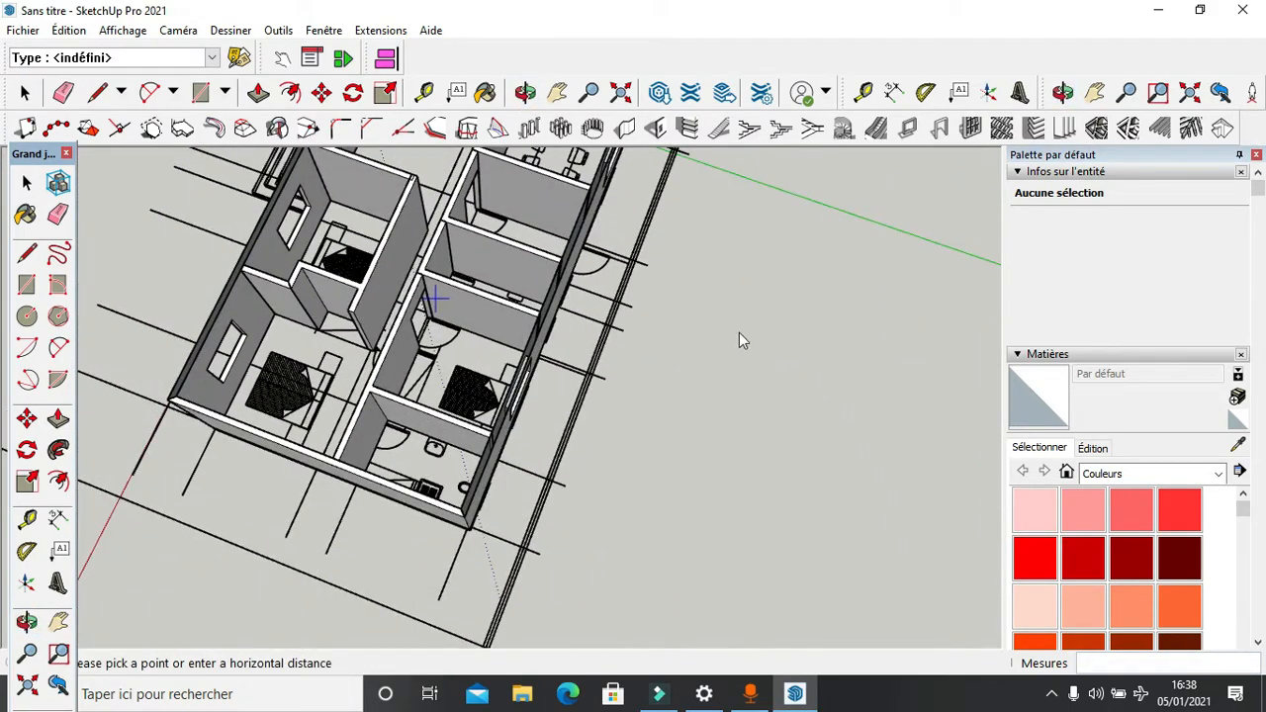
right_click(739, 332)
click(692, 357)
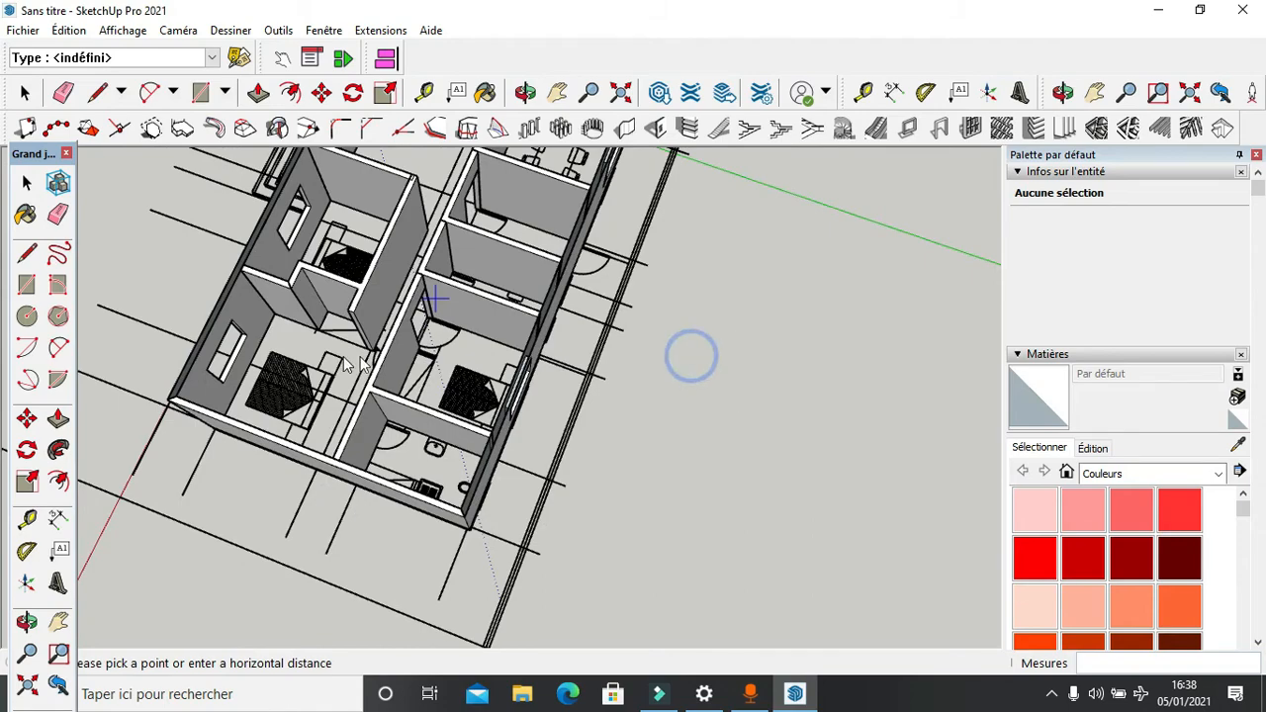
middle_drag(433, 297, 557, 319)
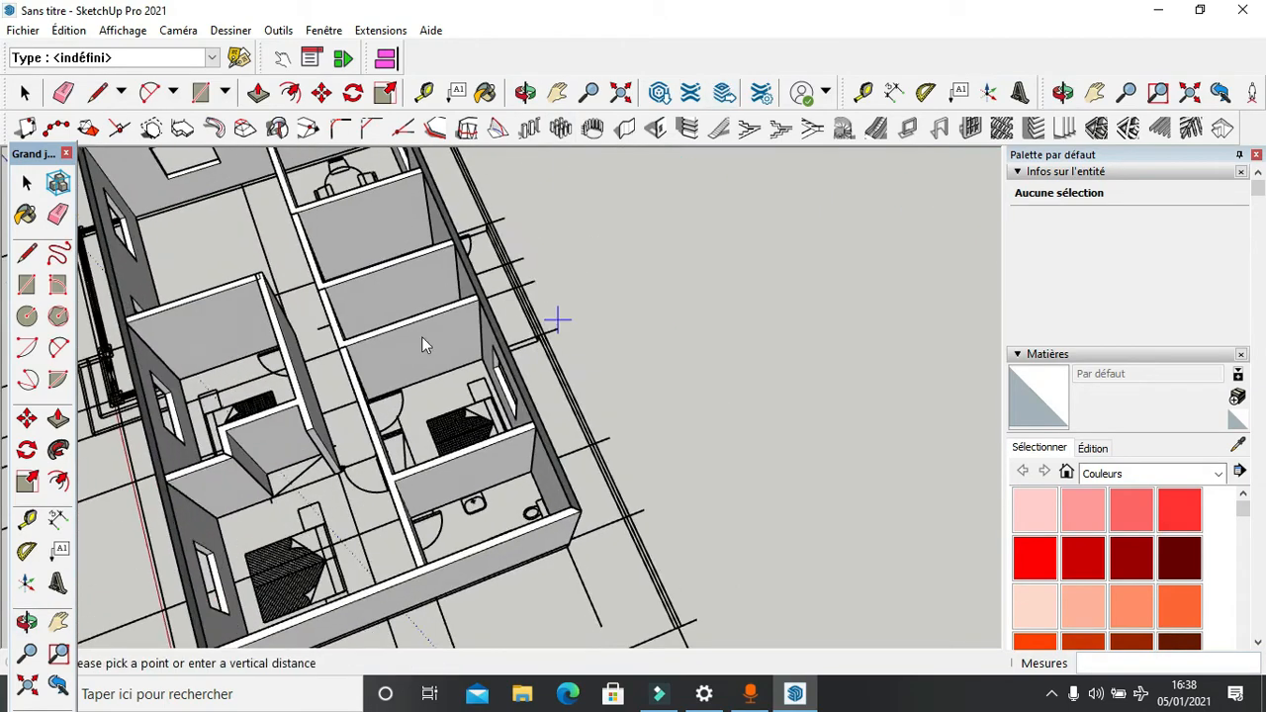
middle_drag(226, 410, 596, 353)
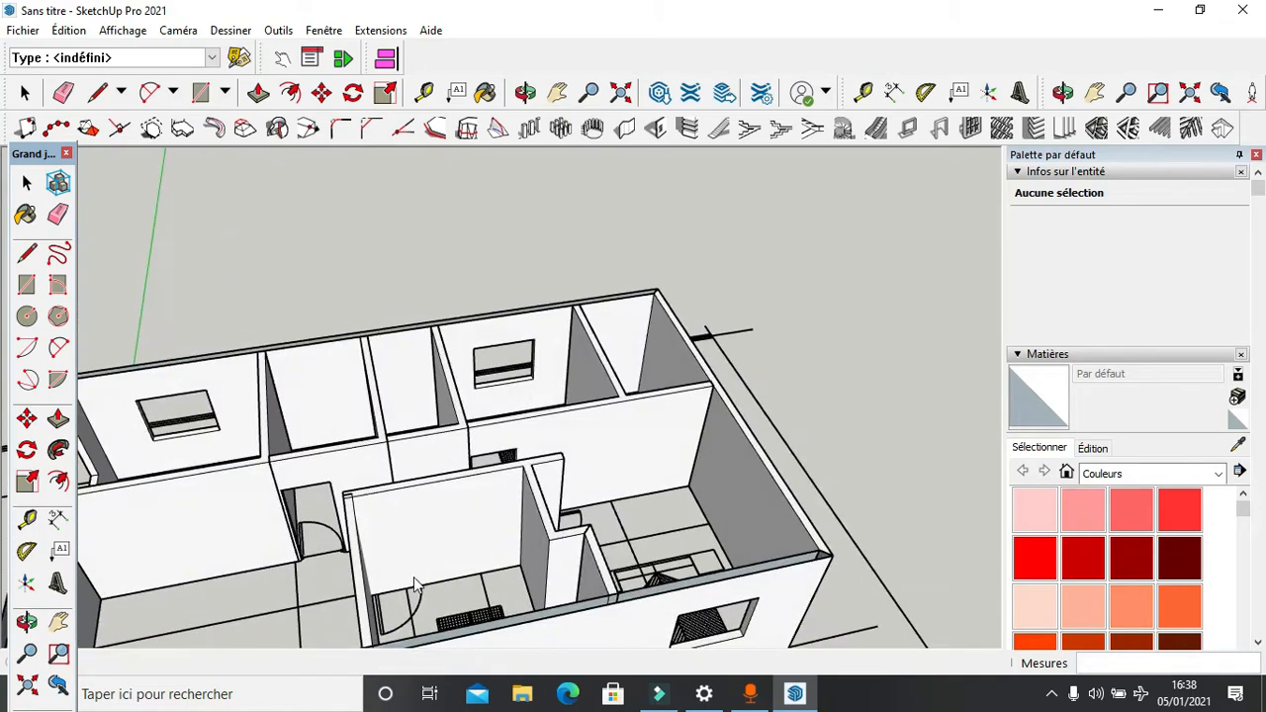
middle_drag(415, 585, 410, 616)
scroll(401, 593, up, 6)
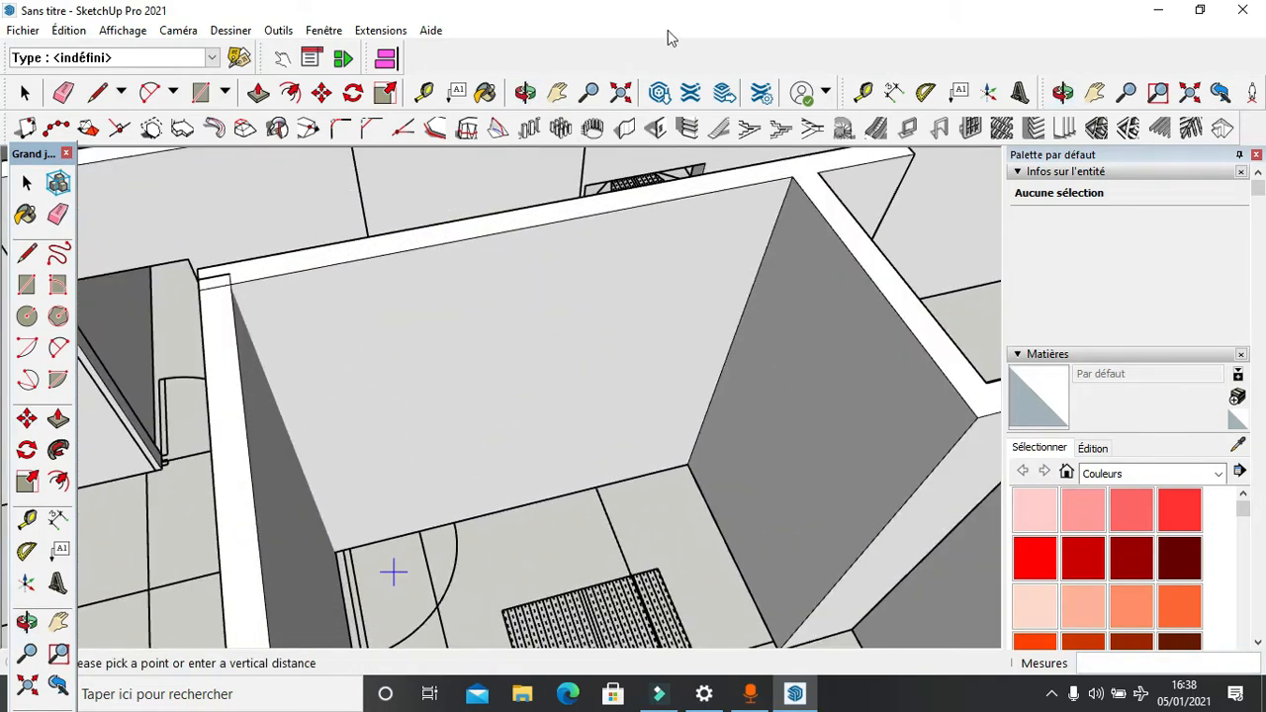
click(657, 129)
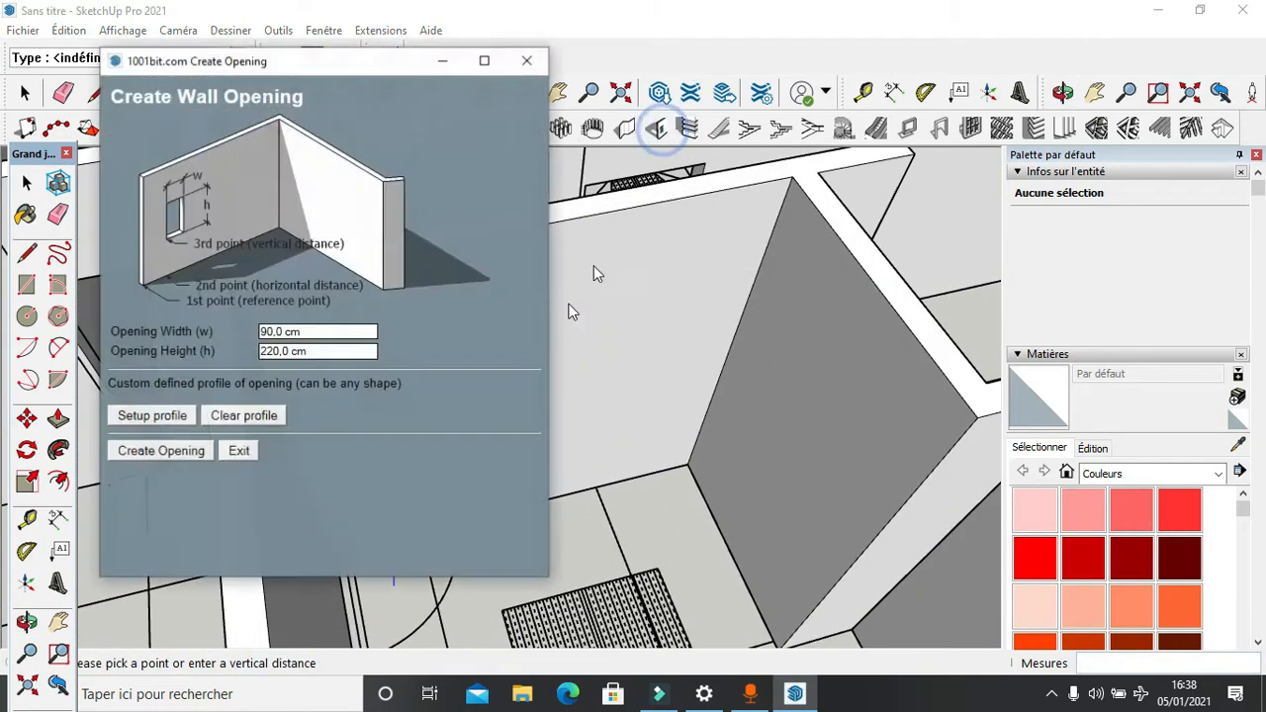
click(163, 451)
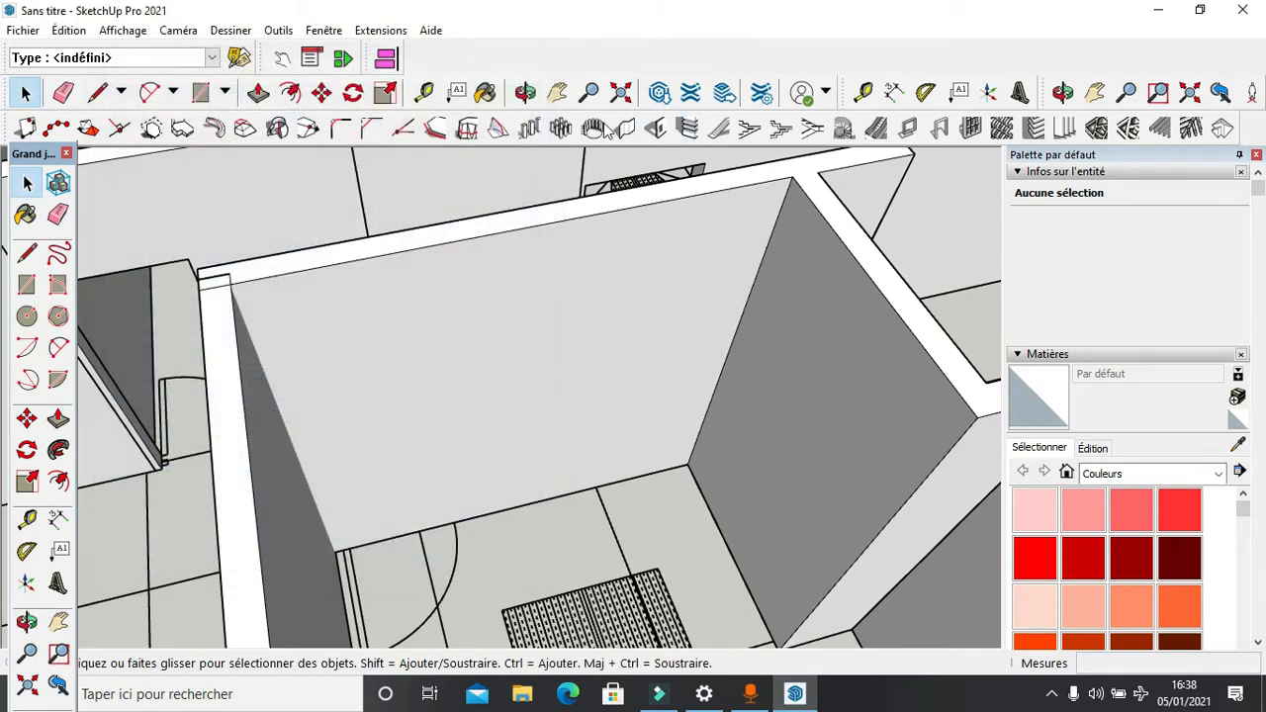
click(657, 129)
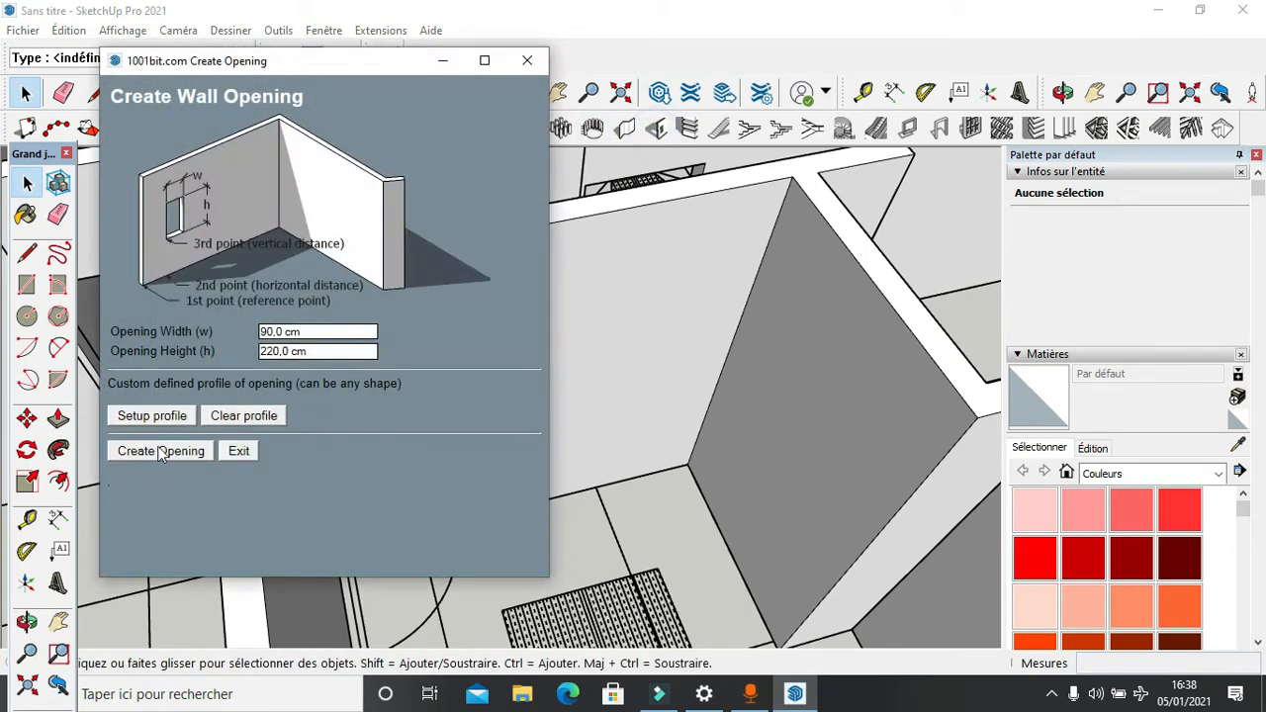
click(158, 455)
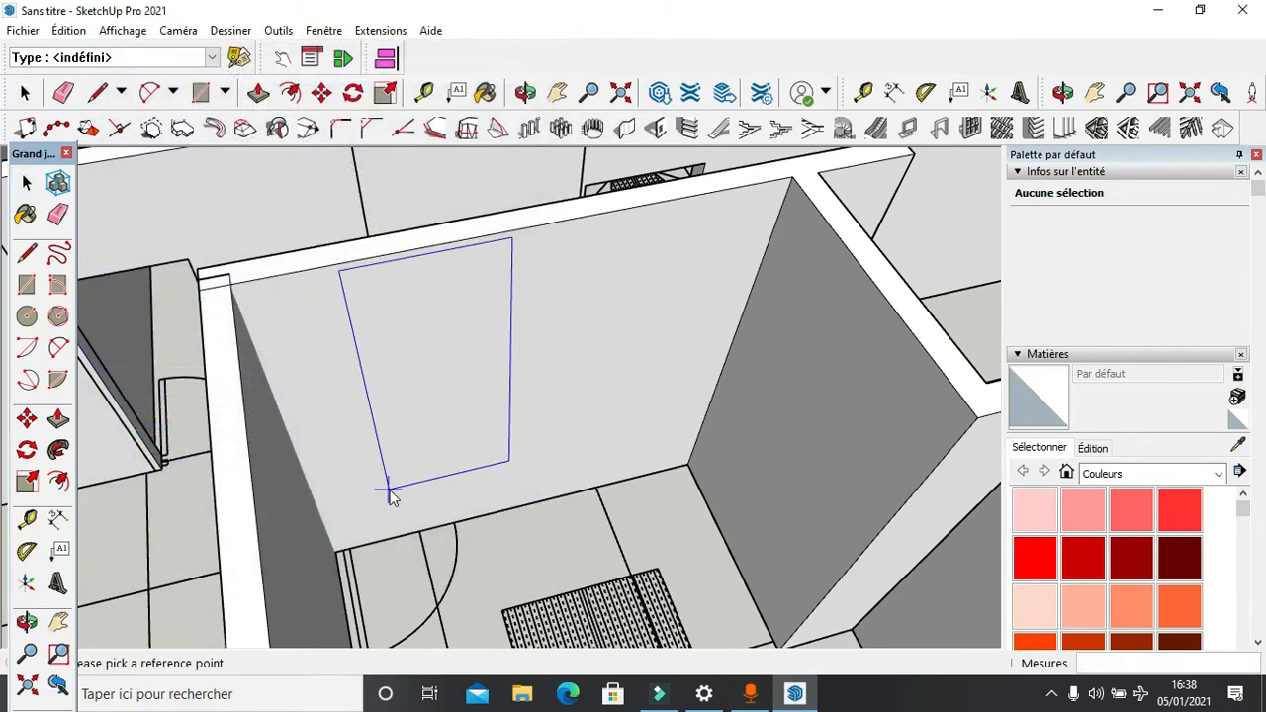
middle_drag(421, 485, 260, 509)
scroll(418, 435, down, 1)
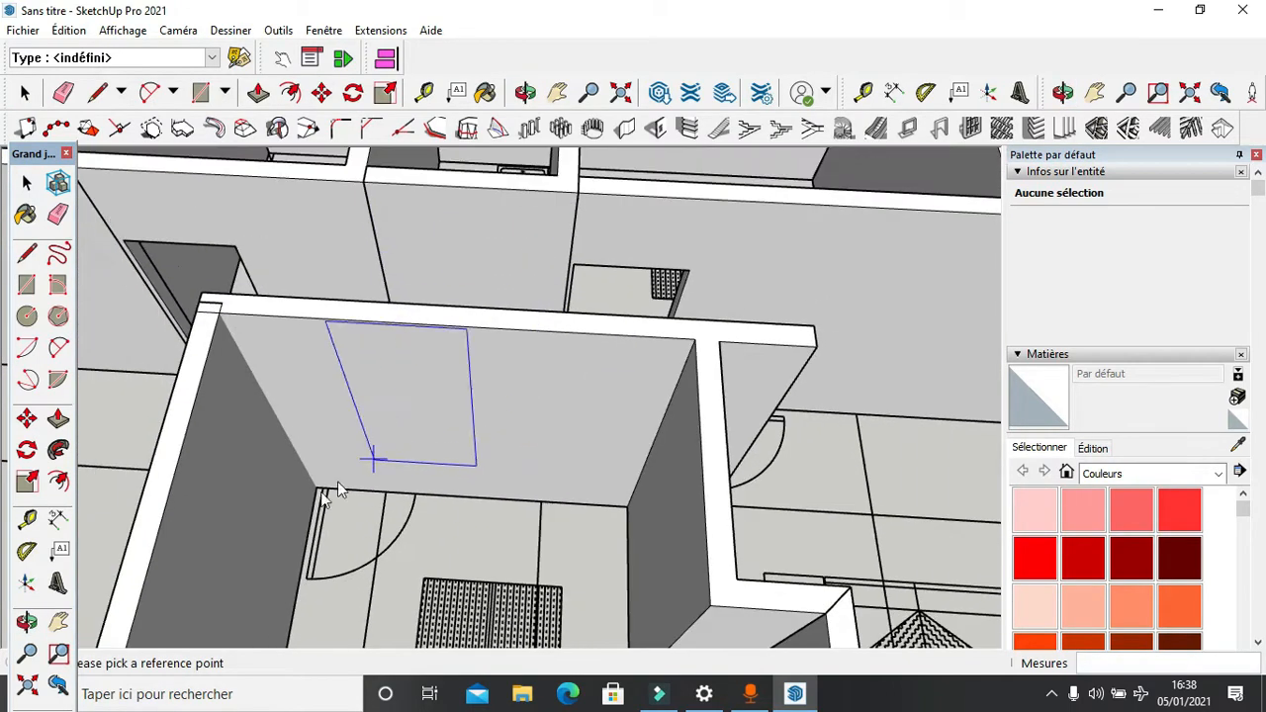
scroll(338, 490, up, 2)
scroll(338, 495, up, 2)
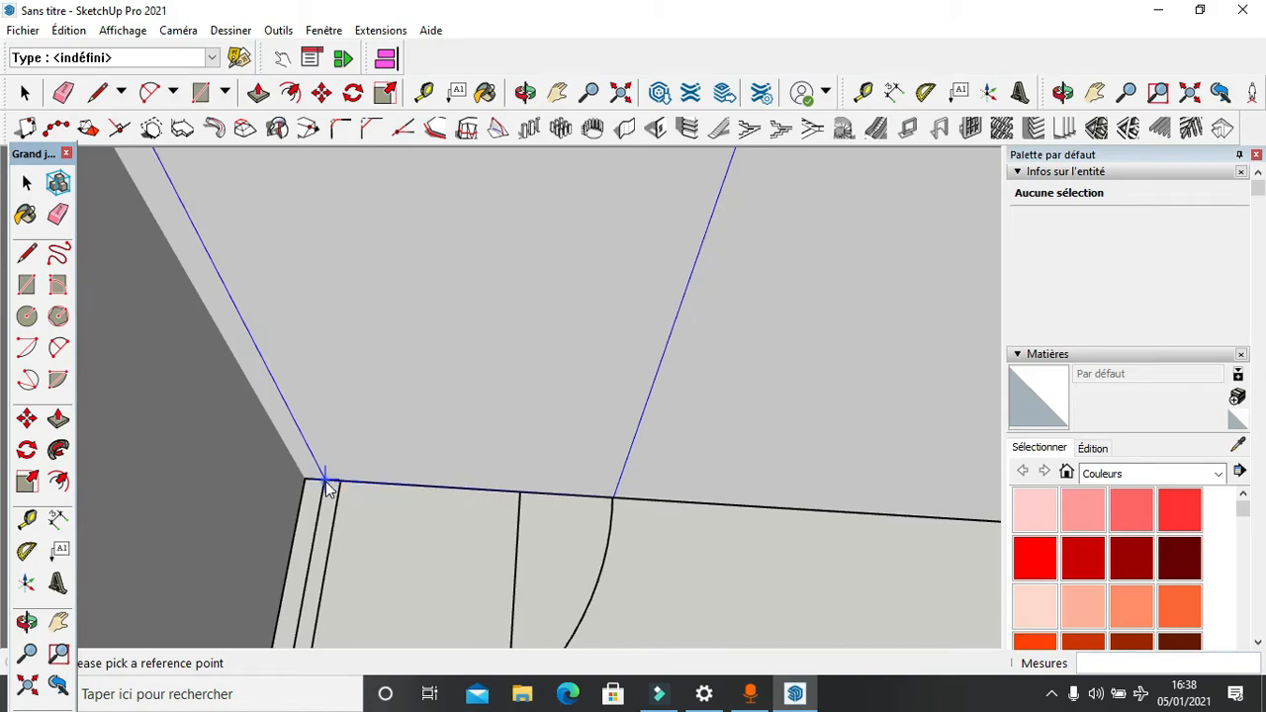
scroll(327, 485, down, 1)
scroll(439, 424, down, 4)
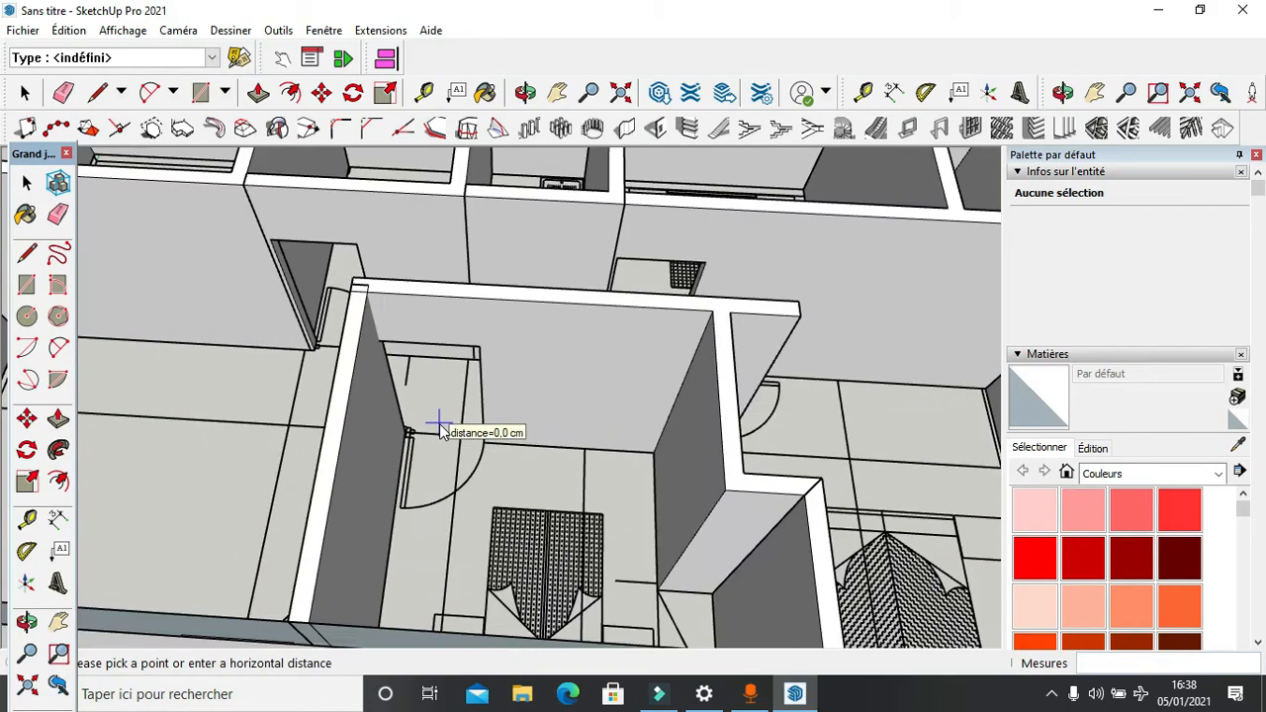
Step: Push/Pull the end face of the living room–bedroom partition 7.5 cm outward to the corridor corner beside the bedroom door opening
middle_drag(439, 424, 91, 424)
middle_drag(10, 429, 8, 435)
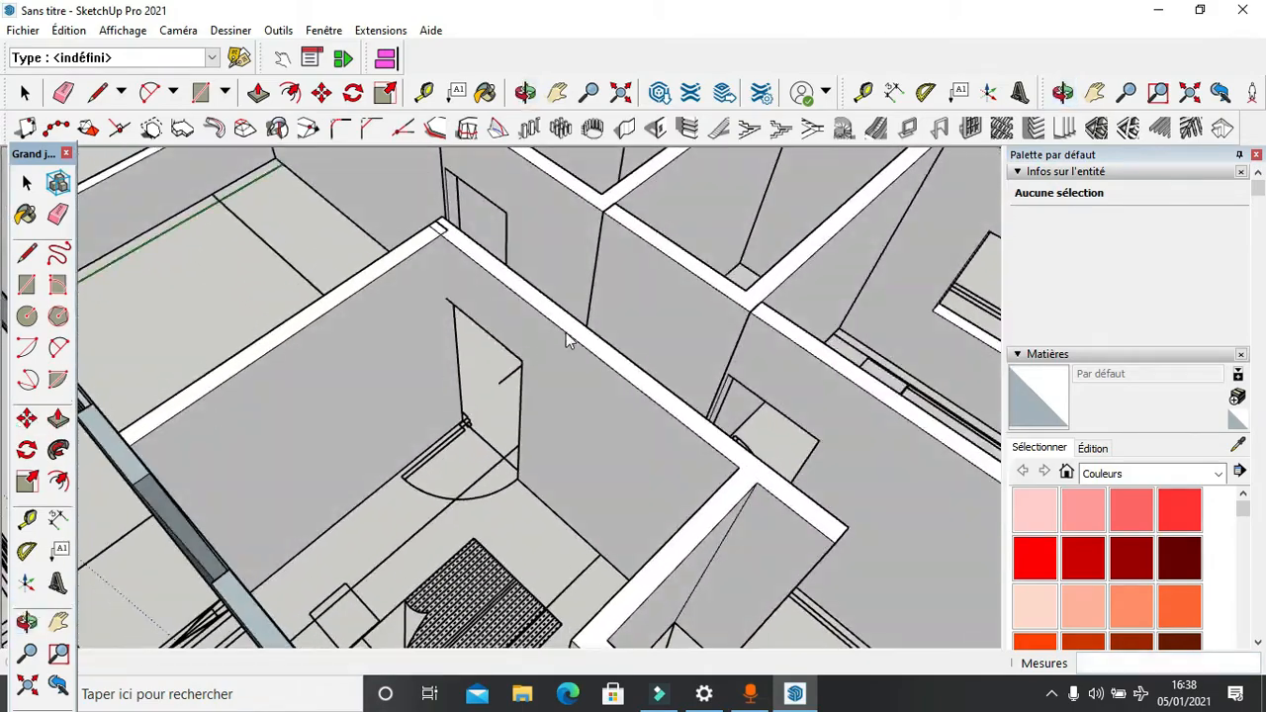
middle_drag(568, 339, 147, 351)
scroll(533, 247, up, 2)
scroll(533, 248, up, 2)
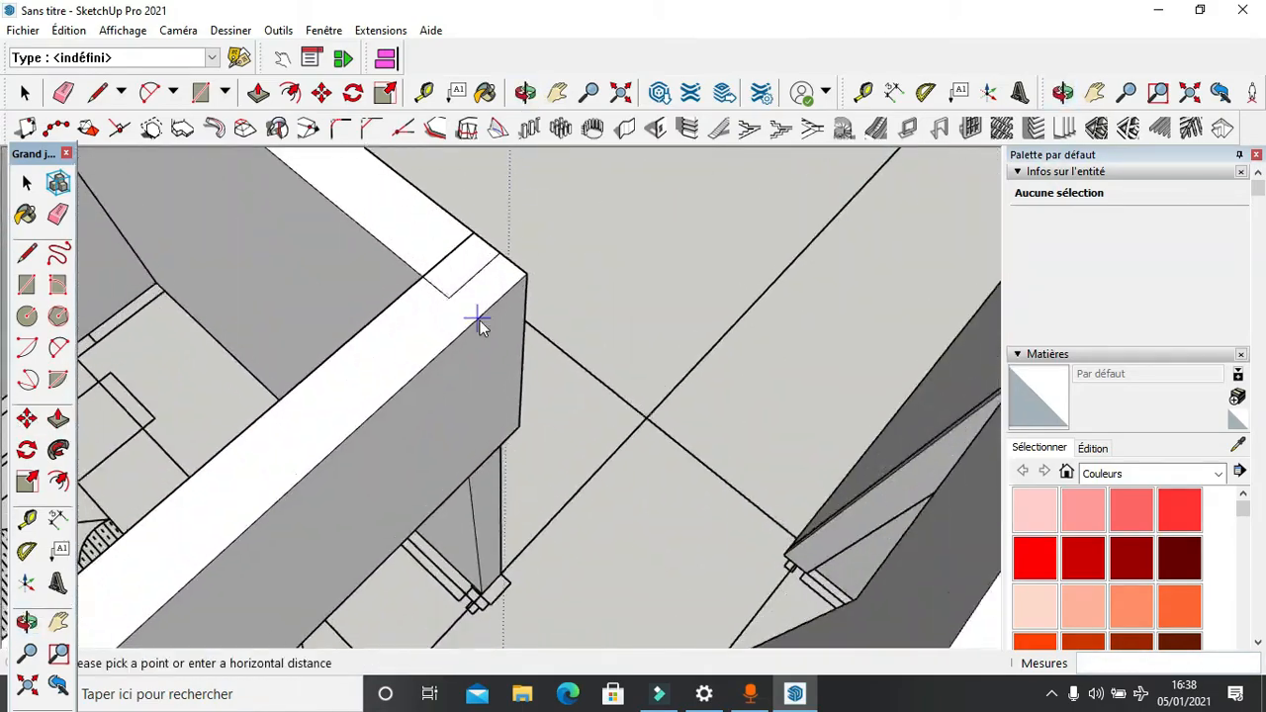
middle_drag(481, 319, 469, 486)
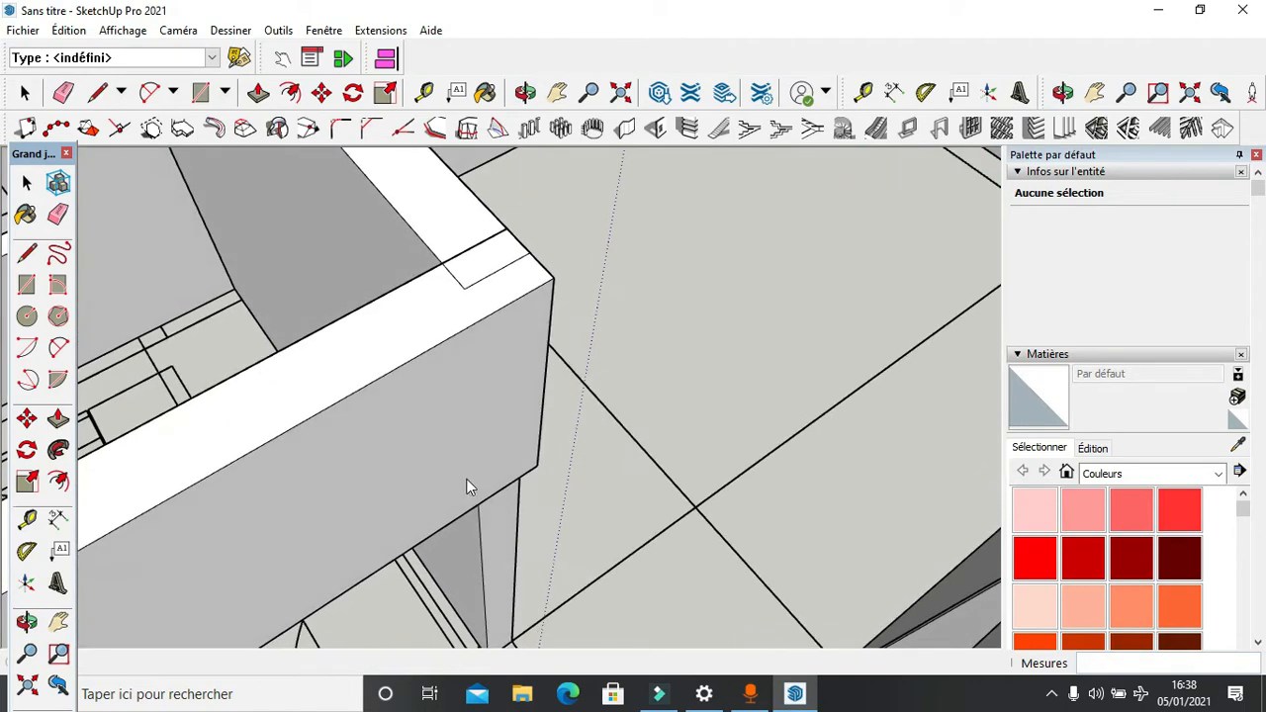
click(24, 92)
double_click(283, 223)
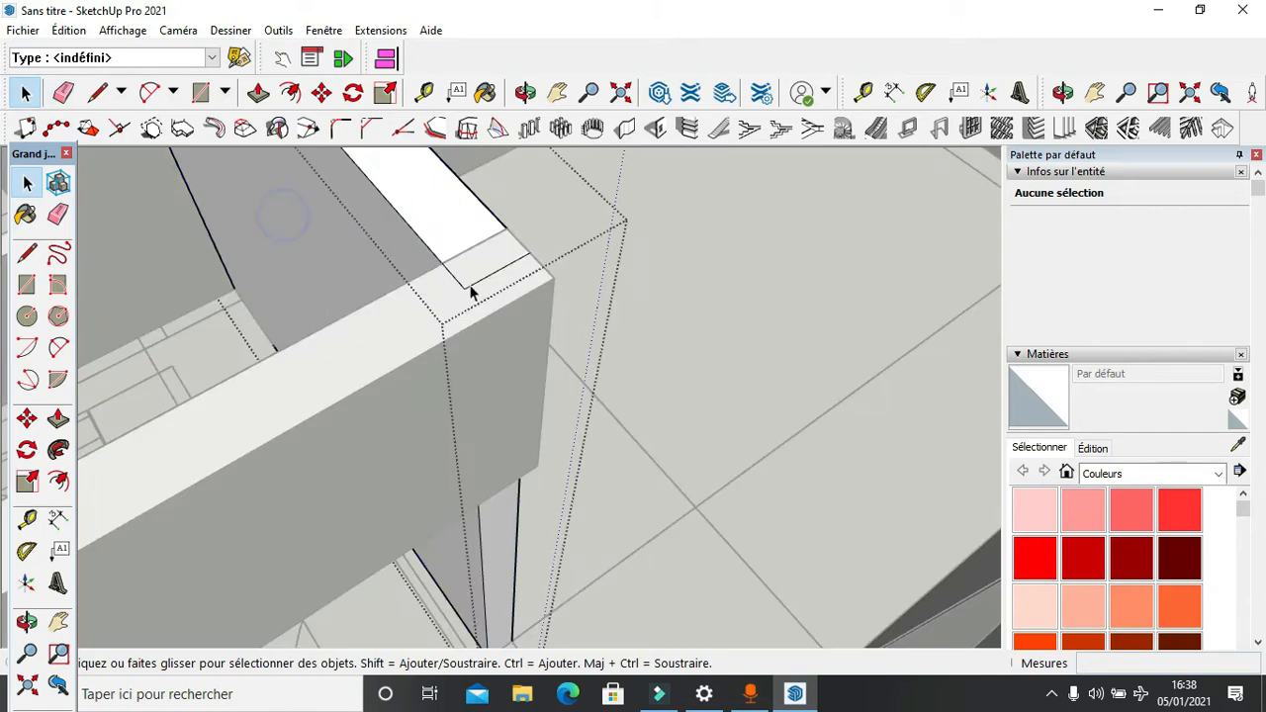
click(58, 418)
scroll(444, 512, down, 2)
scroll(466, 568, up, 3)
click(487, 565)
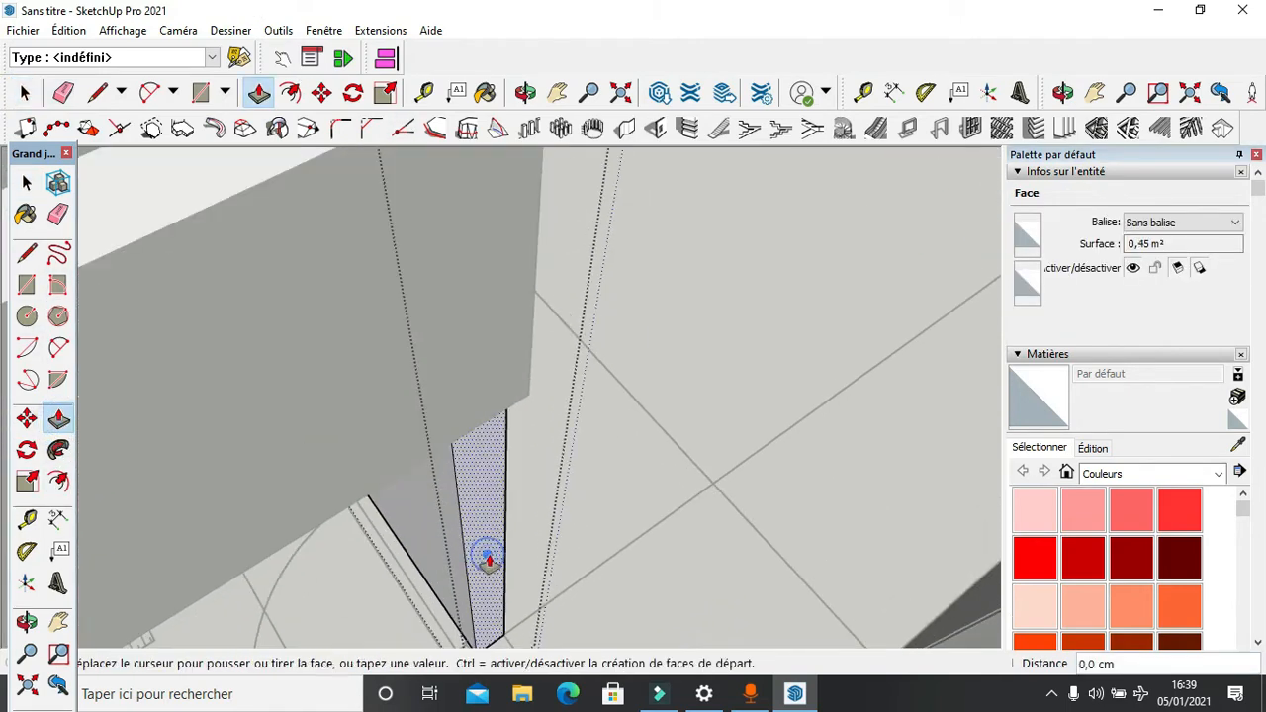
click(528, 346)
scroll(529, 346, down, 8)
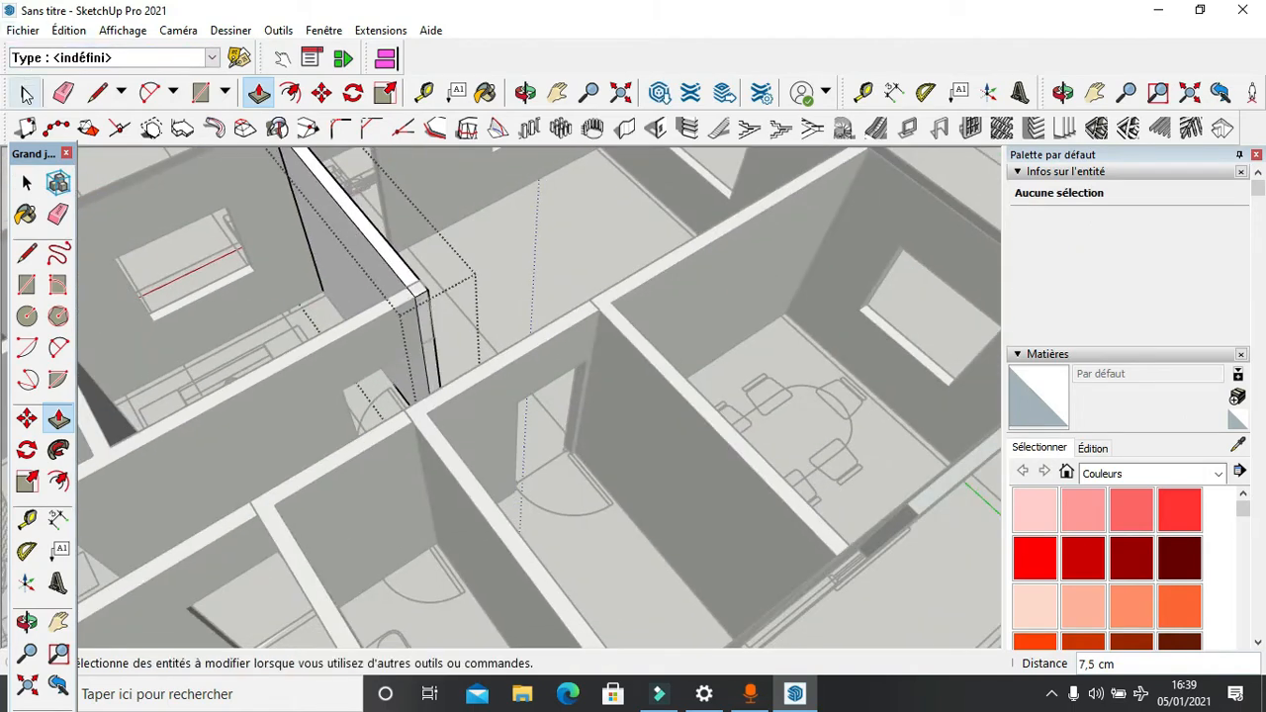
click(25, 92)
scroll(436, 417, down, 6)
click(192, 217)
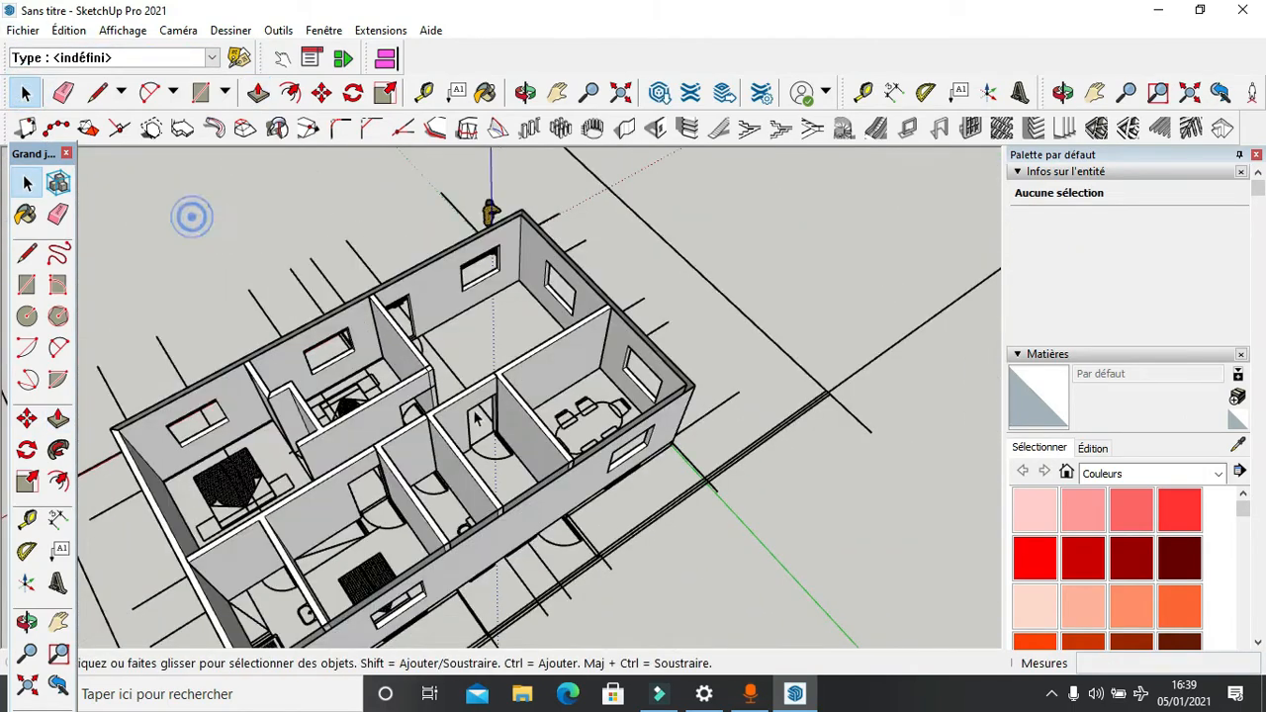
Step: Examine the house from outside, checking the window and door openings along the front facade
middle_drag(490, 438, 1126, 405)
middle_drag(481, 554, 775, 305)
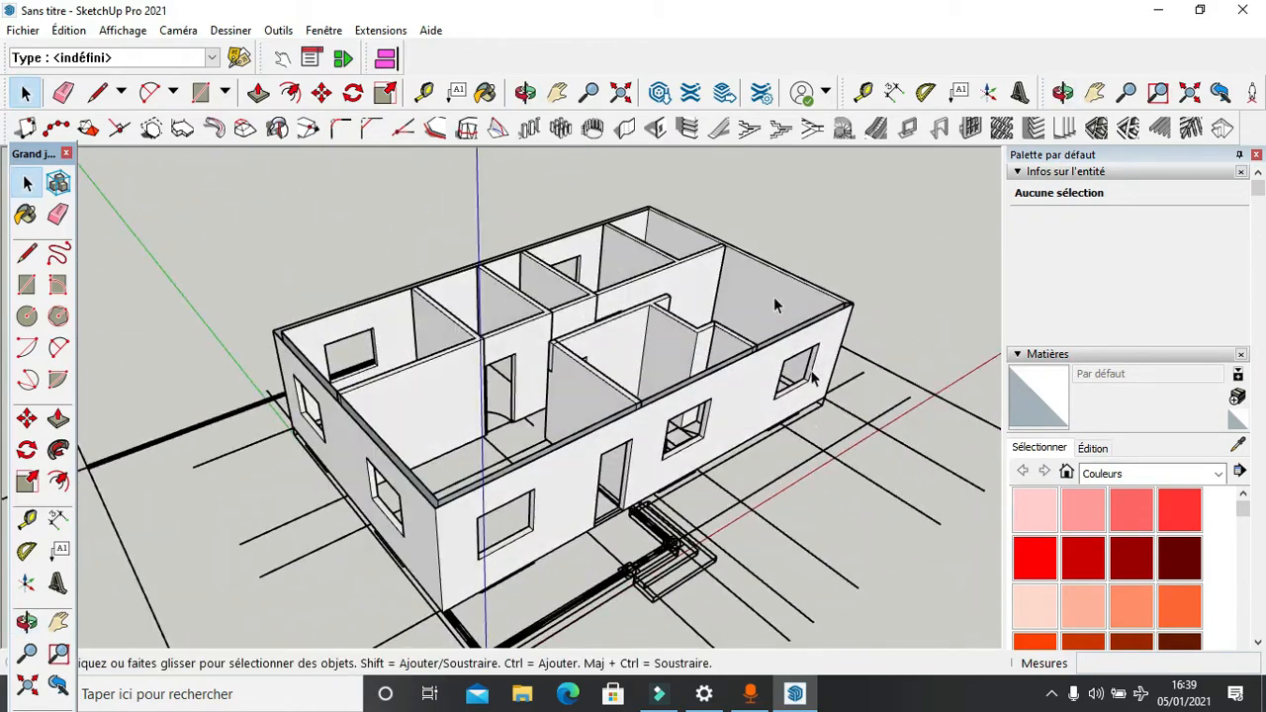
scroll(667, 364, up, 5)
scroll(644, 282, down, 5)
middle_drag(644, 283, 819, 333)
scroll(819, 332, down, 3)
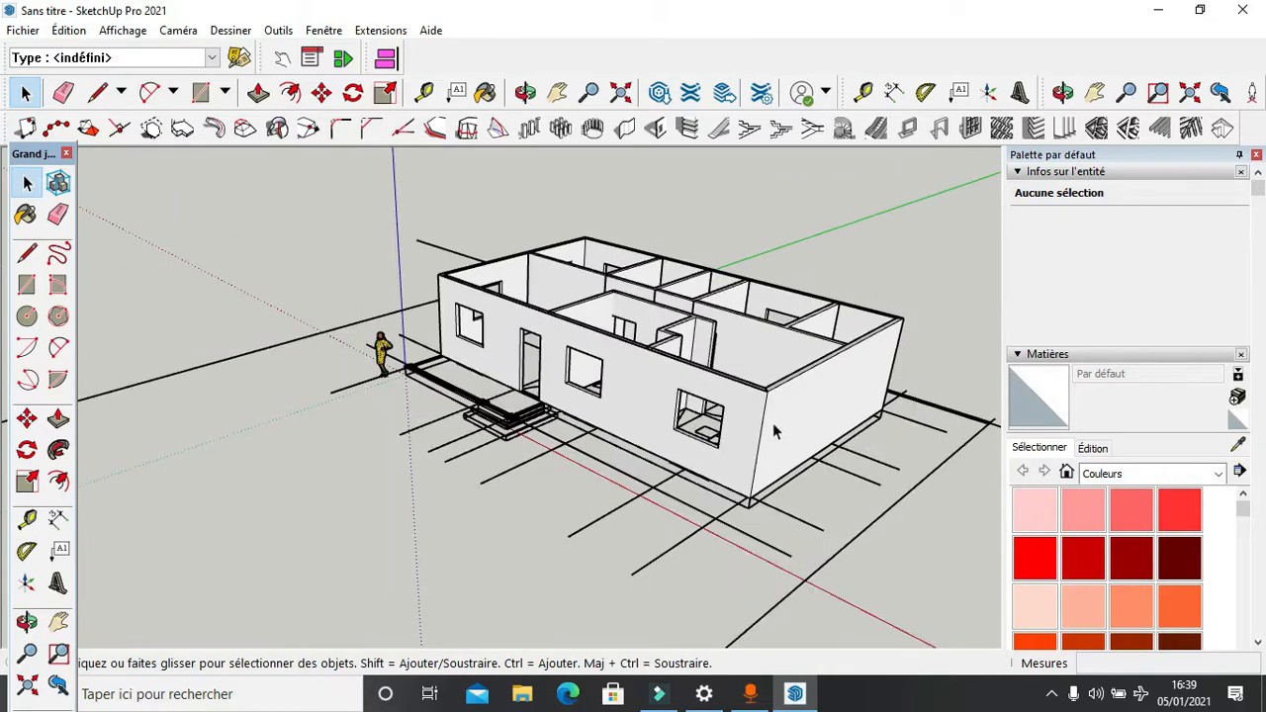
scroll(633, 494, up, 3)
scroll(611, 344, down, 3)
mouse_move(698, 344)
middle_down()
mouse_move(786, 382)
mouse_move(698, 356)
middle_up()
scroll(678, 300, up, 5)
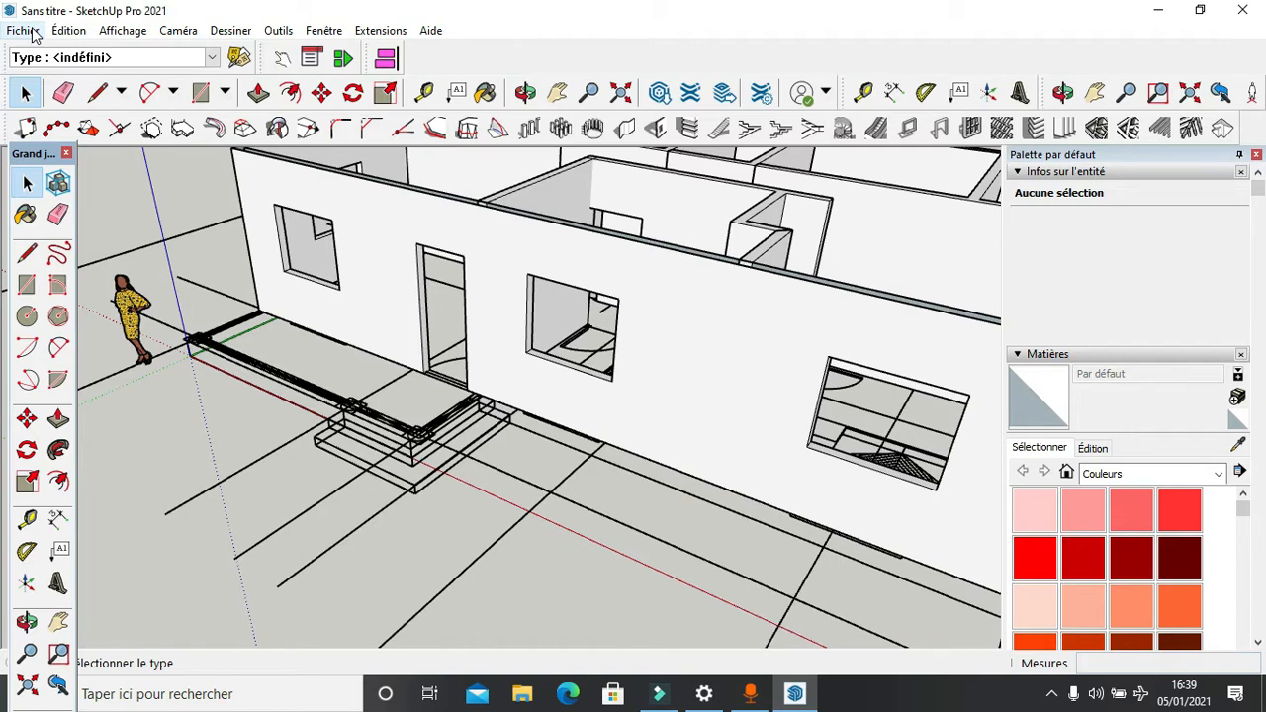
Step: Start a file import, browse to the DOORS folder on the desktop and set the file type to SketchUp files (*.skp)
click(23, 30)
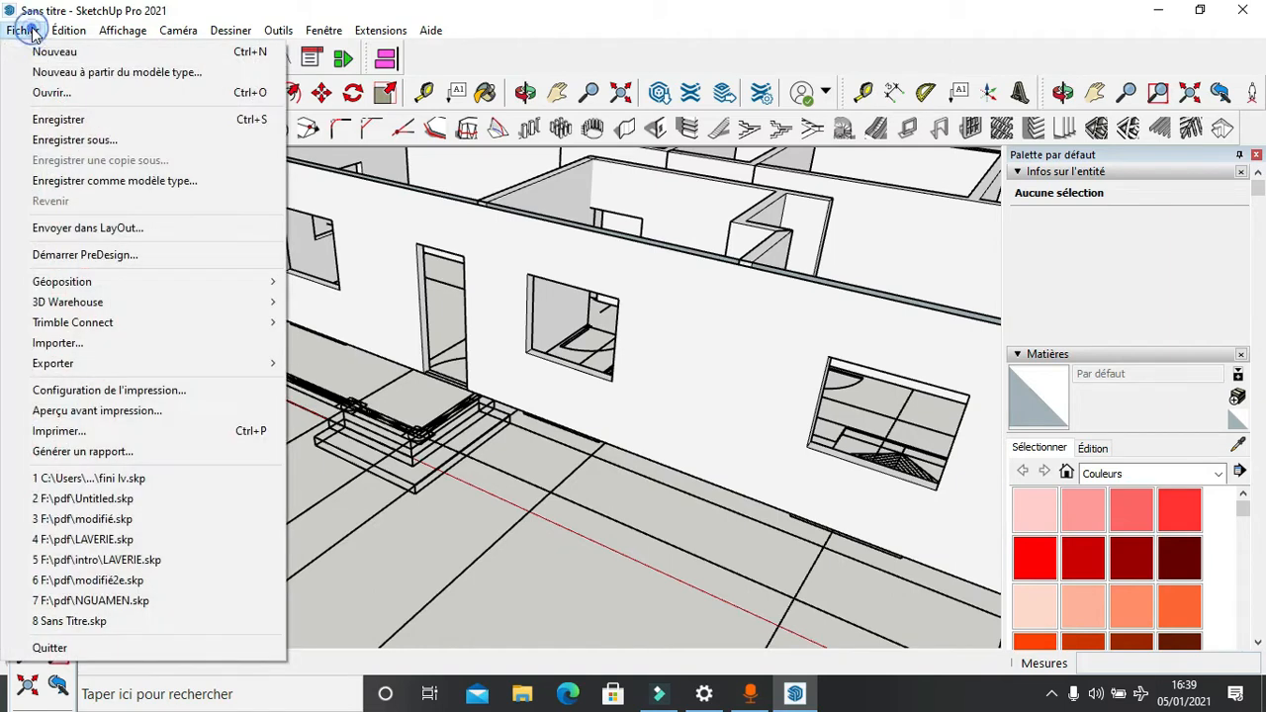
click(59, 343)
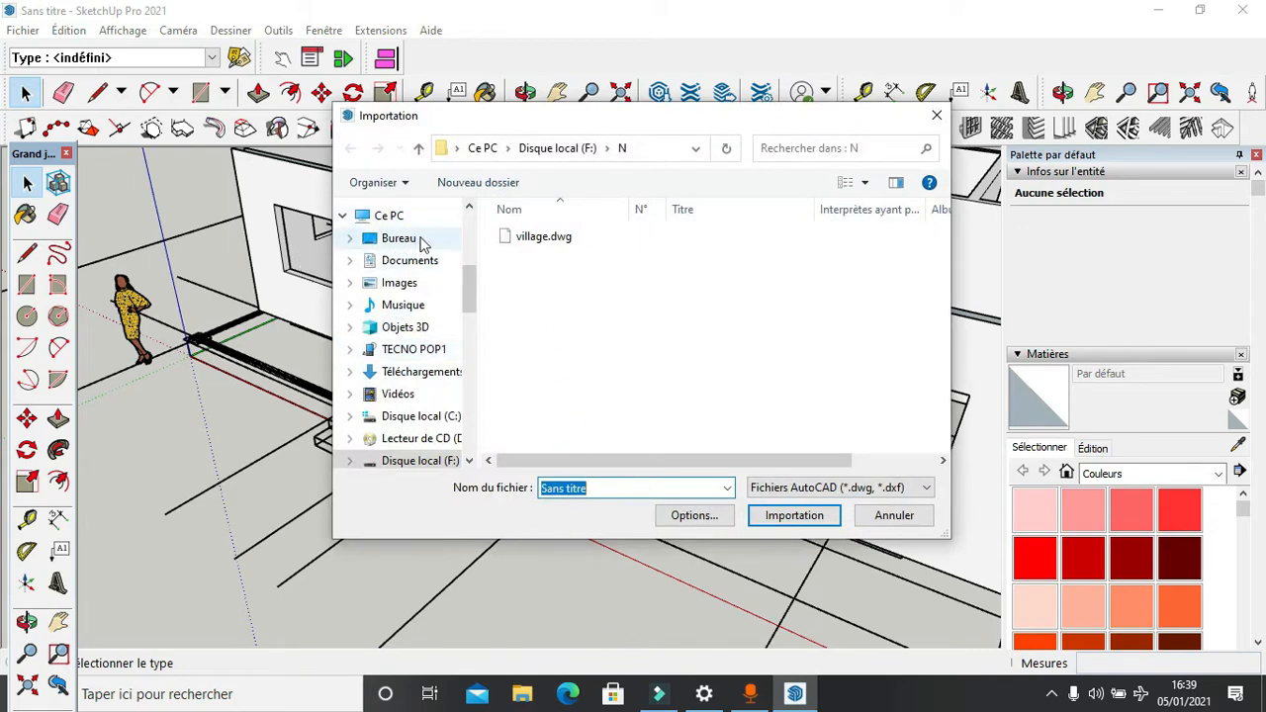
click(420, 241)
scroll(702, 336, down, 2)
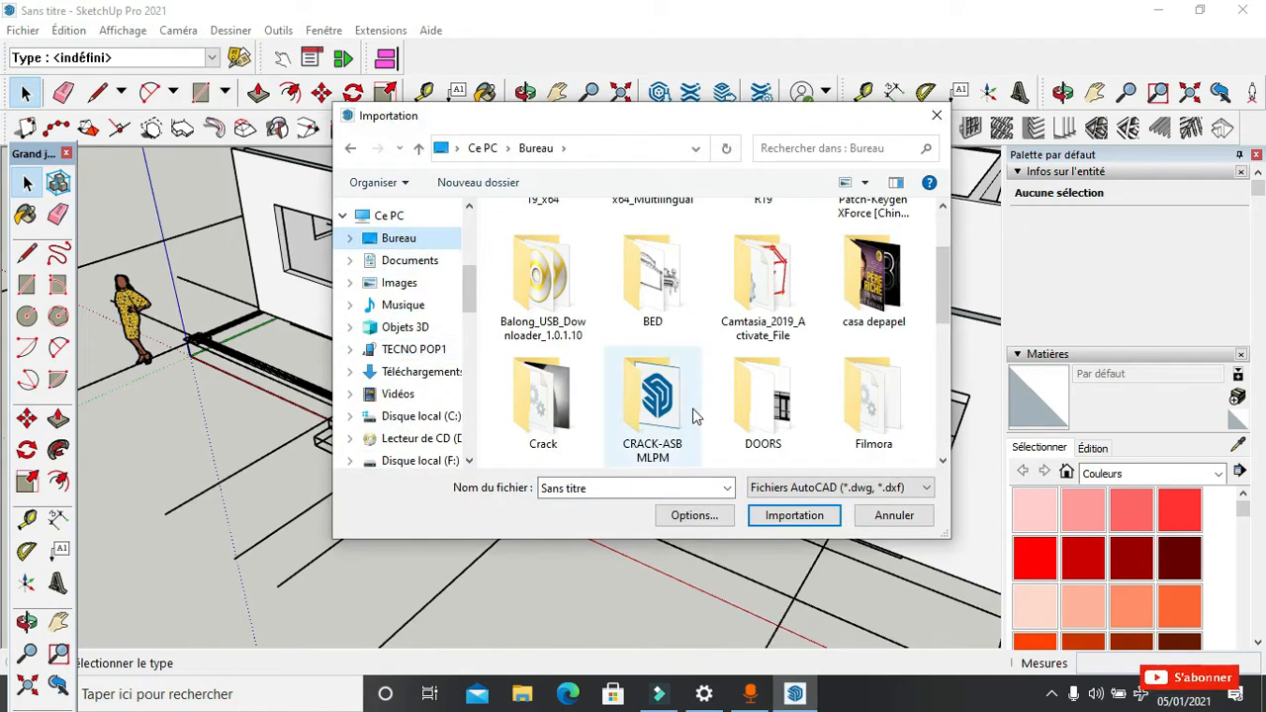
double_click(754, 410)
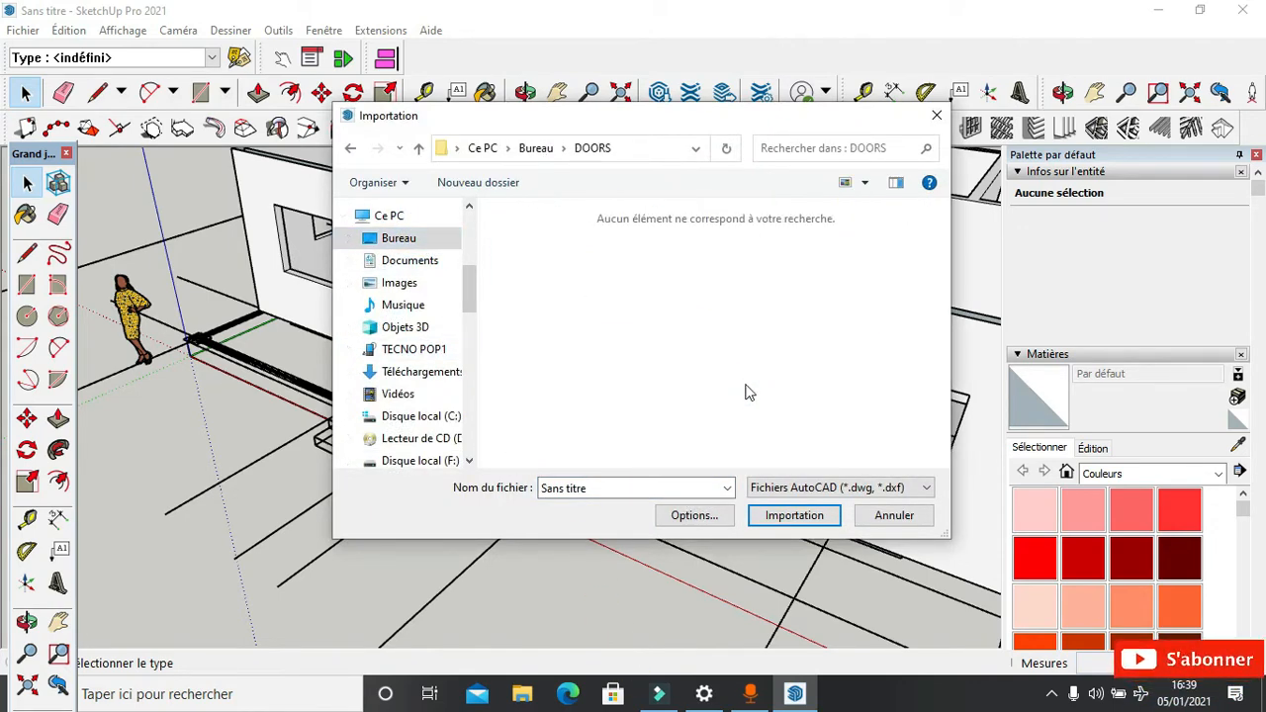
click(826, 488)
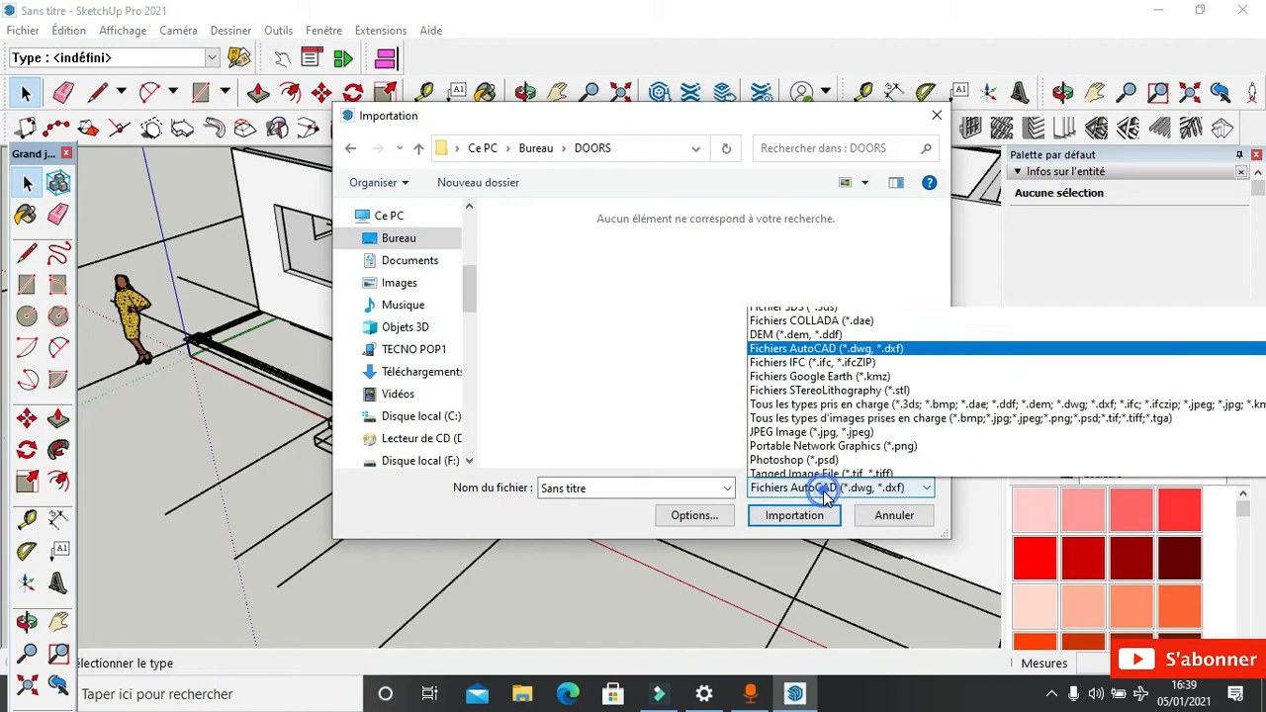
click(815, 261)
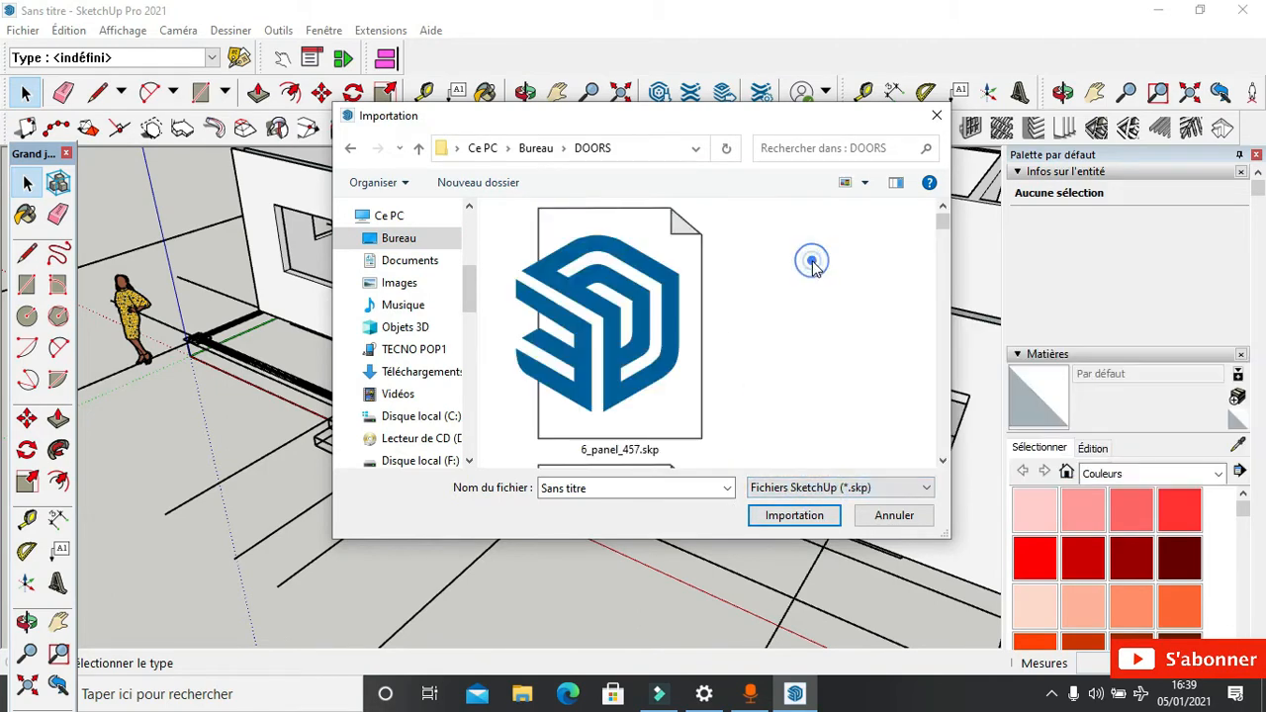
Step: Browse the door models and import the glazed wooden door a-20100316-.skp
scroll(760, 302, down, 3)
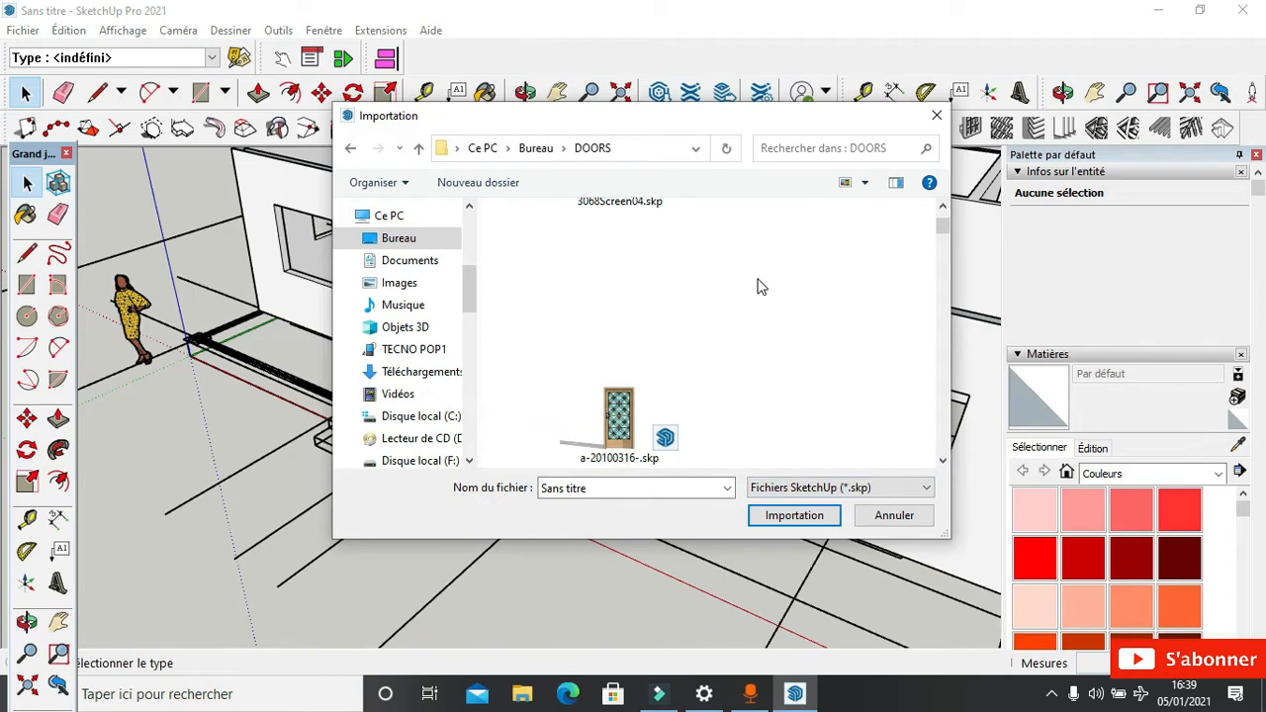
scroll(758, 289, down, 5)
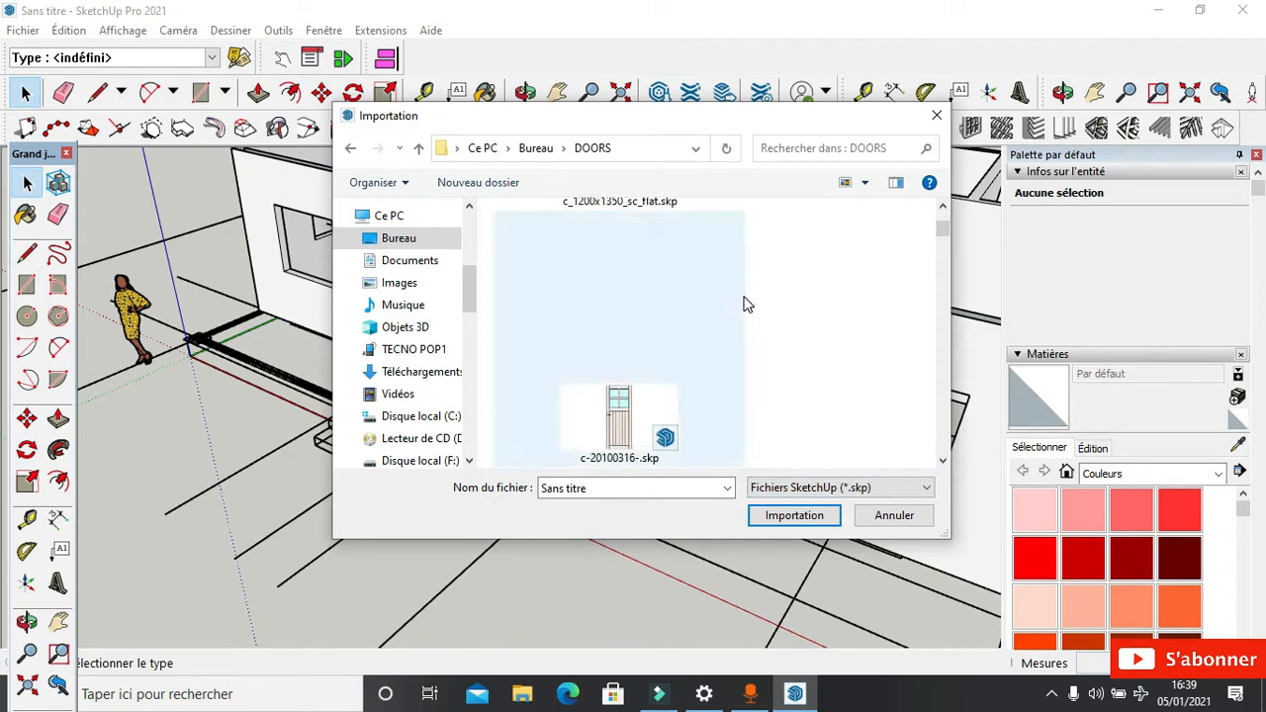
scroll(747, 304, down, 3)
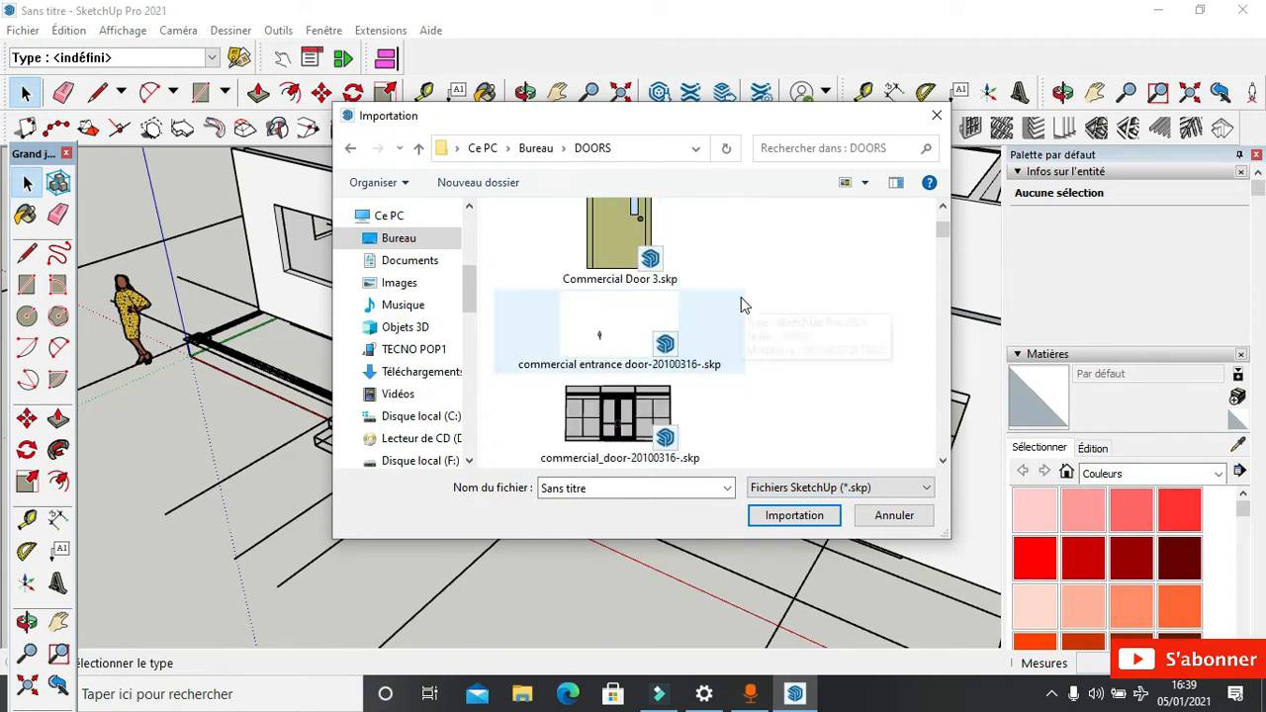
scroll(742, 299, down, 5)
scroll(742, 299, up, 6)
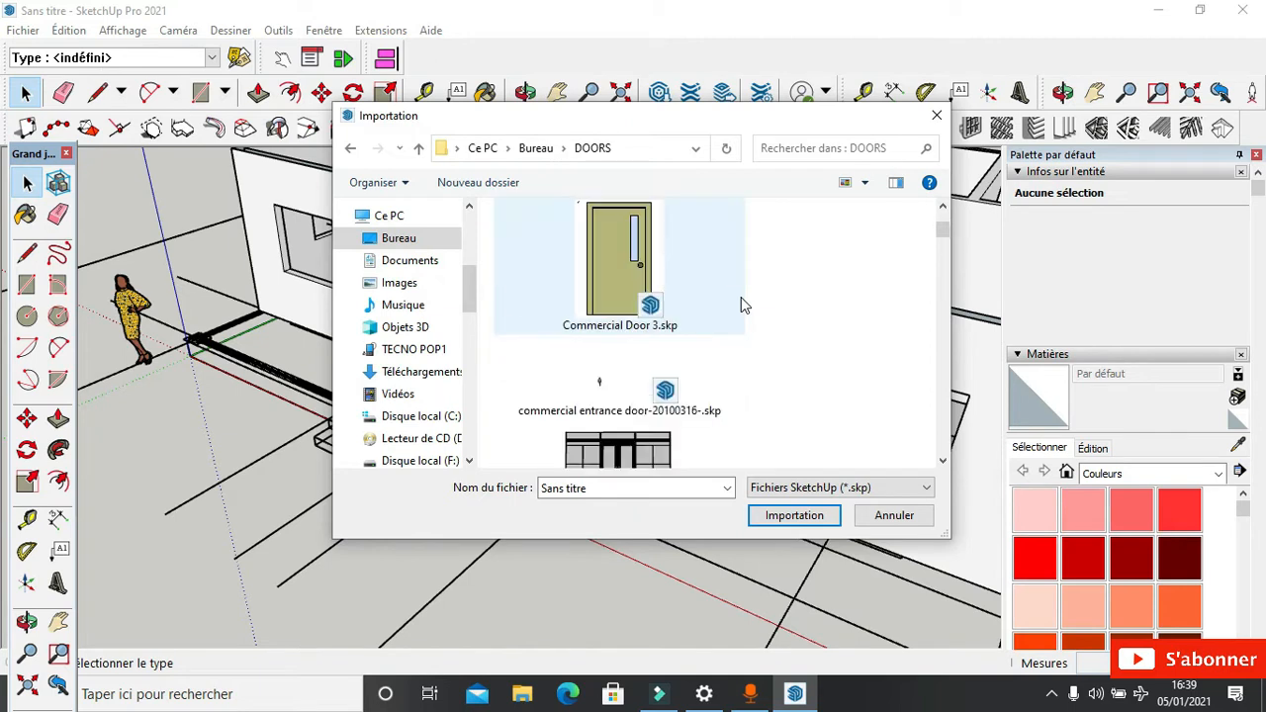
scroll(737, 306, up, 4)
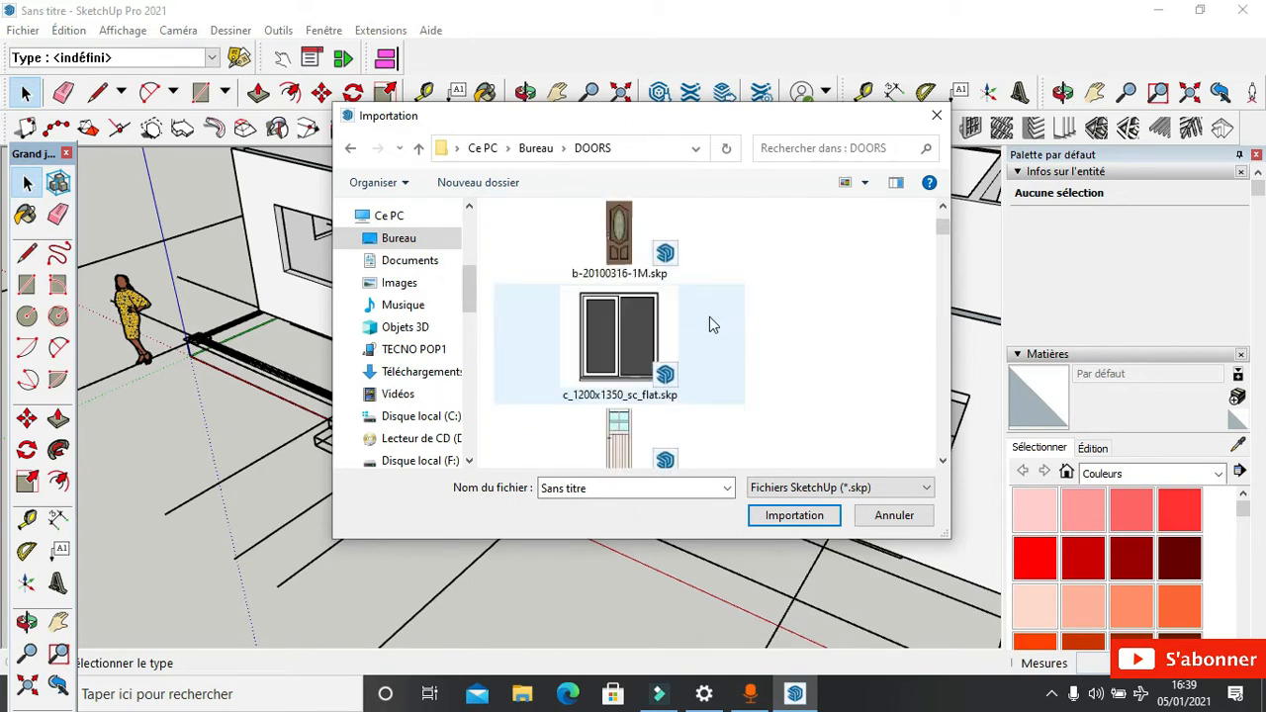
scroll(710, 322, up, 3)
scroll(709, 322, down, 1)
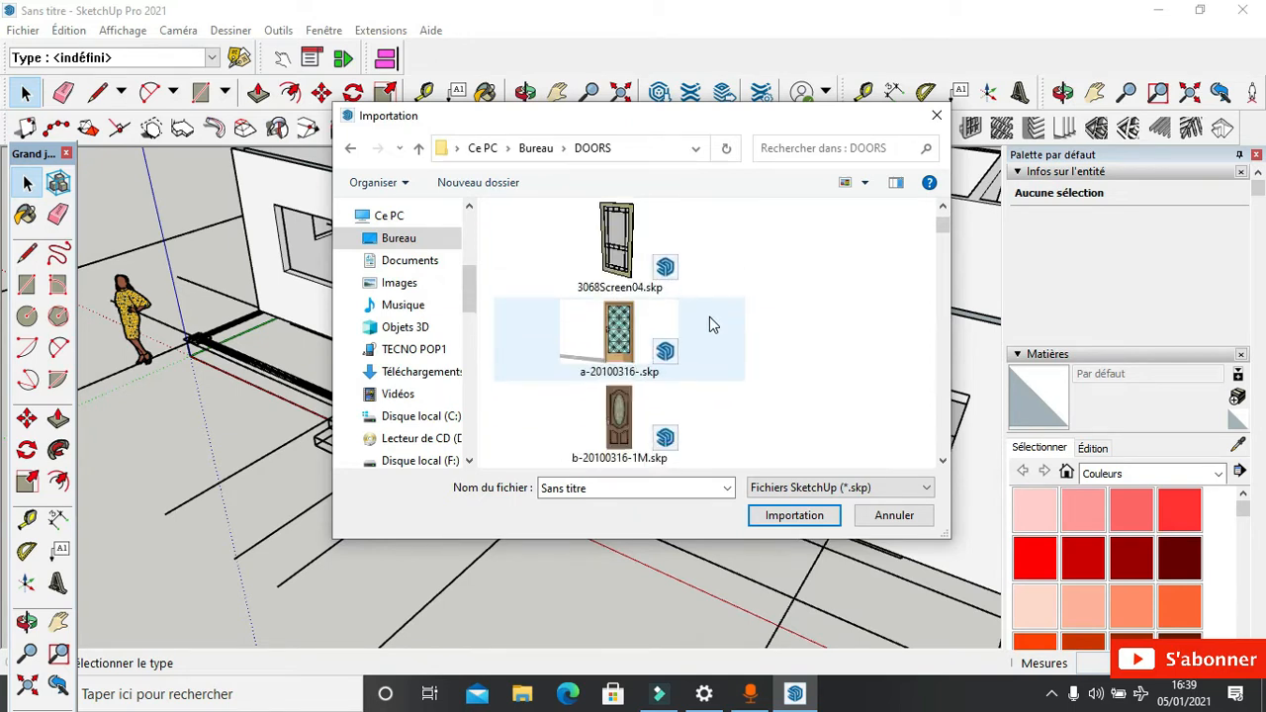
click(638, 348)
click(781, 516)
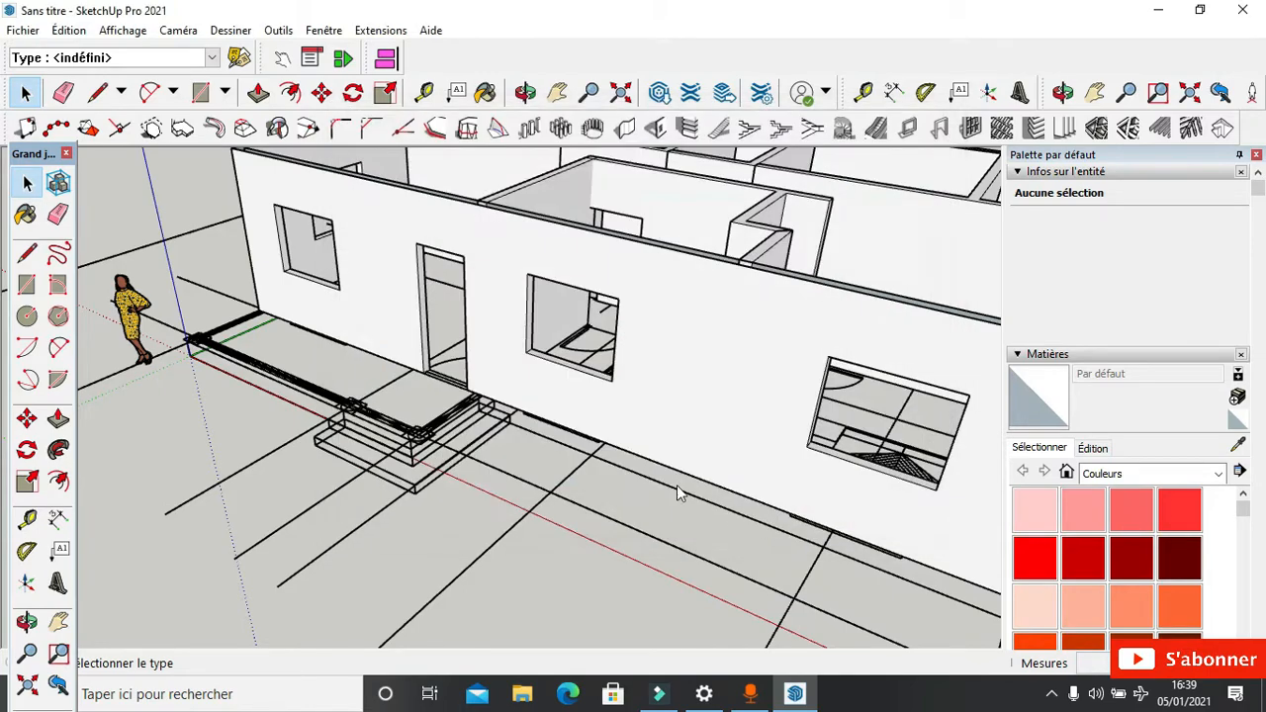
Step: Place the glazed wooden door component at the lower outer corner of the front facade's door opening
scroll(475, 410, up, 6)
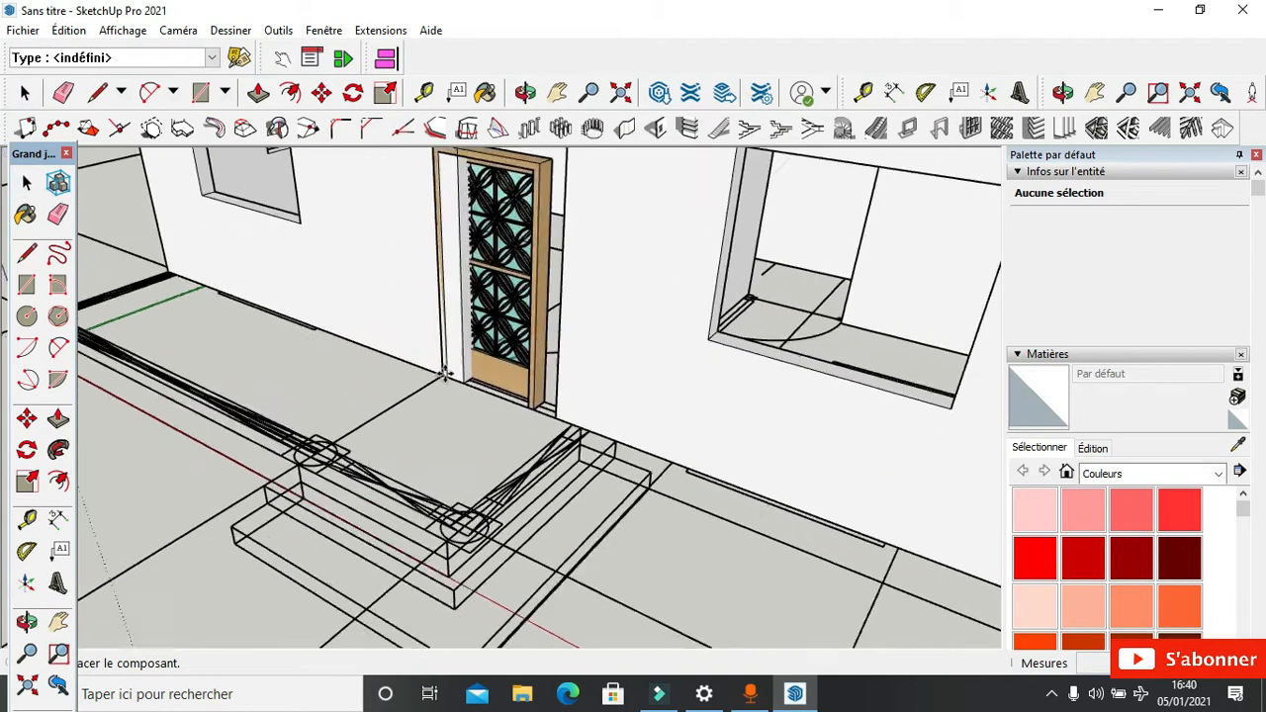
scroll(499, 396, up, 6)
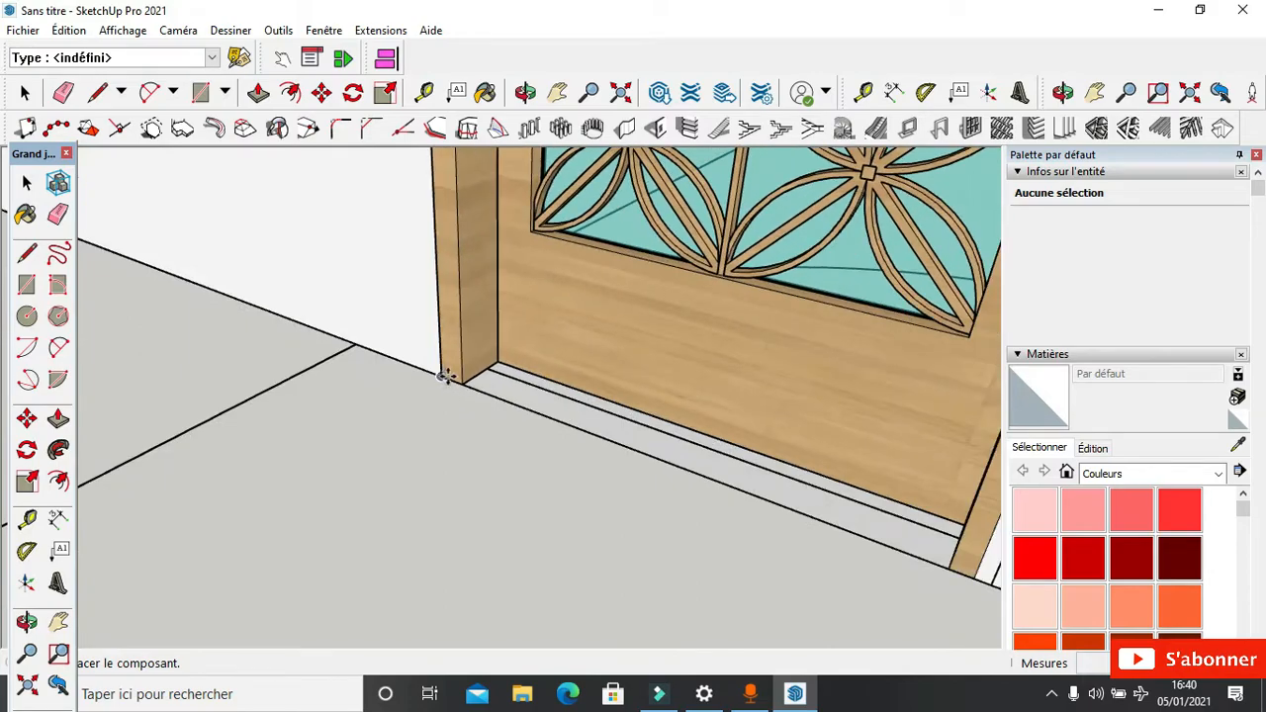
click(444, 377)
scroll(435, 417, down, 8)
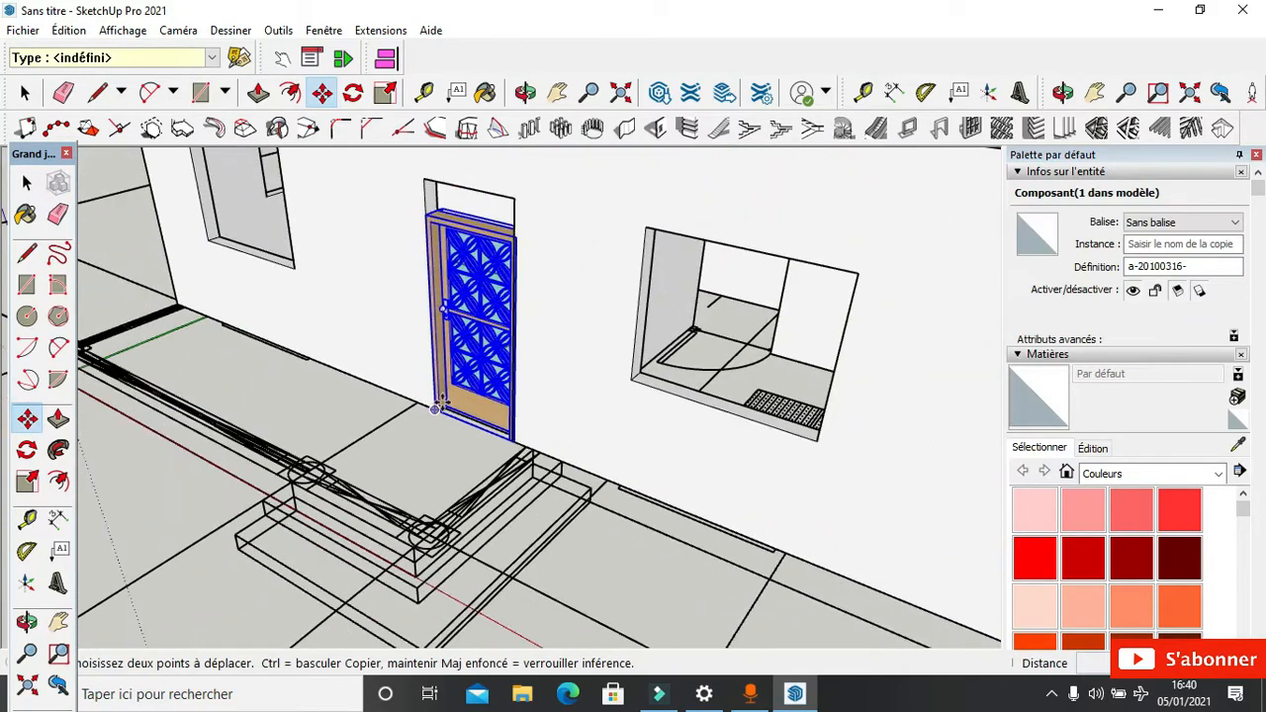
Step: Scale the door upward along the blue axis by about 1.16 to fill the opening's height, and deselect it
middle_drag(438, 419, 585, 374)
scroll(653, 183, up, 8)
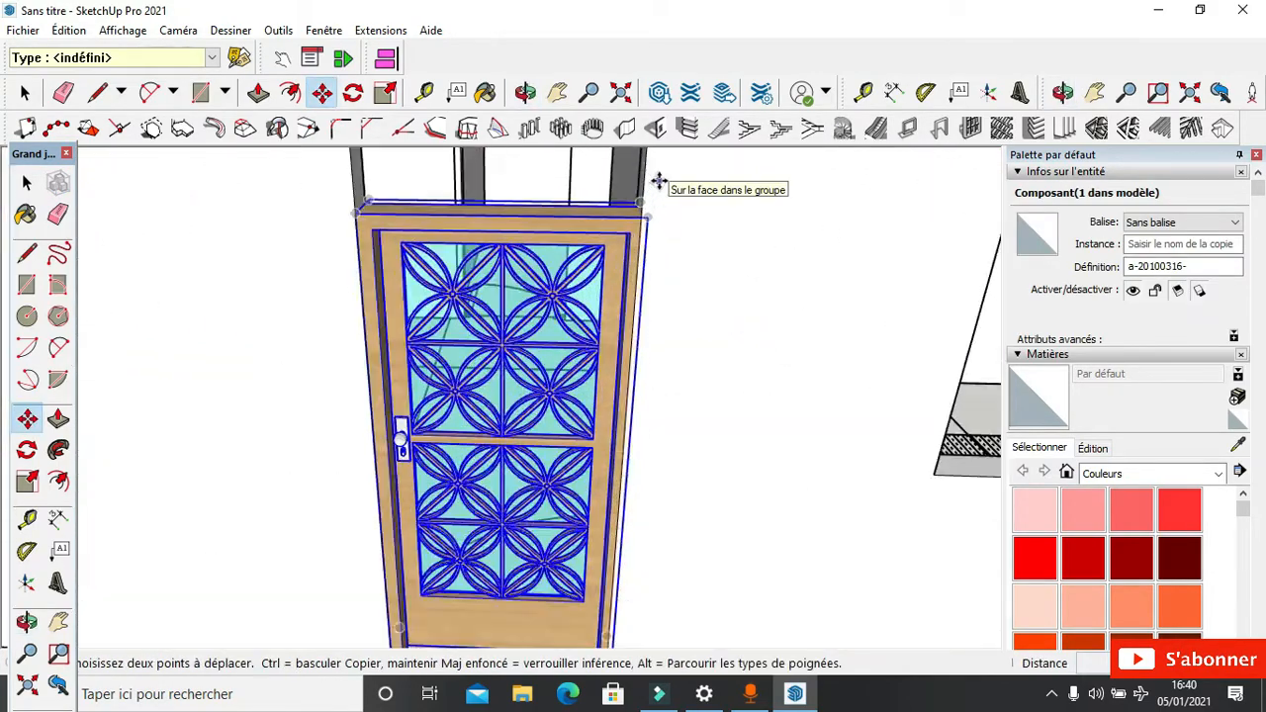
middle_drag(619, 199, 421, 175)
scroll(656, 169, down, 10)
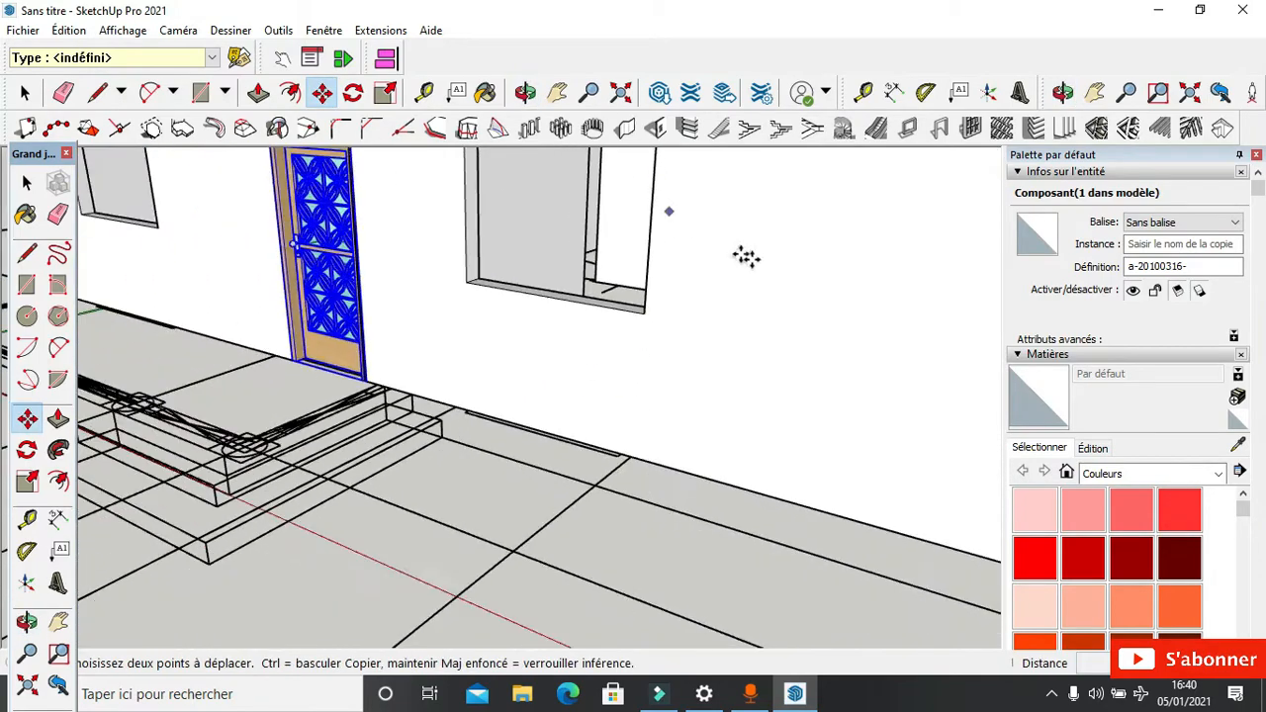
scroll(461, 189, down, 3)
scroll(494, 198, up, 8)
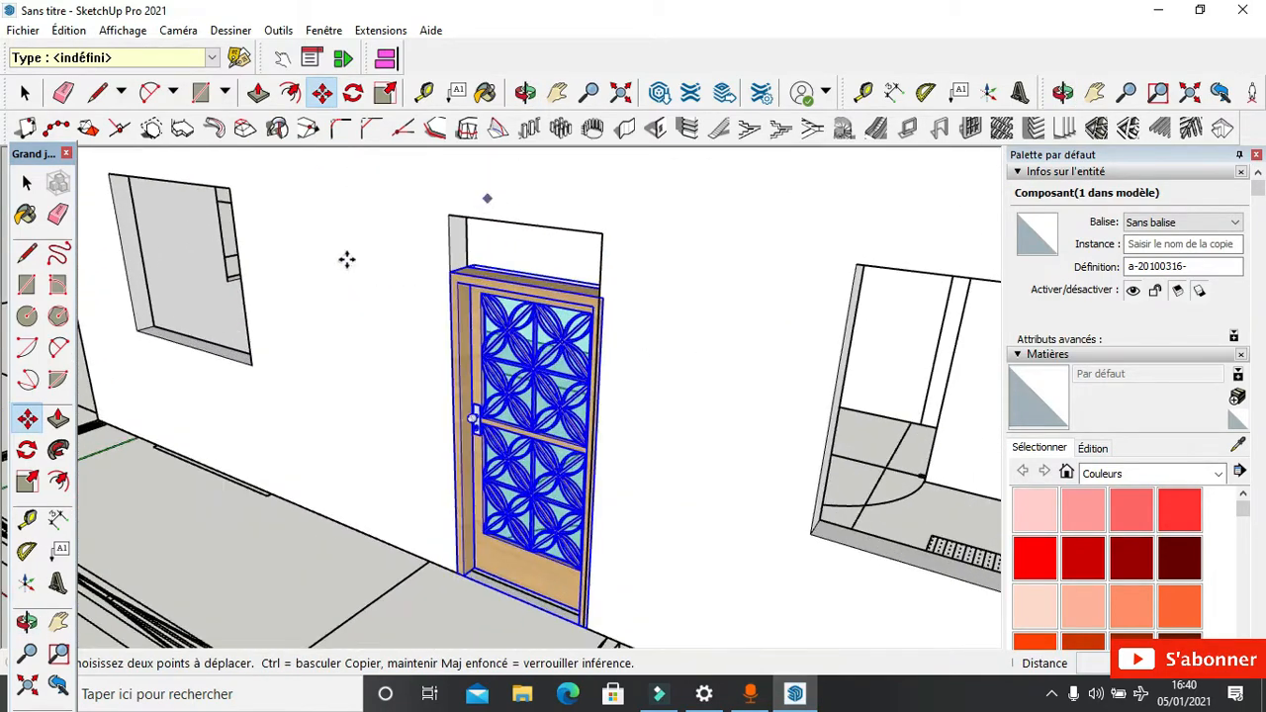
click(27, 482)
scroll(520, 295, up, 5)
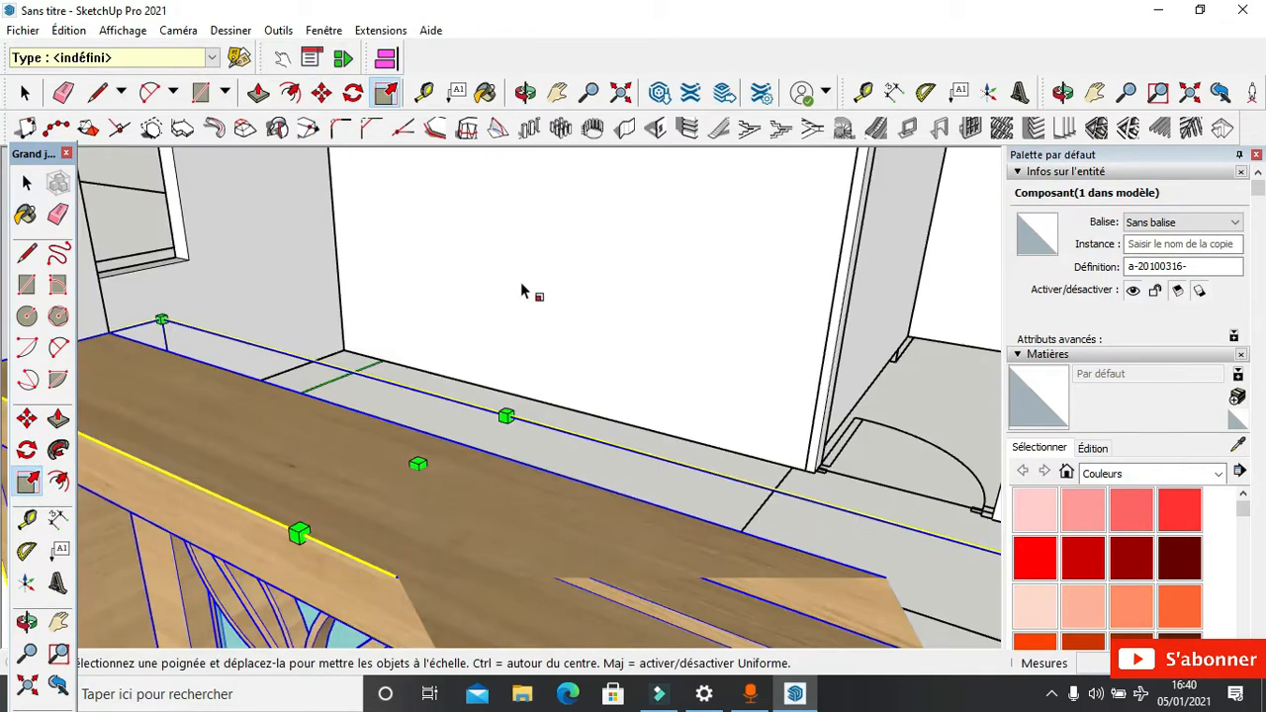
scroll(467, 356, down, 3)
drag(480, 344, 600, 227)
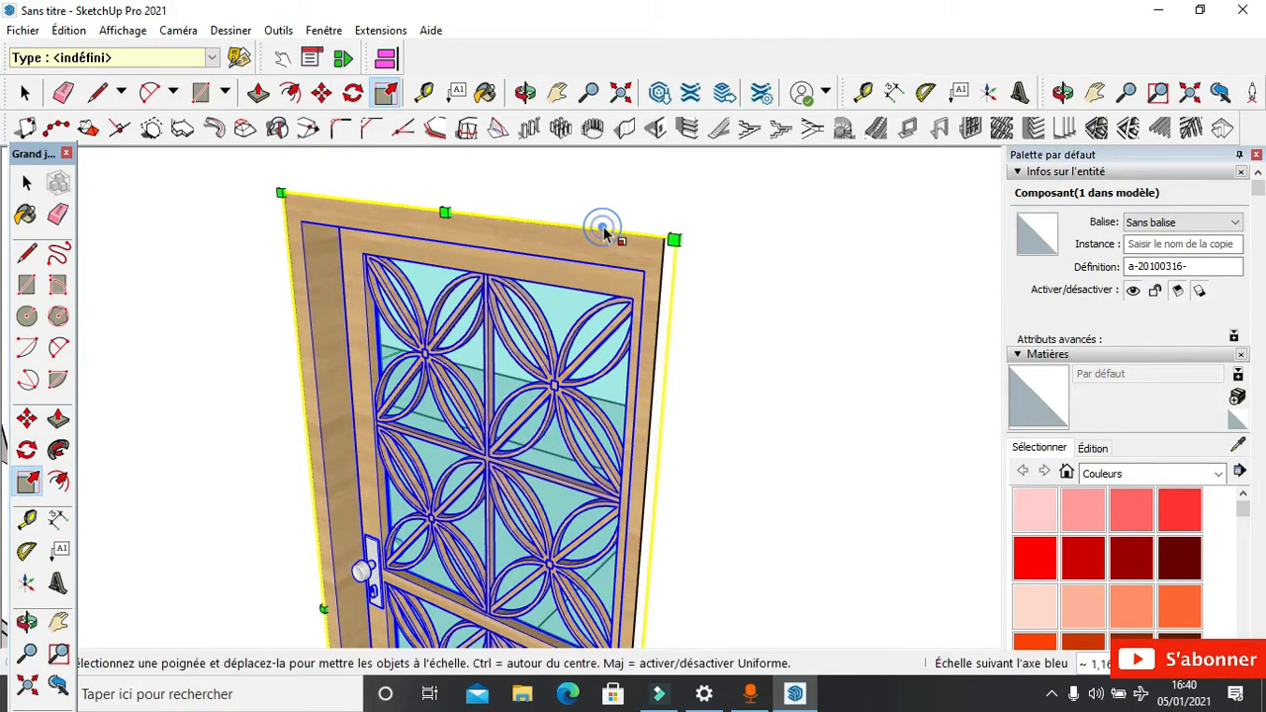
scroll(663, 211, down, 5)
scroll(658, 210, down, 2)
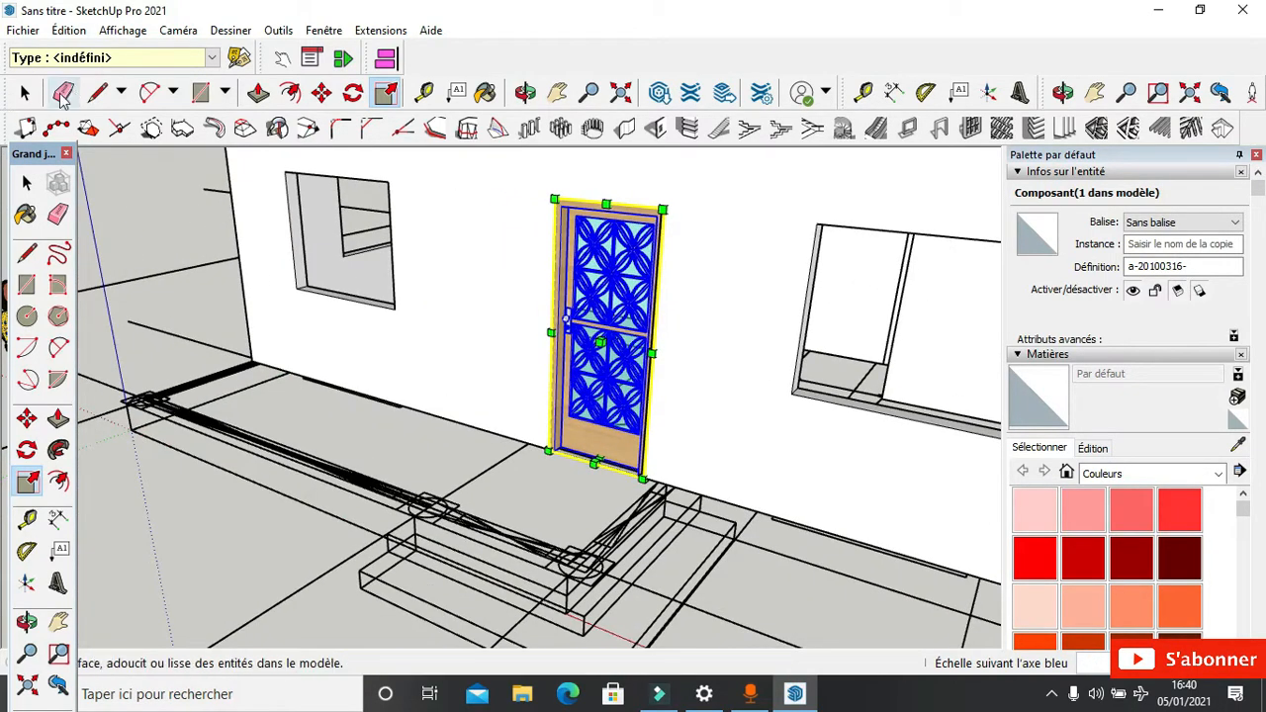
click(26, 92)
click(165, 232)
Step: Examine the house from outside, checking the fitted front door, the window openings and the base of the side and rear walls
scroll(297, 297, down, 10)
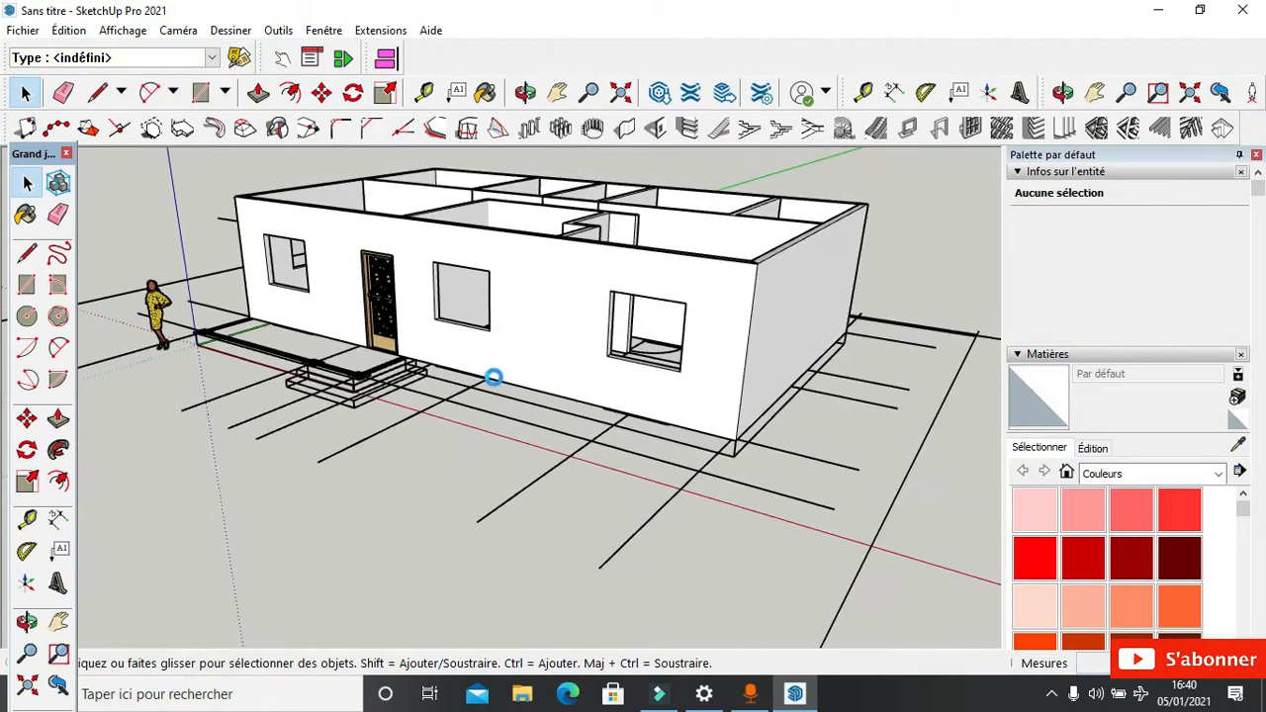
scroll(574, 359, up, 6)
scroll(412, 294, down, 2)
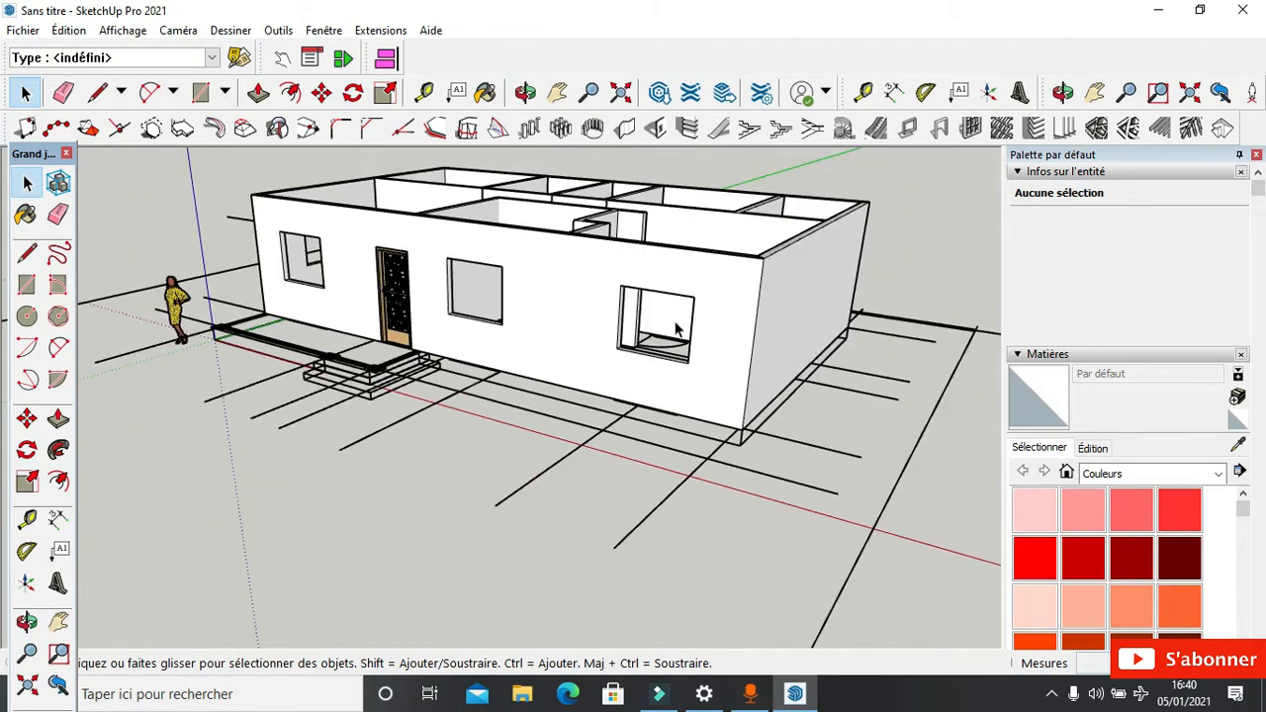
middle_drag(676, 328, 974, 356)
scroll(561, 362, down, 1)
middle_drag(475, 365, 593, 357)
scroll(338, 445, up, 5)
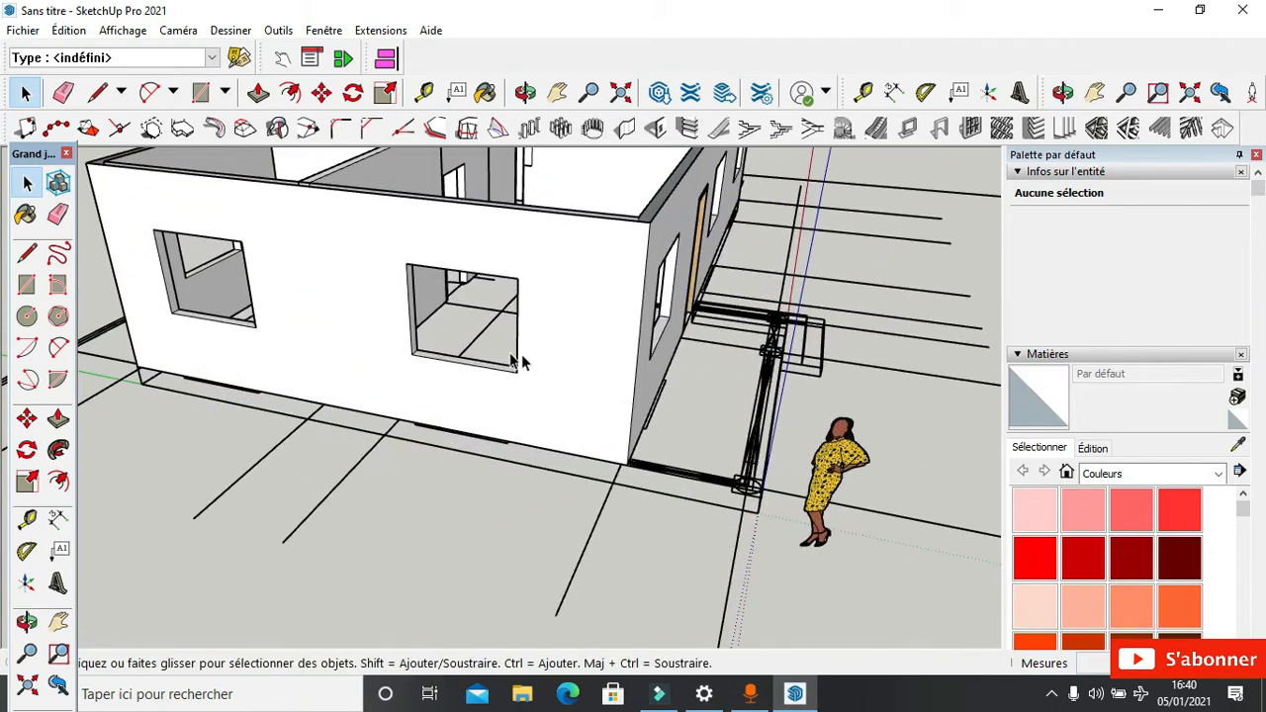
scroll(522, 363, down, 5)
middle_drag(270, 371, 648, 270)
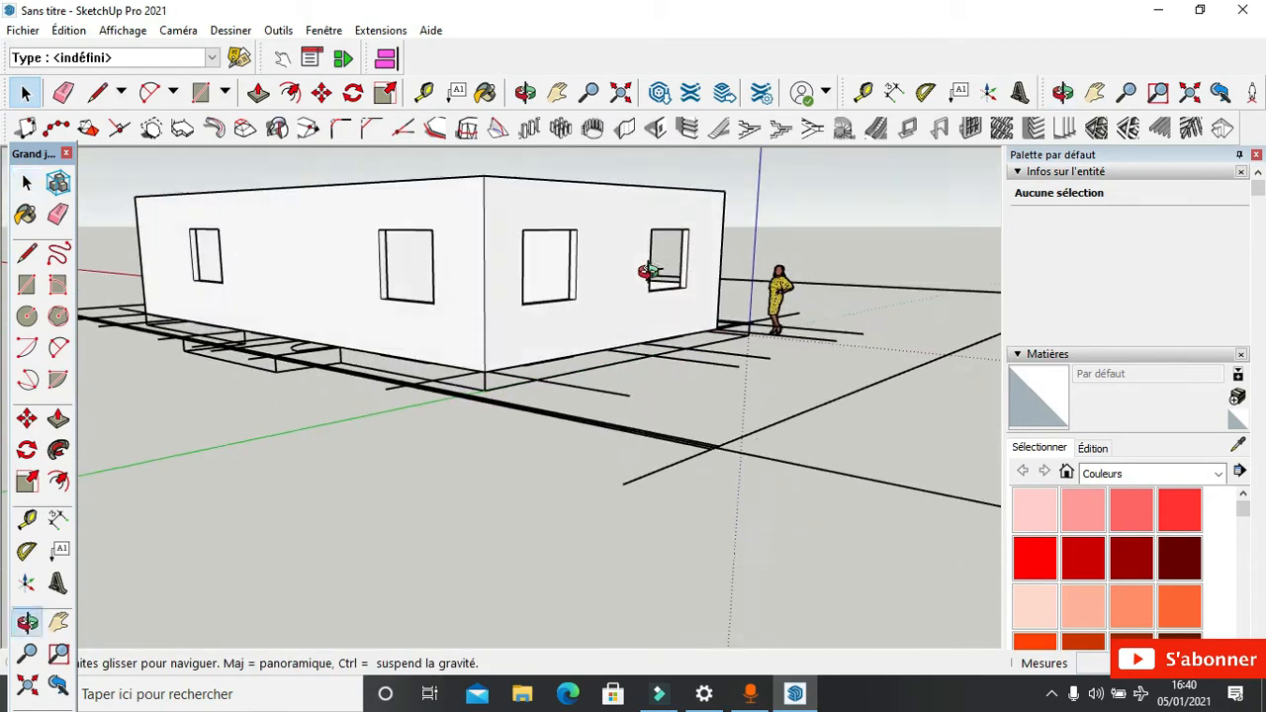
scroll(438, 359, up, 3)
middle_drag(450, 350, 434, 436)
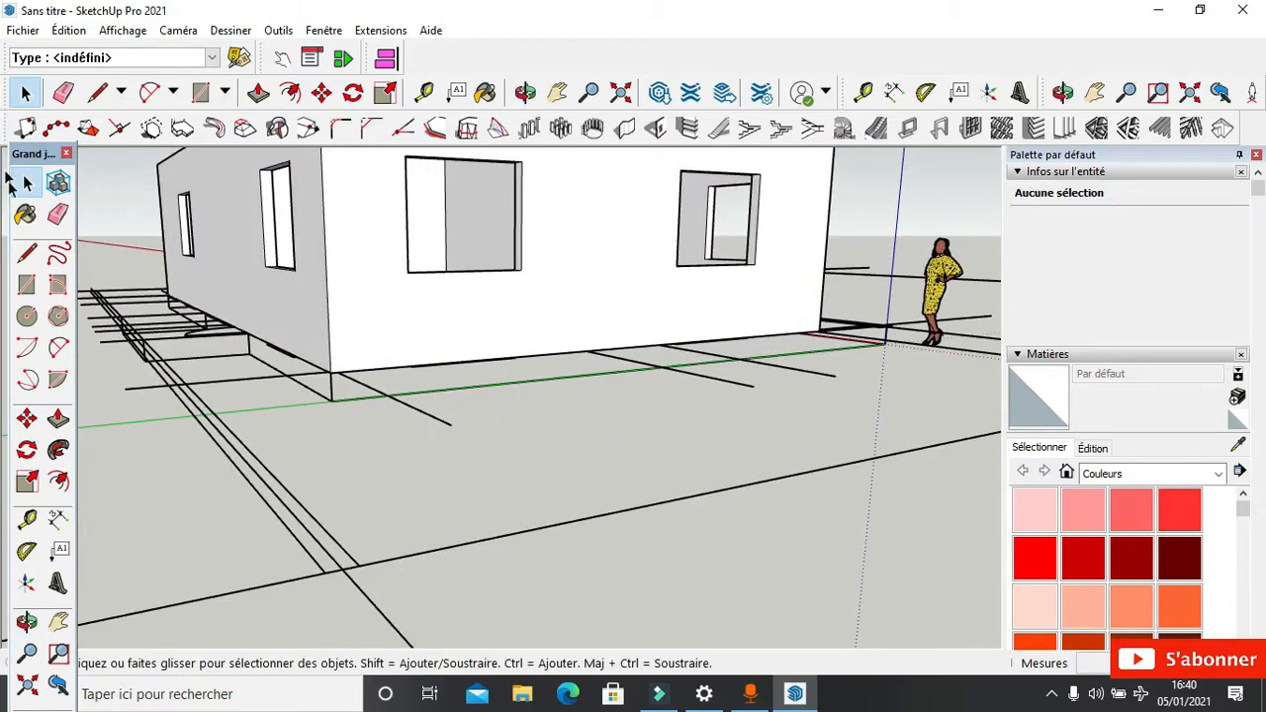
Step: Draw a vertical line about 30 cm long at the house's rear corner from wall base to plinth bottom, and select it
click(27, 258)
scroll(341, 366, up, 5)
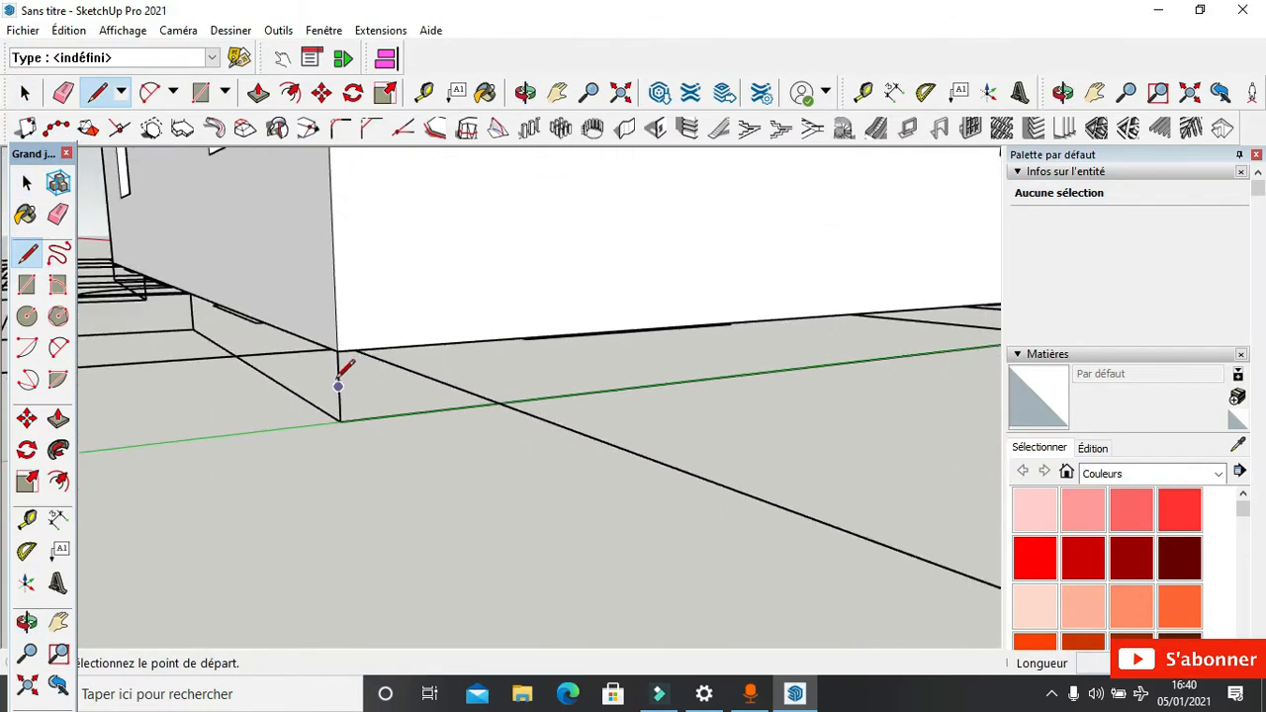
click(336, 338)
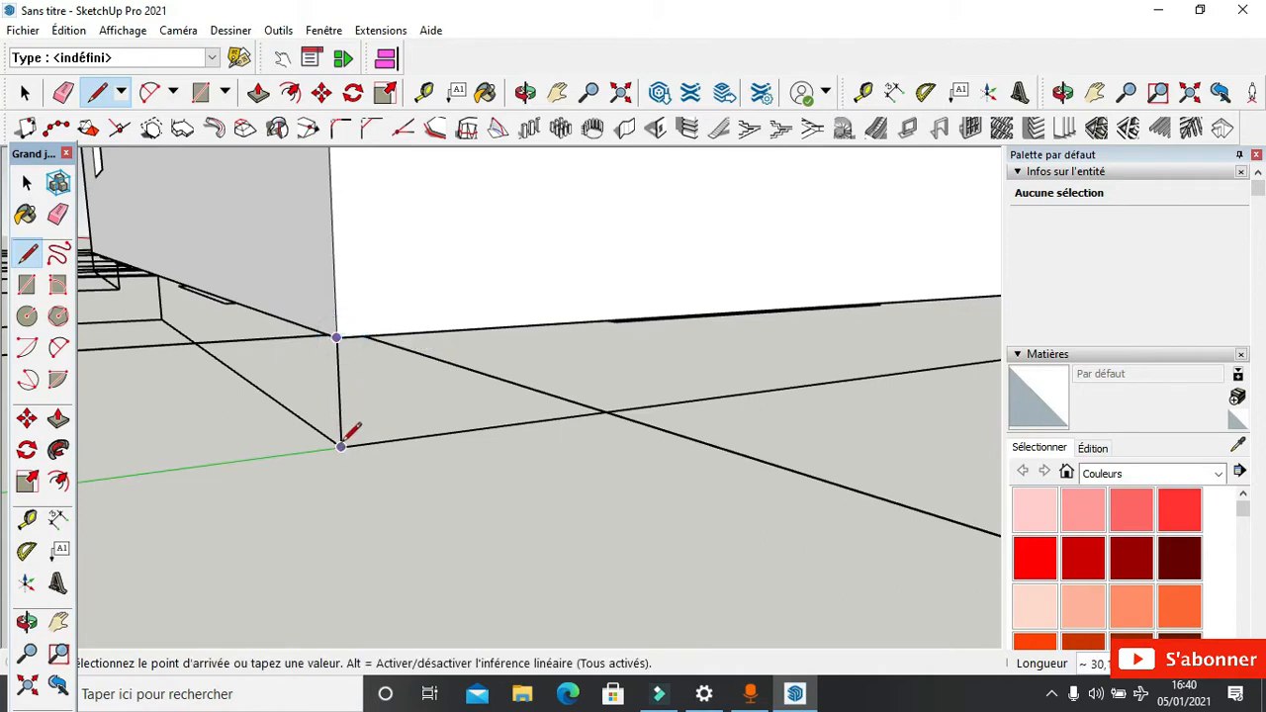
click(342, 445)
click(27, 182)
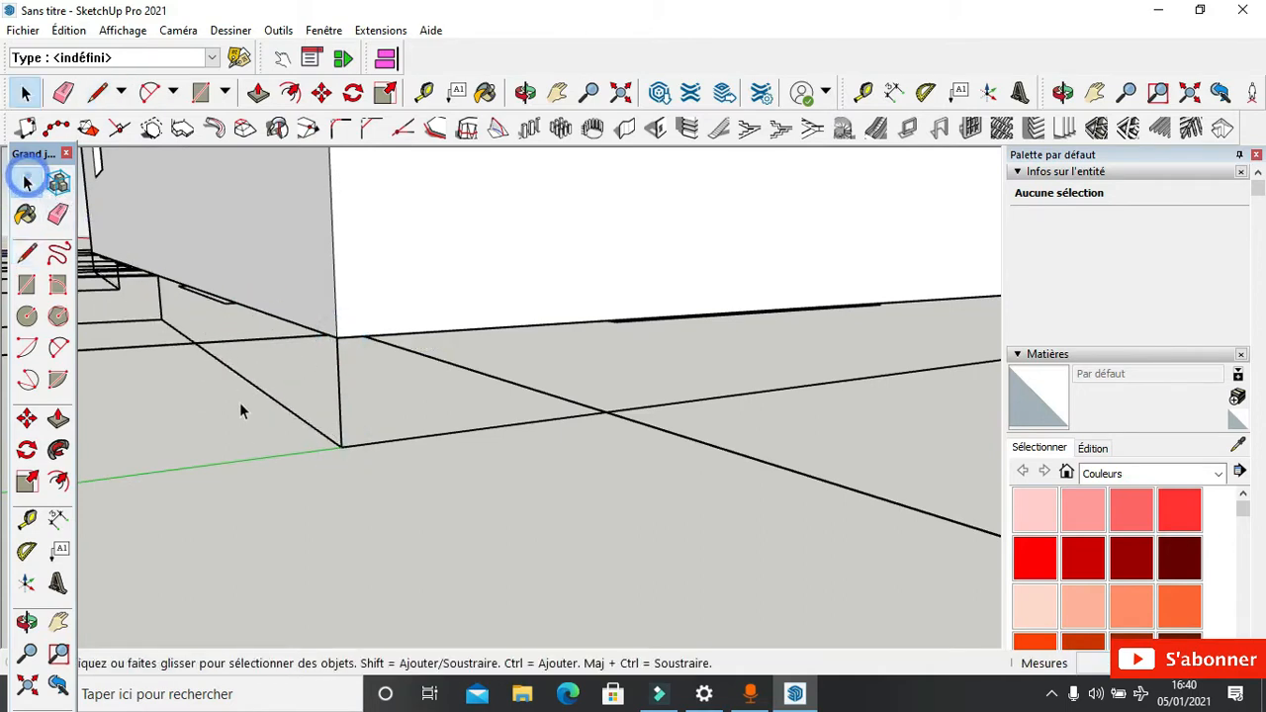
click(339, 436)
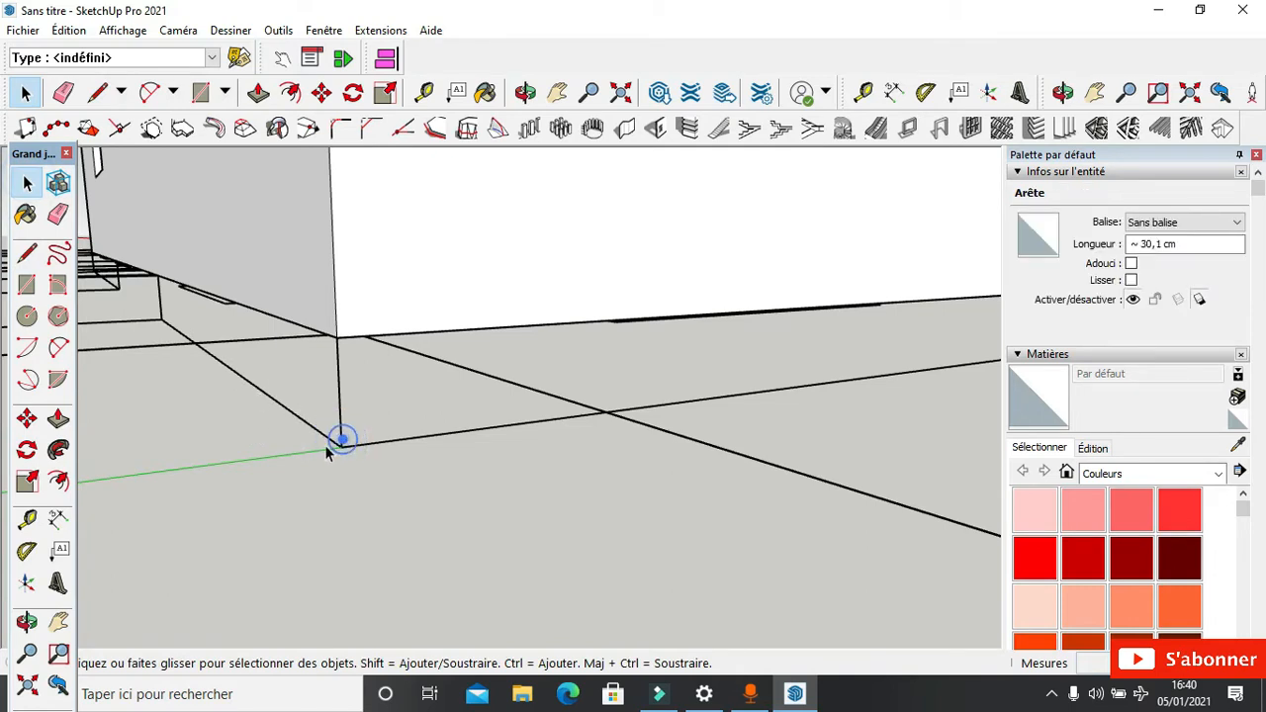
Step: Select the imported village.dwg plan component, explode it into loose geometry and deselect everything
click(26, 182)
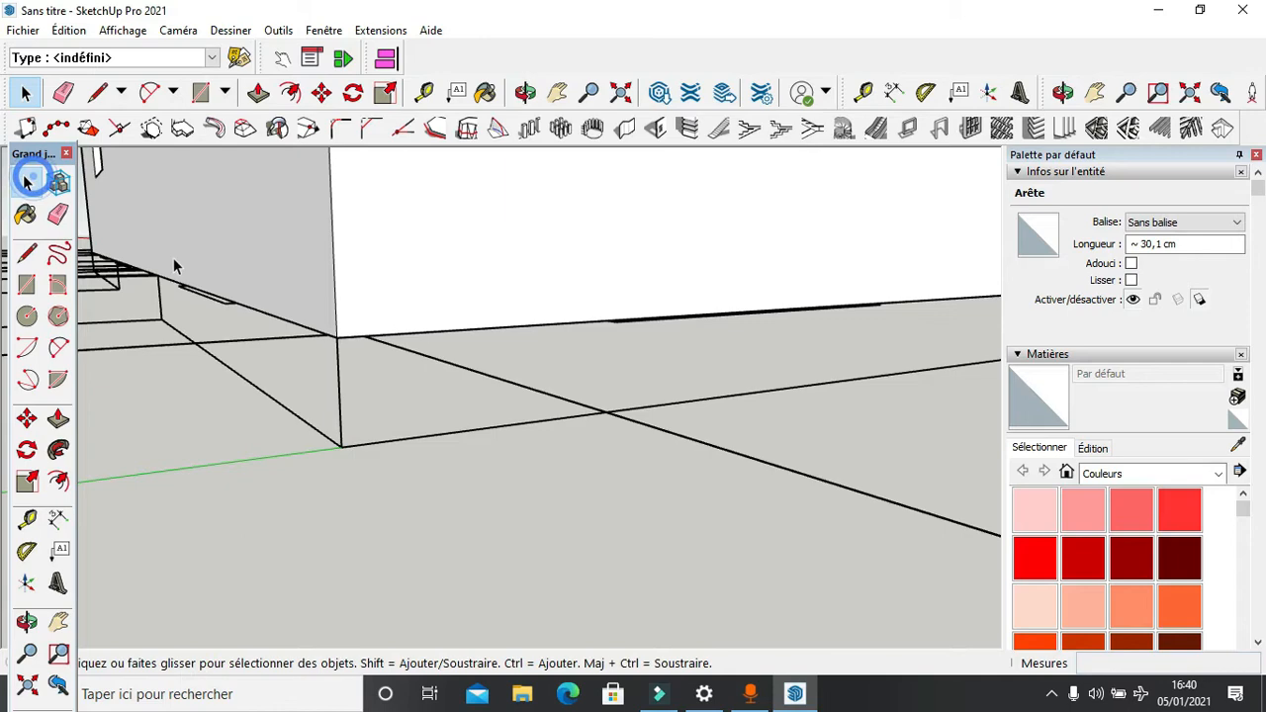
click(100, 285)
click(105, 292)
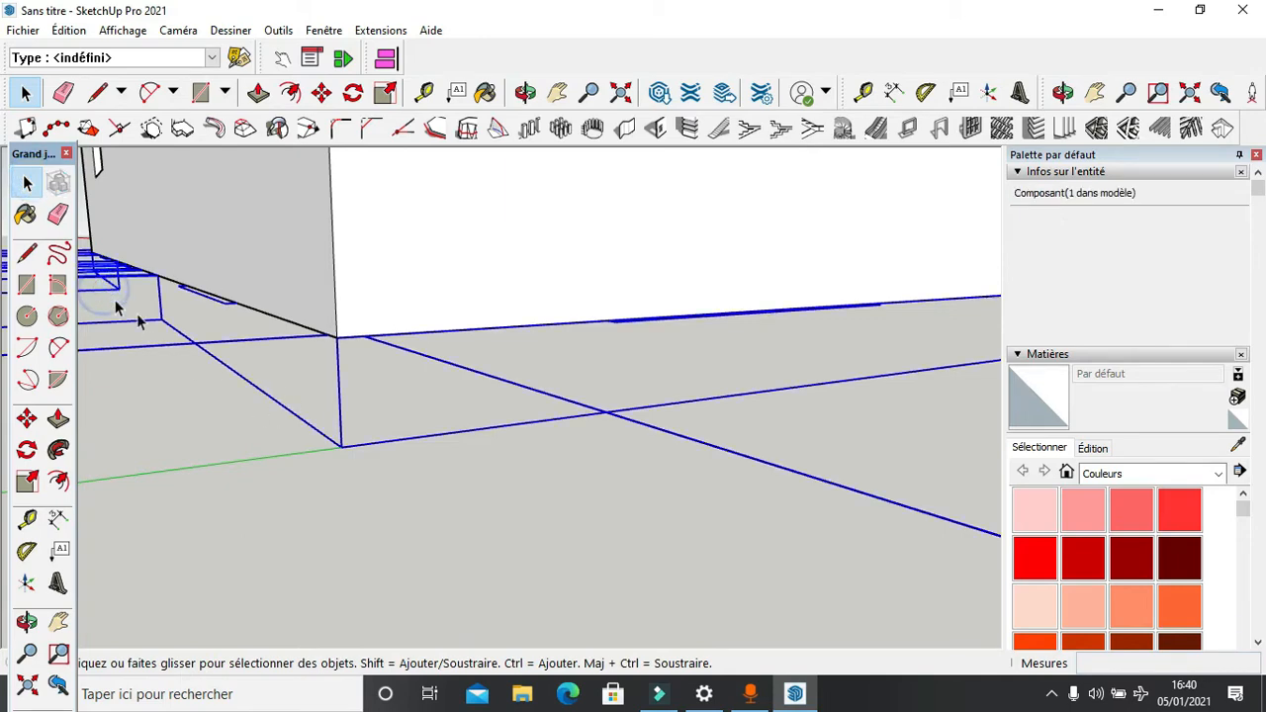
scroll(364, 395, down, 4)
scroll(364, 400, down, 4)
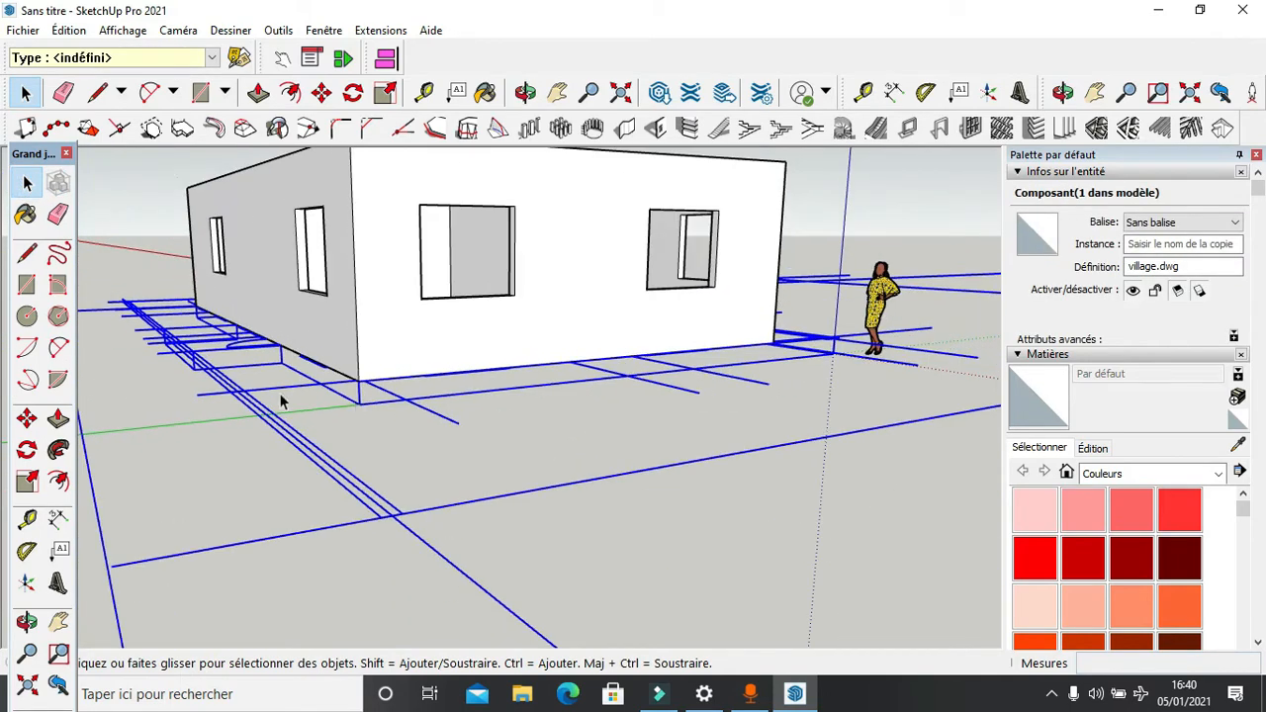
scroll(218, 371, up, 5)
right_click(193, 343)
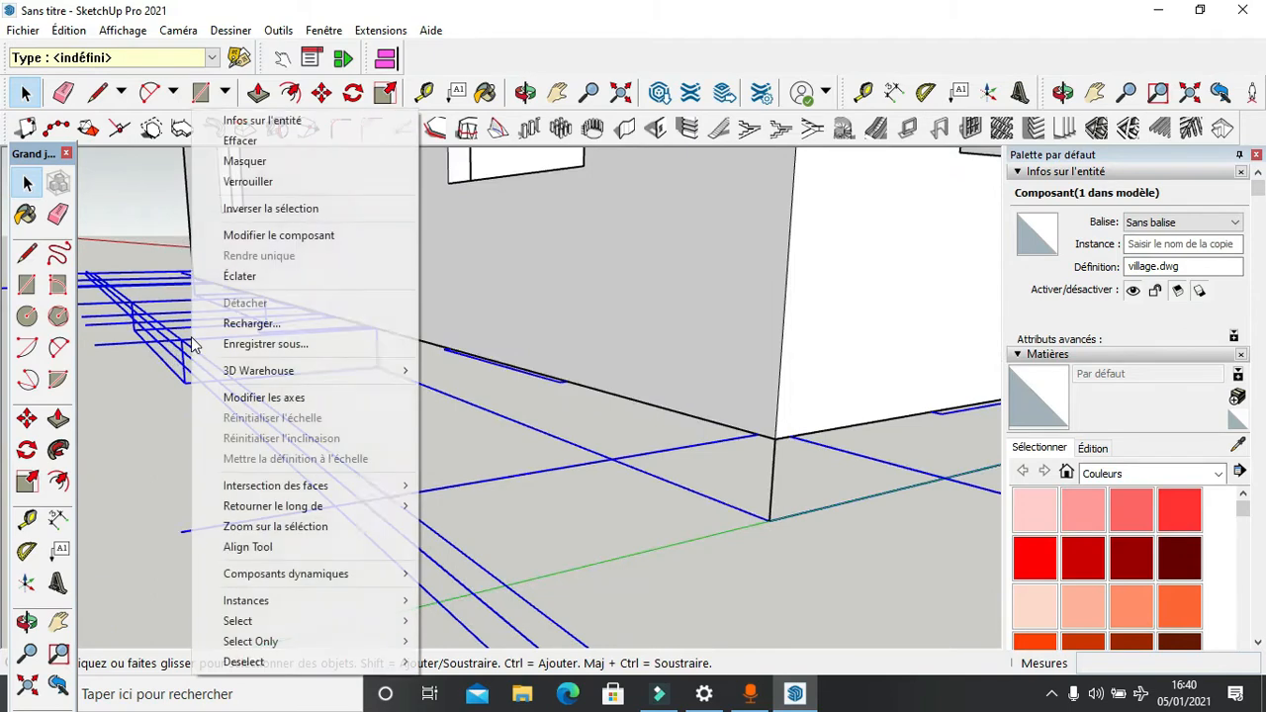
click(239, 277)
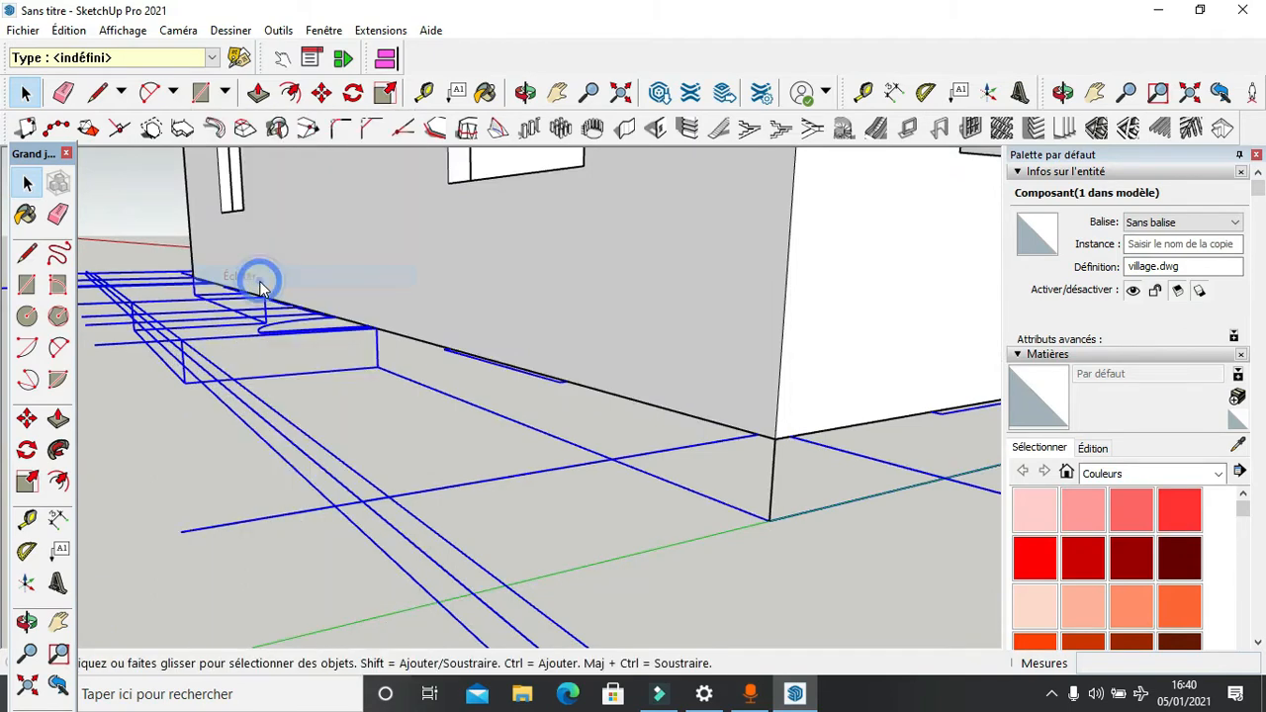
click(328, 393)
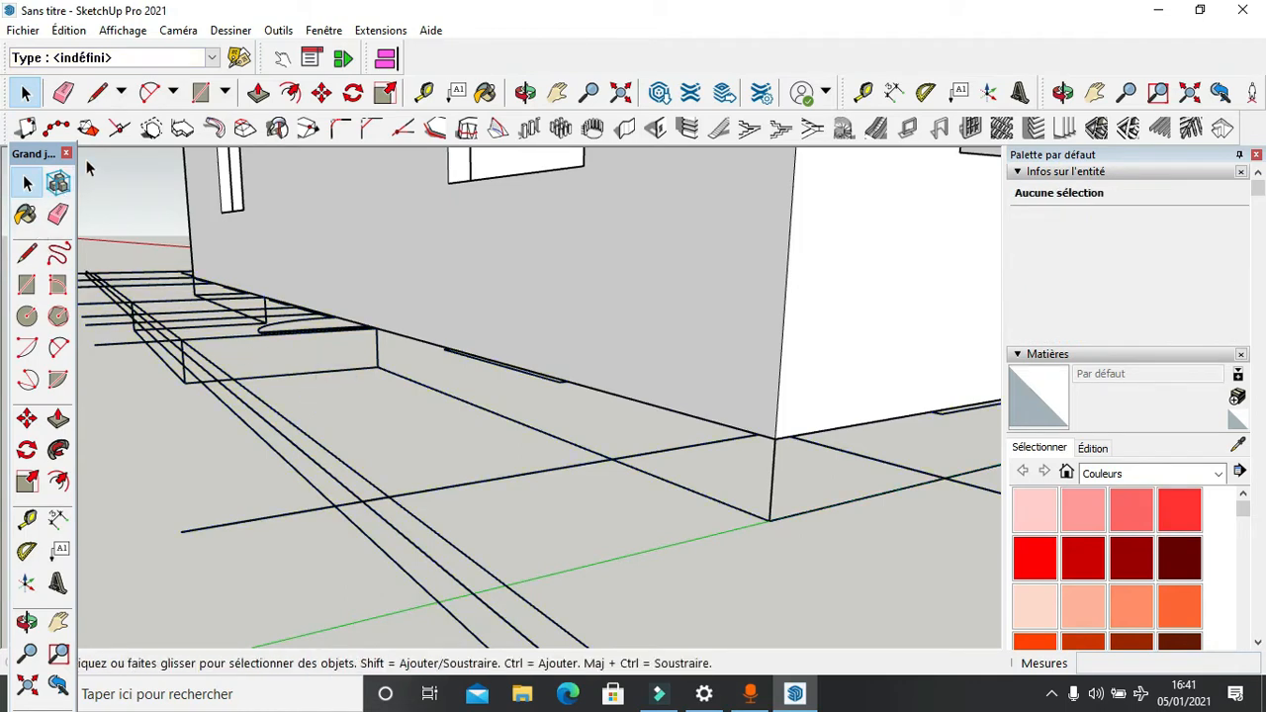
Step: Draw a 30 cm vertical line down the plinth edge where the rear terrace meets the house wall
click(97, 92)
scroll(409, 441, up, 3)
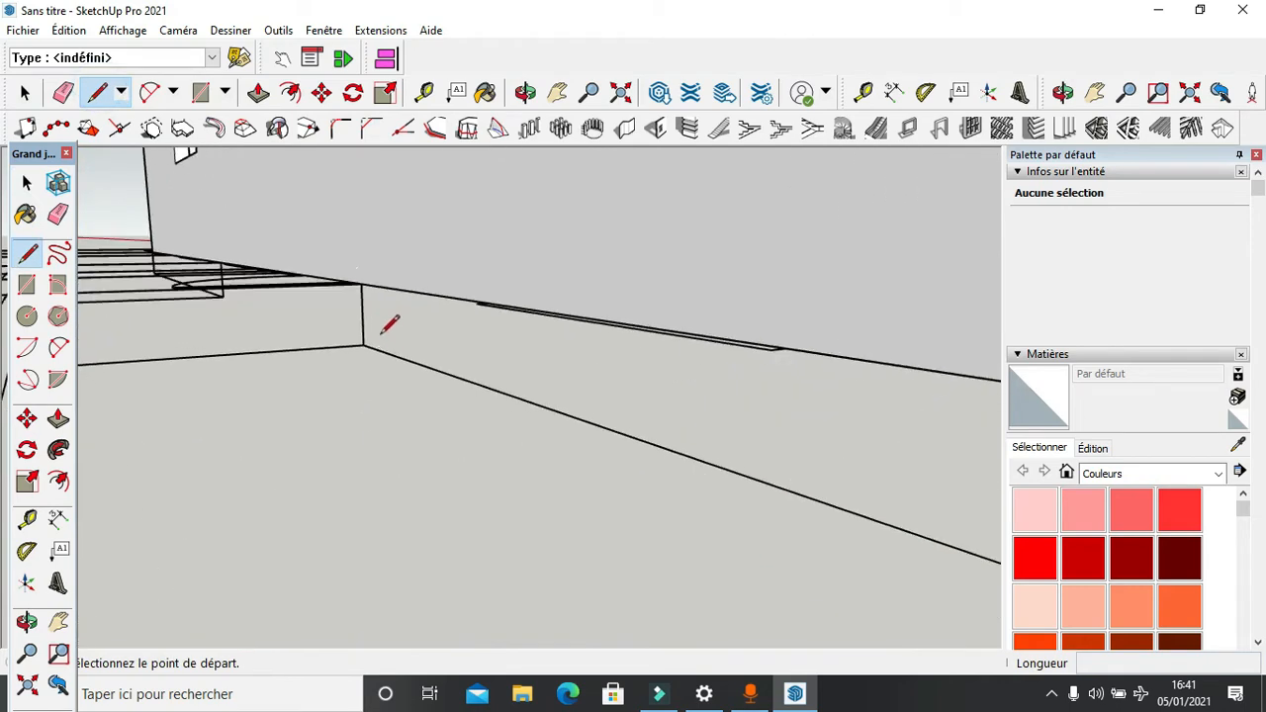
click(362, 284)
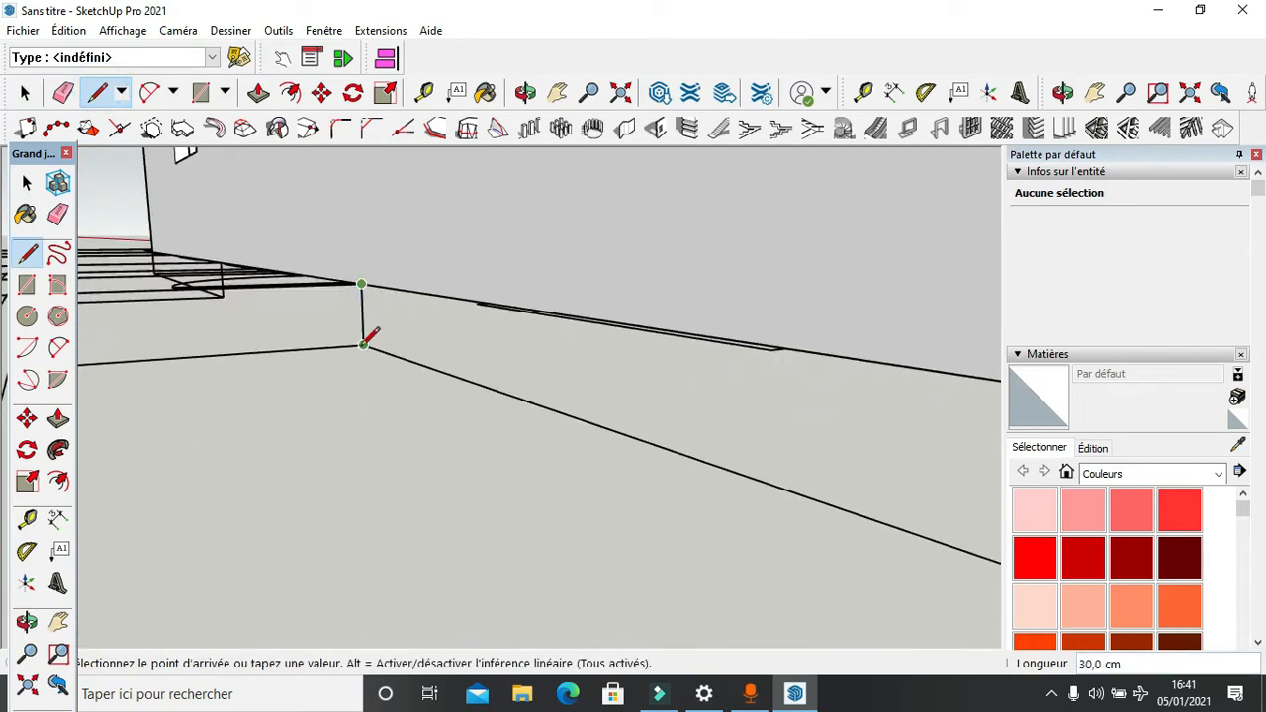
click(363, 342)
Step: Trace the rear terrace's top outline: about 140 cm from the wall to the outer corner, and along the outer edge to the opposite corner
scroll(371, 289, down, 3)
scroll(361, 300, down, 3)
middle_drag(243, 327, 514, 353)
scroll(509, 351, up, 3)
scroll(154, 327, up, 2)
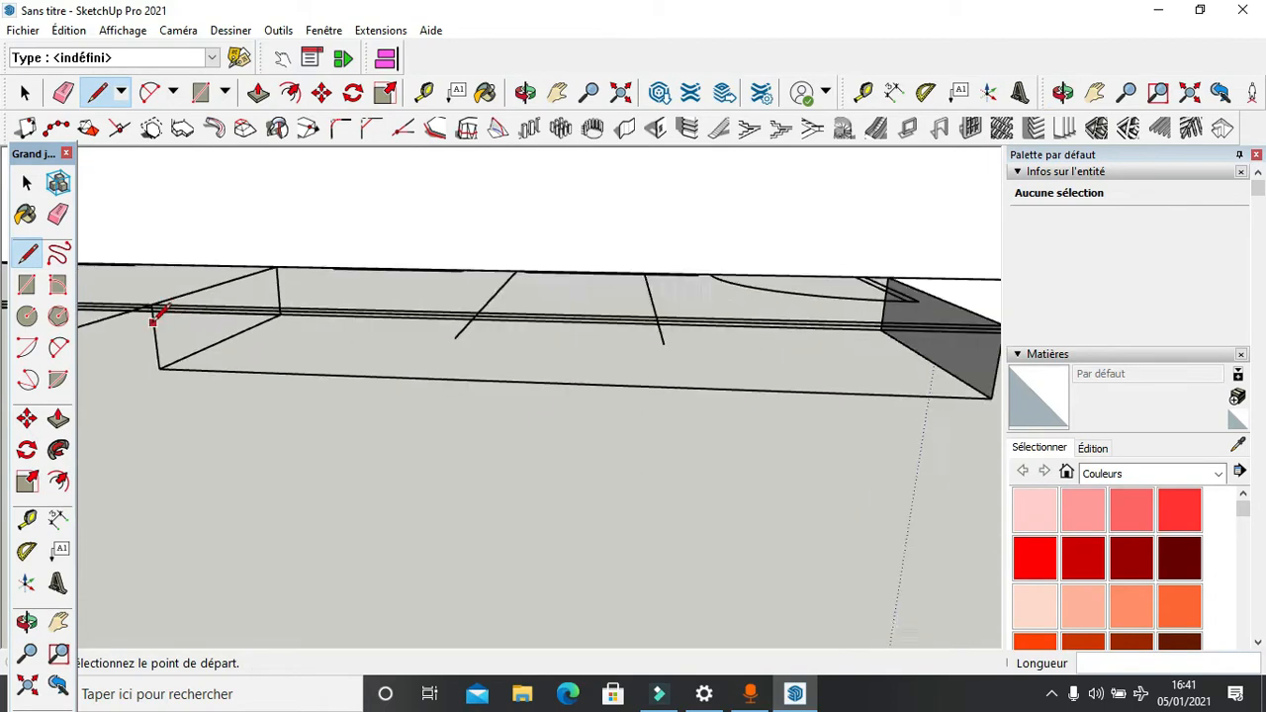
middle_drag(154, 322, 455, 367)
scroll(452, 365, up, 2)
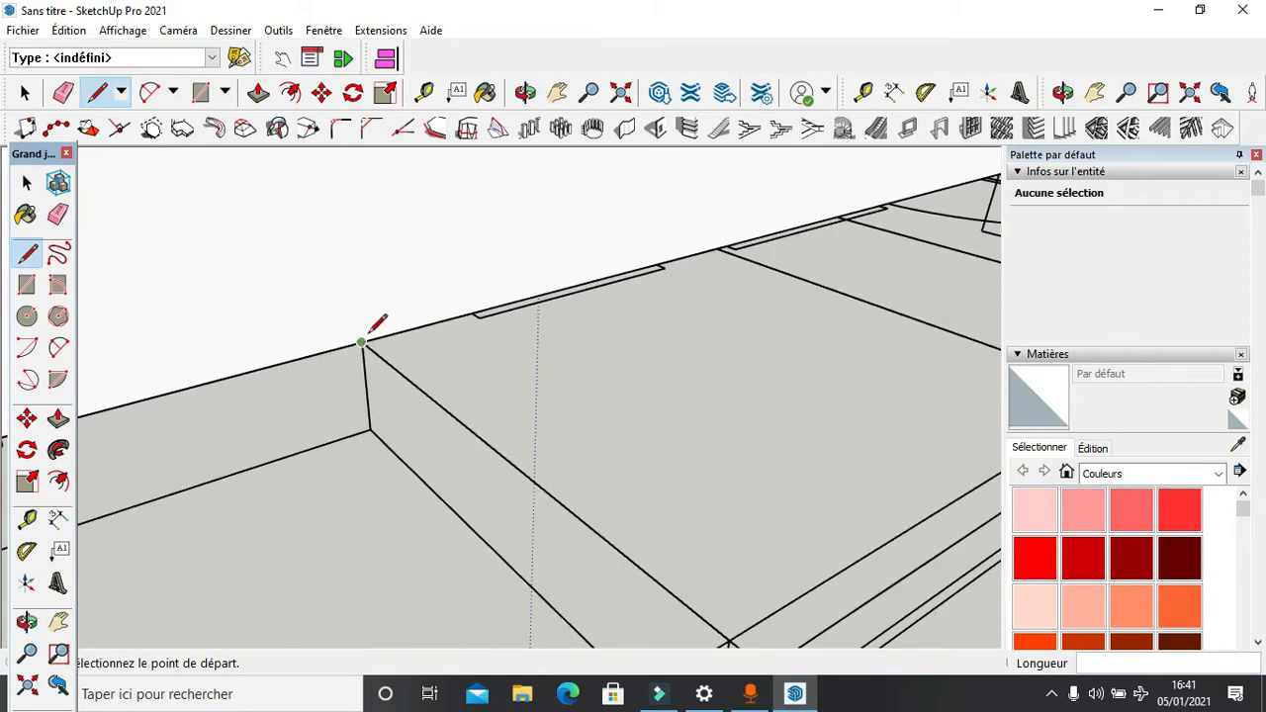
click(362, 341)
scroll(374, 335, down, 2)
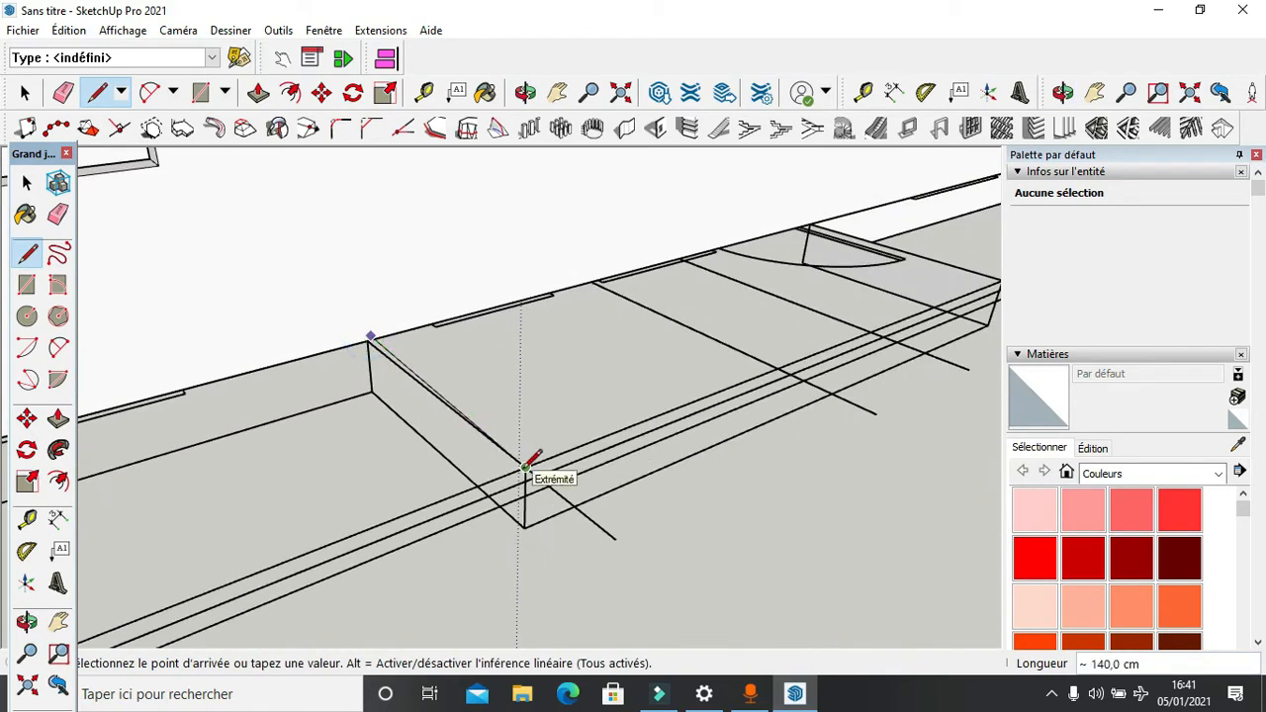
click(526, 466)
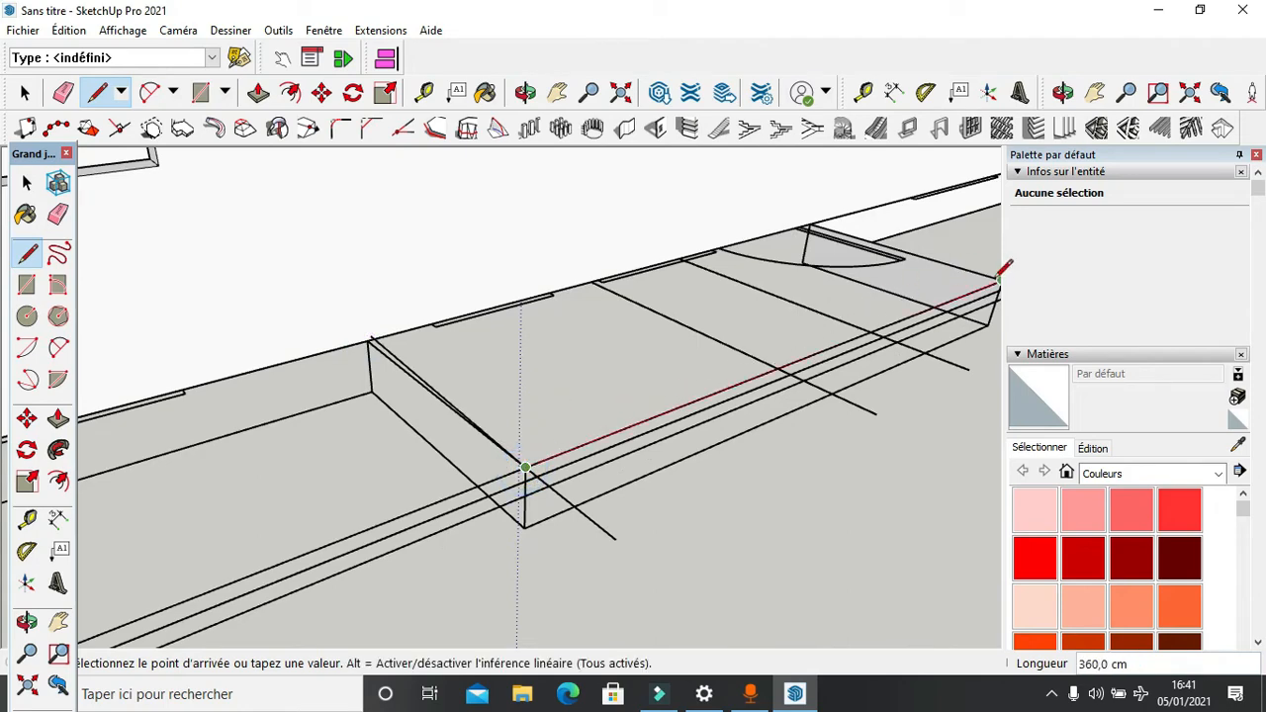
scroll(811, 255, down, 2)
scroll(970, 311, up, 3)
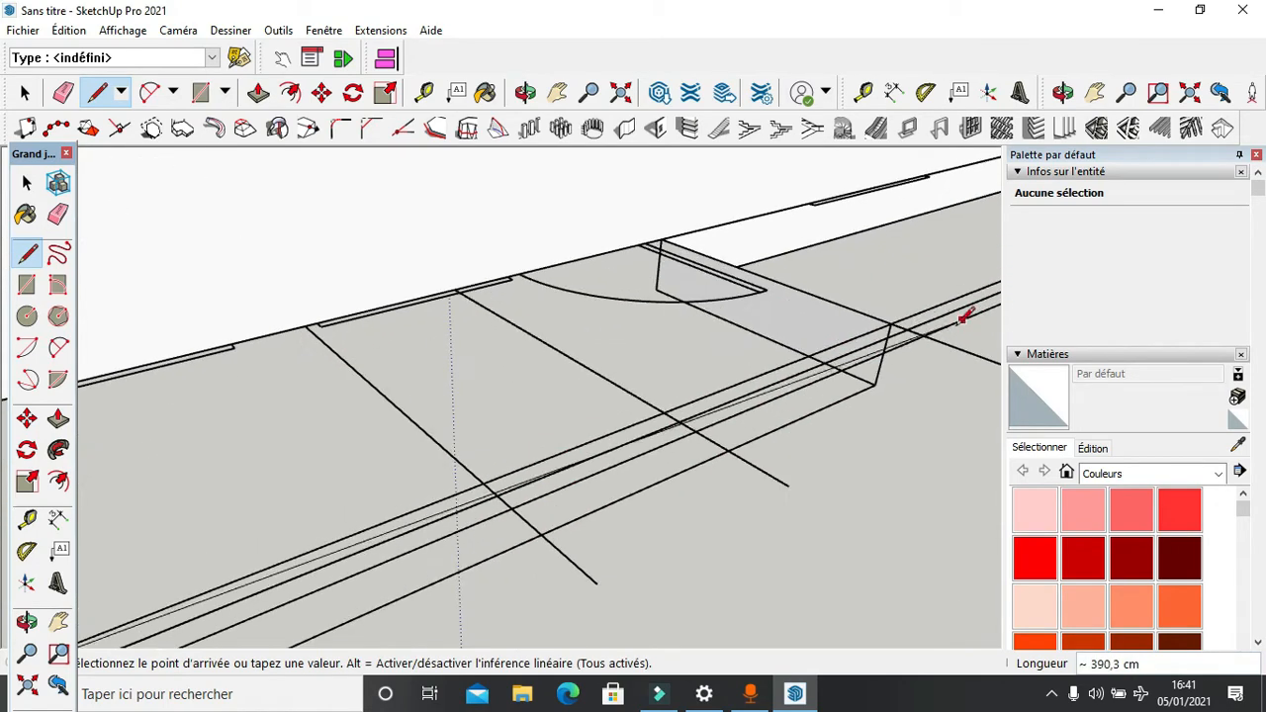
click(890, 317)
scroll(639, 221, down, 2)
scroll(599, 291, up, 4)
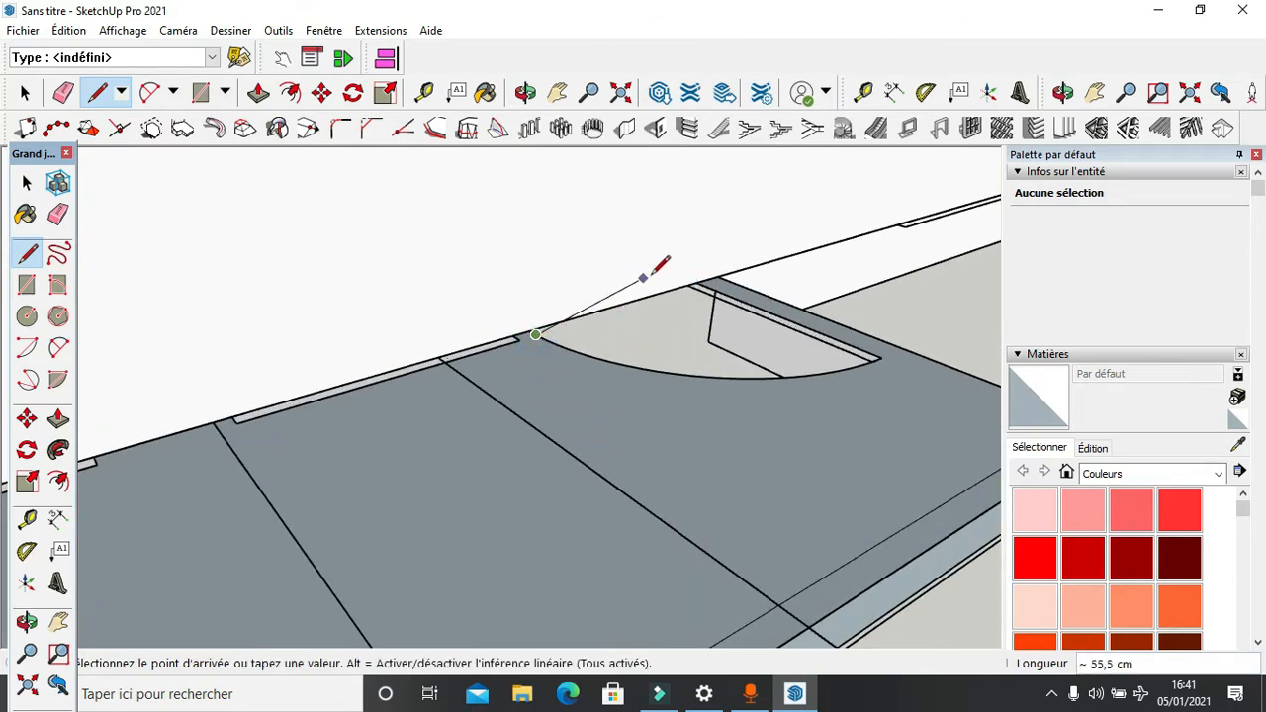
right_click(613, 303)
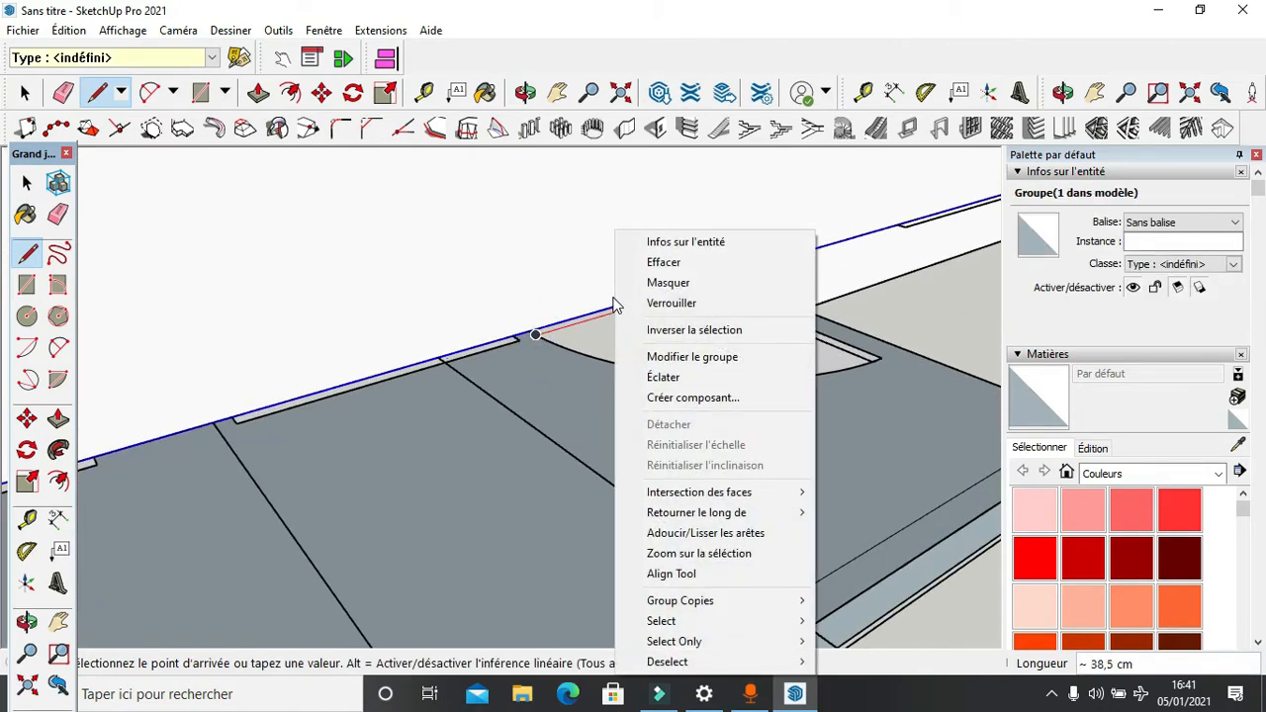
key(Escape)
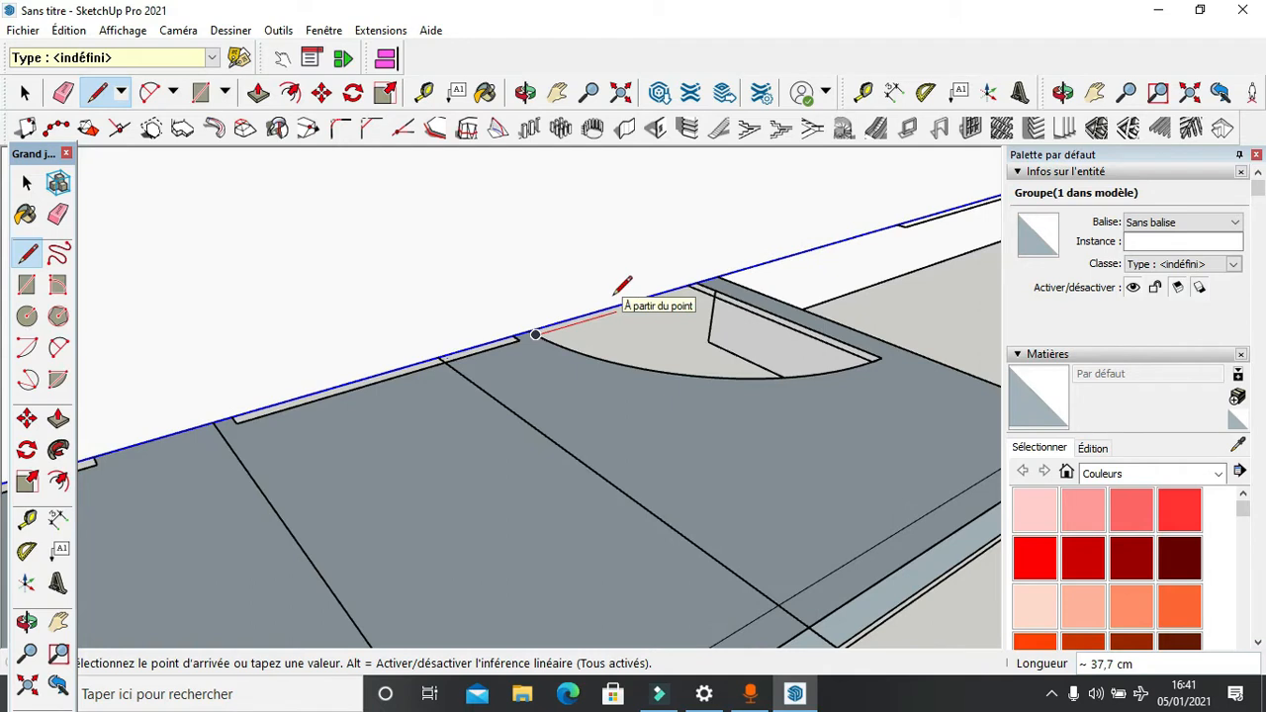
key(Escape)
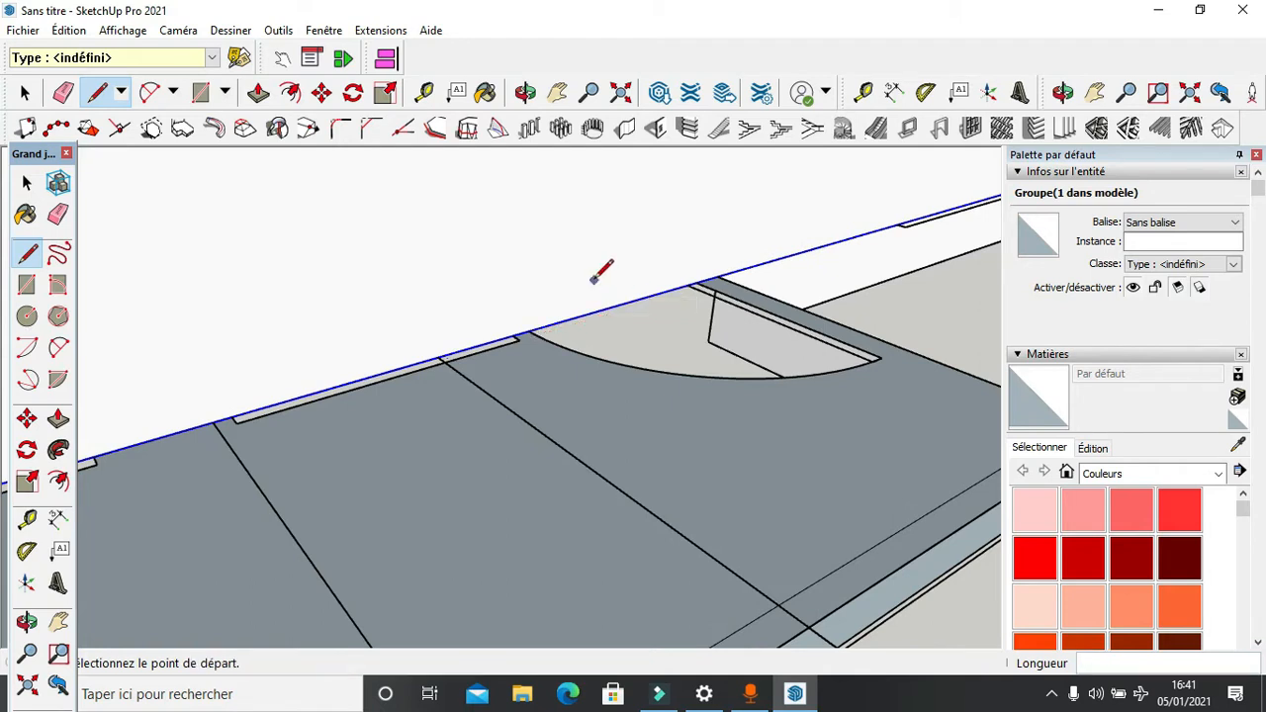
scroll(507, 378, up, 3)
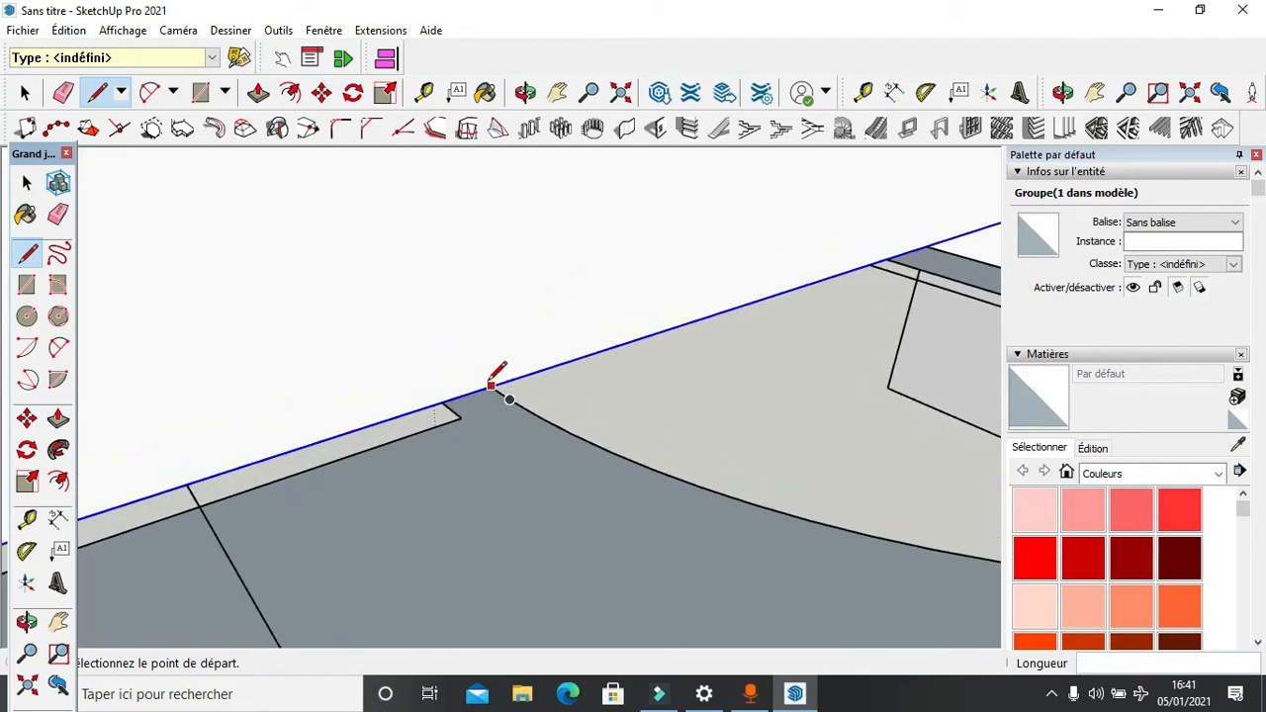
click(889, 260)
scroll(837, 426, down, 2)
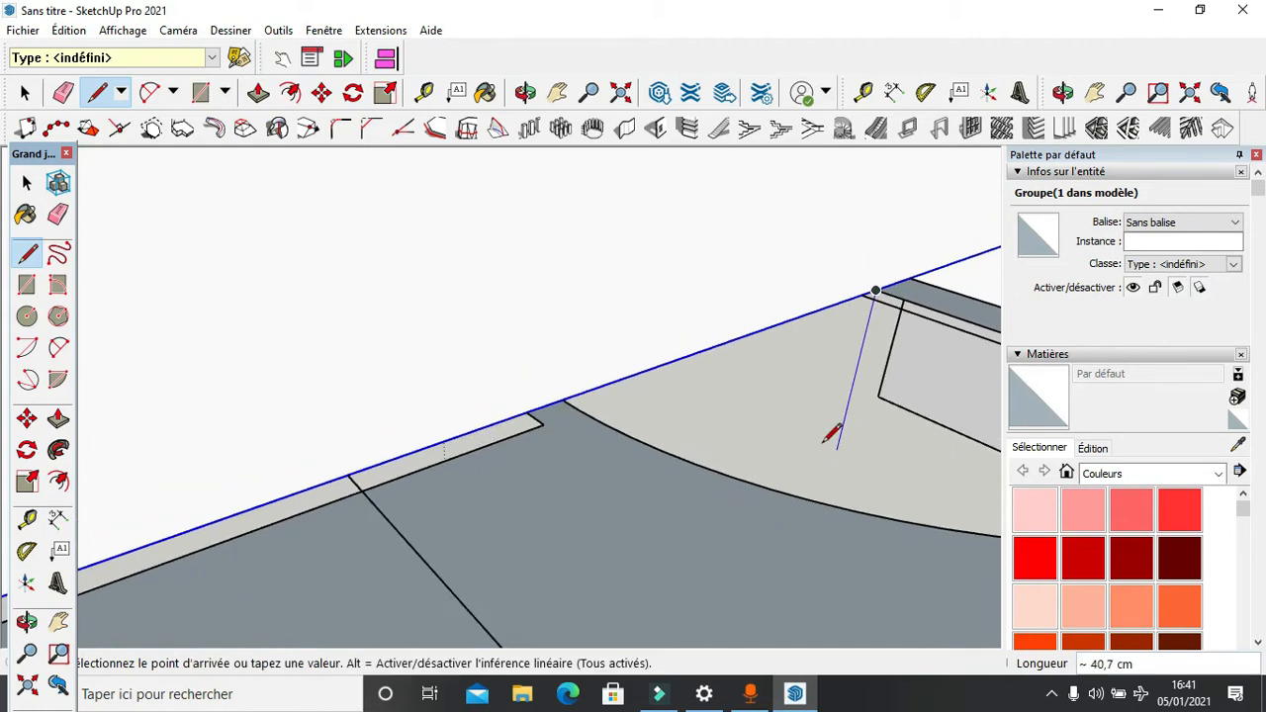
key(Escape)
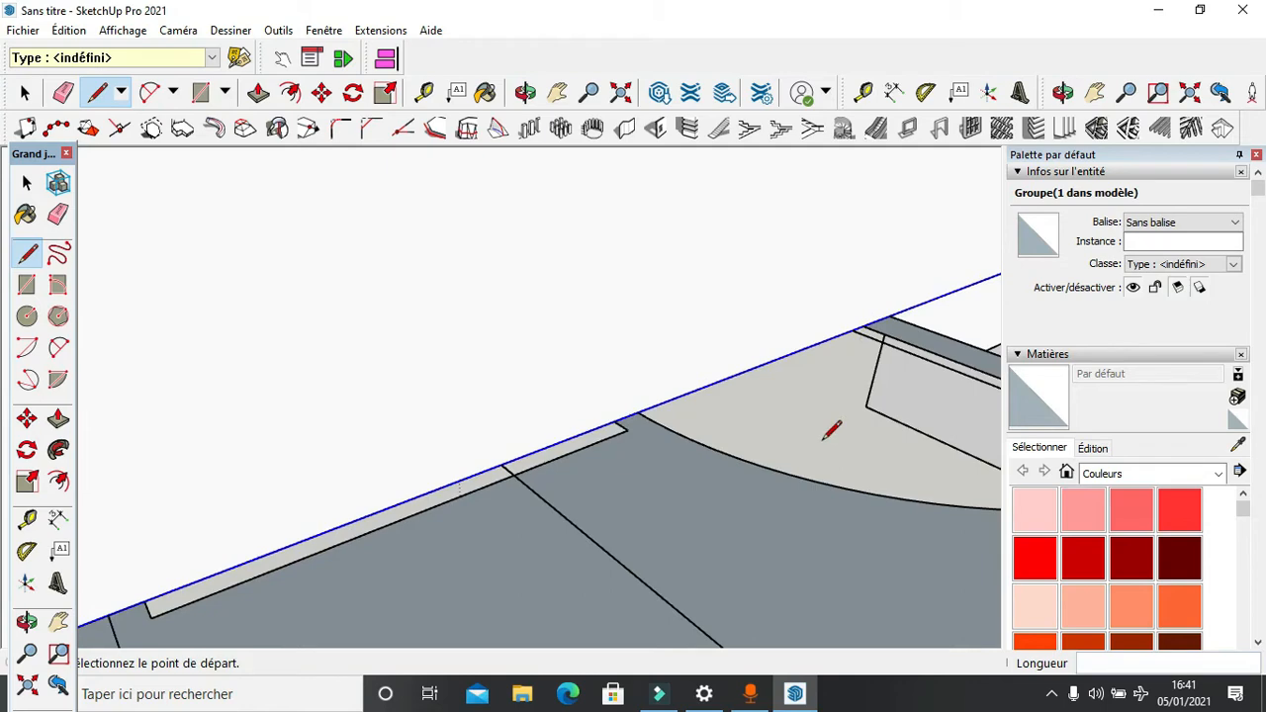
Step: Draw a vertical line about 58.6 cm long down from the wall base at the far end wall's front corner, extending below the plinth
scroll(803, 319, down, 8)
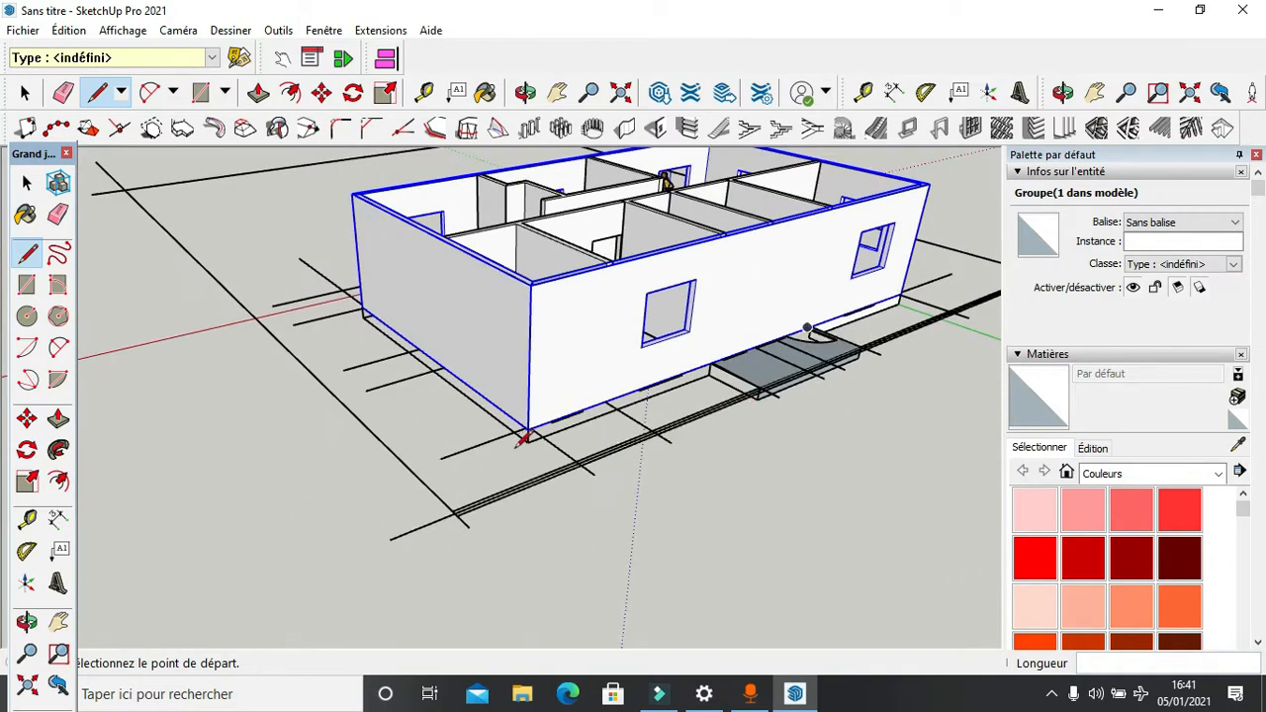
middle_drag(523, 439, 780, 367)
scroll(468, 248, up, 3)
scroll(421, 287, up, 3)
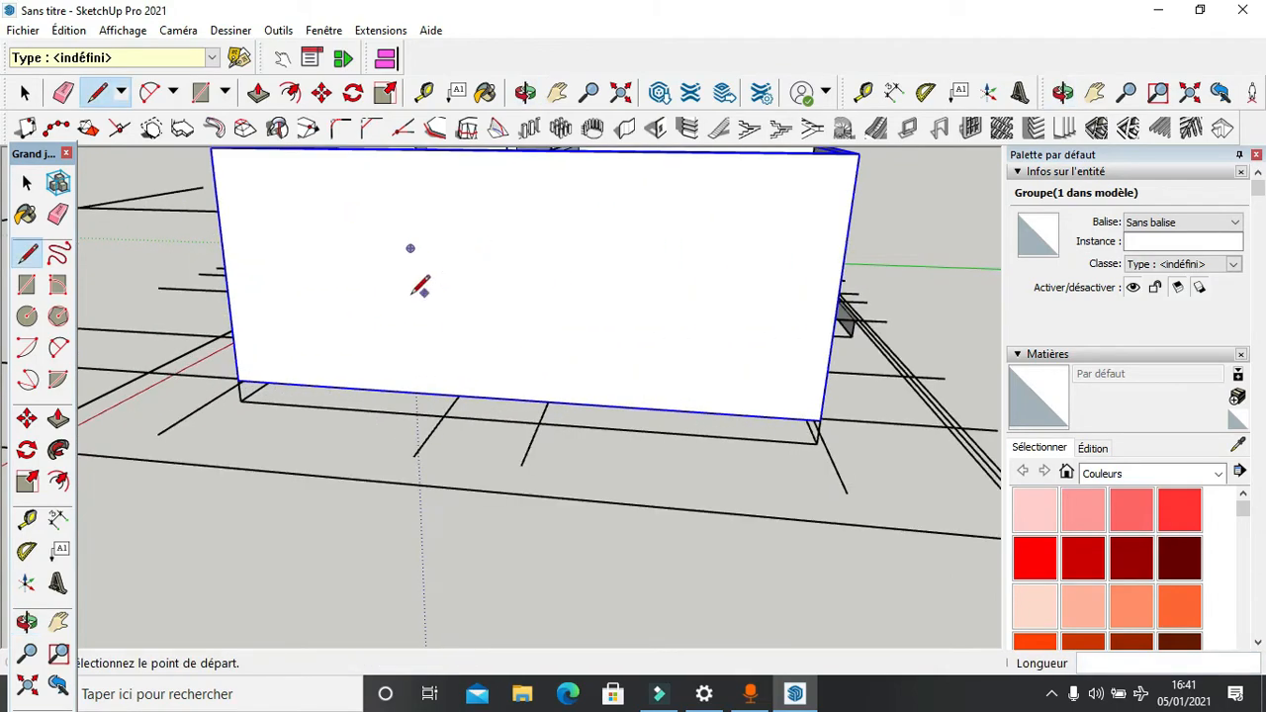
scroll(412, 294, up, 1)
mouse_move(412, 294)
middle_down()
mouse_move(679, 187)
mouse_move(565, 228)
mouse_move(522, 364)
mouse_move(548, 358)
middle_up()
scroll(543, 237, up, 1)
scroll(550, 502, up, 2)
scroll(539, 460, up, 1)
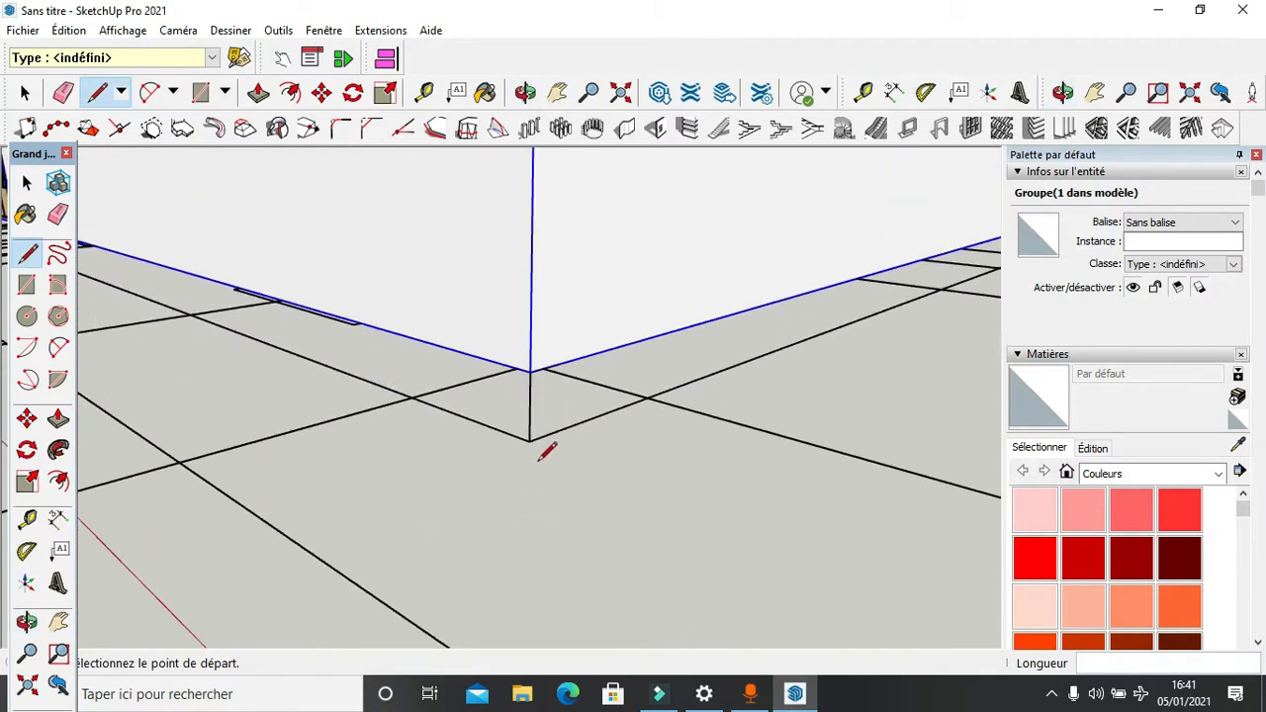
click(533, 368)
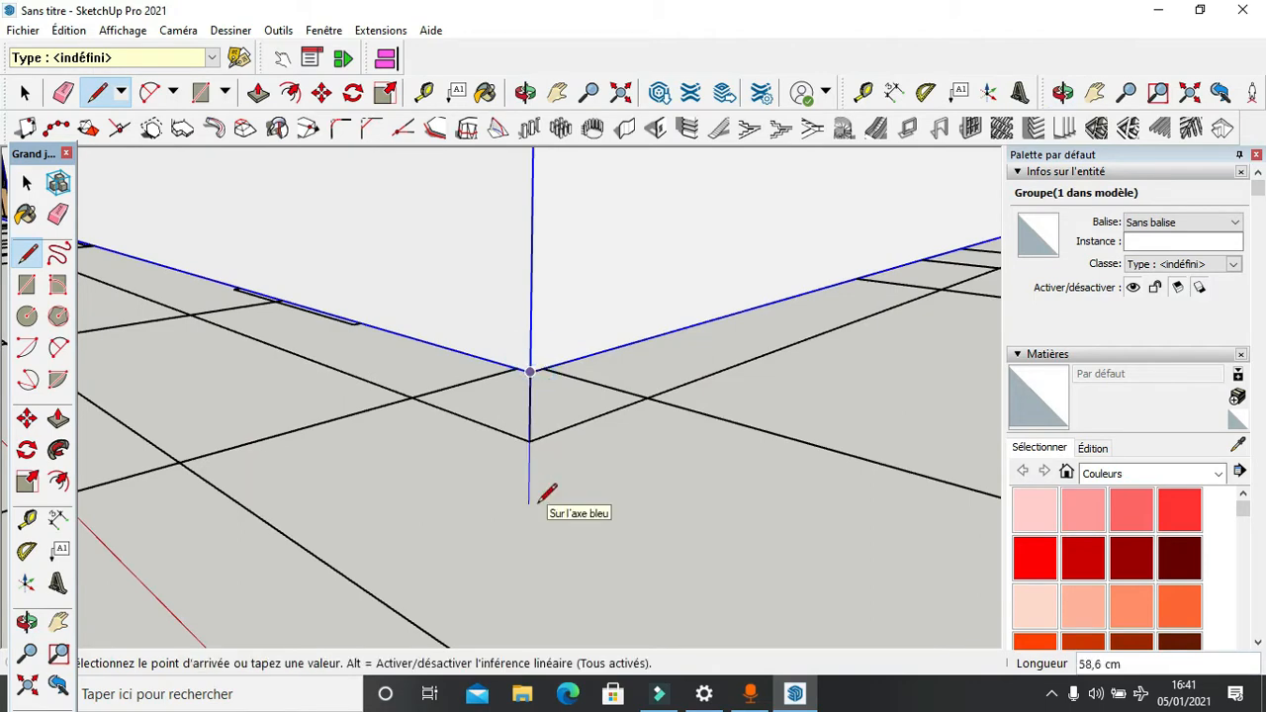
click(530, 502)
Step: Draw a line about 745 cm long from the vertical line's lower end, parallel to the end wall's plinth edge, to below the rear corner
scroll(494, 443, down, 3)
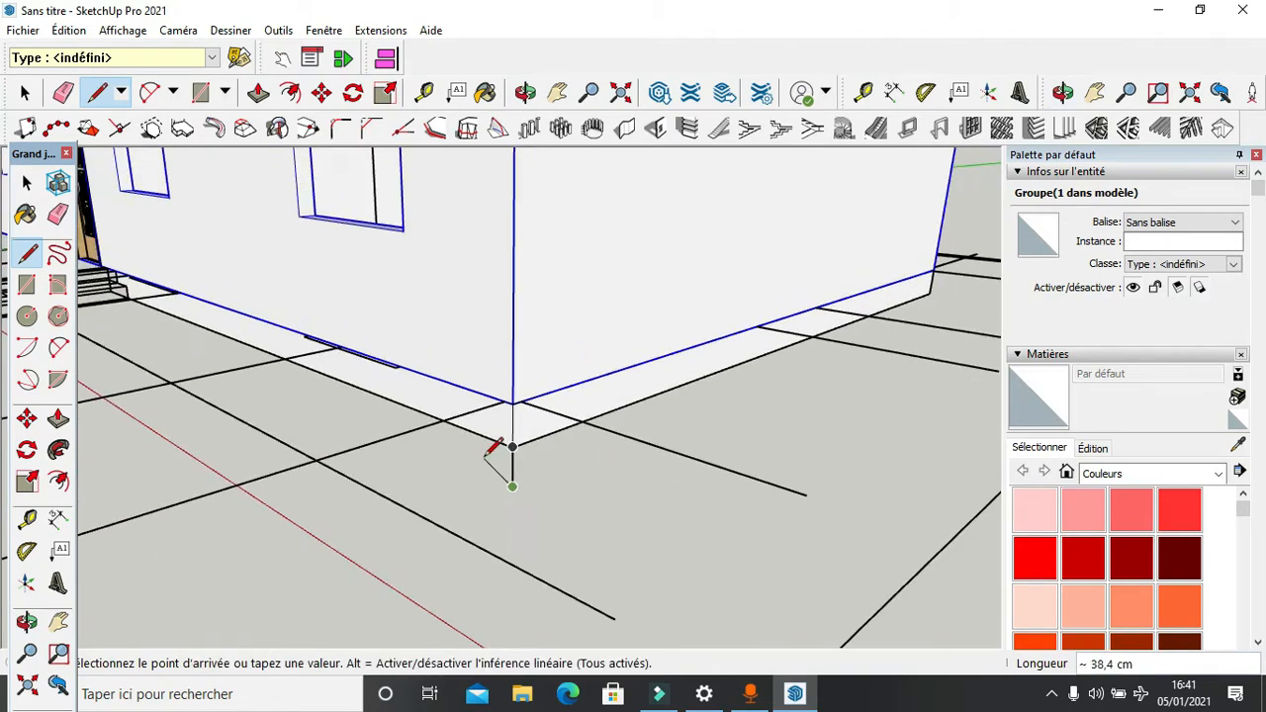
scroll(851, 331, up, 2)
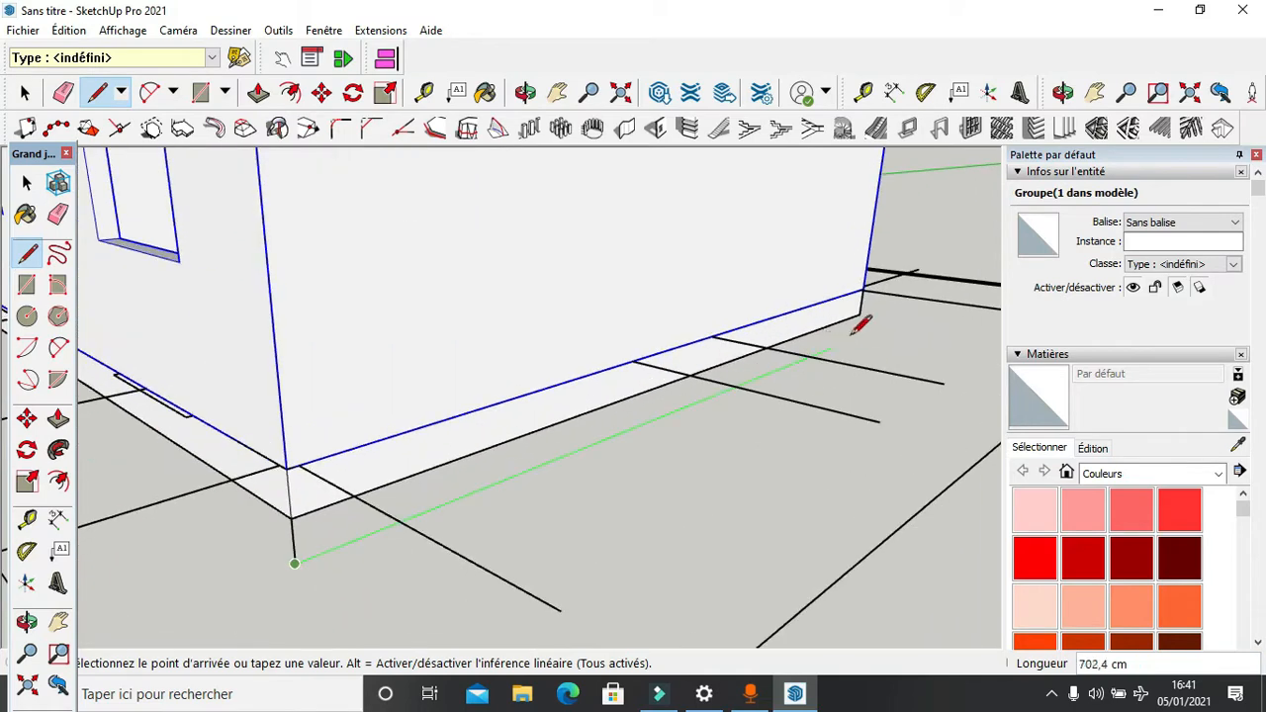
mouse_move(858, 319)
middle_down()
mouse_move(734, 345)
mouse_move(876, 444)
middle_up()
scroll(741, 395, down, 2)
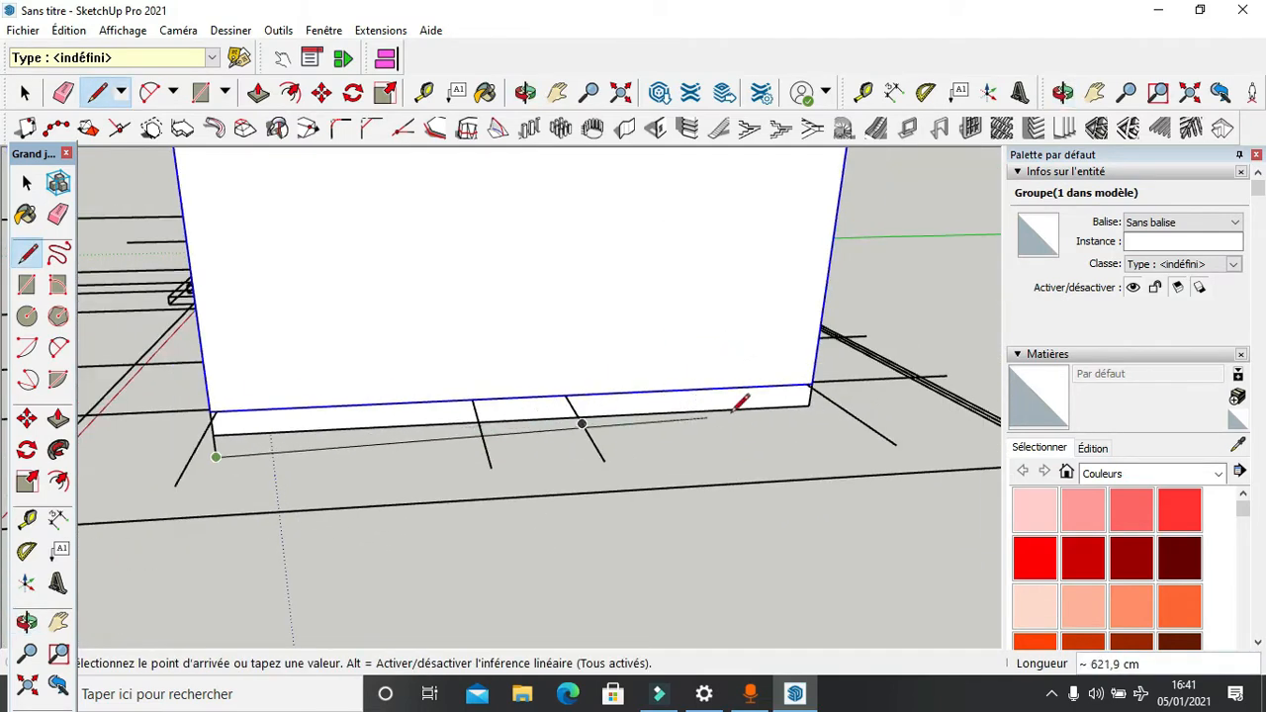
scroll(842, 428, up, 2)
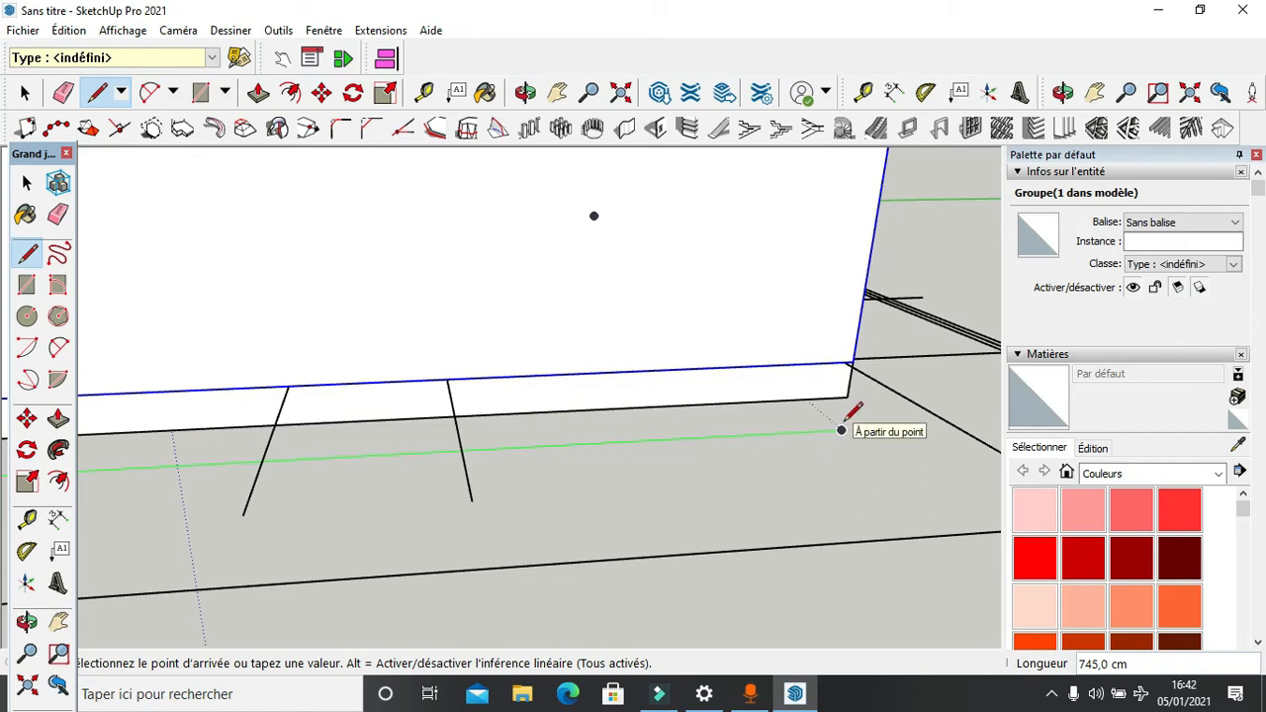
key(shift)
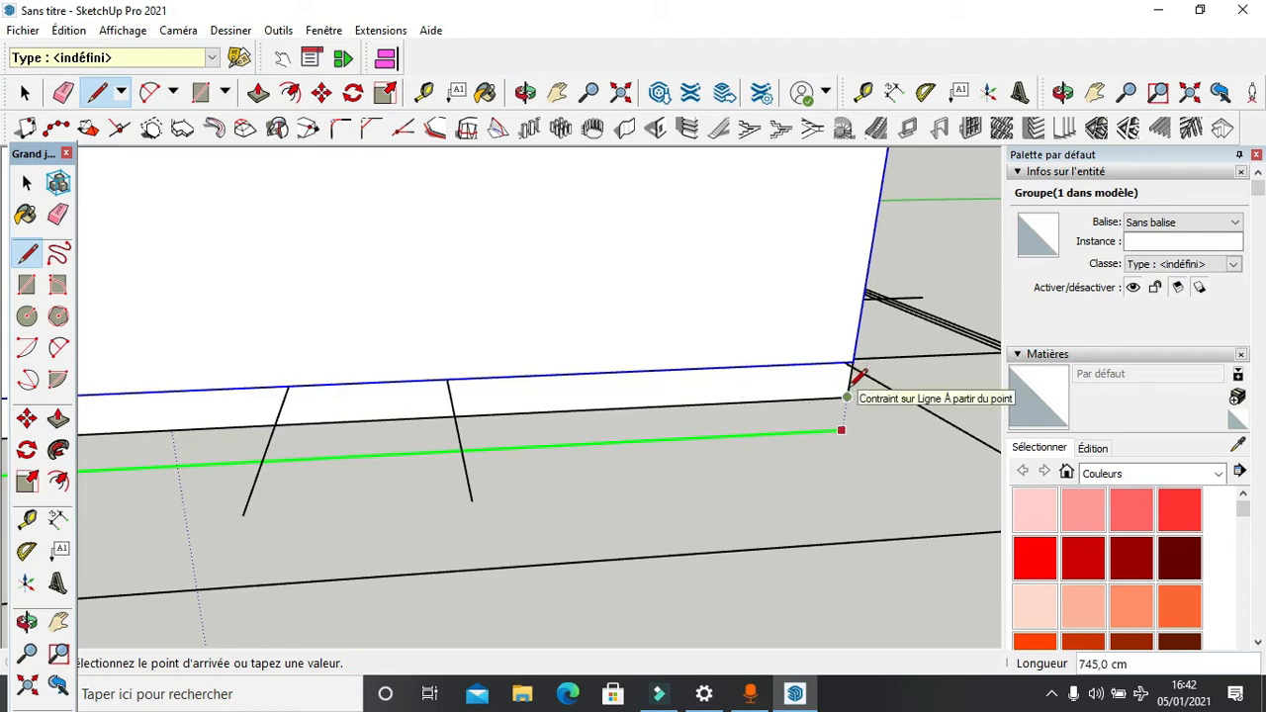
click(858, 377)
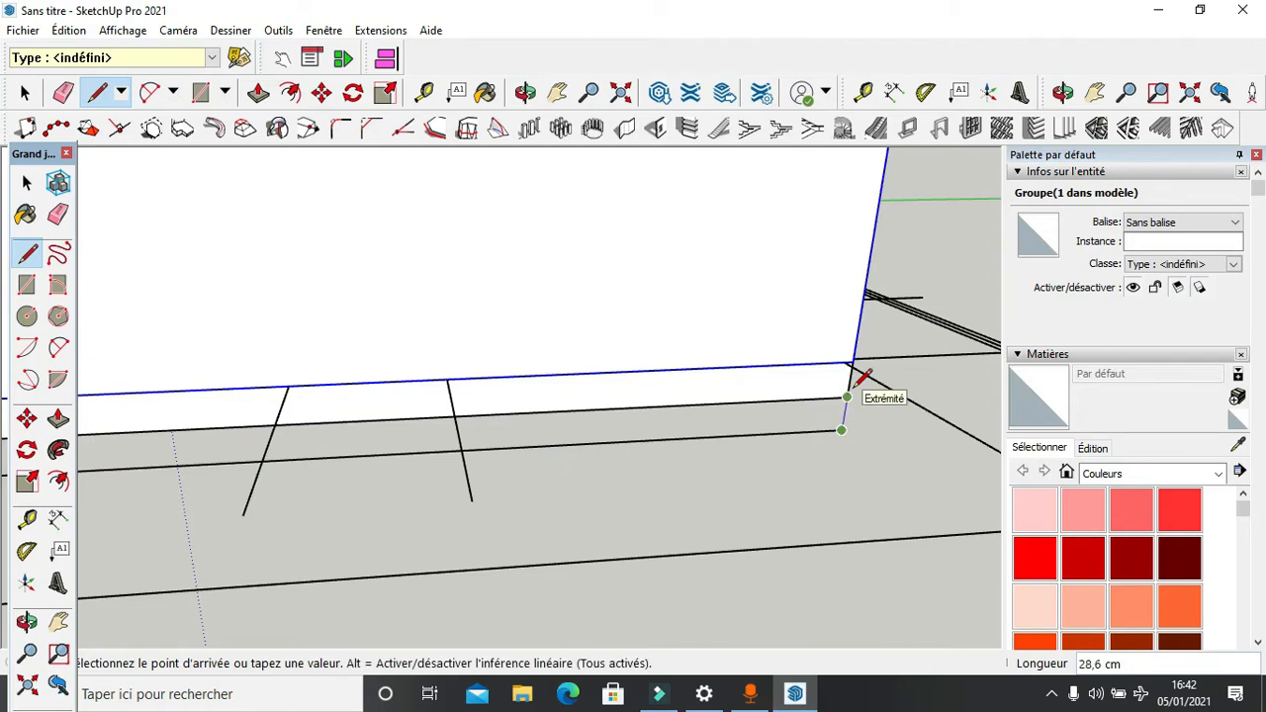
Step: Continue the lower outline about 512.5 cm along the rear wall to below the terrace's inner corner
scroll(842, 390, down, 2)
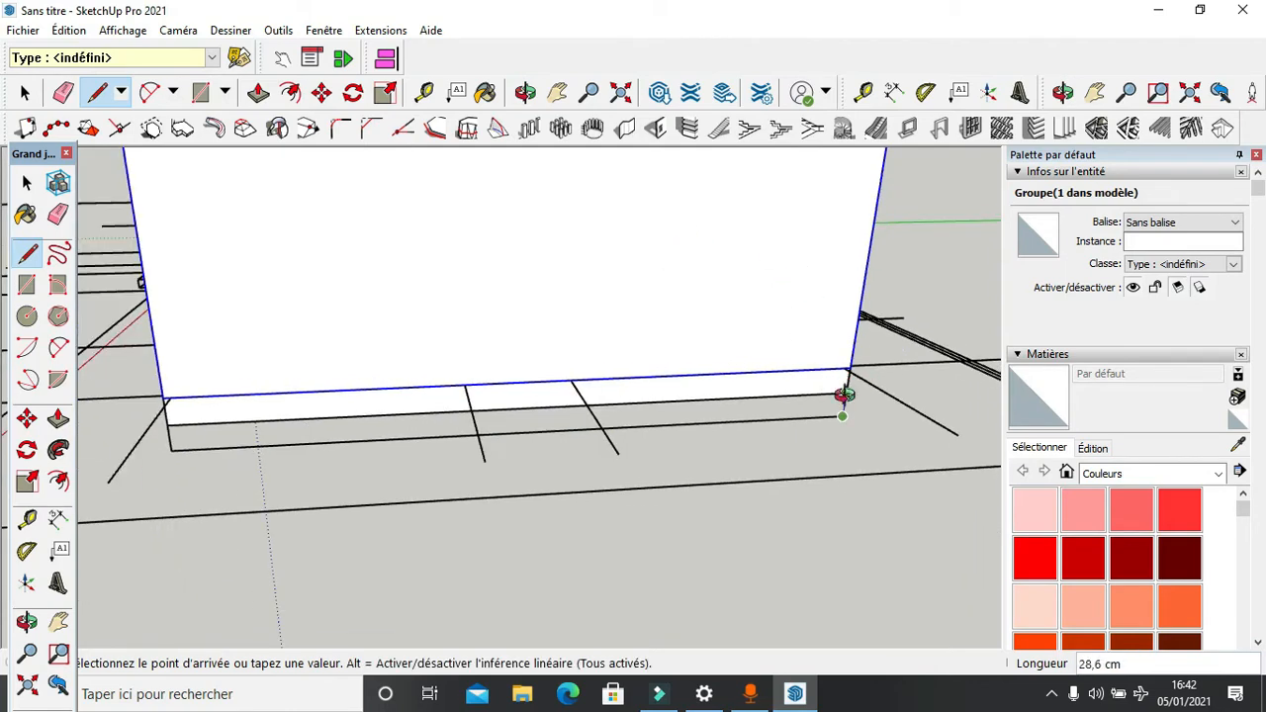
middle_drag(842, 390, 507, 396)
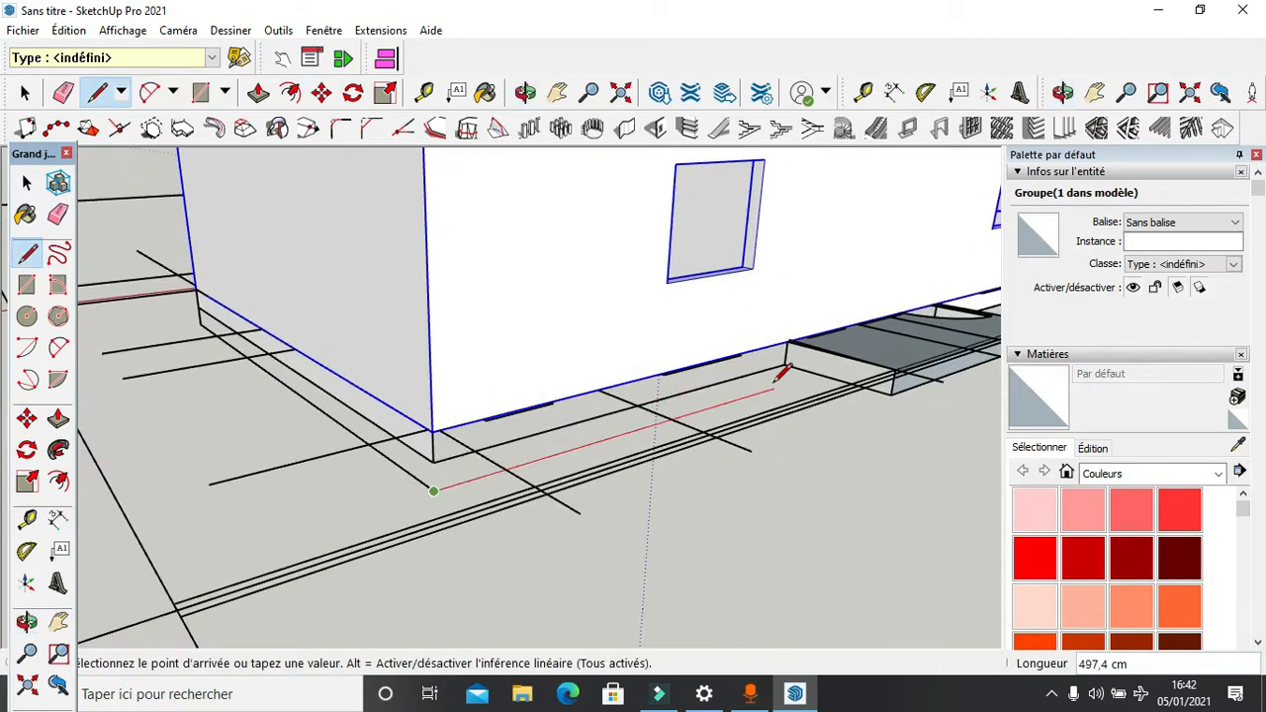
scroll(781, 371, up, 2)
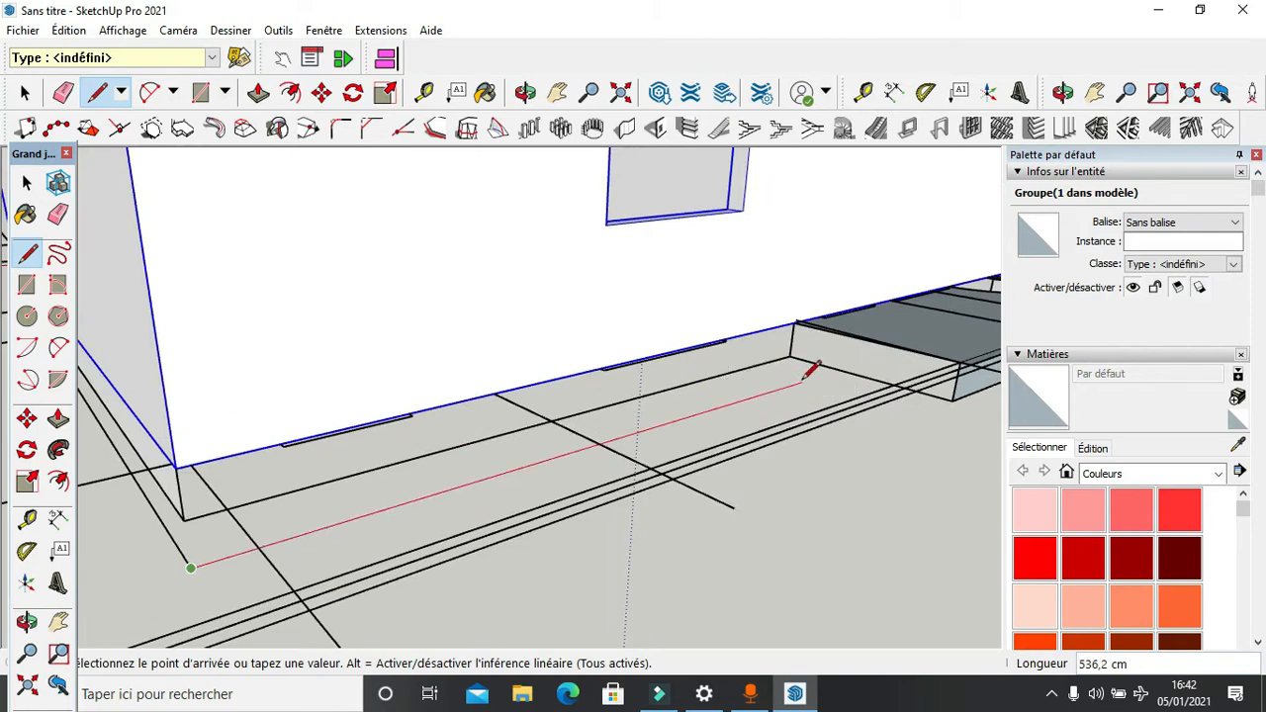
key(shift)
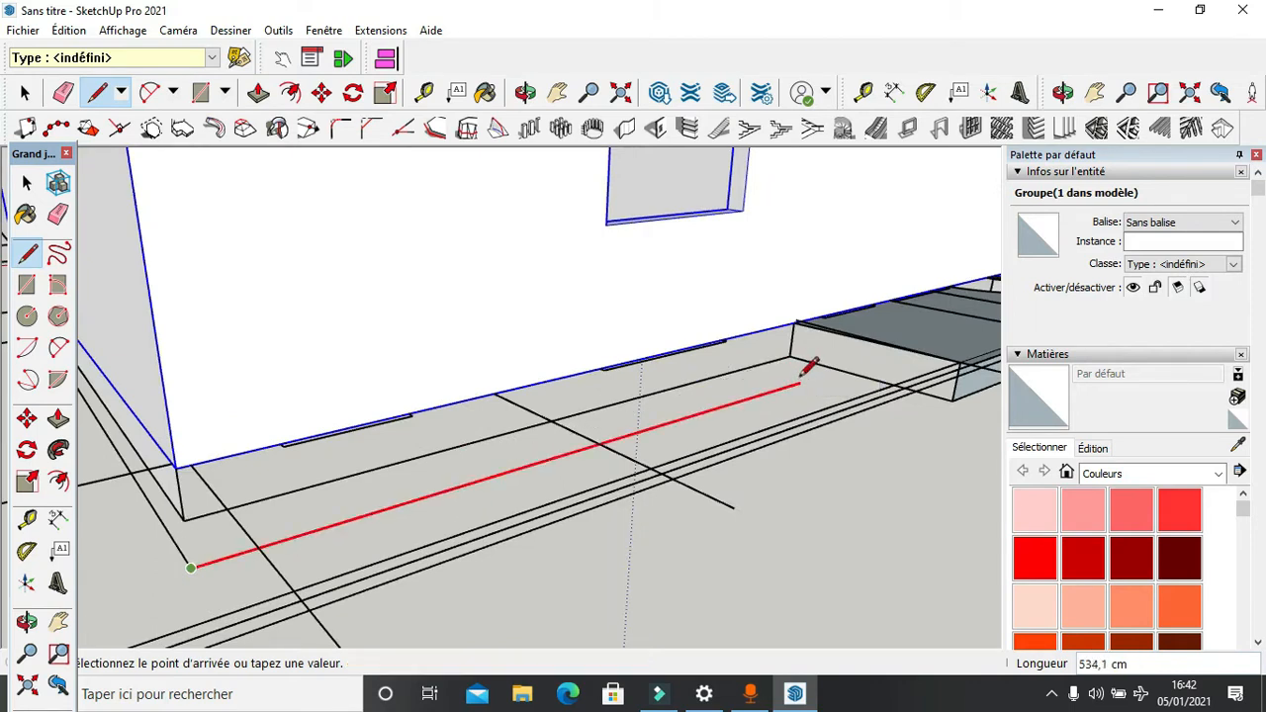
click(788, 350)
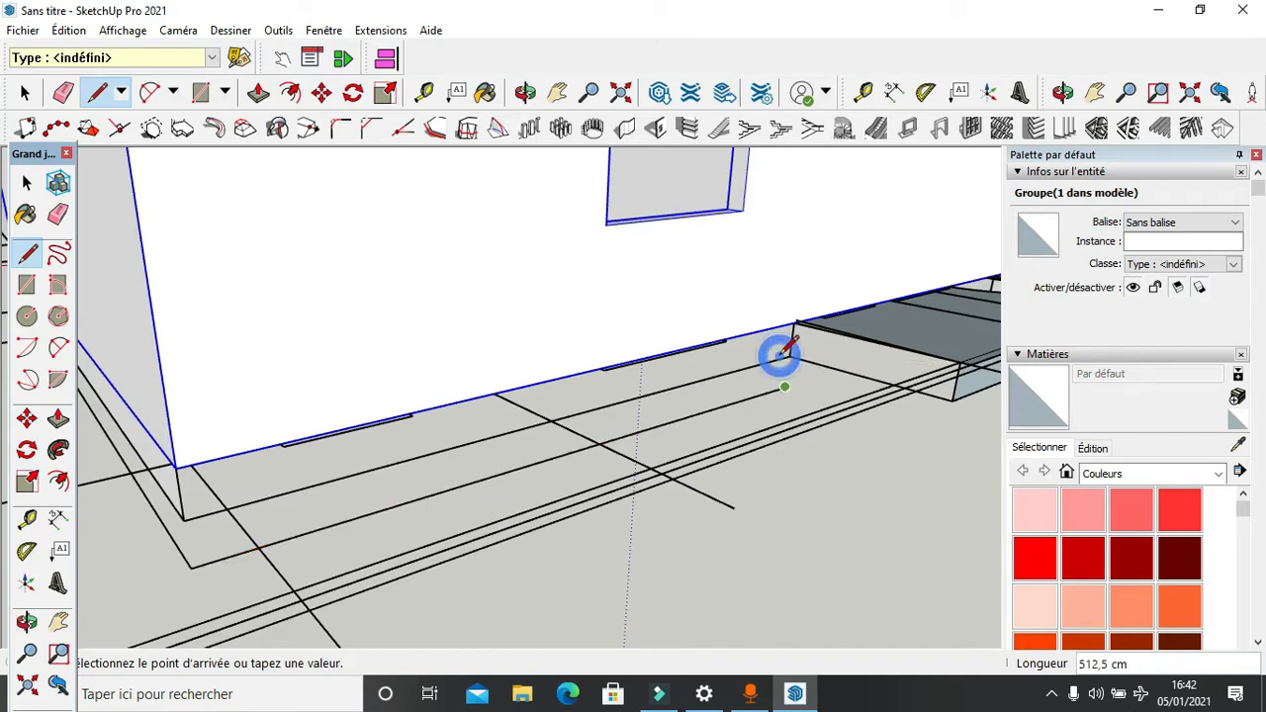
Step: Continue the lower outline out to the terrace's outer corner and about 360 cm along its outer edge, aligned with the terrace corners
scroll(918, 405, down, 2)
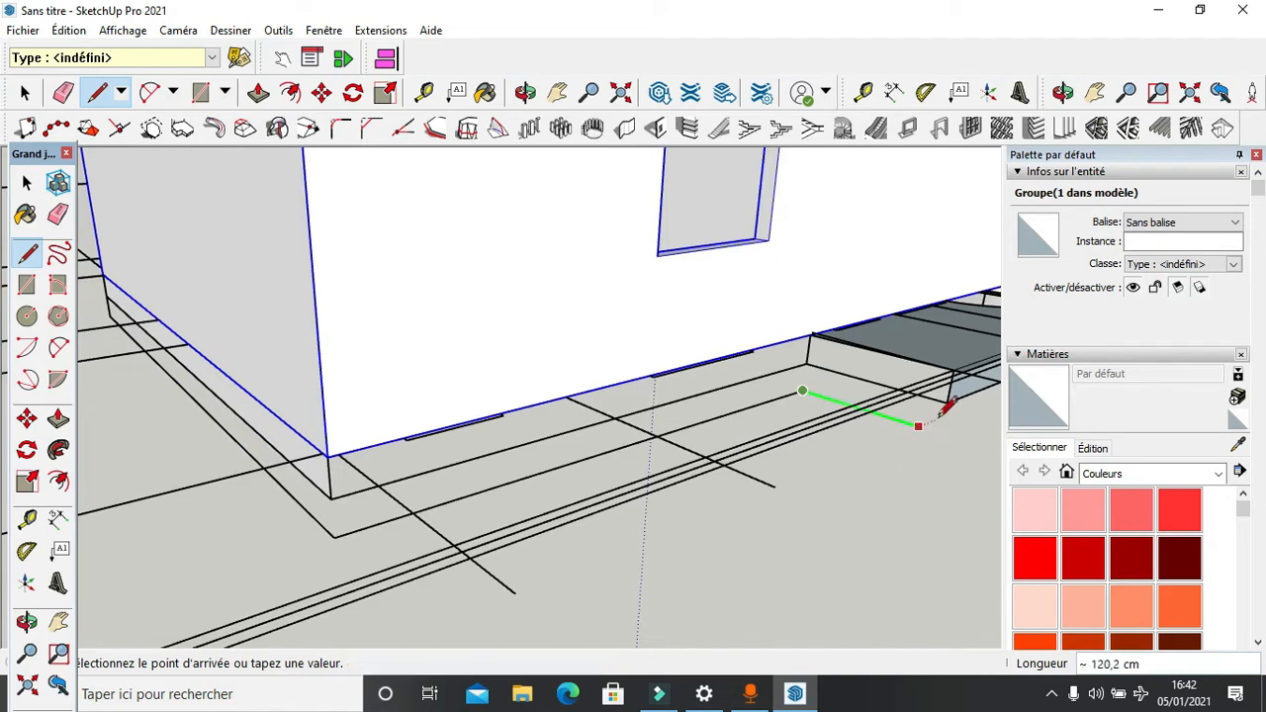
shift+click(943, 396)
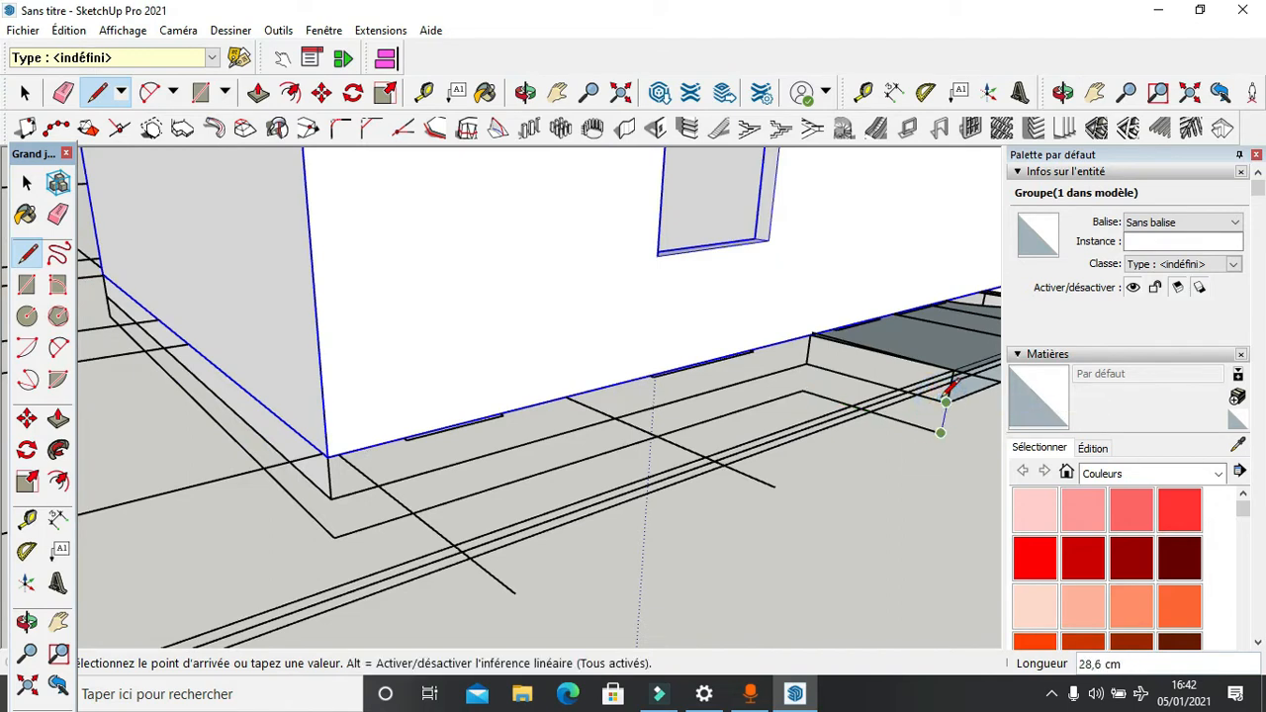
scroll(727, 425, down, 5)
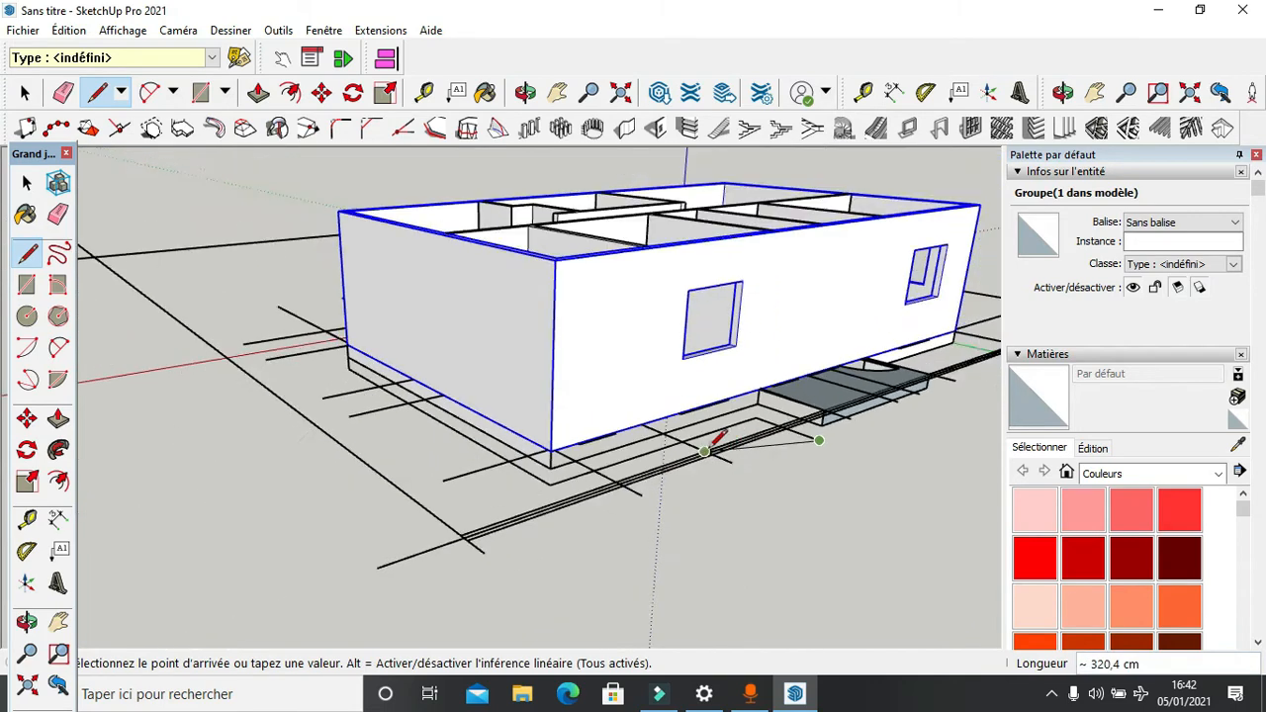
scroll(915, 397, up, 5)
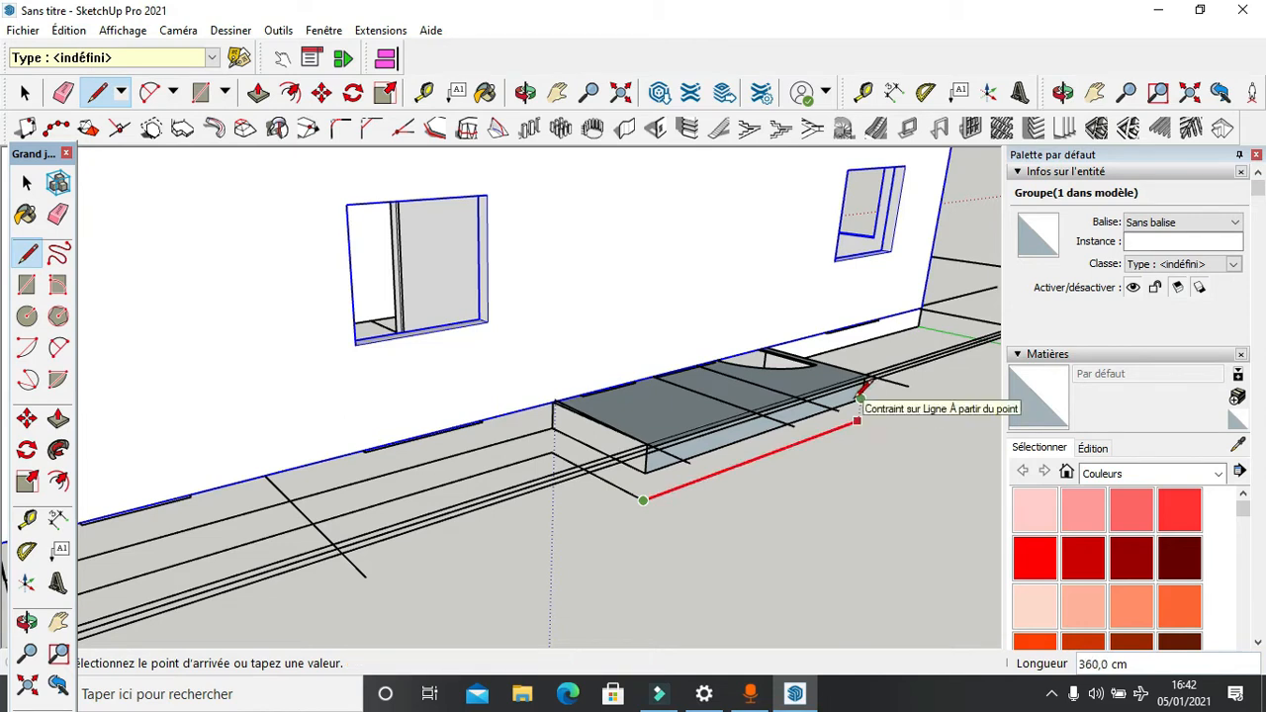
click(857, 404)
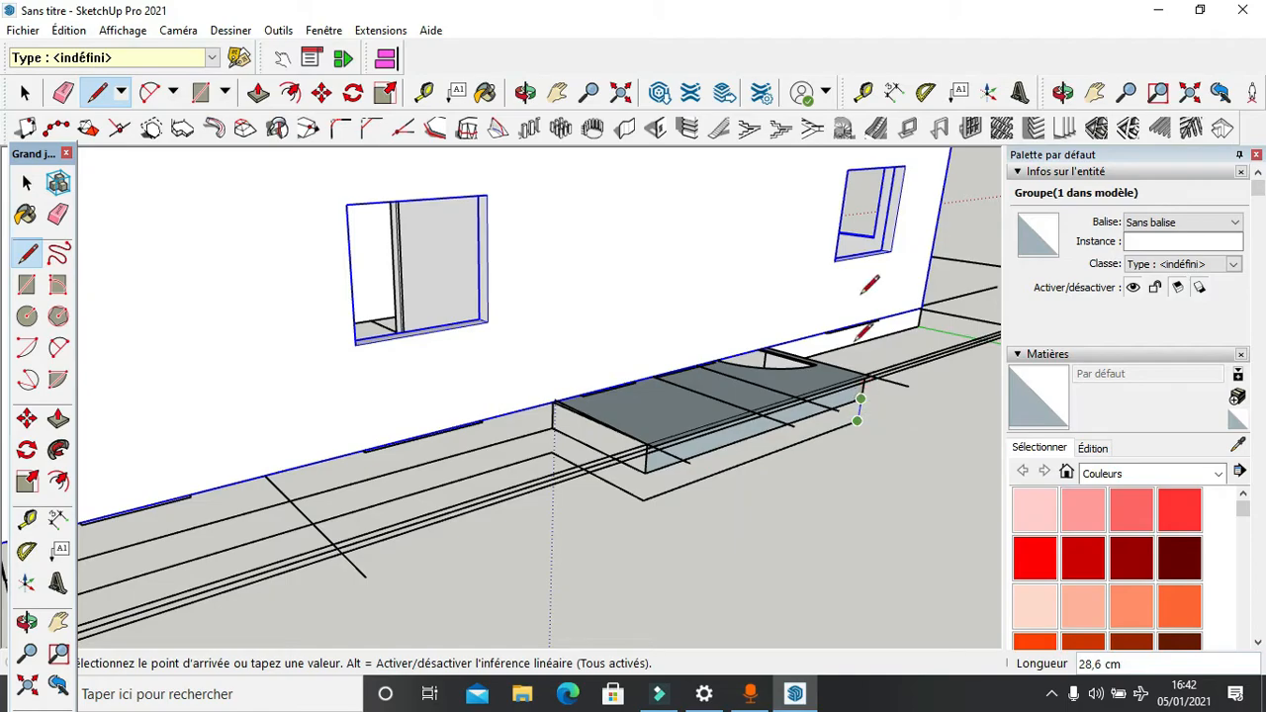
Step: Run the lower outline along the terrace's far side back toward the house, ending below its inner corner
scroll(869, 285, down, 5)
mouse_move(868, 284)
middle_down()
mouse_move(274, 478)
mouse_move(327, 453)
middle_up()
scroll(391, 515, up, 6)
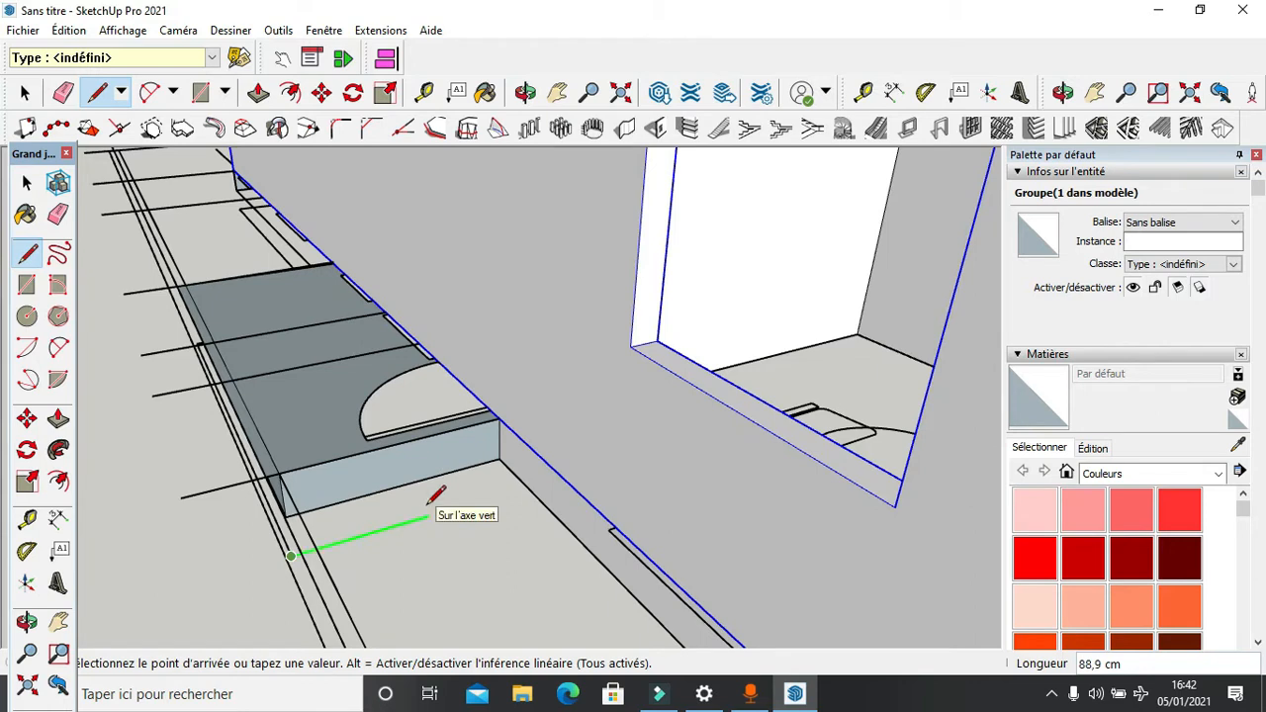
key(shift)
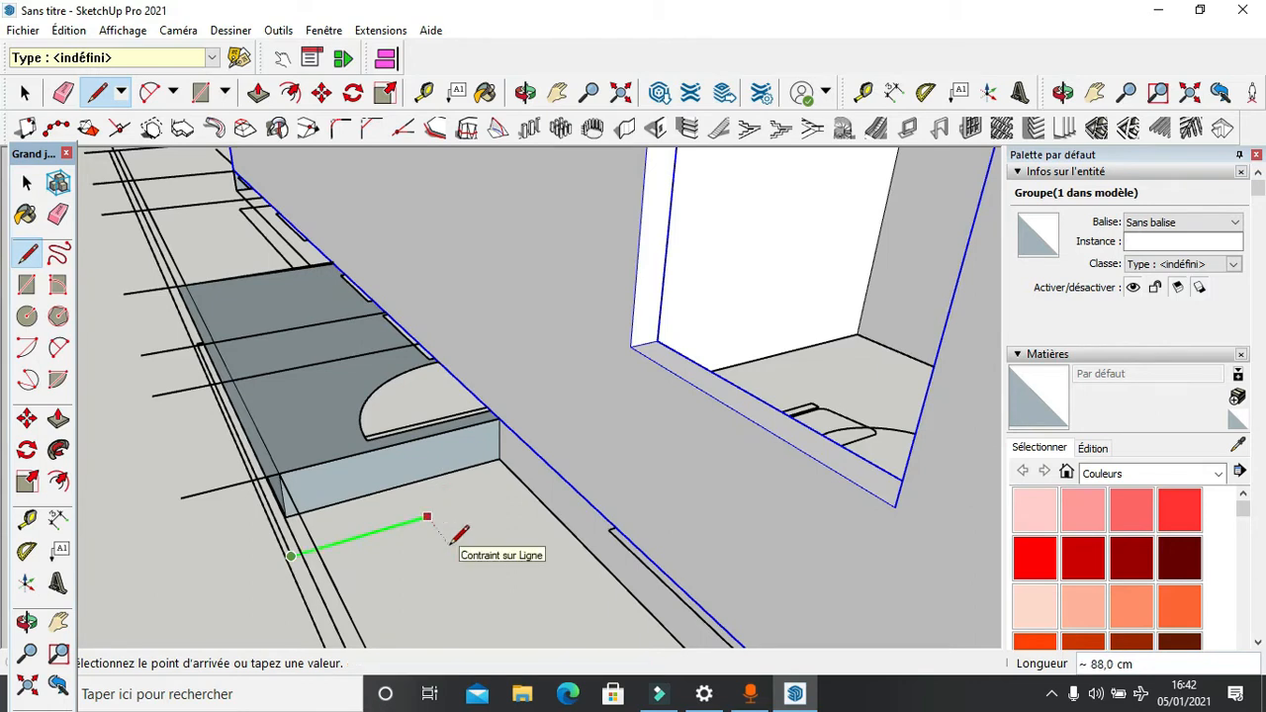
click(498, 458)
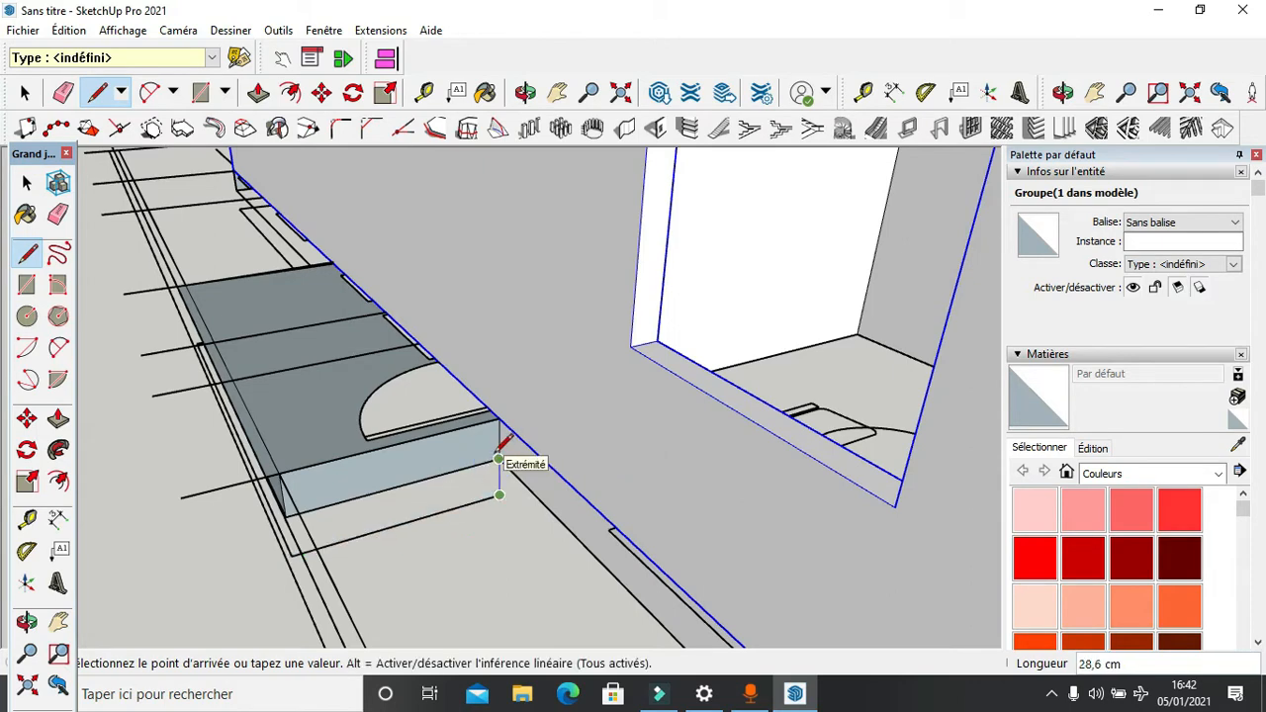
Step: Extend the lower outline about 387.5 cm from the terrace along the rear wall to below the house corner
scroll(410, 442, down, 5)
scroll(491, 441, up, 5)
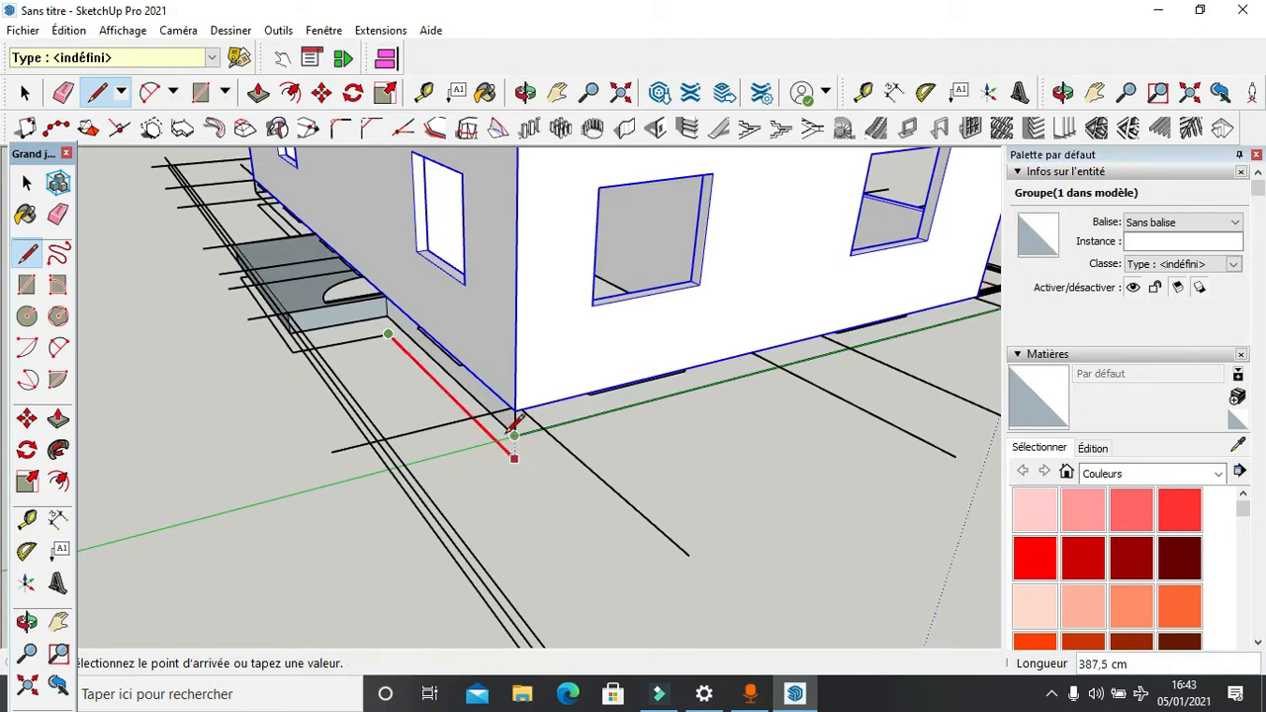
click(515, 457)
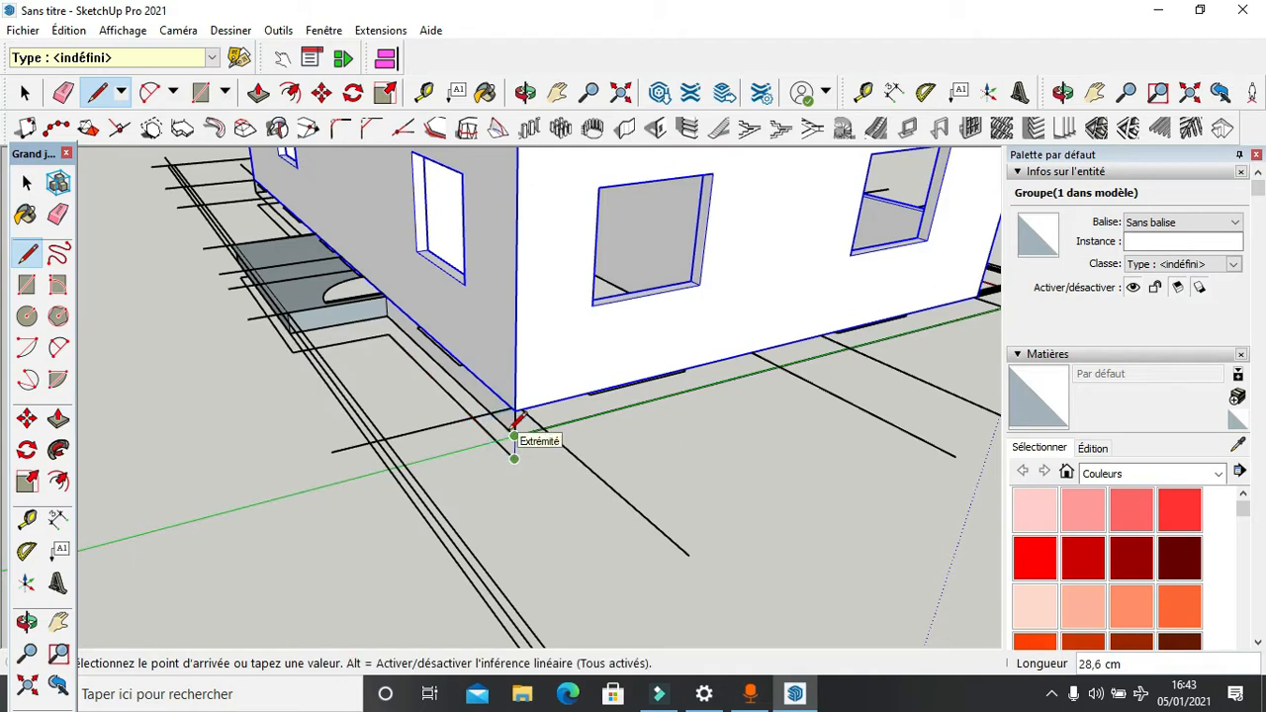
Step: Draw the next outline segment about 902.5 cm along the windowed side wall to directly below the model origin
scroll(514, 427, down, 4)
scroll(820, 361, up, 5)
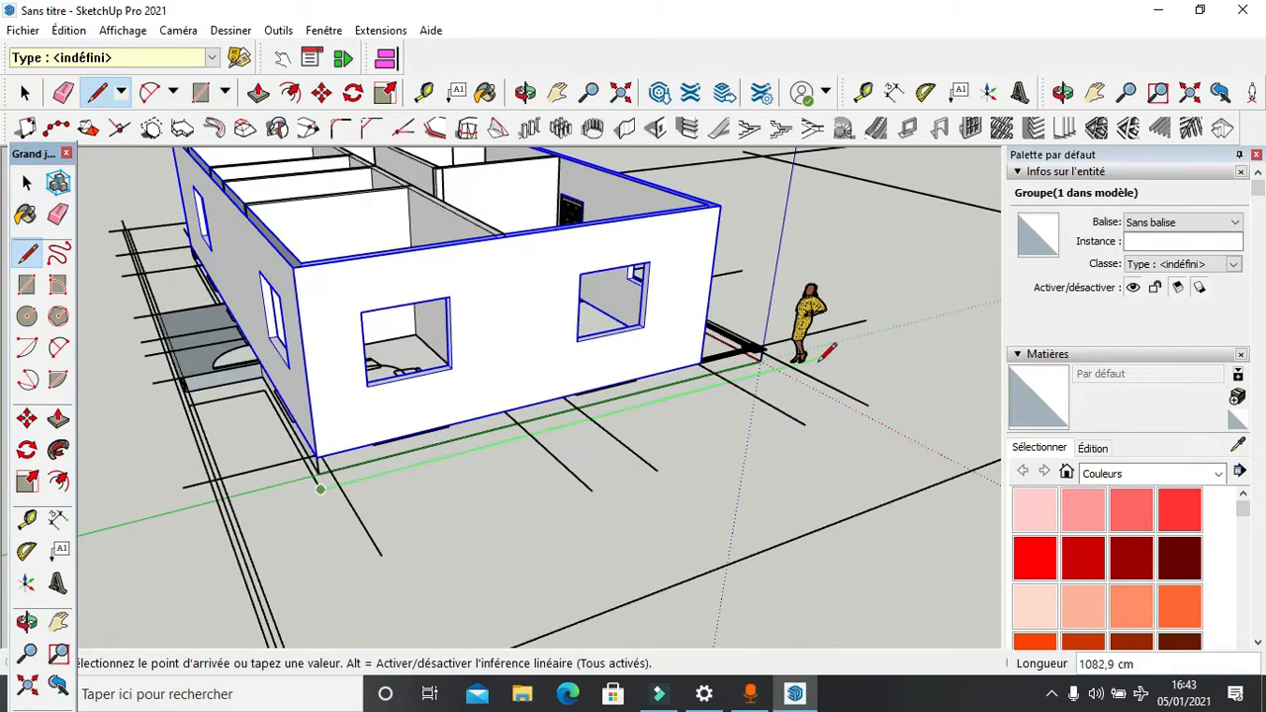
scroll(787, 362, up, 2)
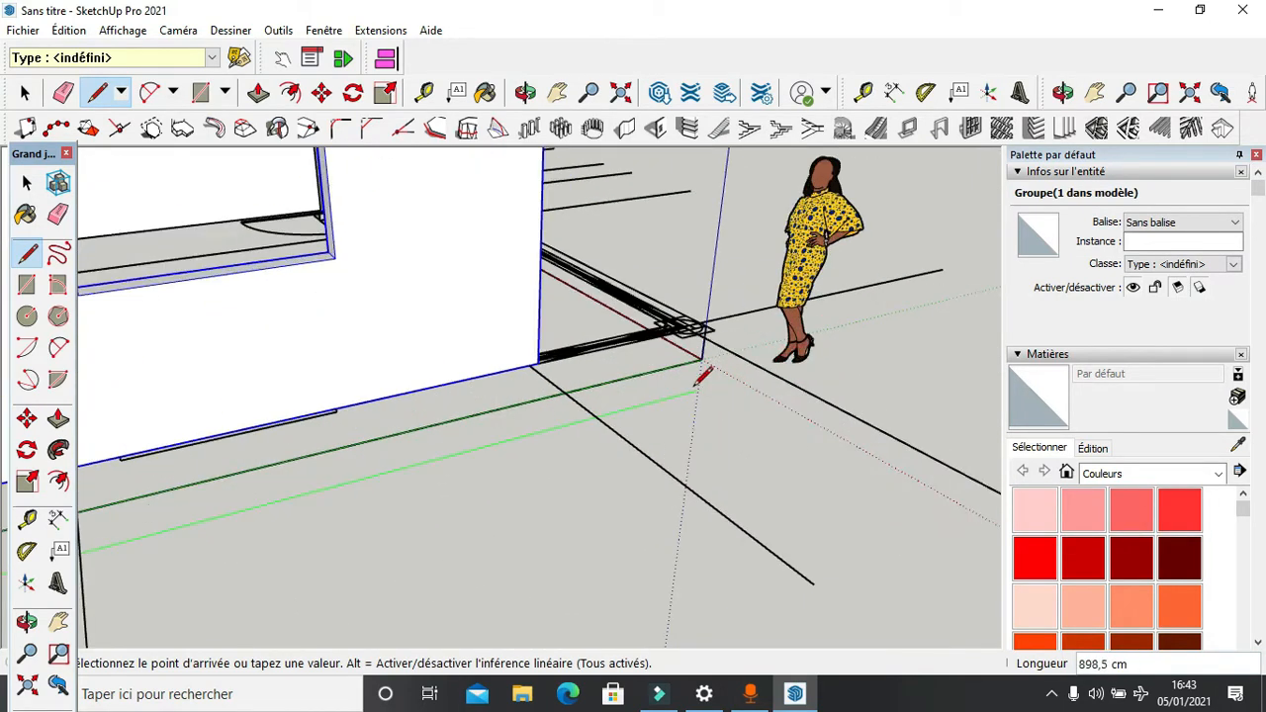
key(shift)
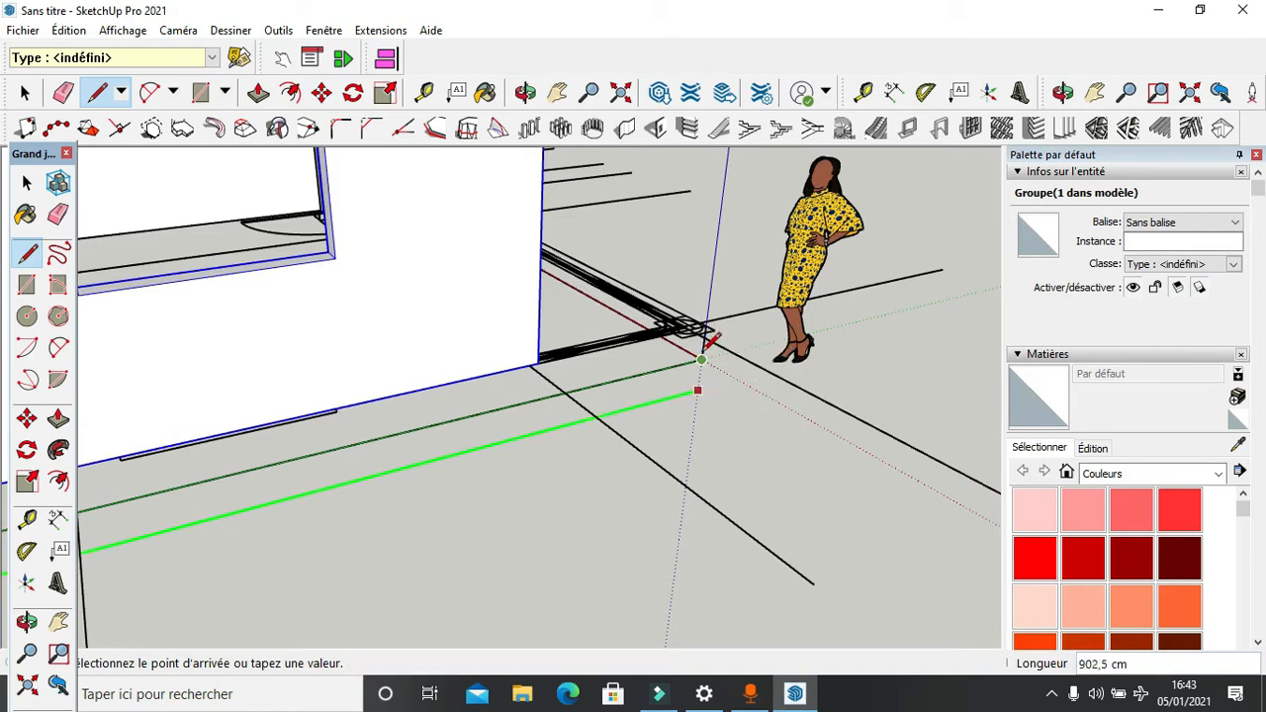
click(701, 360)
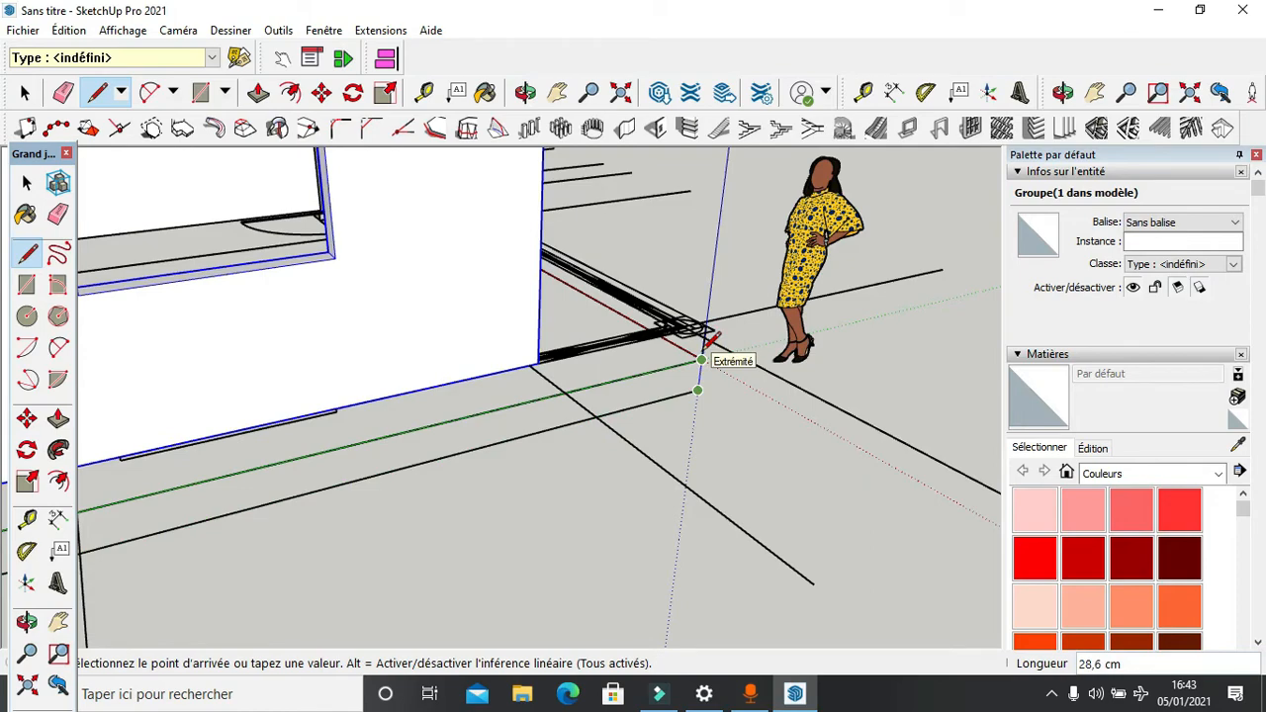
Step: Continue the lower outline along the front side from below the origin, ending beneath the outer corner of the entrance steps' upper block
middle_drag(705, 346, 523, 297)
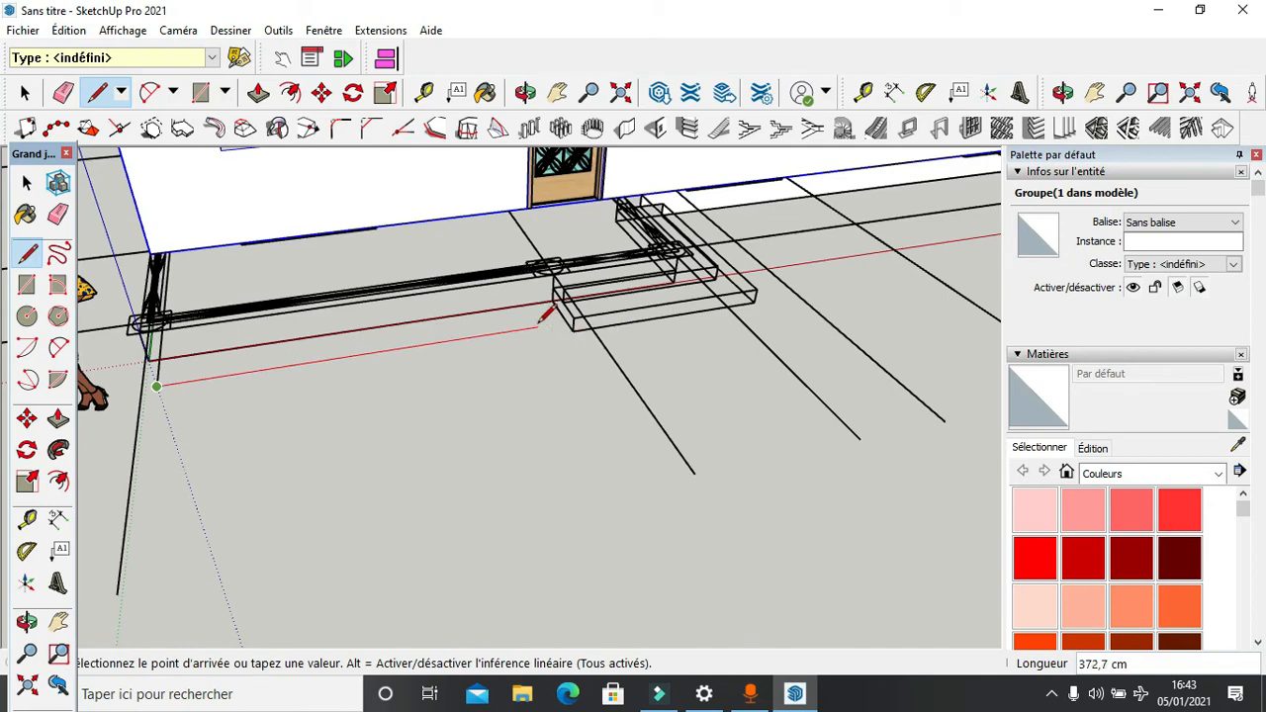
scroll(698, 312, up, 3)
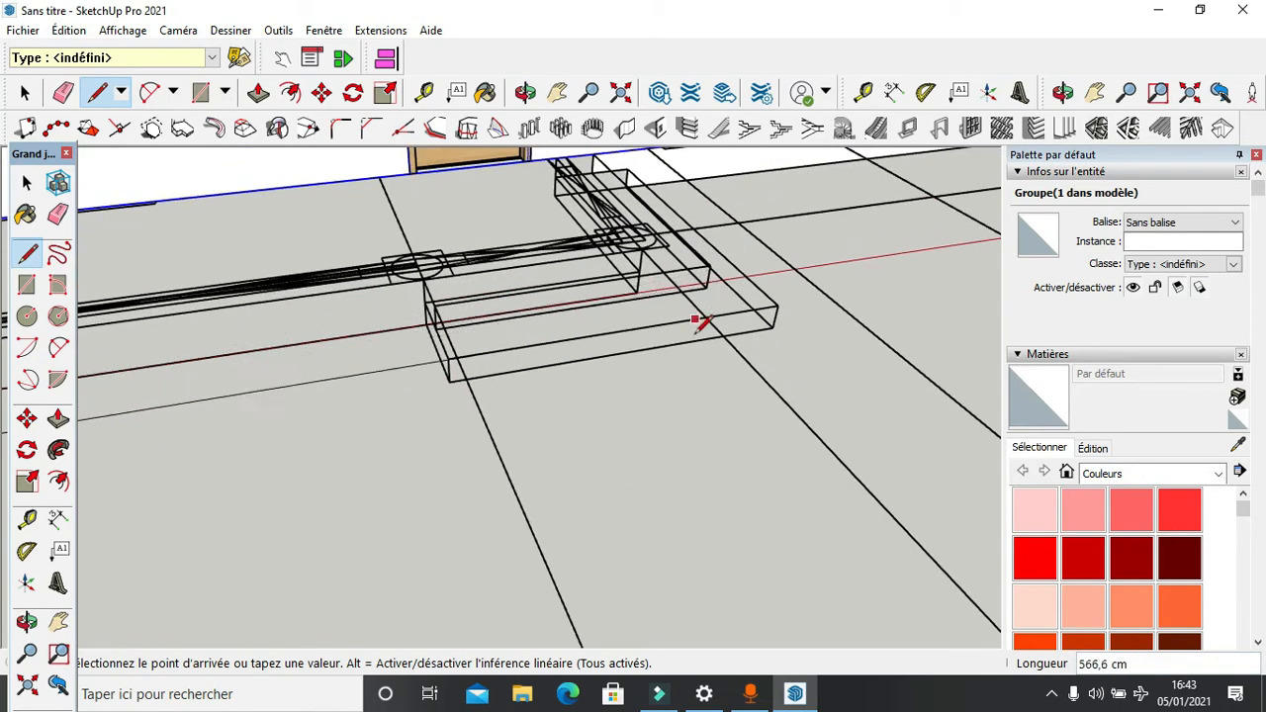
click(794, 269)
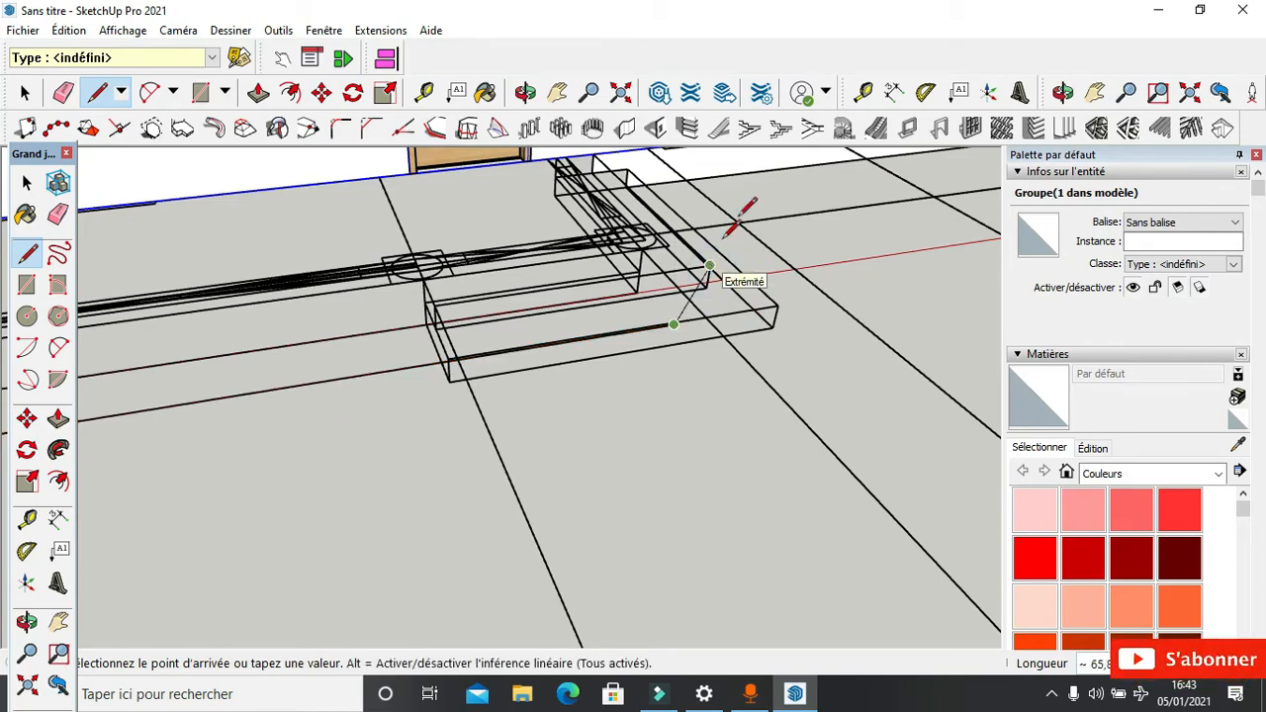
Step: Draw the lower outline segment alongside the entrance steps back toward the house, ending level with the front wall's line
middle_drag(702, 229, 286, 322)
scroll(322, 317, down, 3)
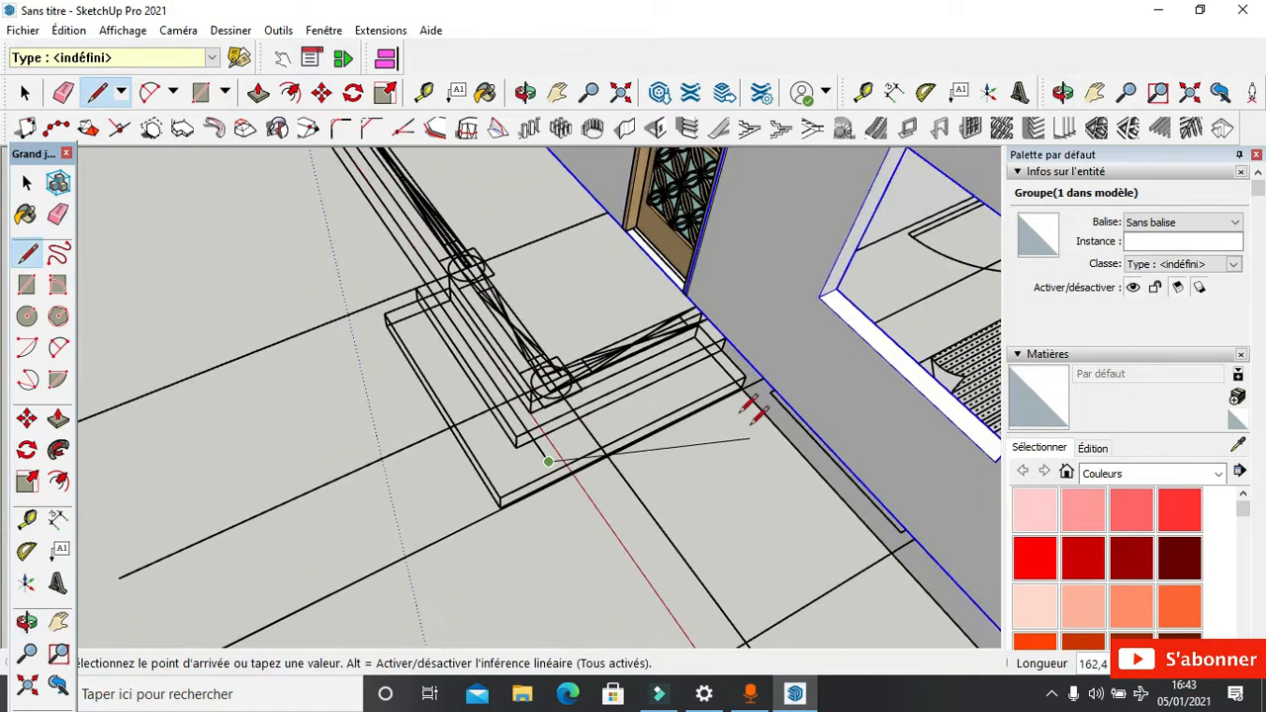
scroll(752, 409, up, 2)
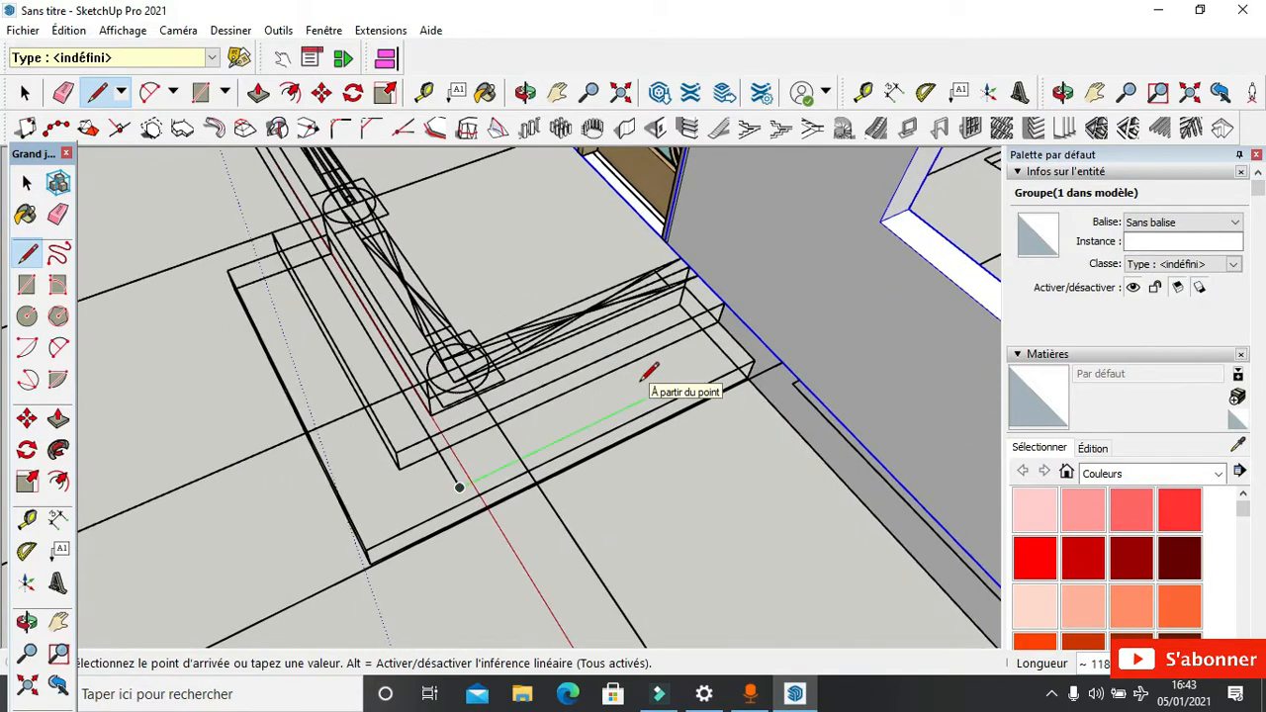
click(783, 362)
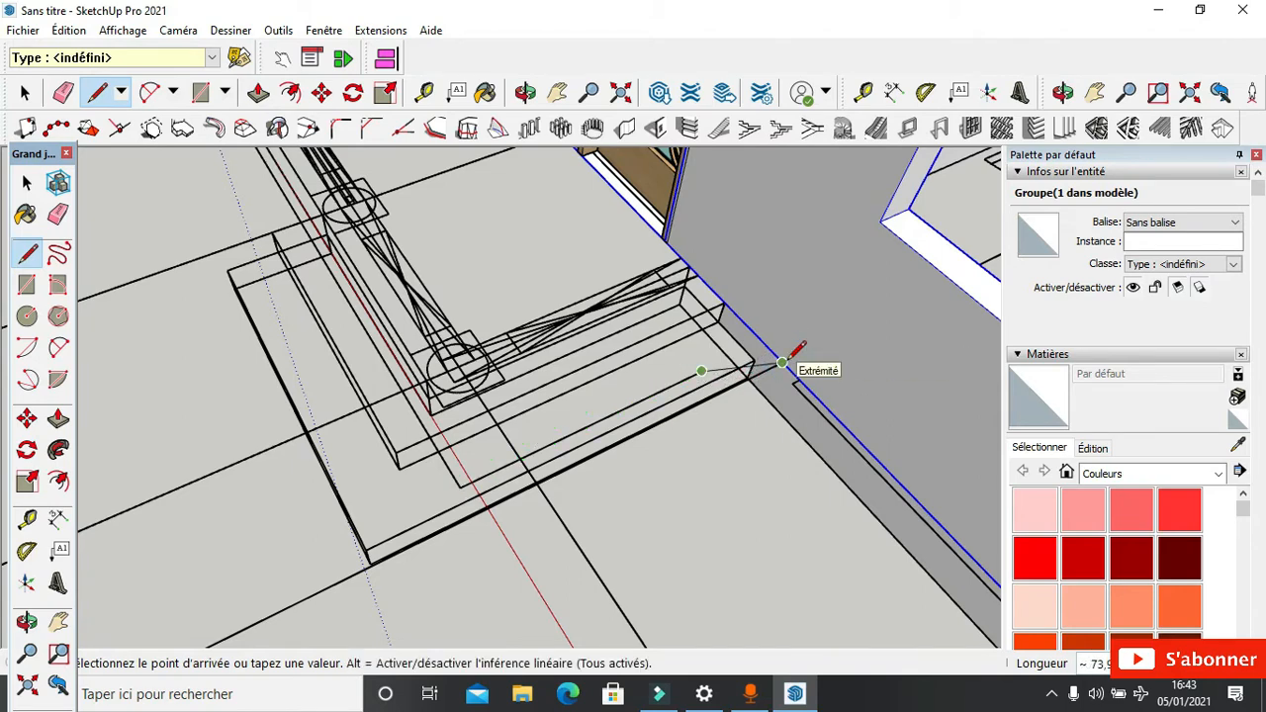
Step: Close the lower outline with a segment about 707.5 cm long along the front wall to the point below the house corner
scroll(782, 356, down, 6)
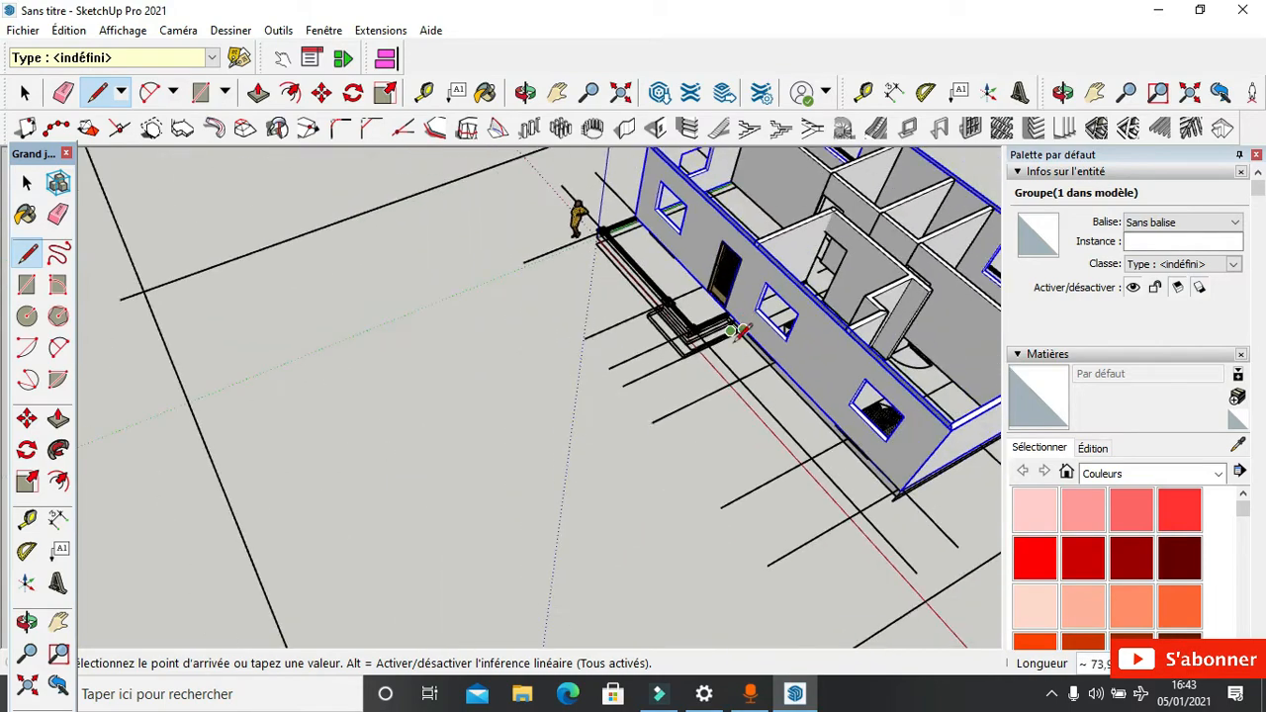
middle_drag(740, 331, 812, 341)
scroll(851, 346, up, 8)
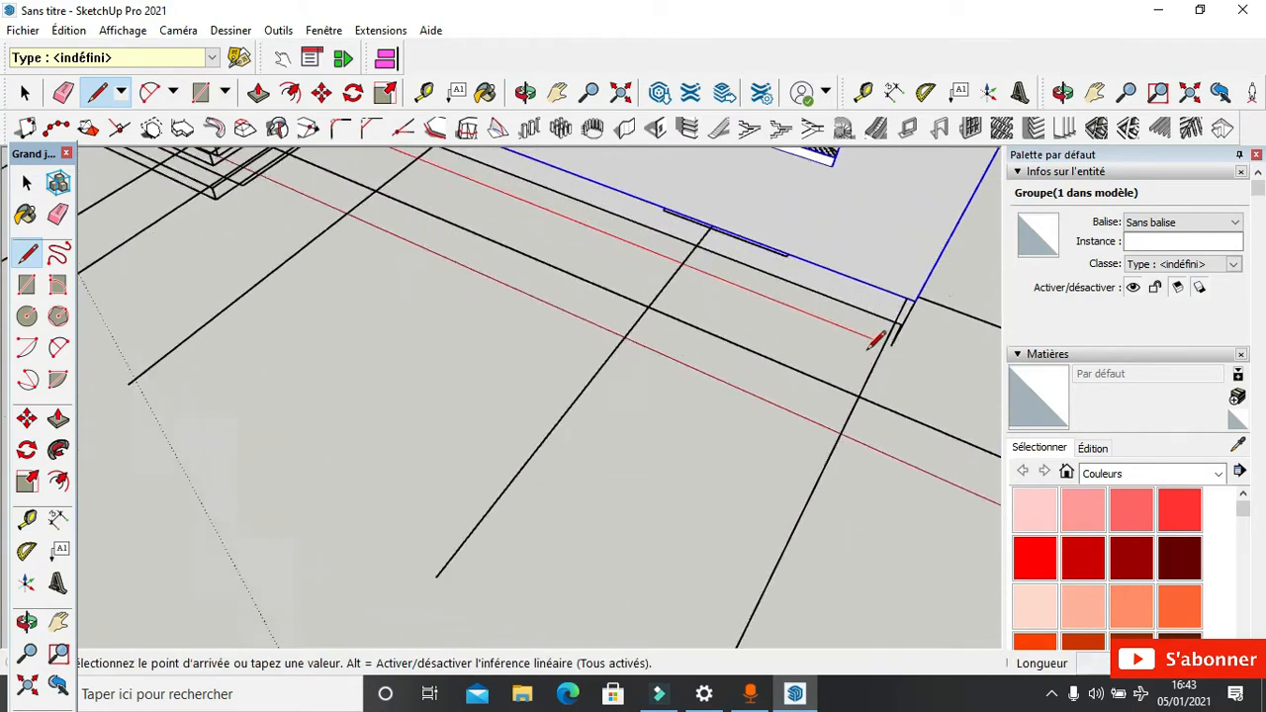
scroll(880, 339, up, 3)
middle_drag(891, 350, 768, 297)
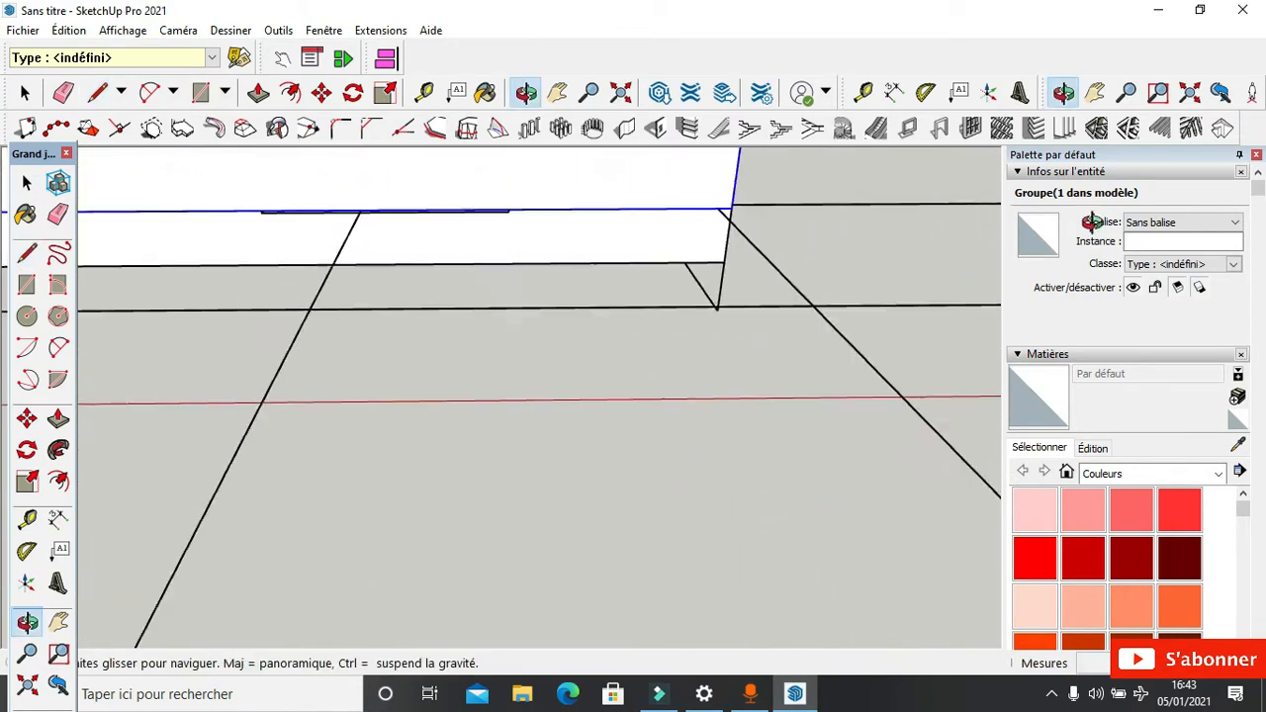
scroll(732, 302, up, 2)
click(693, 308)
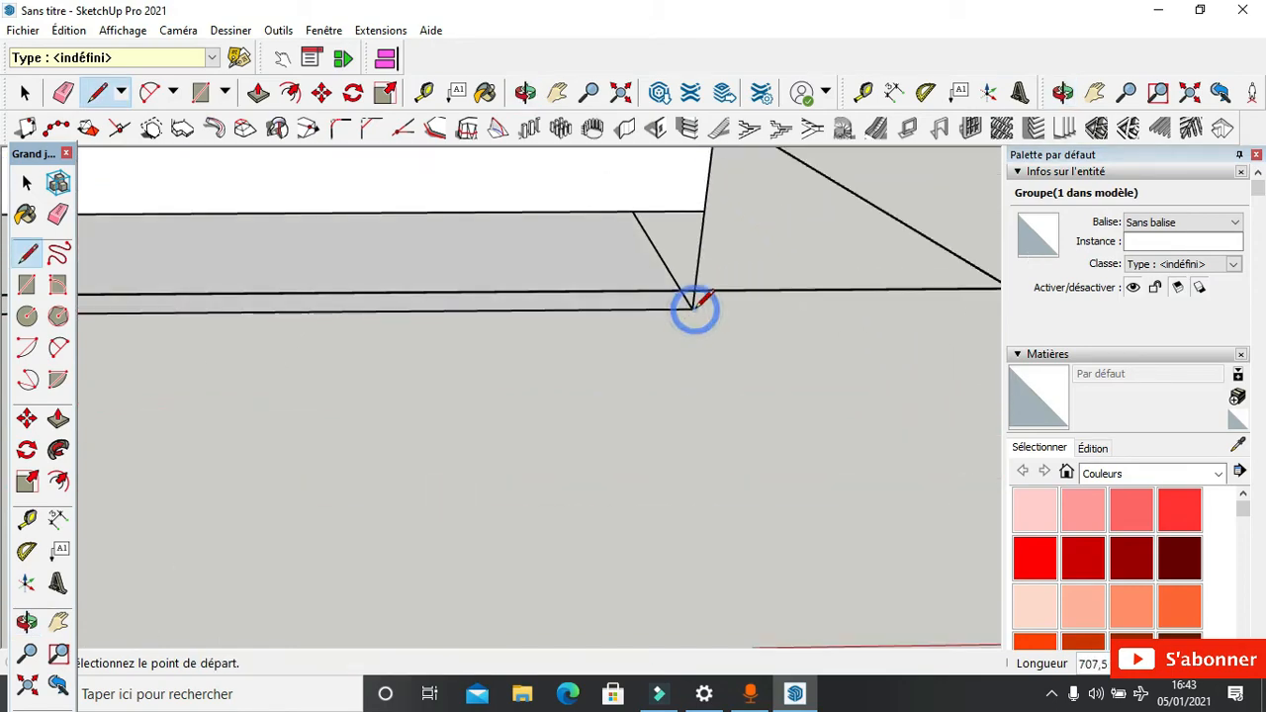
Step: Push/Pull the closed outline's face below the house by 45 cm to form the foundation block
middle_drag(698, 297, 475, 176)
scroll(594, 381, down, 8)
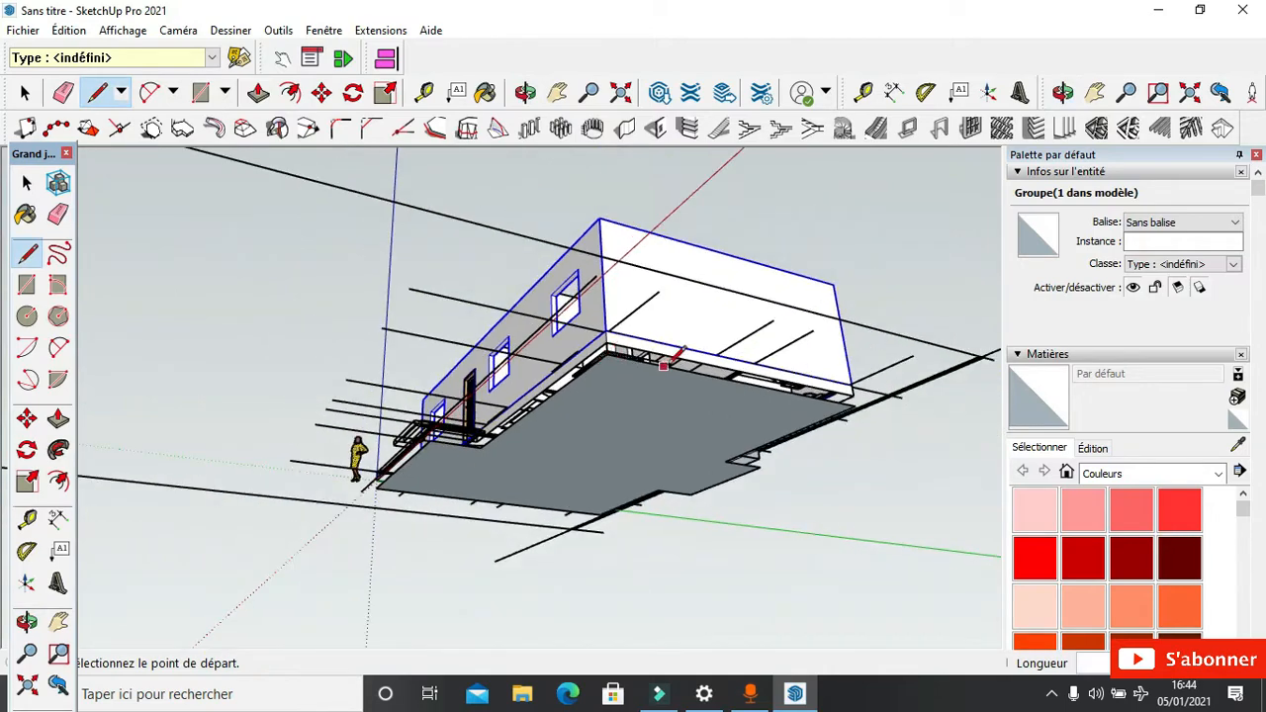
middle_drag(653, 362, 610, 373)
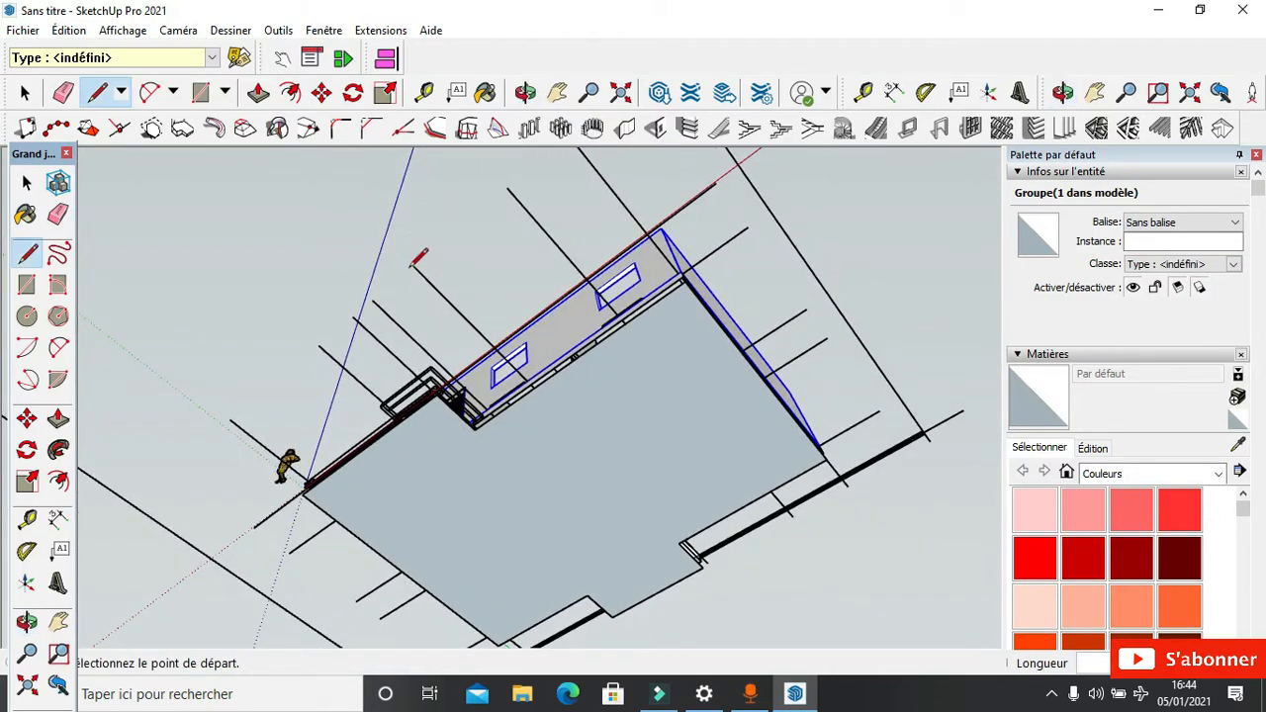
middle_drag(413, 301, 331, 208)
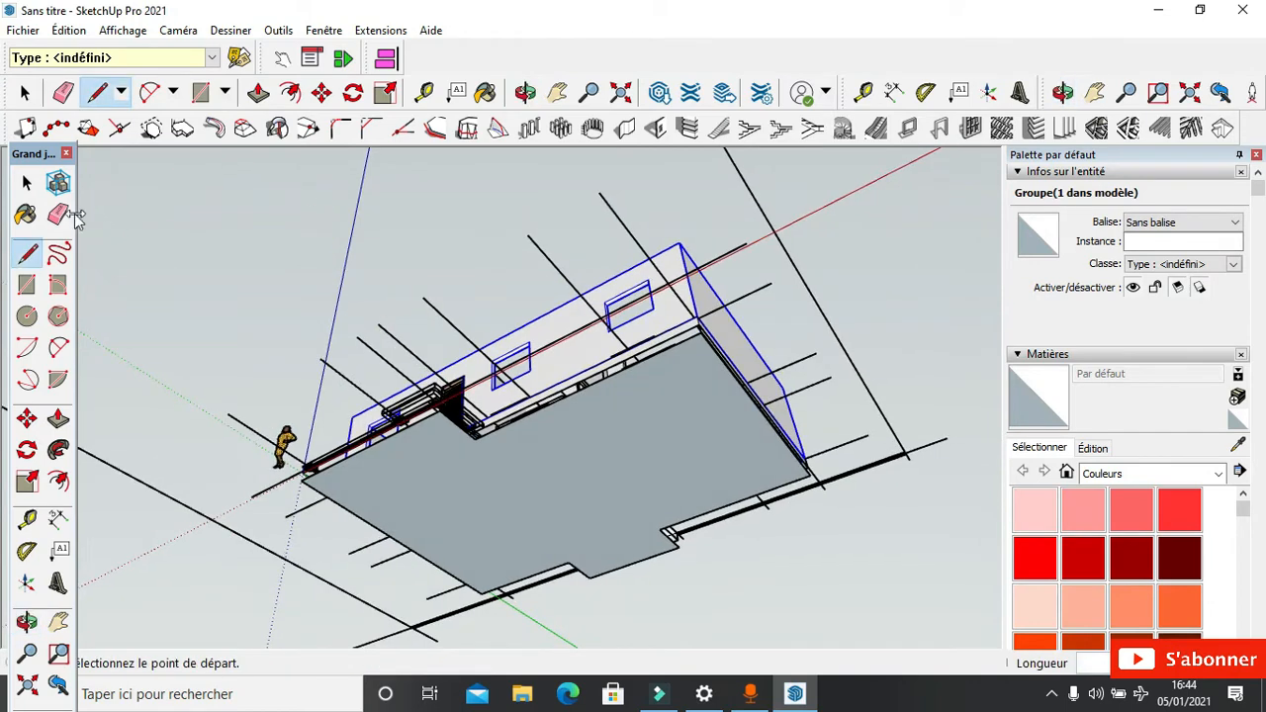
click(58, 420)
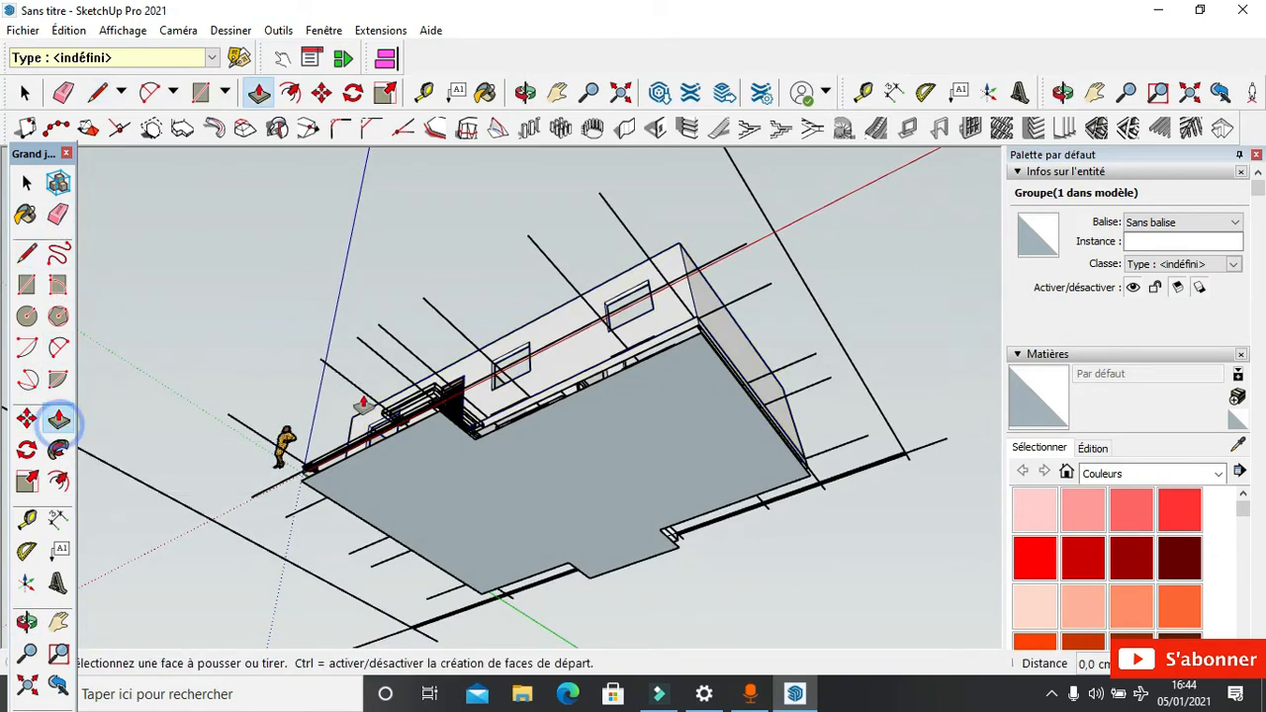
middle_drag(347, 534, 424, 482)
click(423, 481)
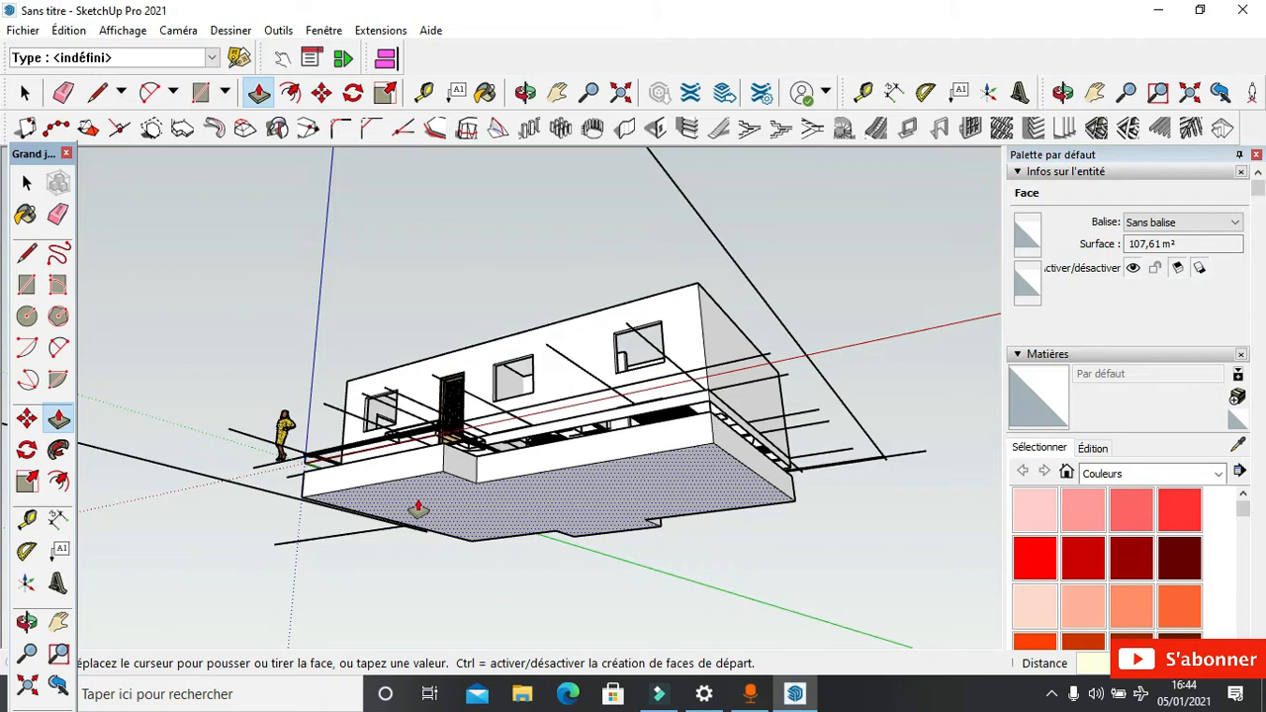
key(Return)
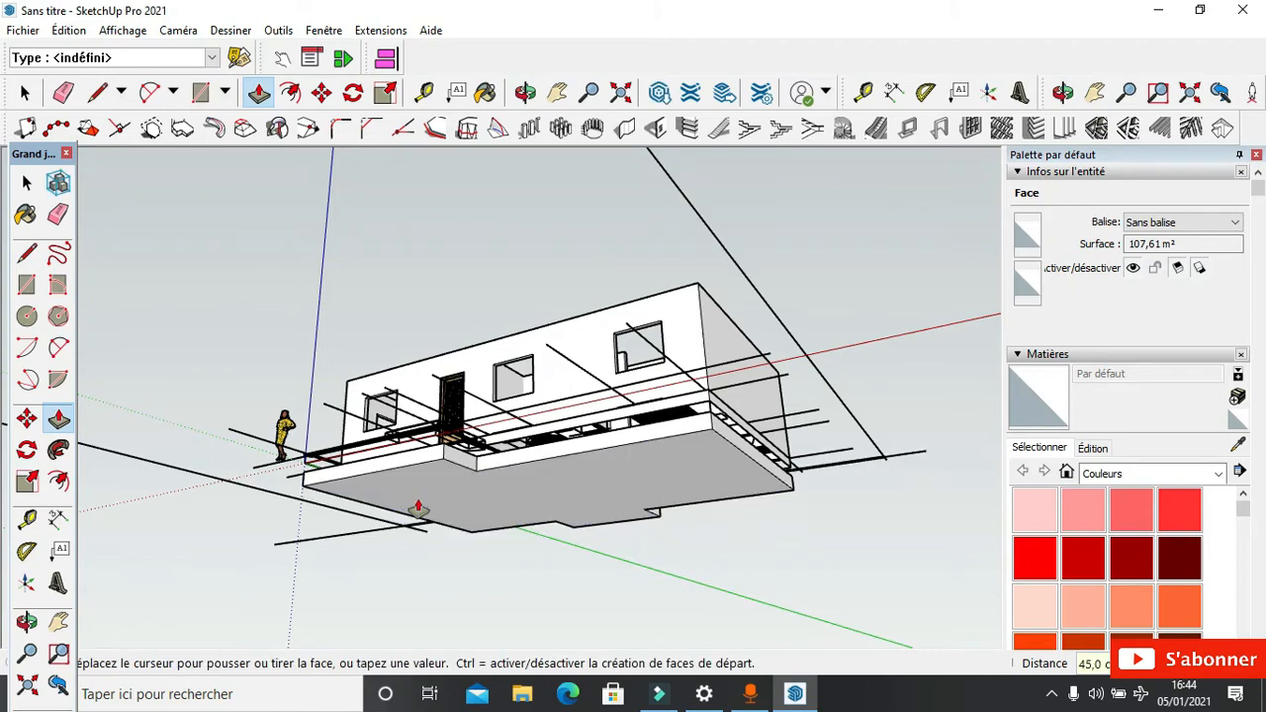
Step: Examine the gap between the foundation block and the house's plinth at the front corner
click(27, 94)
middle_drag(457, 531, 698, 505)
scroll(698, 505, up, 10)
middle_drag(748, 461, 811, 405)
click(63, 92)
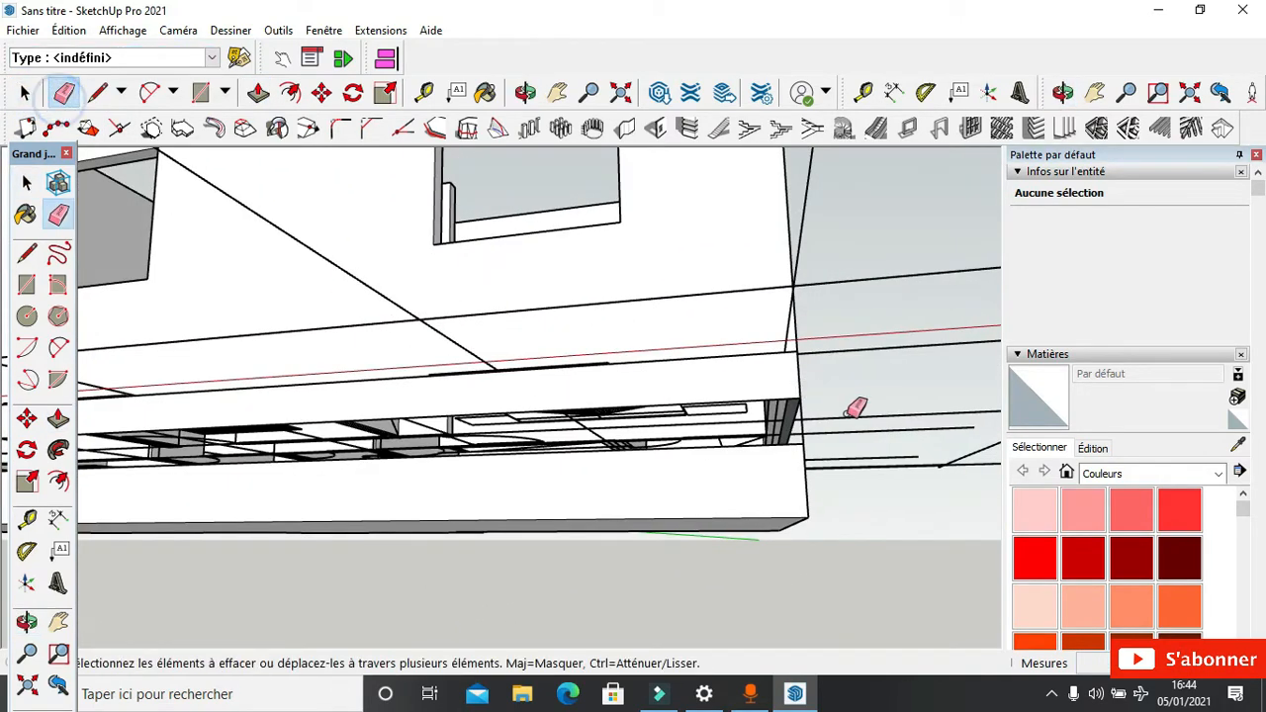
scroll(847, 404, up, 3)
scroll(764, 453, up, 3)
mouse_move(764, 453)
middle_down()
mouse_move(786, 426)
mouse_move(791, 441)
middle_up()
scroll(571, 472, down, 5)
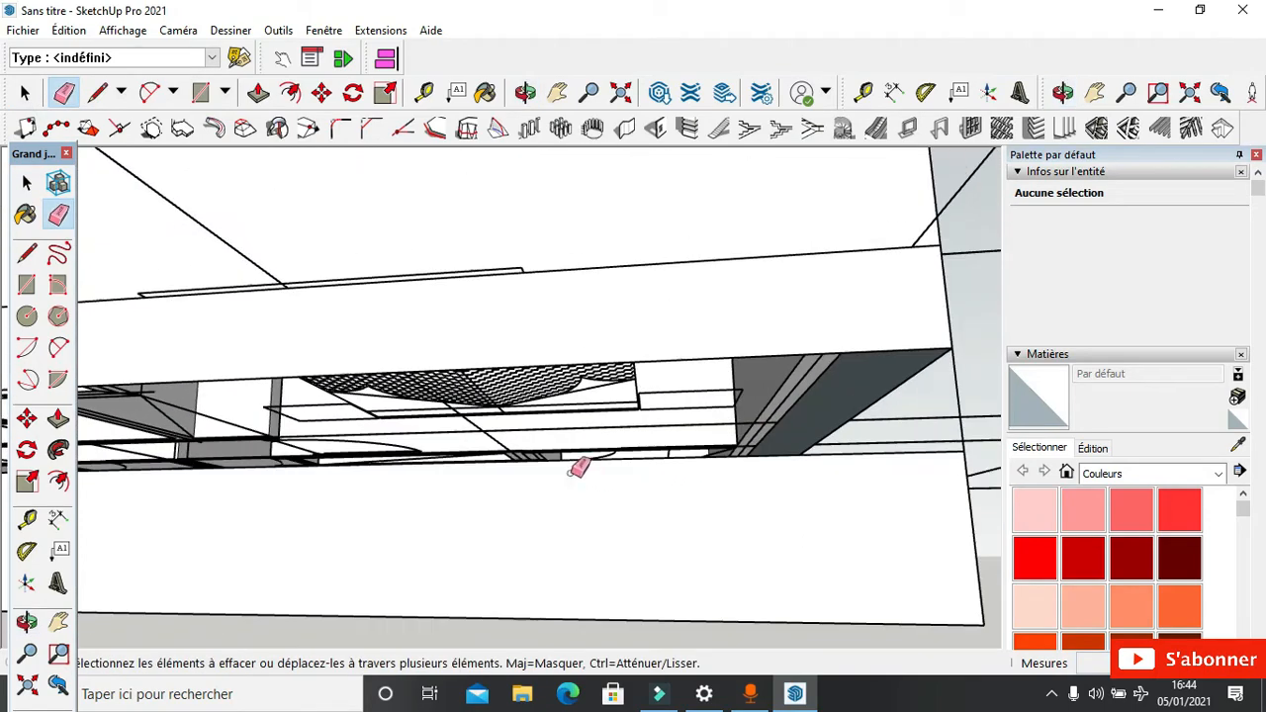
middle_drag(856, 393, 836, 405)
click(839, 401)
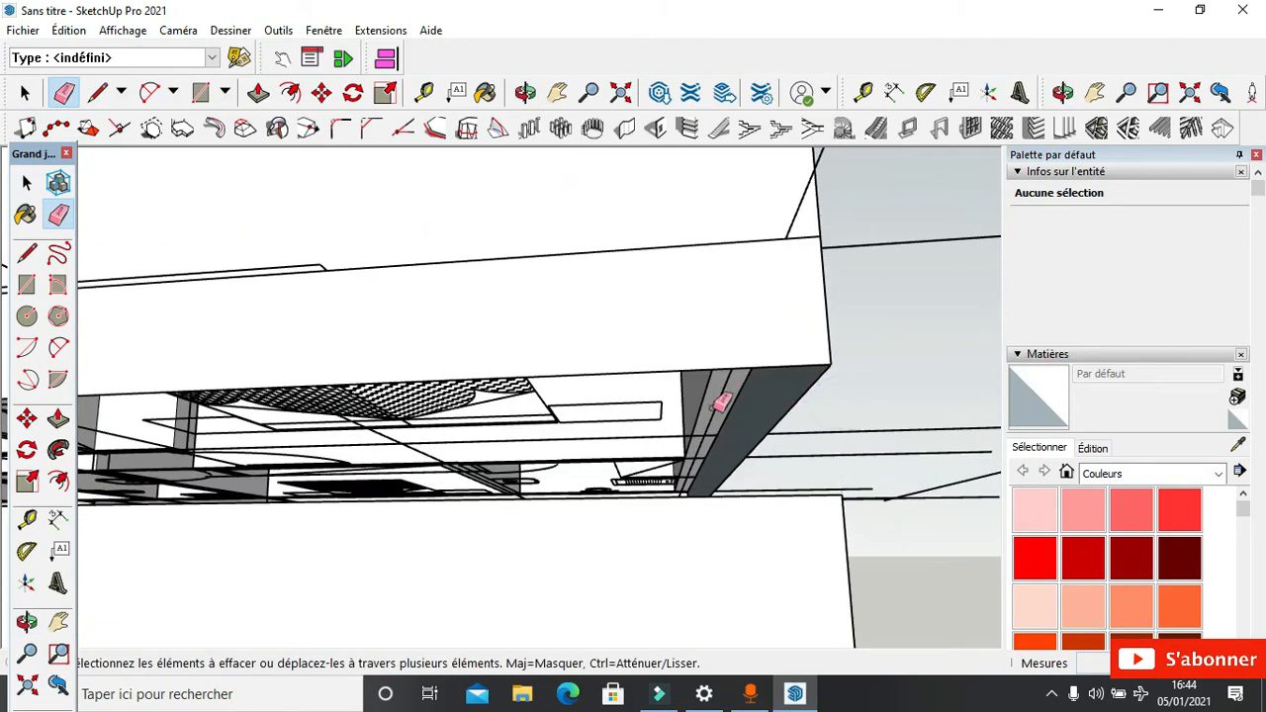
Step: Select the entire foundation block with its connected faces and edges and make it a group
click(26, 96)
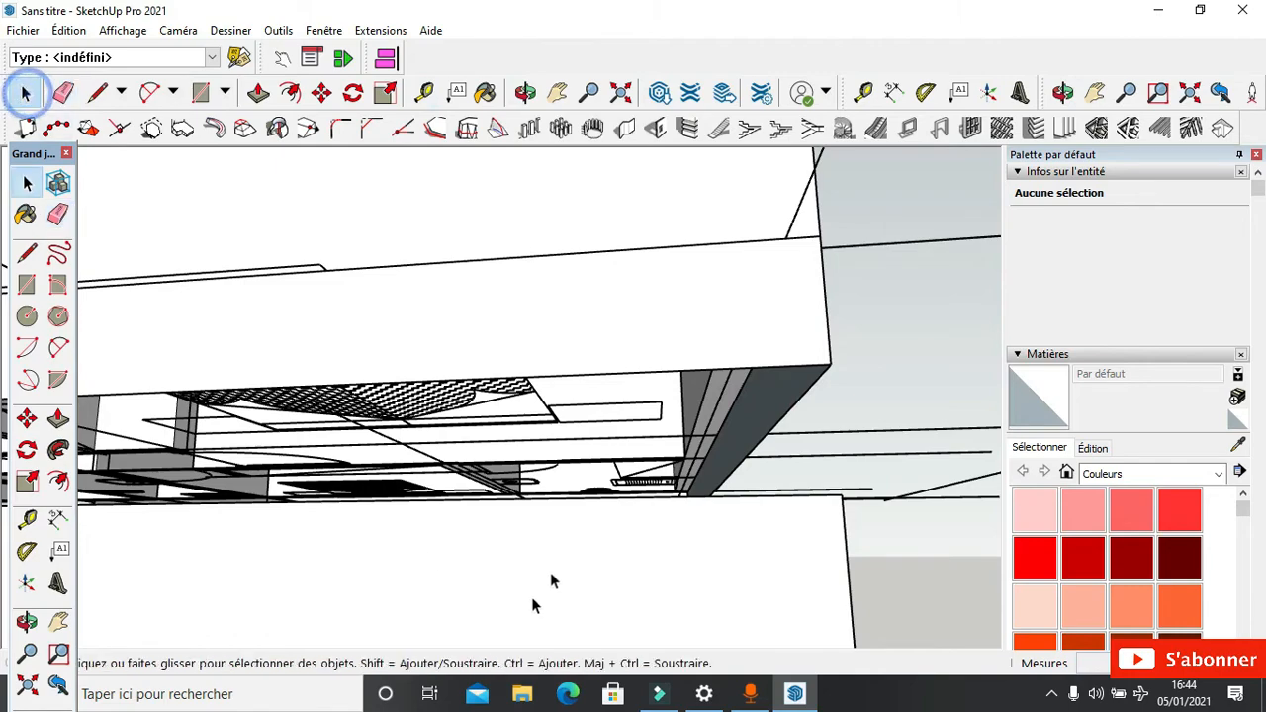
scroll(561, 520, down, 3)
middle_drag(540, 442, 664, 475)
scroll(663, 478, down, 5)
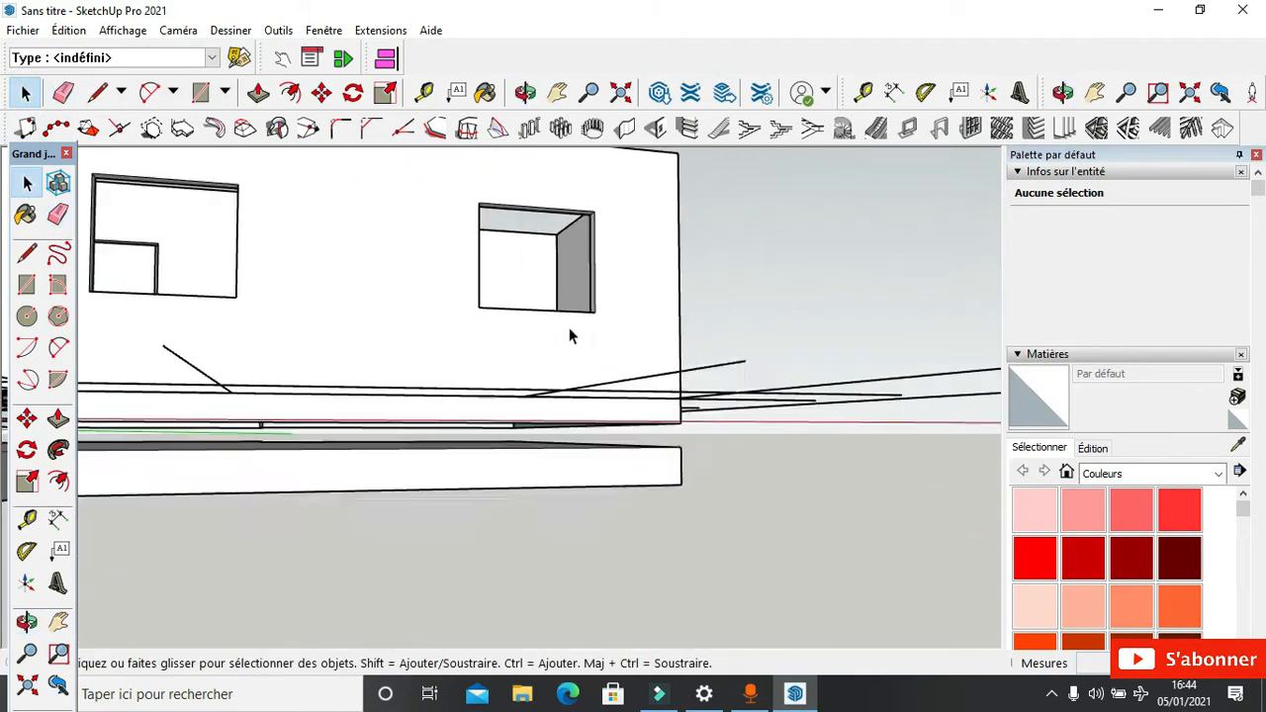
click(508, 449)
middle_drag(508, 448, 345, 444)
right_click(347, 446)
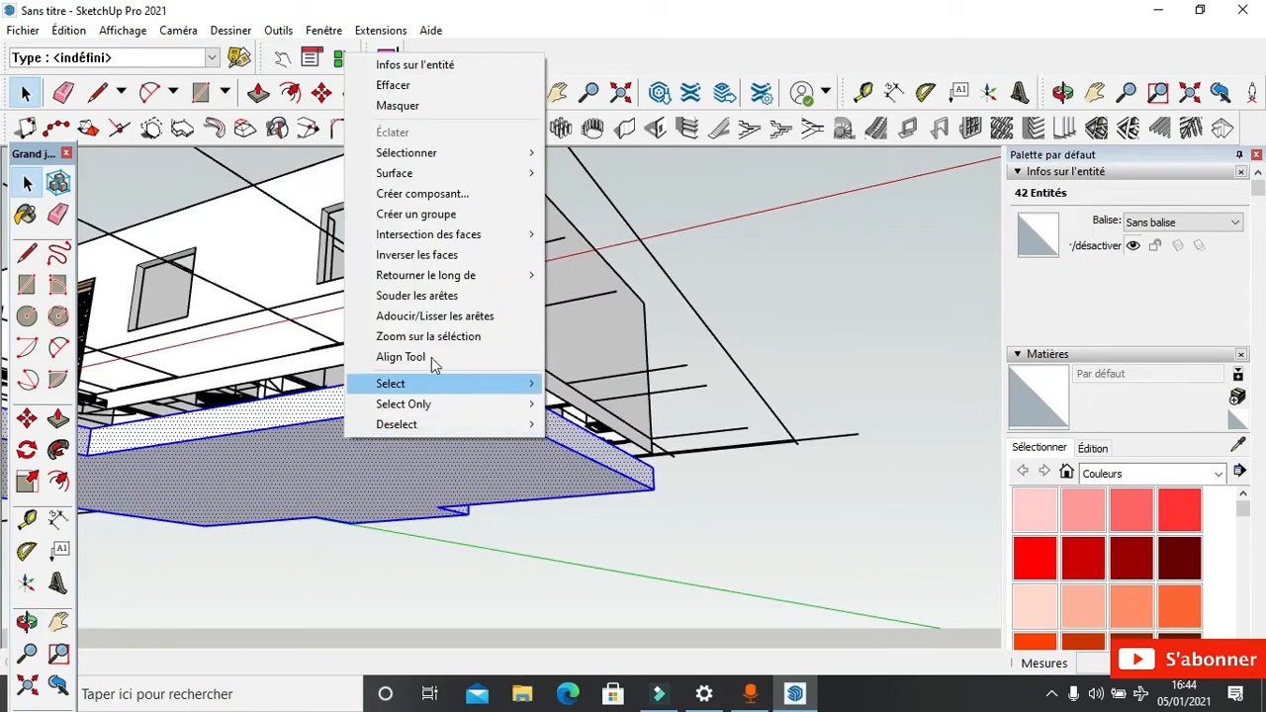
click(405, 213)
Step: Move the foundation group up about 28.6 cm so its upper corner meets the bottom corner of the house's plinth
middle_drag(475, 305, 530, 396)
scroll(531, 395, down, 2)
scroll(169, 483, up, 1)
middle_drag(168, 483, 344, 366)
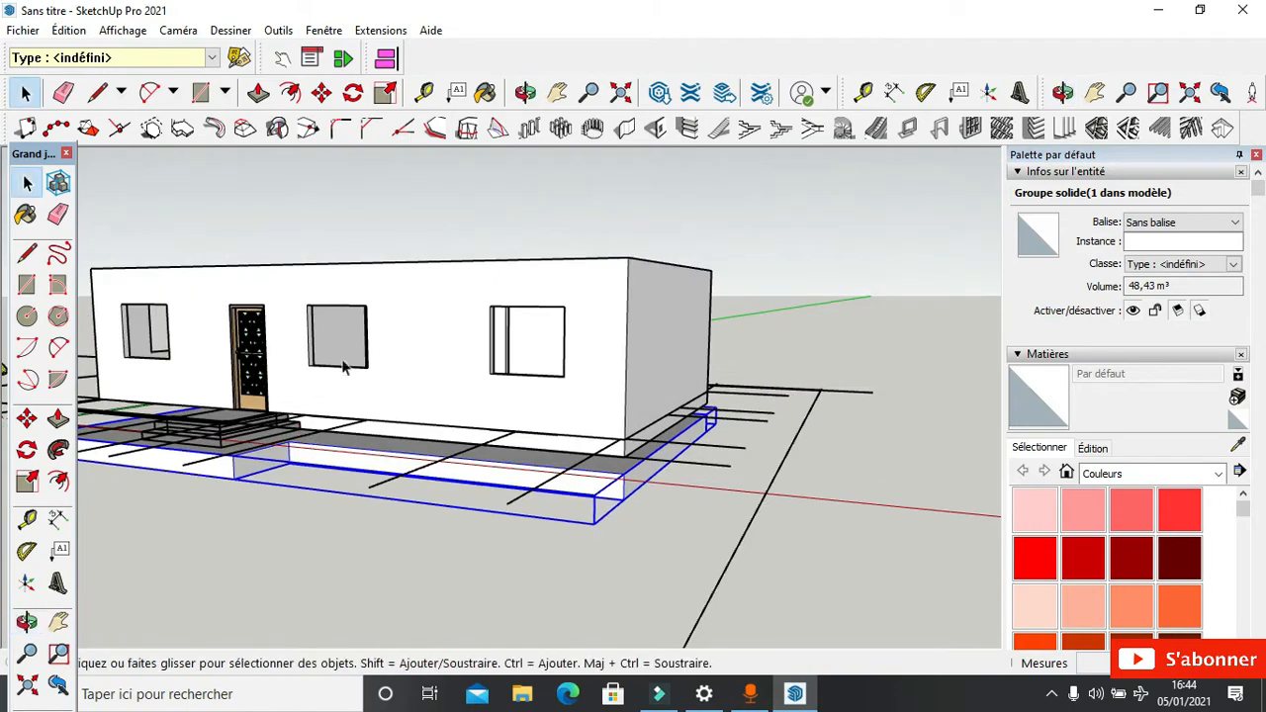
click(322, 92)
scroll(654, 477, up, 3)
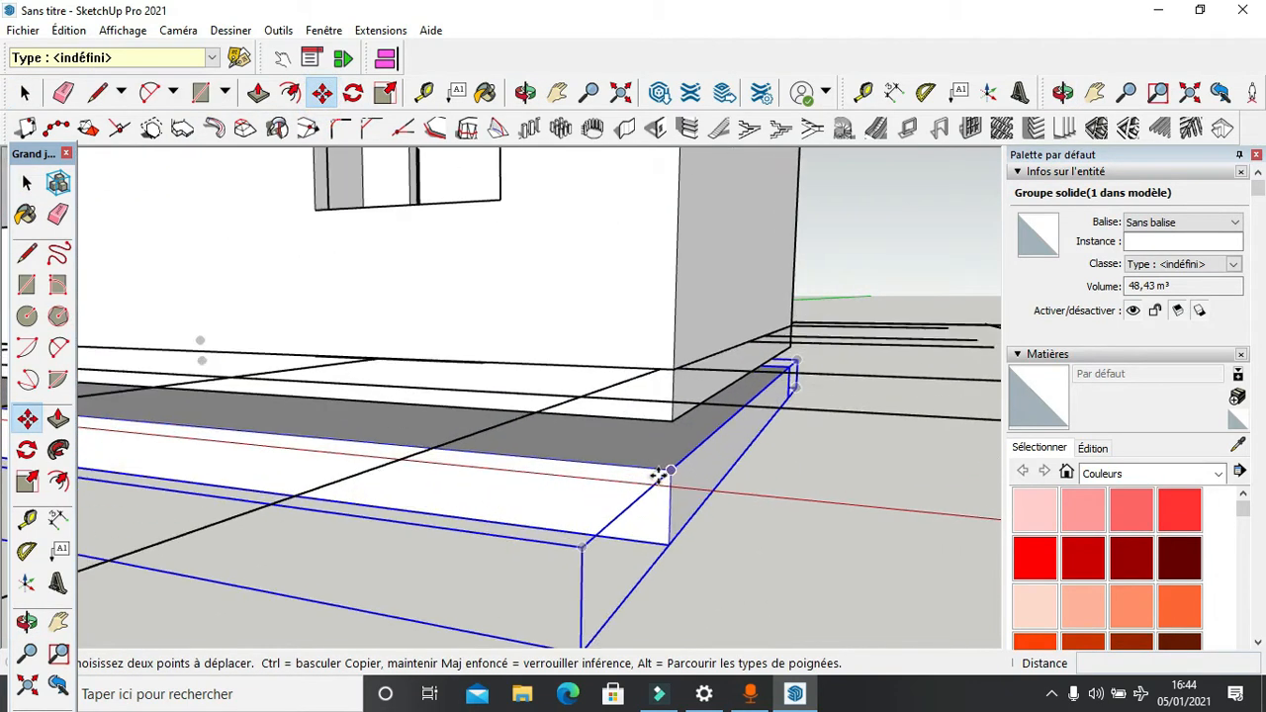
scroll(655, 477, up, 4)
click(670, 479)
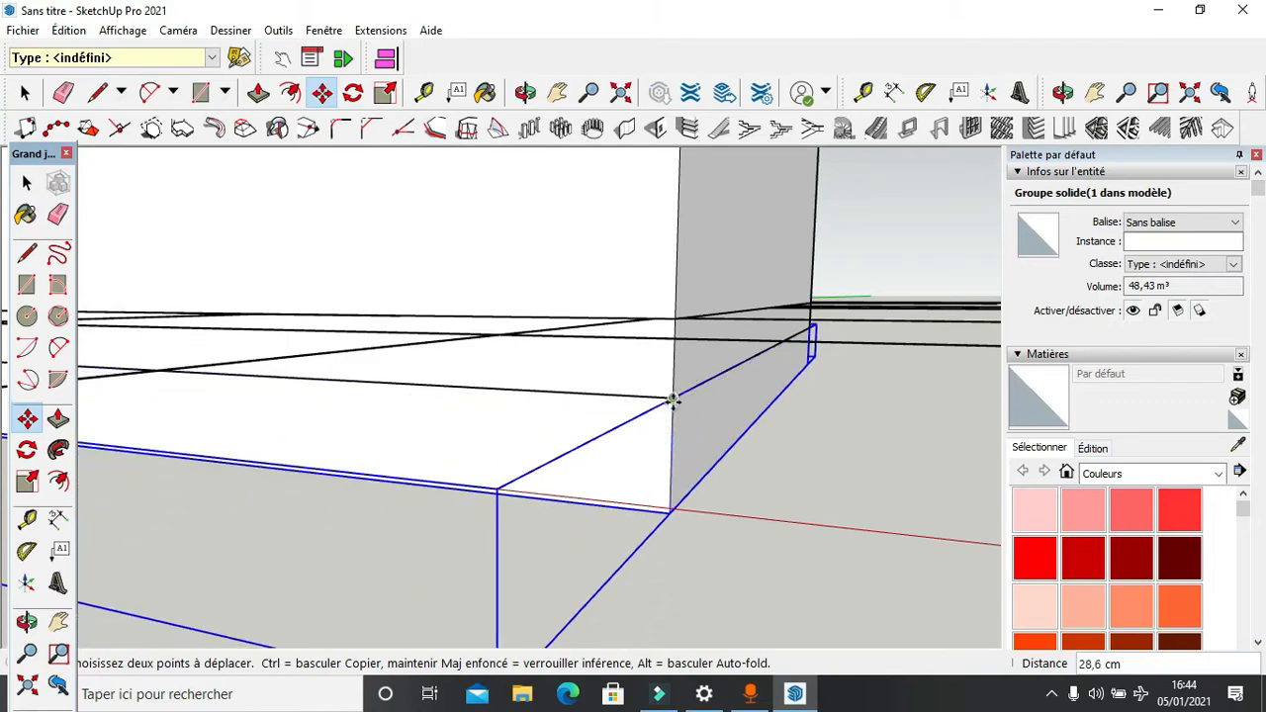
click(672, 396)
Step: Erase the two lines crossing the rear terrace's surface and the terrace's side edge to remove its top face
middle_drag(741, 396, 508, 410)
scroll(421, 332, down, 4)
scroll(670, 283, down, 3)
middle_drag(670, 283, 426, 346)
scroll(645, 272, up, 5)
middle_drag(645, 272, 630, 413)
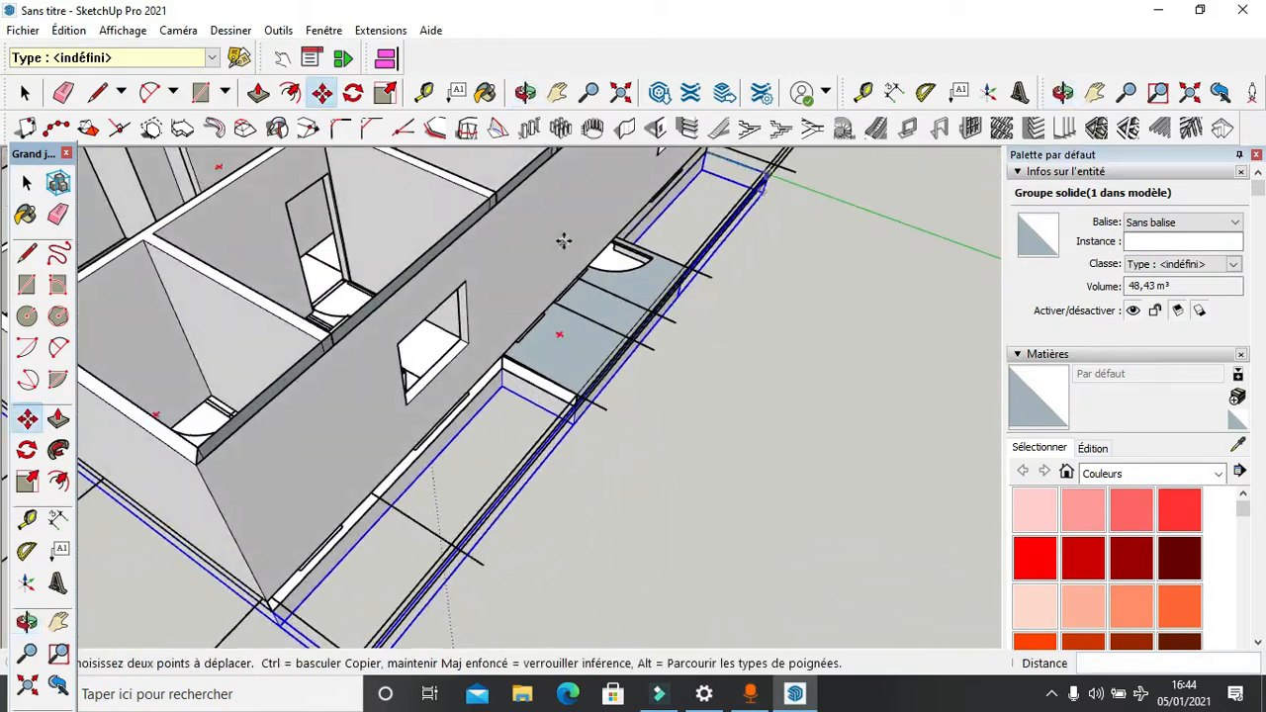
scroll(562, 241, up, 3)
mouse_move(563, 240)
middle_down()
mouse_move(593, 299)
mouse_move(572, 353)
mouse_move(514, 303)
middle_up()
scroll(514, 303, down, 2)
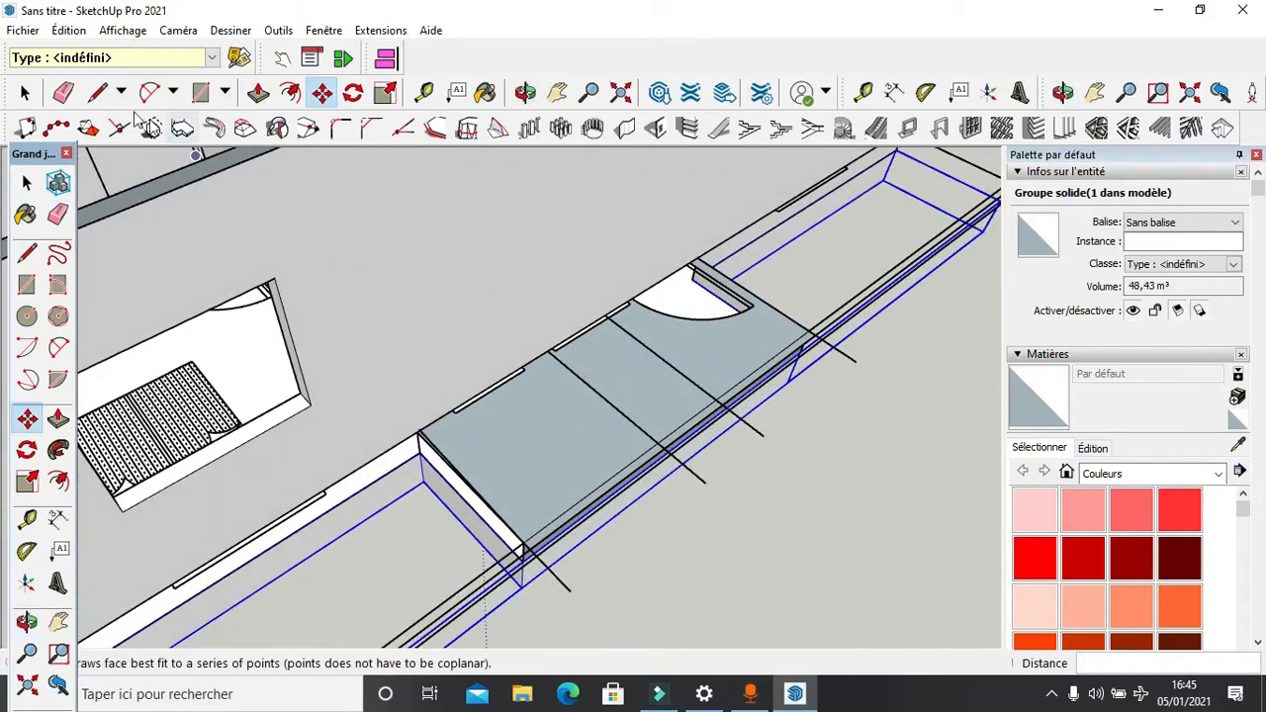
click(64, 92)
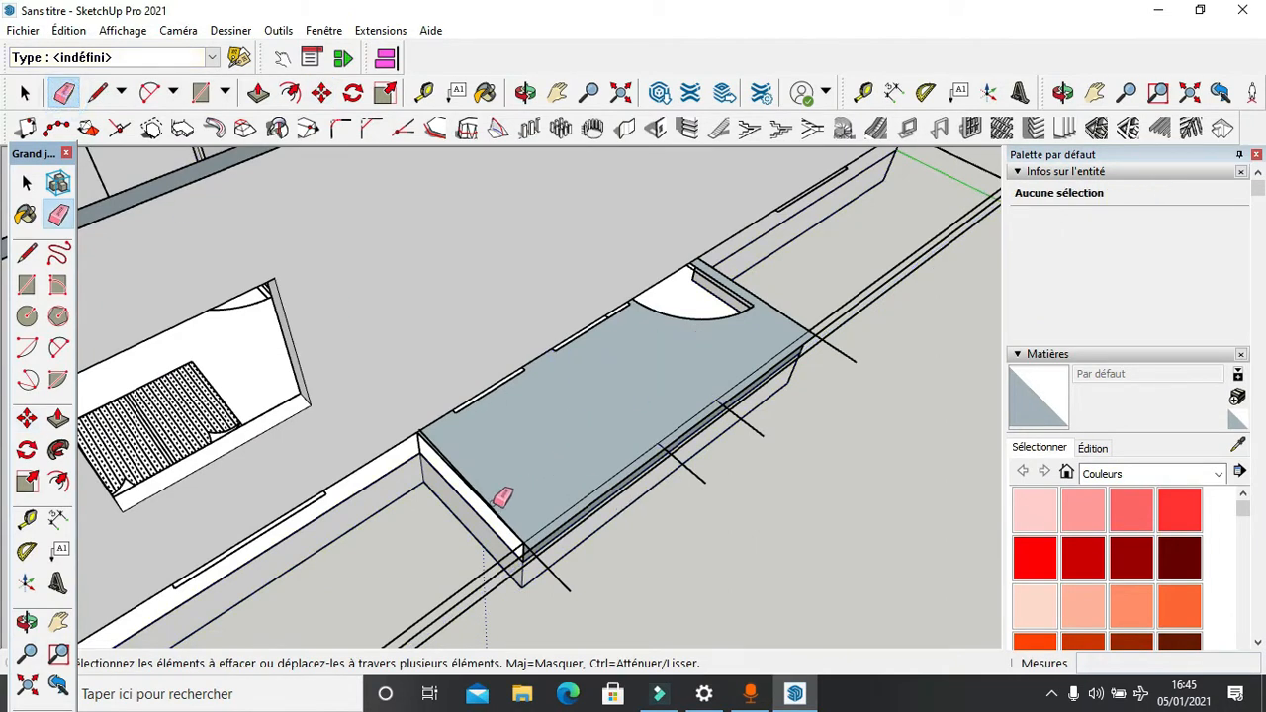
drag(492, 496, 512, 494)
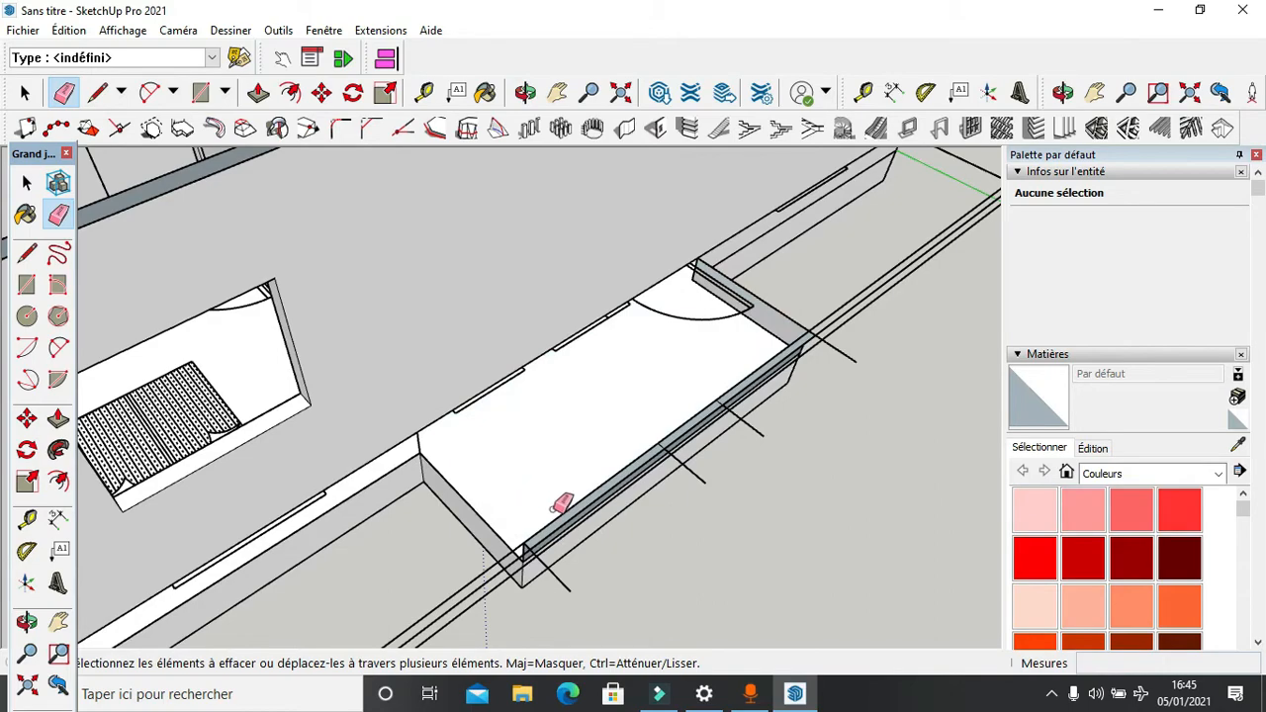
Step: Erase the remaining edges and narrow side faces of the old rear terrace above the foundation group
mouse_move(561, 504)
middle_down()
mouse_move(537, 469)
mouse_move(538, 350)
mouse_move(518, 422)
middle_up()
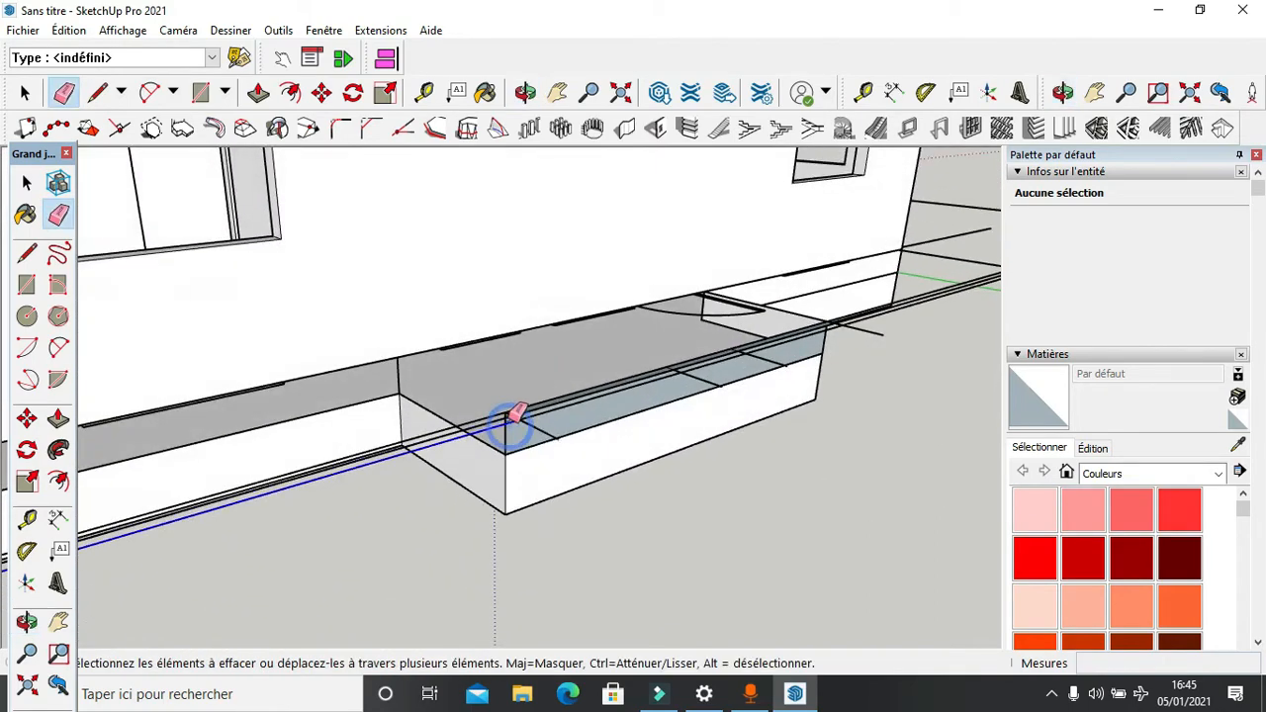
drag(515, 415, 551, 414)
mouse_move(522, 376)
middle_down()
mouse_move(503, 305)
mouse_move(532, 280)
mouse_move(574, 313)
mouse_move(613, 321)
middle_up()
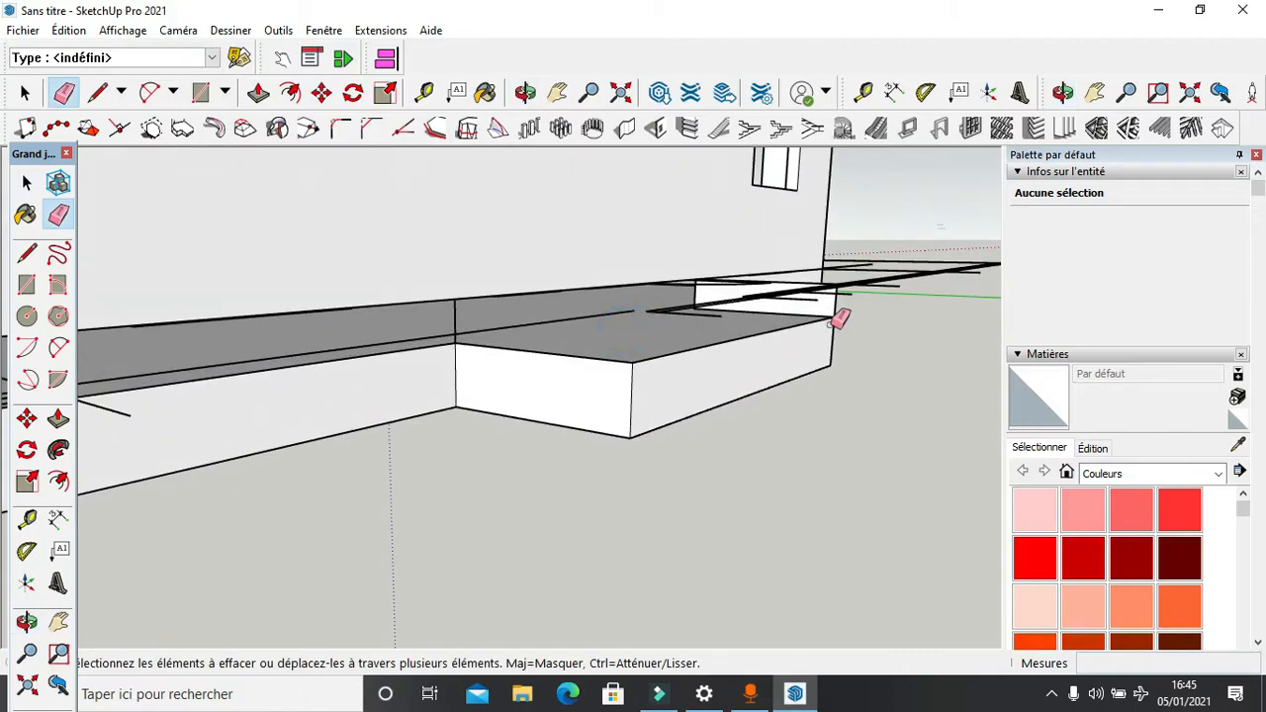
Step: Erase the old plinth's remaining corner edges between the house walls and the foundation group
scroll(839, 318, down, 5)
mouse_move(269, 331)
middle_down()
mouse_move(611, 297)
mouse_move(639, 274)
mouse_move(701, 270)
mouse_move(743, 356)
mouse_move(834, 466)
mouse_move(755, 575)
mouse_move(643, 638)
mouse_move(445, 327)
mouse_move(254, 283)
mouse_move(382, 294)
mouse_move(503, 283)
mouse_move(542, 254)
middle_up()
key(e)
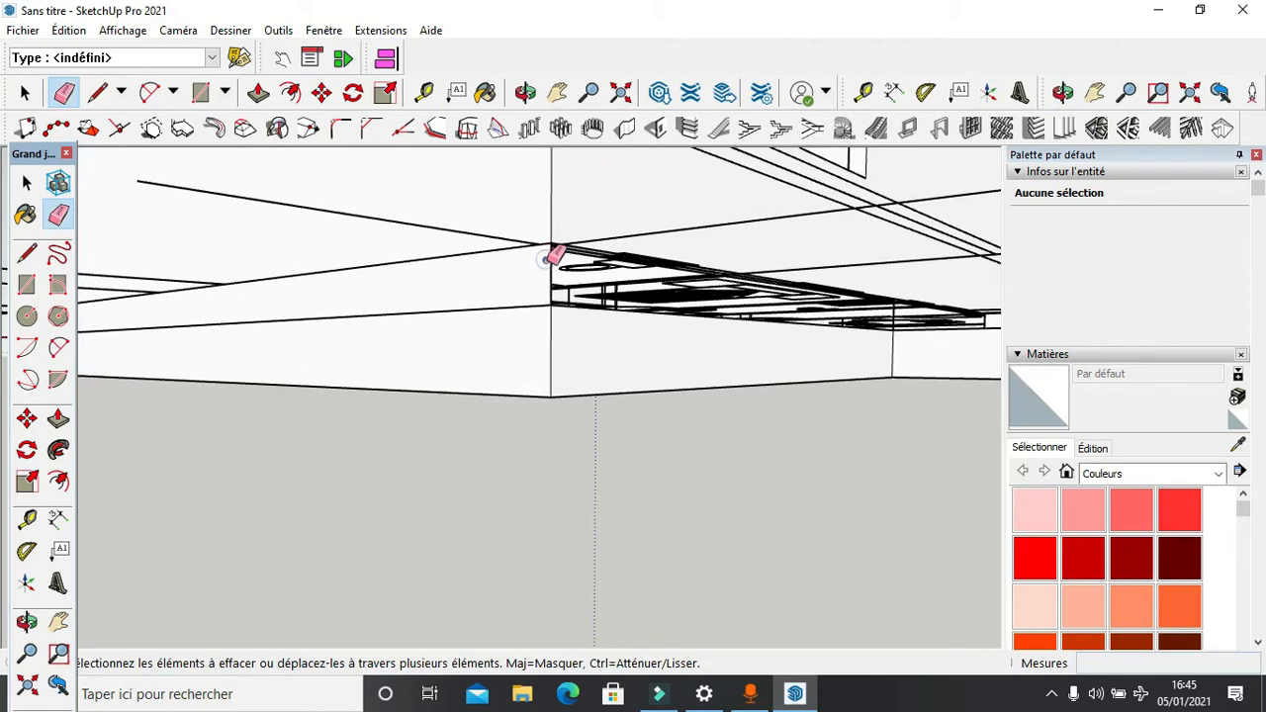
middle_drag(607, 285, 266, 304)
scroll(253, 310, up, 3)
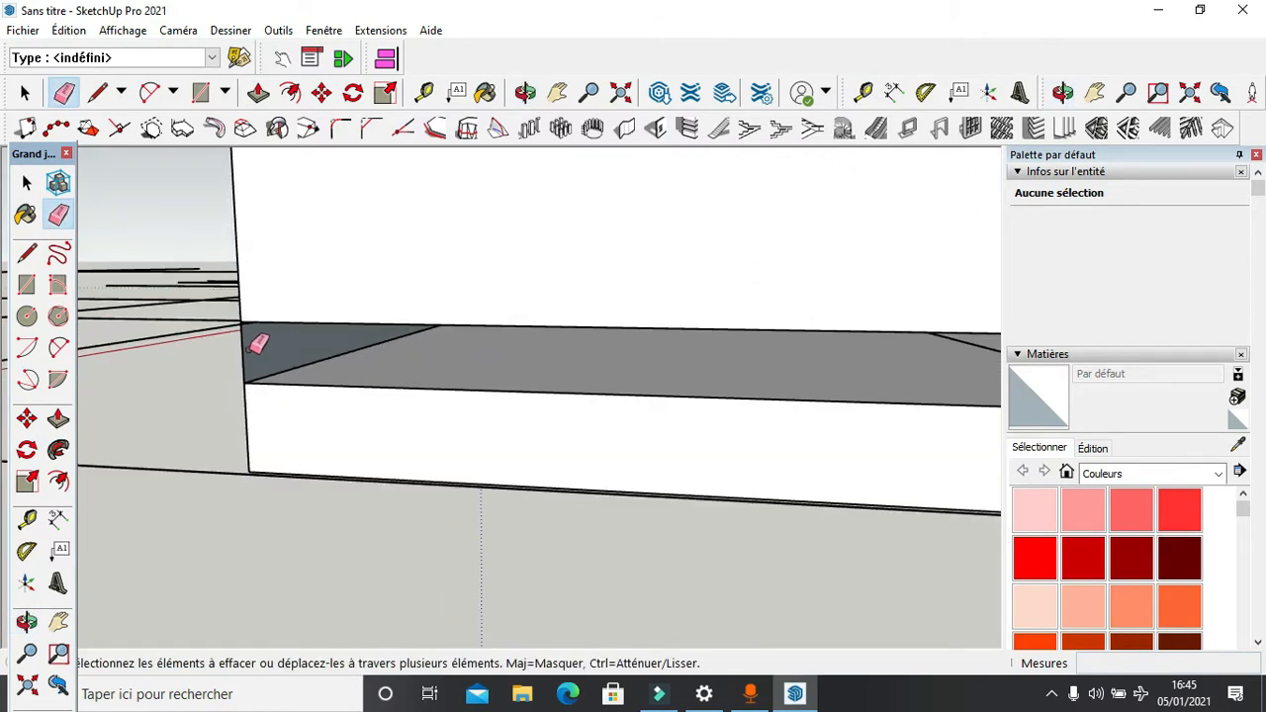
middle_drag(236, 350, 387, 302)
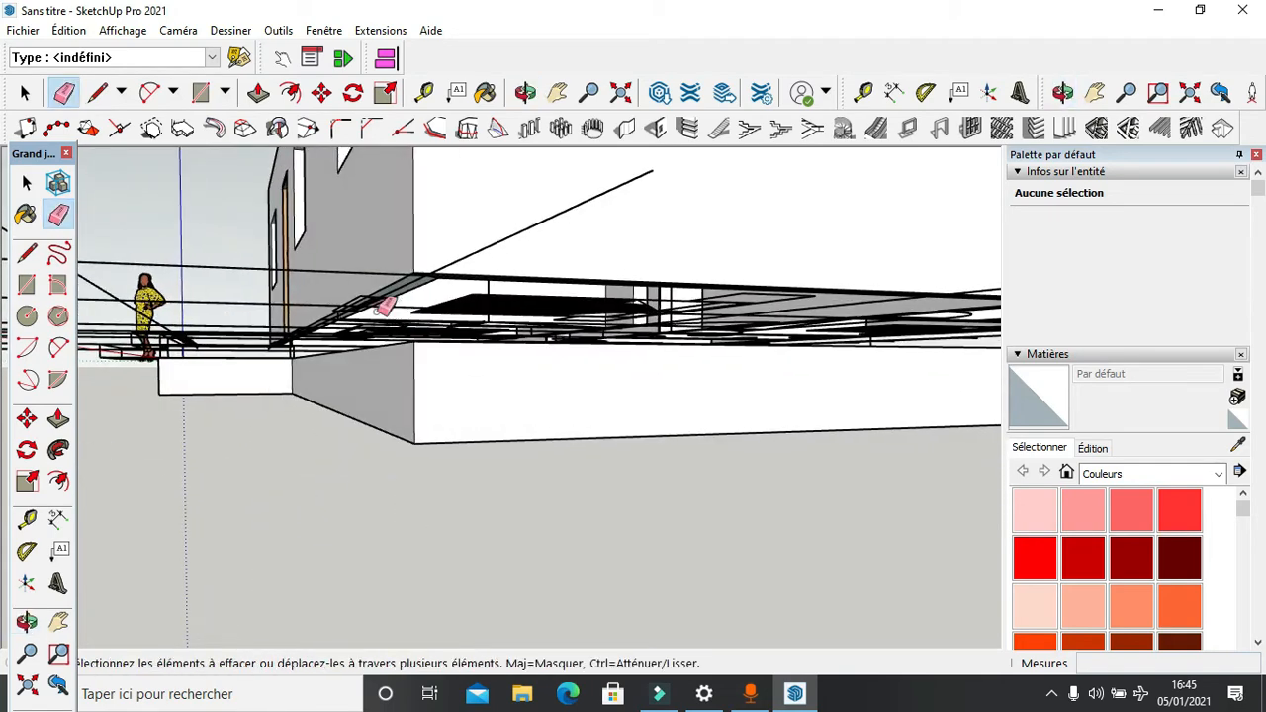
Step: Move the foundation group up about 29.3 cm so its upper corner meets the bottom corner of the house walls
key(space)
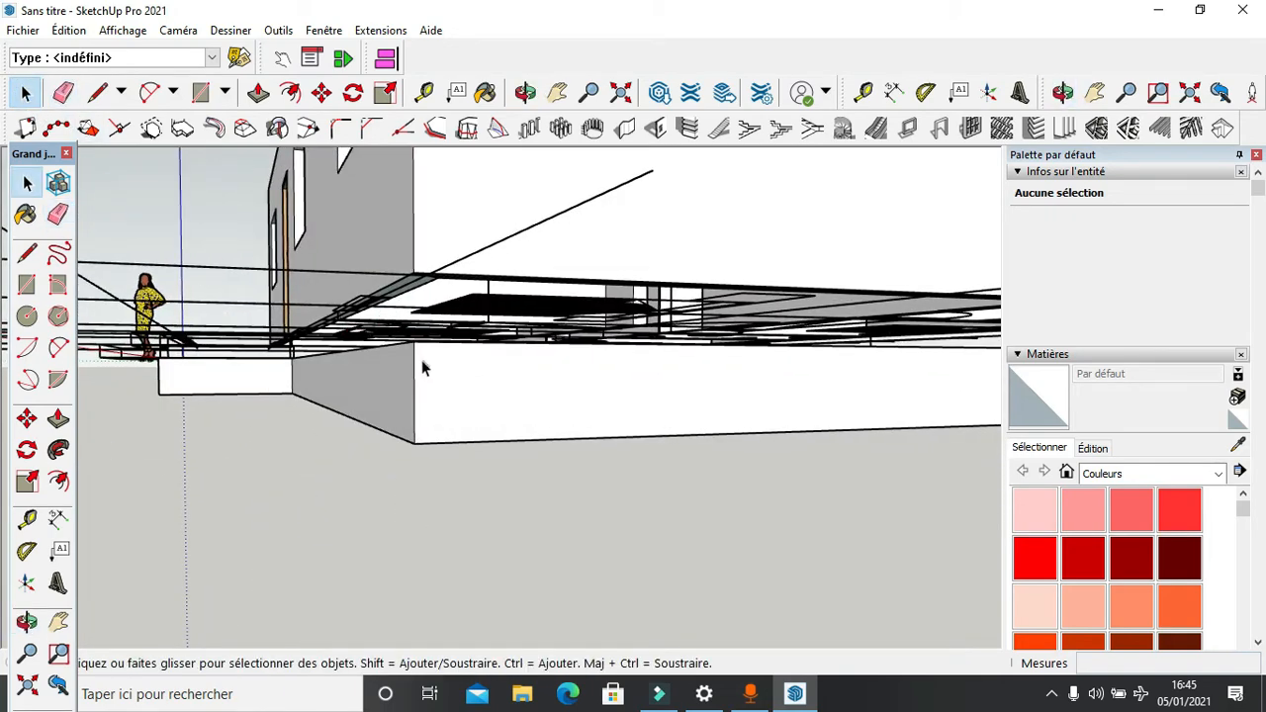
click(419, 356)
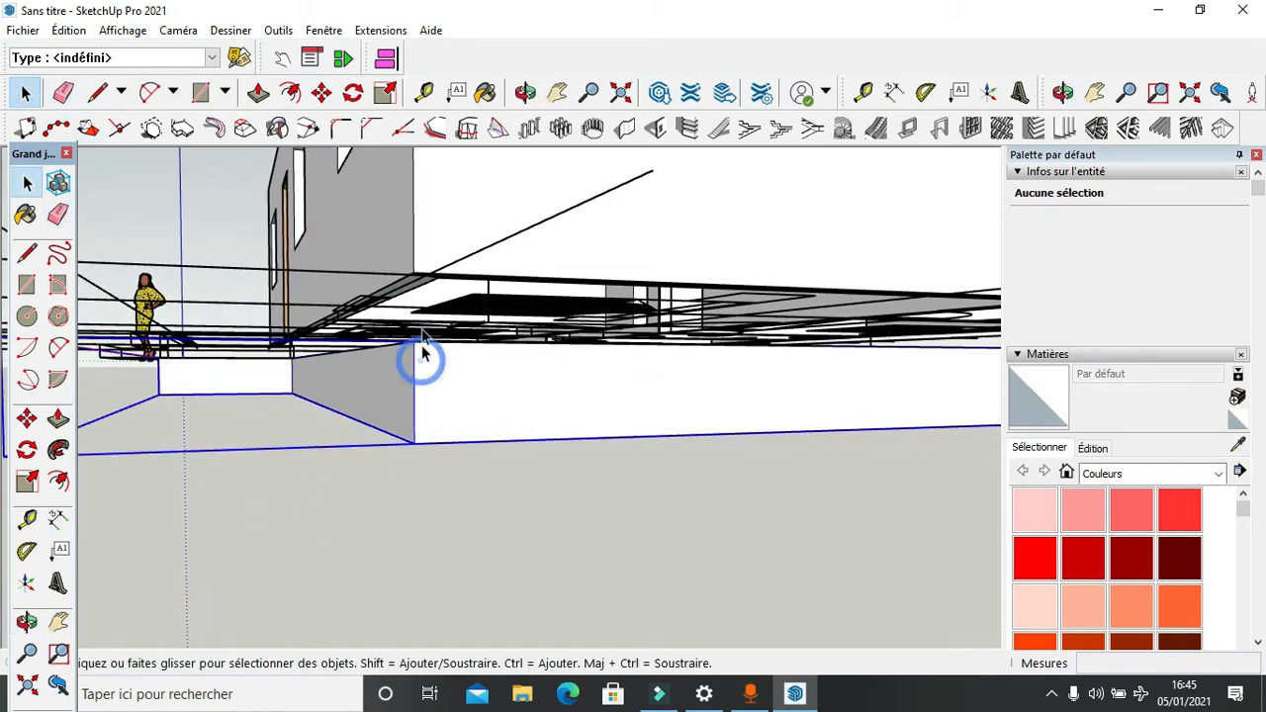
click(322, 92)
scroll(410, 341, up, 3)
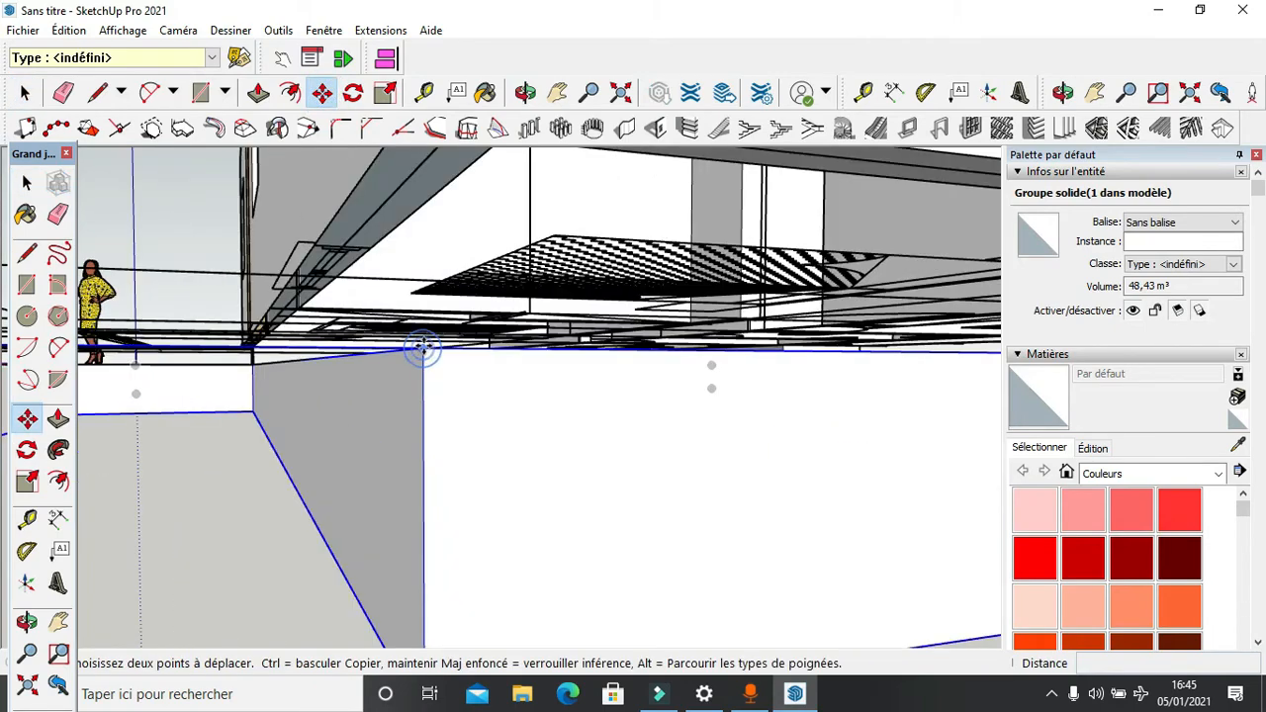
click(423, 348)
scroll(423, 348, down, 2)
middle_drag(429, 227, 554, 332)
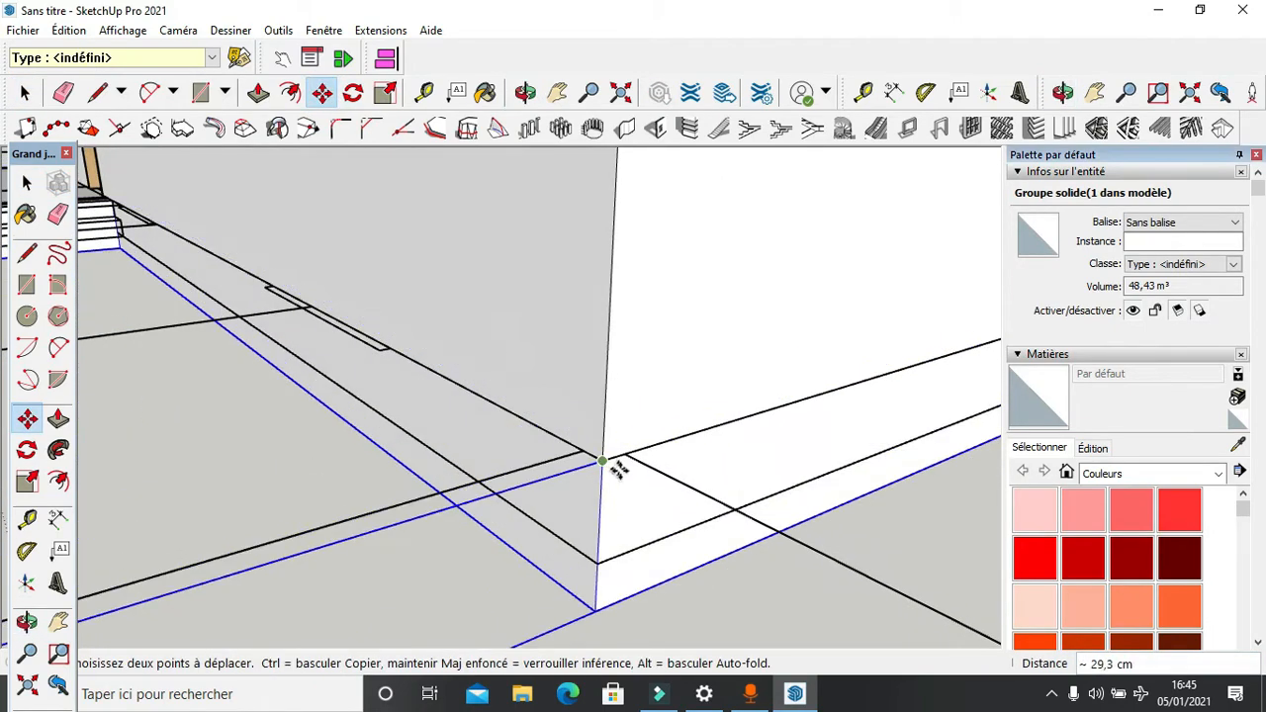
scroll(565, 405, down, 6)
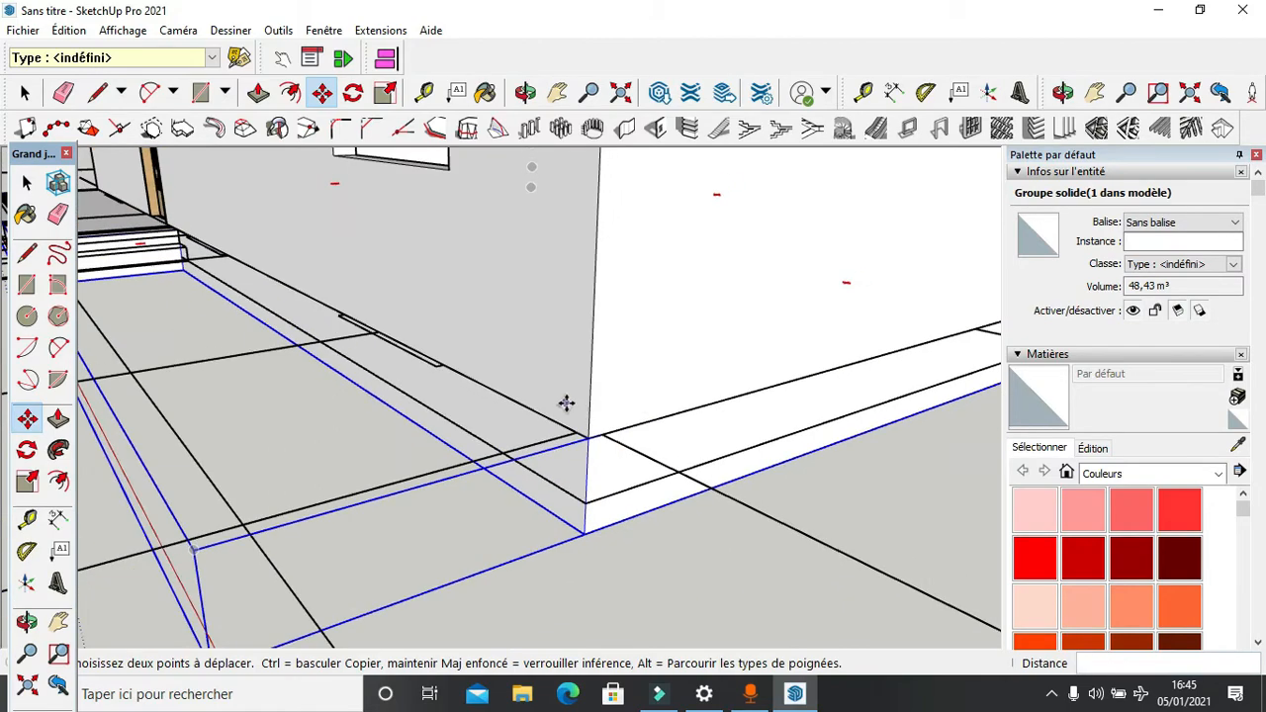
Step: Erase the leftover construction lines crossing the ground in front of the house and beside the front terrace
middle_drag(564, 405, 774, 500)
scroll(775, 499, down, 8)
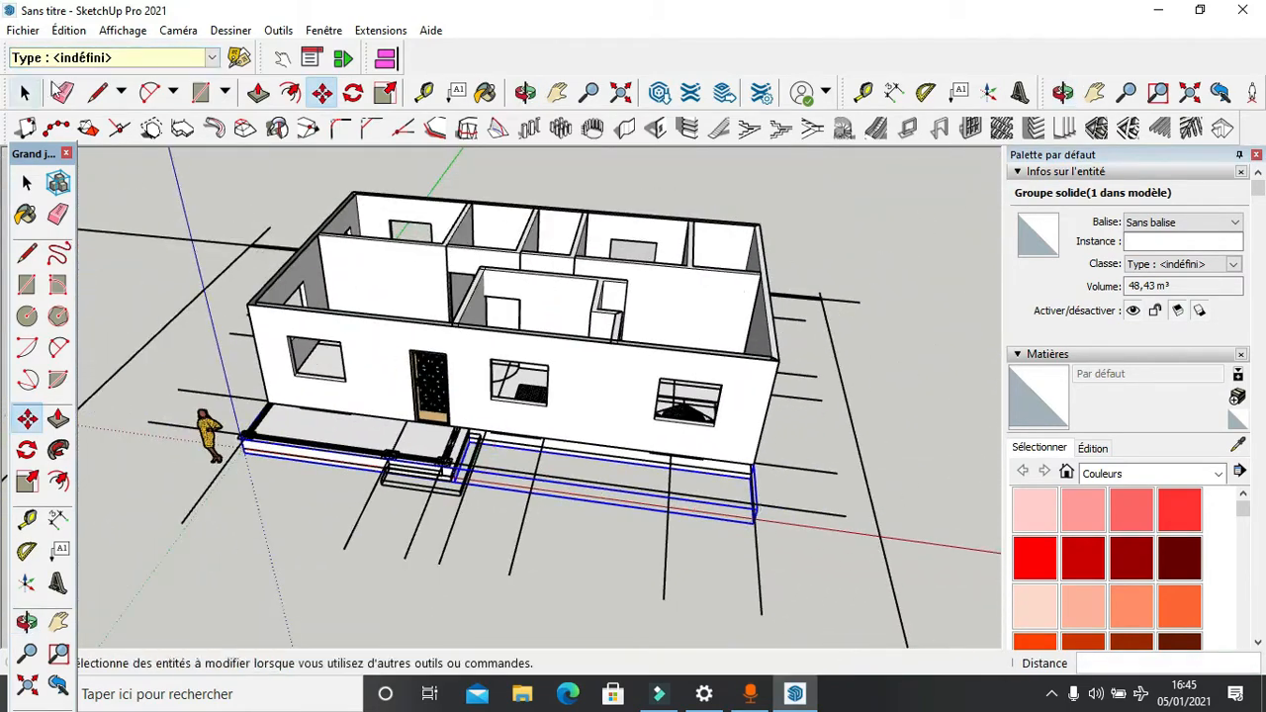
click(62, 92)
drag(384, 522, 456, 521)
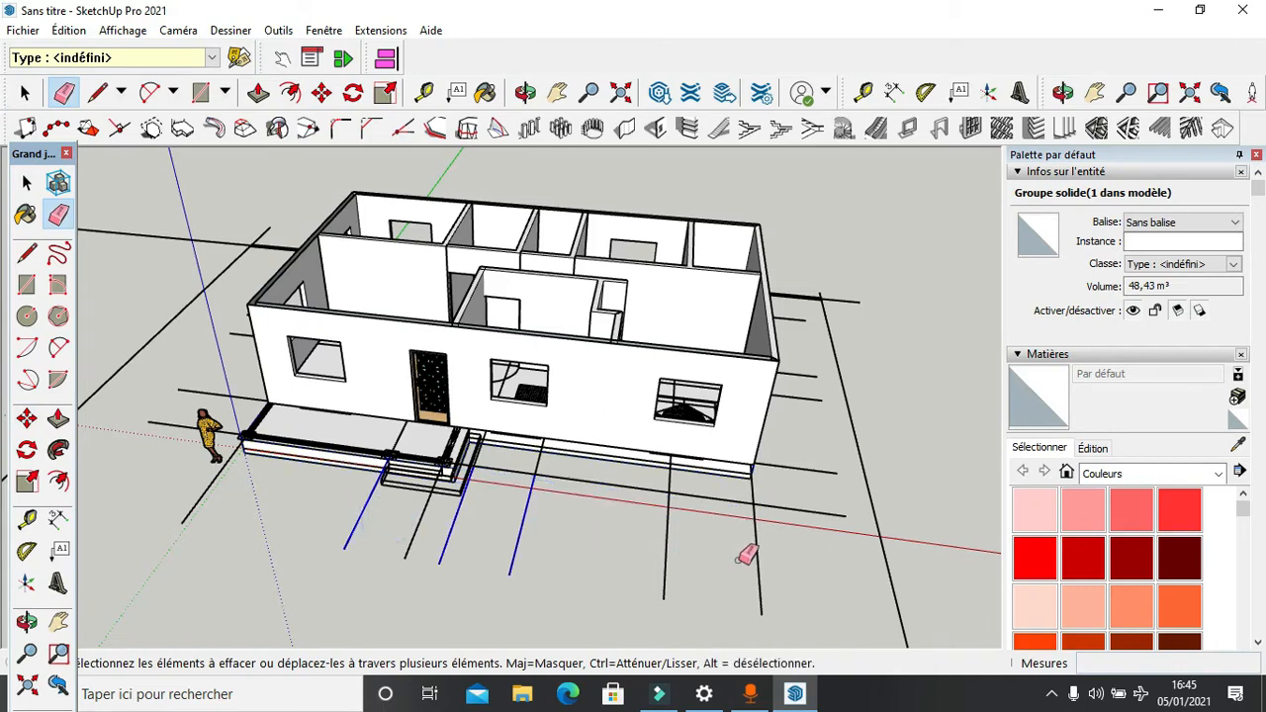
drag(775, 534, 749, 495)
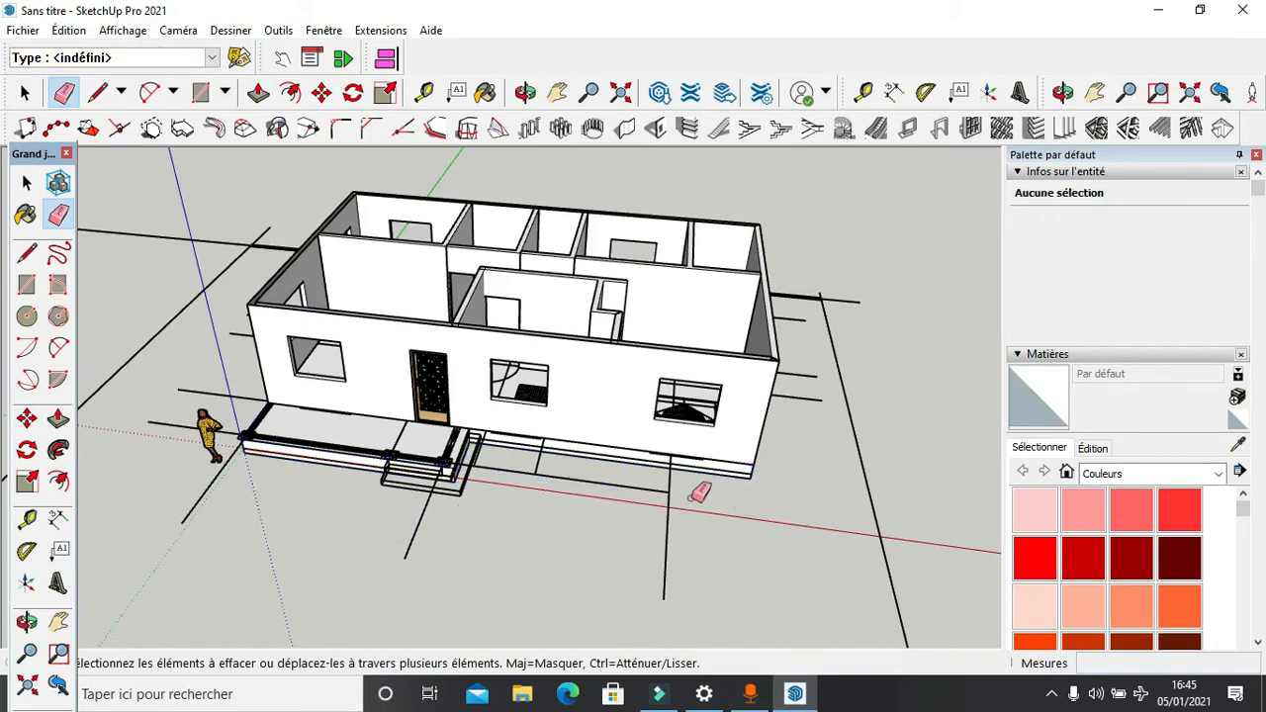
drag(668, 498, 661, 519)
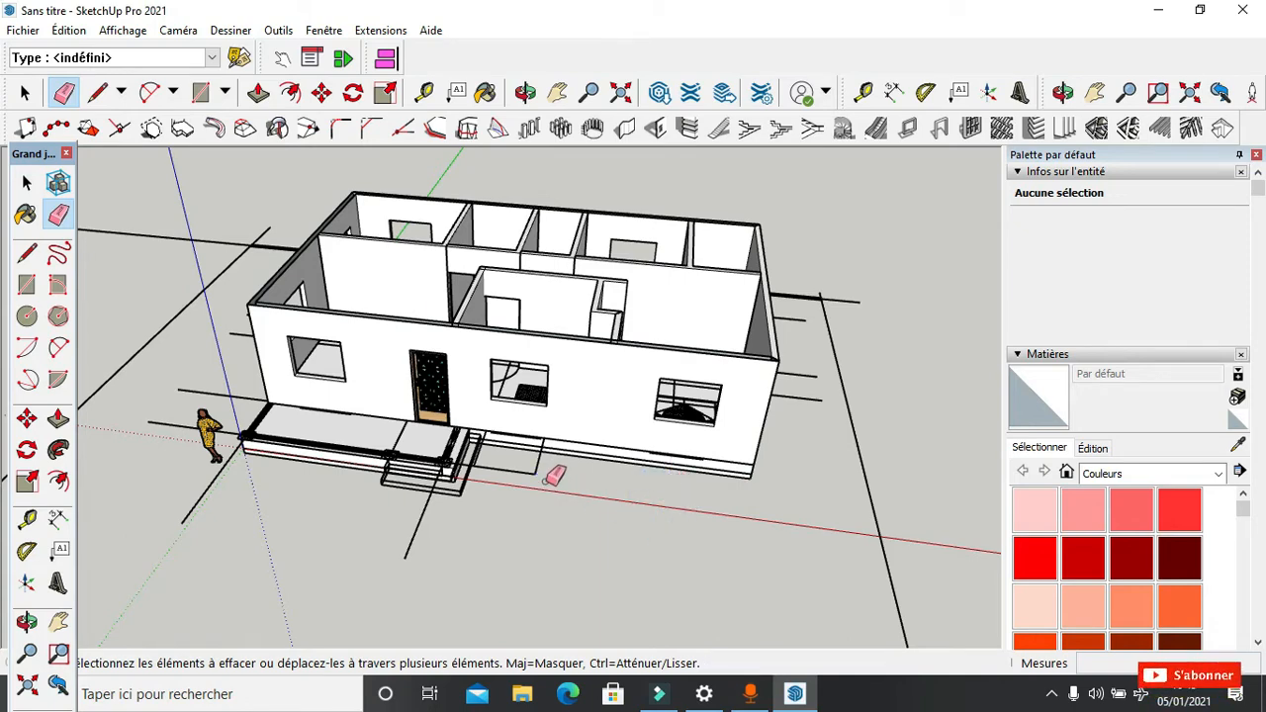
drag(544, 477, 531, 457)
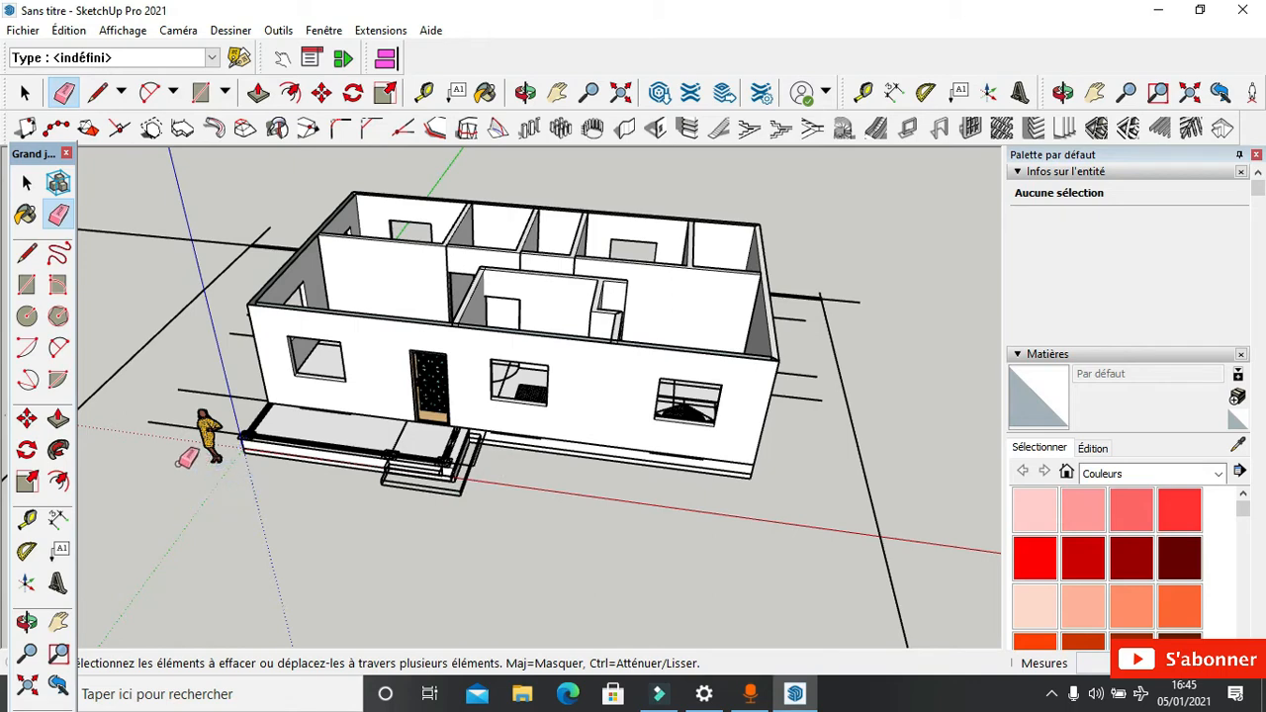
mouse_move(189, 383)
mouse_down()
mouse_move(216, 336)
mouse_move(198, 319)
mouse_up()
Step: Erase the middle stretch of the bundled railing lines along the front terrace's outer edge
scroll(297, 488, down, 2)
middle_drag(336, 459, 474, 440)
scroll(394, 487, up, 5)
scroll(366, 500, up, 3)
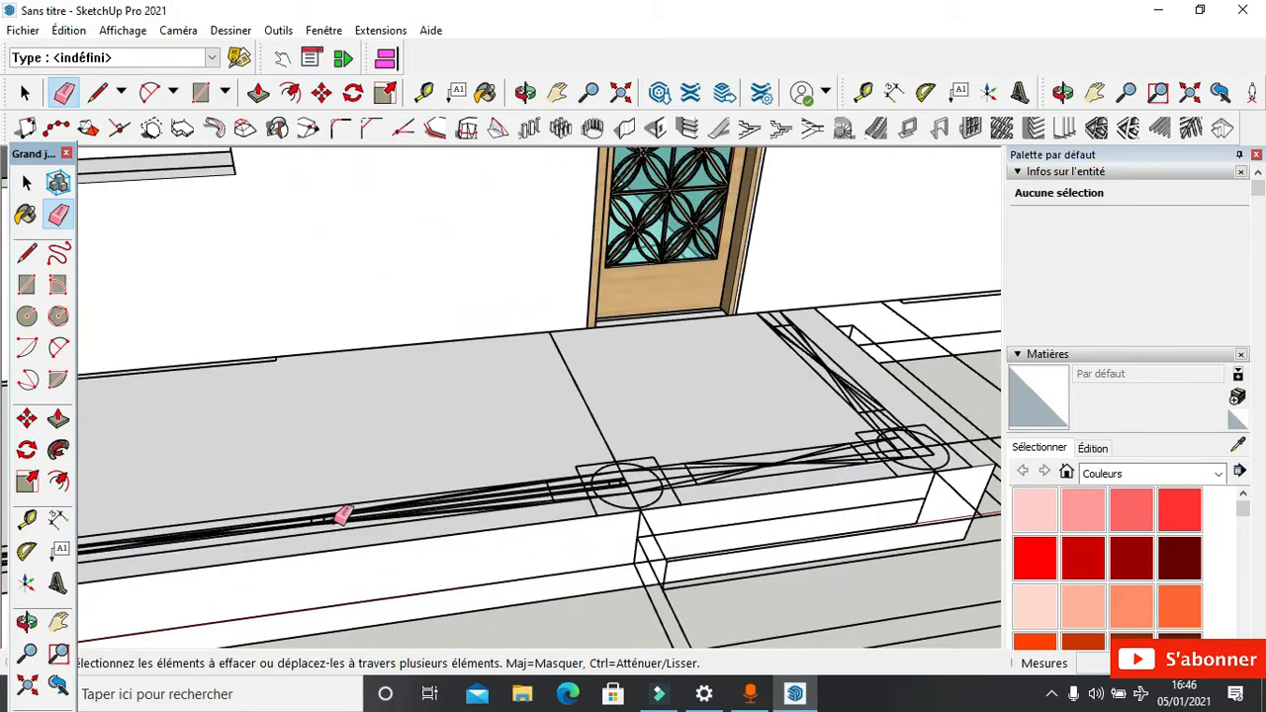
drag(348, 506, 384, 490)
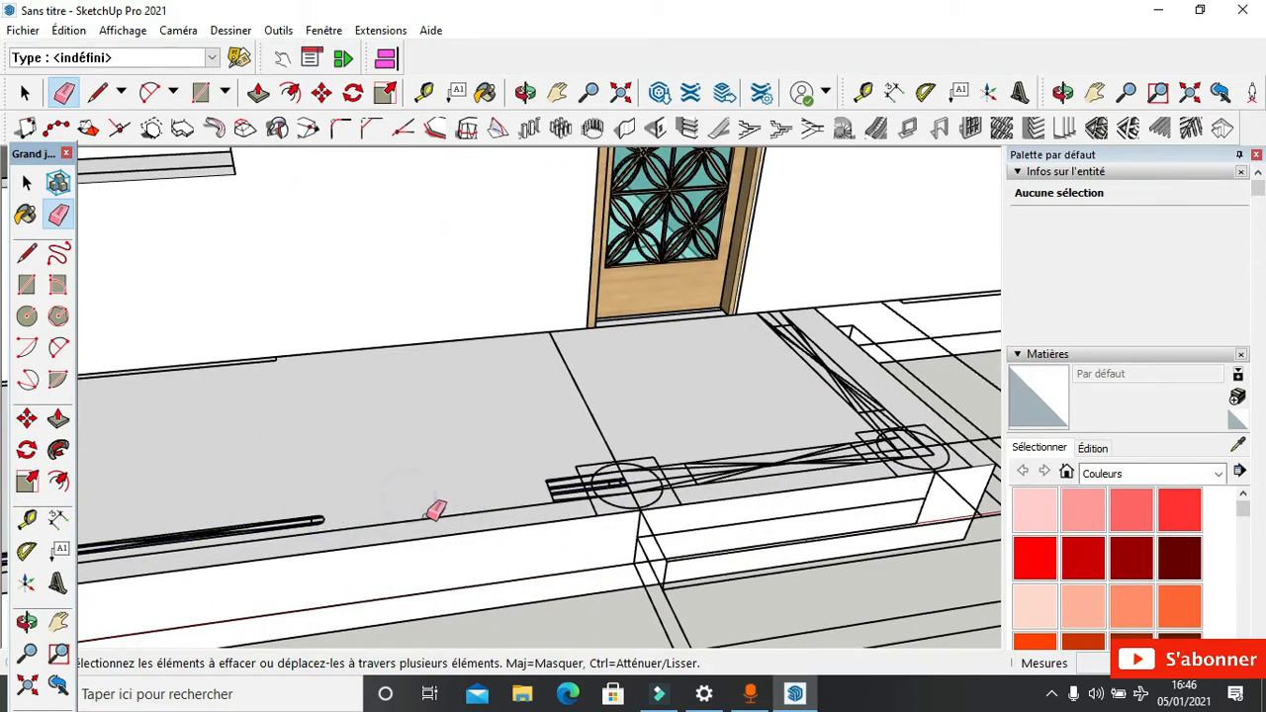
middle_drag(486, 485, 554, 458)
drag(486, 507, 328, 486)
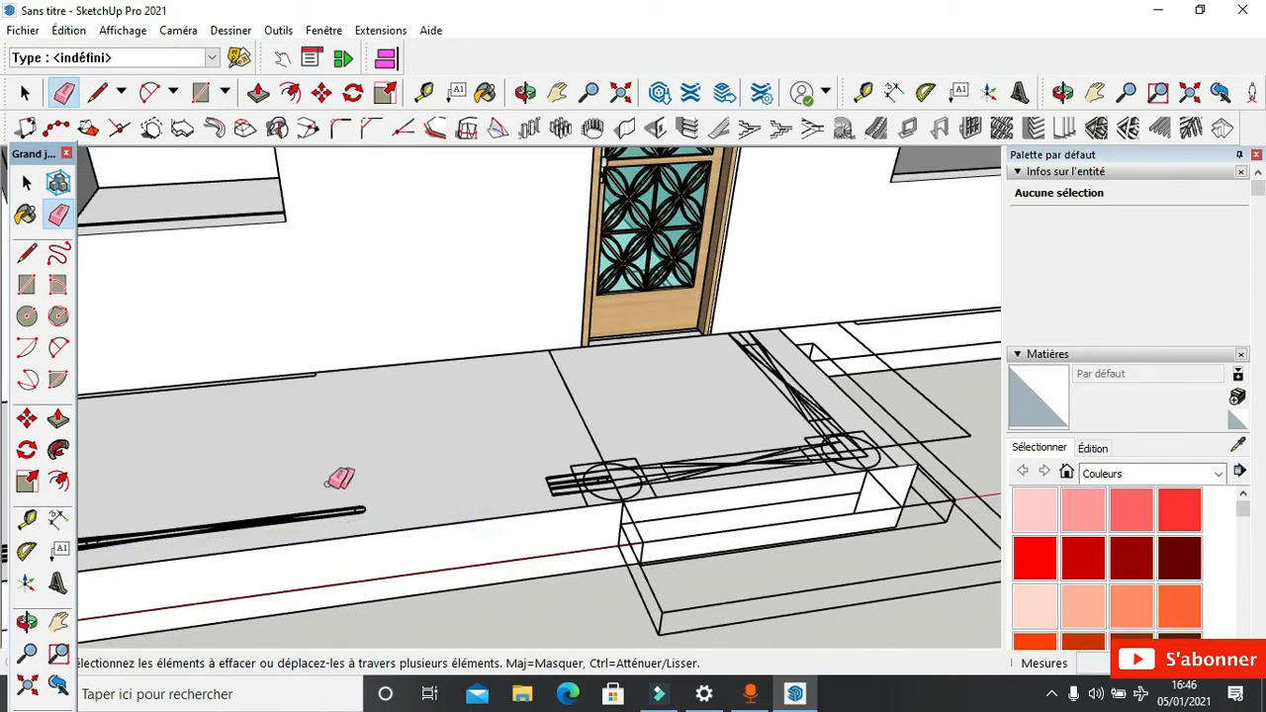
Step: Retrace the upper entrance step's front corner edges with the Line tool to rebuild its front and top faces
scroll(366, 499, down, 5)
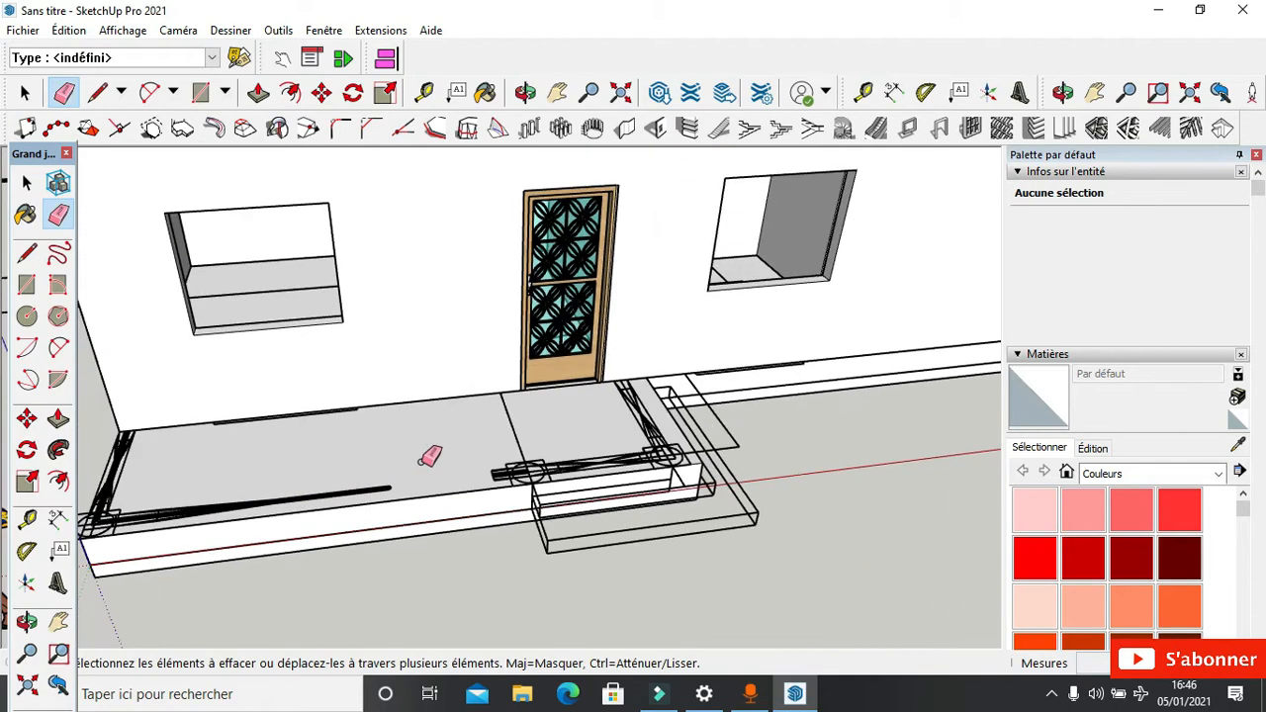
middle_drag(390, 445, 181, 442)
scroll(297, 415, up, 6)
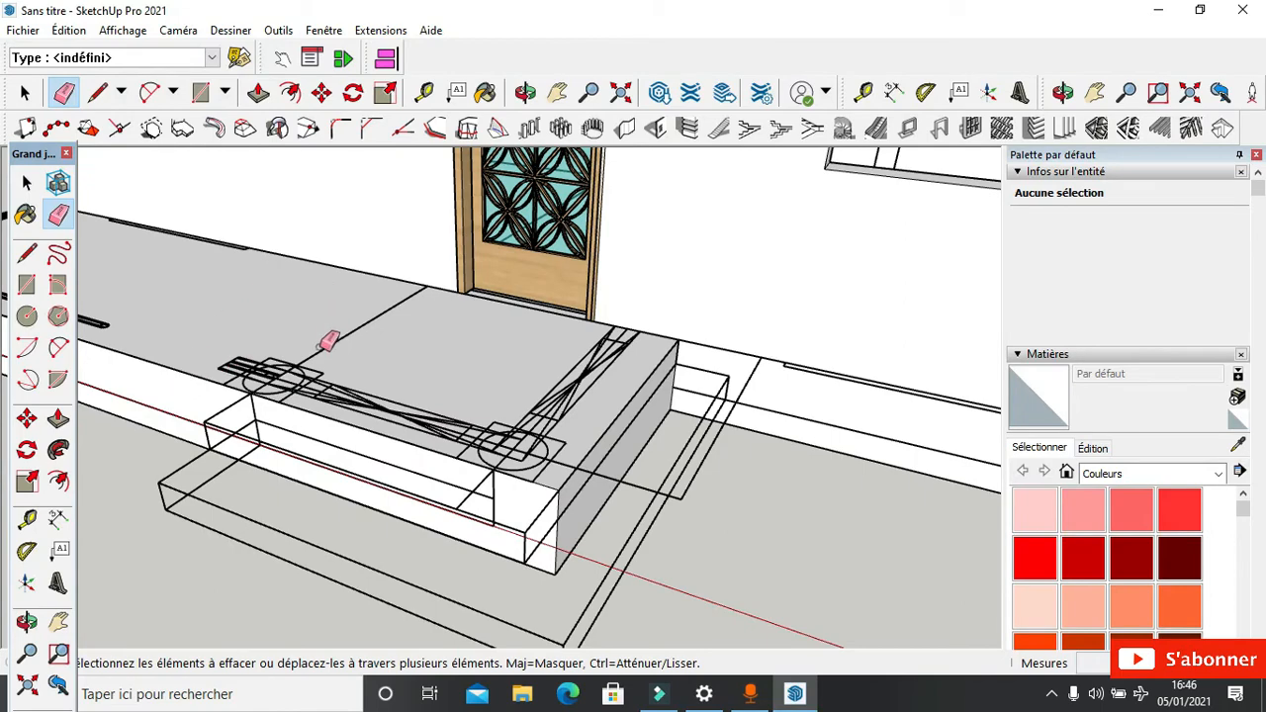
click(97, 92)
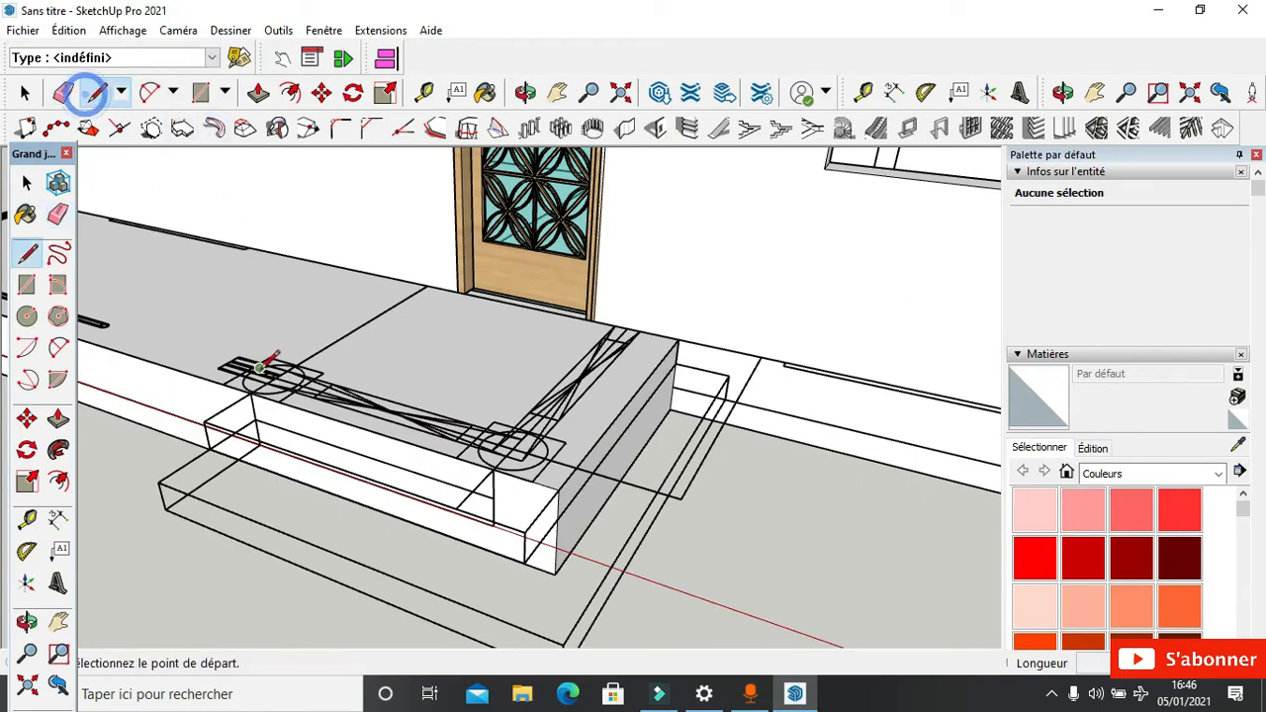
scroll(287, 257, up, 3)
middle_drag(195, 461, 212, 510)
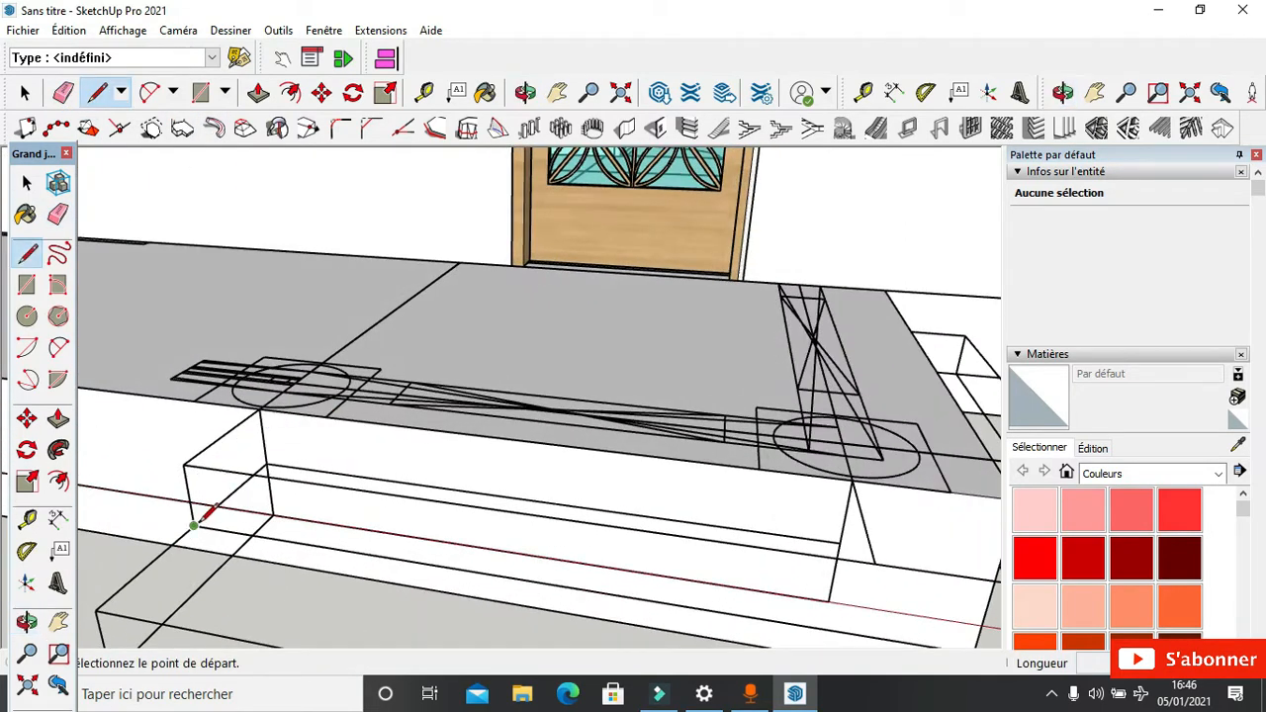
click(195, 525)
click(184, 459)
middle_drag(184, 459, 598, 465)
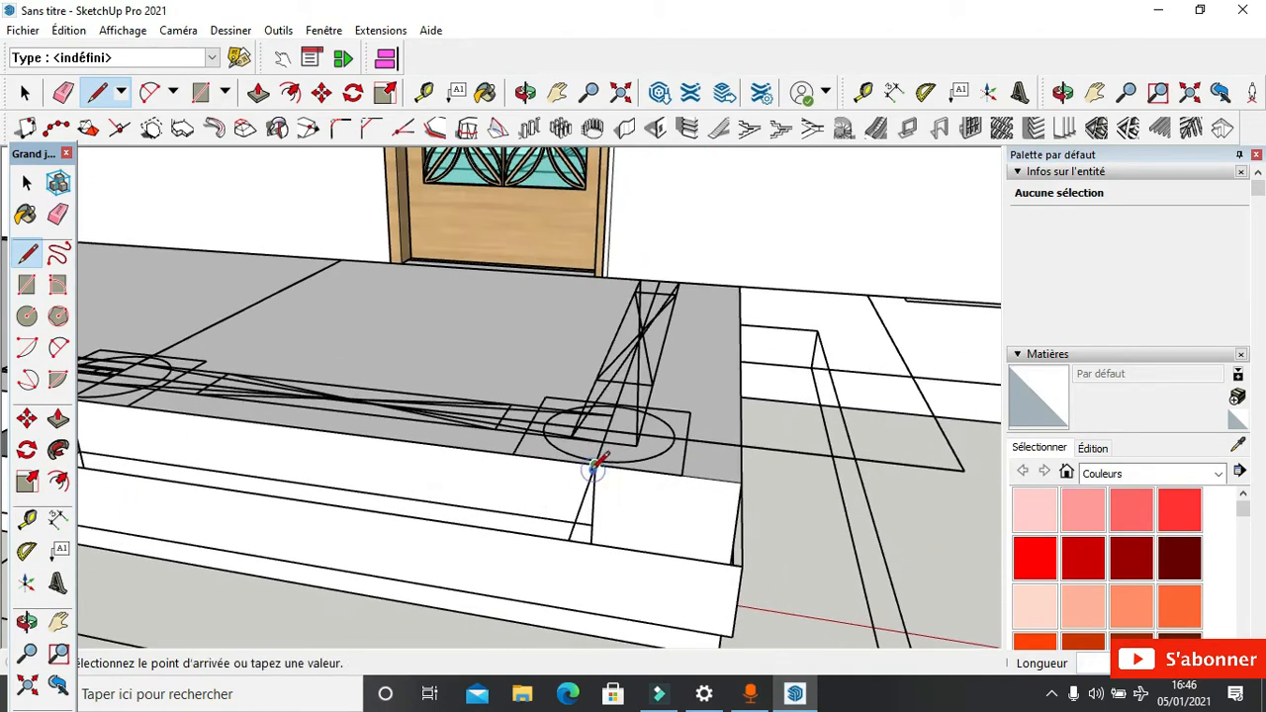
click(572, 537)
Step: Draw a line along the wall from the upper step's rear corner to the lower step's, filling the lower tread
mouse_move(610, 483)
middle_down()
mouse_move(670, 486)
mouse_move(599, 483)
middle_up()
scroll(400, 554, up, 2)
scroll(400, 560, up, 2)
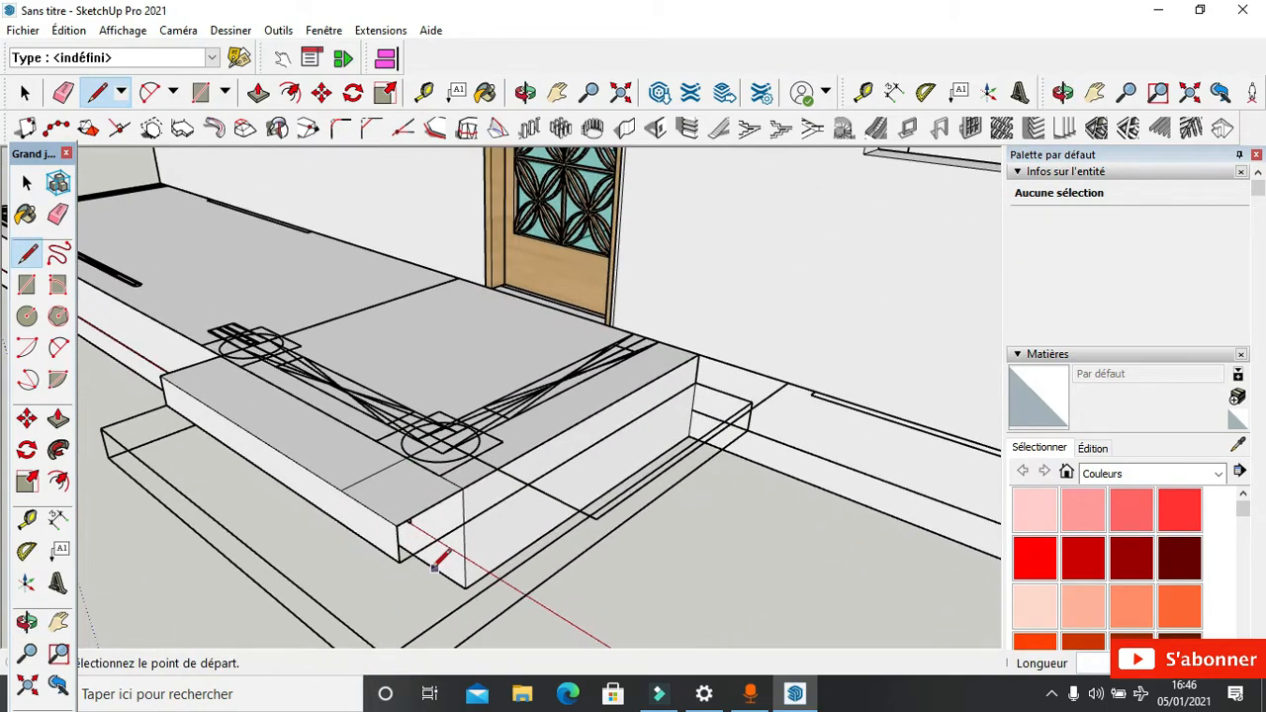
scroll(479, 477, down, 1)
click(694, 369)
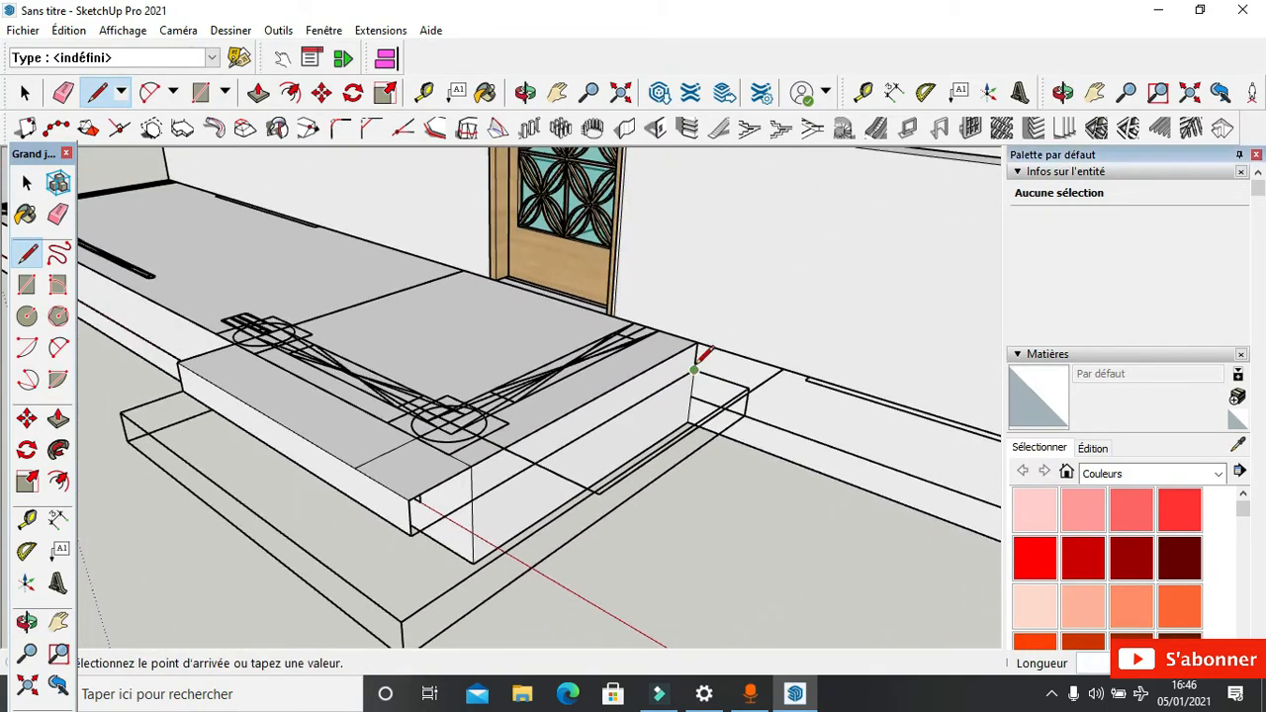
click(747, 390)
scroll(485, 511, down, 2)
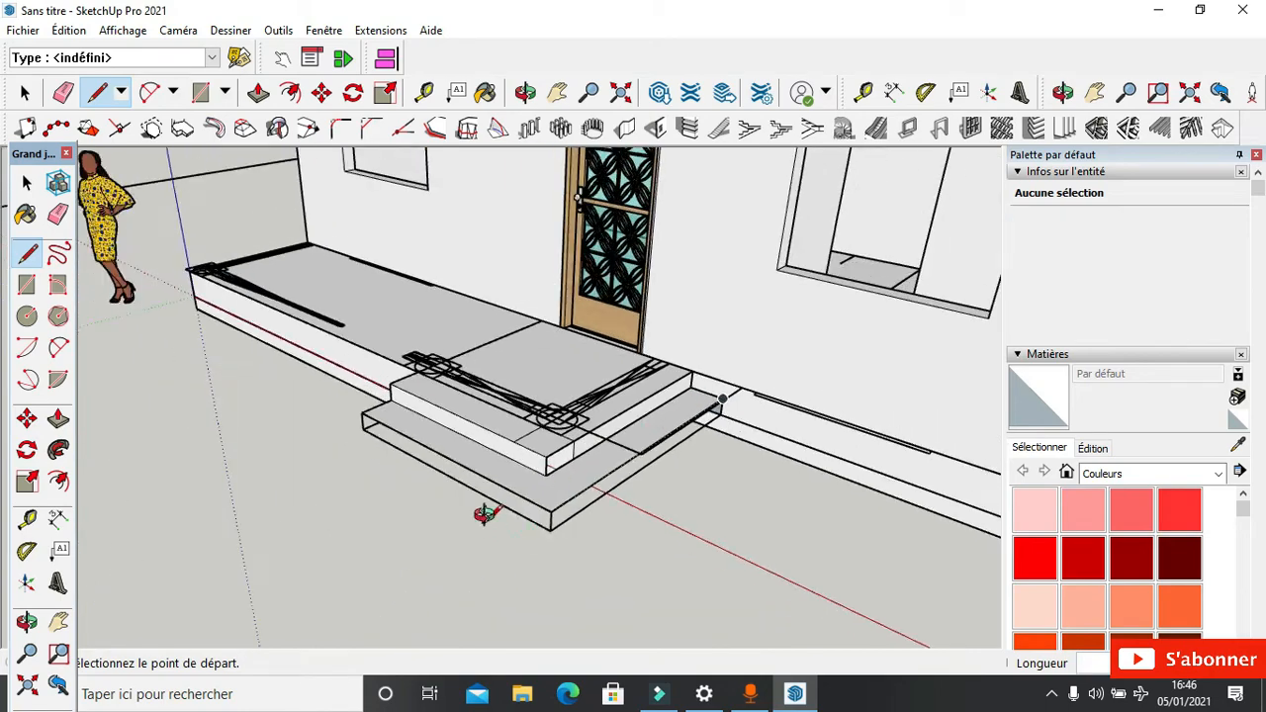
Step: Retrace the lower entrance step's vertical corner edges, 15 cm high at the outer corner, to fill its front and side faces
mouse_move(486, 512)
middle_down()
mouse_move(628, 421)
mouse_move(523, 274)
middle_up()
scroll(499, 357, up, 2)
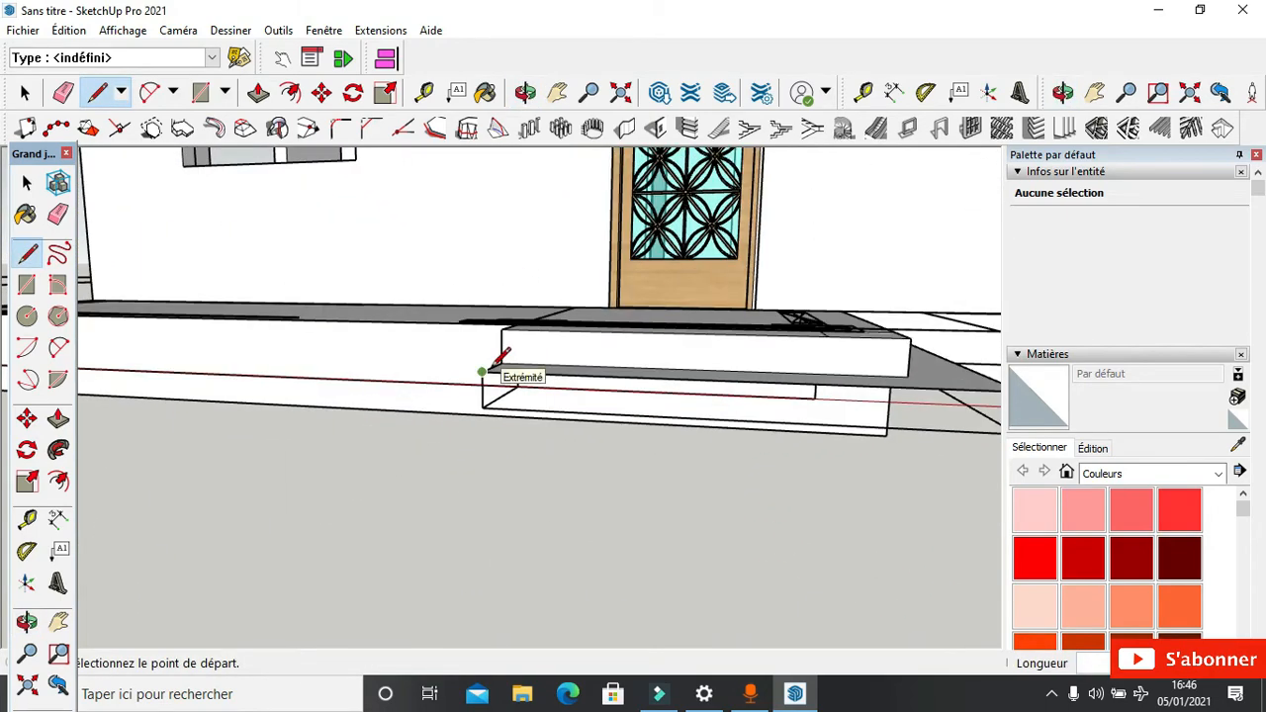
click(482, 406)
scroll(639, 390, down, 3)
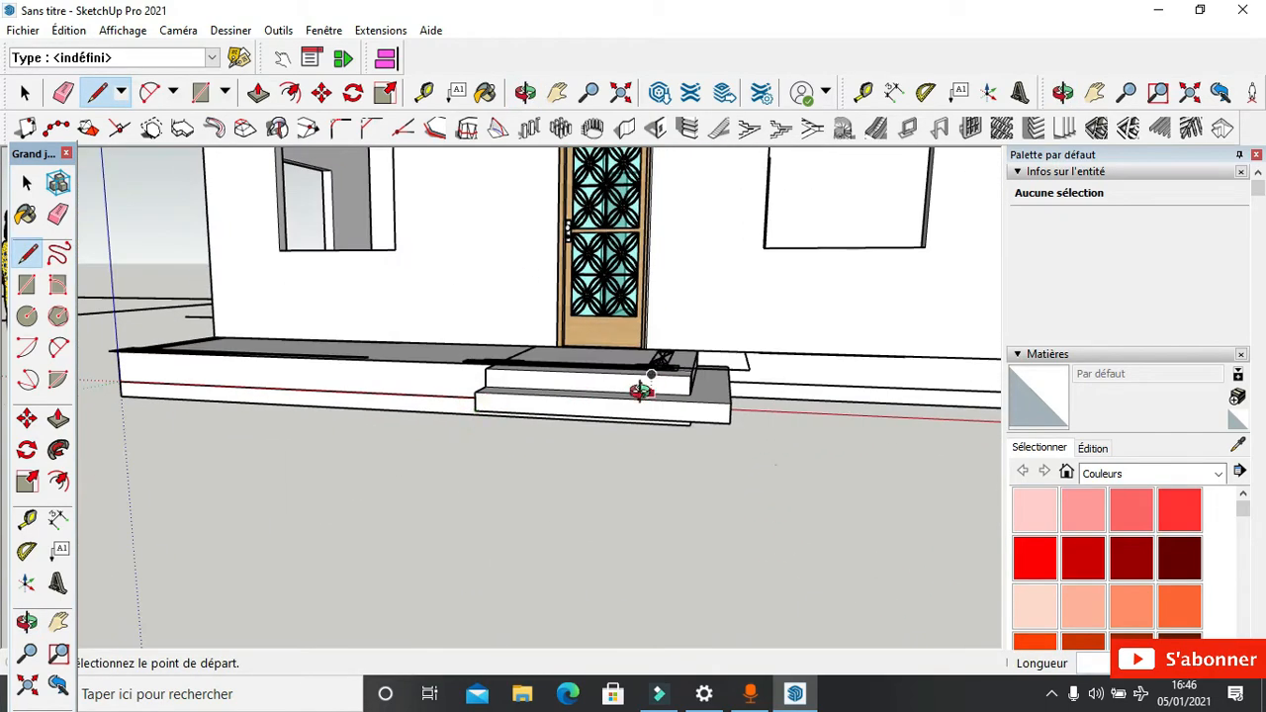
middle_drag(639, 390, 594, 507)
scroll(594, 507, up, 2)
scroll(395, 564, up, 2)
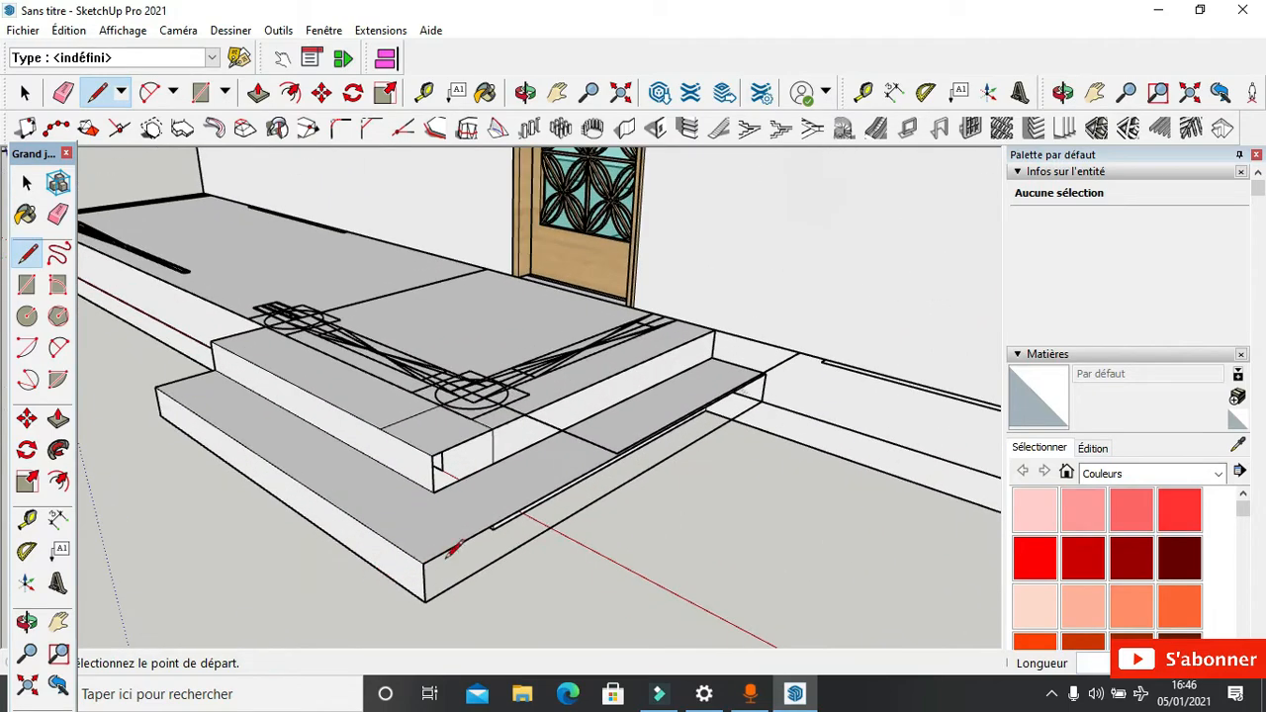
click(423, 562)
click(424, 601)
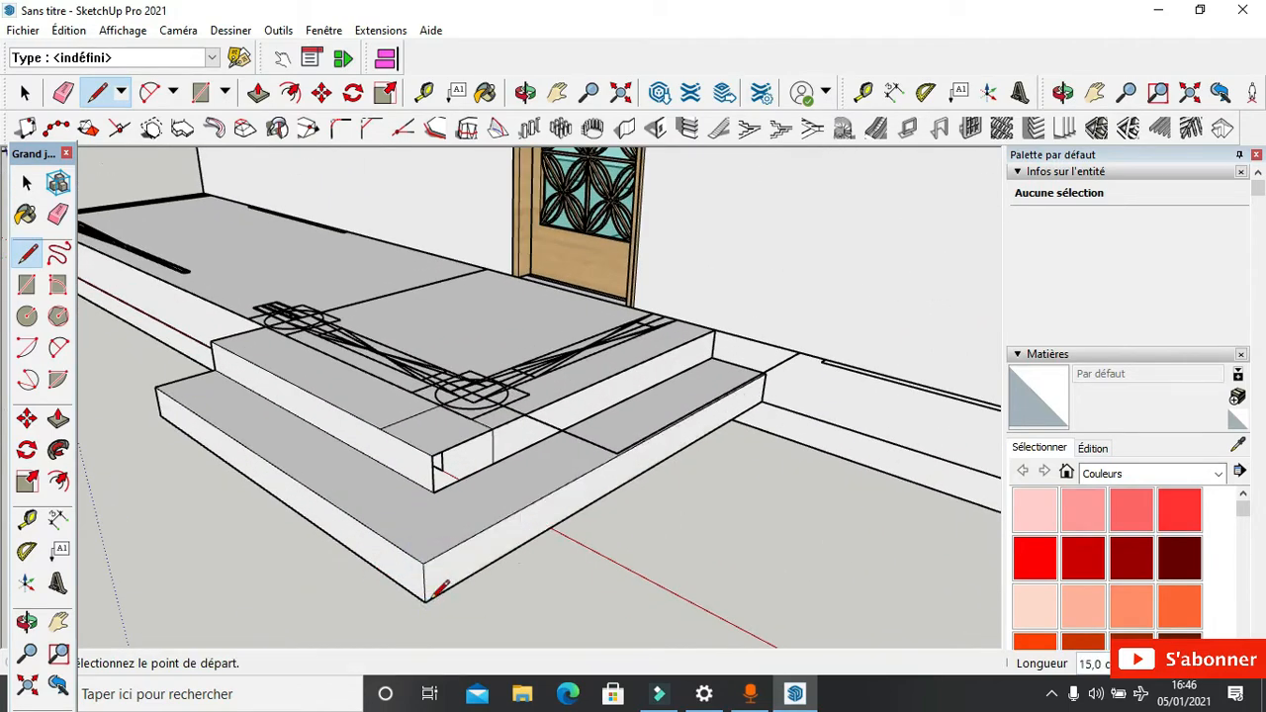
Step: Retrace the upper entrance step's vertical outer corner edge to close the opening in its side face
scroll(538, 537, down, 3)
scroll(617, 455, up, 3)
mouse_move(521, 465)
middle_down()
mouse_move(693, 472)
mouse_move(696, 460)
mouse_move(507, 388)
mouse_move(659, 438)
mouse_move(599, 390)
mouse_move(644, 446)
mouse_move(781, 461)
mouse_move(332, 443)
middle_up()
scroll(768, 452, down, 4)
scroll(761, 441, down, 2)
scroll(336, 437, up, 5)
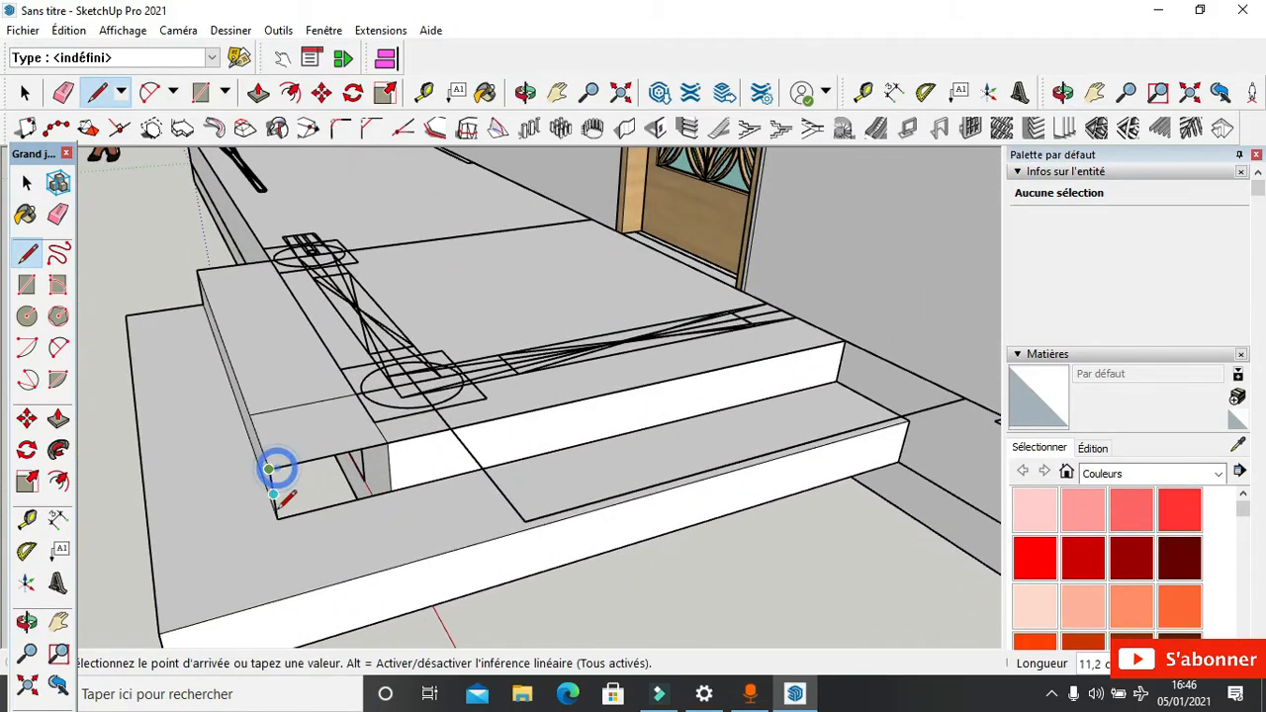
scroll(432, 482, down, 8)
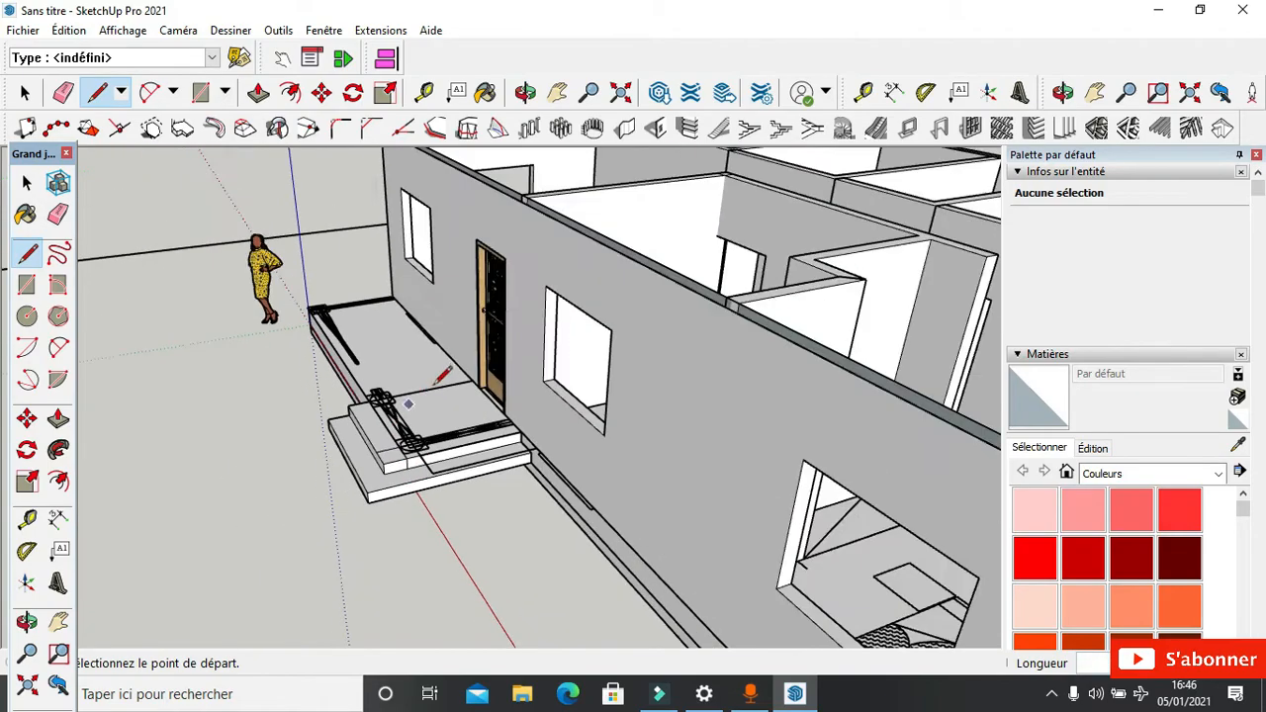
Step: Examine the house from several sides, checking the foundation under the walls, the front terrace and the entrance steps
mouse_move(426, 426)
middle_down()
mouse_move(482, 369)
mouse_move(687, 294)
mouse_move(868, 356)
mouse_move(401, 486)
mouse_move(667, 429)
mouse_move(800, 456)
mouse_move(692, 450)
mouse_move(722, 435)
mouse_move(672, 456)
mouse_move(554, 465)
mouse_move(565, 362)
mouse_move(205, 380)
mouse_move(99, 366)
middle_up()
scroll(429, 407, up, 5)
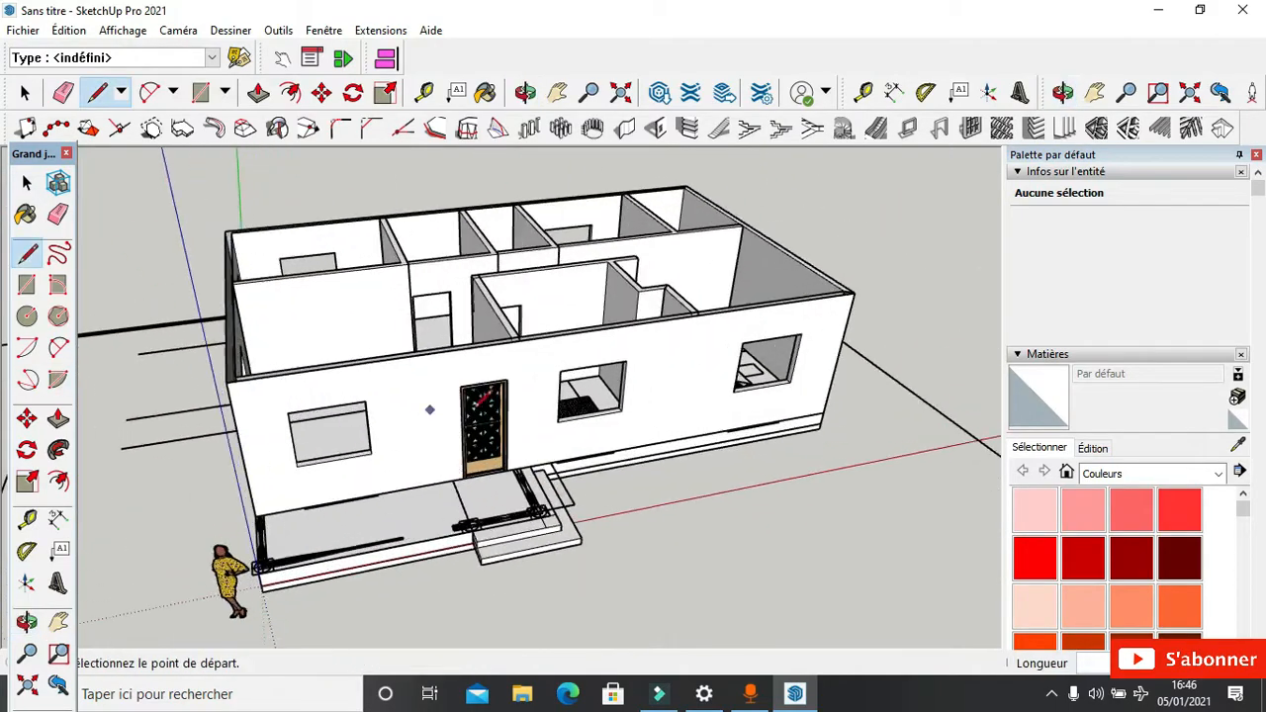
middle_drag(447, 398, 231, 356)
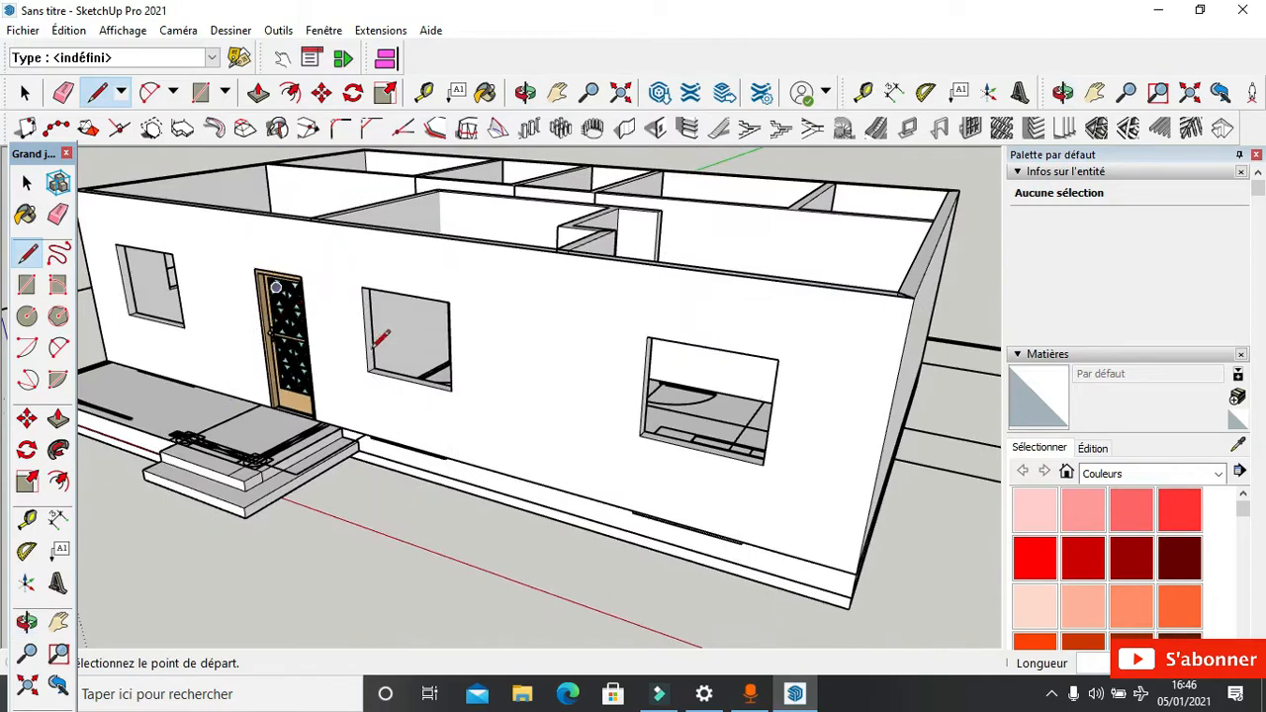
scroll(379, 339, up, 3)
scroll(455, 270, down, 2)
scroll(455, 271, down, 5)
middle_drag(452, 277, 654, 367)
scroll(488, 327, down, 3)
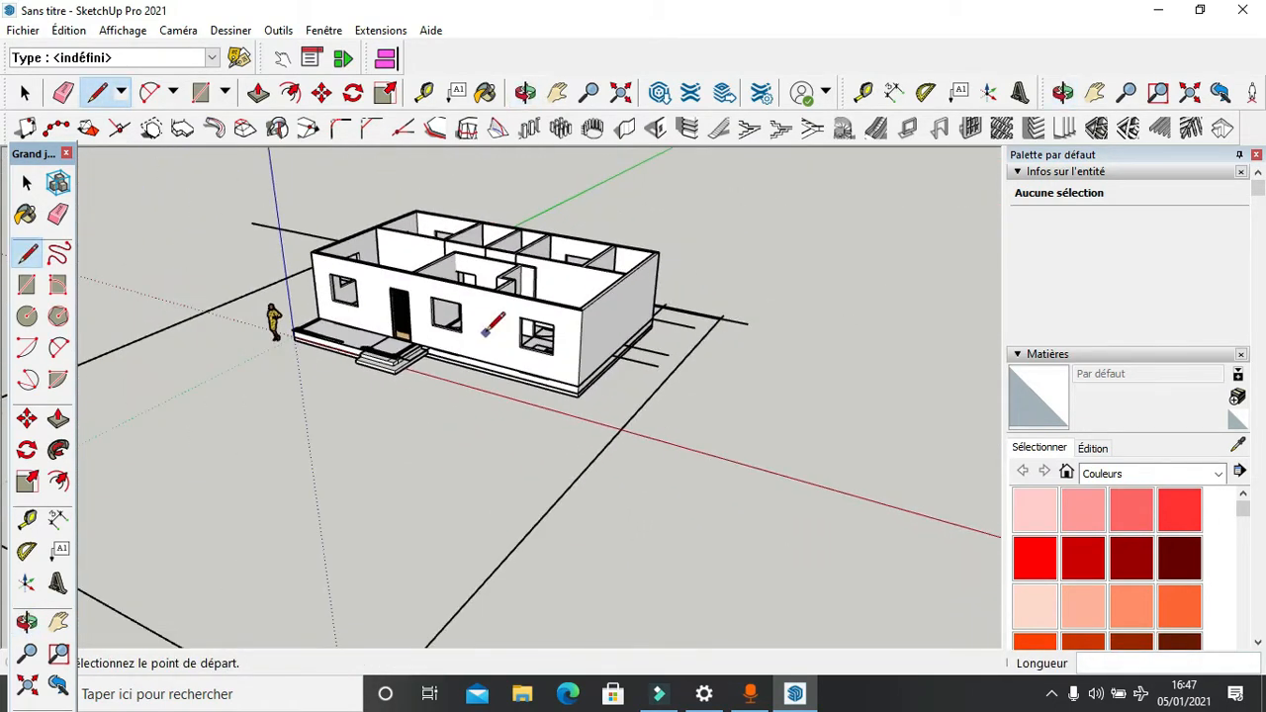
scroll(462, 382, up, 3)
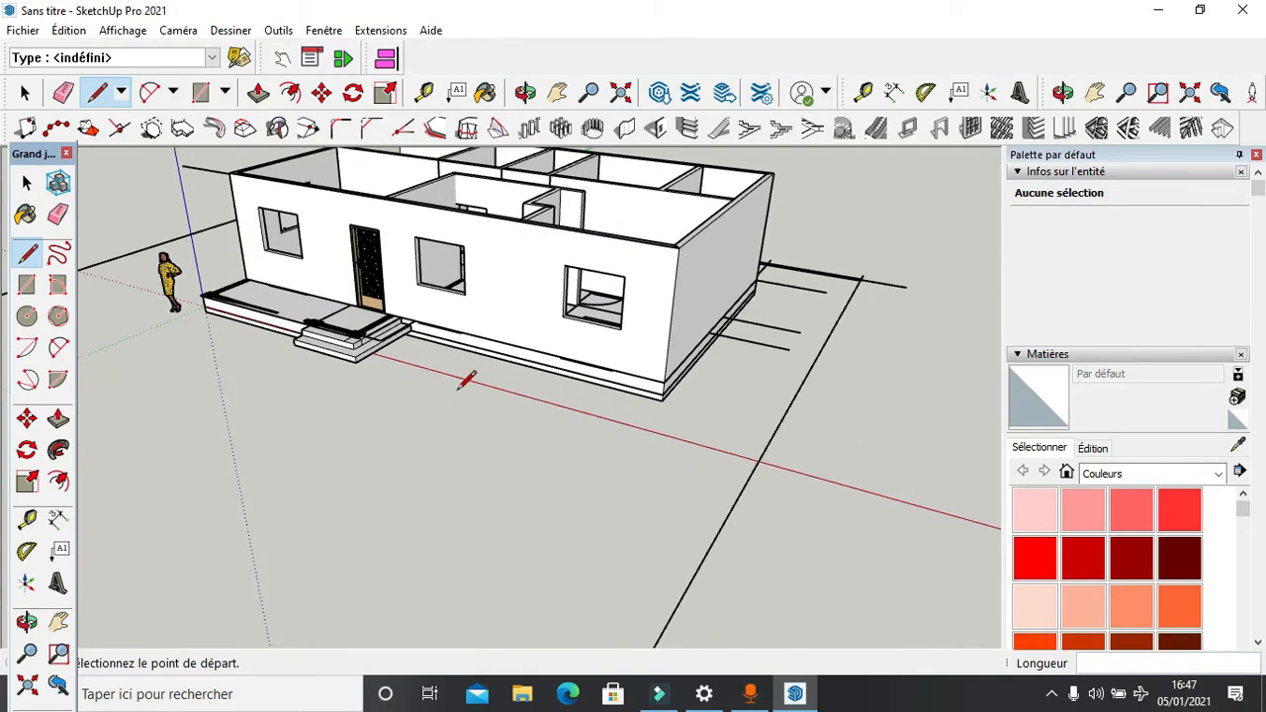
scroll(462, 382, down, 4)
scroll(462, 382, down, 1)
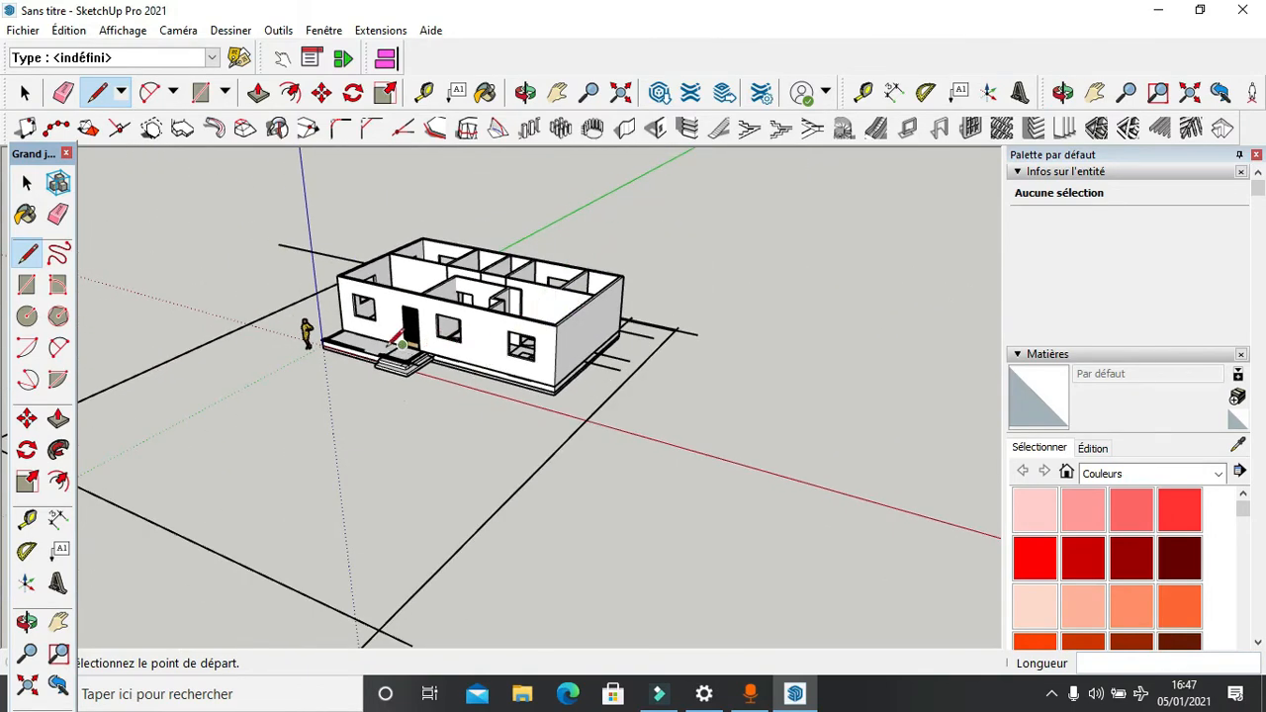
scroll(438, 334, up, 2)
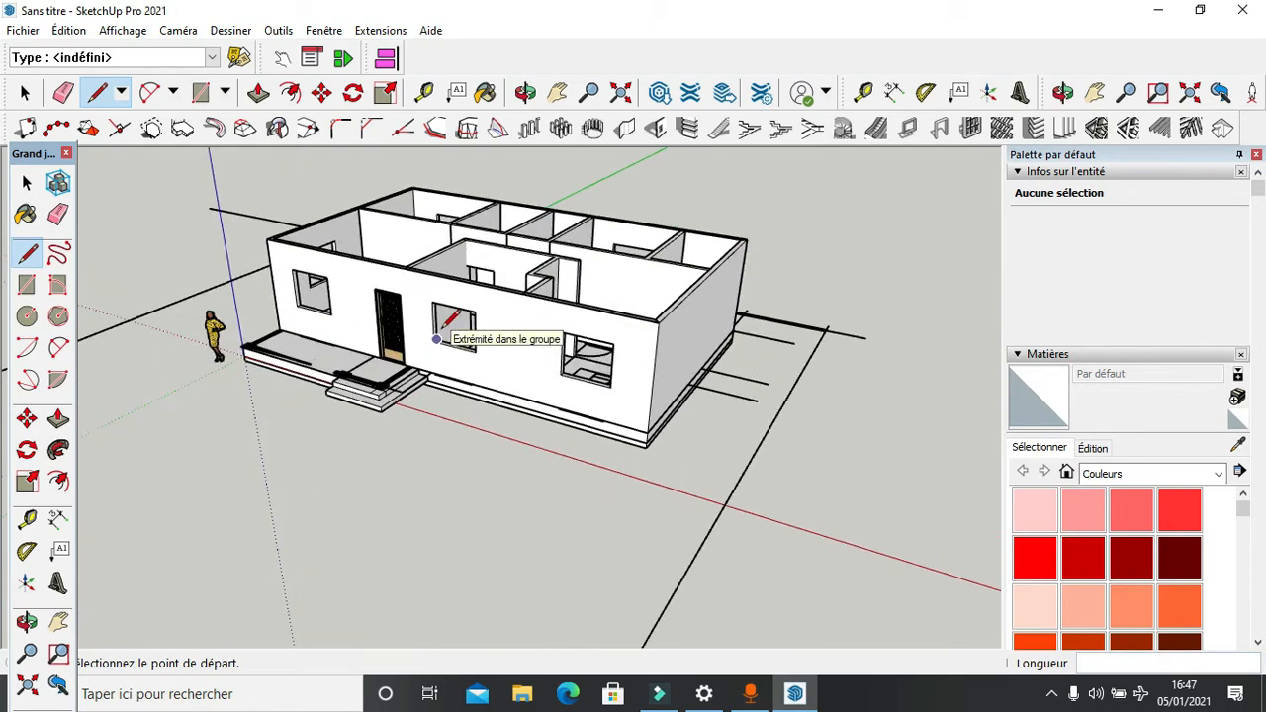
scroll(628, 316, up, 3)
scroll(618, 321, down, 3)
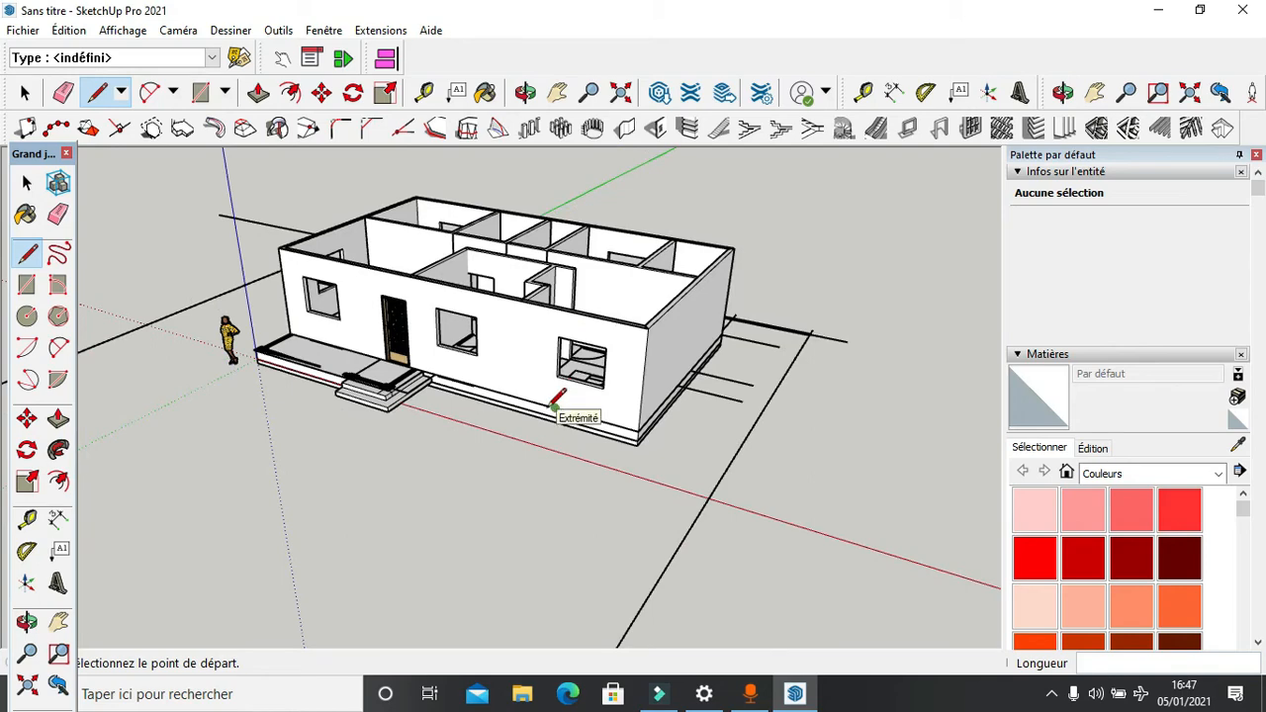
scroll(554, 401, up, 2)
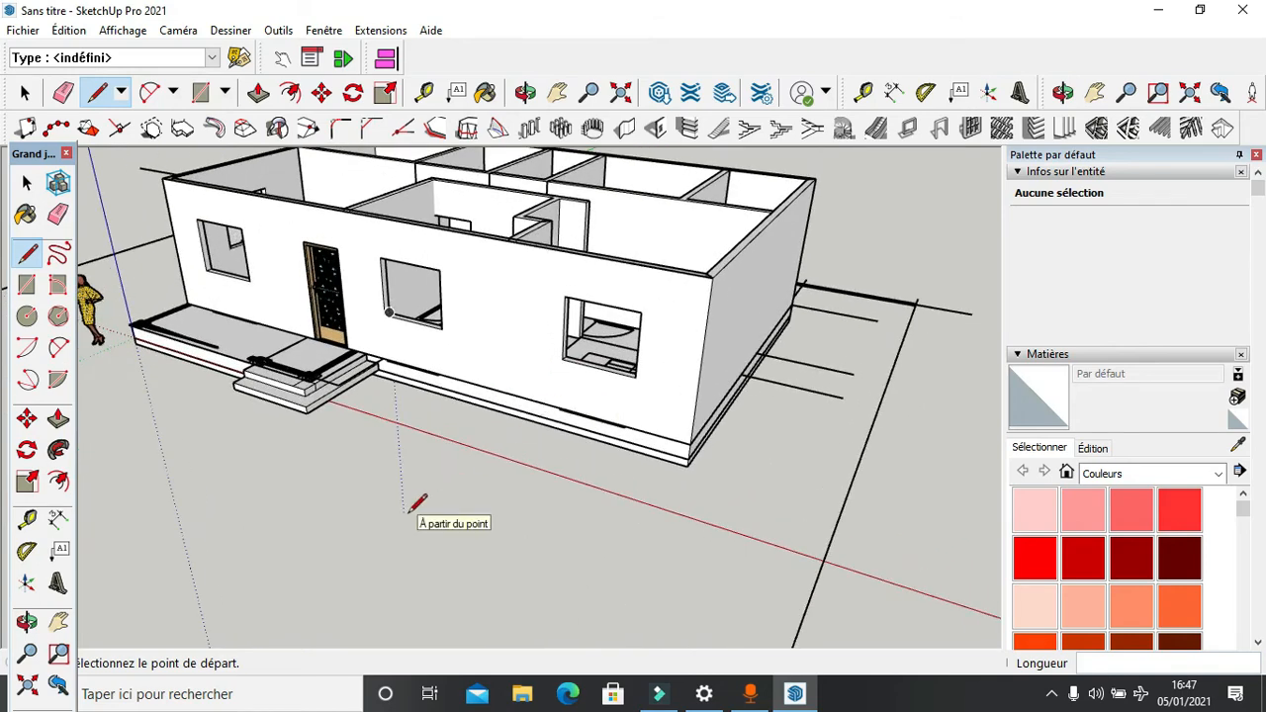